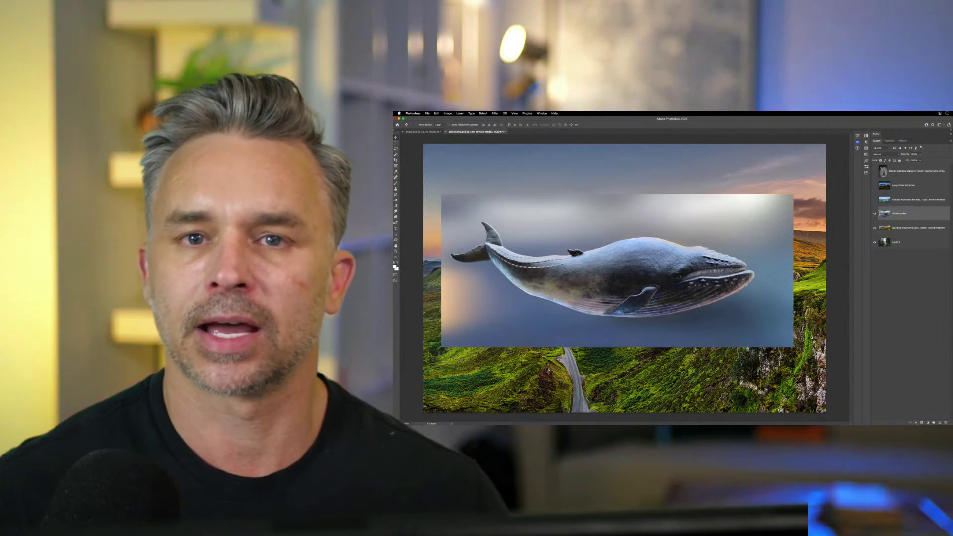
# Switch to the Angel.psd document and hide its white heart layer
pyautogui.click(411, 131)
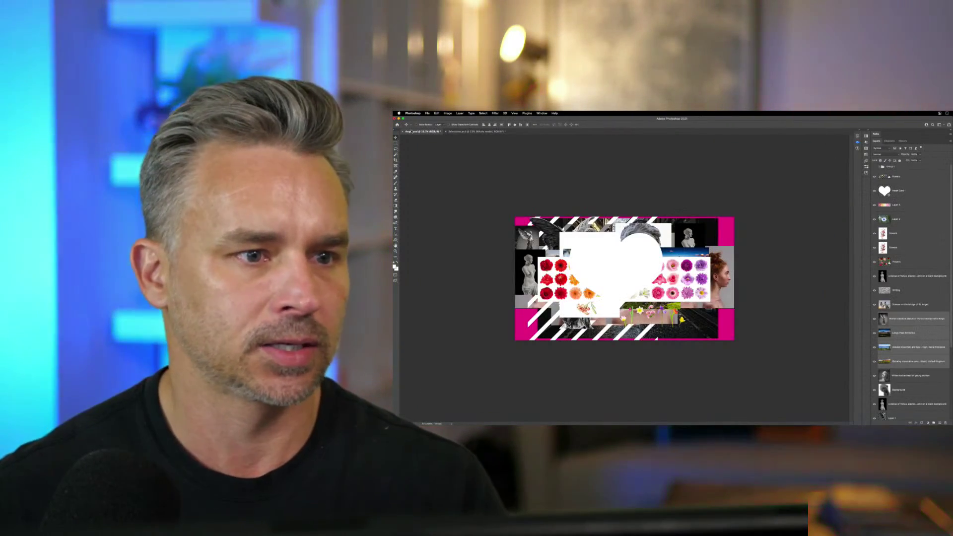
pyautogui.press('super+plus')
pyautogui.press('super+plus')
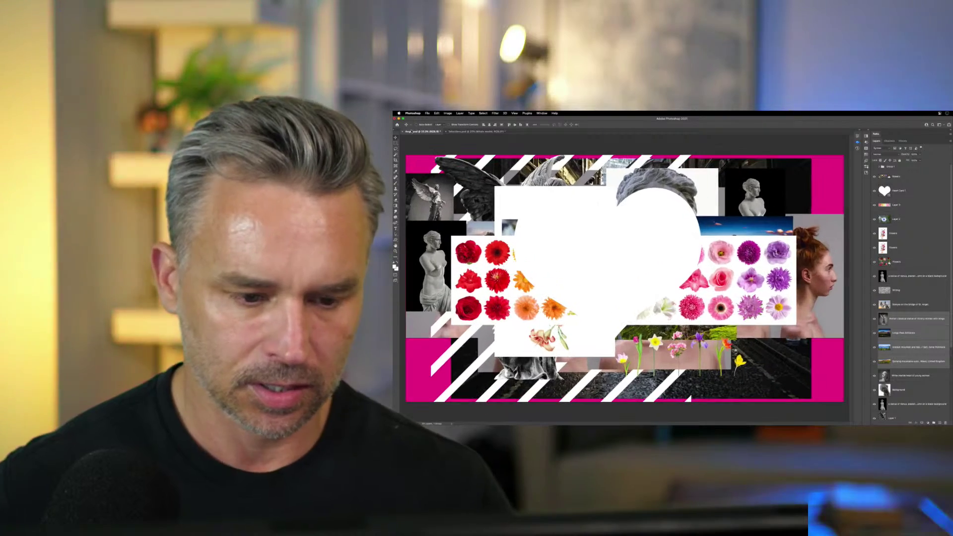
pyautogui.click(875, 190)
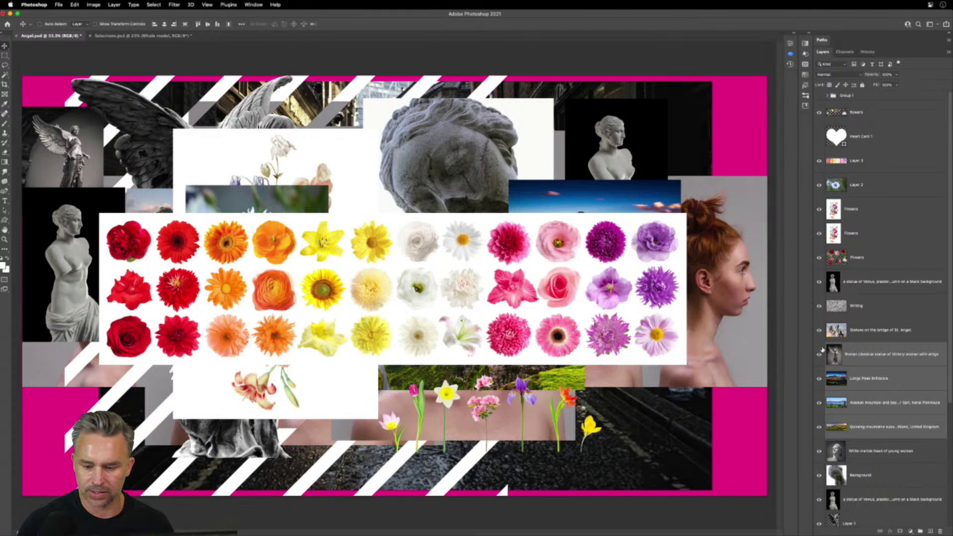
# Select the "Statues on the bridge of St. Angel" layer and make it the only visible layer
pyautogui.click(856, 340)
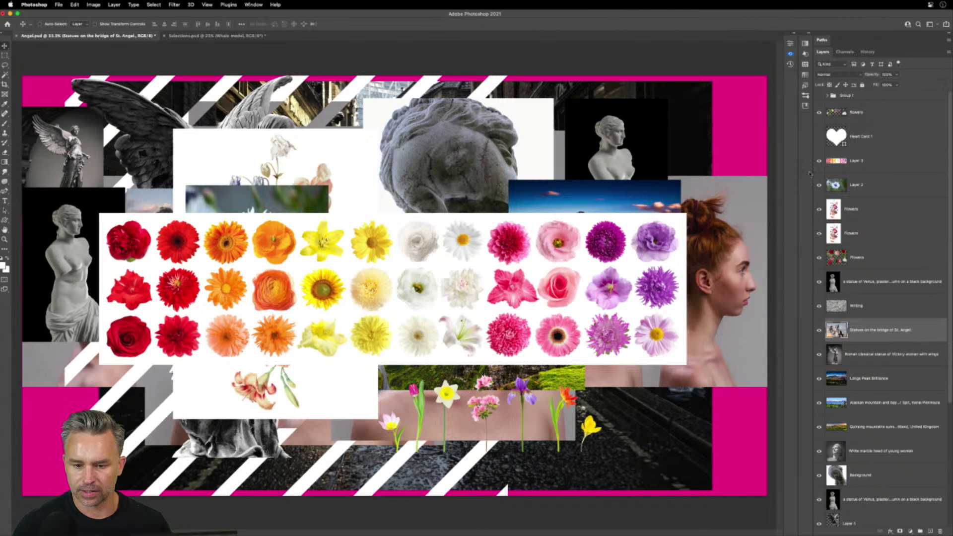
pyautogui.moveTo(821, 163); pyautogui.dragTo(819, 332)
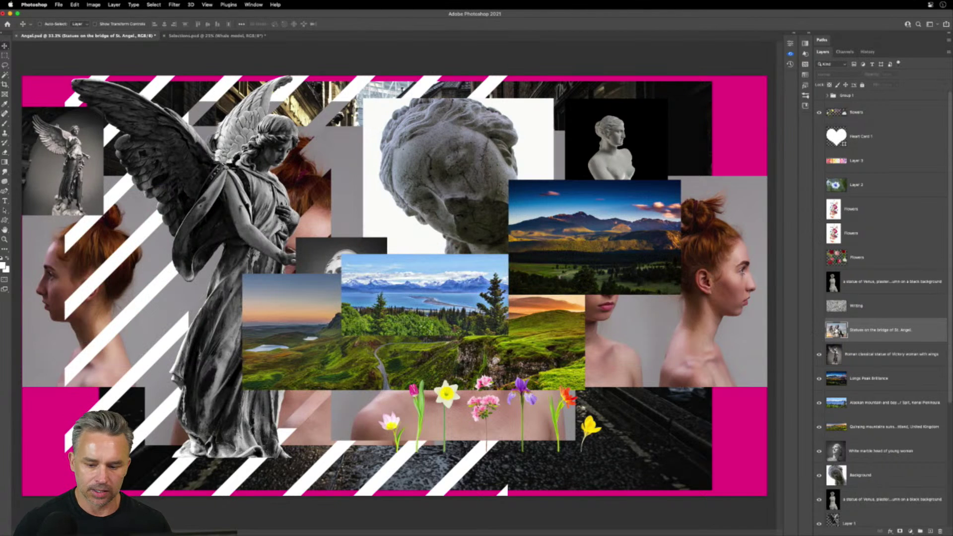
pyautogui.keyDown('super'); pyautogui.click(836, 331); pyautogui.keyUp('super')
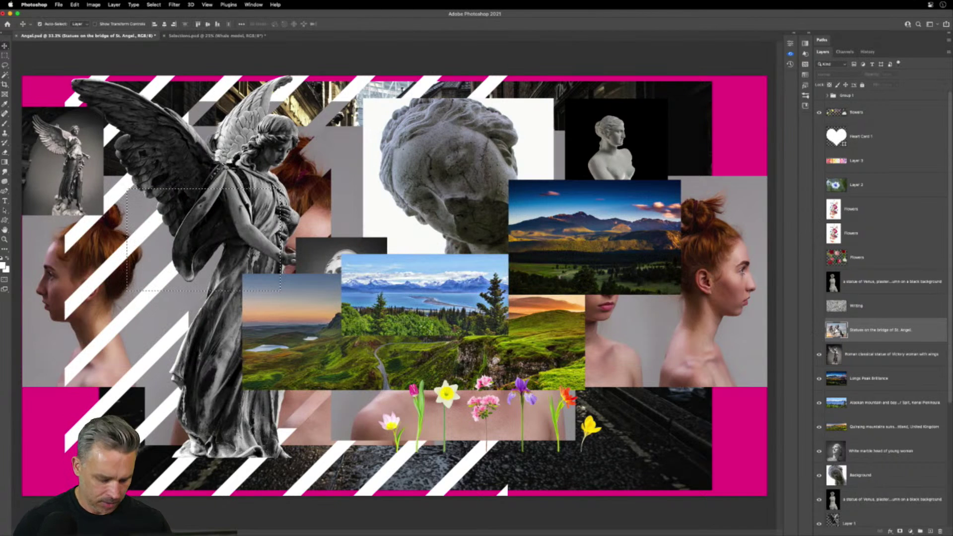
pyautogui.press('super+d')
pyautogui.click(819, 331)
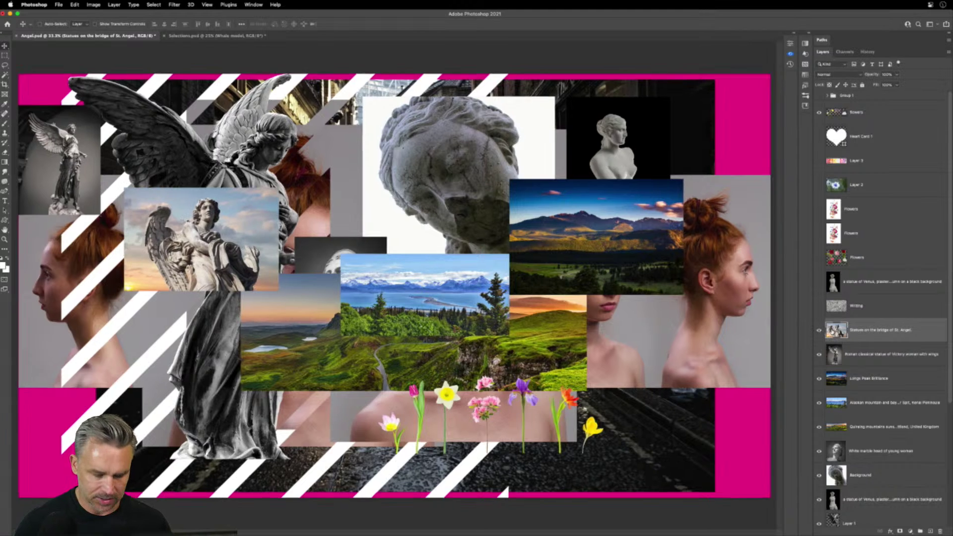
pyautogui.press('super+plus')
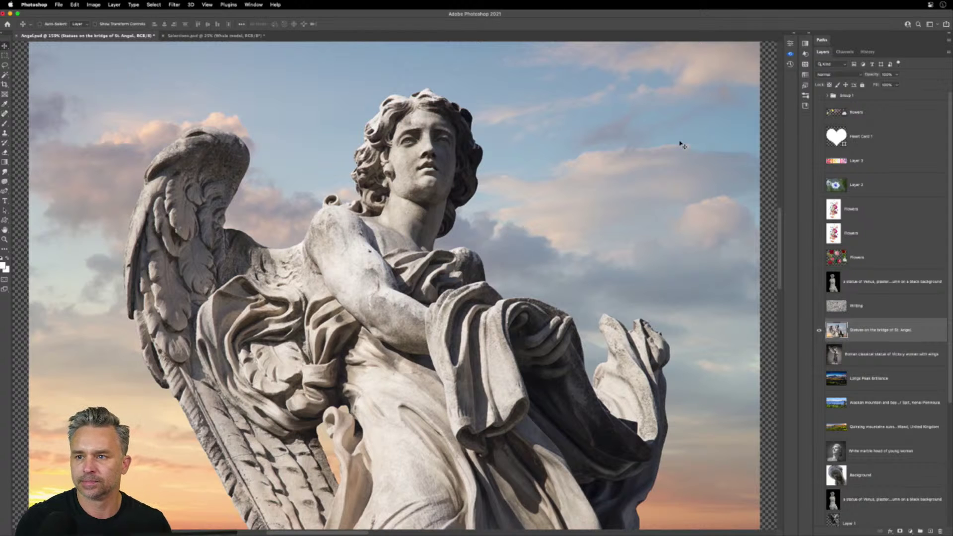
# Enlarge the St. Angel statue image with Free Transform so it fills the full height of the canvas
pyautogui.press('super+1')
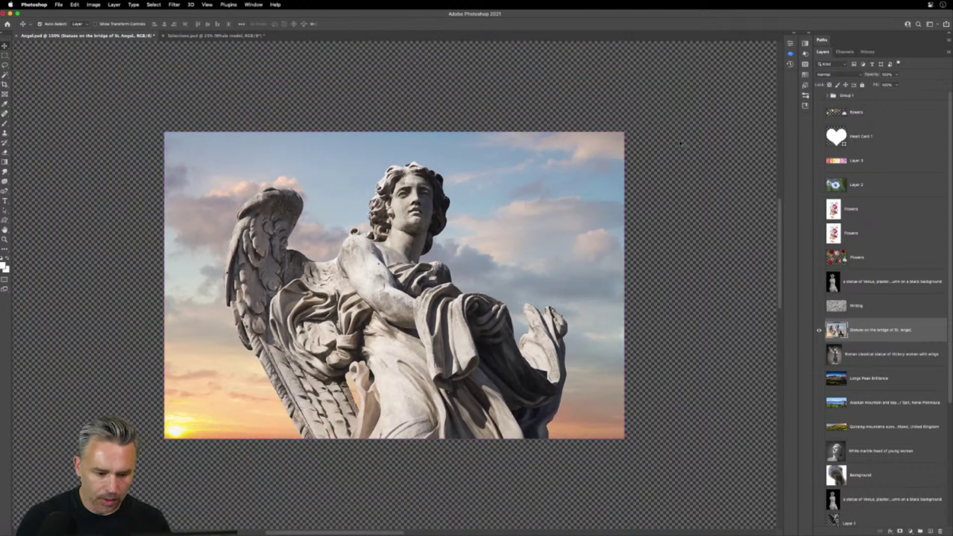
pyautogui.press('super+minus')
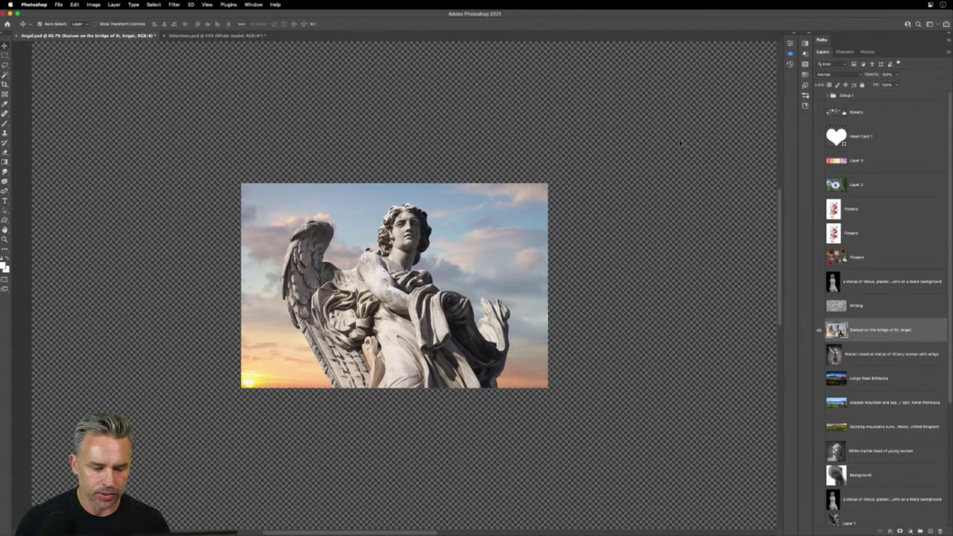
pyautogui.press('super+minus')
pyautogui.press('super+minus')
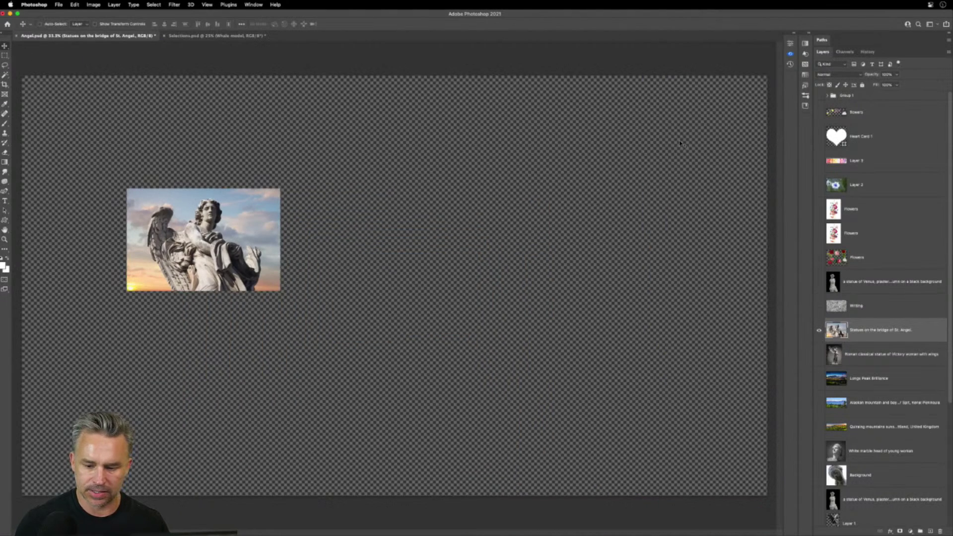
pyautogui.press('super+t')
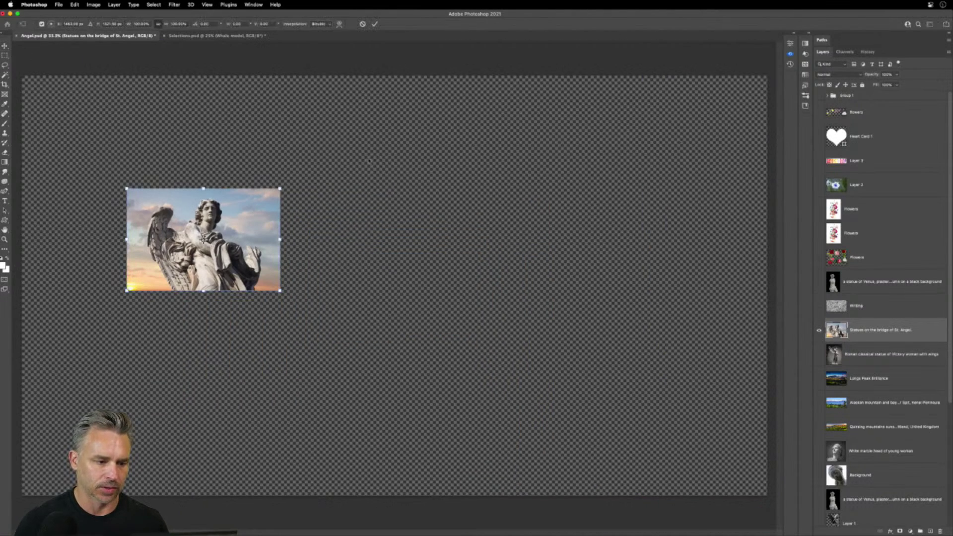
pyautogui.moveTo(279, 190); pyautogui.dragTo(628, 74)
pyautogui.moveTo(391, 227); pyautogui.dragTo(455, 424)
pyautogui.moveTo(196, 200); pyautogui.dragTo(26, 81)
pyautogui.press('Return')
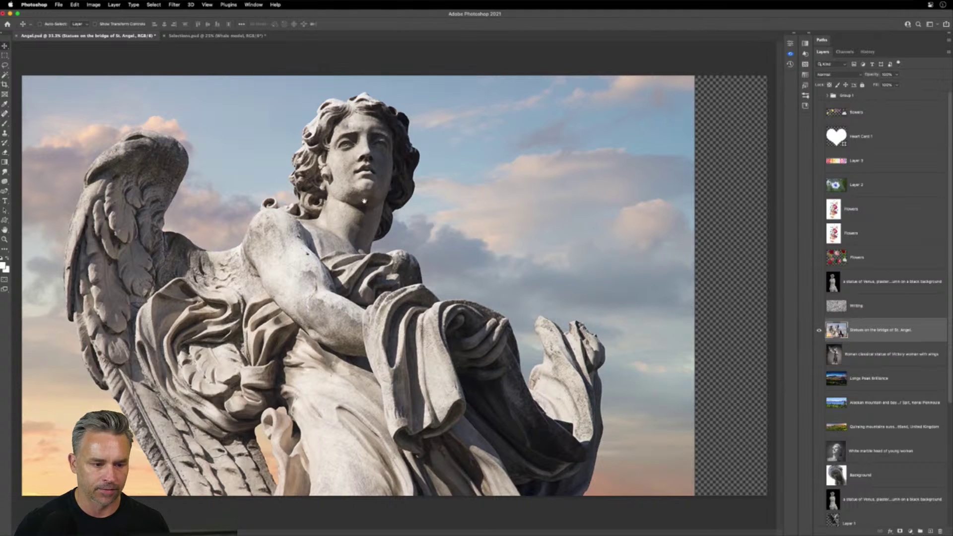
# Center the statue image horizontally and scale it up slightly so it nearly spans the canvas width
pyautogui.moveTo(228, 256); pyautogui.dragTo(292, 236)
pyautogui.hotkey('ctrl', 't')
pyautogui.press('Return')
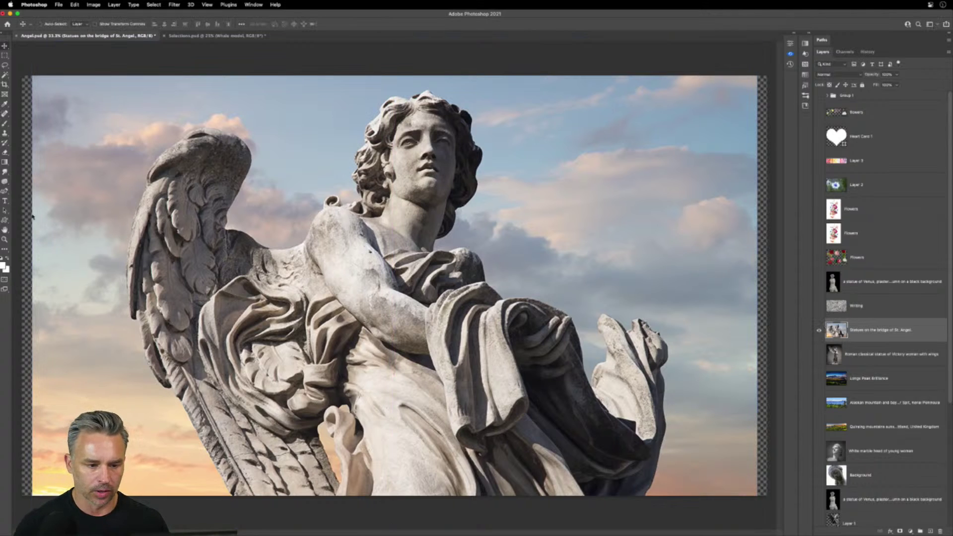
# Try to cut out the statue by using the Object Selection tool's Select Subject and adding a layer mask
pyautogui.click(4, 75)
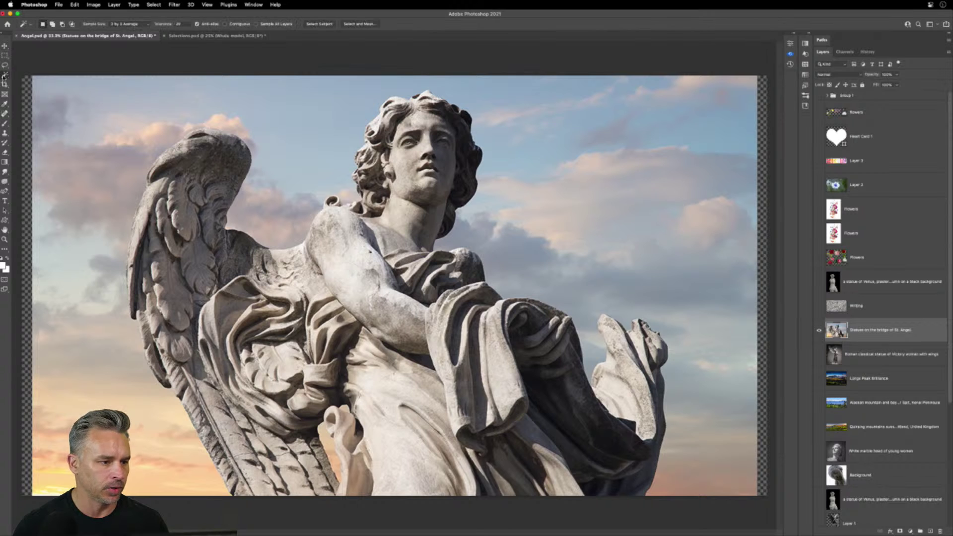
pyautogui.click(5, 75)
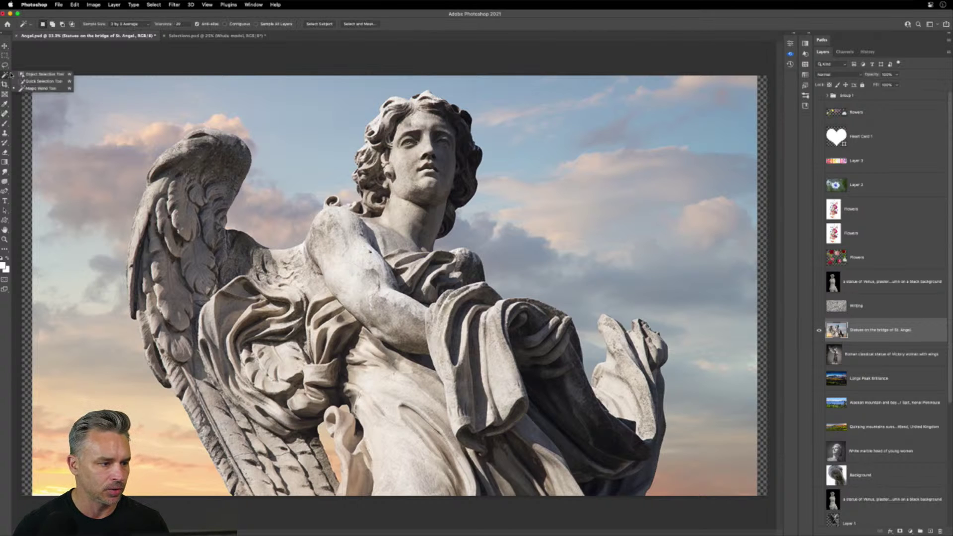
pyautogui.click(22, 74)
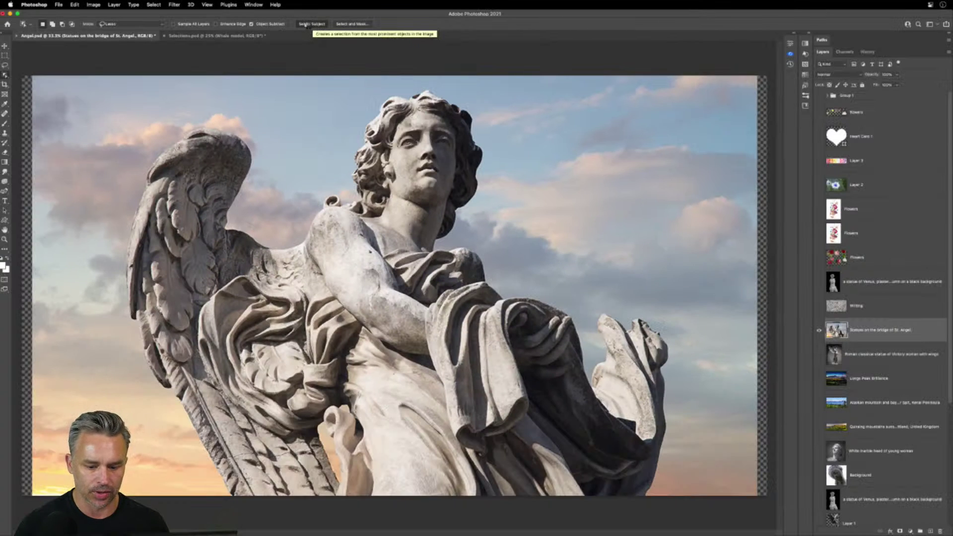
pyautogui.click(311, 24)
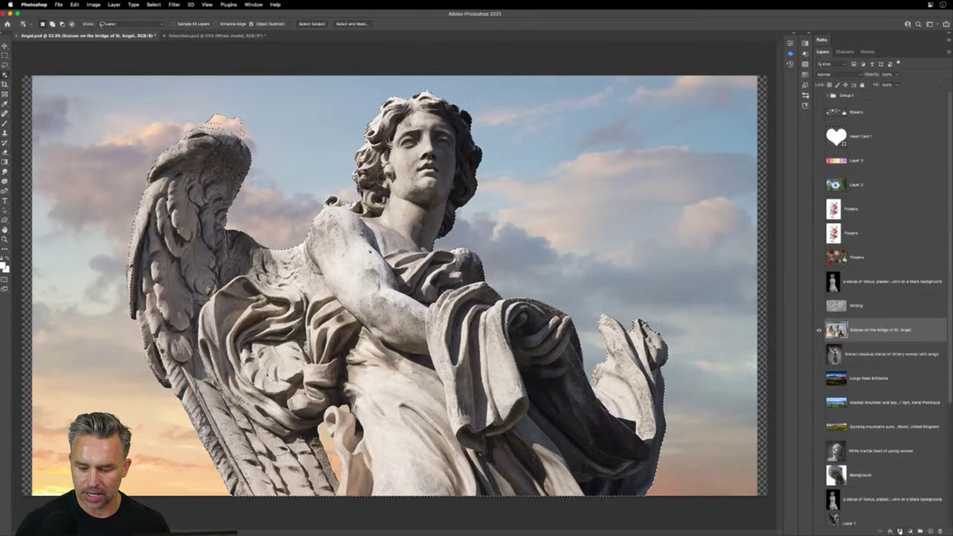
pyautogui.click(900, 531)
pyautogui.press('super+z')
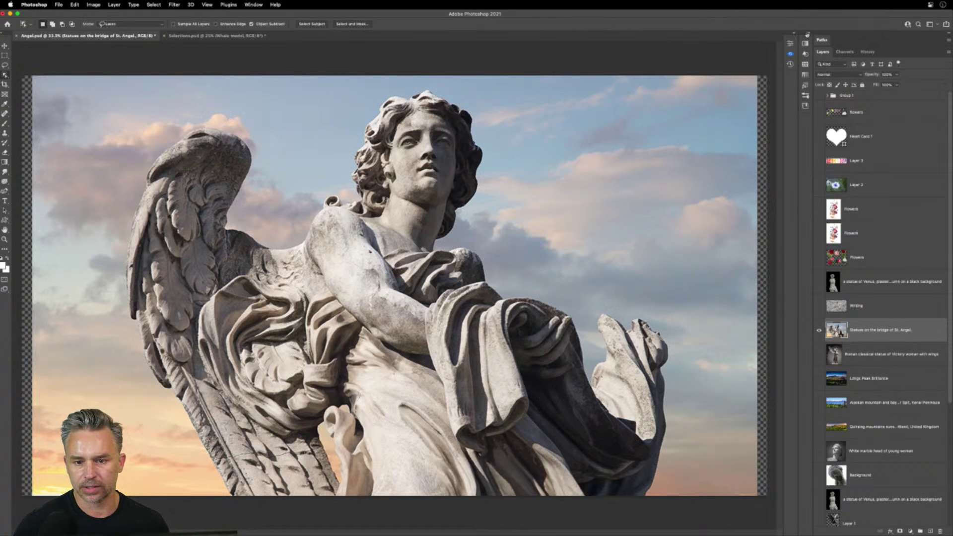
# Show the layer's properties in place of the libraries and apply the Remove Background quick action to the statue
pyautogui.click(791, 54)
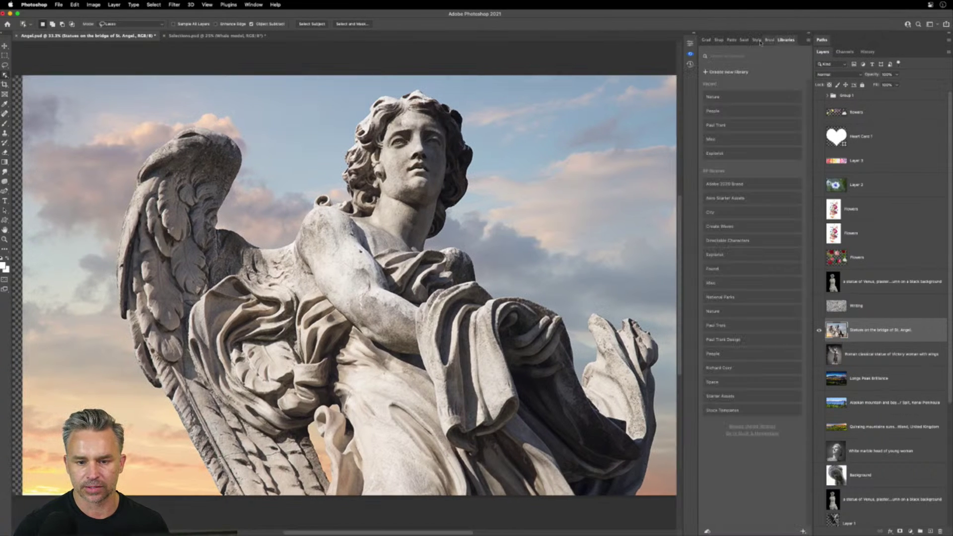
pyautogui.click(694, 32)
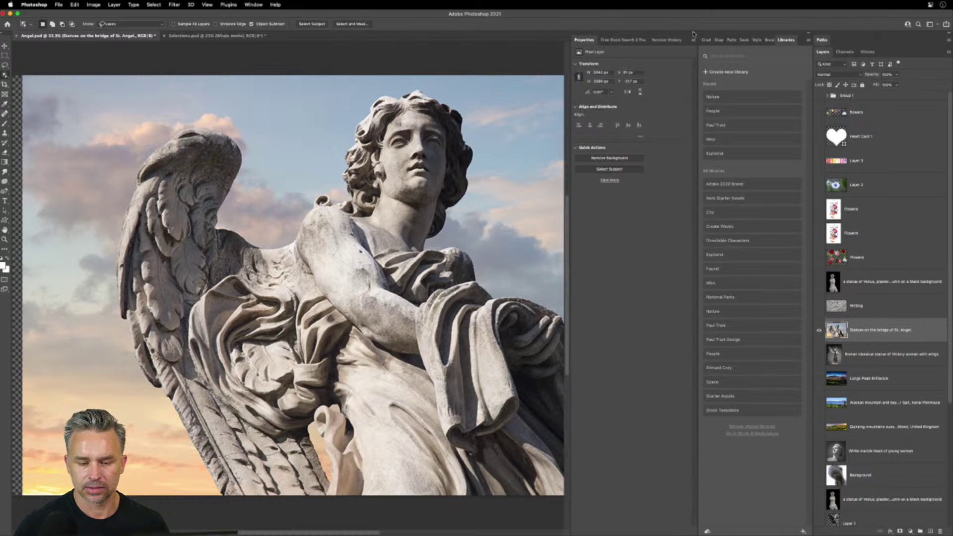
pyautogui.click(808, 33)
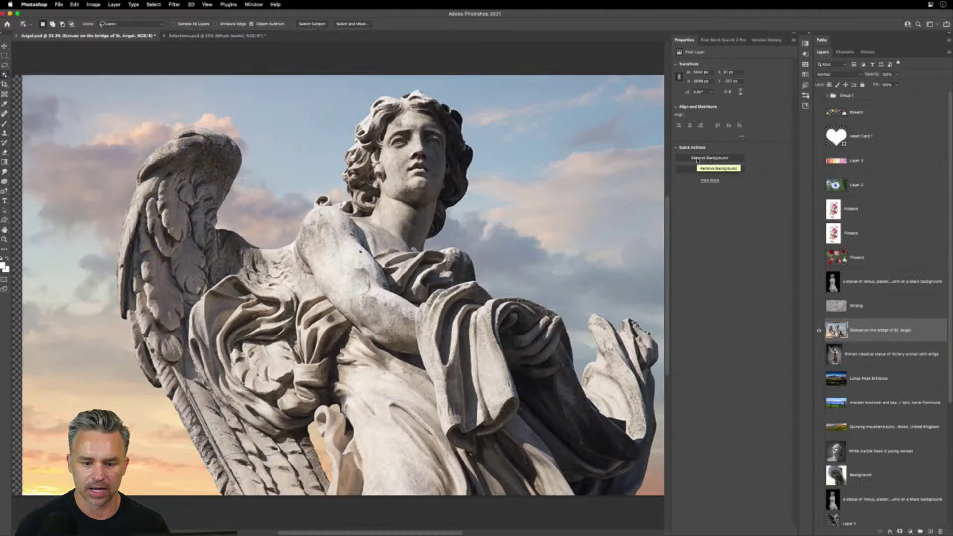
pyautogui.click(697, 159)
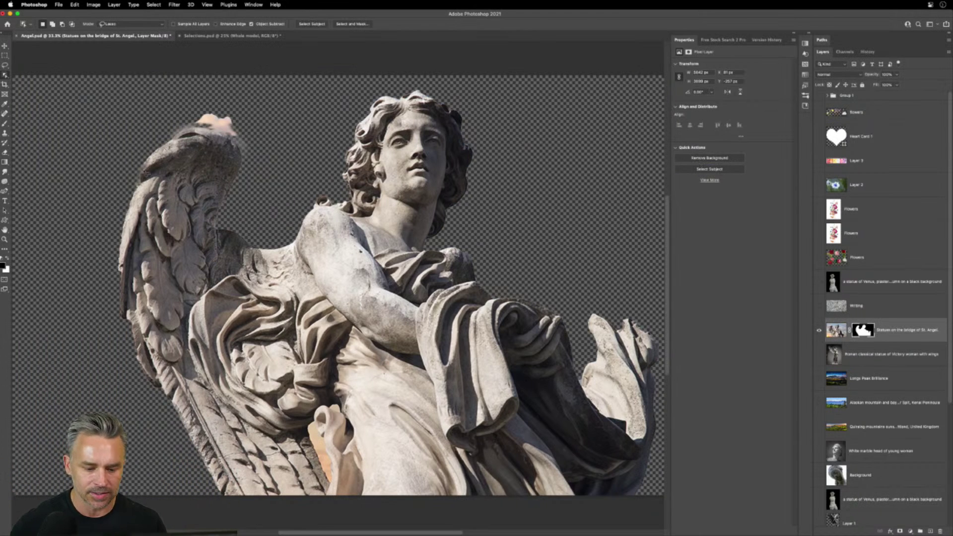
# Test the cut-out by moving the masked statue around the canvas and returning it to its starting position
pyautogui.press('v')
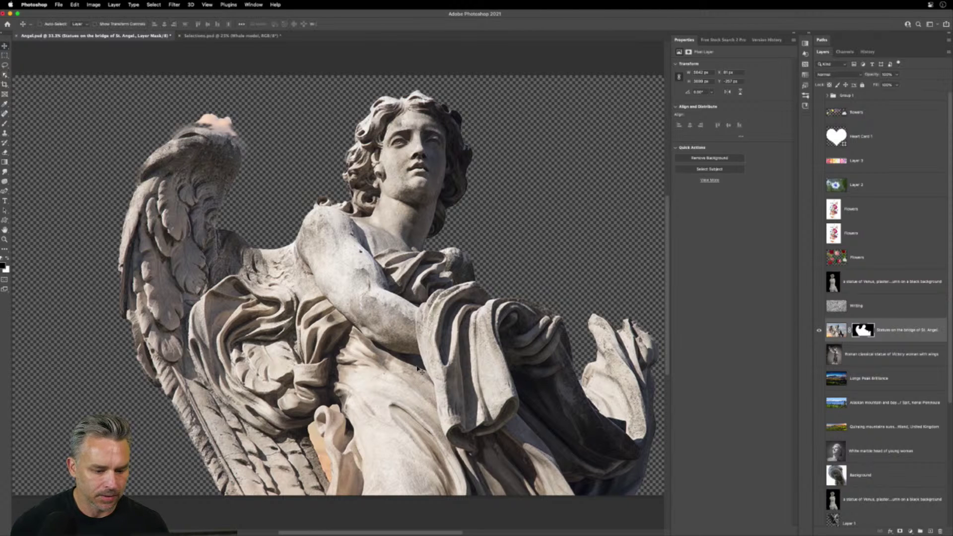
pyautogui.moveTo(419, 370); pyautogui.dragTo(439, 300)
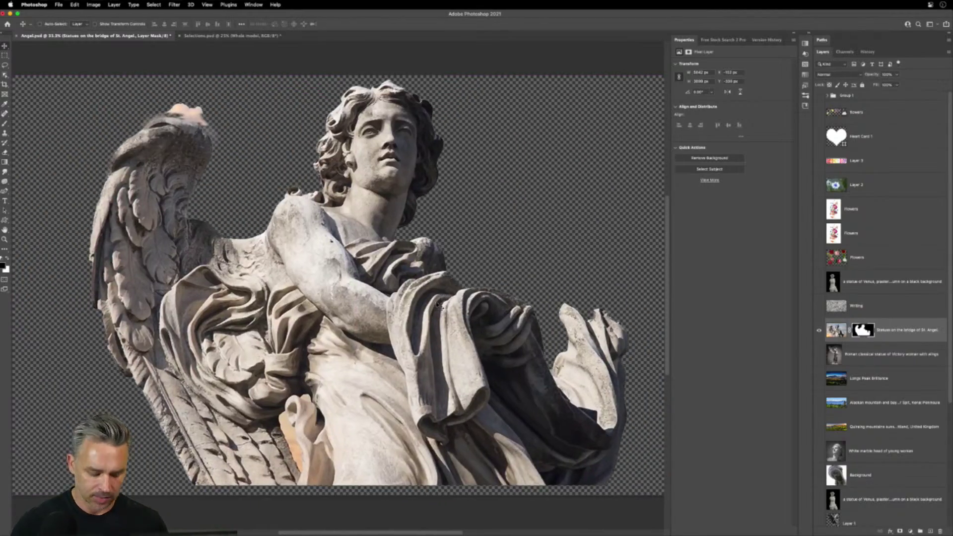
pyautogui.moveTo(342, 110); pyautogui.dragTo(347, 155)
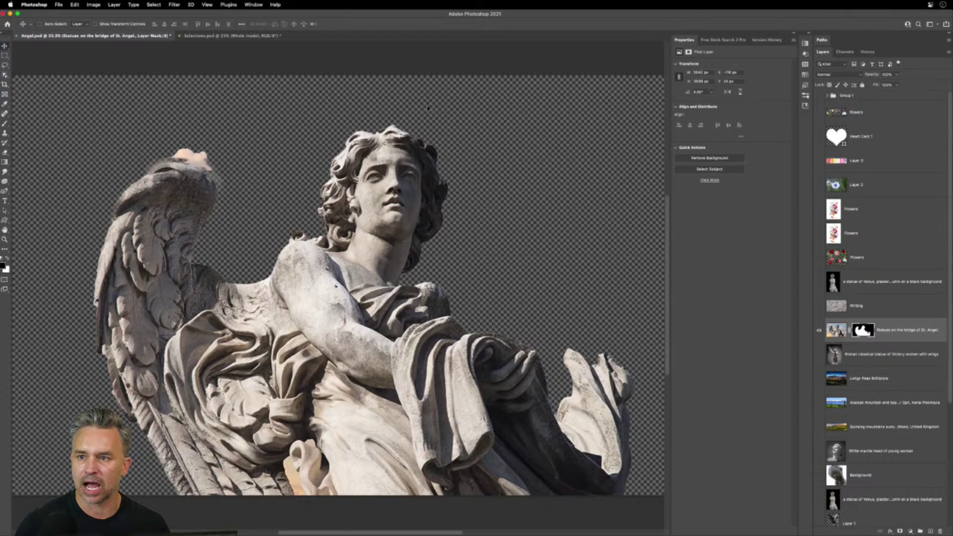
pyautogui.moveTo(352, 144); pyautogui.dragTo(379, 113)
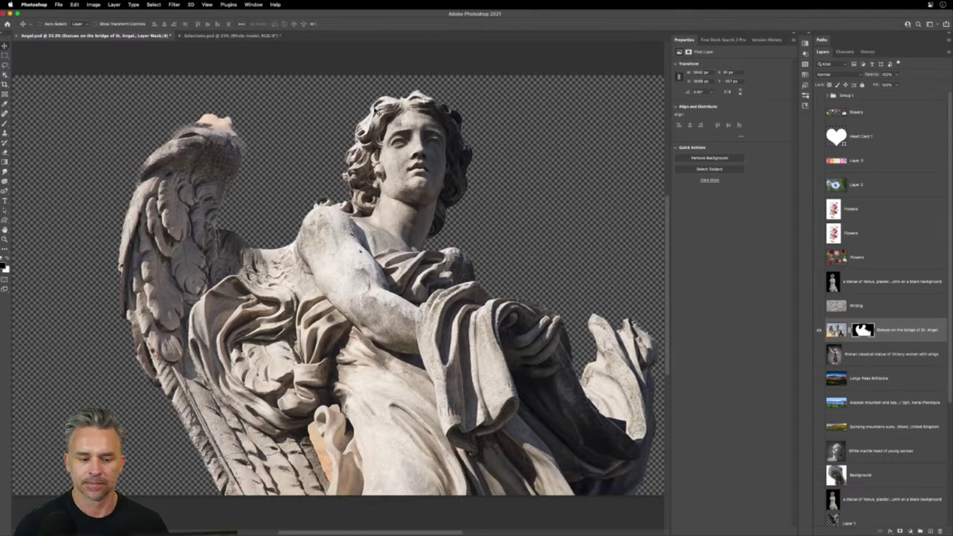
# Show the "Roman classical statue of Victory woman with wings" layer instead of the St. Angel statue and remove its background
pyautogui.click(819, 332)
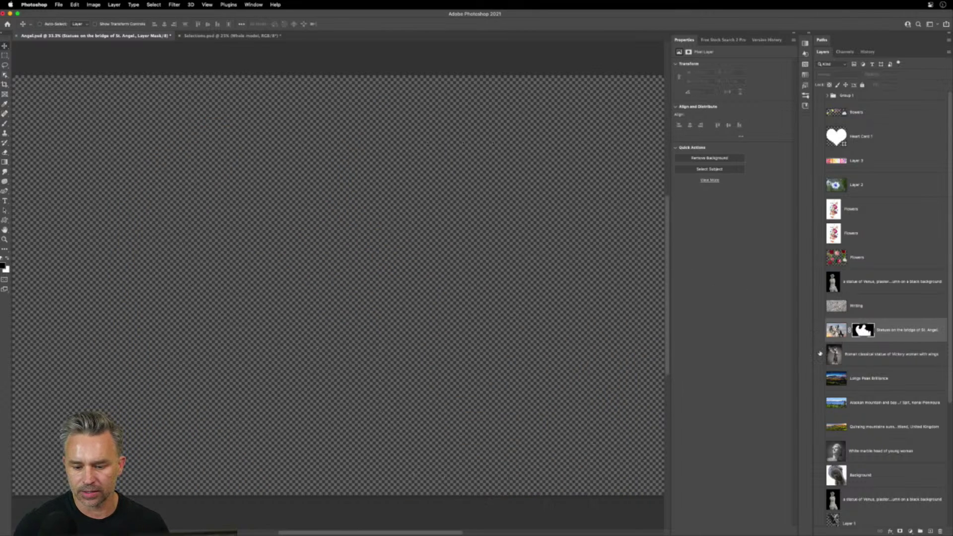
pyautogui.click(819, 354)
pyautogui.click(854, 357)
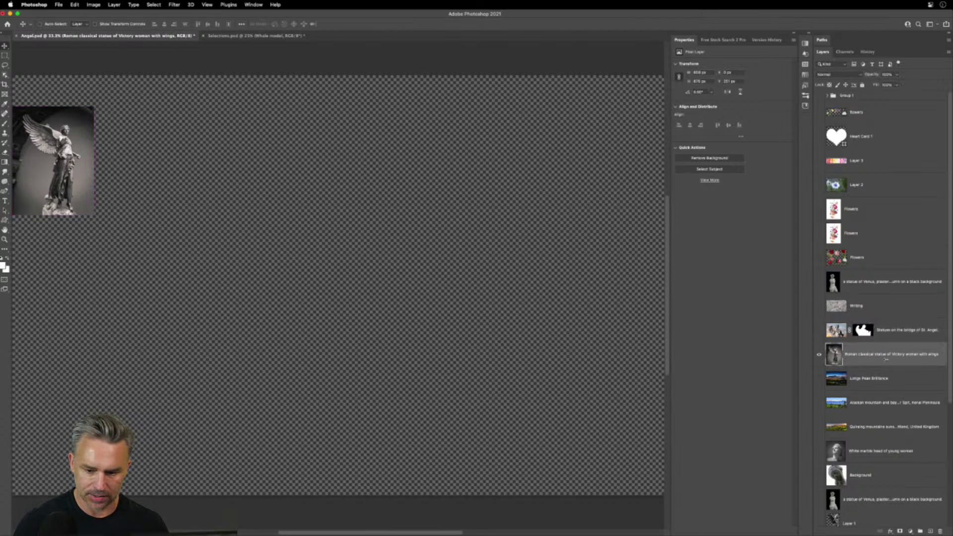
pyautogui.press('super+plus')
pyautogui.press('super+plus')
pyautogui.press('super+plus')
pyautogui.press('super+plus')
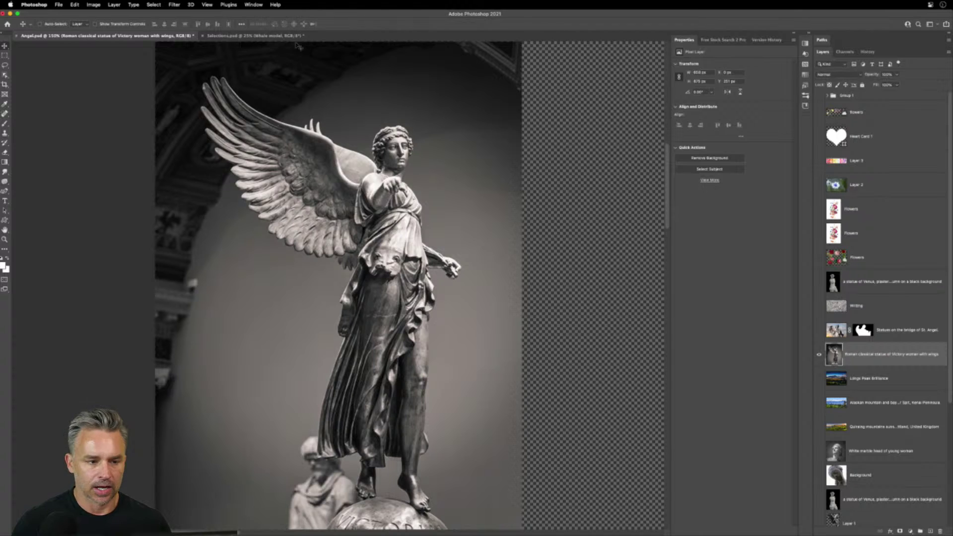
pyautogui.click(712, 161)
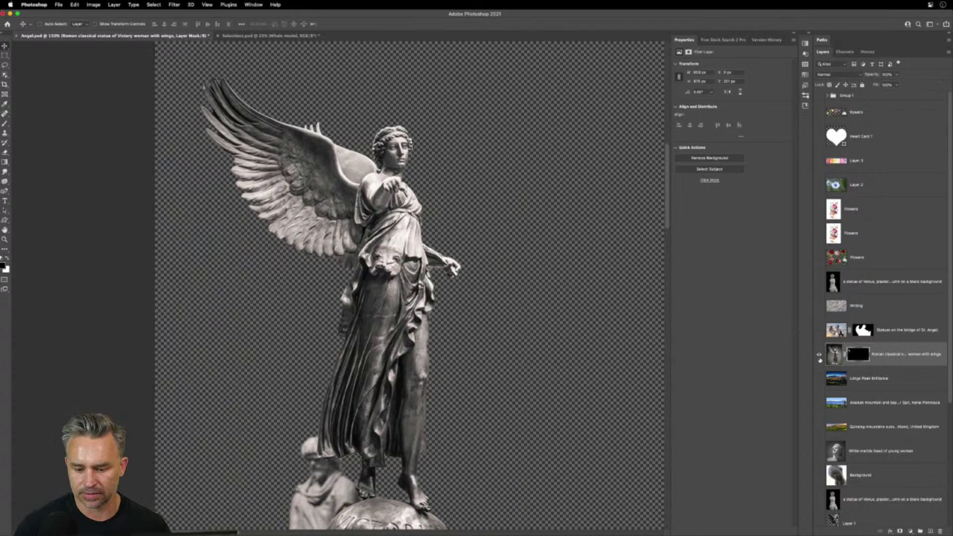
# Show the "White marble head of young woman" layer instead of the winged statue, remove its background and hide it
pyautogui.click(819, 355)
pyautogui.click(836, 452)
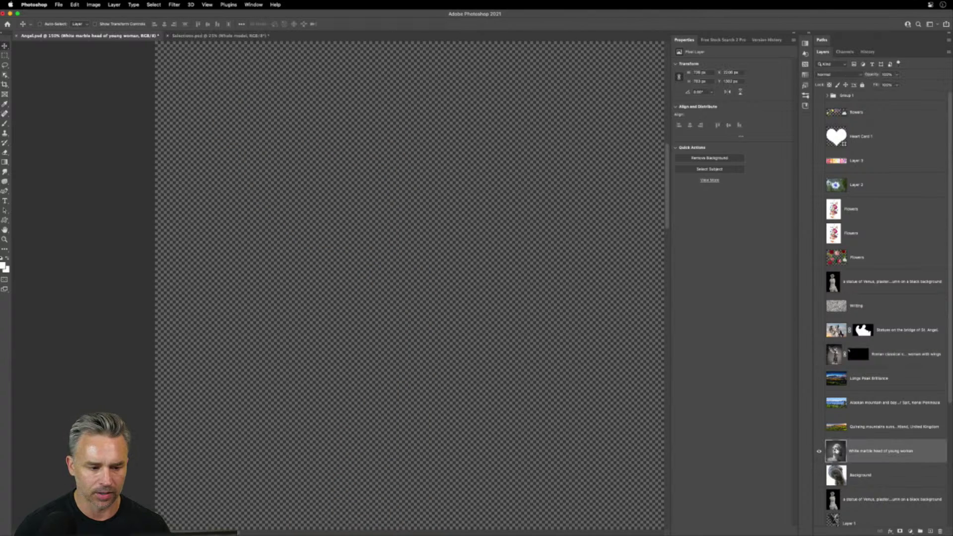
pyautogui.scroll(1, 604, 260)
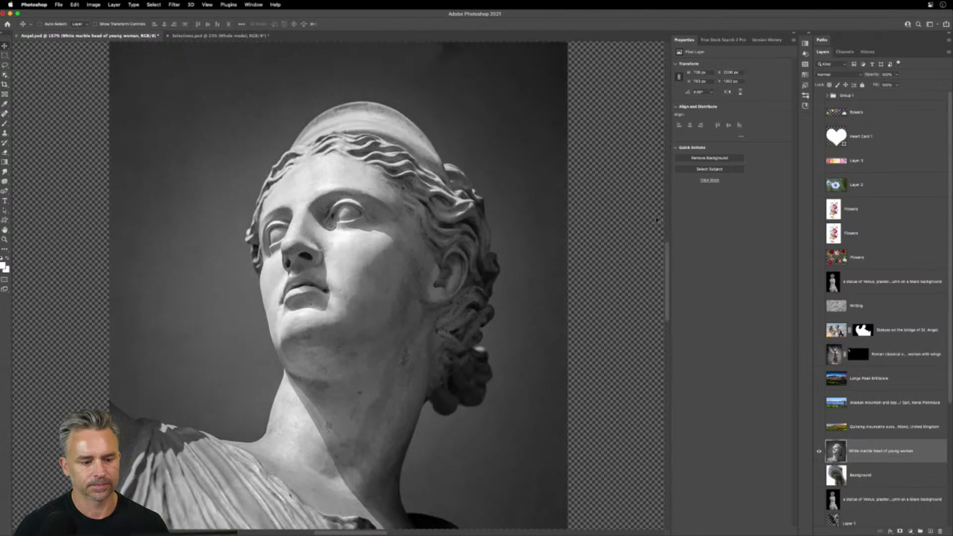
pyautogui.click(700, 160)
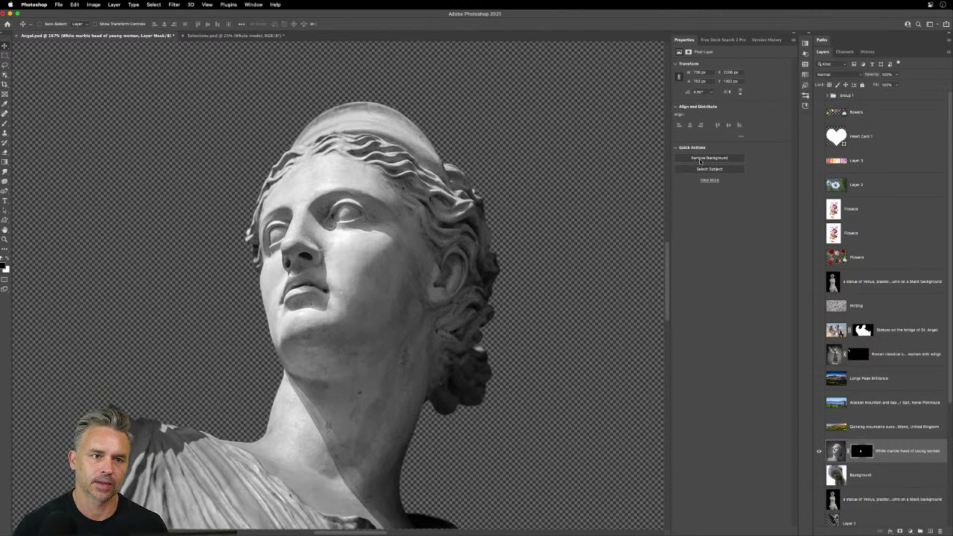
pyautogui.click(819, 452)
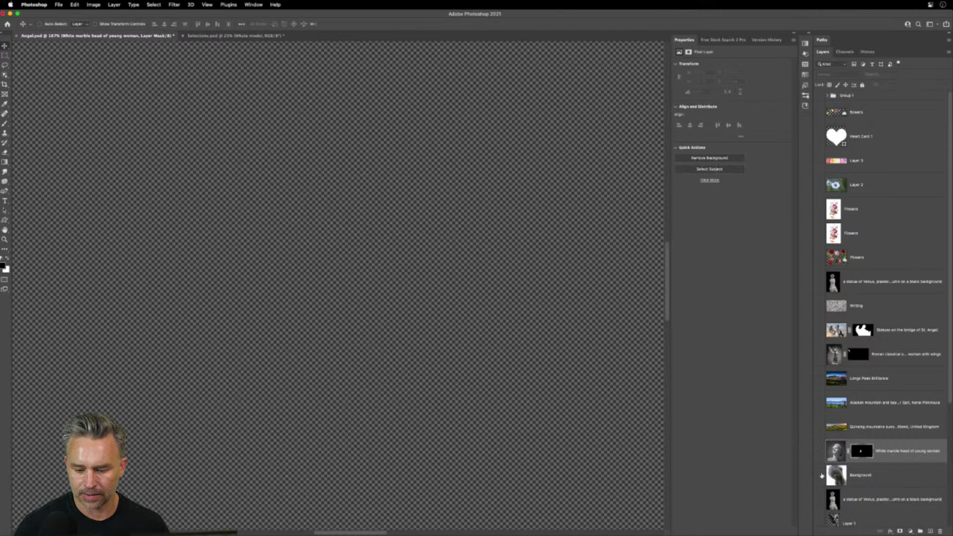
# Show the Background layer with the statue's head and move it above the Quiraing mountains layer
pyautogui.click(819, 476)
pyautogui.click(836, 477)
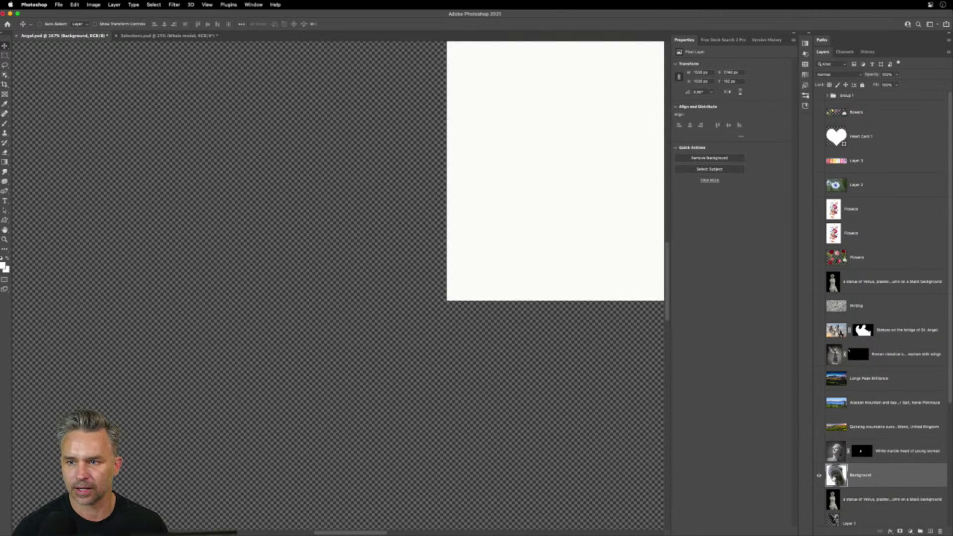
pyautogui.press('super+0')
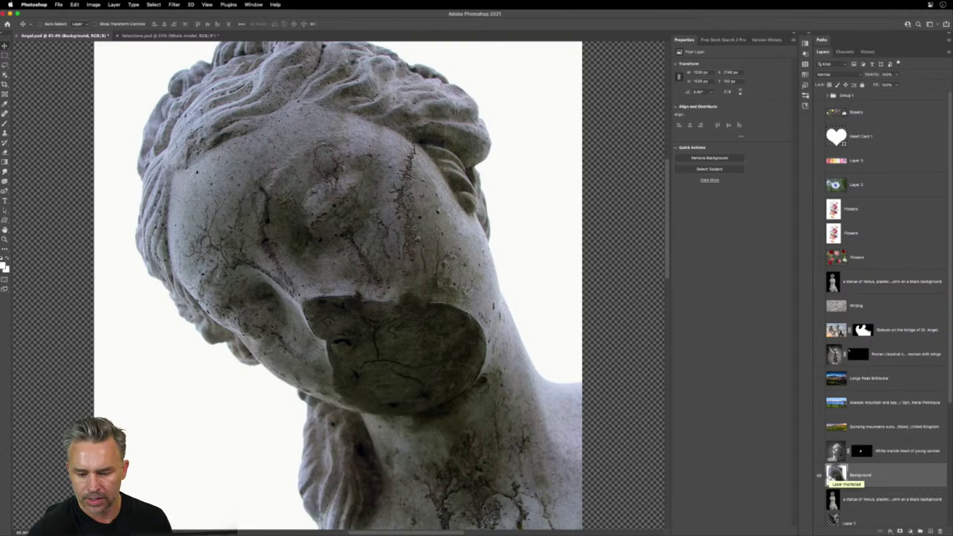
pyautogui.moveTo(836, 474); pyautogui.dragTo(838, 422)
# Show the Quiraing mountains layer and move the landscape up behind the statue's head
pyautogui.click(819, 451)
pyautogui.click(828, 451)
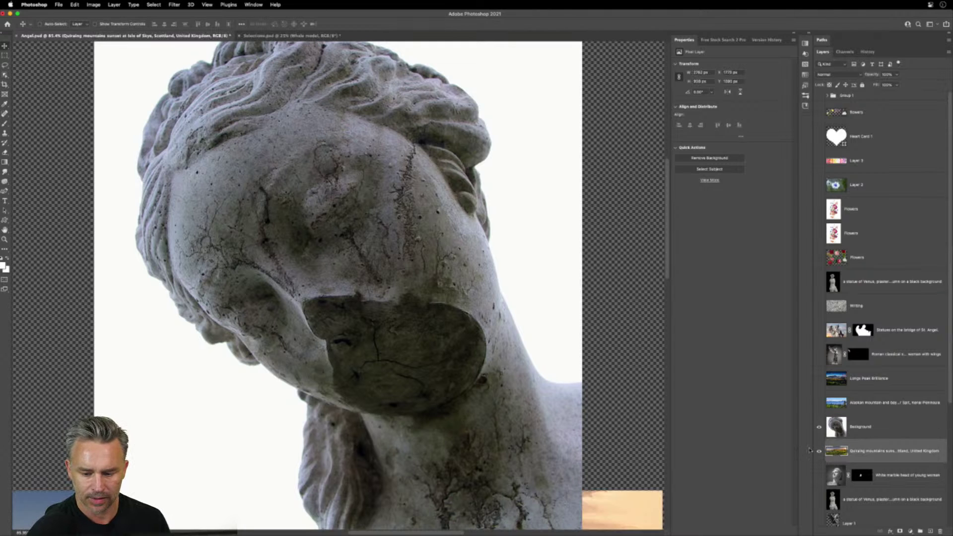
pyautogui.moveTo(620, 506); pyautogui.dragTo(656, 296)
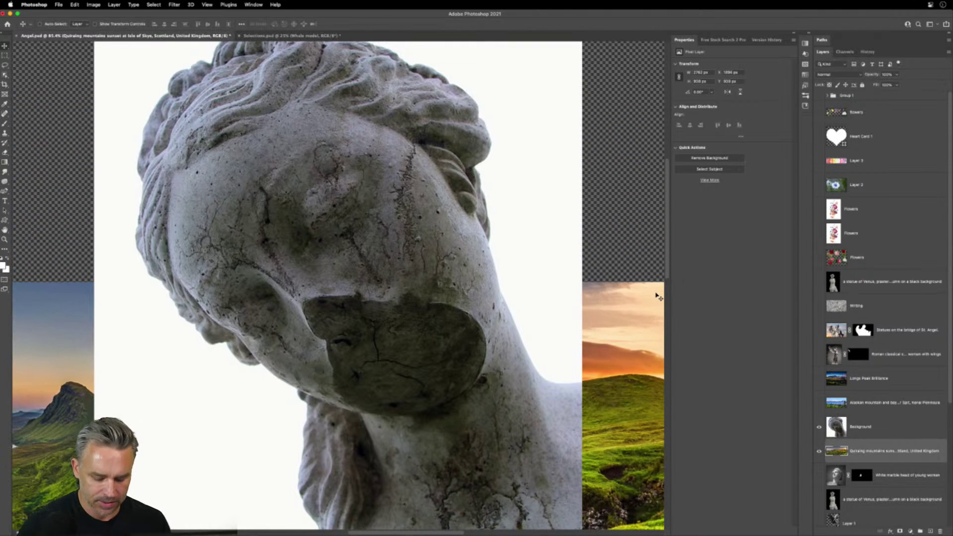
# Enlarge the Quiraing landscape with Free Transform so that it extends behind the whole statue's head
pyautogui.press('super+minus')
pyautogui.press('super+minus')
pyautogui.press('super+t')
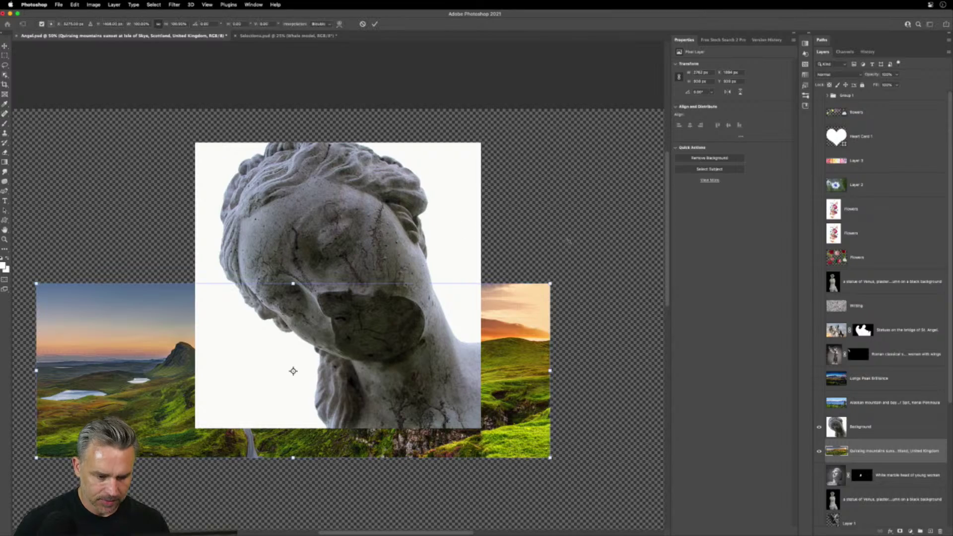
pyautogui.moveTo(552, 281); pyautogui.dragTo(663, 111)
pyautogui.press('Return')
pyautogui.scroll(-2, 408, 171)
pyautogui.scroll(3, 408, 171)
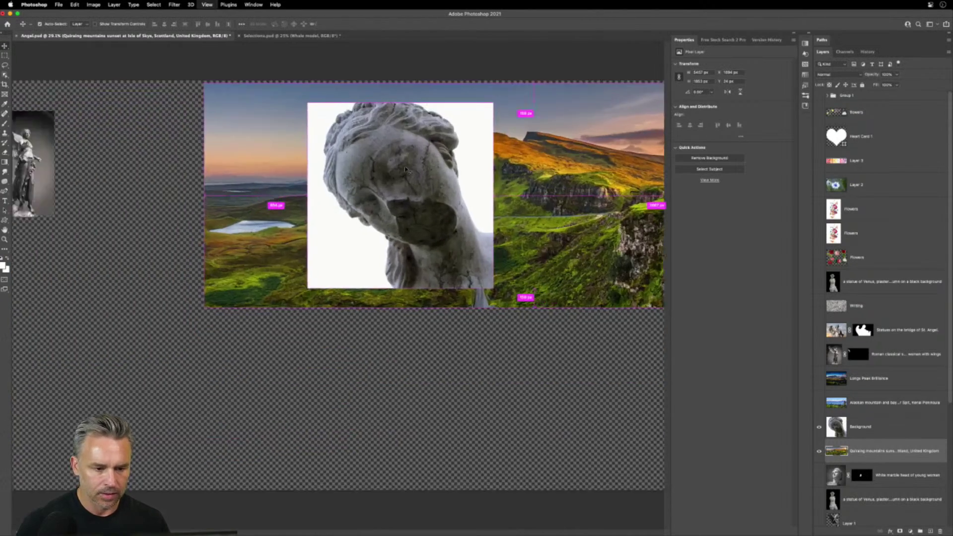
pyautogui.moveTo(380, 199); pyautogui.dragTo(278, 381)
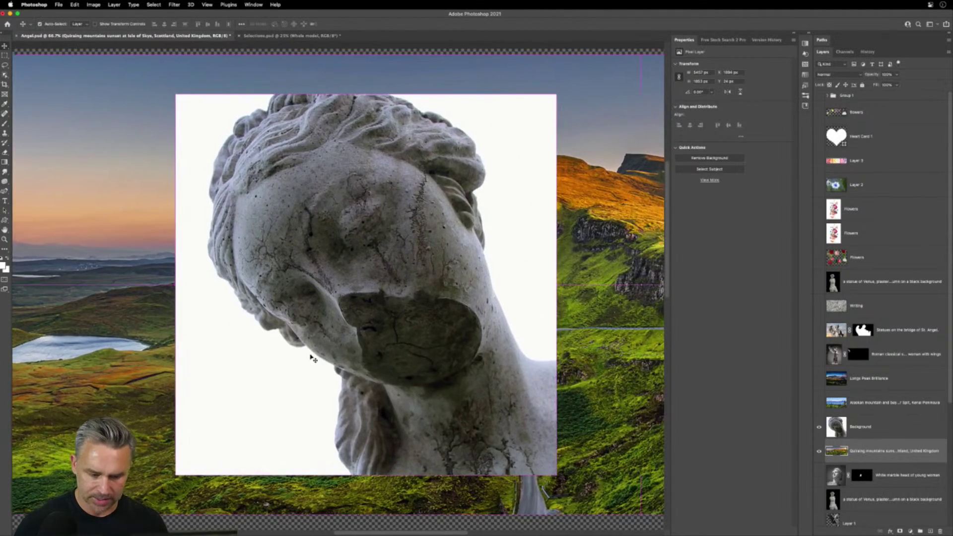
# Try the Darken blend mode on the Background statue layer and go back to Normal
pyautogui.press('super+plus')
pyautogui.hscroll(5, 234, 373)
pyautogui.hscroll(-6, 298, 318)
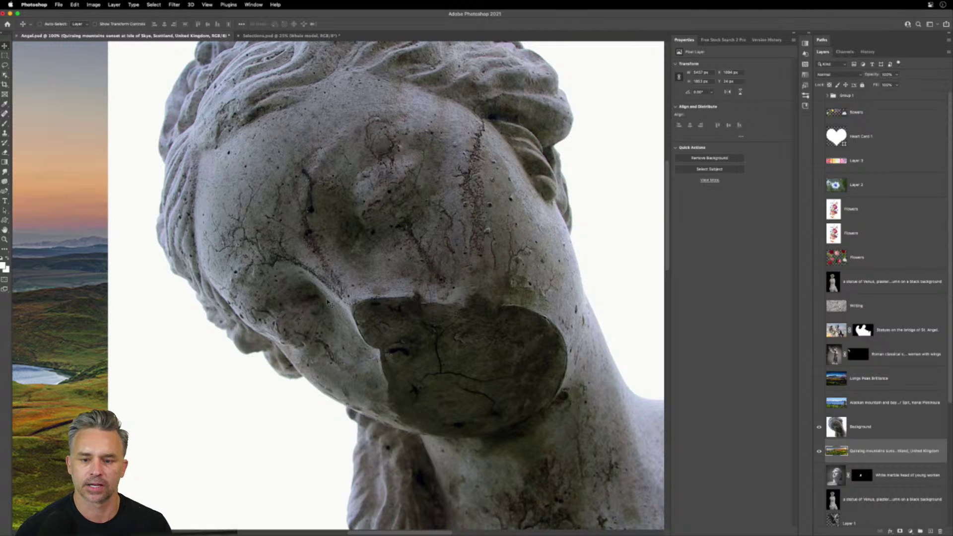
pyautogui.click(854, 428)
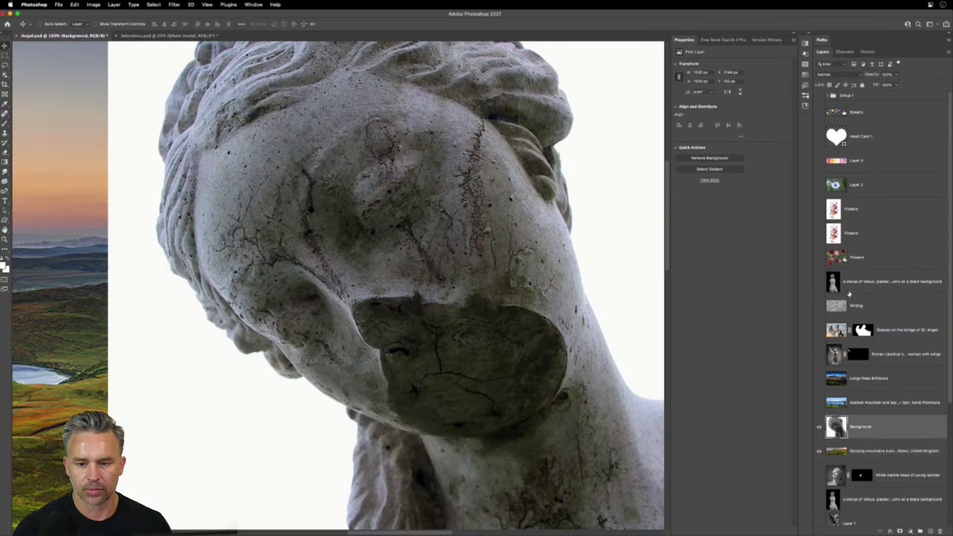
pyautogui.click(824, 74)
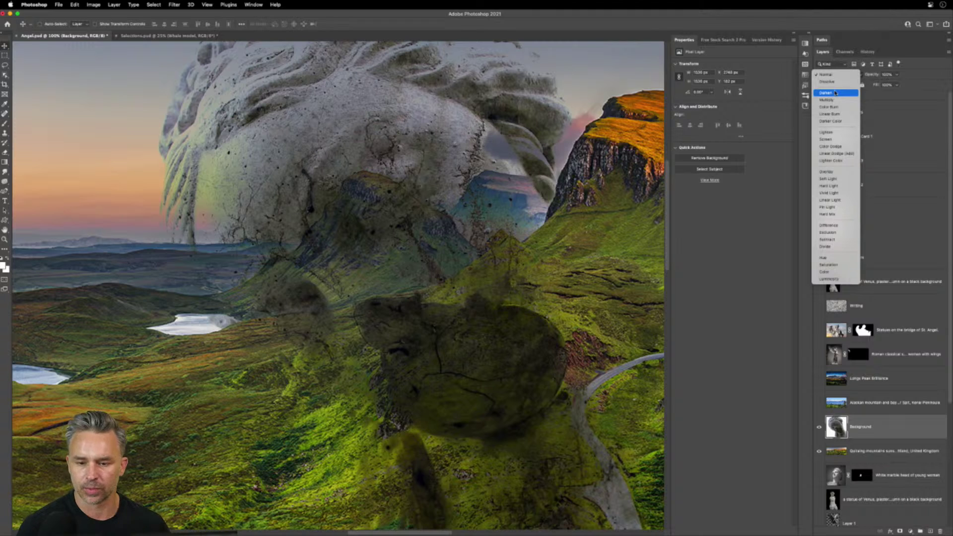
pyautogui.click(826, 75)
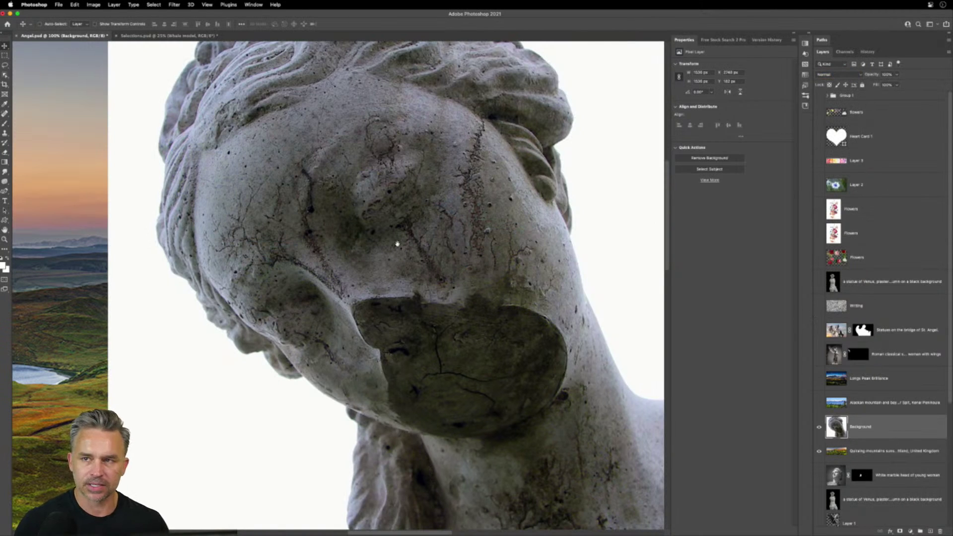
pyautogui.moveTo(397, 243)
pyautogui.mouseDown()
pyautogui.moveTo(319, 240)
pyautogui.moveTo(400, 243)
pyautogui.mouseUp()
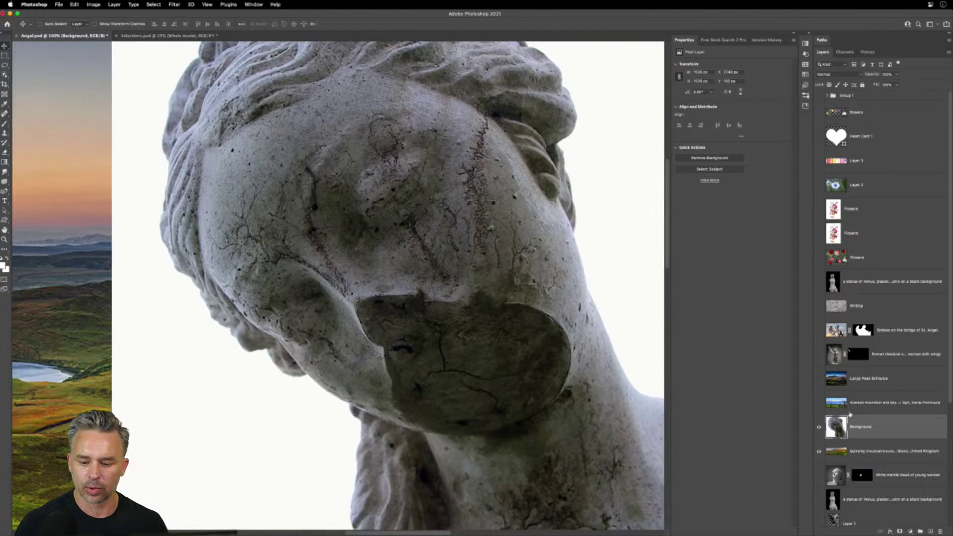
# In the Background layer's blending options, lower the Blend If white point of This Layer to 244
pyautogui.doubleClick(902, 428)
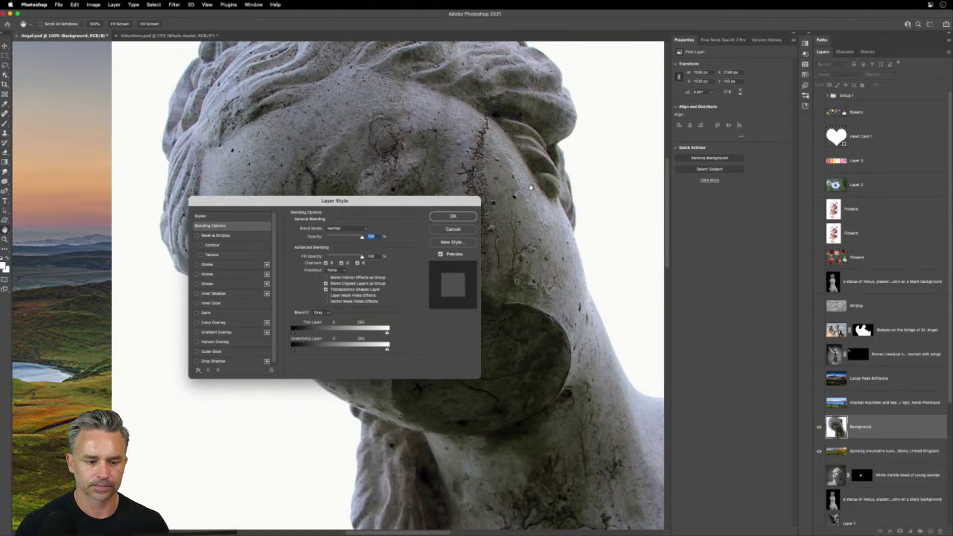
pyautogui.moveTo(370, 206); pyautogui.dragTo(596, 162)
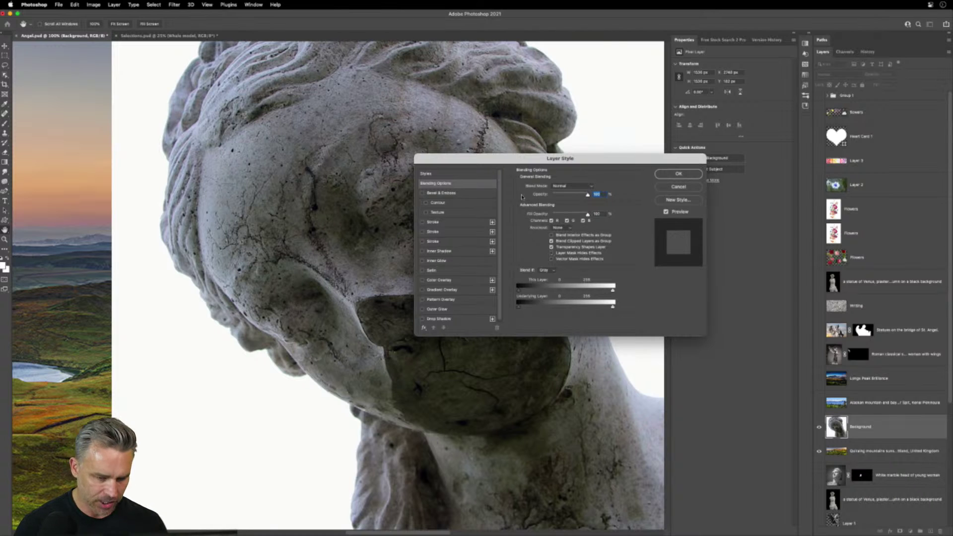
pyautogui.moveTo(519, 157); pyautogui.dragTo(596, 165)
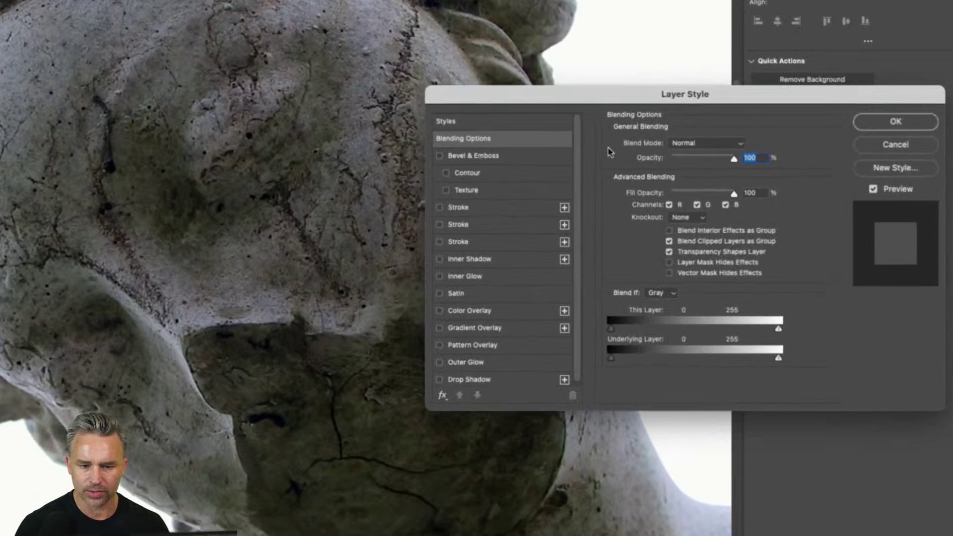
pyautogui.moveTo(657, 94); pyautogui.dragTo(393, 83)
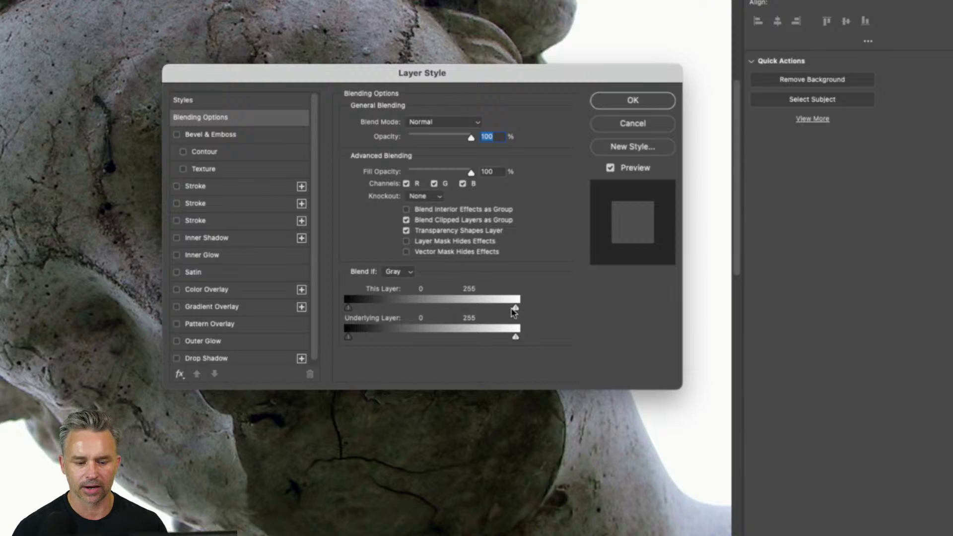
pyautogui.moveTo(516, 310)
pyautogui.mouseDown()
pyautogui.moveTo(507, 310)
pyautogui.moveTo(530, 312)
pyautogui.mouseUp()
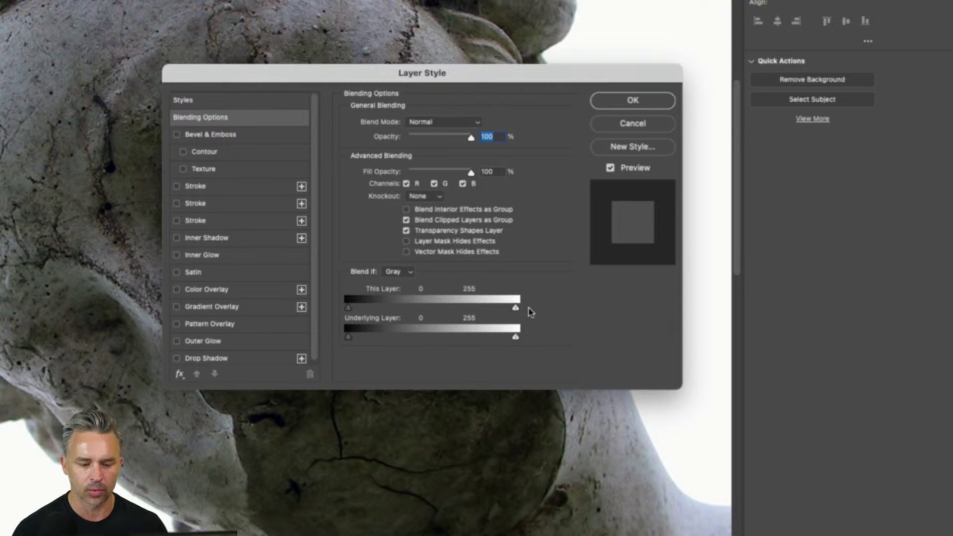
pyautogui.moveTo(553, 82); pyautogui.dragTo(435, 92)
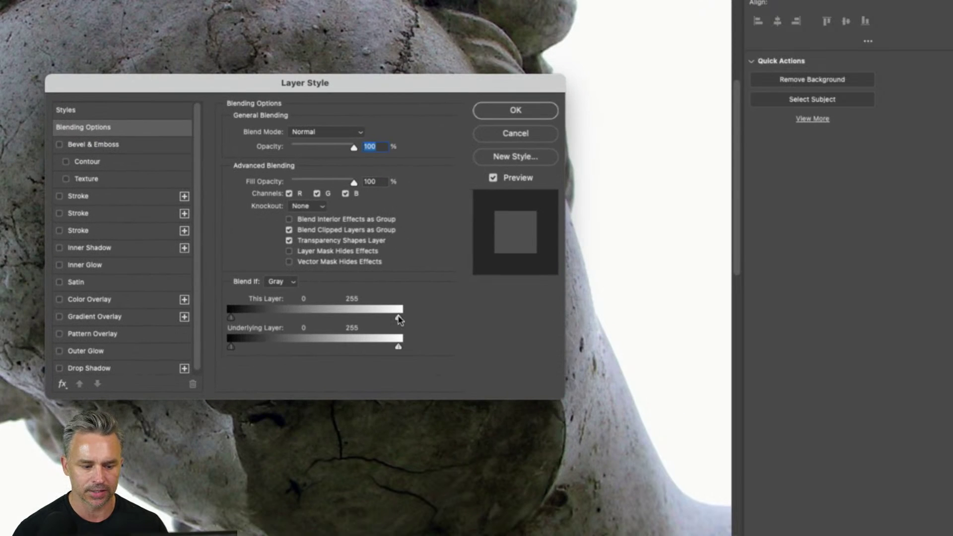
pyautogui.moveTo(400, 318); pyautogui.dragTo(395, 322)
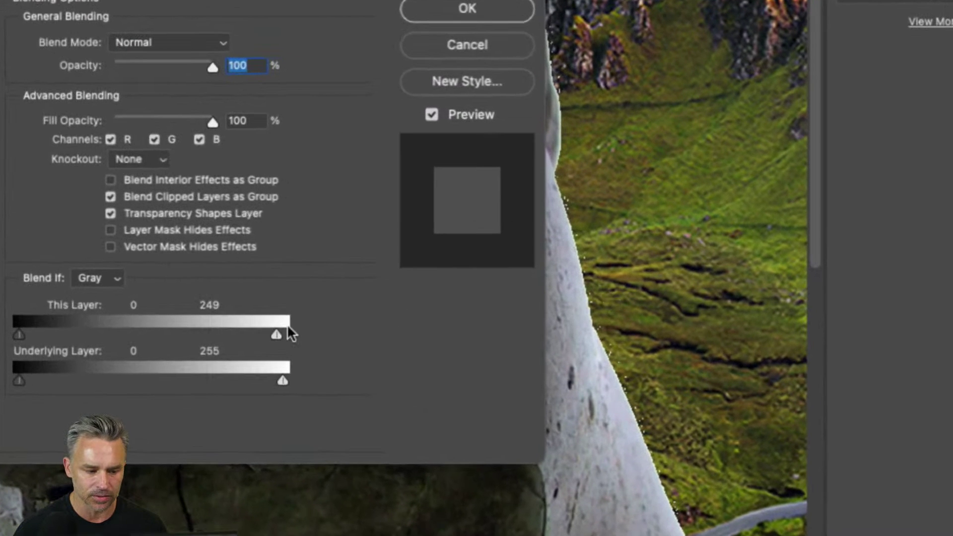
pyautogui.moveTo(274, 330); pyautogui.dragTo(270, 329)
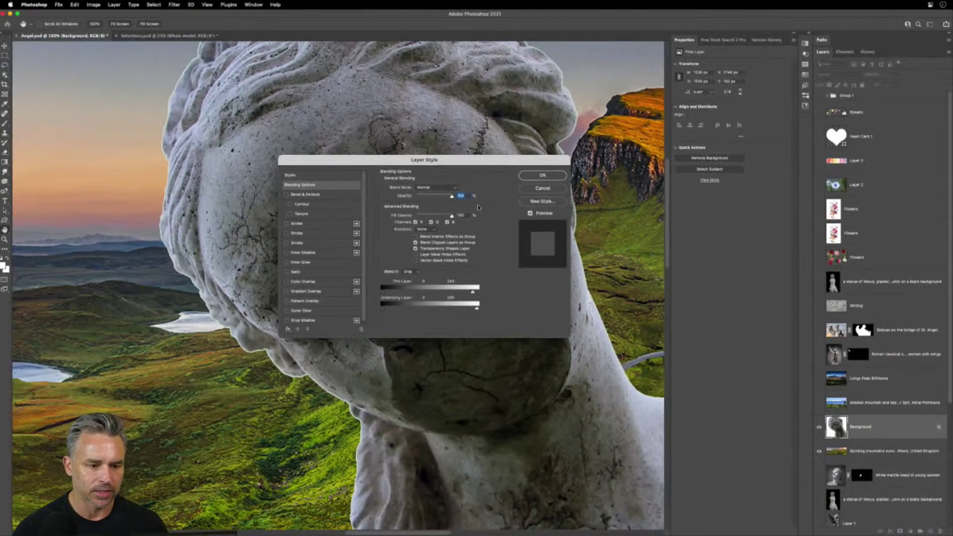
# Lower the This Layer white point to 240, split its slider for a softer transition at the statue's edge and accept the style
pyautogui.moveTo(469, 158); pyautogui.dragTo(460, 130)
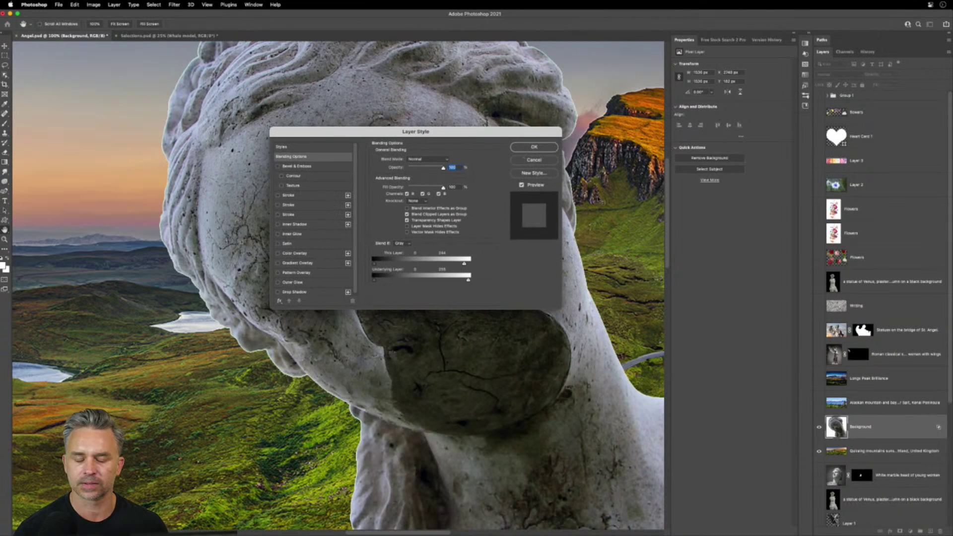
pyautogui.moveTo(531, 136); pyautogui.dragTo(535, 159)
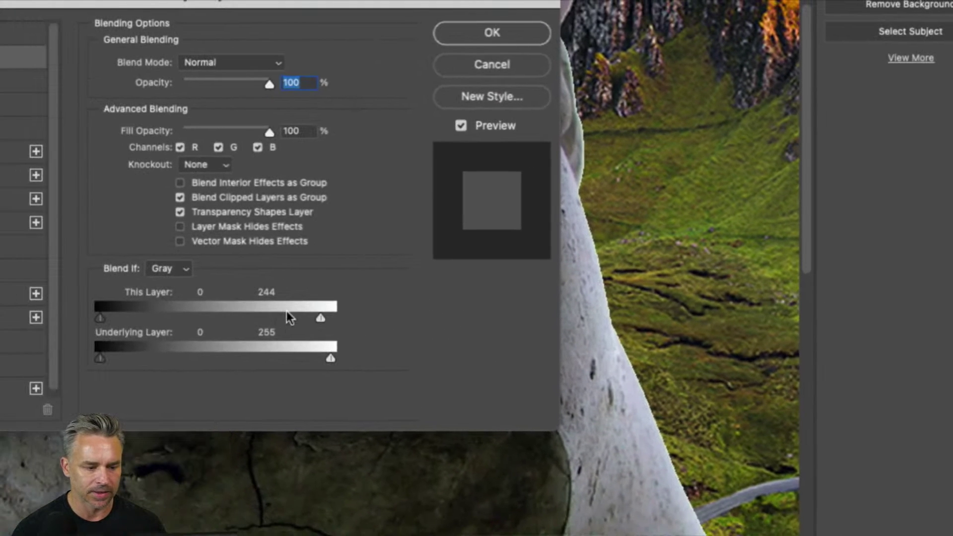
pyautogui.moveTo(320, 319); pyautogui.dragTo(316, 319)
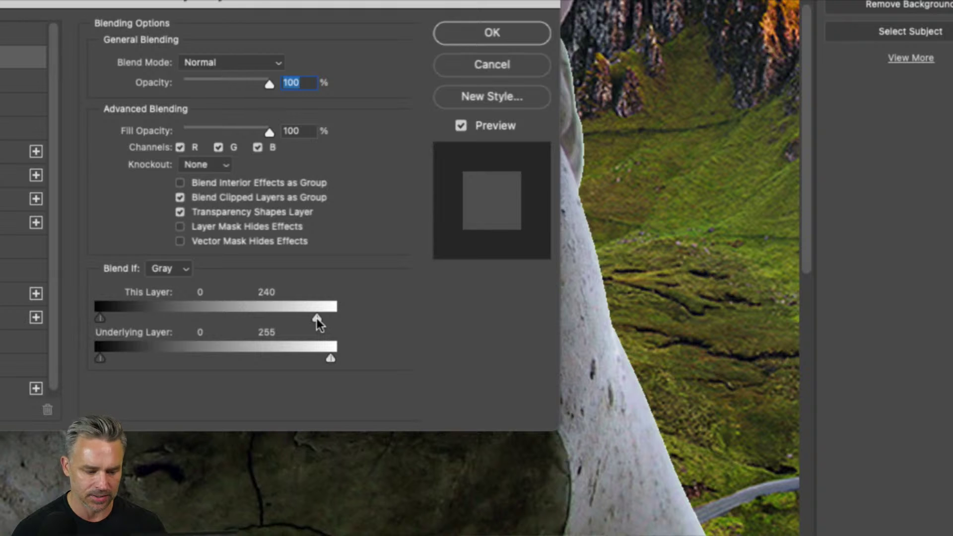
pyautogui.press('alt')
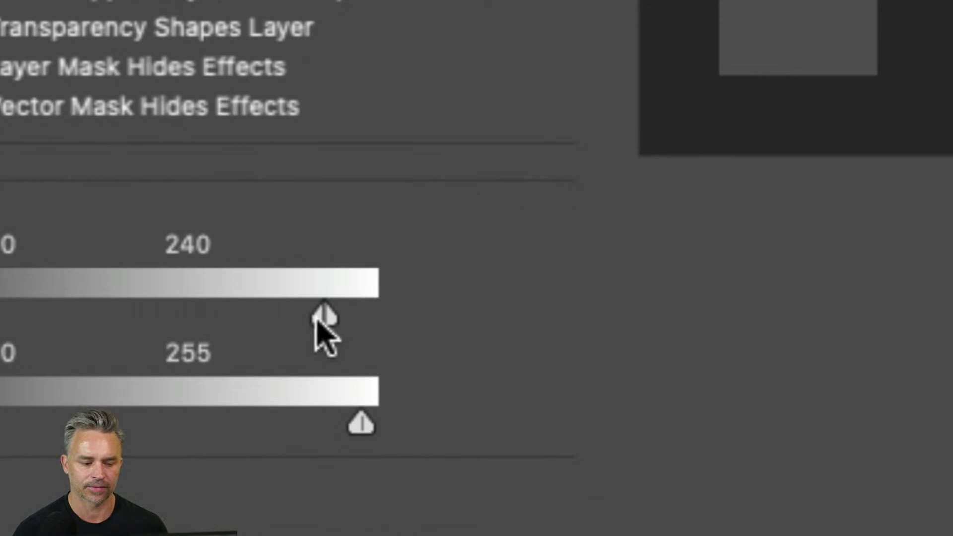
pyautogui.moveTo(320, 316)
pyautogui.mouseDown()
pyautogui.moveTo(308, 316)
pyautogui.moveTo(341, 320)
pyautogui.moveTo(294, 317)
pyautogui.moveTo(305, 318)
pyautogui.mouseUp()
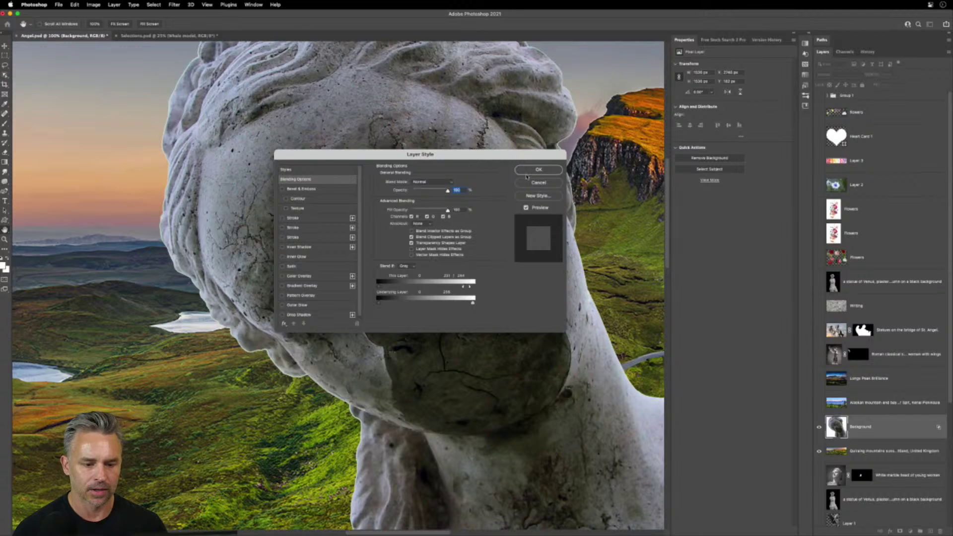
pyautogui.click(527, 173)
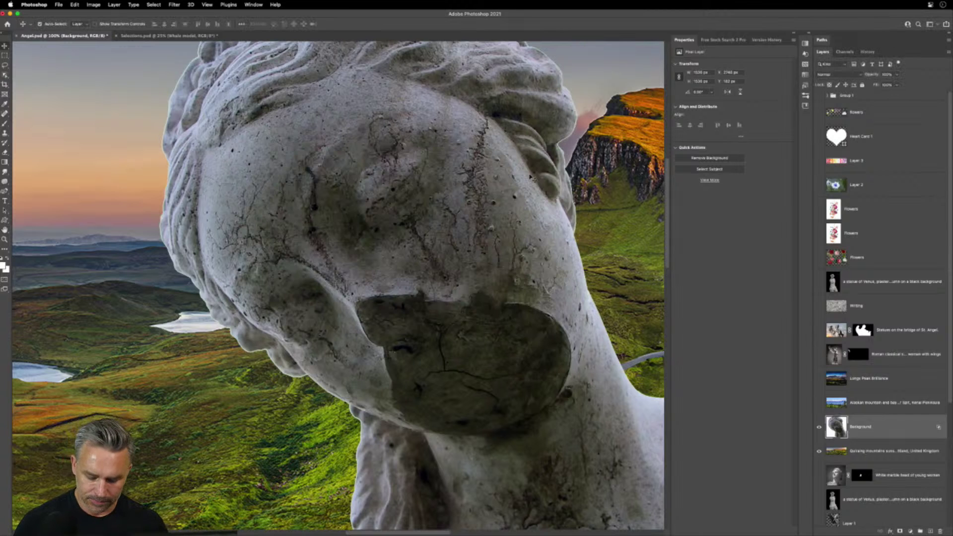
# Add an empty layer above the statue's Background layer
pyautogui.press('super+minus')
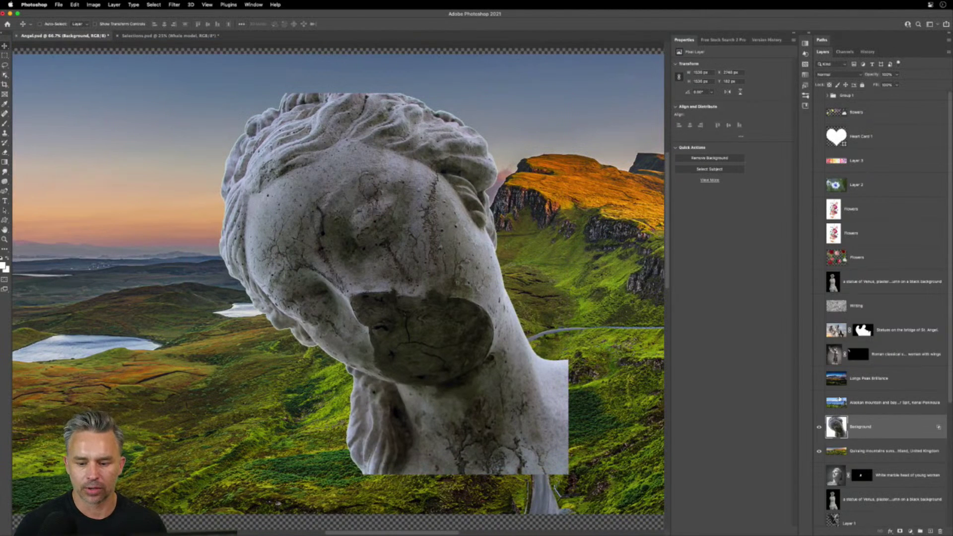
pyautogui.click(930, 531)
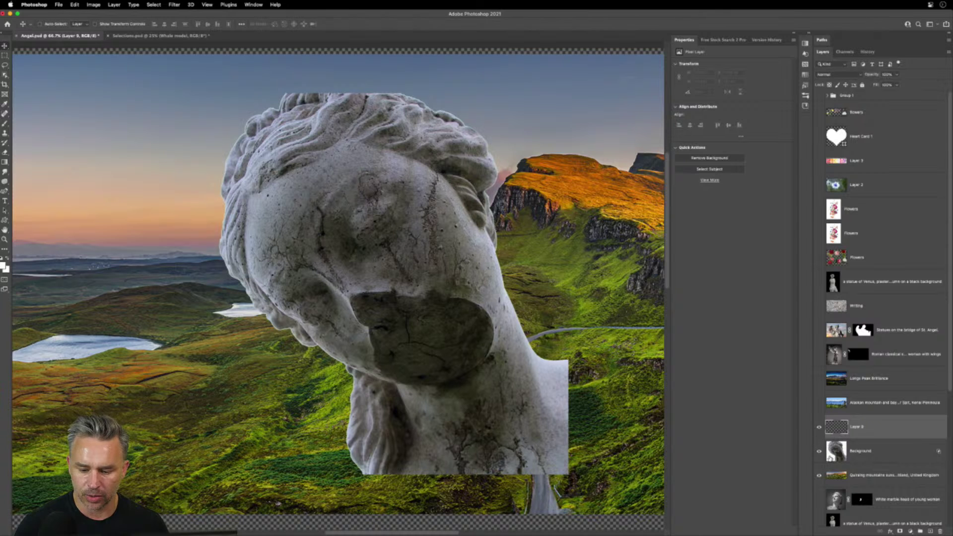
# Scale up the Quiraing mountains landscape and reposition it so that it covers the entire canvas
pyautogui.click(831, 478)
pyautogui.press('super+minus')
pyautogui.press('super+minus')
pyautogui.press('super+minus')
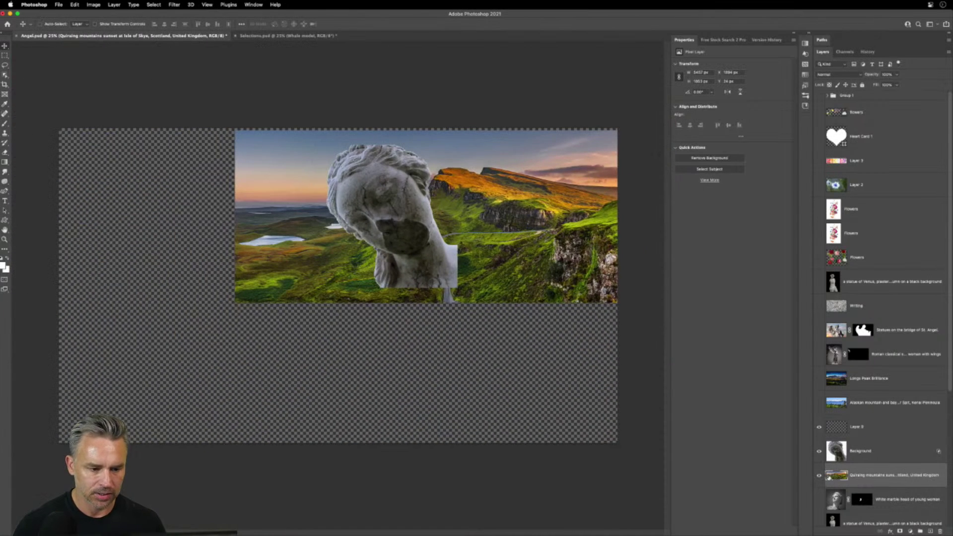
pyautogui.press('super+t')
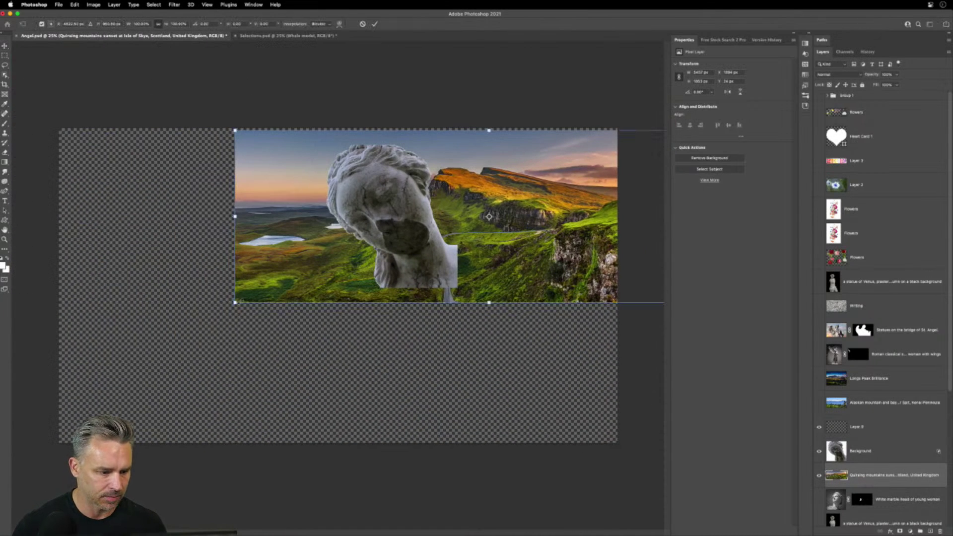
pyautogui.moveTo(240, 302); pyautogui.dragTo(57, 398)
pyautogui.moveTo(574, 211); pyautogui.dragTo(773, 292)
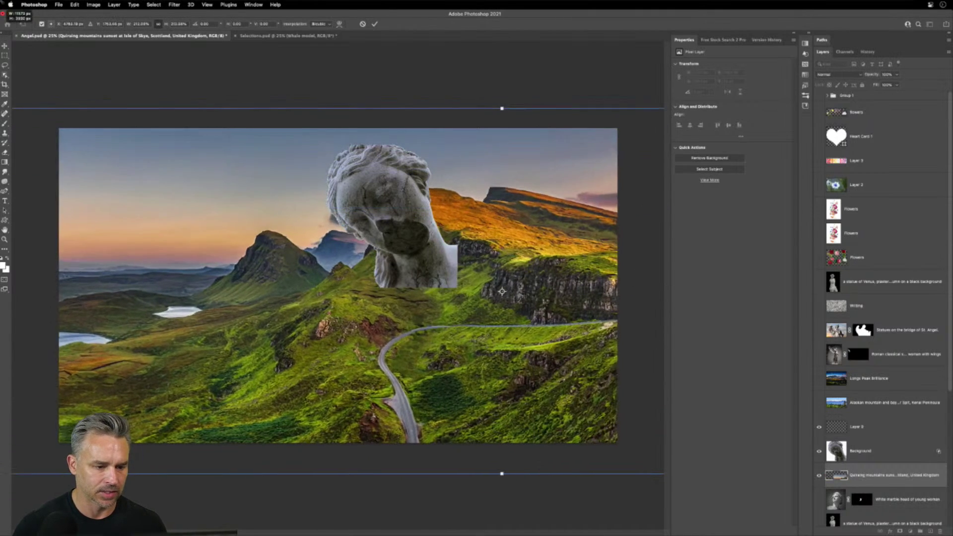
pyautogui.press('Return')
# Hide the Background statue layer and apply the black-to-white gradient preset to the empty layer above it
pyautogui.click(819, 452)
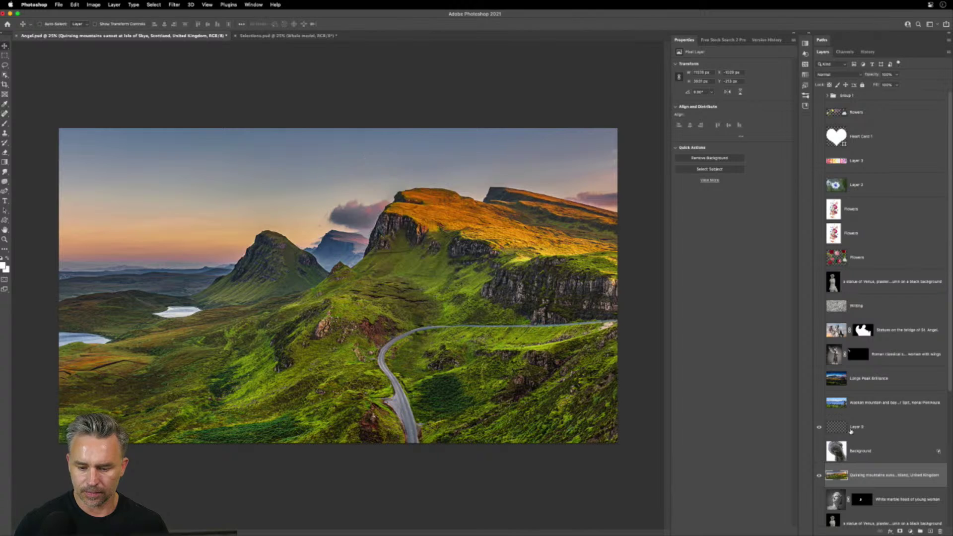
pyautogui.click(863, 427)
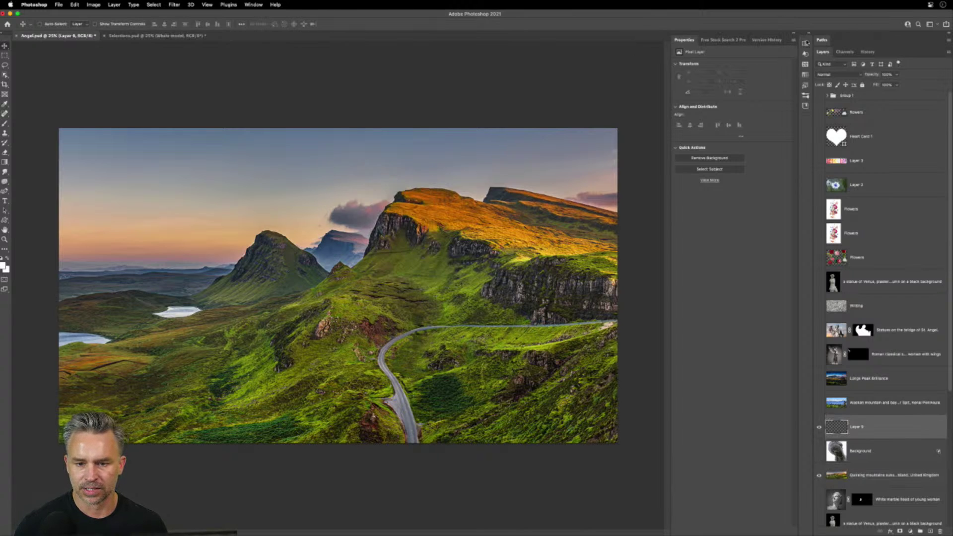
pyautogui.click(807, 44)
pyautogui.click(722, 98)
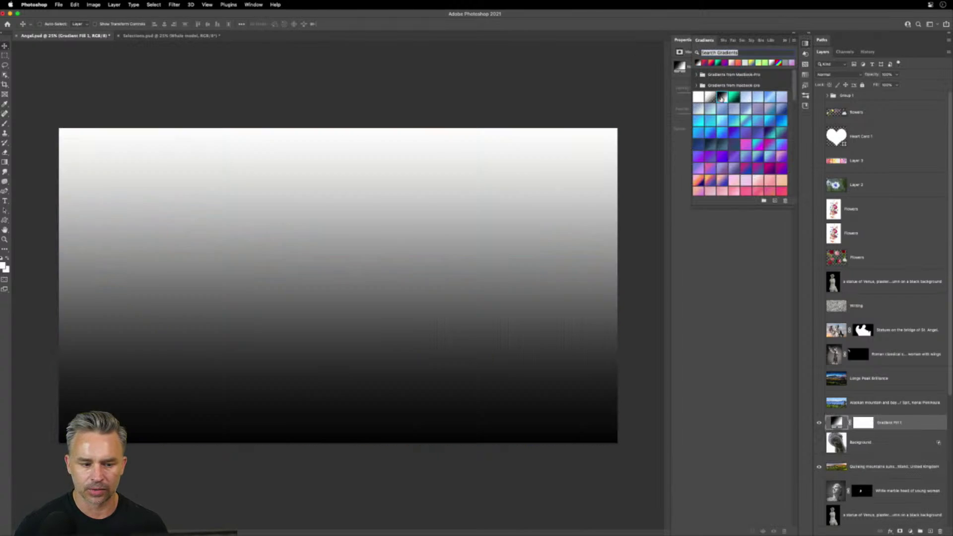
# Open the gradient fill layer's blending options and raise the This Layer black point to 62
pyautogui.doubleClick(932, 419)
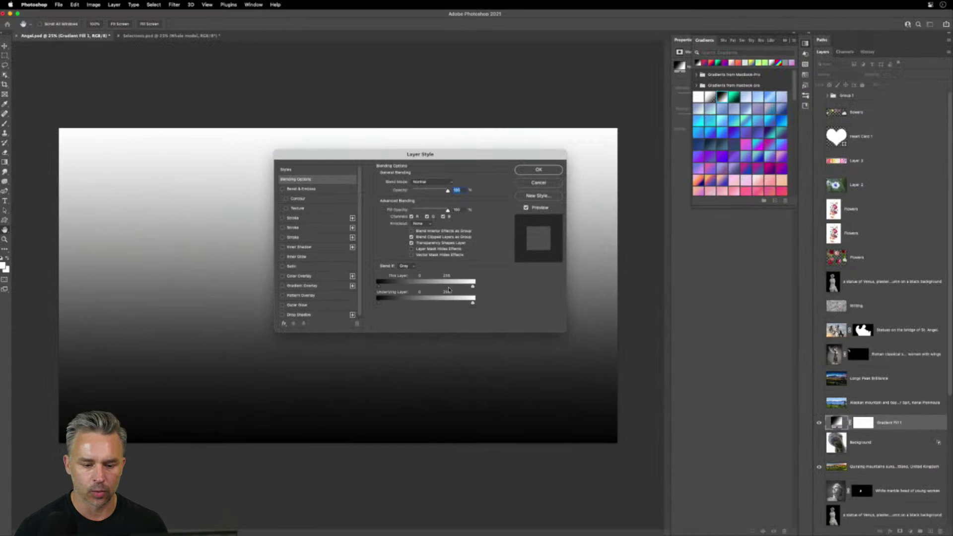
pyautogui.moveTo(474, 287)
pyautogui.mouseDown()
pyautogui.moveTo(427, 288)
pyautogui.moveTo(483, 289)
pyautogui.mouseUp()
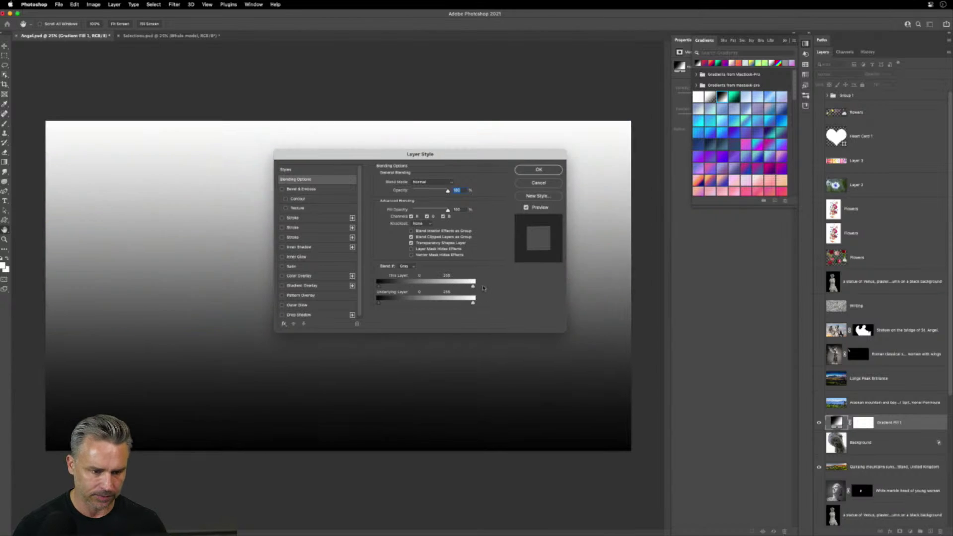
pyautogui.press('super+equal')
pyautogui.moveTo(472, 287)
pyautogui.mouseDown()
pyautogui.moveTo(456, 287)
pyautogui.moveTo(474, 287)
pyautogui.mouseUp()
pyautogui.moveTo(378, 289); pyautogui.dragTo(400, 291)
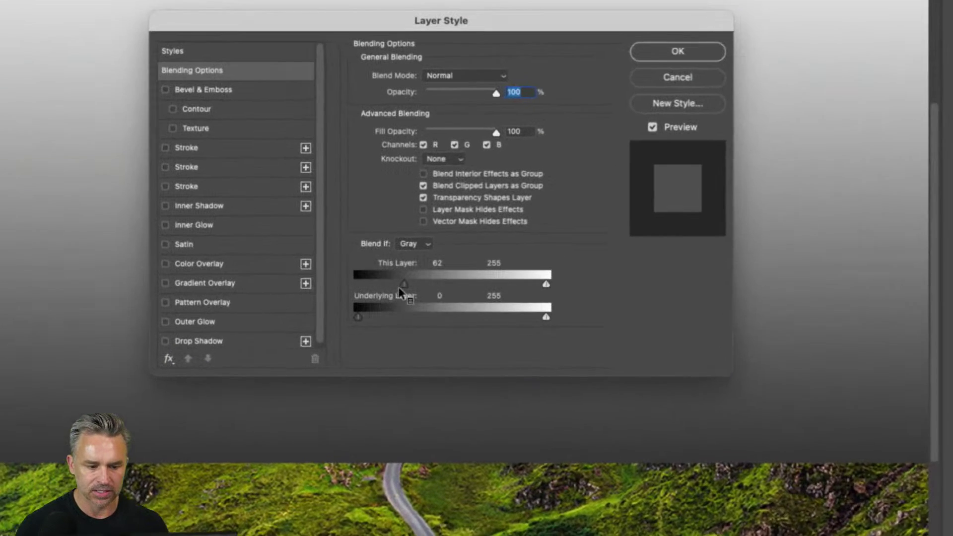
# Split the This Layer black slider so the gradient fades softly into the landscape, and accept the layer style
pyautogui.press('alt')
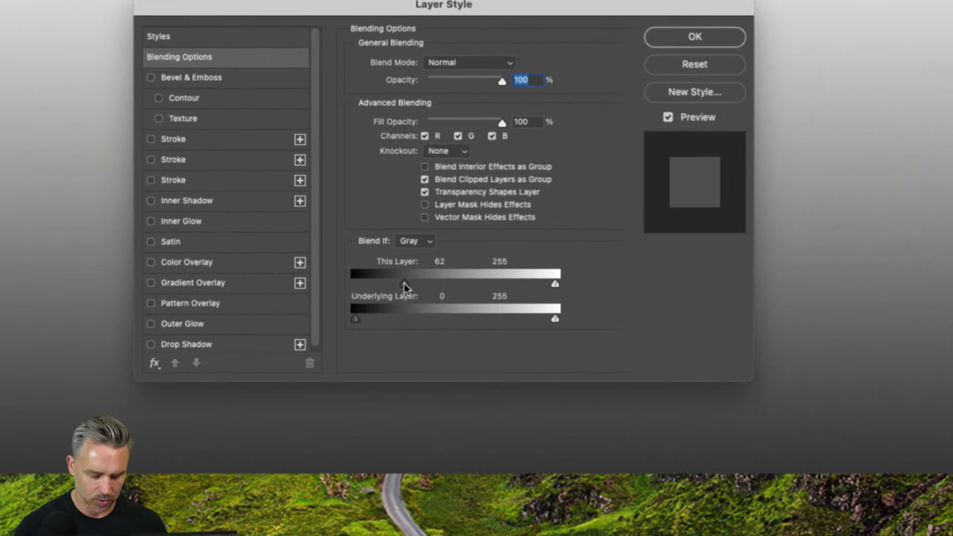
pyautogui.moveTo(407, 287); pyautogui.dragTo(486, 288)
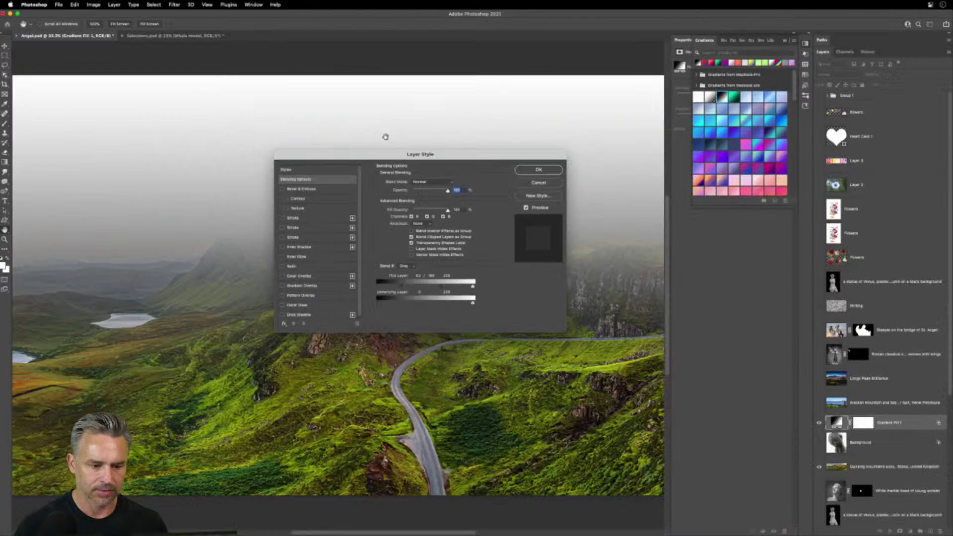
pyautogui.moveTo(389, 157); pyautogui.dragTo(618, 190)
pyautogui.moveTo(629, 323)
pyautogui.mouseDown()
pyautogui.moveTo(664, 322)
pyautogui.moveTo(634, 321)
pyautogui.mouseUp()
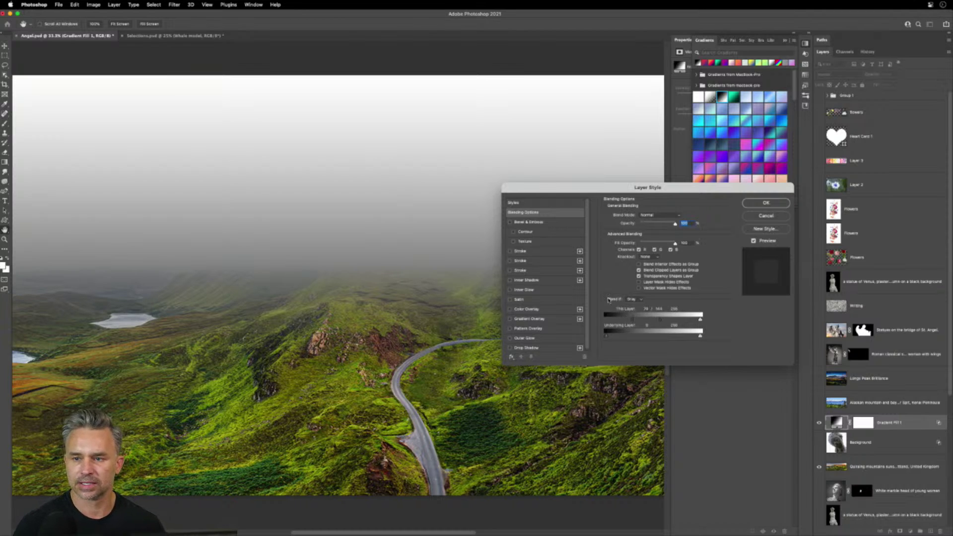
pyautogui.moveTo(579, 193); pyautogui.dragTo(401, 186)
pyautogui.click(588, 195)
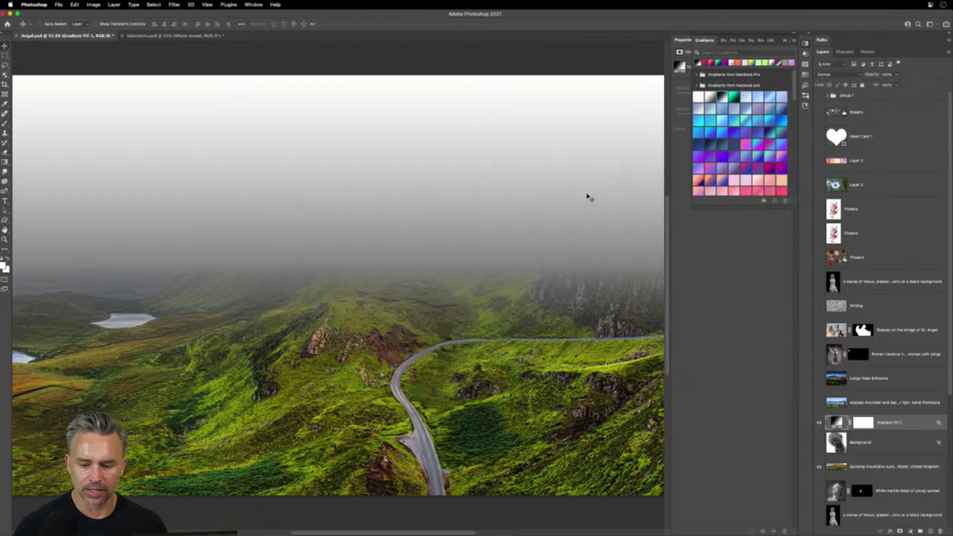
# Delete the gradient fill's layer mask and move that layer directly below Heart Card 1 in the layer stack
pyautogui.rightClick(862, 422)
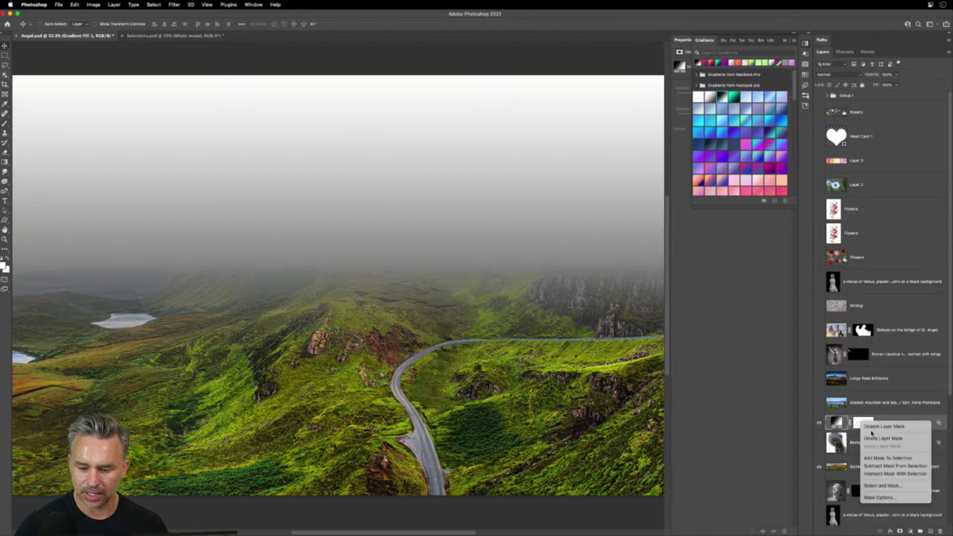
pyautogui.click(870, 438)
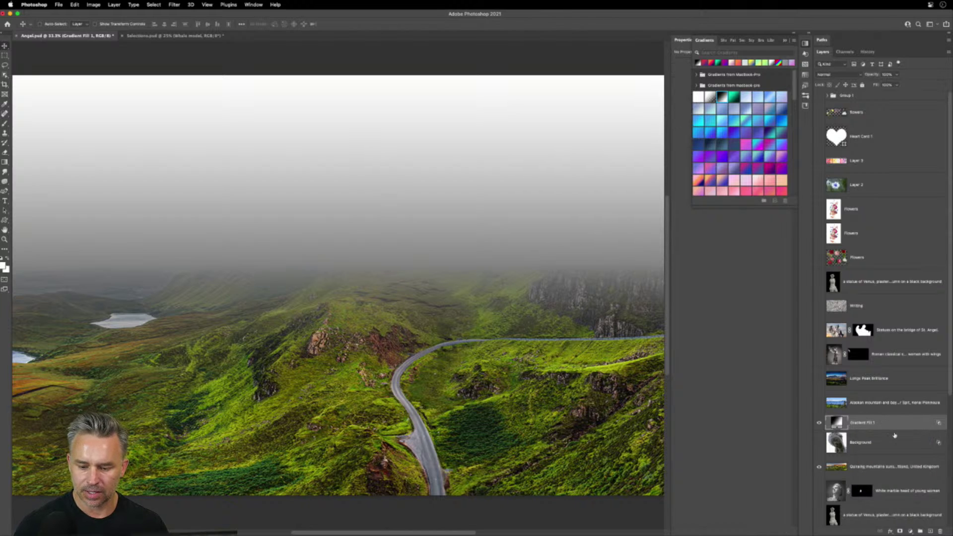
pyautogui.moveTo(907, 421); pyautogui.dragTo(872, 162)
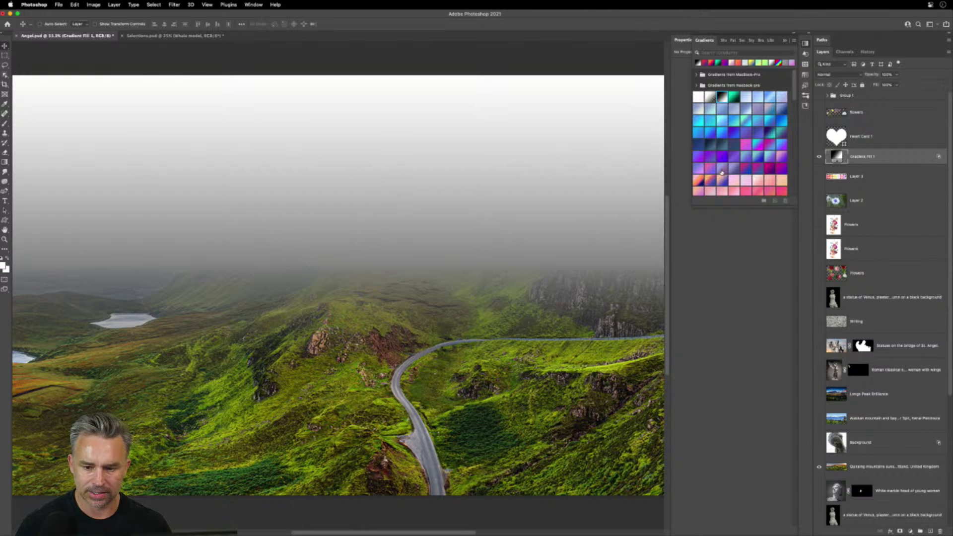
# Compare the landscape with and without the gradient fill, leaving the gradient layer hidden
pyautogui.click(819, 158)
pyautogui.click(819, 158)
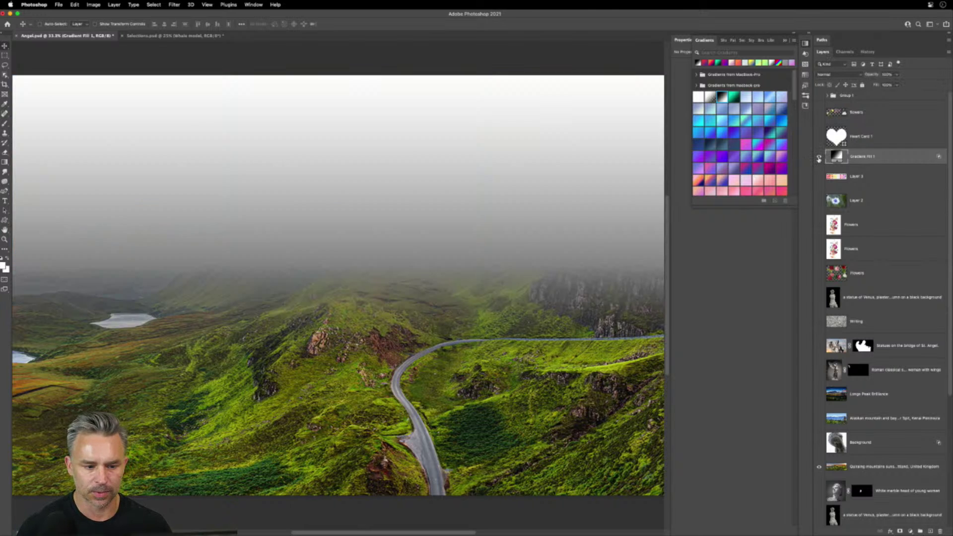
pyautogui.click(819, 159)
# Show the Heart Card 1 shape, move it toward the middle of the landscape and hide it again
pyautogui.click(819, 136)
pyautogui.click(359, 176)
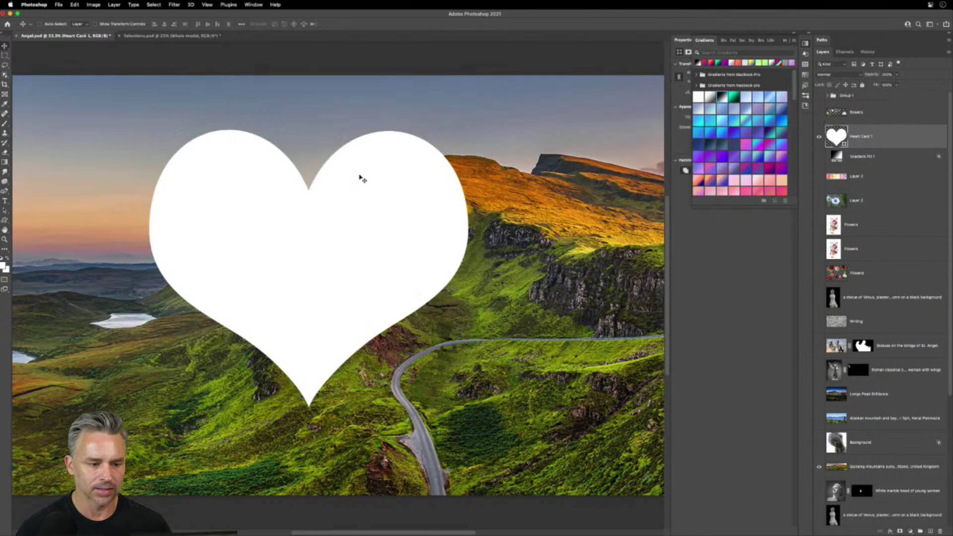
pyautogui.moveTo(277, 237); pyautogui.dragTo(331, 253)
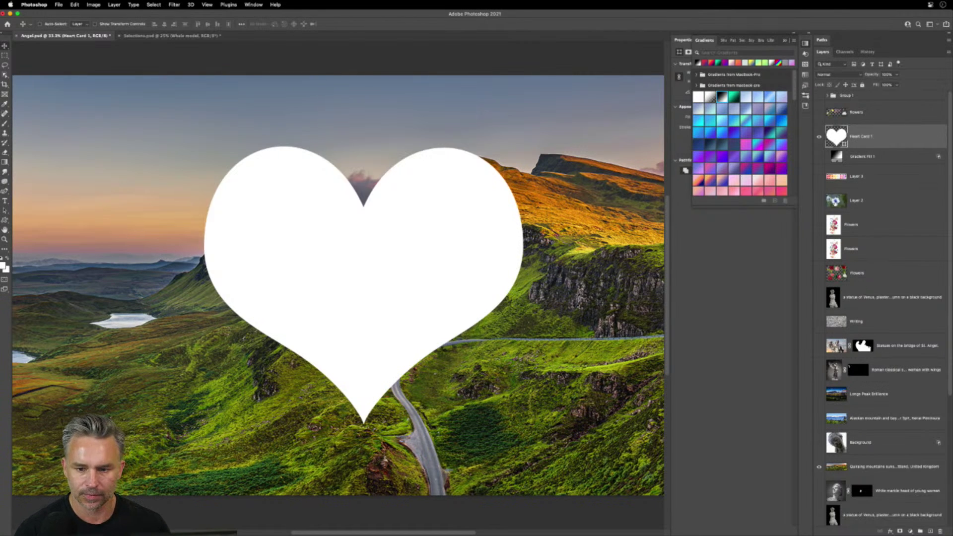
pyautogui.click(818, 138)
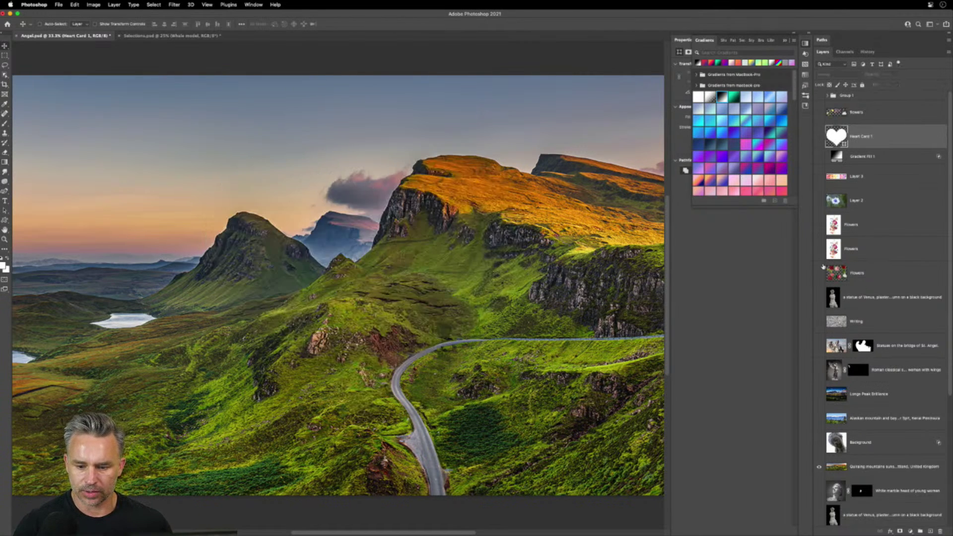
# Delete the vector mask from Layer 8 and remove the striped tile layer beneath it
pyautogui.scroll(-5, 844, 297)
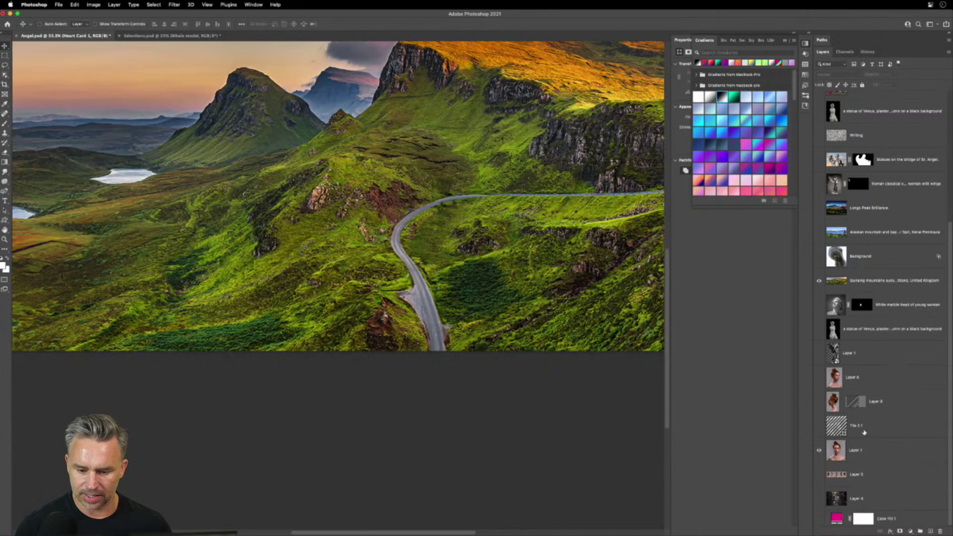
pyautogui.click(864, 431)
pyautogui.rightClick(854, 403)
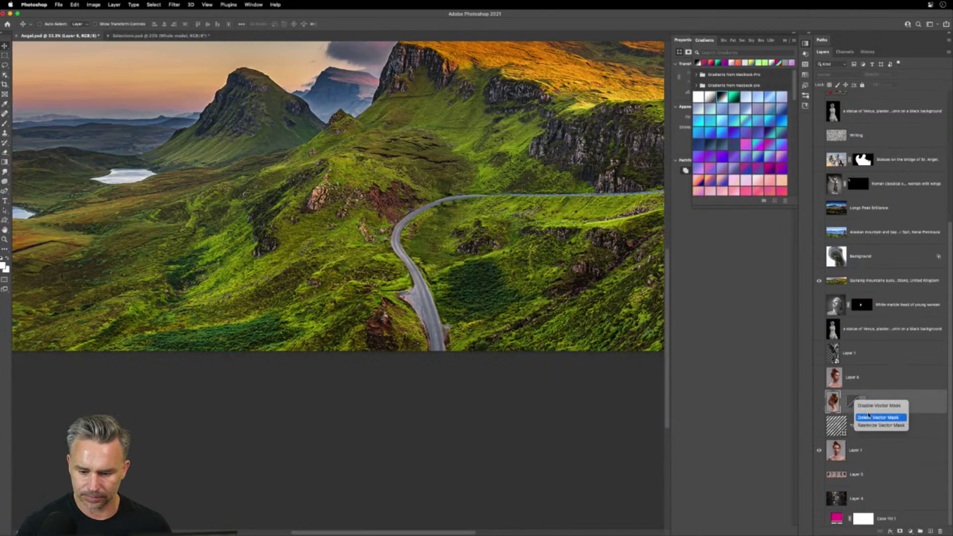
pyautogui.click(868, 417)
pyautogui.moveTo(861, 428); pyautogui.dragTo(938, 531)
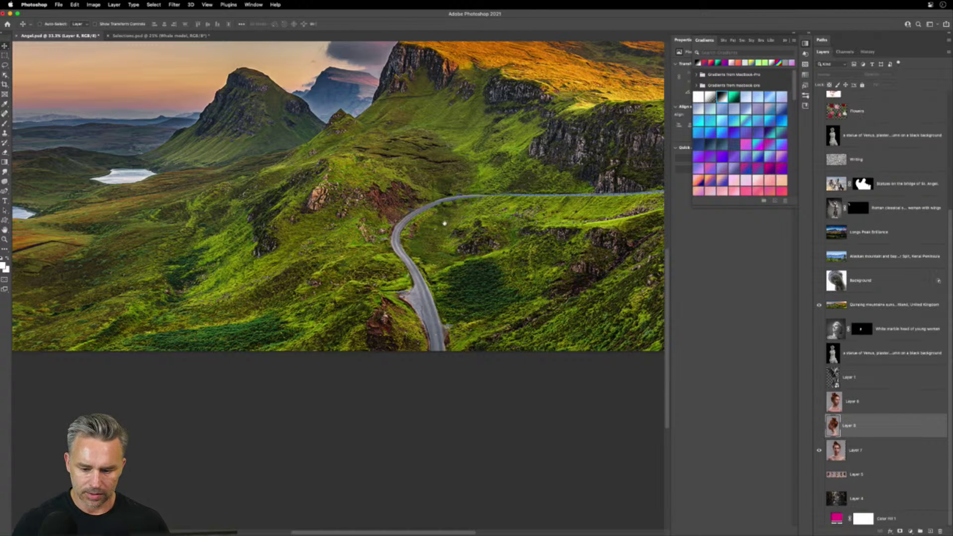
# Select Layer 7 and hide the Quiraing mountains landscape so only the front-facing portrait shows
pyautogui.press('super+0')
pyautogui.click(853, 450)
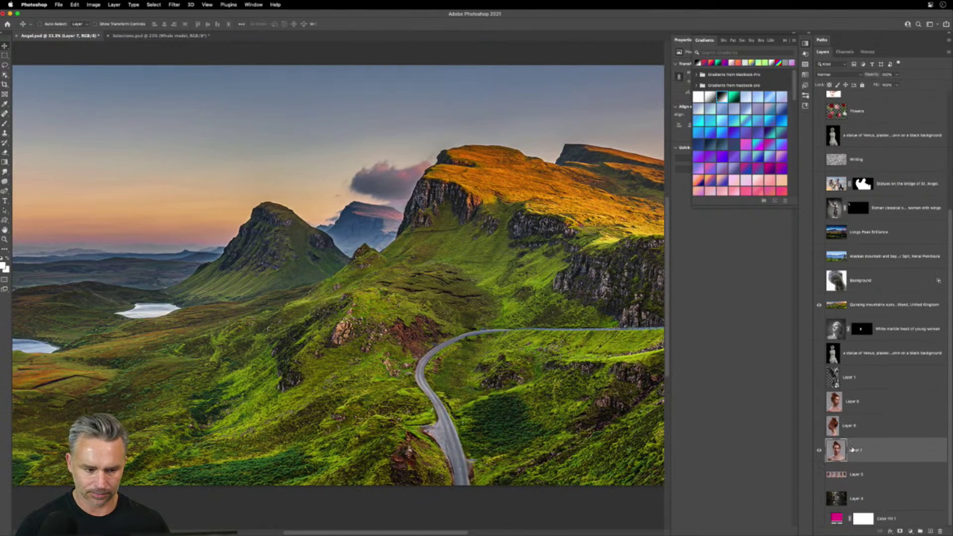
pyautogui.scroll(5, 850, 312)
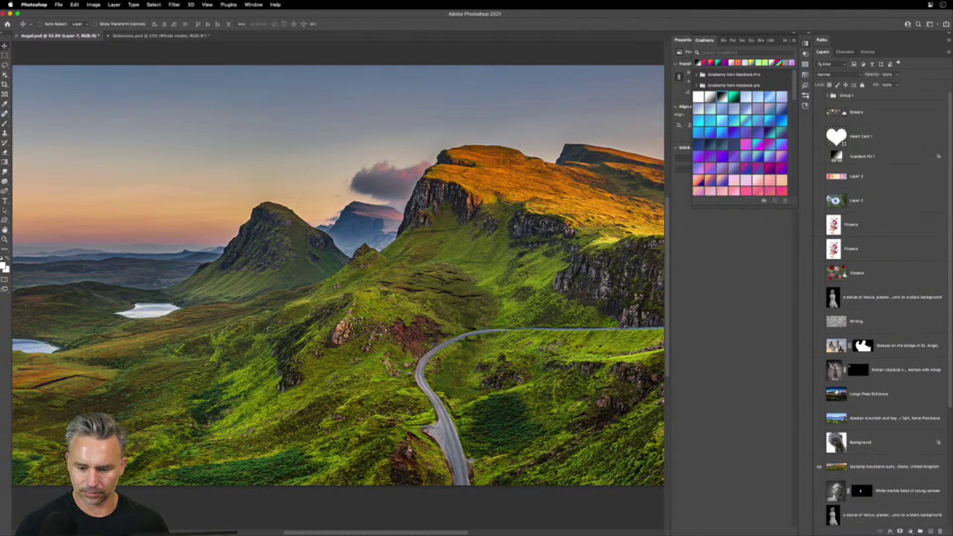
pyautogui.scroll(-5, 823, 333)
pyautogui.click(819, 306)
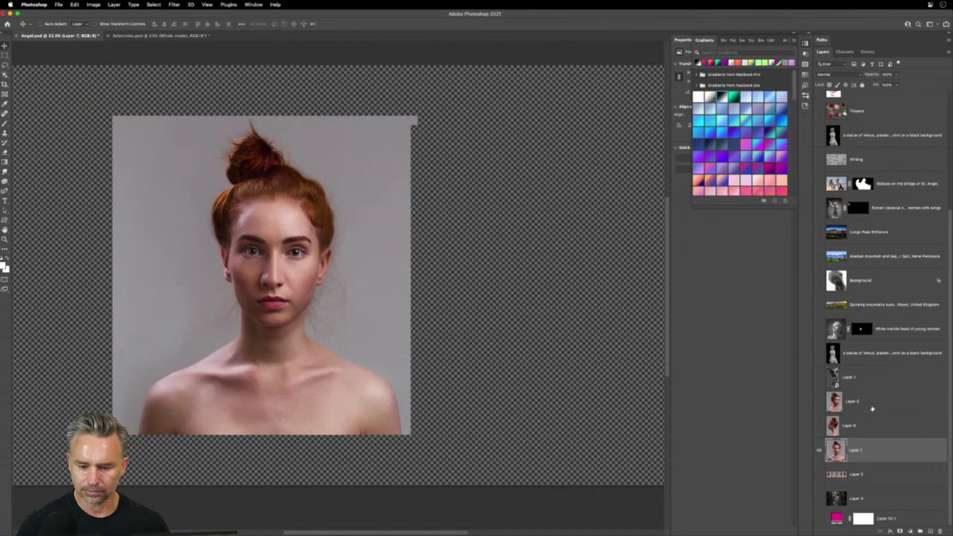
# Group all layers from the topmost flowers layer down to Layer 1
pyautogui.click(872, 408)
pyautogui.click(863, 377)
pyautogui.scroll(5, 863, 348)
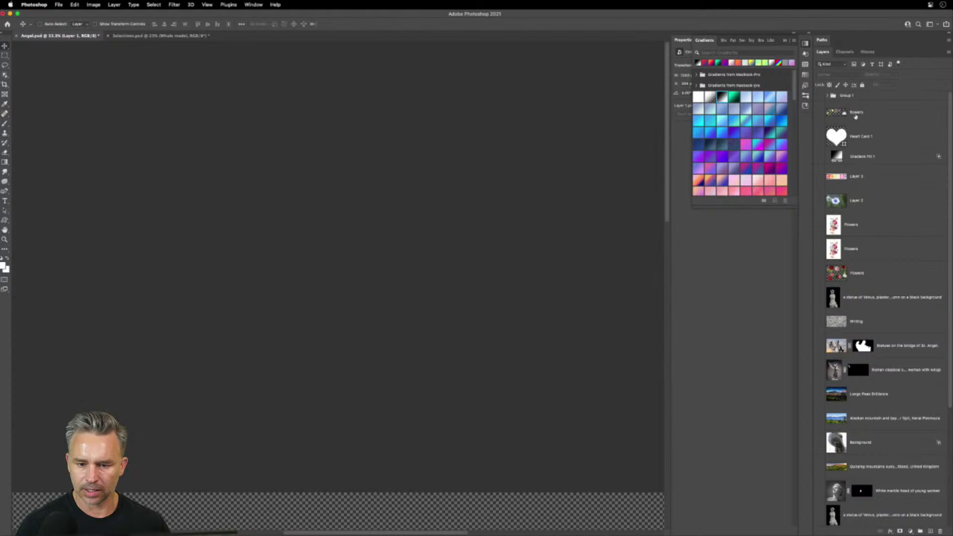
pyautogui.hotkey('ctrl', 'g')
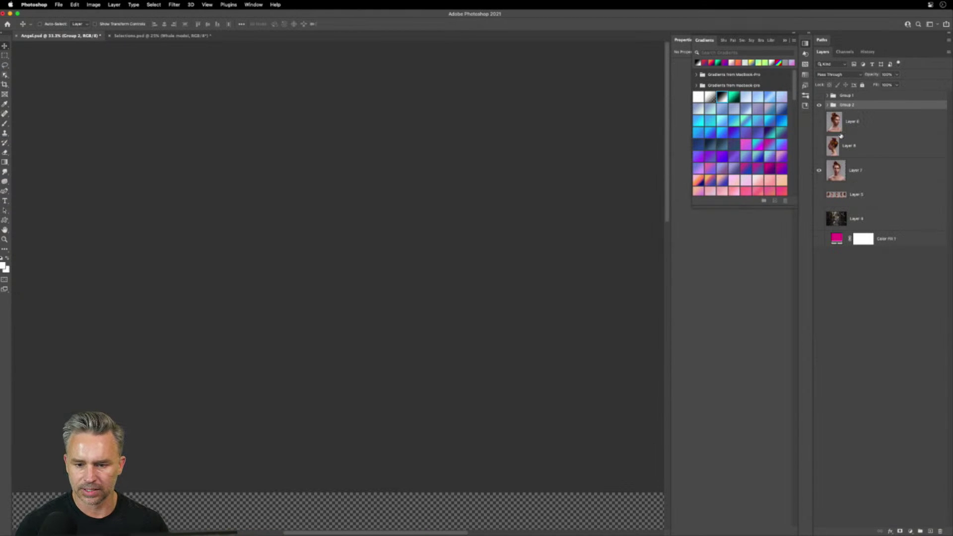
# Select the front-facing portrait on Layer 7 and show the magenta Color Fill 1 layer behind it
pyautogui.click(864, 198)
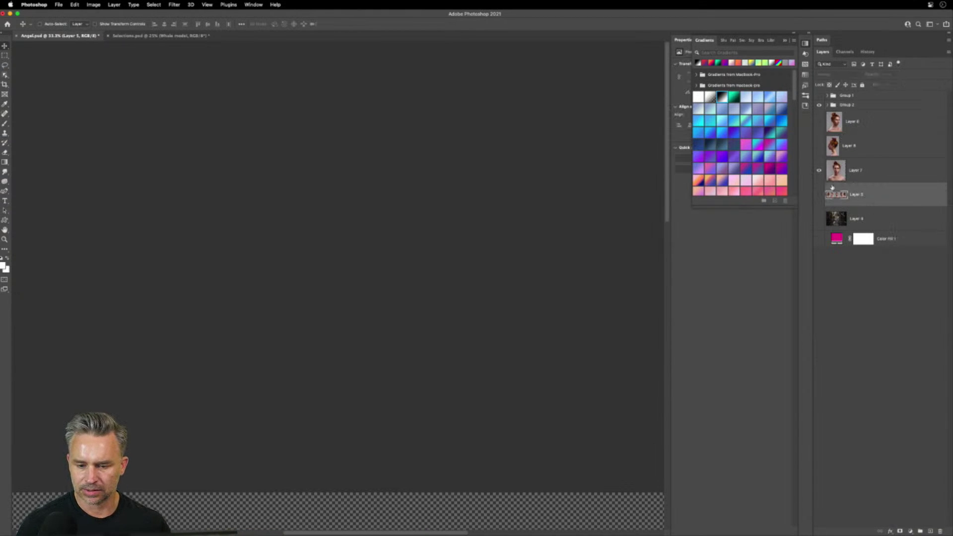
pyautogui.click(876, 175)
pyautogui.click(821, 240)
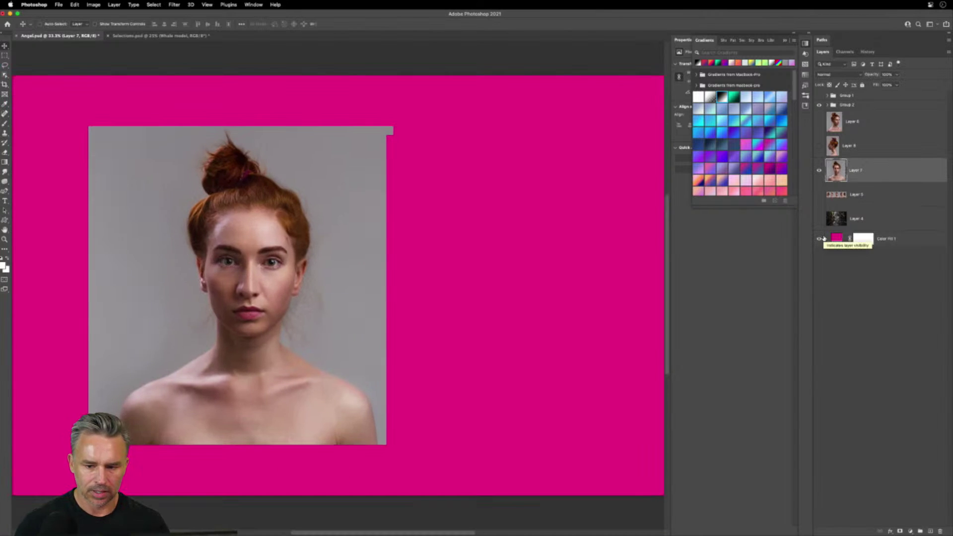
# Show the profile portrait on Layer 8 and move it to the right of the front-facing portrait
pyautogui.click(820, 147)
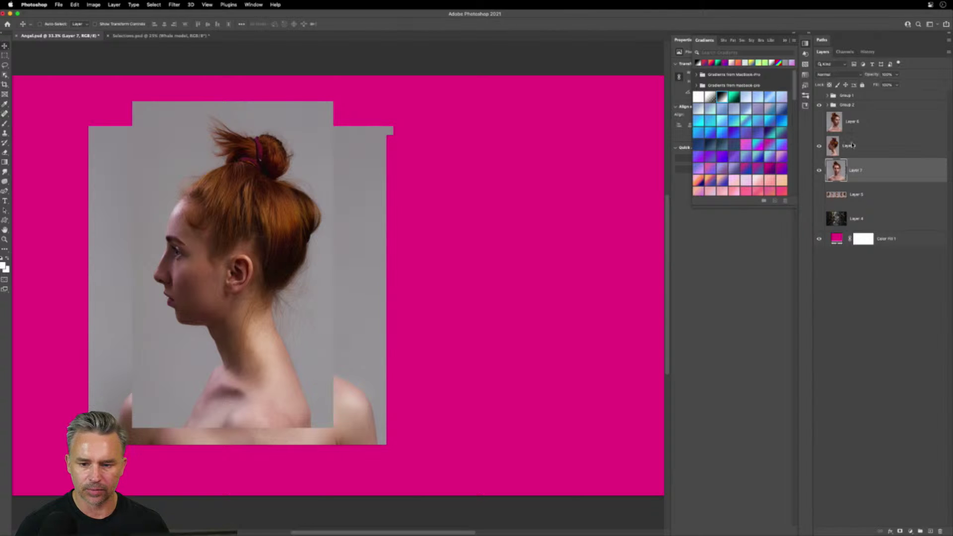
pyautogui.click(852, 146)
pyautogui.moveTo(195, 196); pyautogui.dragTo(418, 214)
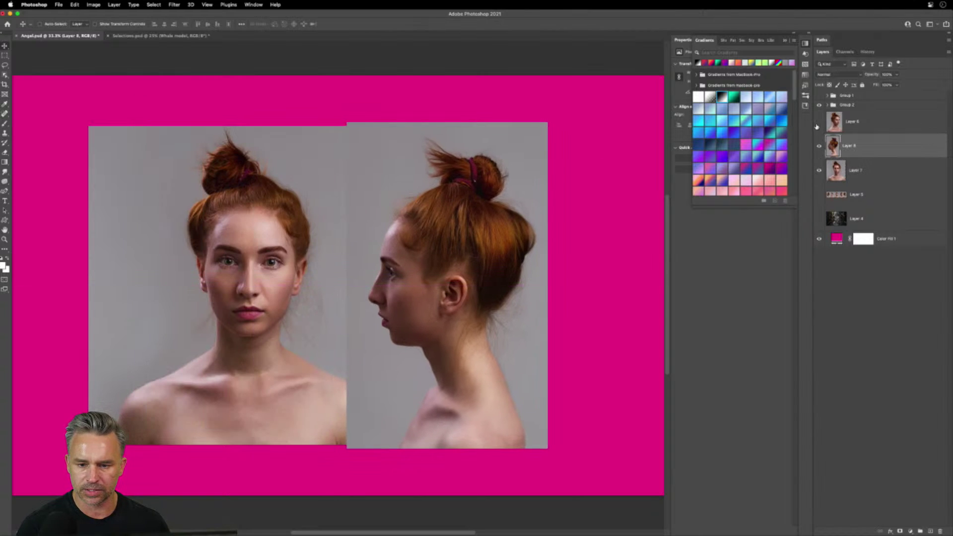
# Show the three-quarter portrait on Layer 6 and position it between the front-facing and profile portraits
pyautogui.click(820, 122)
pyautogui.click(863, 122)
pyautogui.moveTo(334, 171); pyautogui.dragTo(308, 213)
pyautogui.press('super+equal')
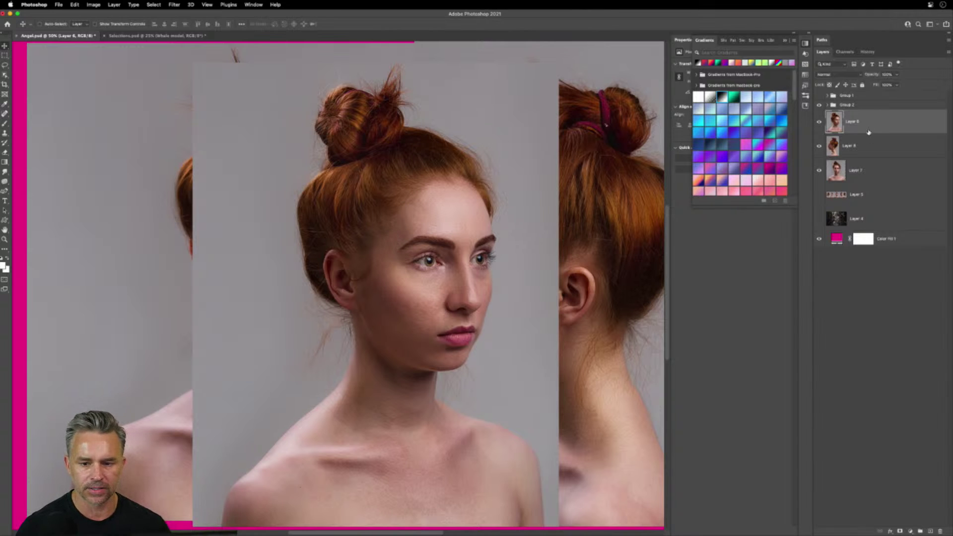
# Mask Layer 6 with a rectangular marquee selection over the woman's head and neck, and hide Layer 8
pyautogui.click(5, 55)
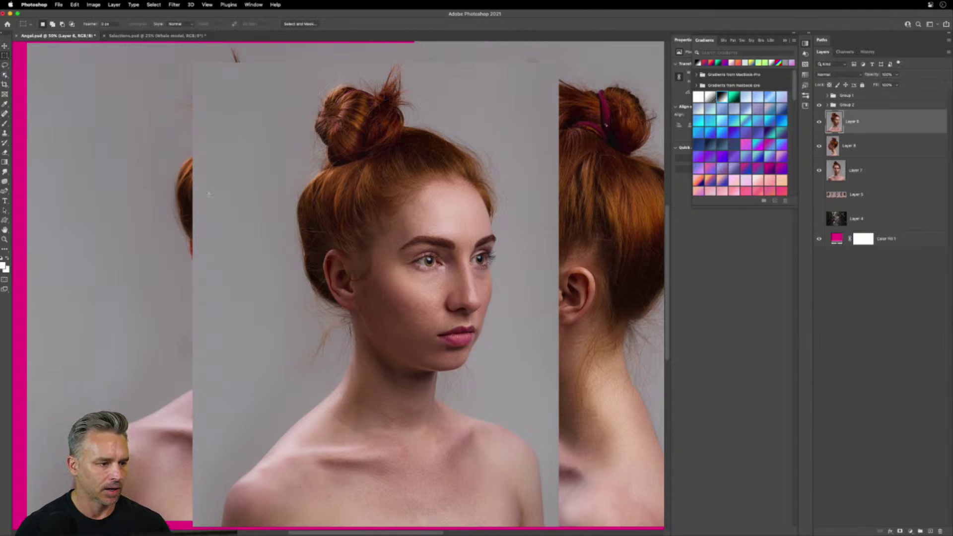
pyautogui.moveTo(309, 101); pyautogui.dragTo(465, 475)
pyautogui.click(819, 146)
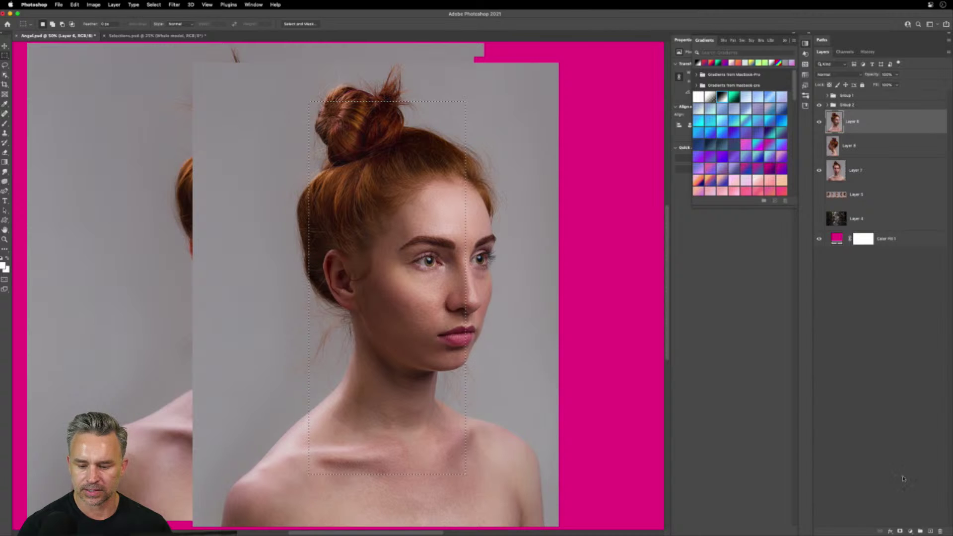
pyautogui.click(899, 532)
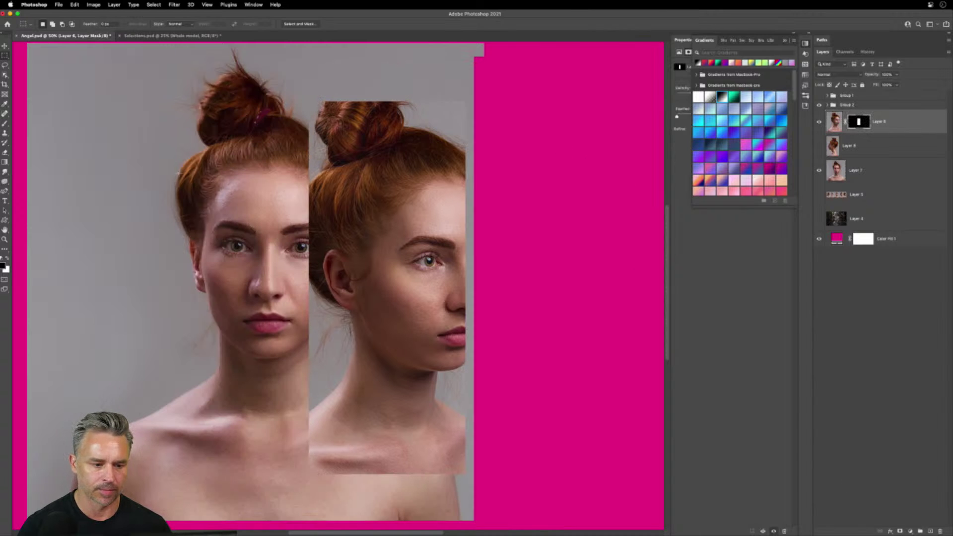
# Move the masked Layer 6 portrait over the front-facing face and delete its layer mask
pyautogui.click(5, 46)
pyautogui.moveTo(292, 162); pyautogui.dragTo(392, 208)
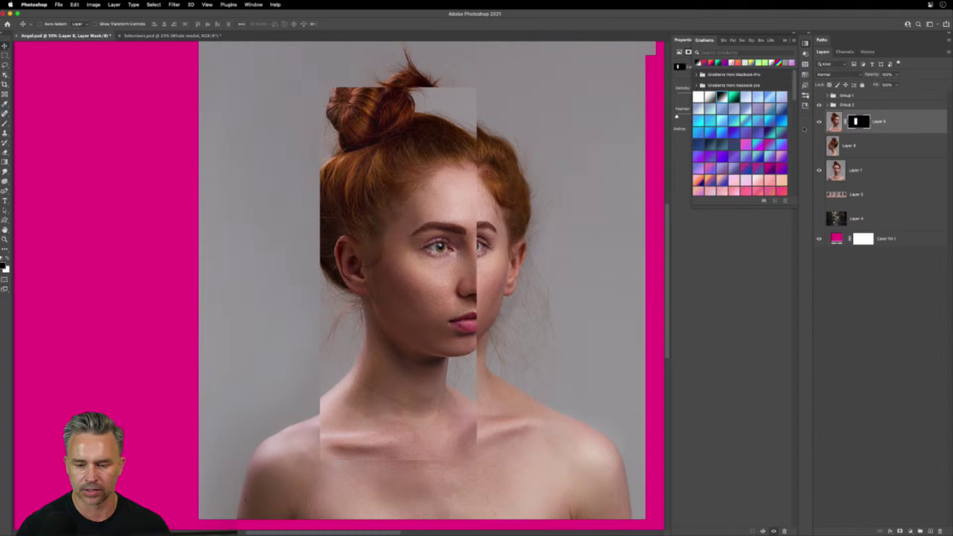
pyautogui.click(846, 123)
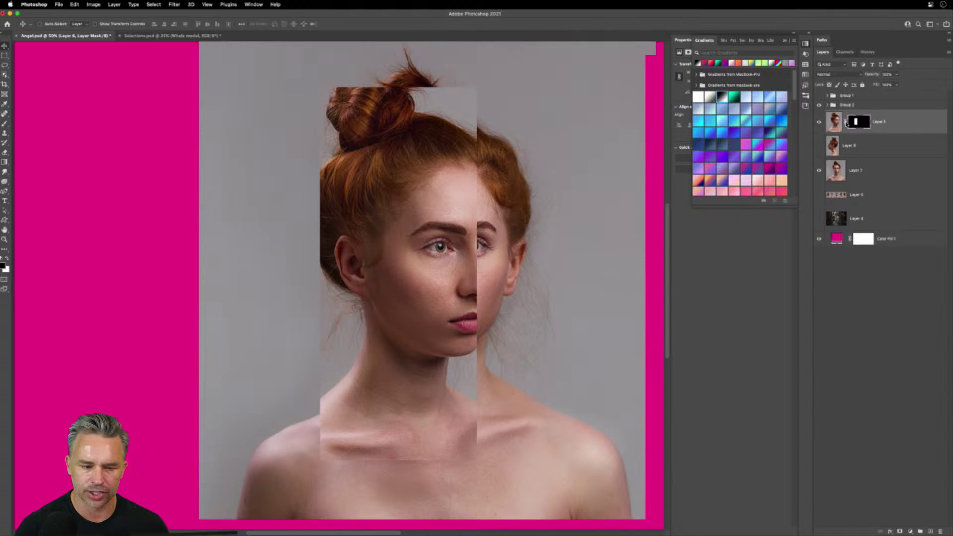
pyautogui.rightClick(849, 124)
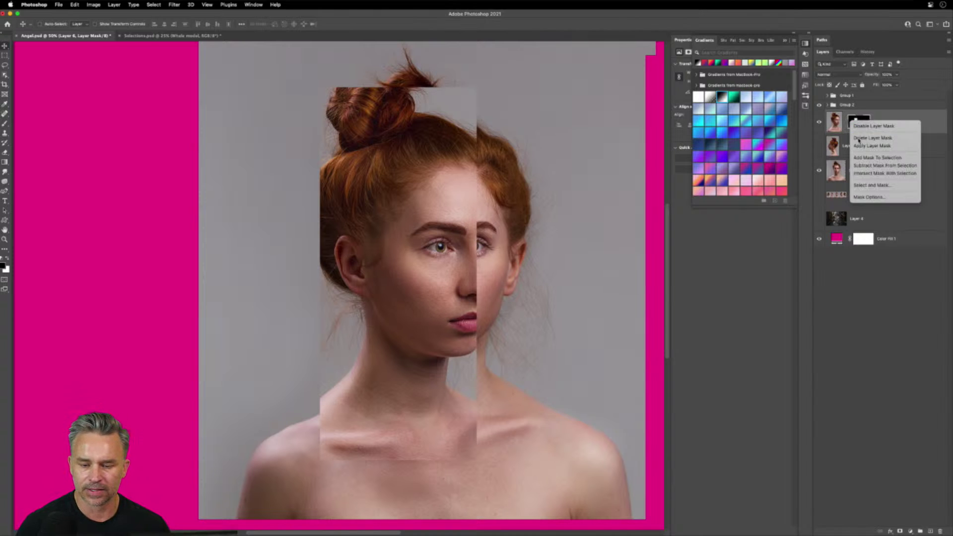
pyautogui.click(870, 137)
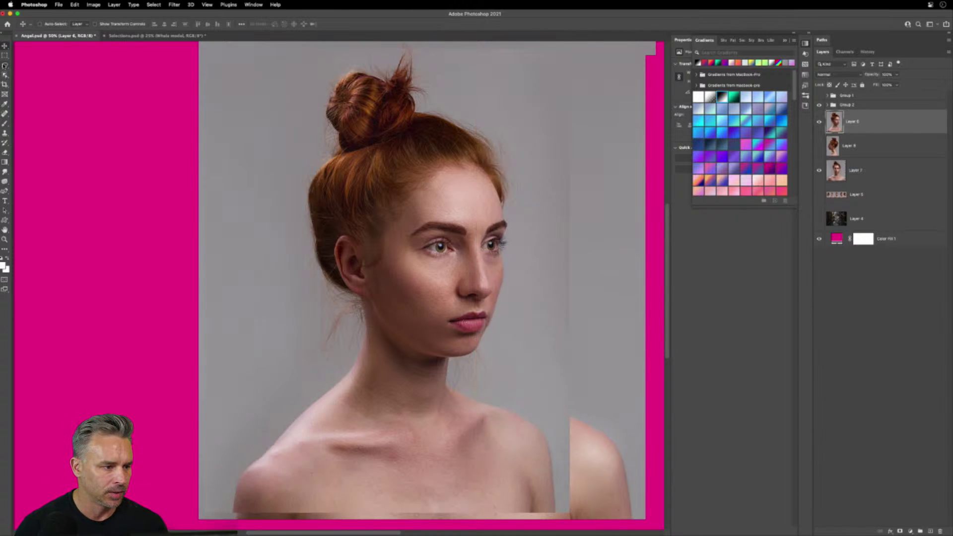
pyautogui.click(5, 65)
pyautogui.moveTo(372, 208)
pyautogui.mouseDown()
pyautogui.moveTo(453, 162)
pyautogui.moveTo(362, 350)
pyautogui.moveTo(371, 204)
pyautogui.mouseUp()
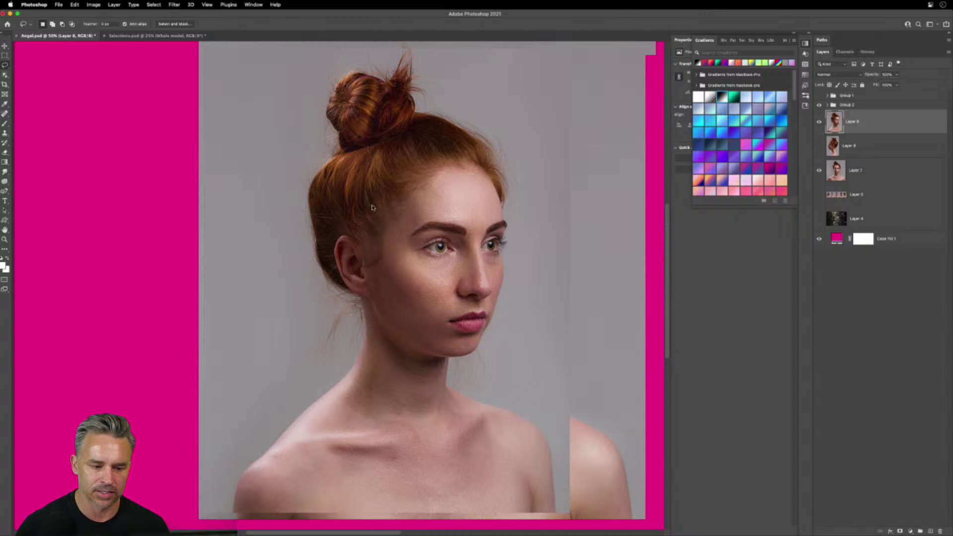
pyautogui.click(900, 531)
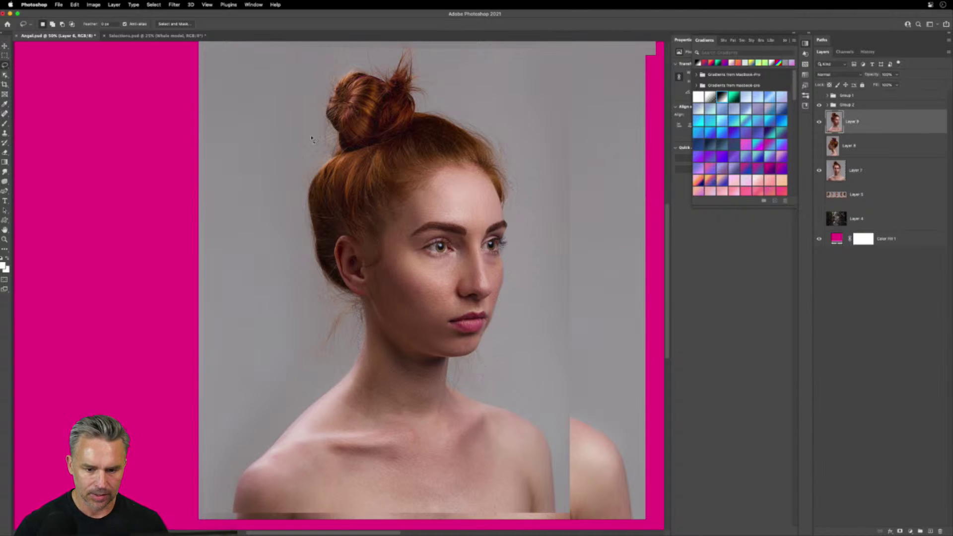
# Expand the collapsed panels and show the Shapes preset library
pyautogui.click(786, 42)
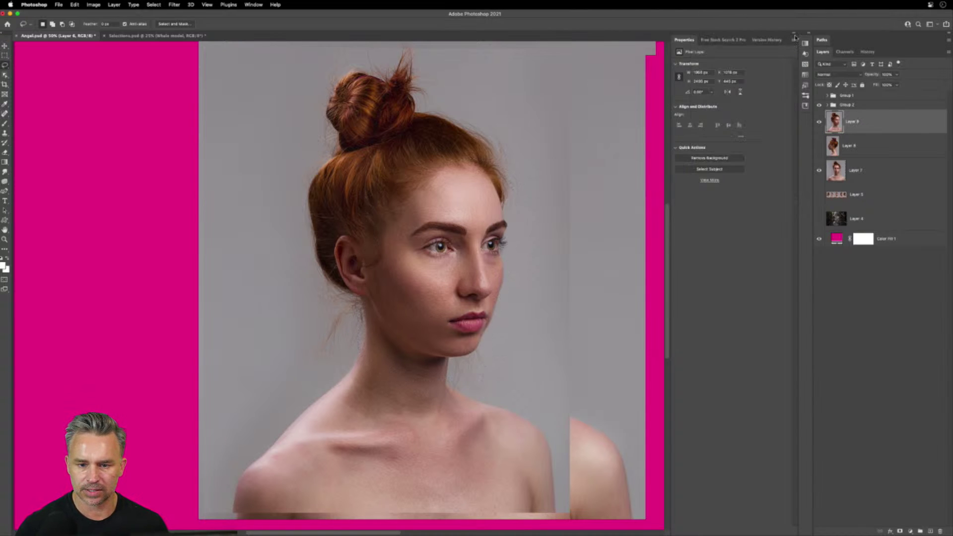
pyautogui.click(808, 35)
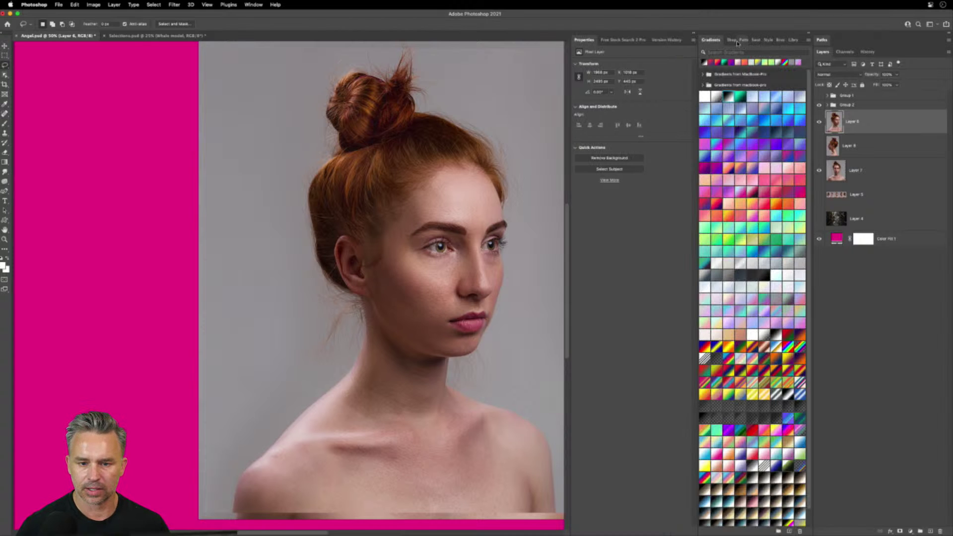
pyautogui.click(728, 40)
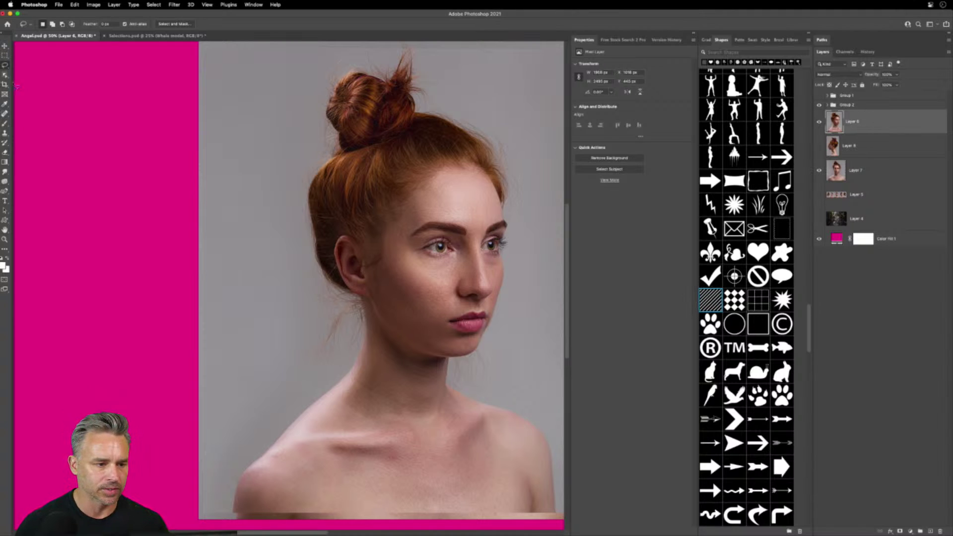
# Make a thin vertical marquee selection beside the woman's head and mask Layer 6 to that strip
pyautogui.hscroll(-2, 124, 202)
pyautogui.press('super+minus')
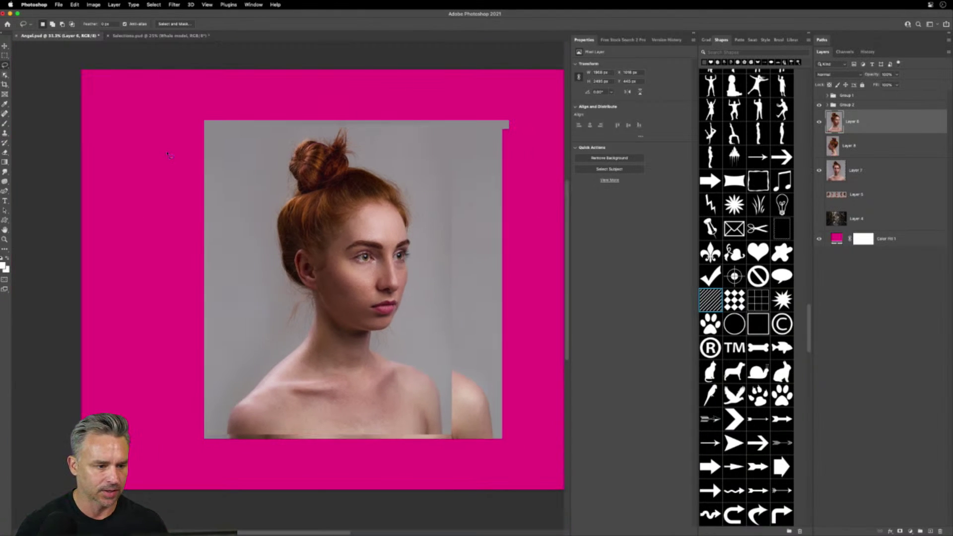
pyautogui.click(4, 55)
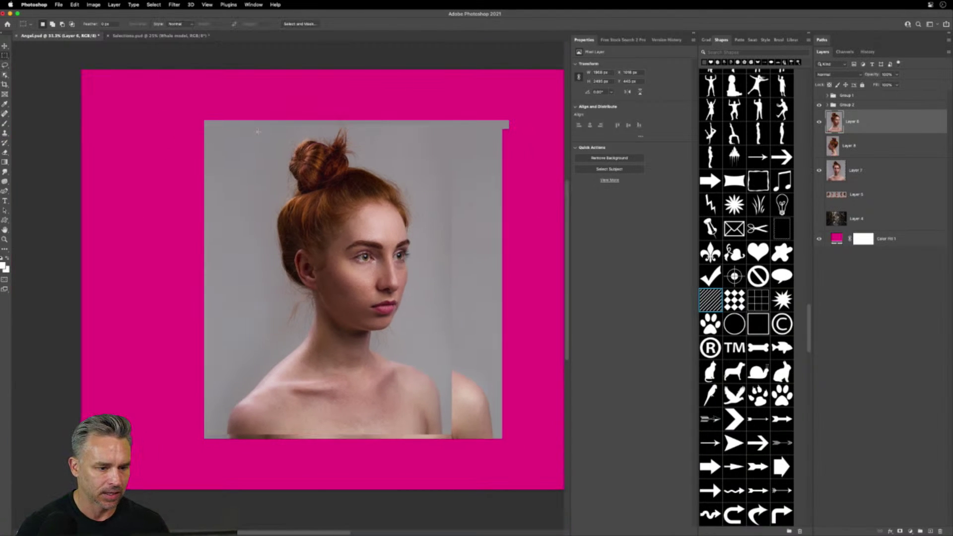
pyautogui.moveTo(258, 131); pyautogui.dragTo(270, 437)
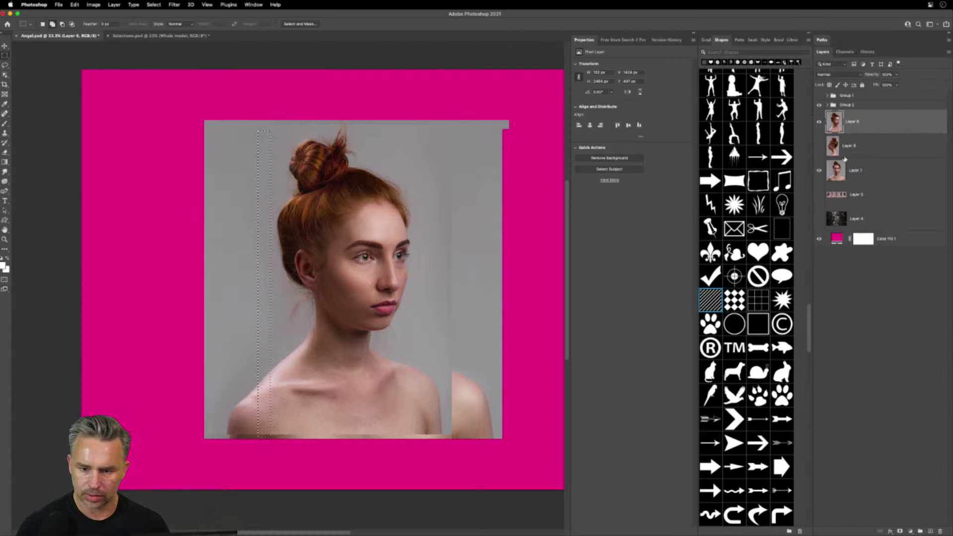
pyautogui.keyDown('alt'); pyautogui.click(900, 531); pyautogui.keyUp('alt')
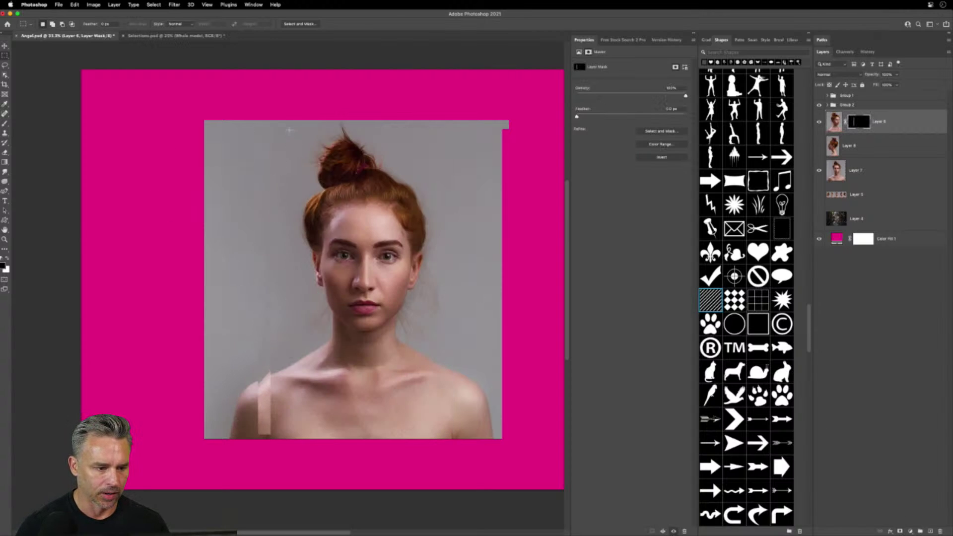
# Select a second thin vertical strip and fill it with the white foreground color on Layer 6's mask, and deselect
pyautogui.moveTo(290, 130); pyautogui.dragTo(302, 431)
pyautogui.press('x')
pyautogui.hotkey('shift', 'BackSpace')
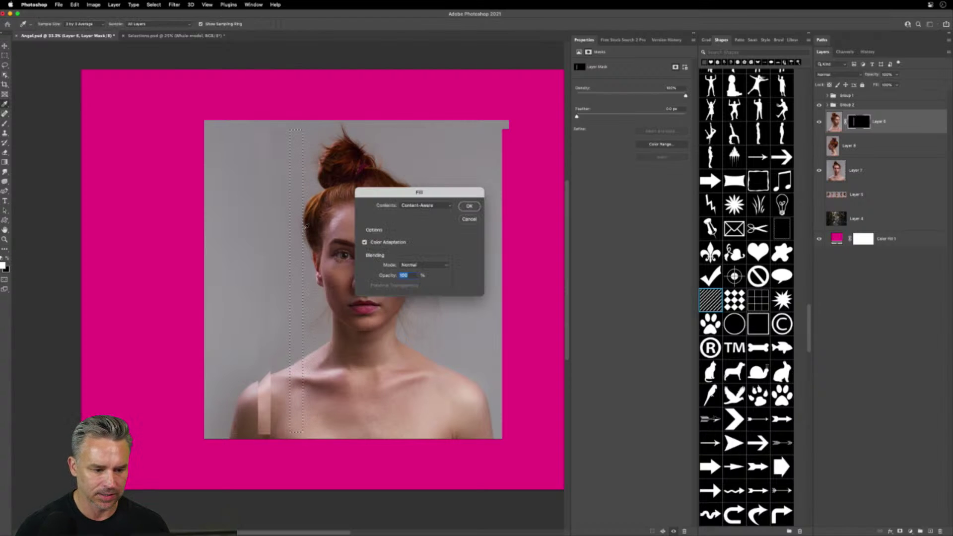
pyautogui.press('Return')
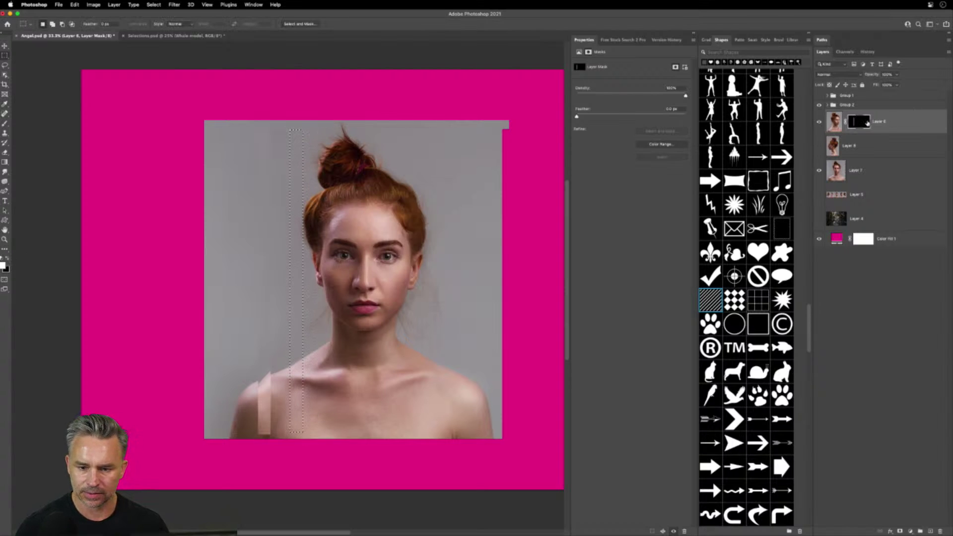
pyautogui.hotkey('shift', 'BackSpace')
pyautogui.click(424, 205)
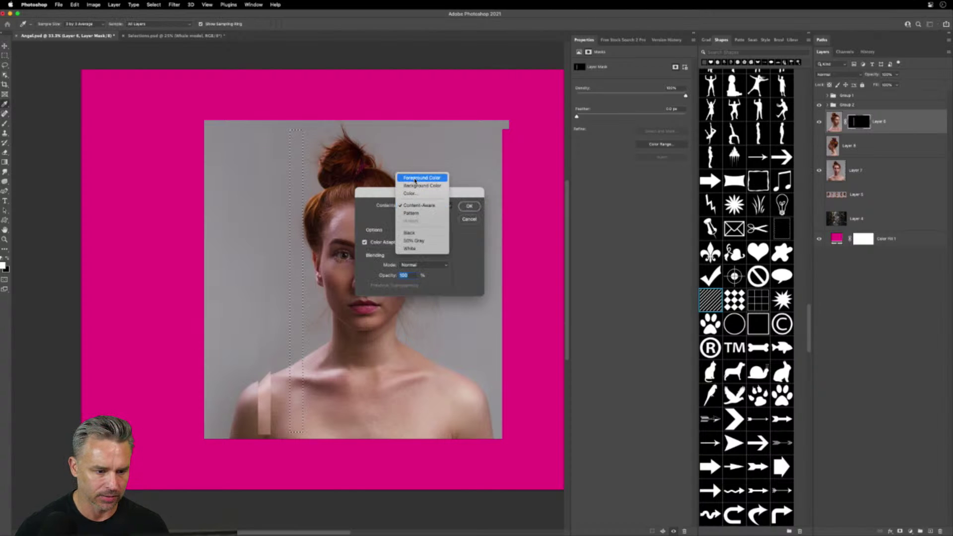
pyautogui.click(417, 181)
pyautogui.press('Return')
pyautogui.hotkey('shift', 'BackSpace')
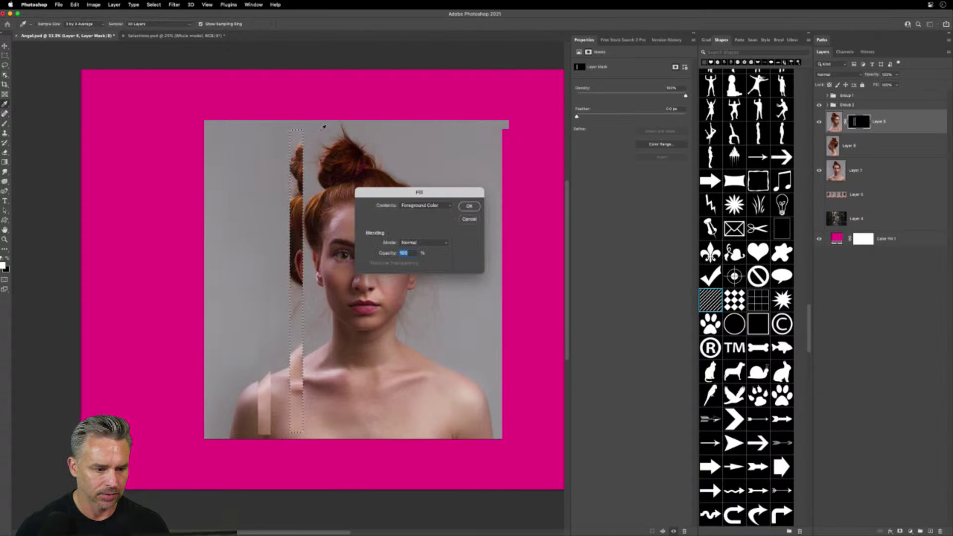
pyautogui.press('Return')
pyautogui.press('super+d')
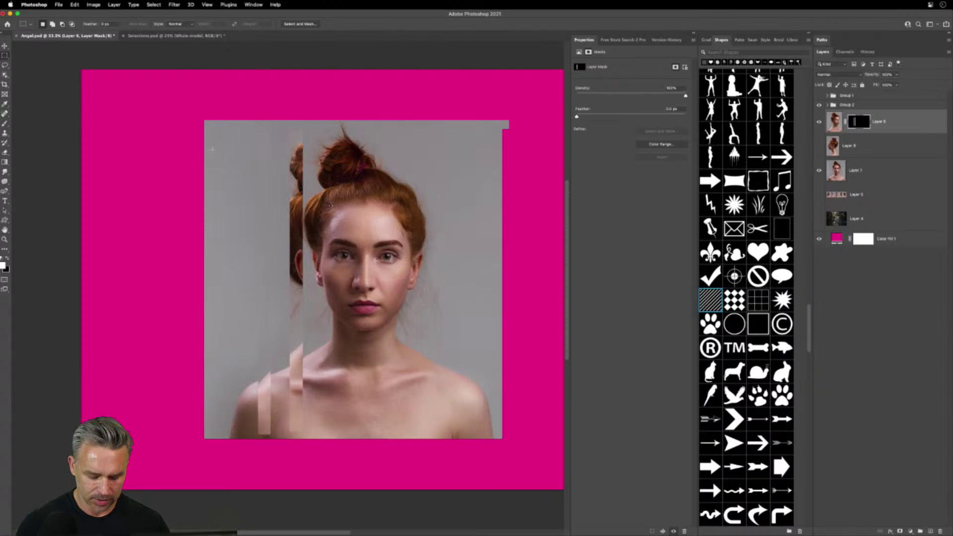
# Delete the layer mask from Layer 6
pyautogui.press('super+equal')
pyautogui.press('super+equal')
pyautogui.press('super+minus')
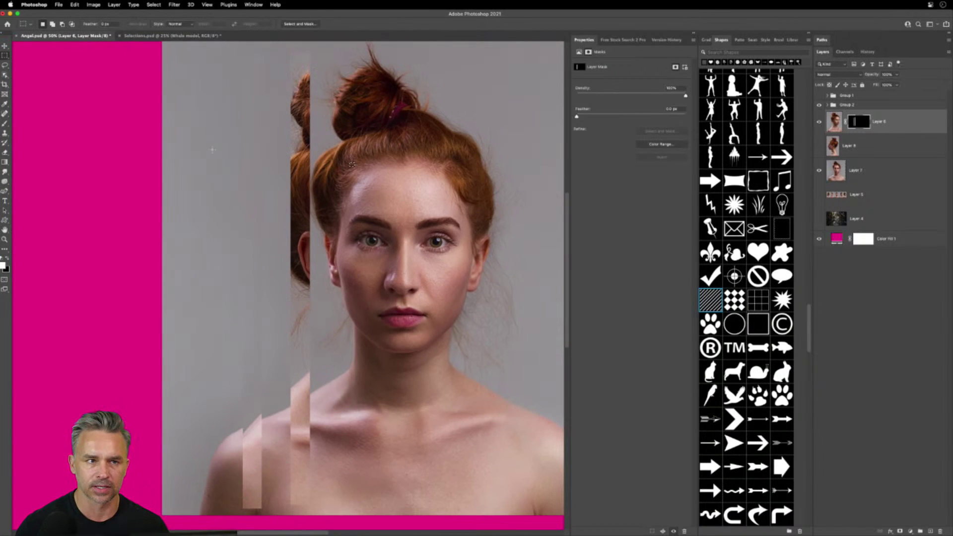
pyautogui.hscroll(3, 228, 168)
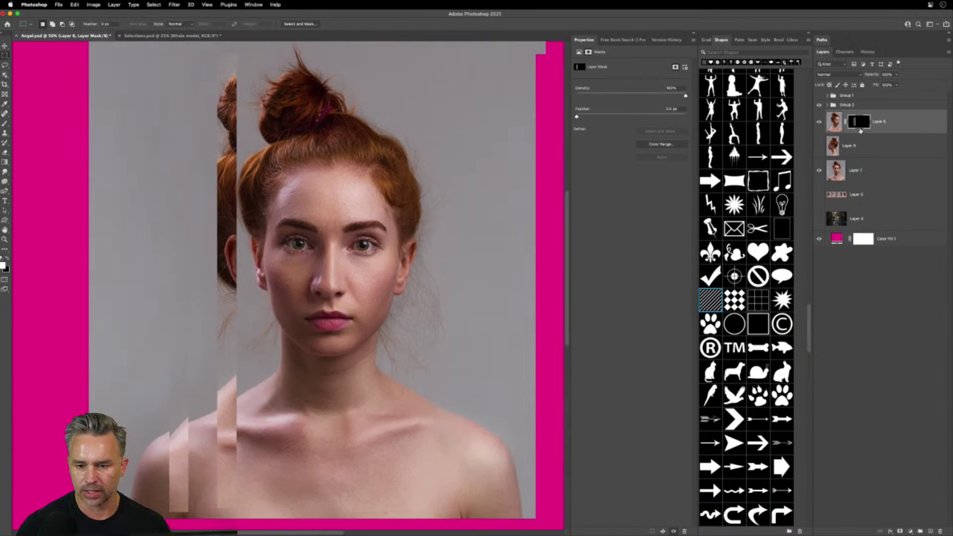
pyautogui.rightClick(860, 130)
pyautogui.click(881, 135)
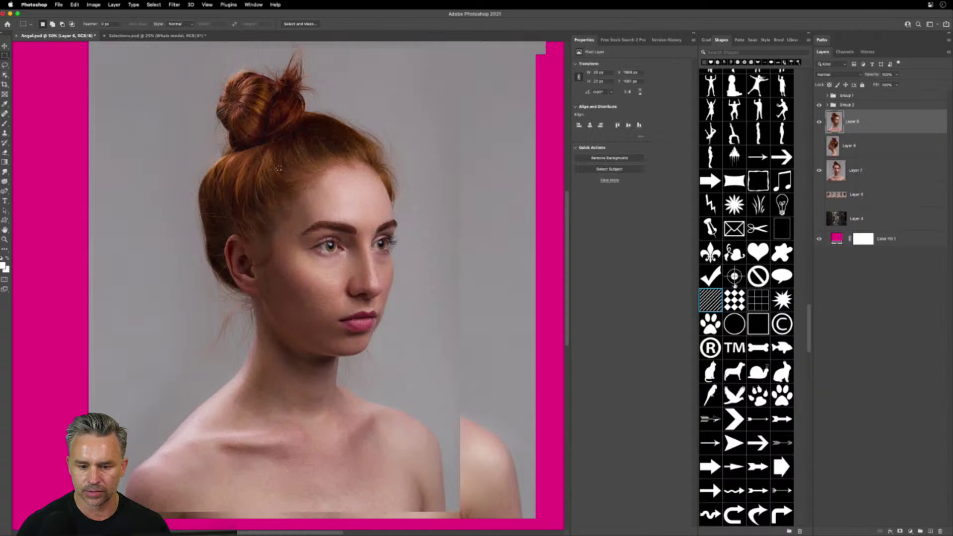
# Place the diagonal stripes preset shape over the portrait and scale it up to cover the woman's head and shoulders
pyautogui.moveTo(711, 304)
pyautogui.mouseDown()
pyautogui.moveTo(283, 238)
pyautogui.moveTo(248, 185)
pyautogui.moveTo(118, 92)
pyautogui.mouseUp()
pyautogui.press('super+minus')
pyautogui.press('super+minus')
pyautogui.moveTo(178, 217); pyautogui.dragTo(270, 313)
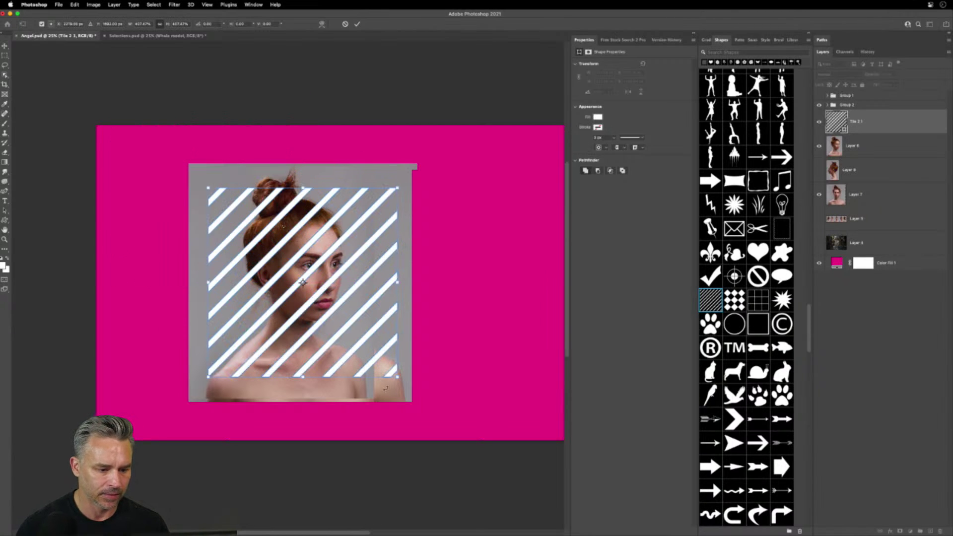
pyautogui.moveTo(402, 380)
pyautogui.mouseDown()
pyautogui.moveTo(420, 385)
pyautogui.moveTo(401, 390)
pyautogui.mouseUp()
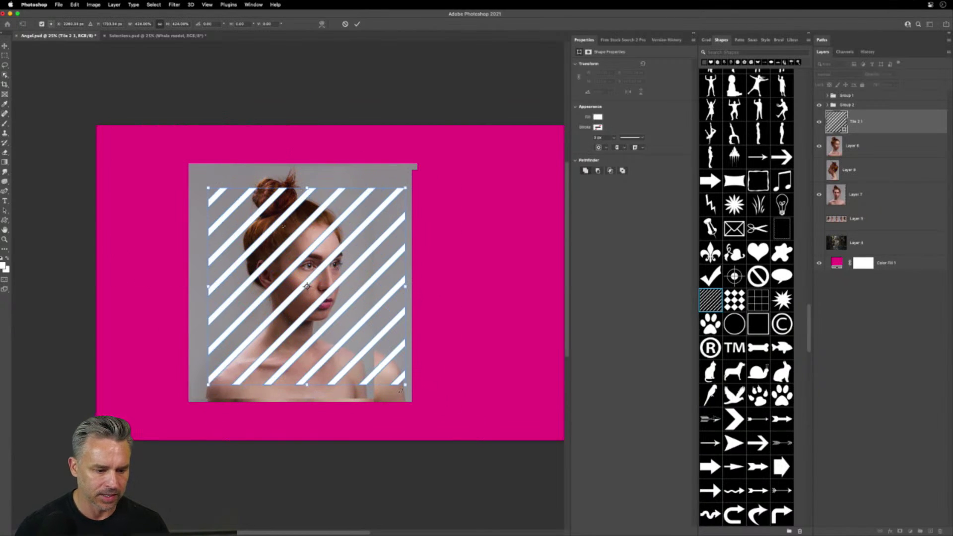
pyautogui.press('Return')
# Move Layer 6 above the stripe shape layer and clip it to the stripes with a clipping mask
pyautogui.press('super+plus')
pyautogui.press('super+plus')
pyautogui.press('super+plus')
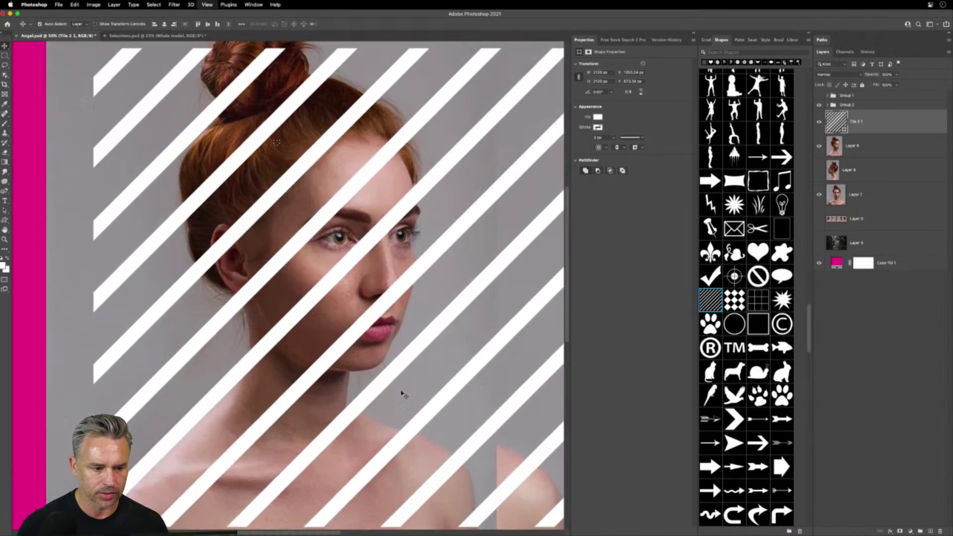
pyautogui.moveTo(868, 180); pyautogui.dragTo(889, 164)
pyautogui.click(883, 127)
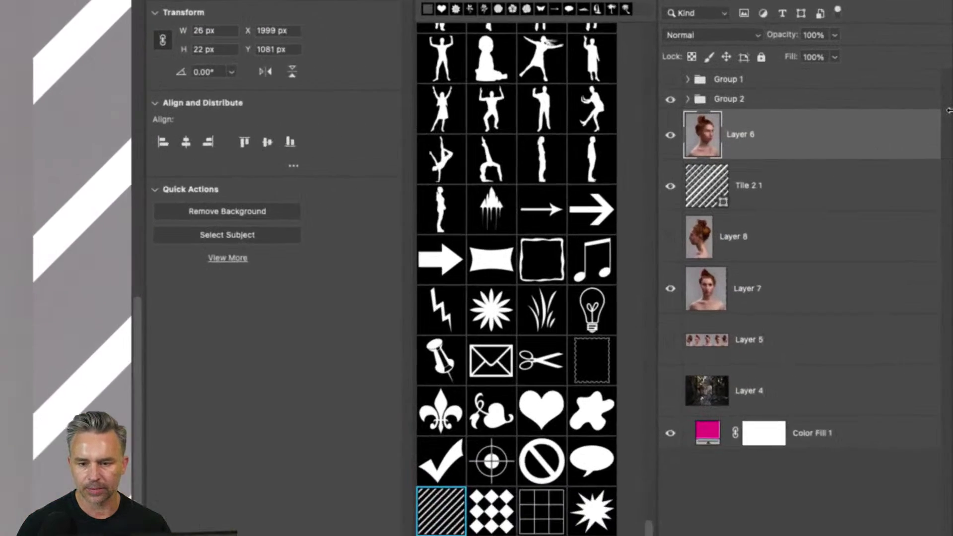
pyautogui.rightClick(830, 118)
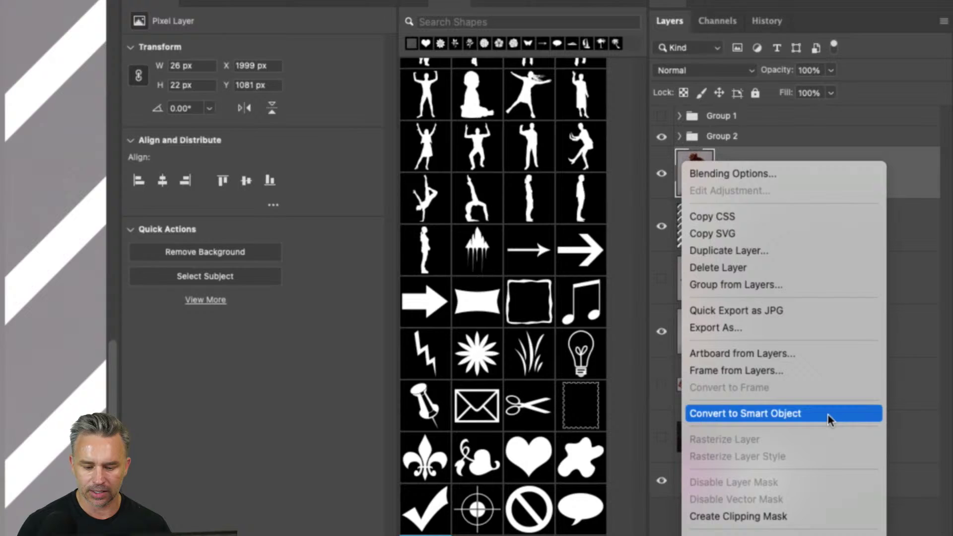
pyautogui.click(815, 516)
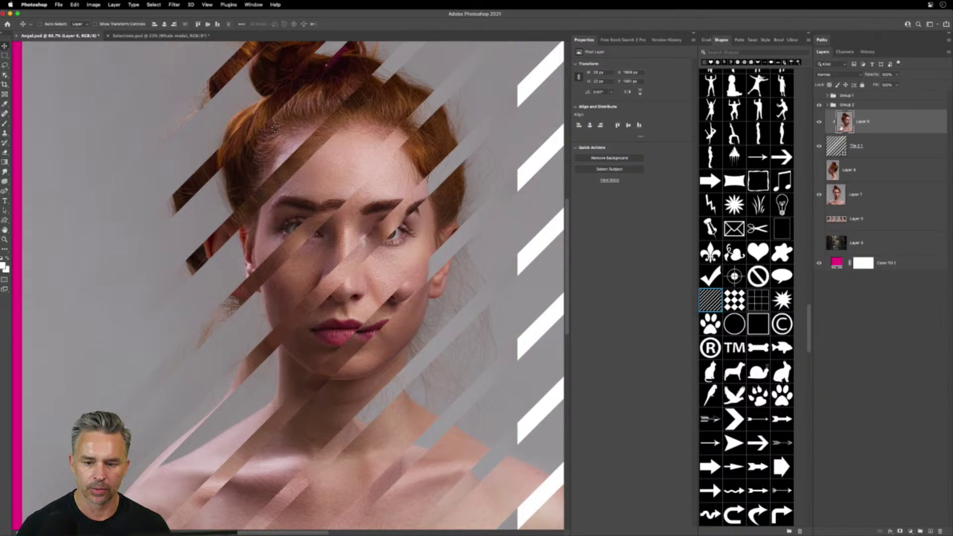
# Shift the clipped Layer 6 portrait downward inside the stripes to offset it from the front-facing face
pyautogui.moveTo(200, 190); pyautogui.dragTo(211, 260)
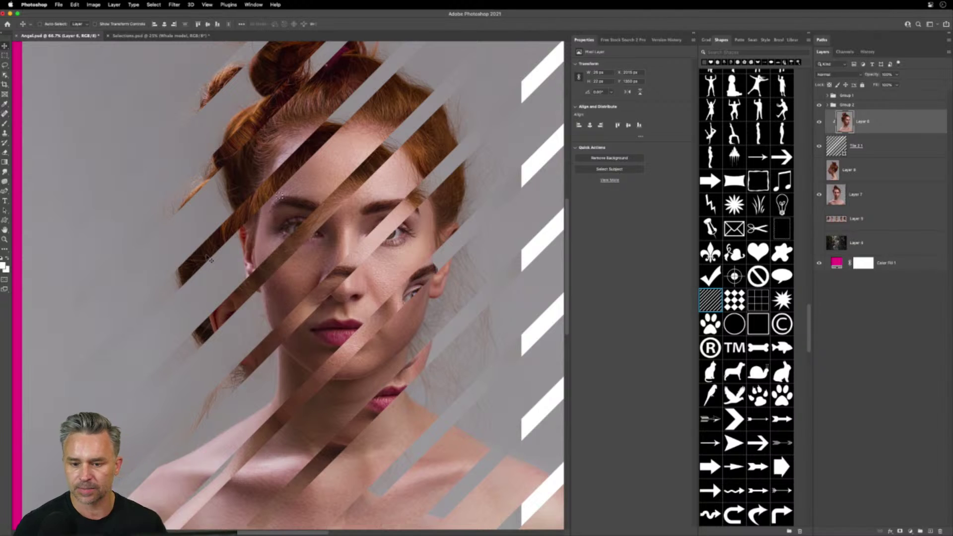
pyautogui.moveTo(211, 260); pyautogui.dragTo(214, 320)
pyautogui.moveTo(232, 280); pyautogui.dragTo(231, 198)
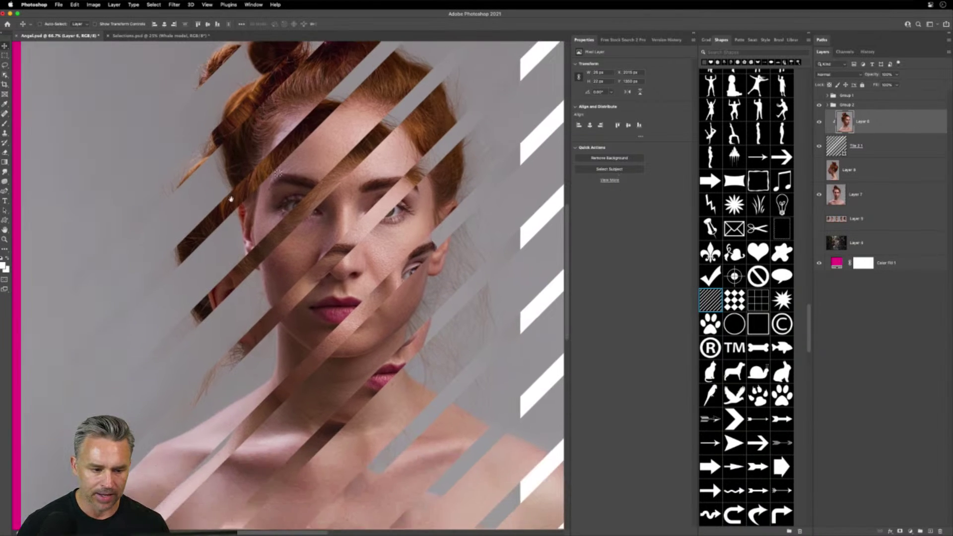
pyautogui.hscroll(2, 397, 169)
pyautogui.scroll(2, 397, 168)
# Select the stripe shape layer and move the stripes slightly up and to the left over the face
pyautogui.click(850, 147)
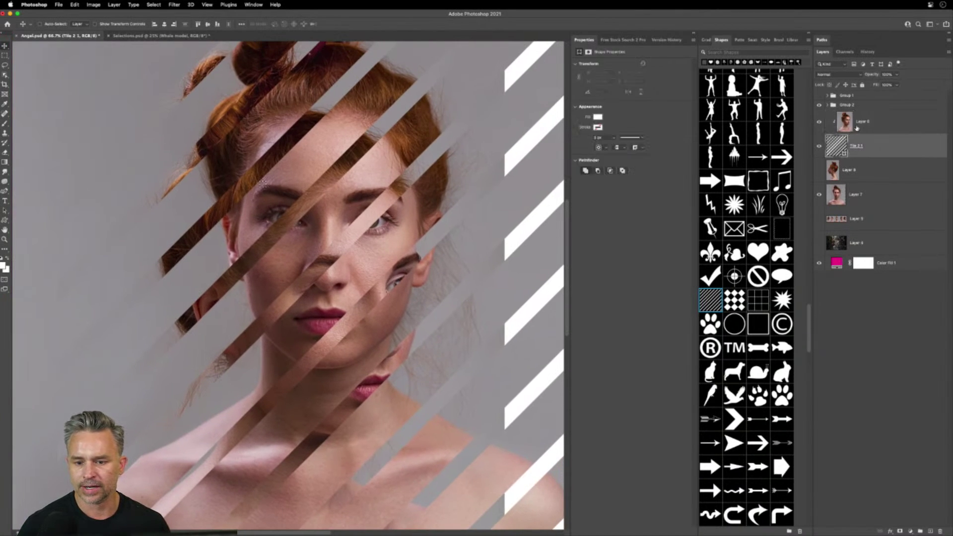
pyautogui.click(848, 131)
pyautogui.click(852, 154)
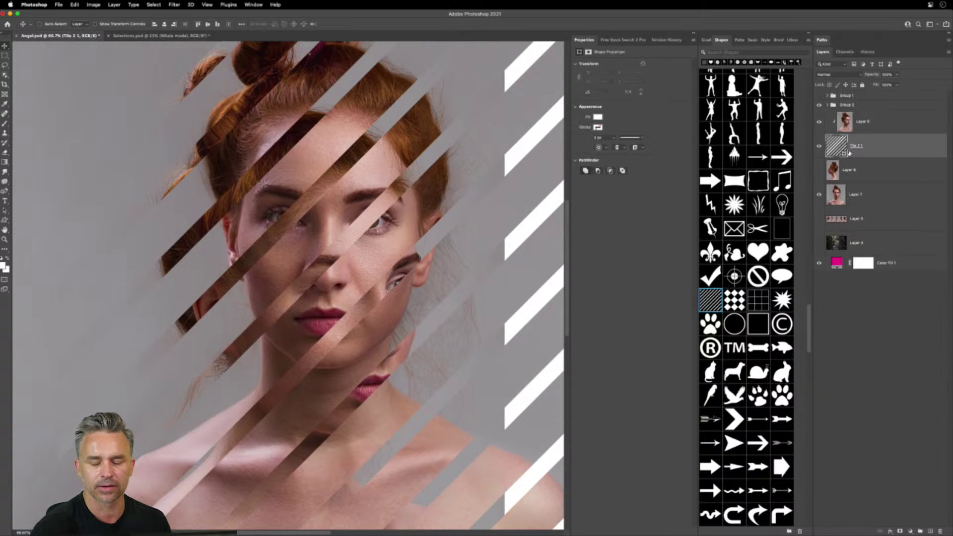
pyautogui.press('super+minus')
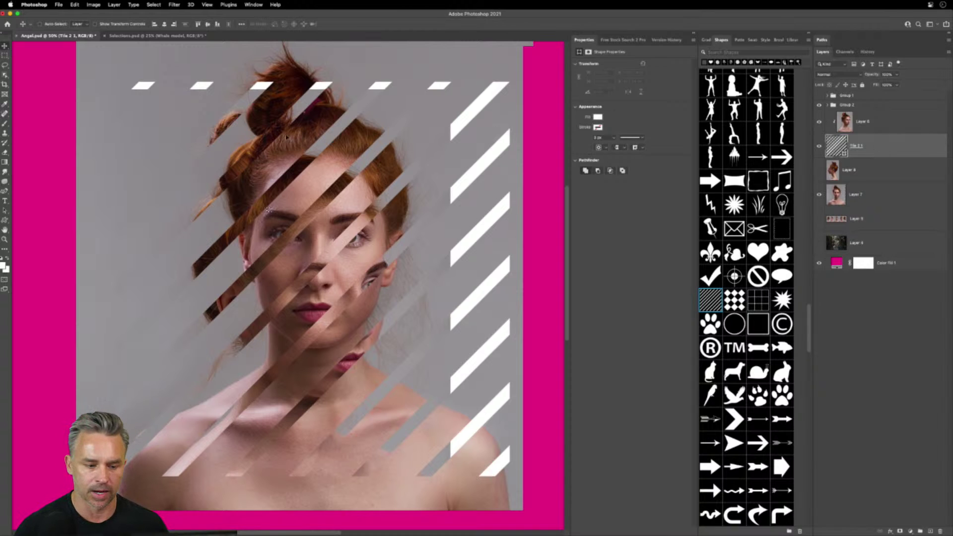
pyautogui.moveTo(366, 163); pyautogui.dragTo(346, 174)
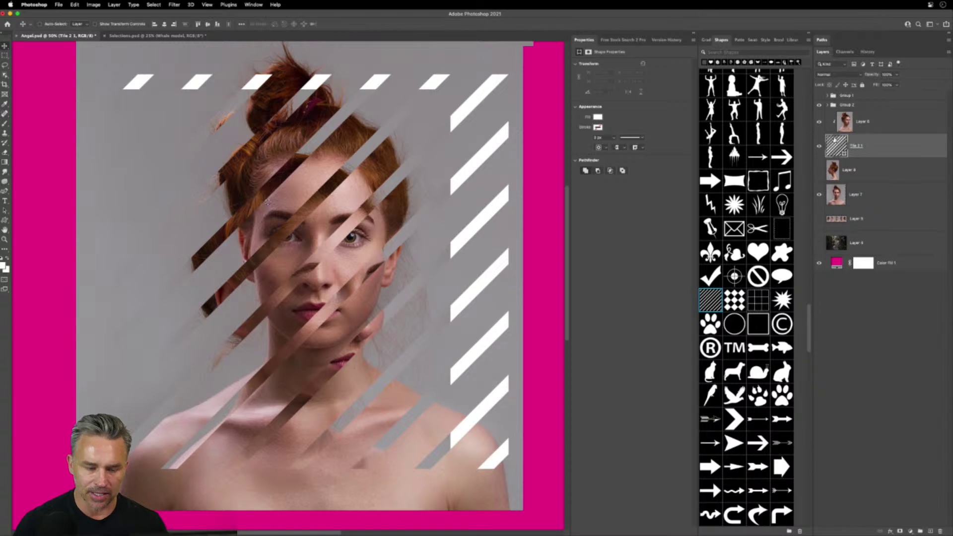
# Open the stripe shape's fill color, accept white, and reselect the stripe layer after briefly selecting Layer 6
pyautogui.press('super+equal')
pyautogui.hscroll(5, 474, 106)
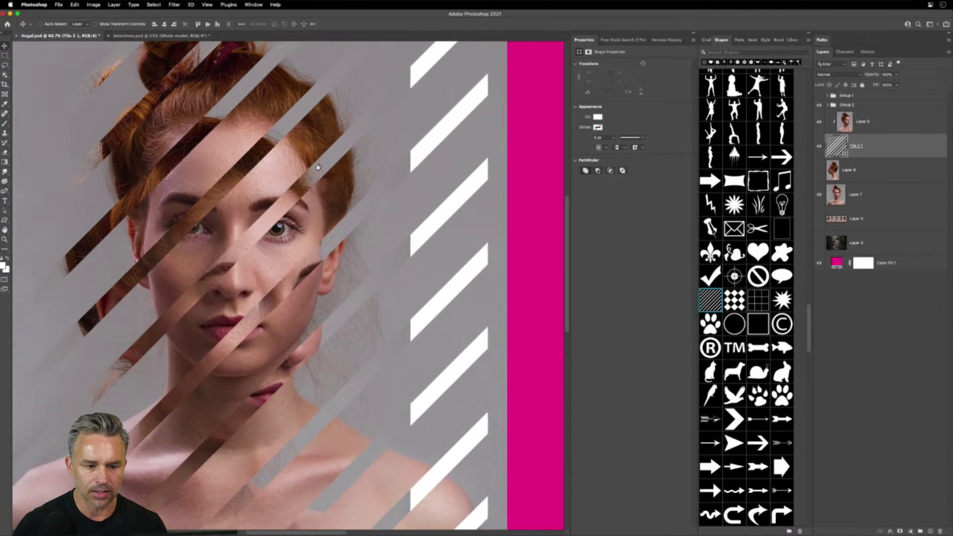
pyautogui.hscroll(-3, 437, 140)
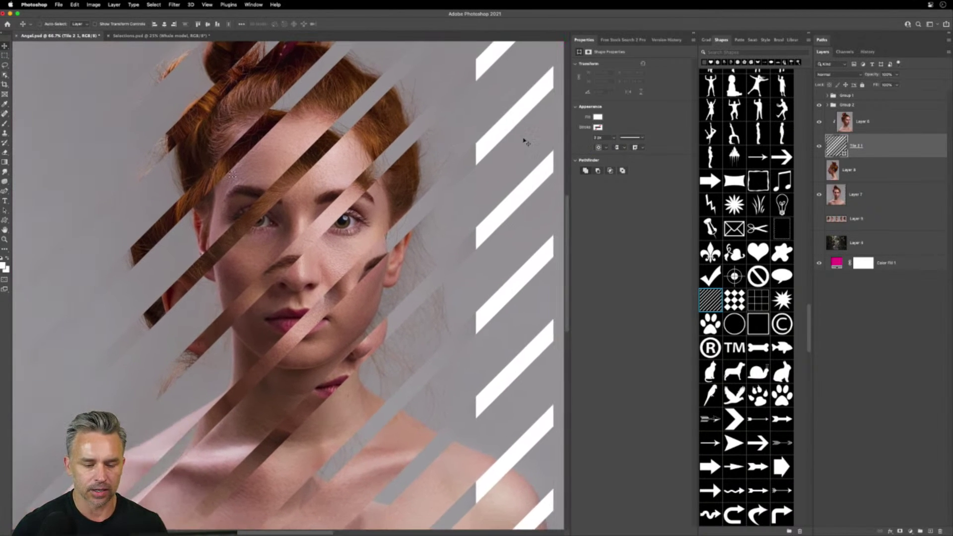
pyautogui.doubleClick(837, 146)
pyautogui.moveTo(573, 281); pyautogui.dragTo(521, 236)
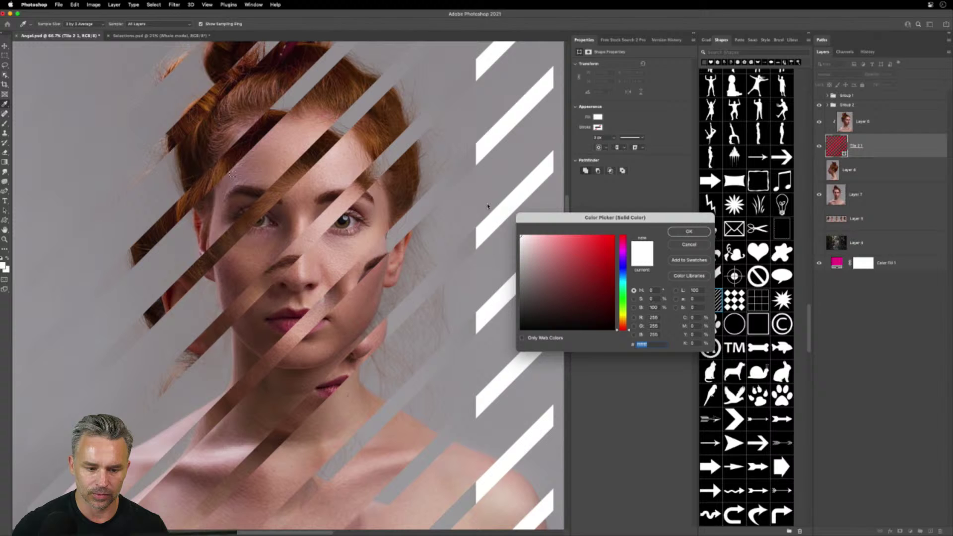
pyautogui.click(689, 231)
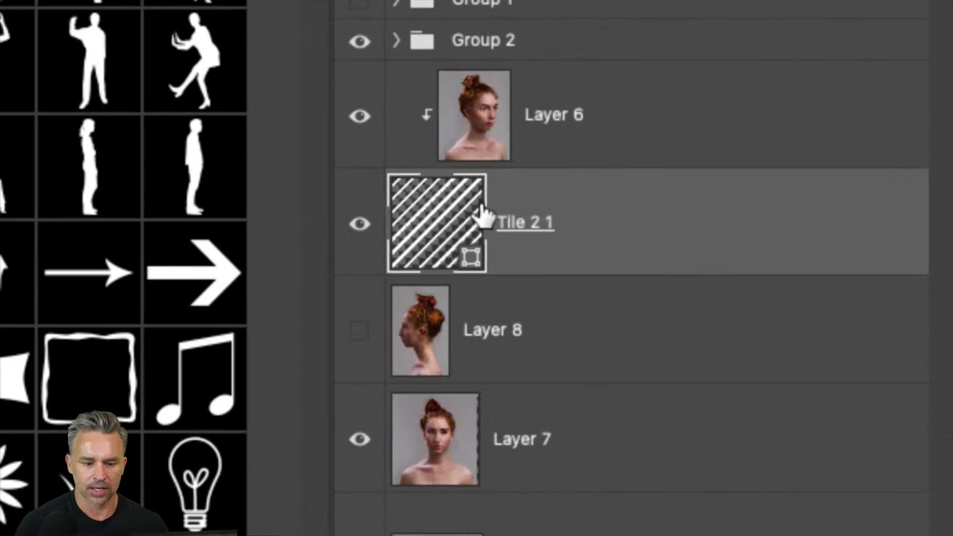
pyautogui.click(470, 105)
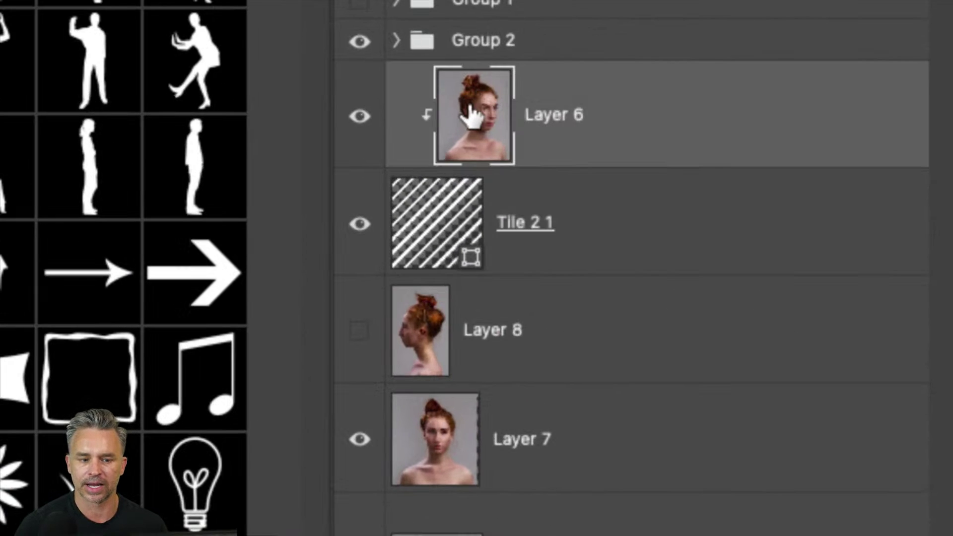
pyautogui.click(447, 239)
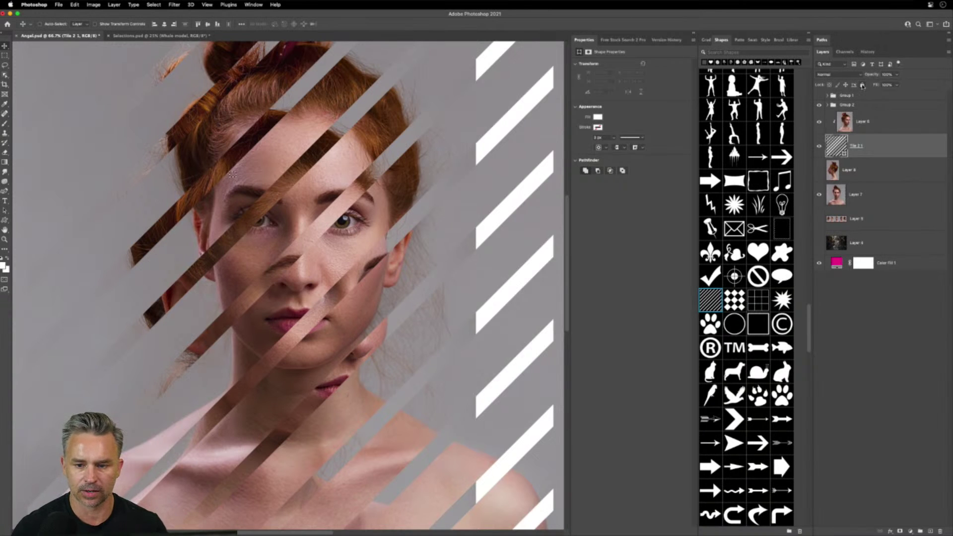
# Try lowering the stripe layer's Fill to fade the clipped portrait, and return it to 100%
pyautogui.moveTo(874, 86); pyautogui.dragTo(805, 91)
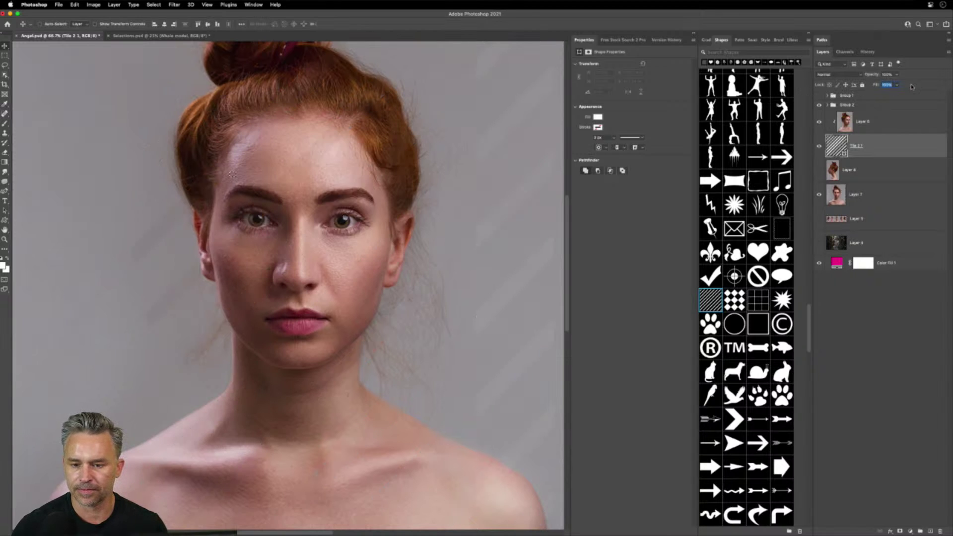
pyautogui.moveTo(888, 85); pyautogui.dragTo(865, 85)
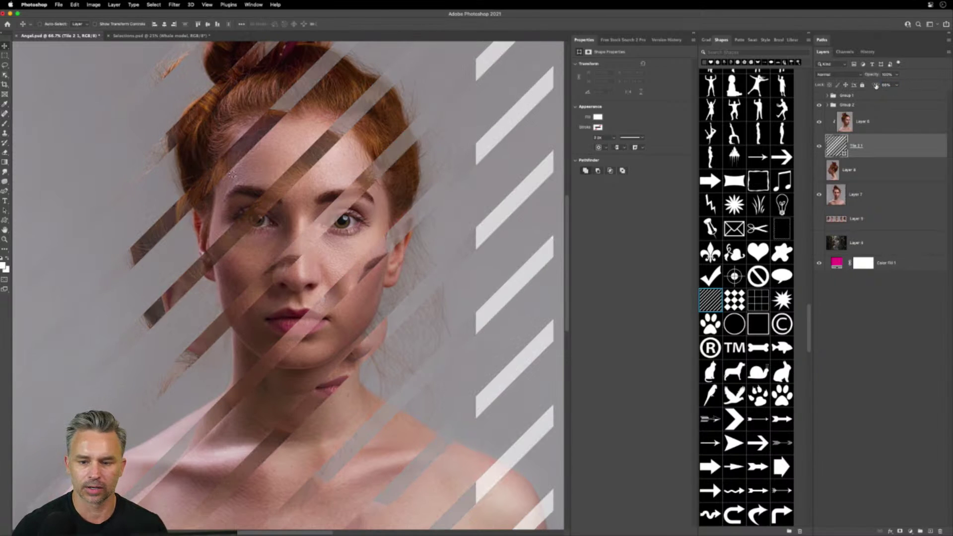
pyautogui.write('100')
pyautogui.press('Return')
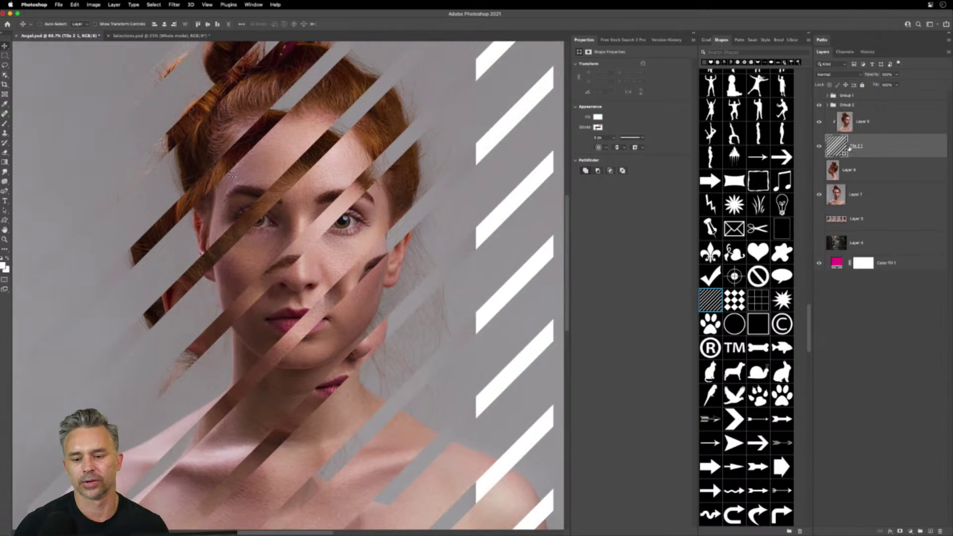
# Expand the list of paths and try deleting all of its entries at once
pyautogui.click(823, 40)
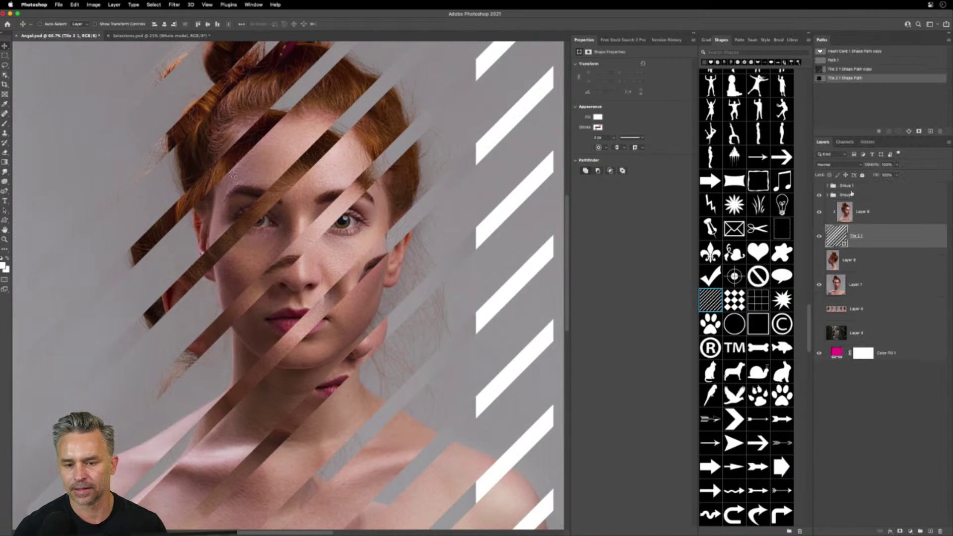
pyautogui.keyDown('shift'); pyautogui.click(889, 52); pyautogui.keyUp('shift')
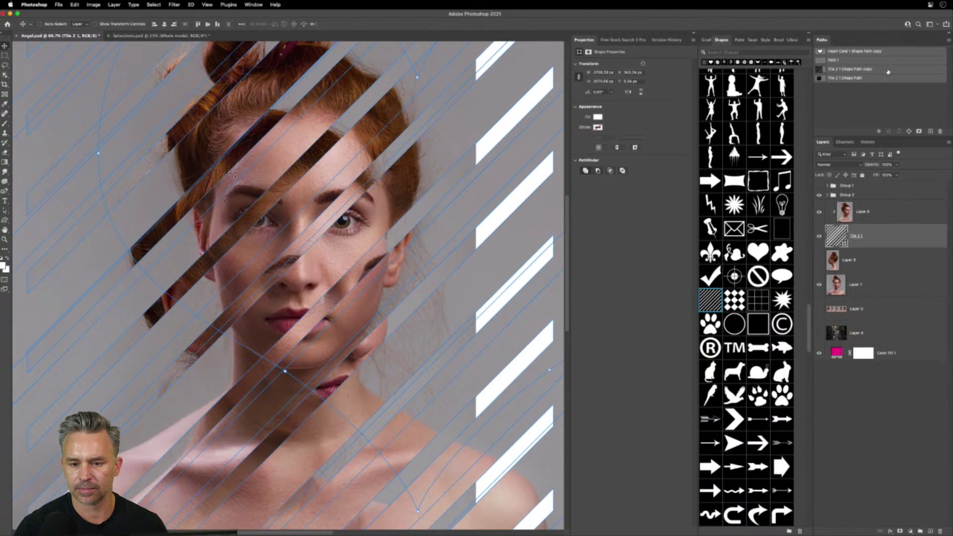
pyautogui.click(940, 131)
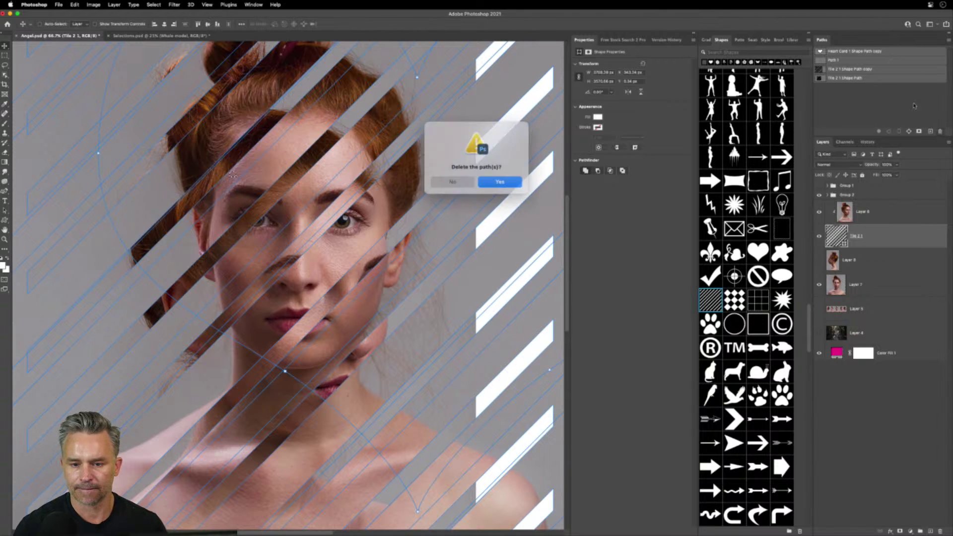
pyautogui.click(452, 181)
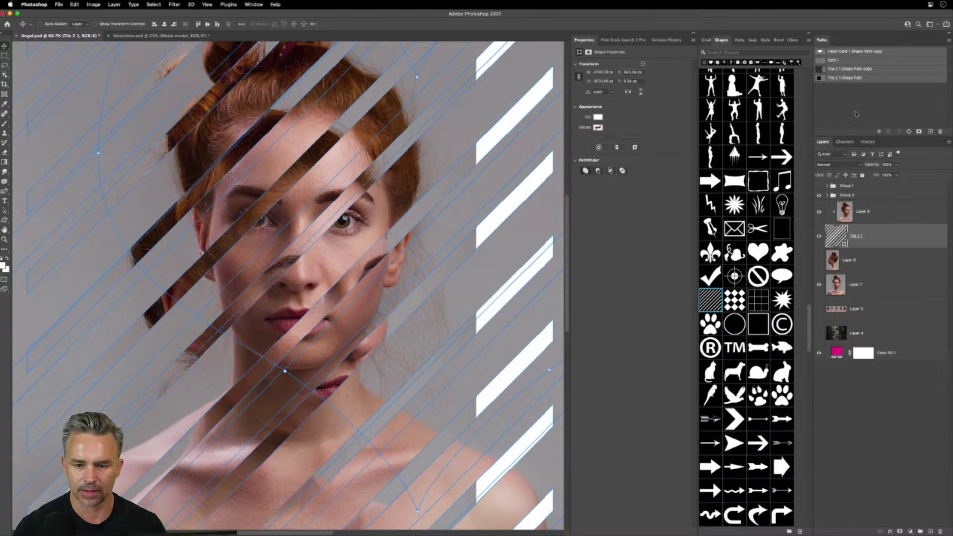
pyautogui.click(853, 77)
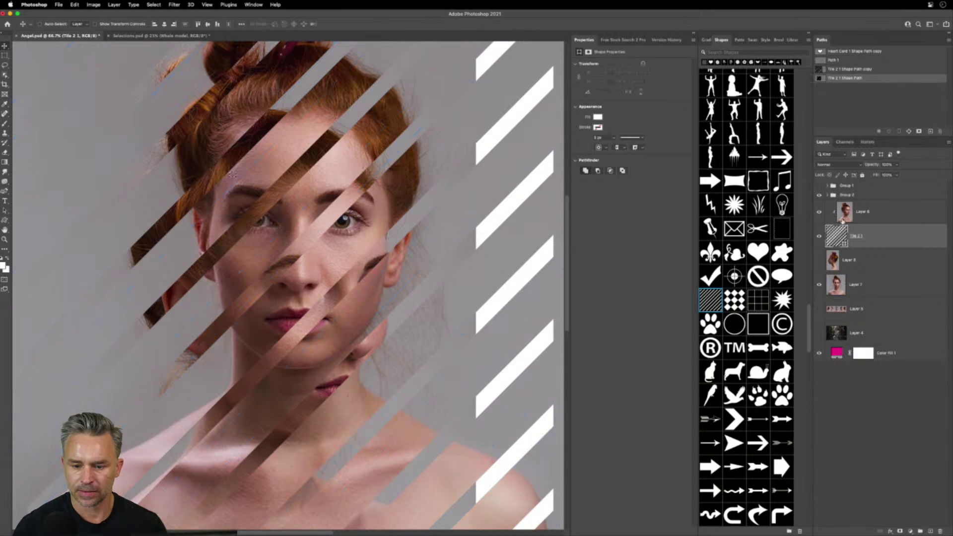
# Delete all the listed paths, including the stripe shape's path
pyautogui.press('super+minus')
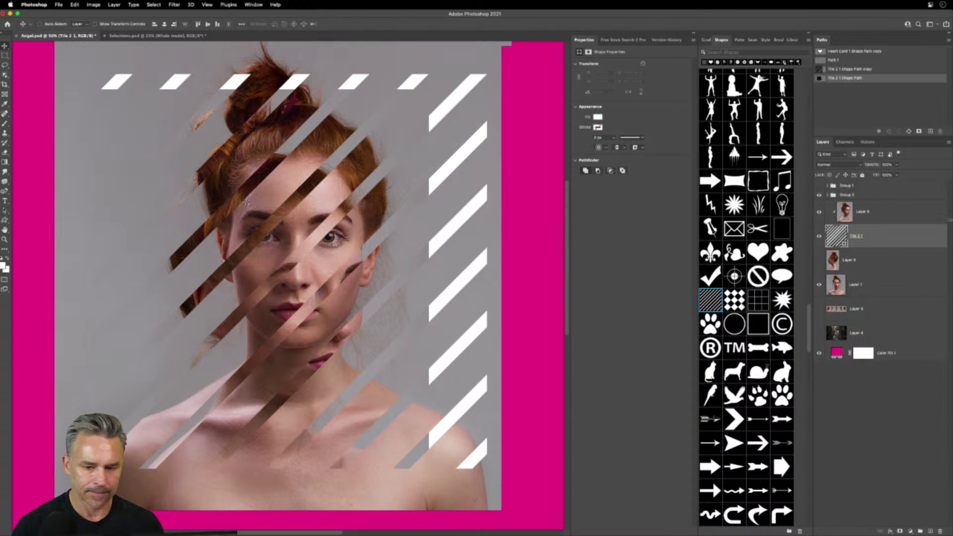
pyautogui.keyDown('shift'); pyautogui.click(893, 53); pyautogui.keyUp('shift')
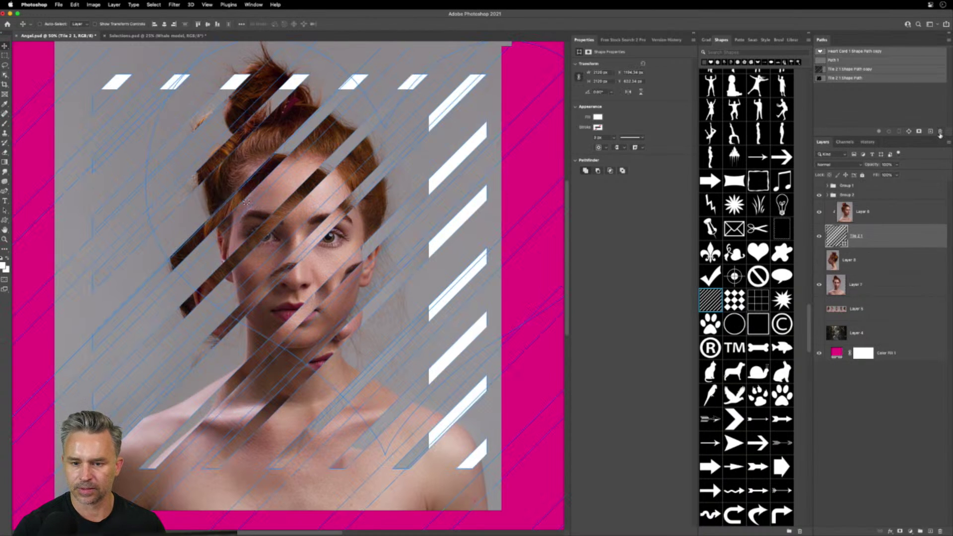
pyautogui.click(940, 132)
pyautogui.click(495, 179)
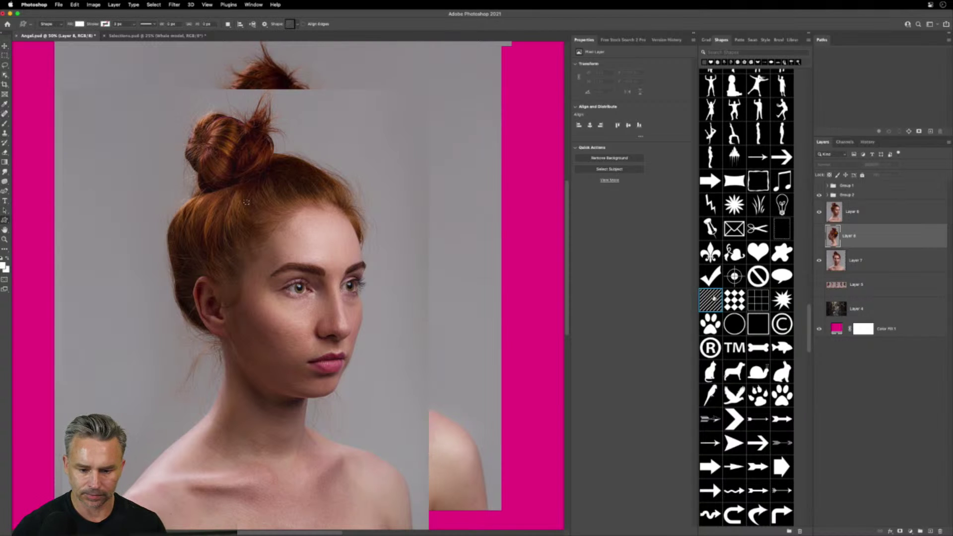
# Add a new white diagonal-stripe custom shape about 3084 px square above the portrait layers
pyautogui.moveTo(715, 298); pyautogui.dragTo(153, 252)
pyautogui.moveTo(201, 205); pyautogui.dragTo(298, 247)
pyautogui.press('Return')
pyautogui.press('super+minus')
pyautogui.press('super+minus')
pyautogui.press('super+minus')
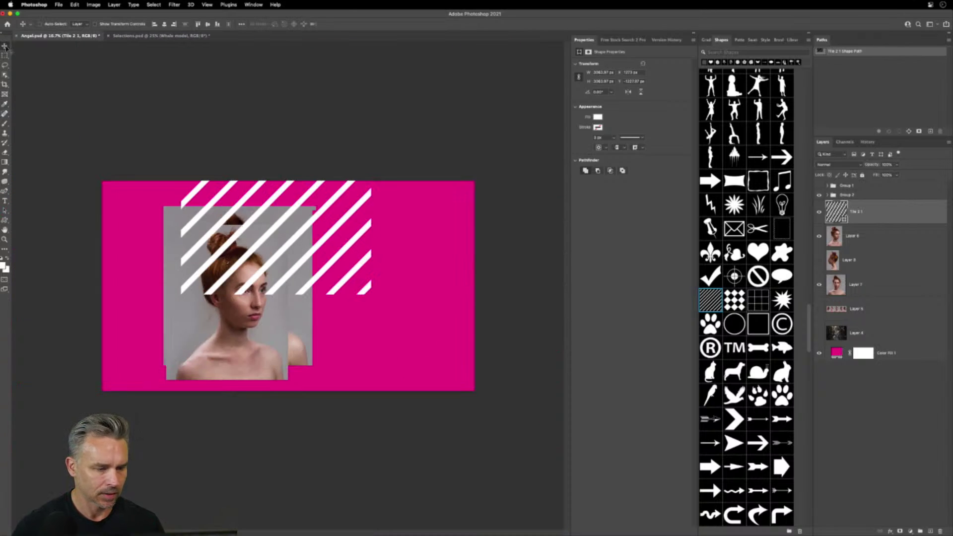
# Set the canvas width to 4200 pixels
pyautogui.click(93, 4)
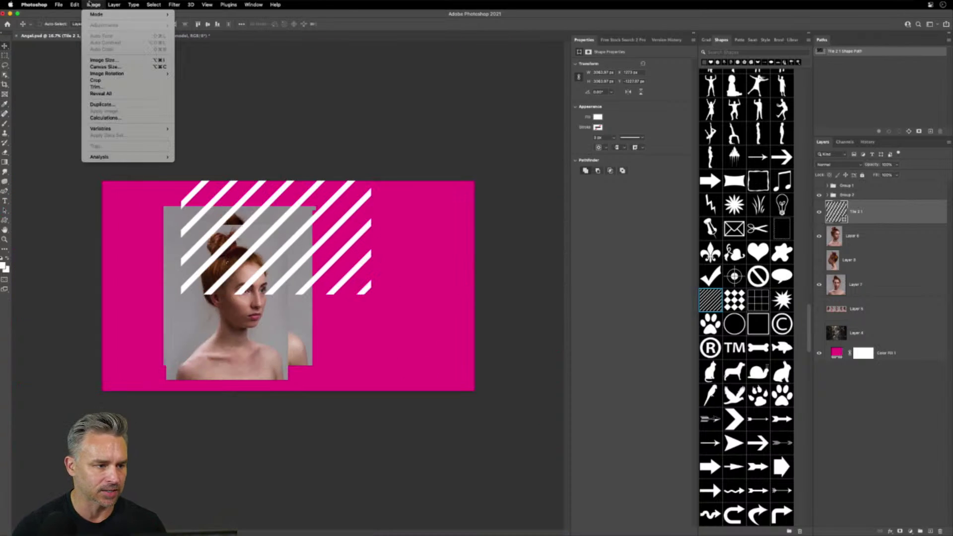
pyautogui.click(107, 66)
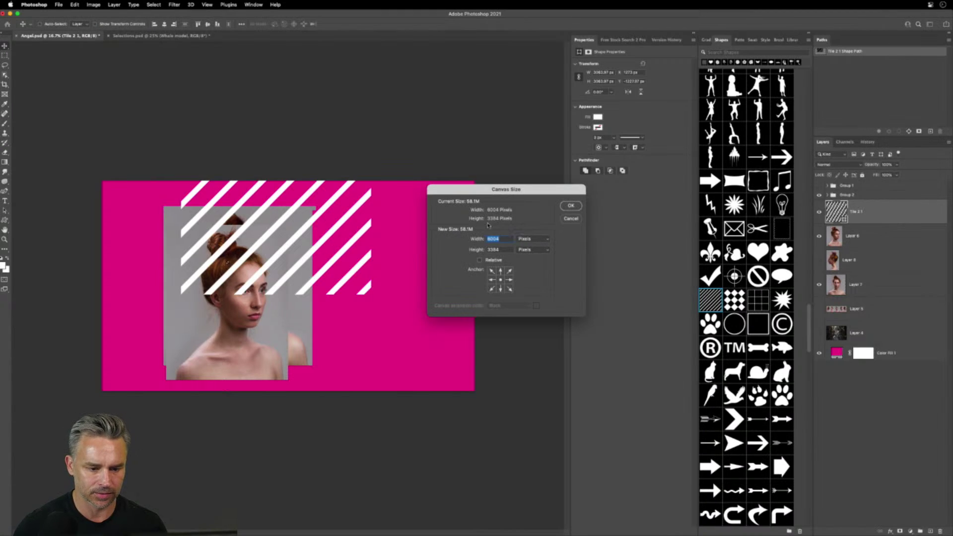
pyautogui.doubleClick(502, 249)
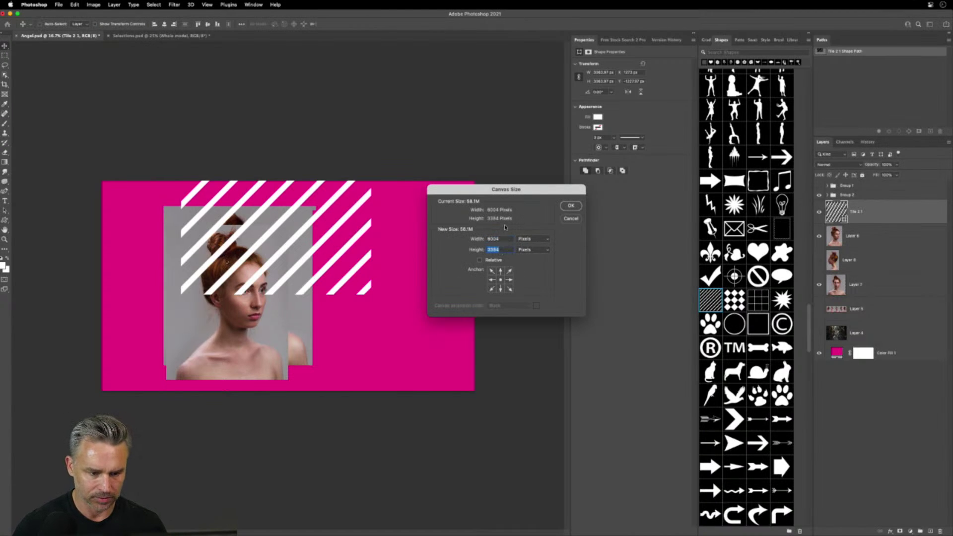
pyautogui.doubleClick(500, 239)
pyautogui.write('4200')
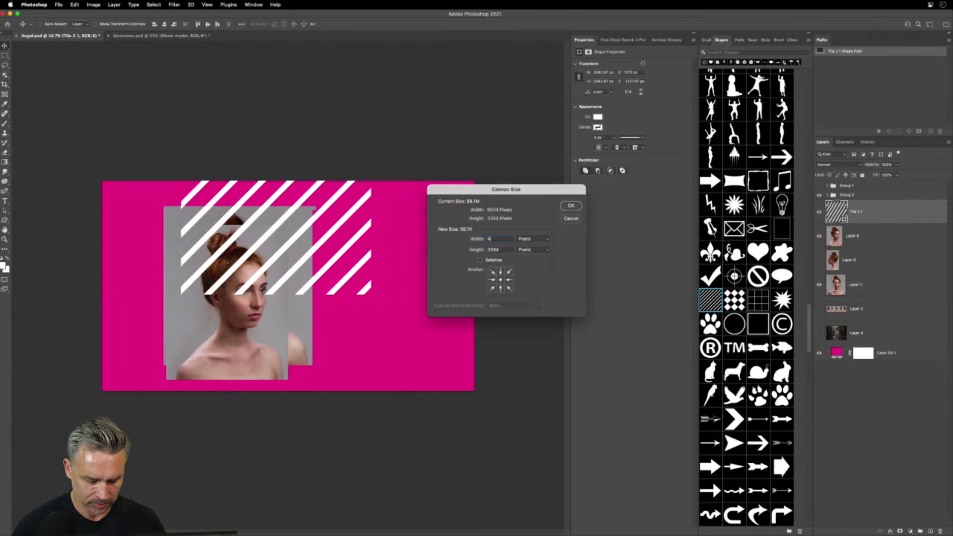
pyautogui.press('Return')
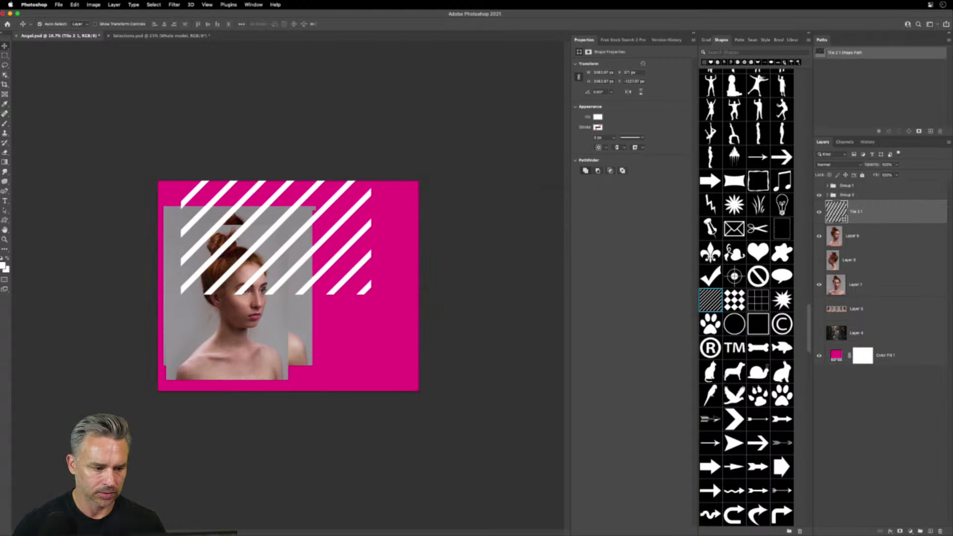
pyautogui.press('super+0')
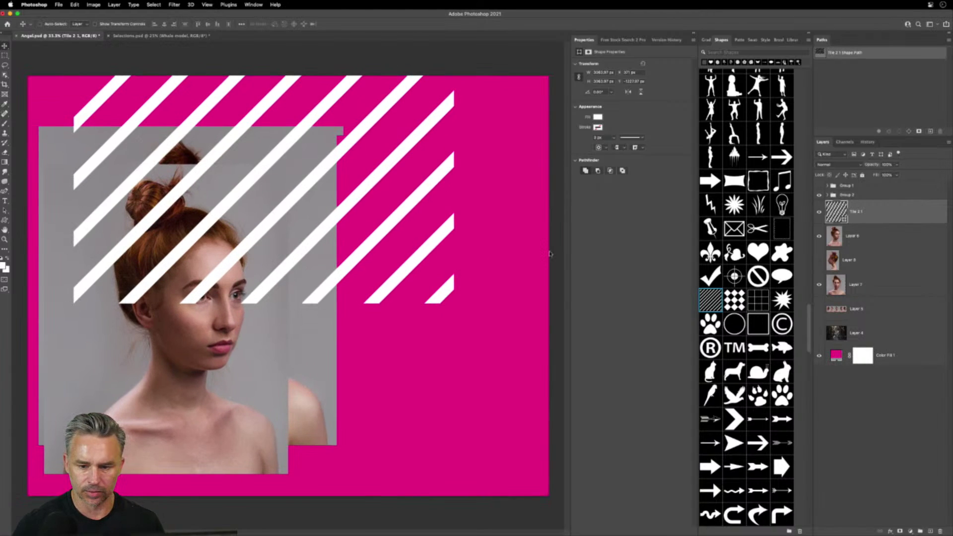
# Set the canvas width to 3384 pixels to match its height and make the canvas square
pyautogui.click(858, 239)
pyautogui.click(94, 5)
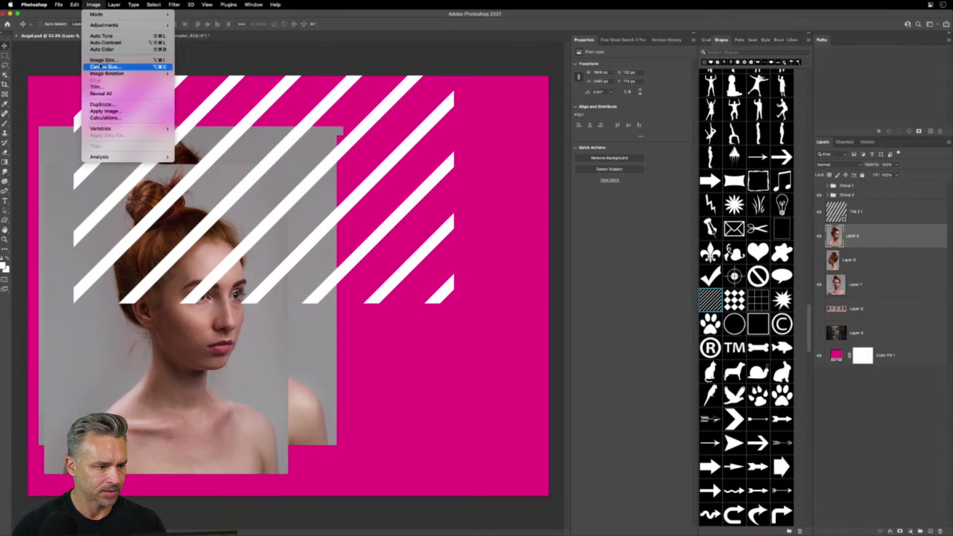
pyautogui.click(101, 63)
pyautogui.press('Tab')
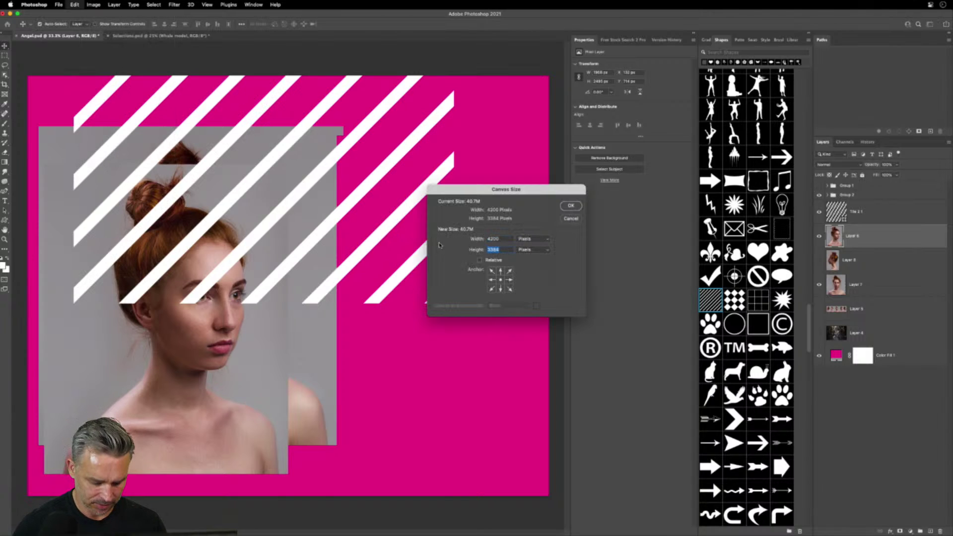
pyautogui.click(505, 240)
pyautogui.press('super+a')
pyautogui.write('3384')
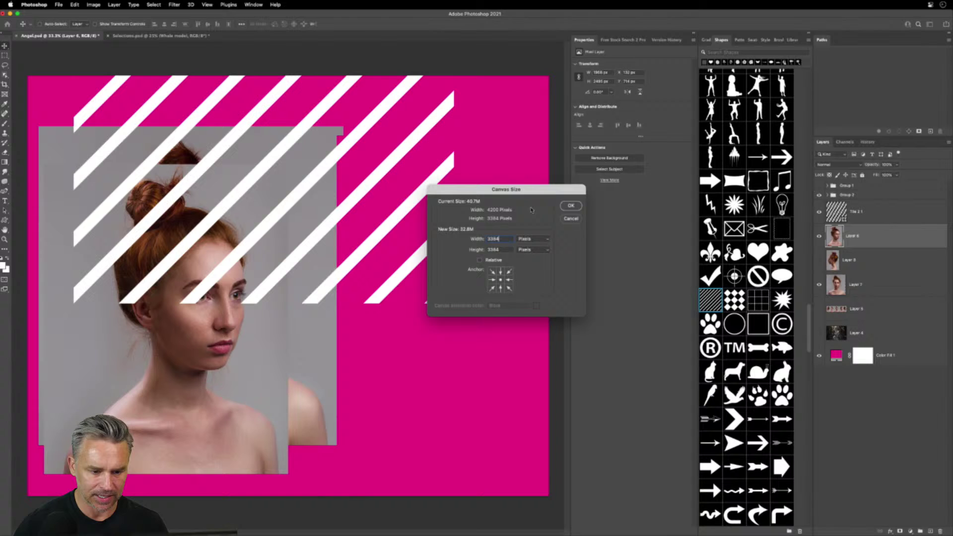
pyautogui.click(571, 206)
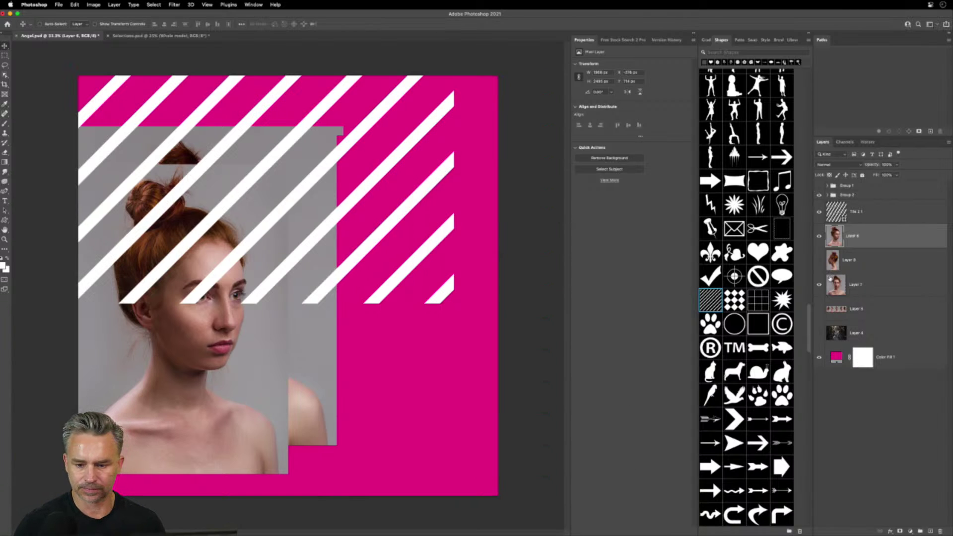
# Move the front-facing portrait, Layer 7, above the hidden back-view portrait layer and make that hidden layer visible
pyautogui.click(855, 284)
pyautogui.moveTo(863, 276); pyautogui.dragTo(861, 249)
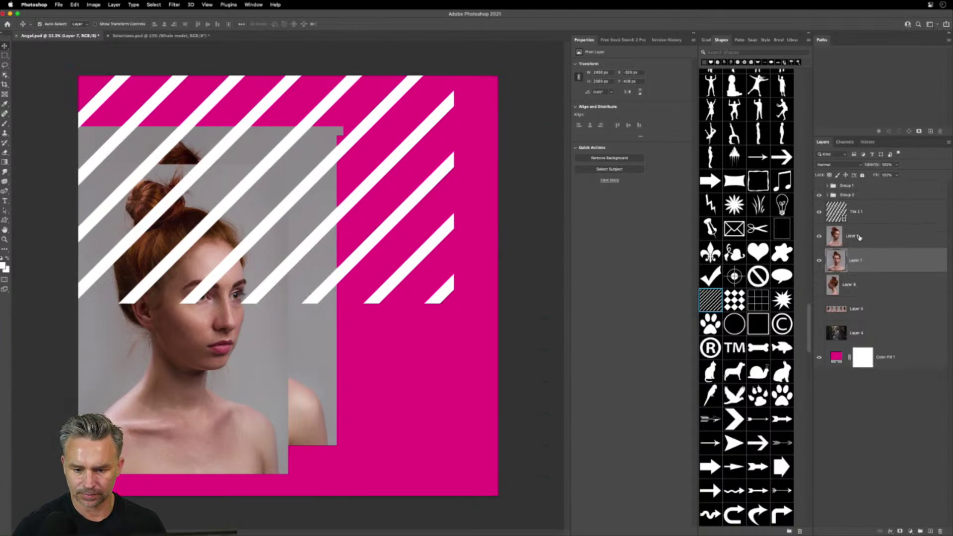
pyautogui.keyDown('shift'); pyautogui.click(861, 242); pyautogui.keyUp('shift')
pyautogui.press('super+t')
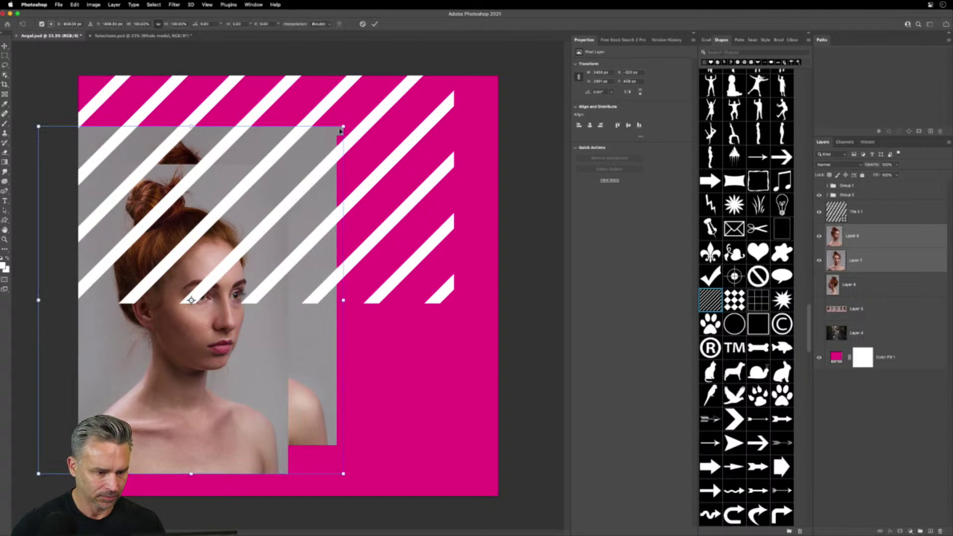
pyautogui.press('Return')
pyautogui.click(819, 284)
pyautogui.click(848, 294)
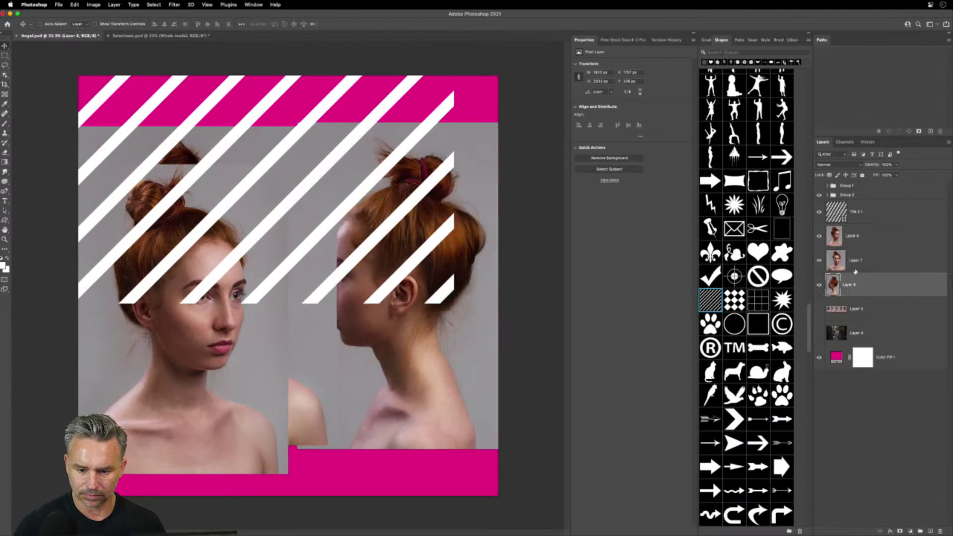
# Align the three portrait layers on their horizontal and vertical centers and move them together toward the middle of the canvas
pyautogui.keyDown('shift'); pyautogui.click(862, 232); pyautogui.keyUp('shift')
pyautogui.press('super+t')
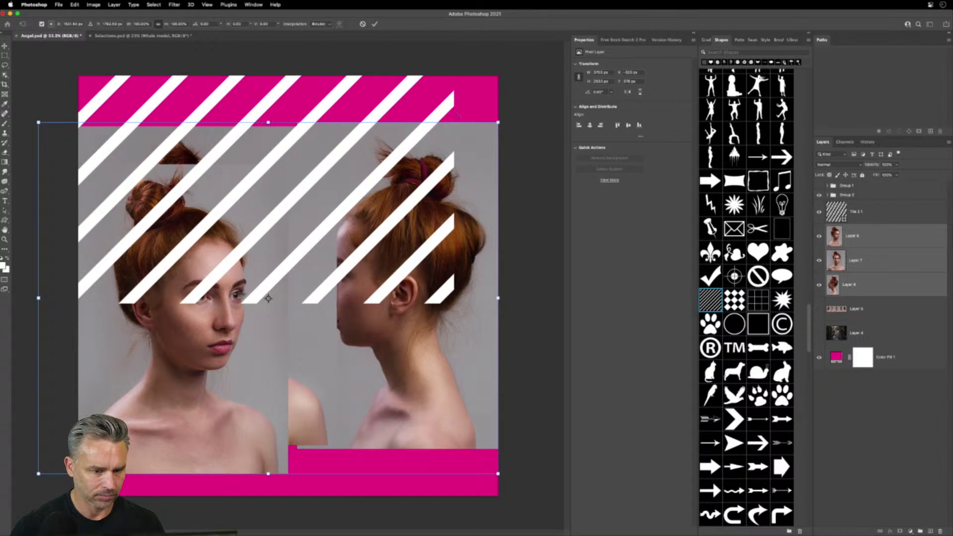
pyautogui.press('Return')
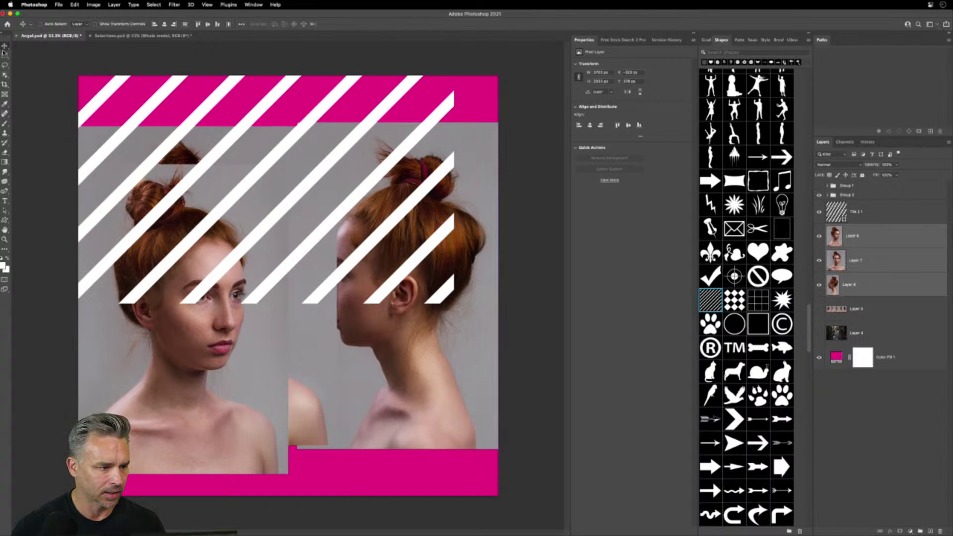
pyautogui.click(164, 25)
pyautogui.click(207, 24)
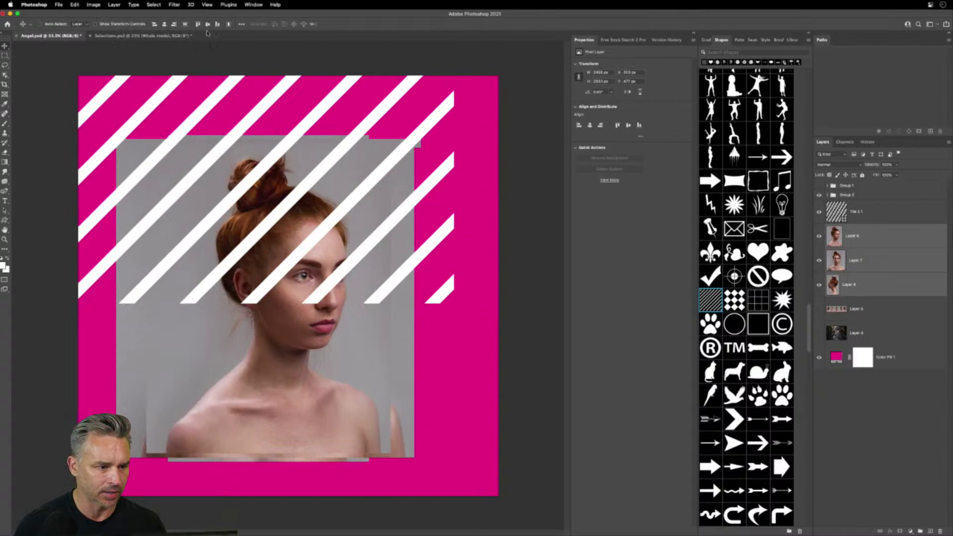
pyautogui.moveTo(188, 270); pyautogui.dragTo(225, 257)
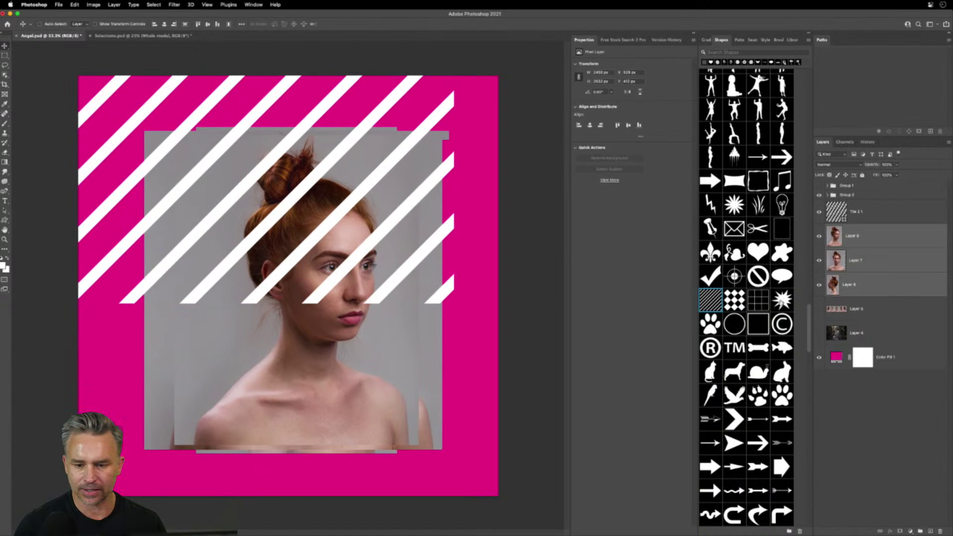
# Center-align the stripe shape and the three portraits with each other and position them in the middle of the canvas
pyautogui.click(875, 213)
pyautogui.keyDown('shift'); pyautogui.click(877, 288); pyautogui.keyUp('shift')
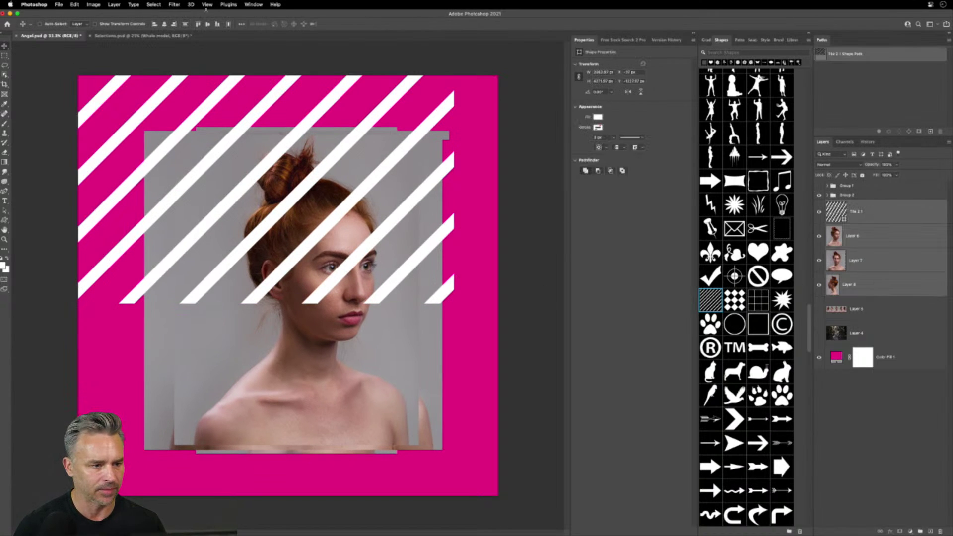
pyautogui.click(165, 25)
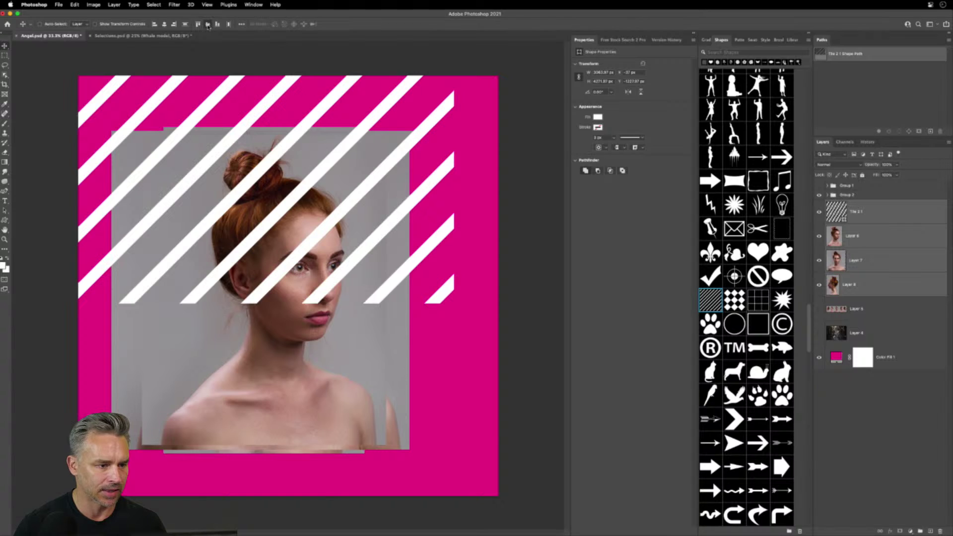
pyautogui.click(209, 26)
pyautogui.moveTo(222, 156); pyautogui.dragTo(255, 285)
# Scale up the three portrait layers together from their center to cover the canvas, and select the stripe shape layer
pyautogui.click(834, 281)
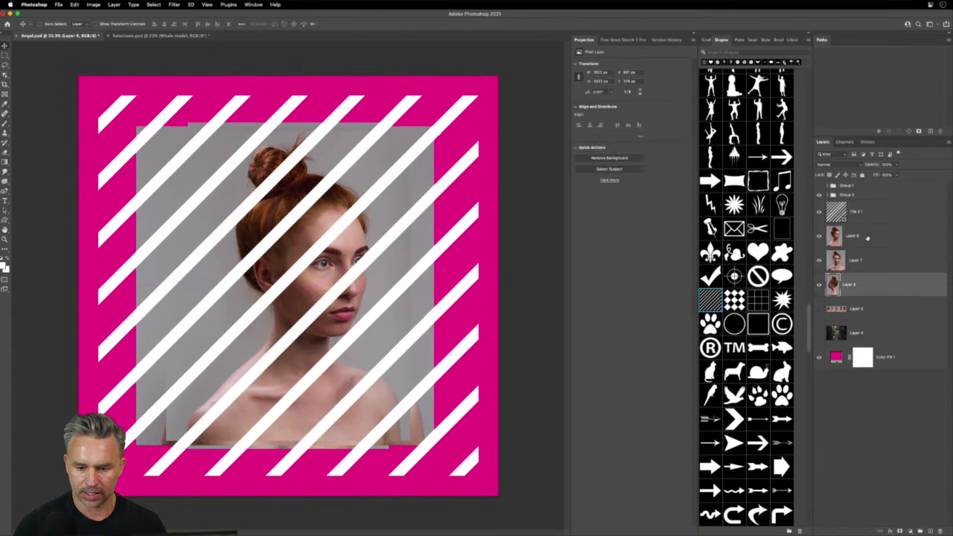
pyautogui.keyDown('shift'); pyautogui.click(868, 239); pyautogui.keyUp('shift')
pyautogui.press('super+t')
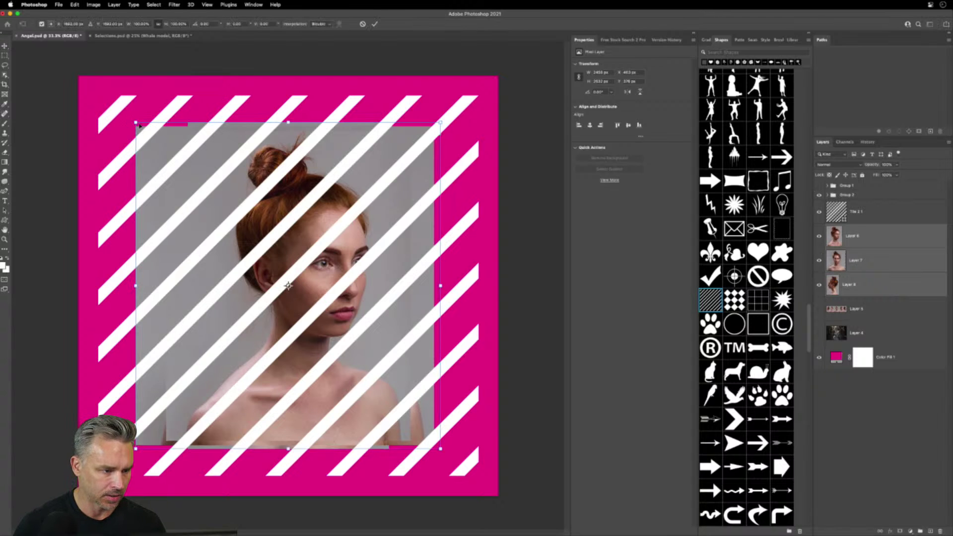
pyautogui.moveTo(136, 121); pyautogui.dragTo(27, 68)
pyautogui.press('Return')
pyautogui.press('super+0')
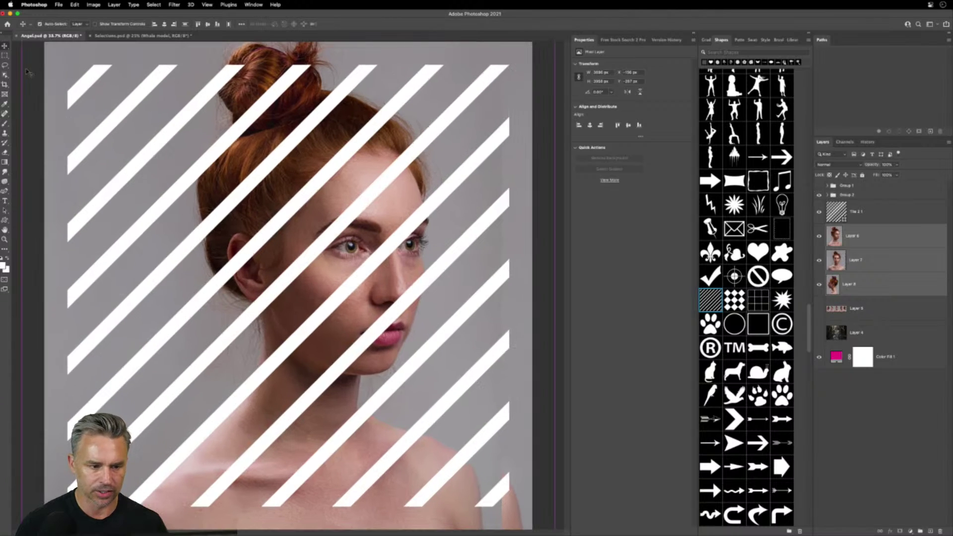
pyautogui.click(880, 222)
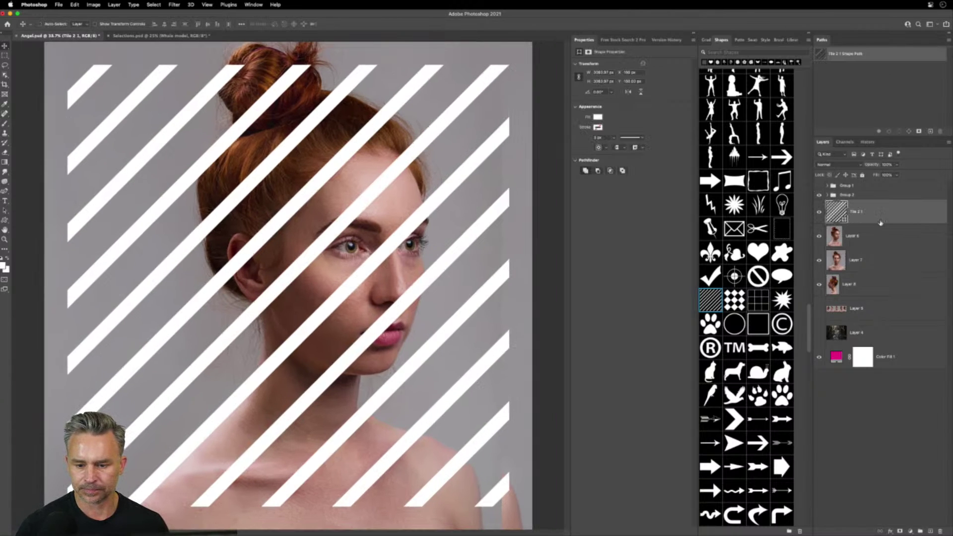
# Clip the three-quarter portrait to the stripe shape placed directly beneath it, and scale up the stripes from their center beyond the canvas edges
pyautogui.moveTo(855, 224); pyautogui.dragTo(864, 249)
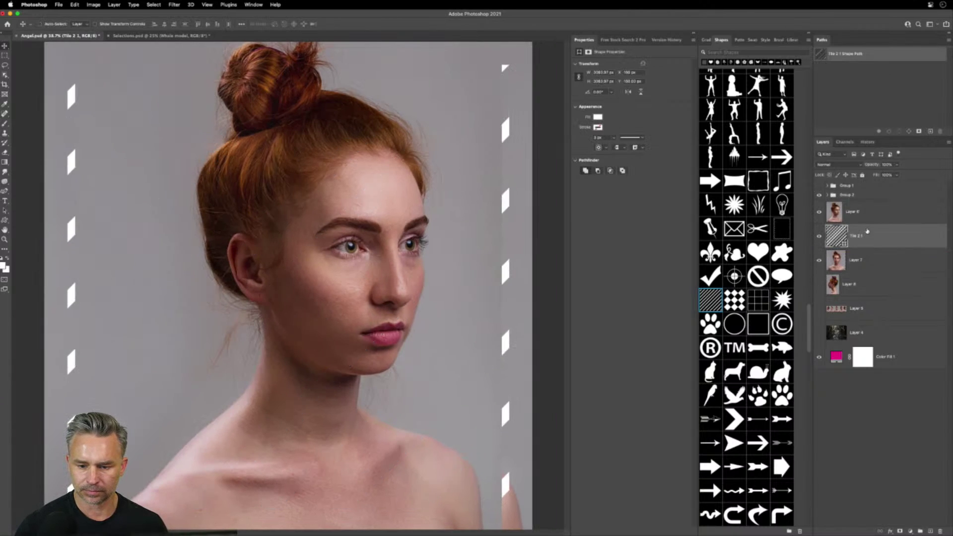
pyautogui.keyDown('alt'); pyautogui.click(868, 223); pyautogui.keyUp('alt')
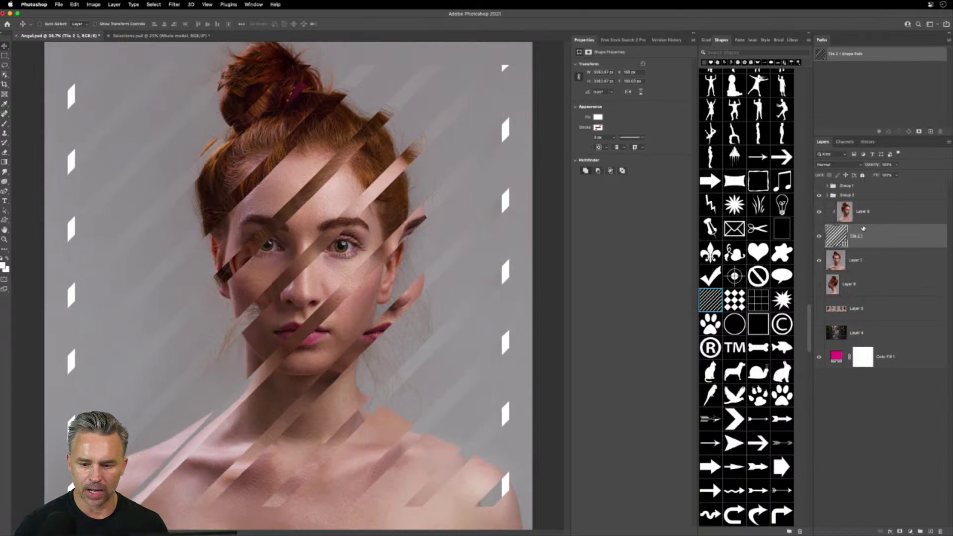
pyautogui.press('super+t')
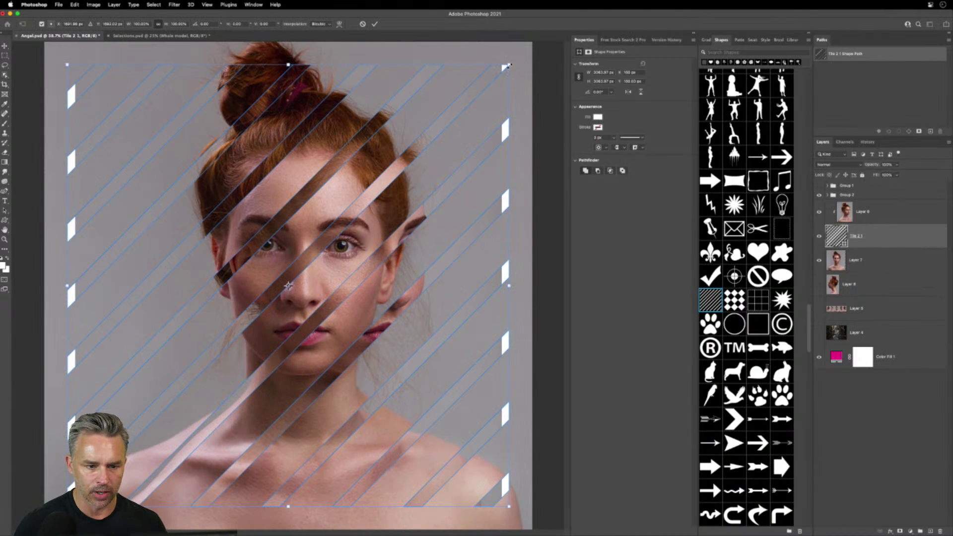
pyautogui.moveTo(510, 63); pyautogui.dragTo(540, 33)
pyautogui.press('Return')
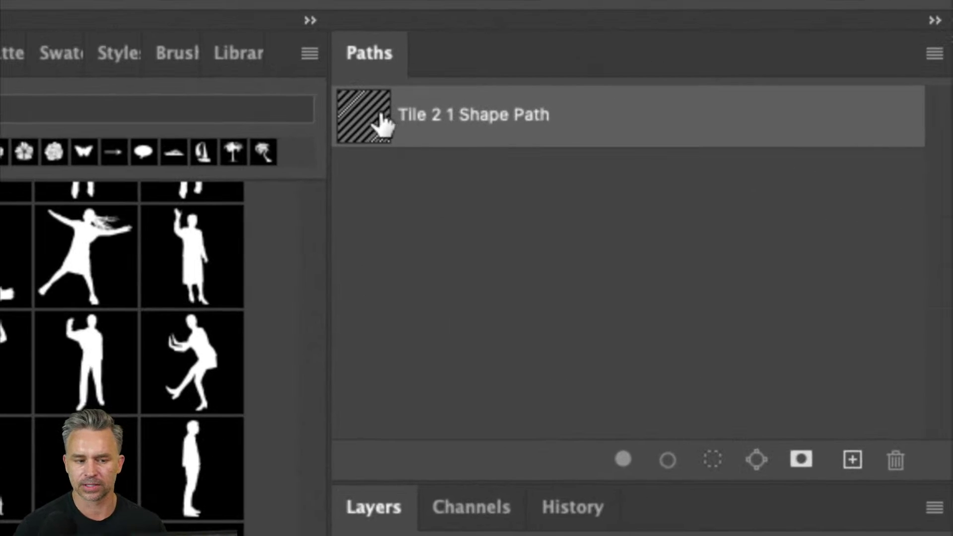
pyautogui.click(935, 54)
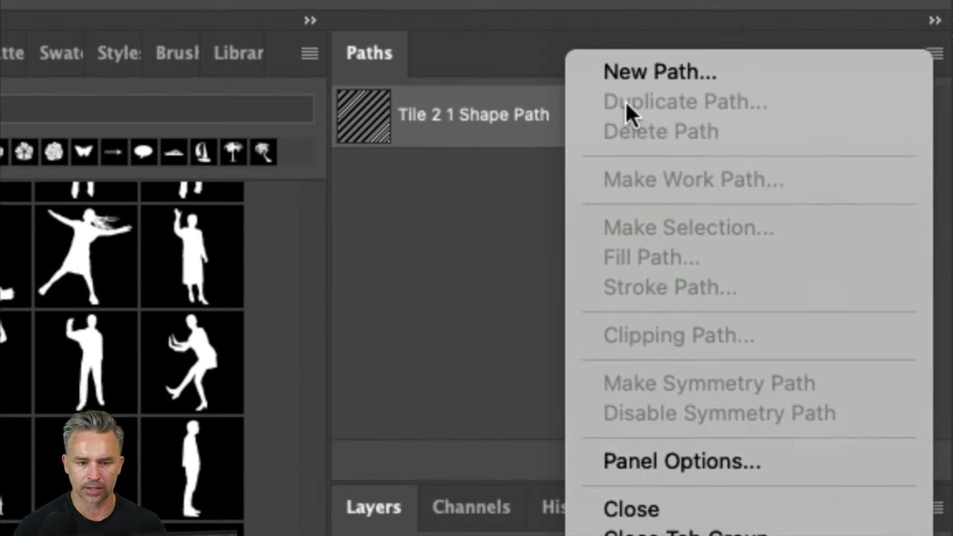
pyautogui.press('Escape')
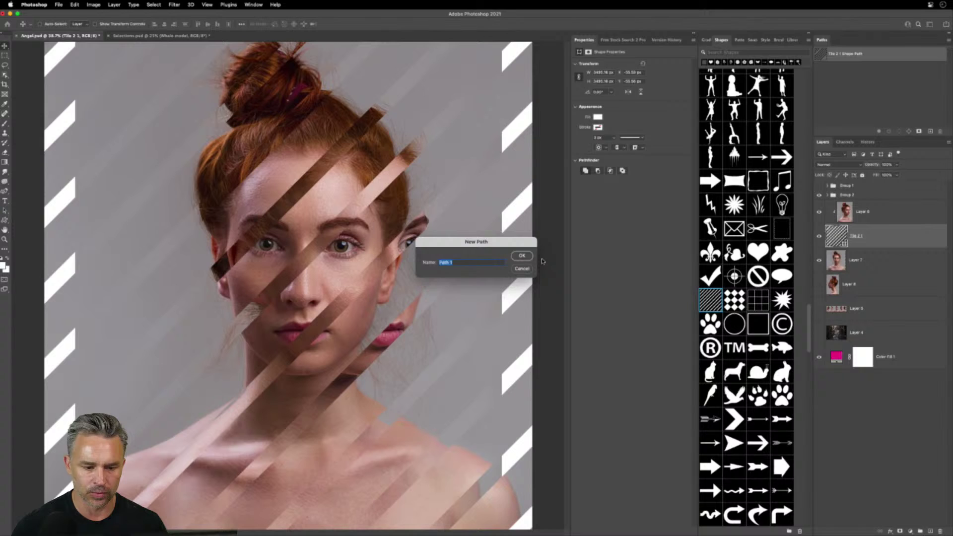
pyautogui.press('Return')
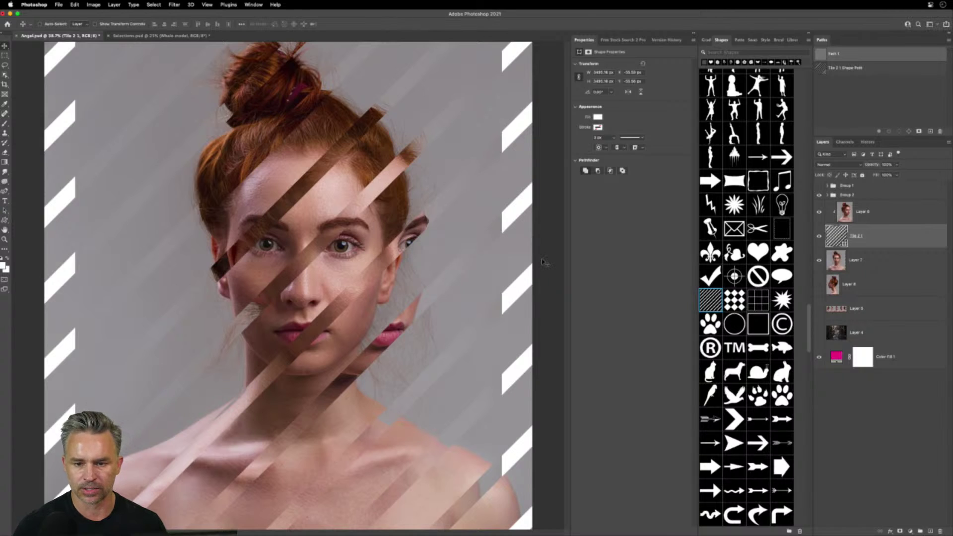
pyautogui.click(833, 70)
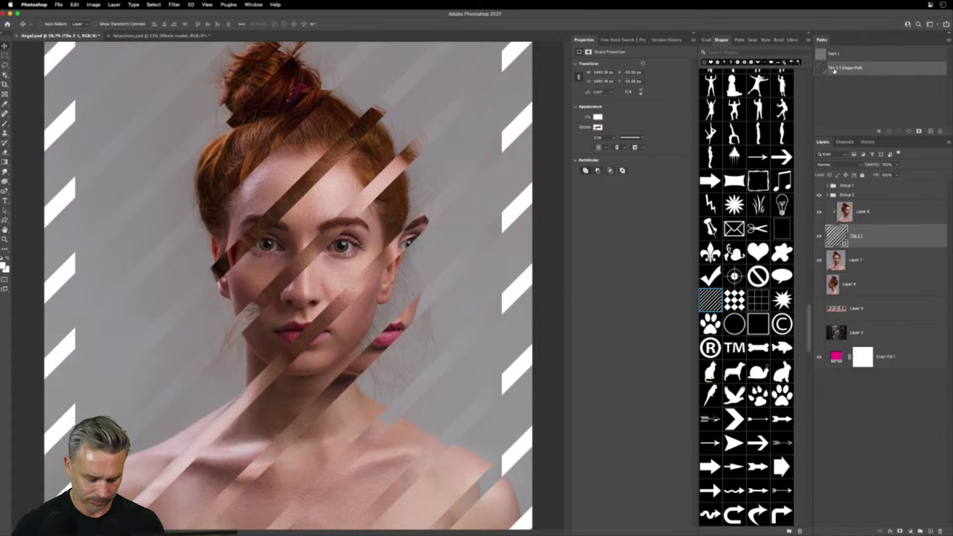
pyautogui.press('super+z')
# Select all the stripe outlines with the Direct Selection tool and save them as a path named "diagonal lines"
pyautogui.press('super+minus')
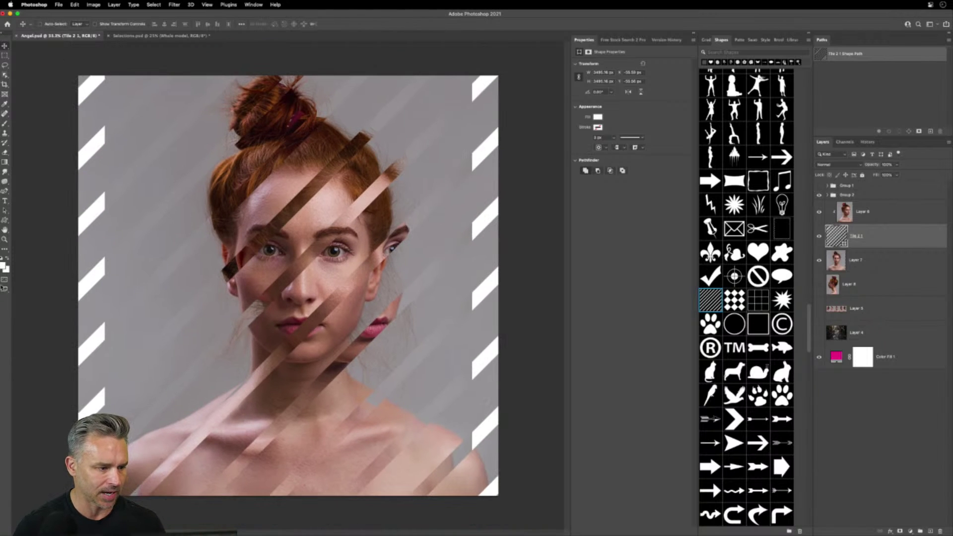
pyautogui.click(5, 210)
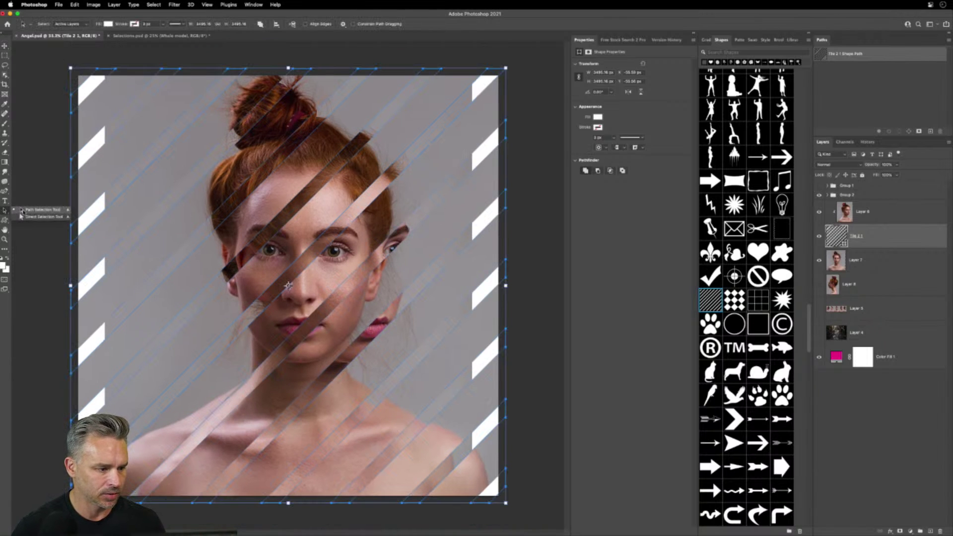
pyautogui.click(52, 147)
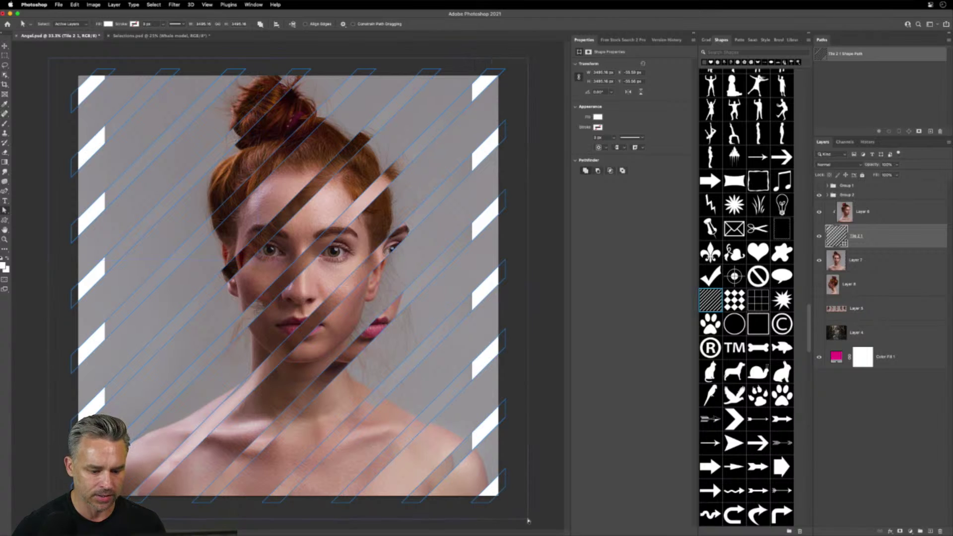
pyautogui.click(947, 41)
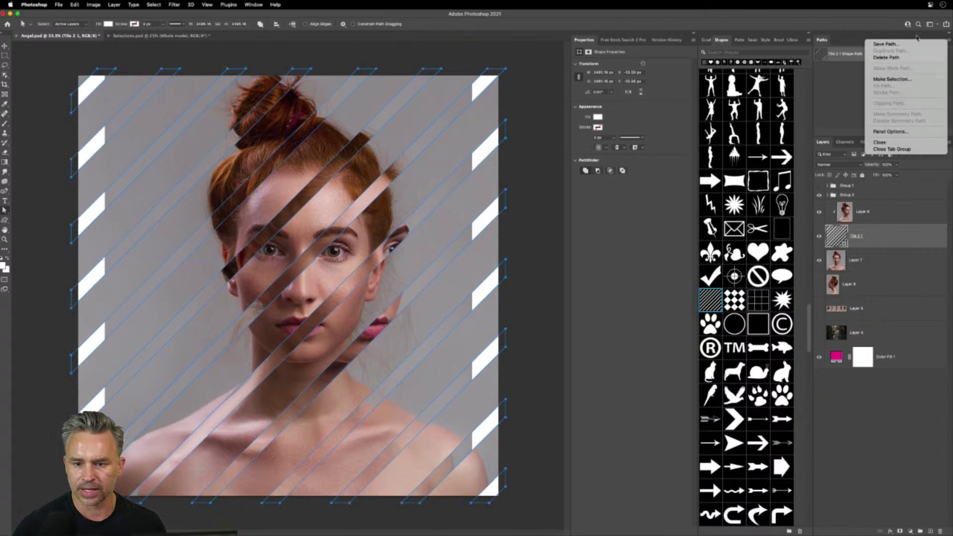
pyautogui.click(893, 45)
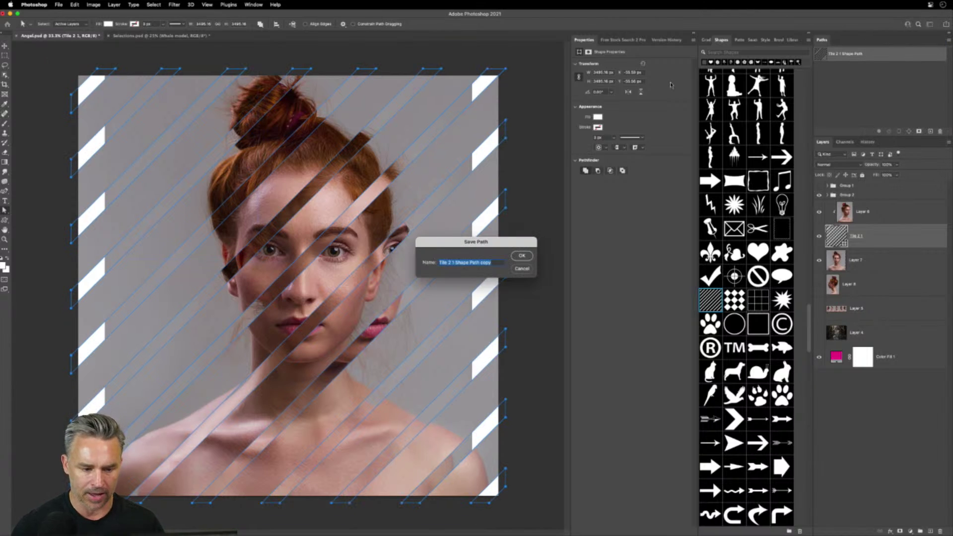
pyautogui.write('fu')
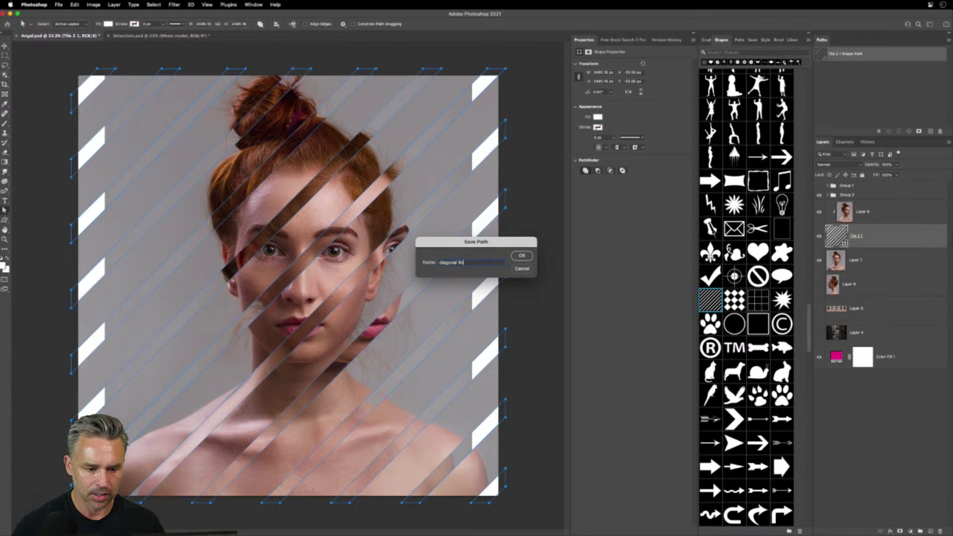
pyautogui.press('Return')
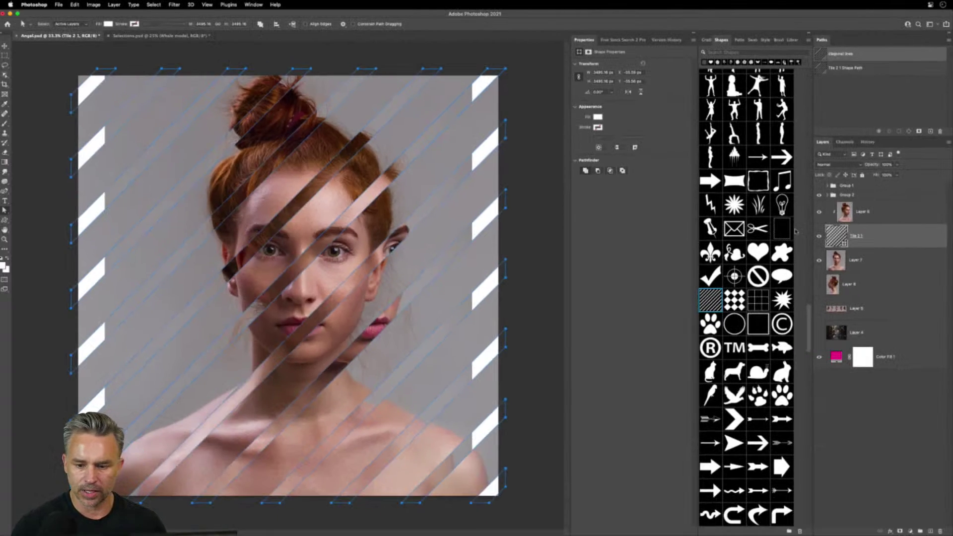
# Release the three-quarter portrait from its clipping mask and hide the stripe shape layer
pyautogui.click(868, 222)
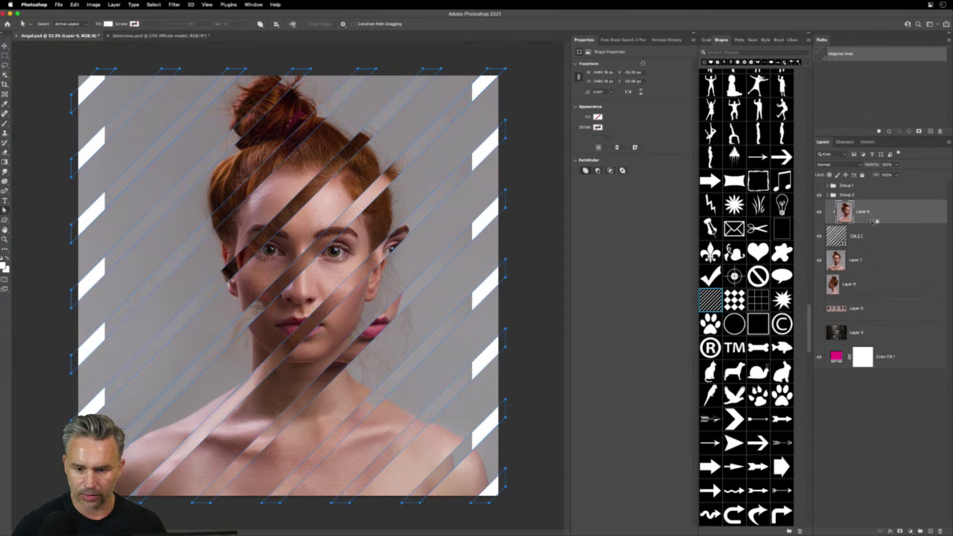
pyautogui.click(819, 236)
pyautogui.click(819, 237)
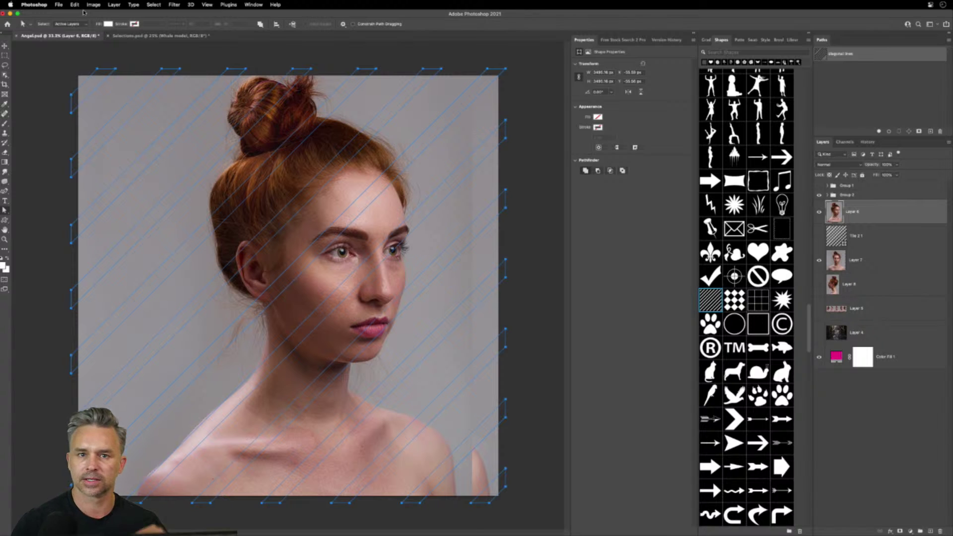
# Add a vector mask to the three-quarter portrait layer from the current diagonal lines path, and dismiss the path outline
pyautogui.click(144, 6)
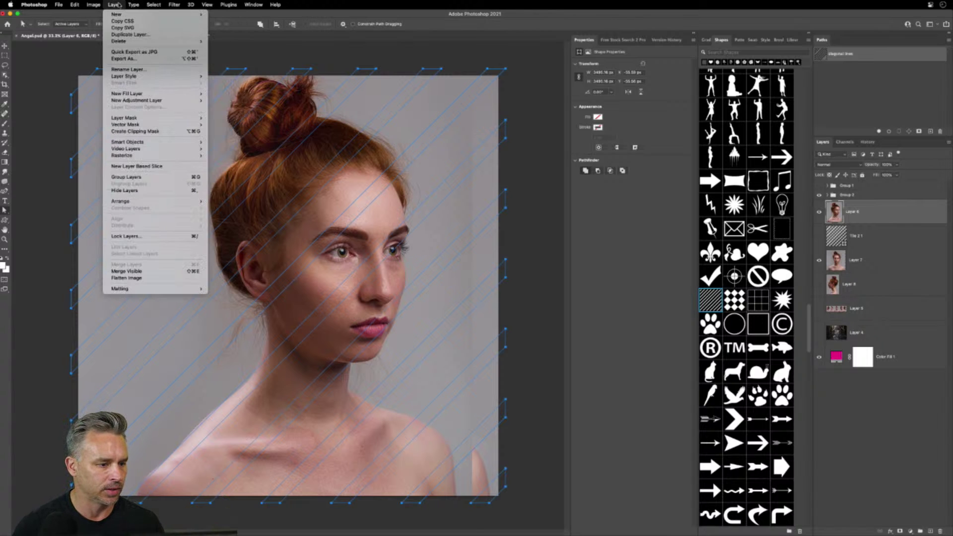
pyautogui.moveTo(118, 125)
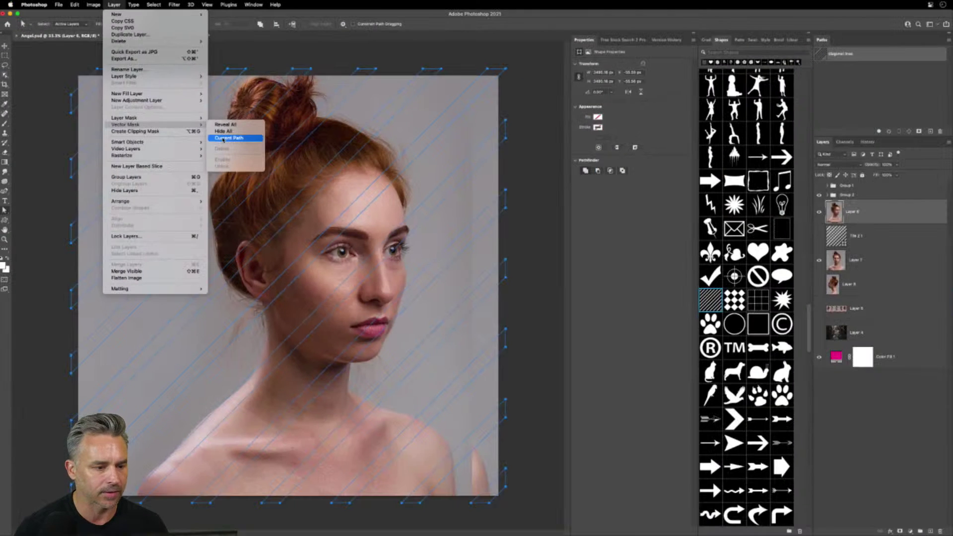
pyautogui.click(223, 138)
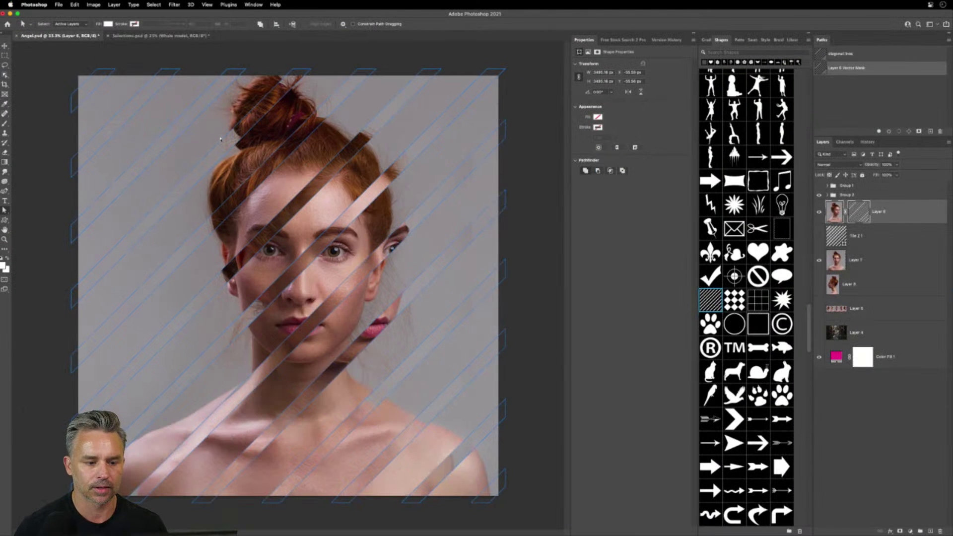
pyautogui.press('Escape')
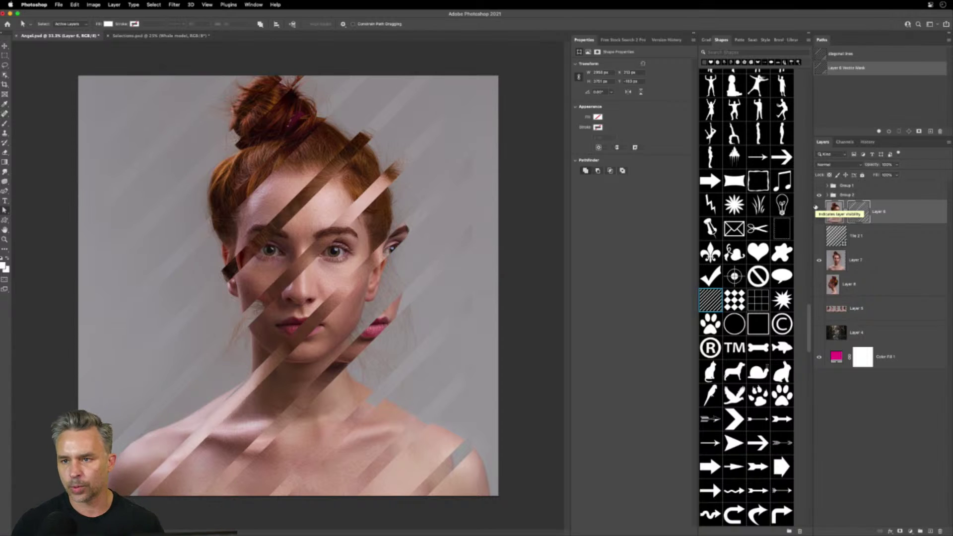
# Show the stripe shape layer beneath the masked portrait for comparison and hide it again
pyautogui.click(863, 214)
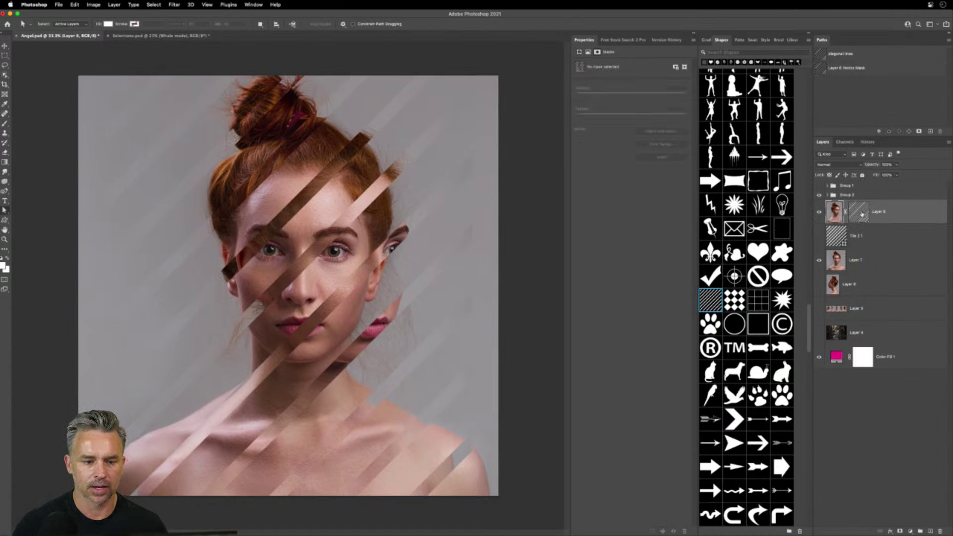
pyautogui.click(819, 238)
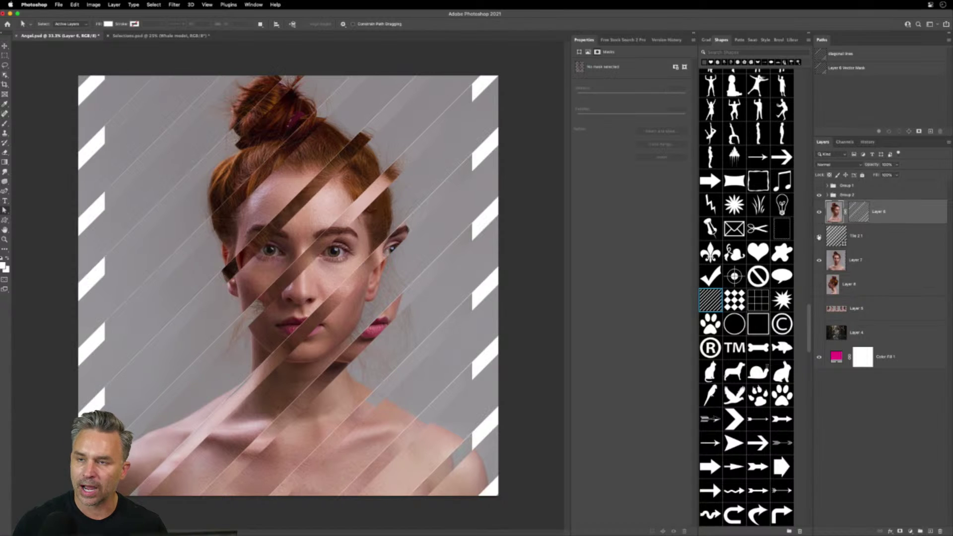
pyautogui.click(819, 238)
# Widen several stripes of the portrait's vector mask unevenly by moving their anchor points, converting the live shape to a regular path, and hide the outlines
pyautogui.click(859, 213)
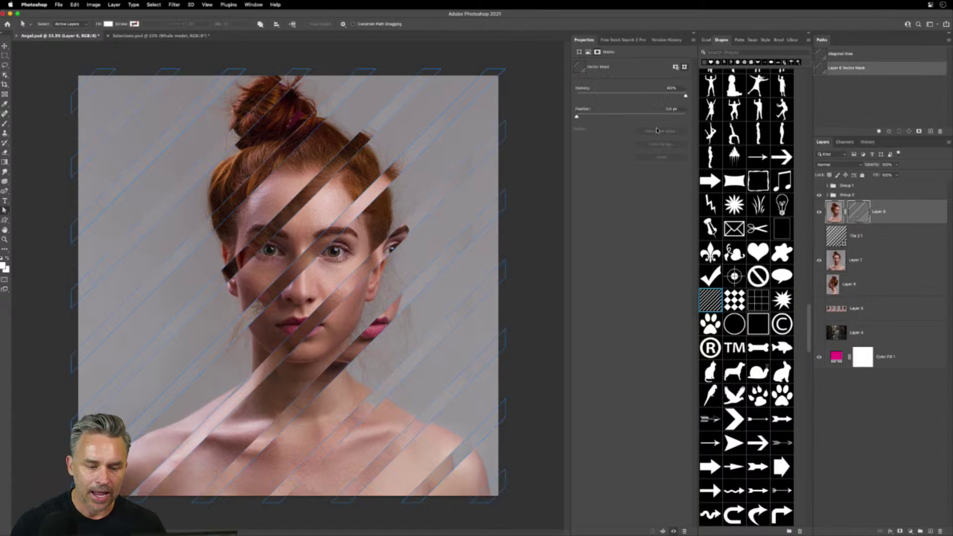
pyautogui.click(509, 122)
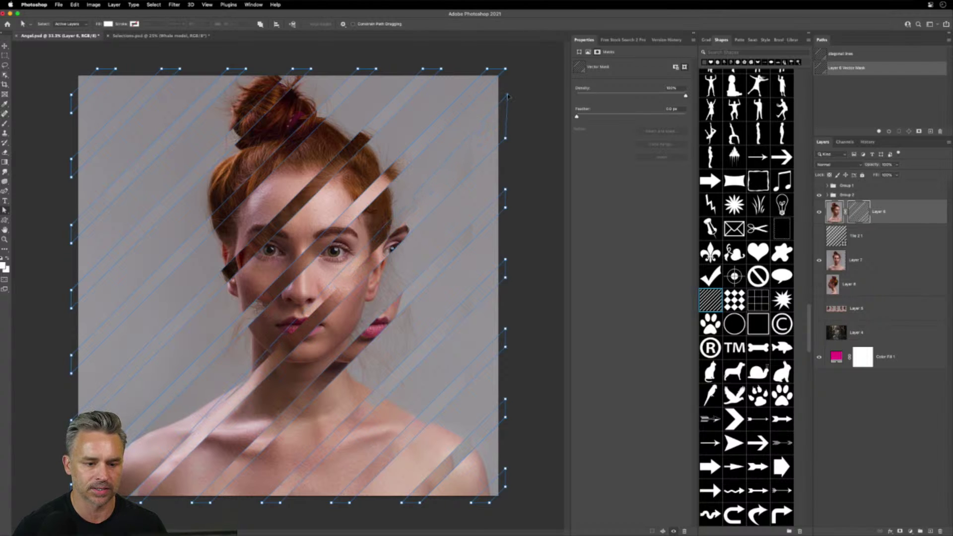
pyautogui.moveTo(507, 95); pyautogui.dragTo(506, 95)
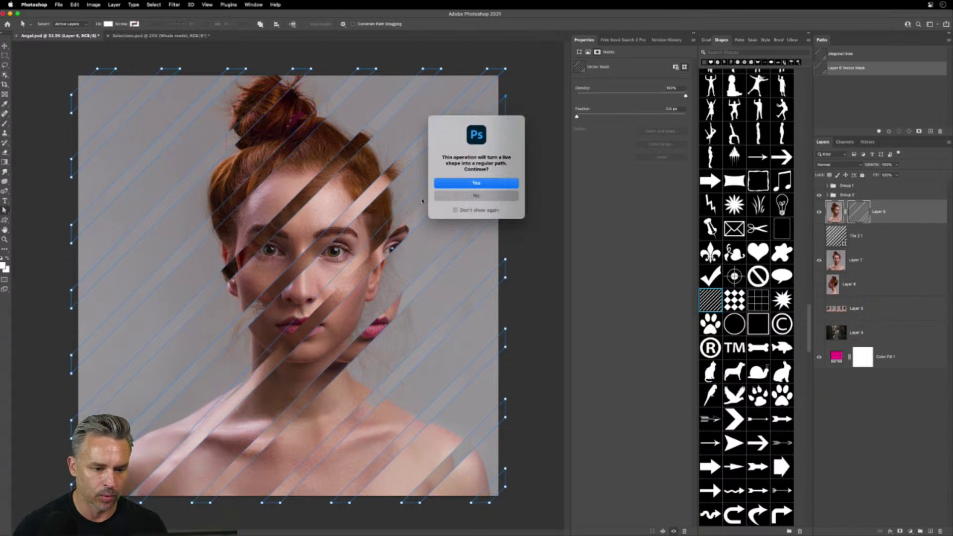
pyautogui.click(461, 184)
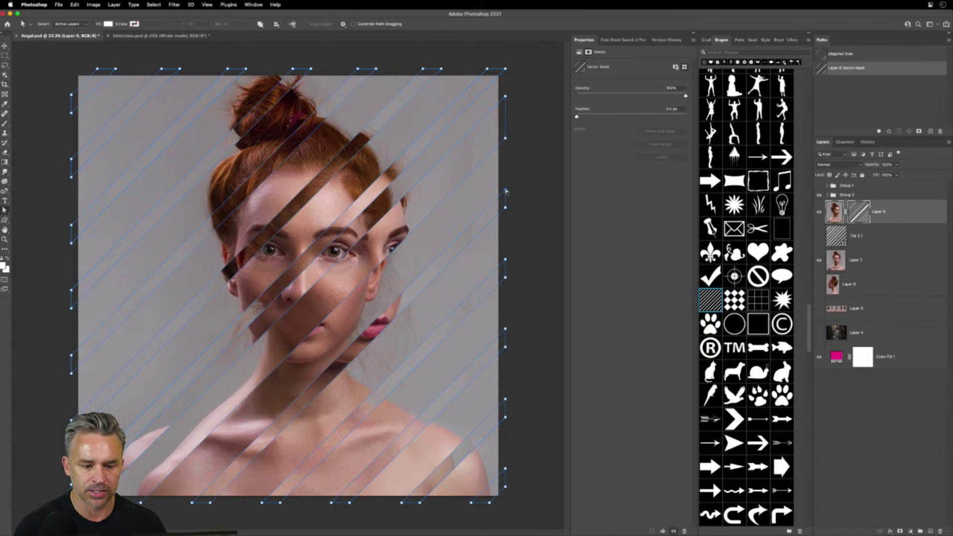
pyautogui.moveTo(506, 190); pyautogui.dragTo(506, 166)
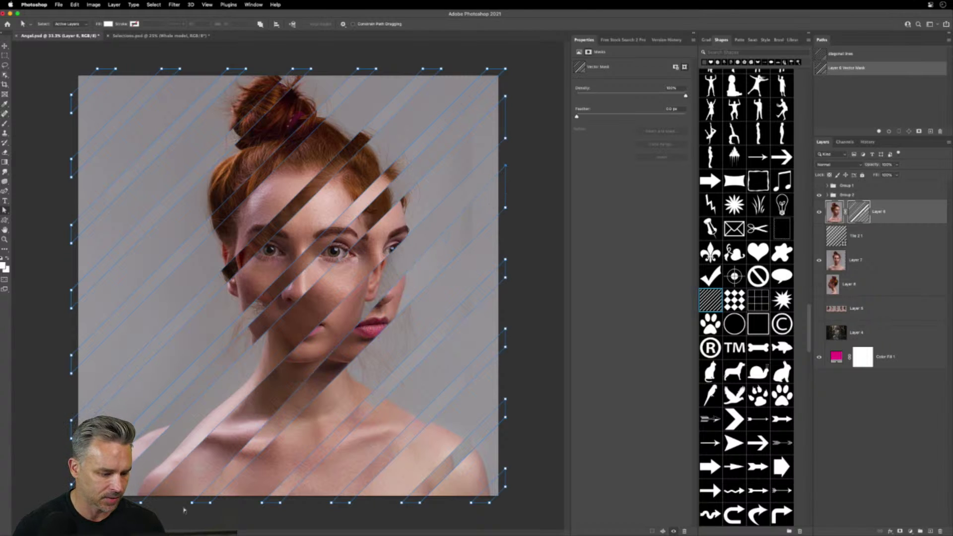
pyautogui.moveTo(192, 503); pyautogui.dragTo(170, 503)
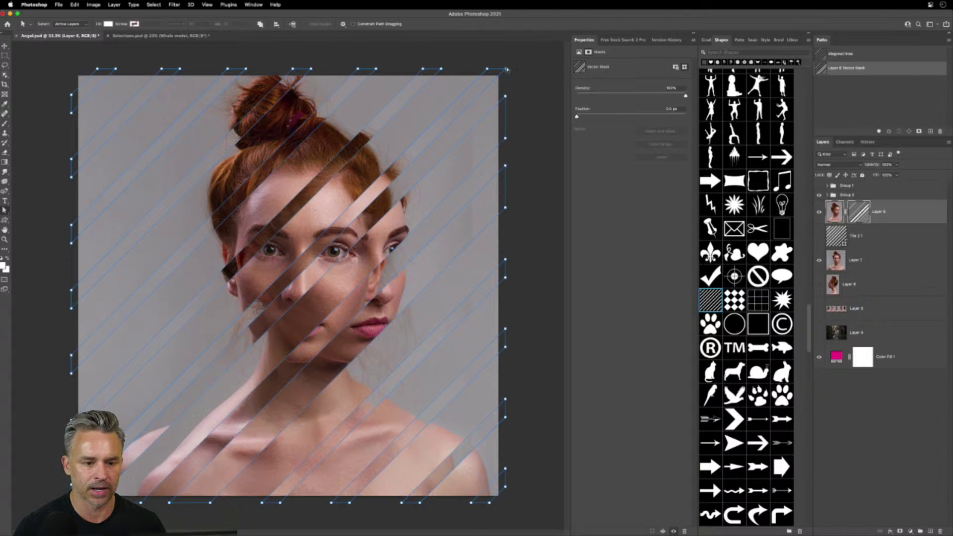
pyautogui.moveTo(486, 70); pyautogui.dragTo(470, 69)
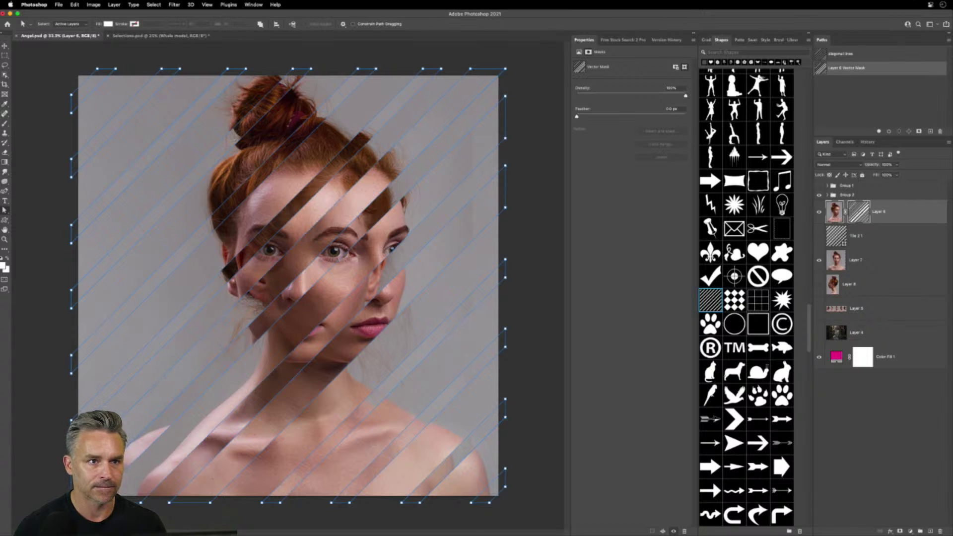
pyautogui.press('super+shift+h')
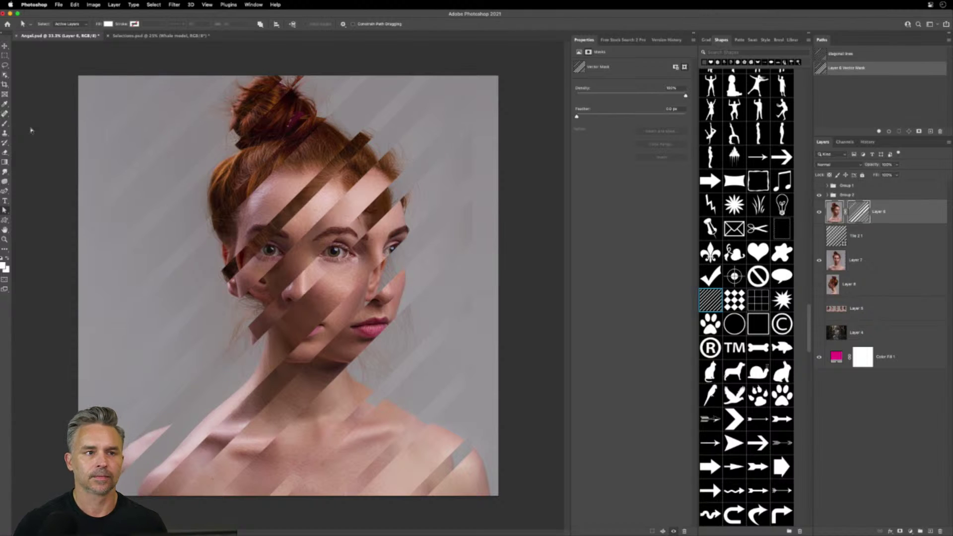
pyautogui.press('super+plus')
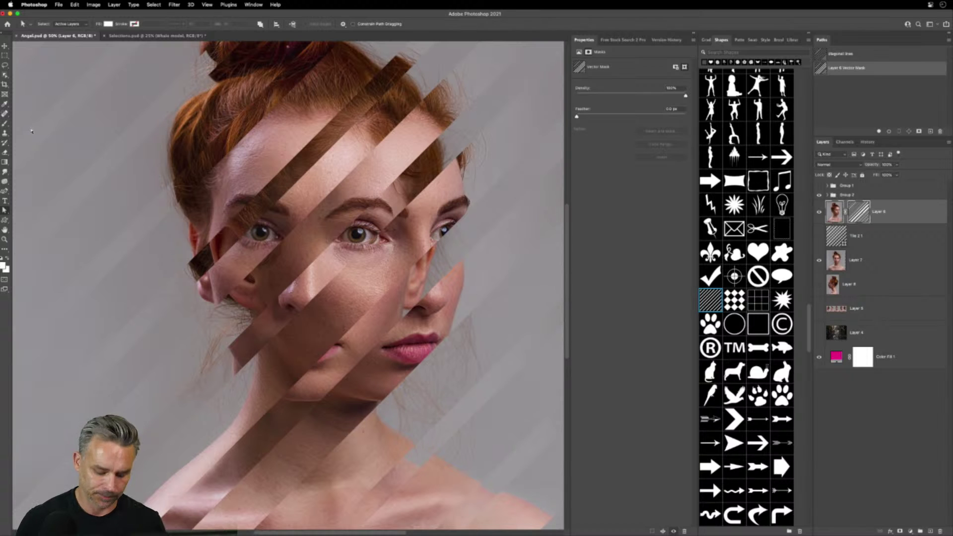
pyautogui.press('super+minus')
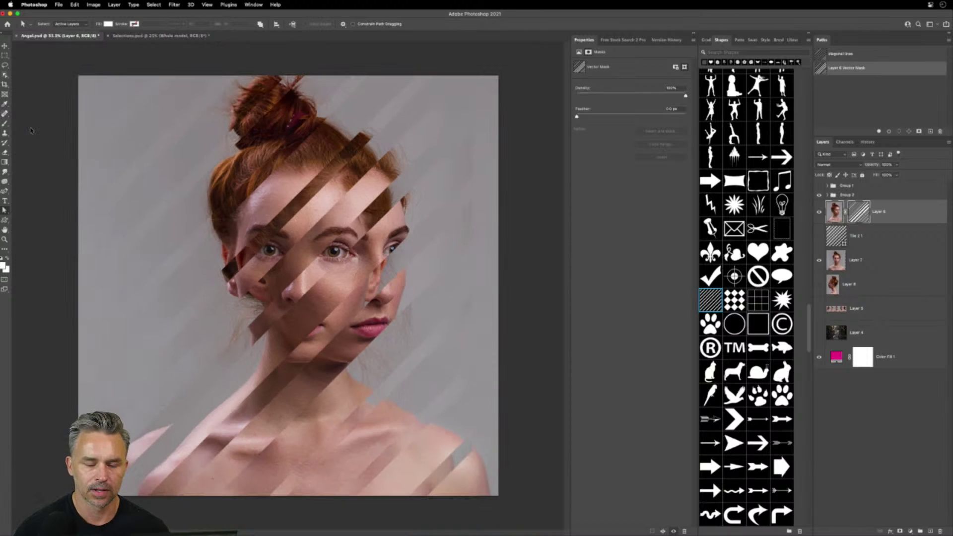
pyautogui.press('super+plus')
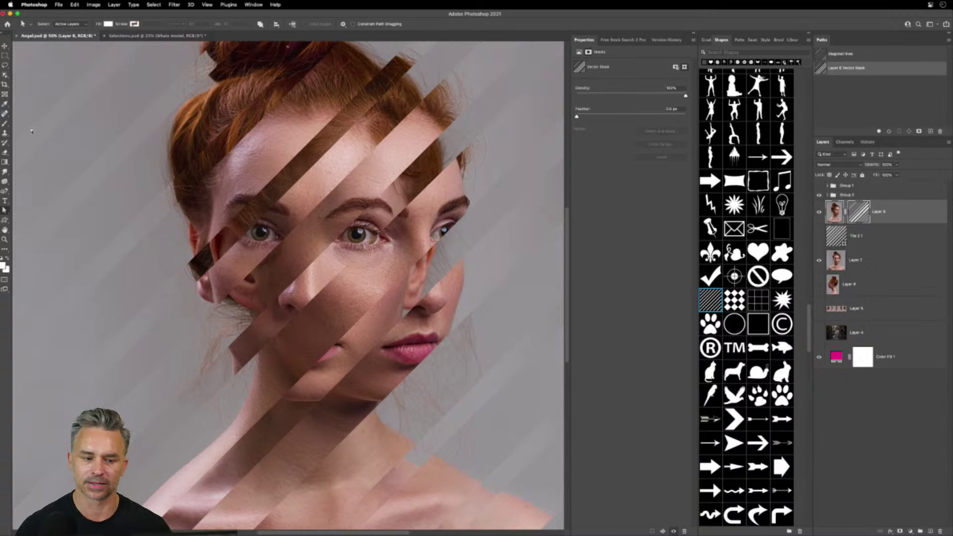
pyautogui.press('super+minus')
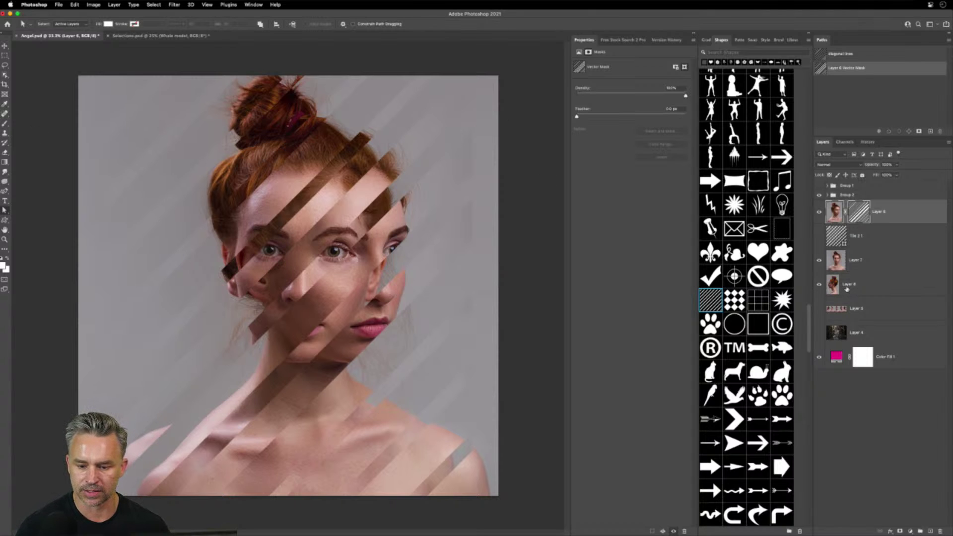
# Place the profile portrait directly above the striped three-quarter portrait, flipped horizontally, and clip it to that layer
pyautogui.moveTo(847, 290); pyautogui.dragTo(844, 206)
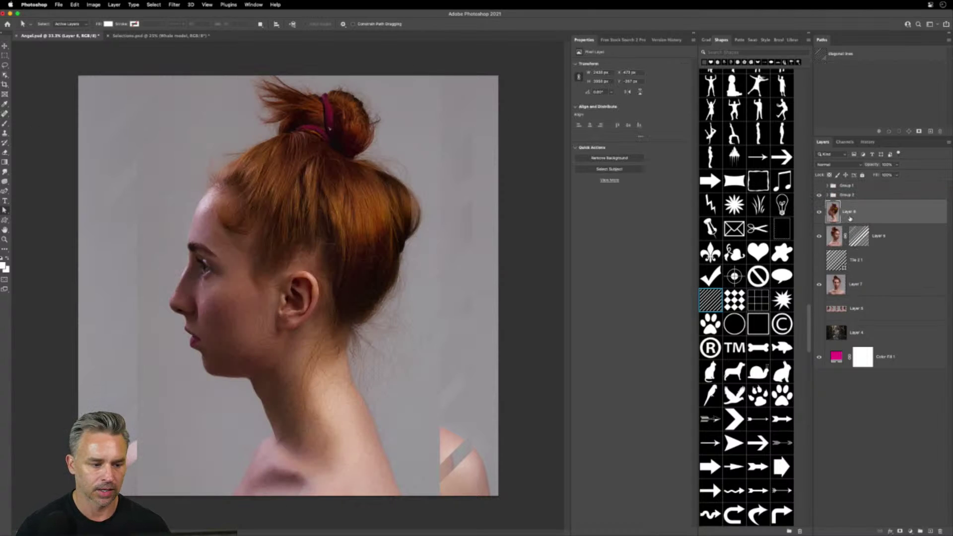
pyautogui.press('super+t')
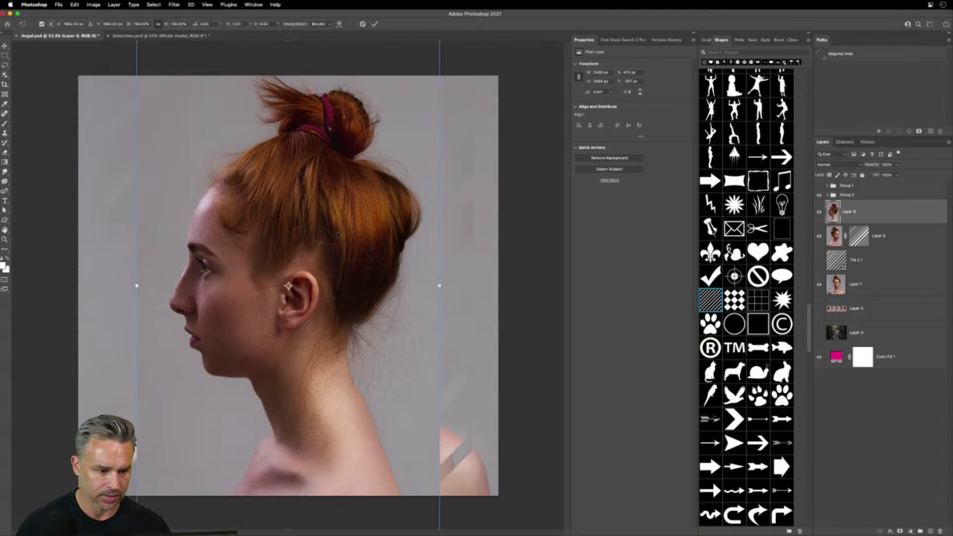
pyautogui.rightClick(340, 233)
pyautogui.click(361, 407)
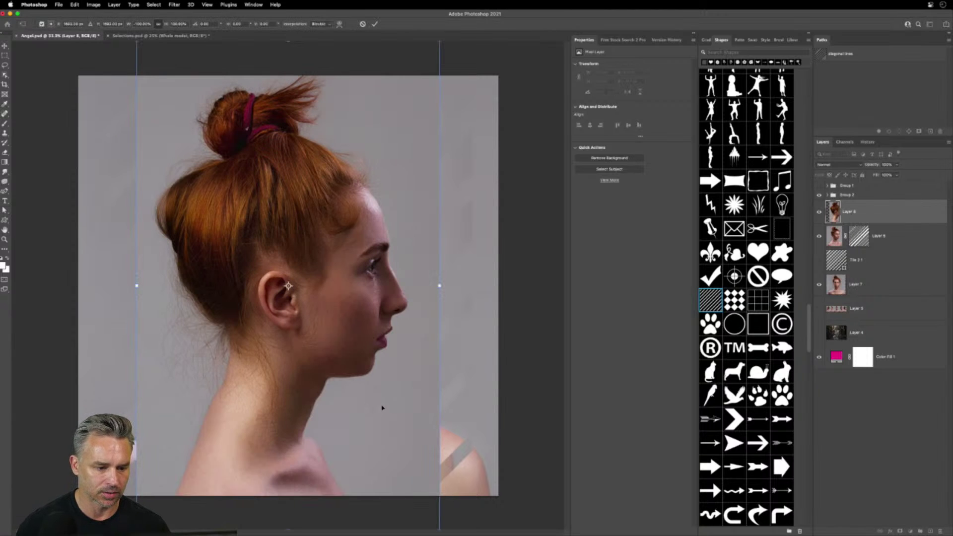
pyautogui.press('Return')
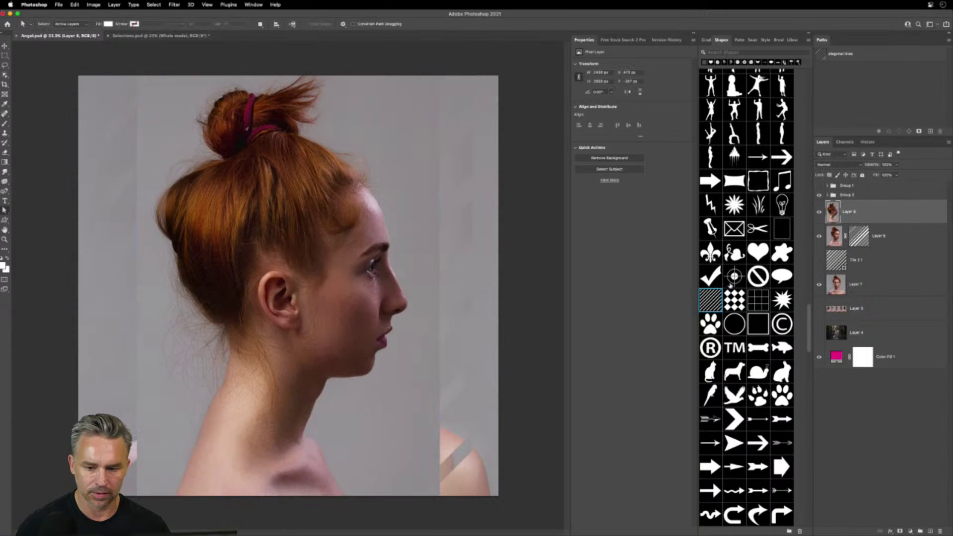
pyautogui.keyDown('alt'); pyautogui.click(878, 225); pyautogui.keyUp('alt')
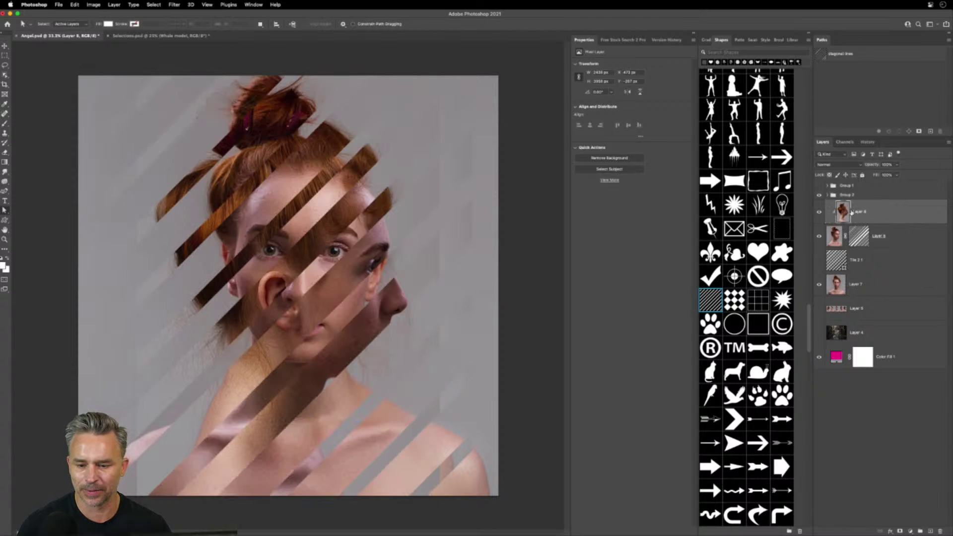
# Add a layer mask to the clipped profile portrait and paint it black with an enlarged brush along the image's right background edge
pyautogui.click(900, 531)
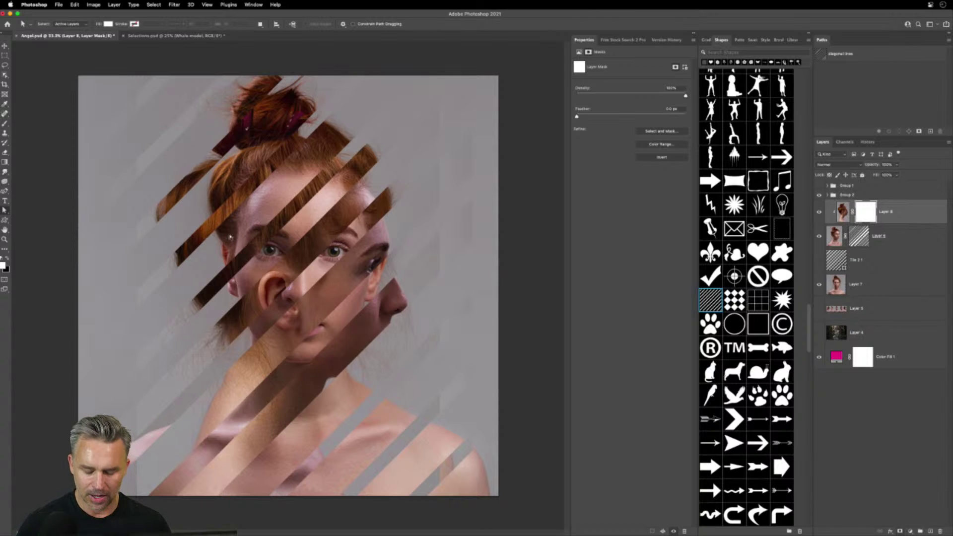
pyautogui.press('b')
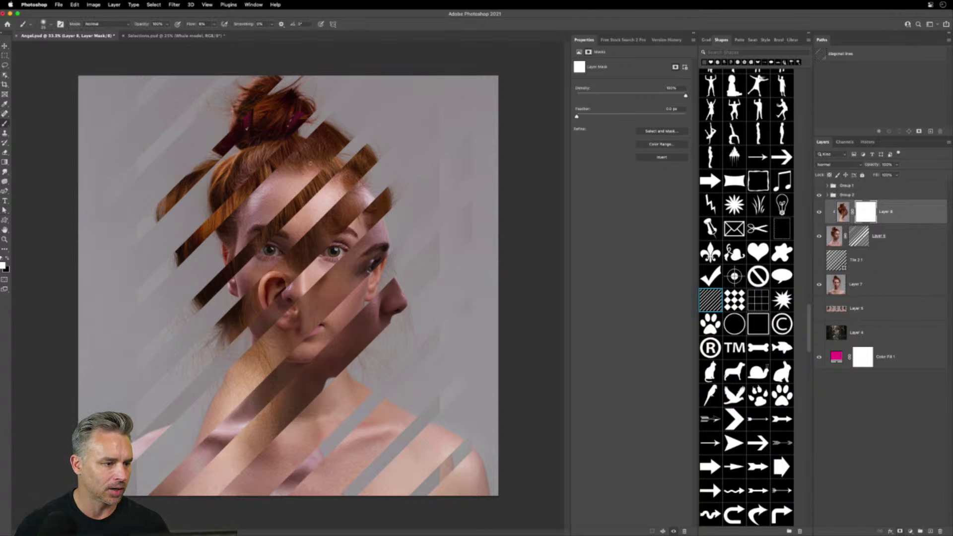
pyautogui.press(']')
pyautogui.press(']')
pyautogui.press(']')
pyautogui.press(']')
pyautogui.press(']')
pyautogui.press(']')
pyautogui.press(']')
pyautogui.press(']')
pyautogui.press(']')
pyautogui.press(']')
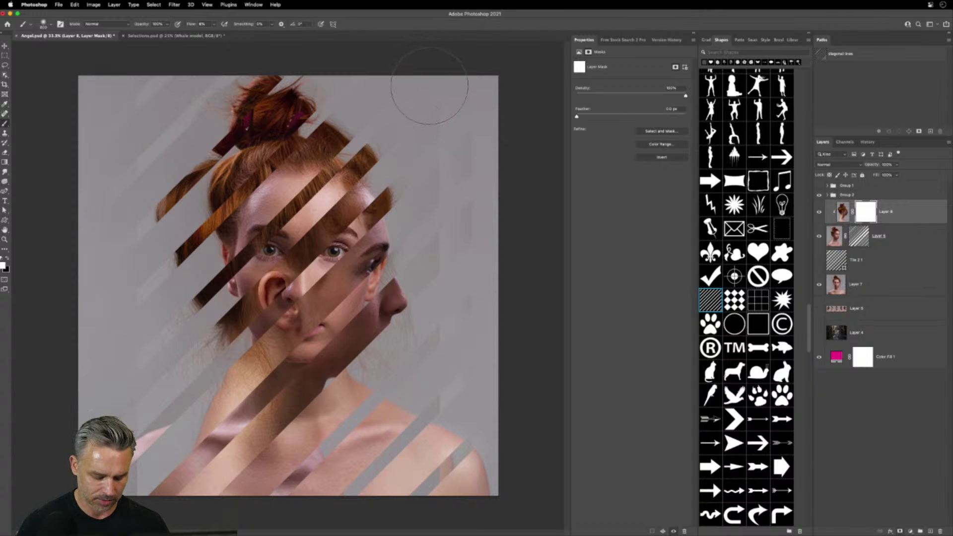
pyautogui.press('x')
pyautogui.moveTo(447, 85); pyautogui.dragTo(450, 346)
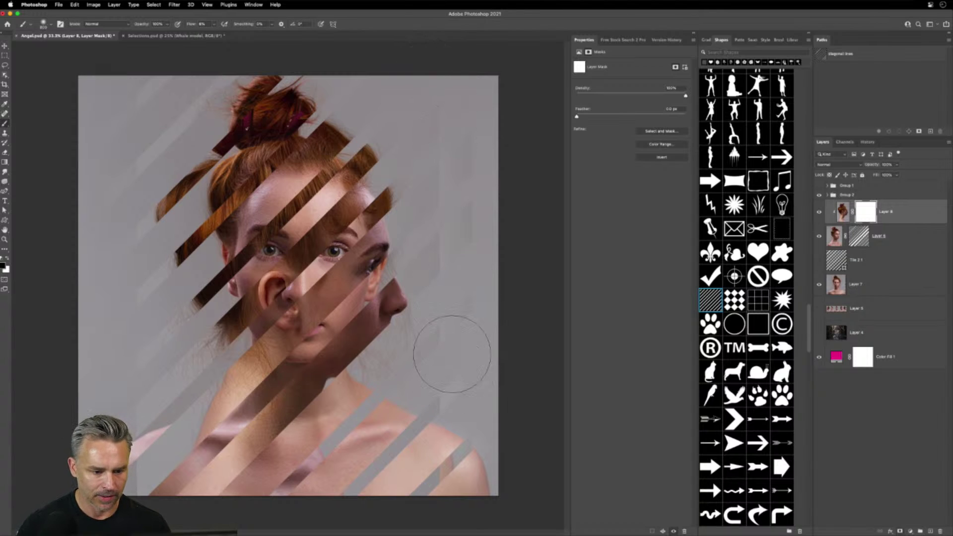
# Compare the composite with the striped three-quarter portrait hidden and with the clipped profile hidden, and show both again
pyautogui.click(819, 237)
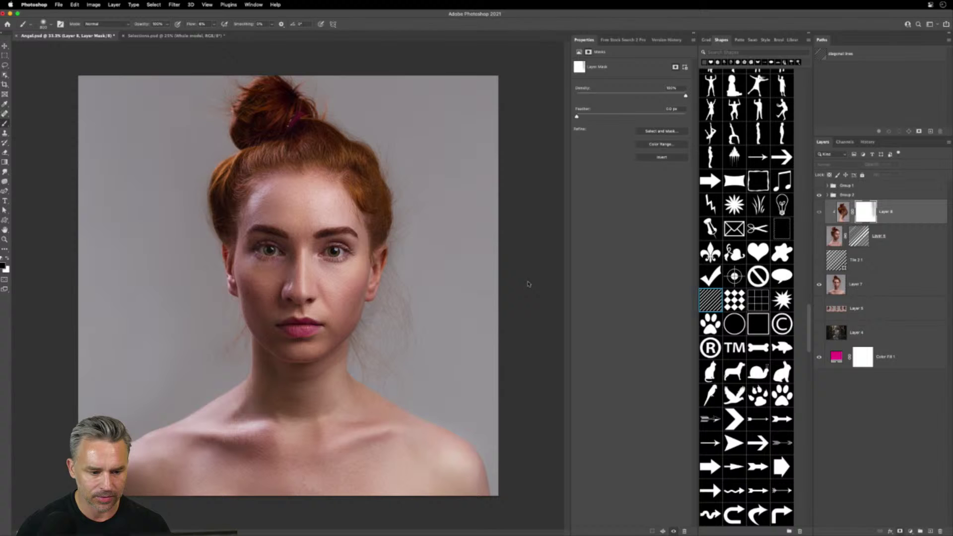
pyautogui.click(819, 236)
pyautogui.click(819, 213)
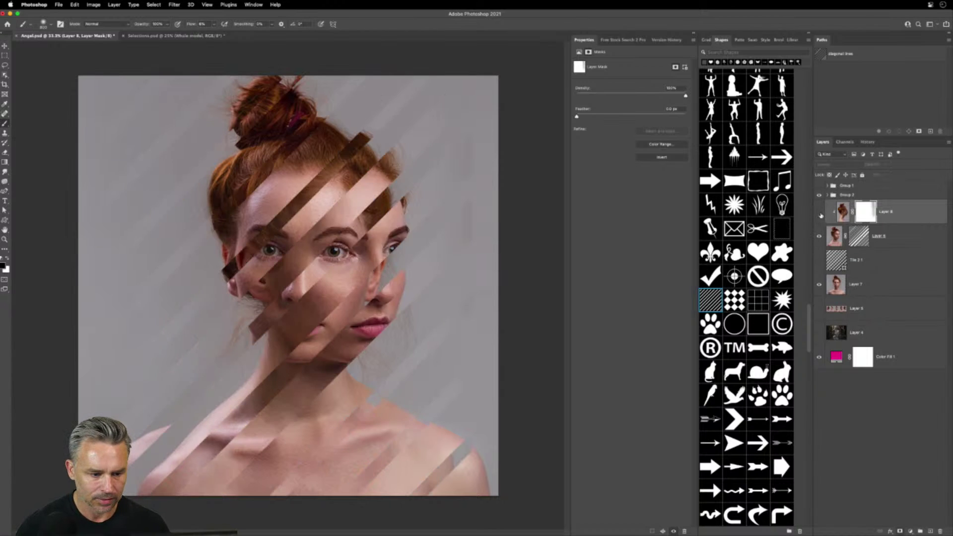
pyautogui.click(820, 213)
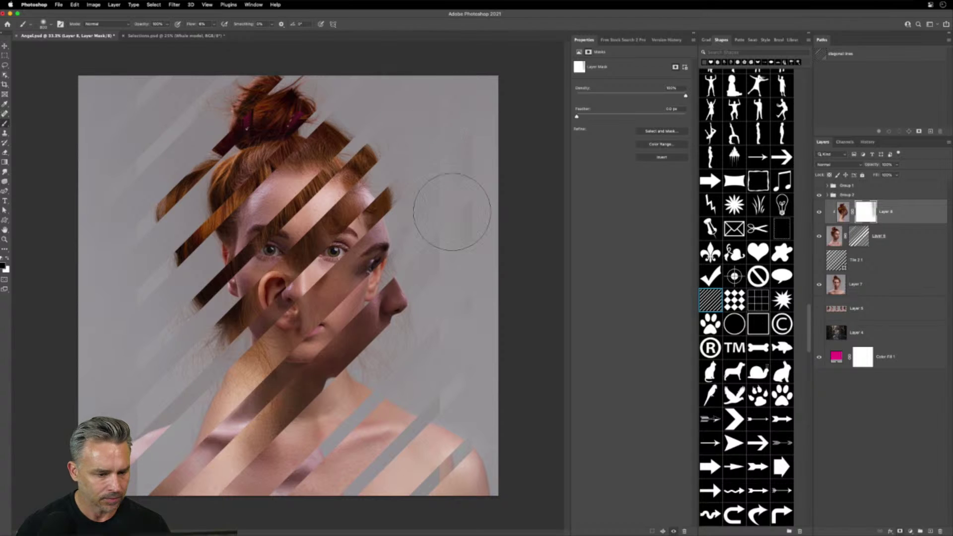
# Set the brush flow to 84% and paint more black on the profile's layer mask to hide its right background edge
pyautogui.moveTo(456, 278)
pyautogui.mouseDown()
pyautogui.moveTo(453, 135)
pyautogui.moveTo(452, 321)
pyautogui.moveTo(443, 95)
pyautogui.moveTo(427, 95)
pyautogui.moveTo(467, 312)
pyautogui.moveTo(417, 134)
pyautogui.mouseUp()
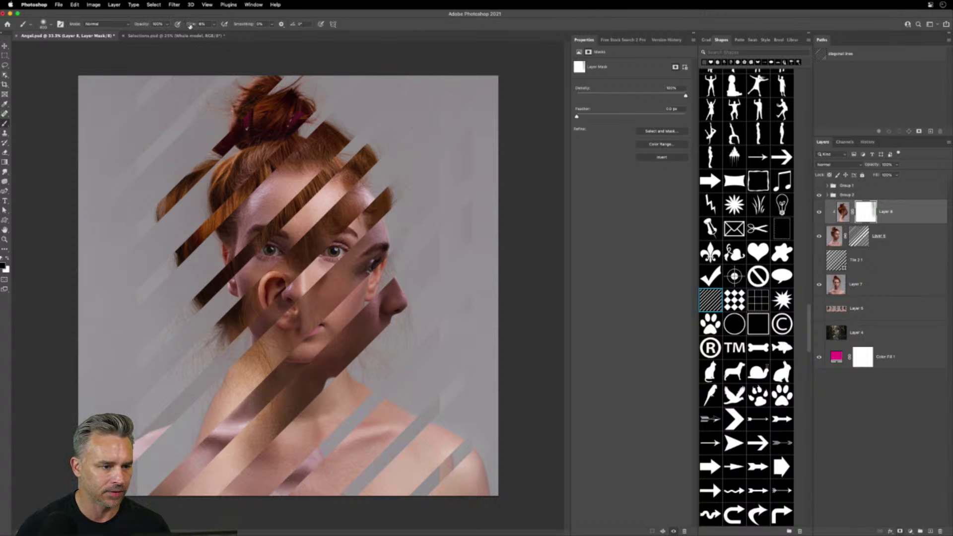
pyautogui.moveTo(190, 24); pyautogui.dragTo(204, 24)
pyautogui.moveTo(437, 92)
pyautogui.mouseDown()
pyautogui.moveTo(451, 131)
pyautogui.moveTo(449, 388)
pyautogui.moveTo(456, 123)
pyautogui.moveTo(457, 174)
pyautogui.mouseUp()
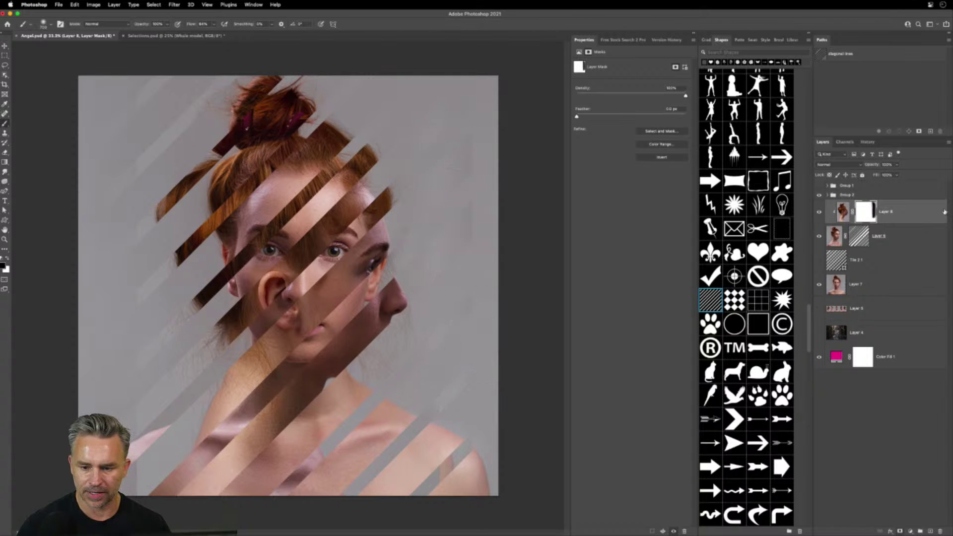
# Add a layer mask to the striped three-quarter portrait and paint black along both sides, keeping the clipped profile hidden only while painting
pyautogui.click(913, 237)
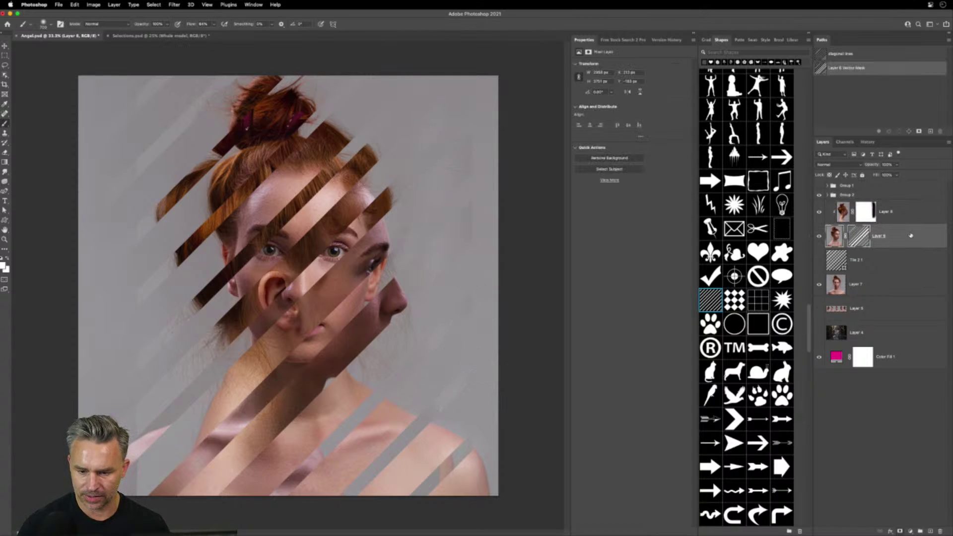
pyautogui.click(817, 218)
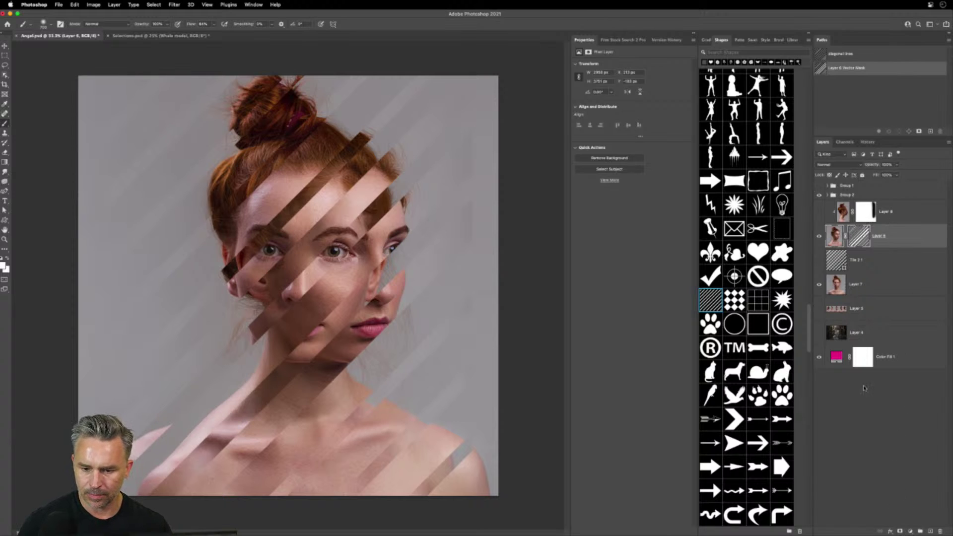
pyautogui.click(900, 531)
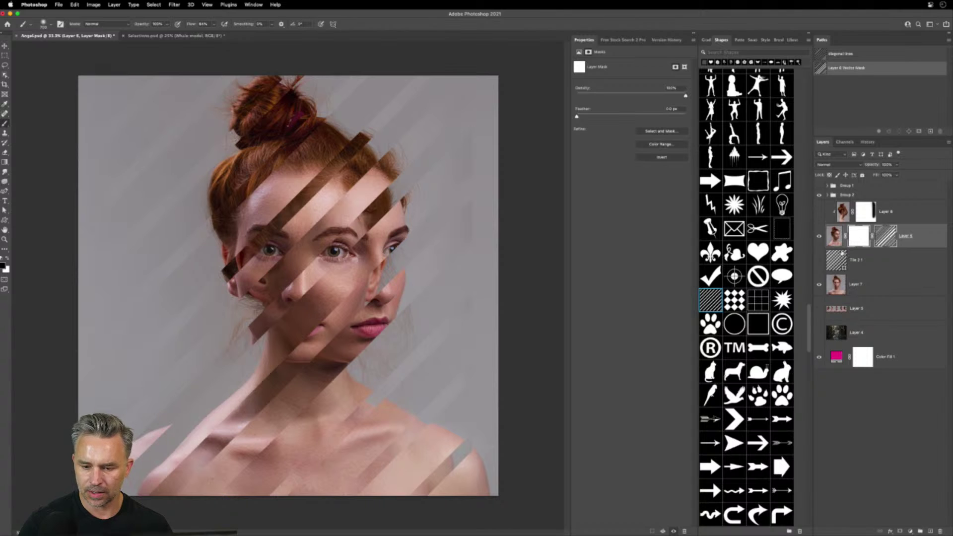
pyautogui.click(856, 236)
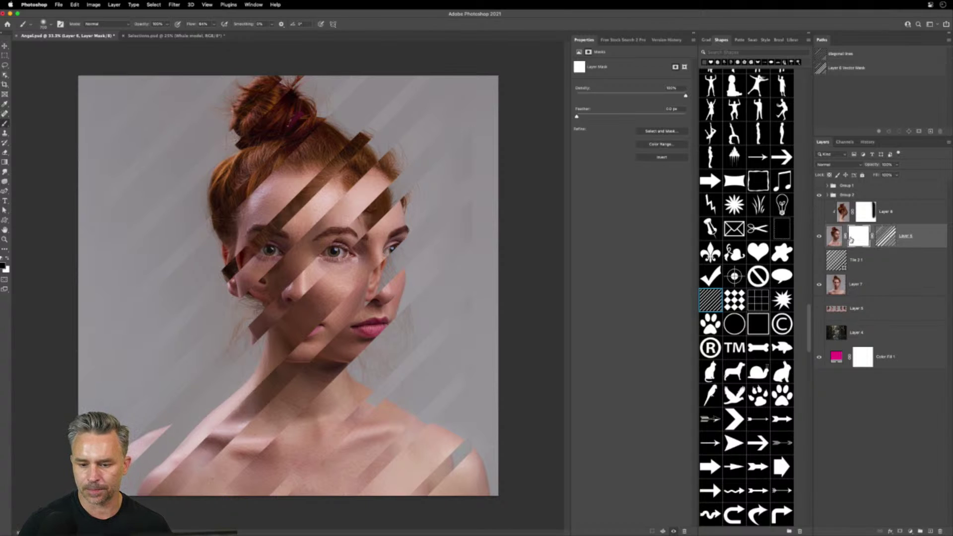
pyautogui.moveTo(415, 138)
pyautogui.mouseDown()
pyautogui.moveTo(472, 180)
pyautogui.moveTo(461, 392)
pyautogui.mouseUp()
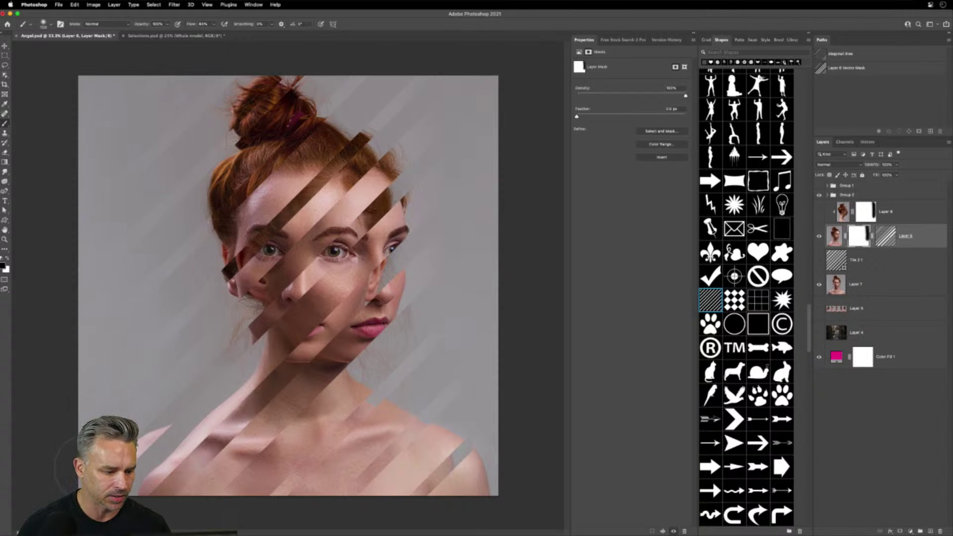
pyautogui.moveTo(74, 464); pyautogui.dragTo(46, 329)
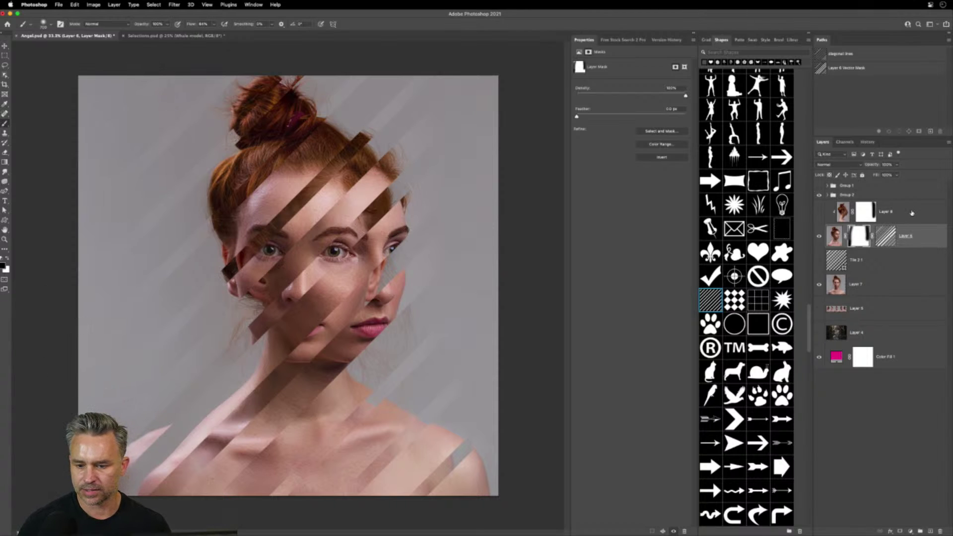
pyautogui.click(819, 214)
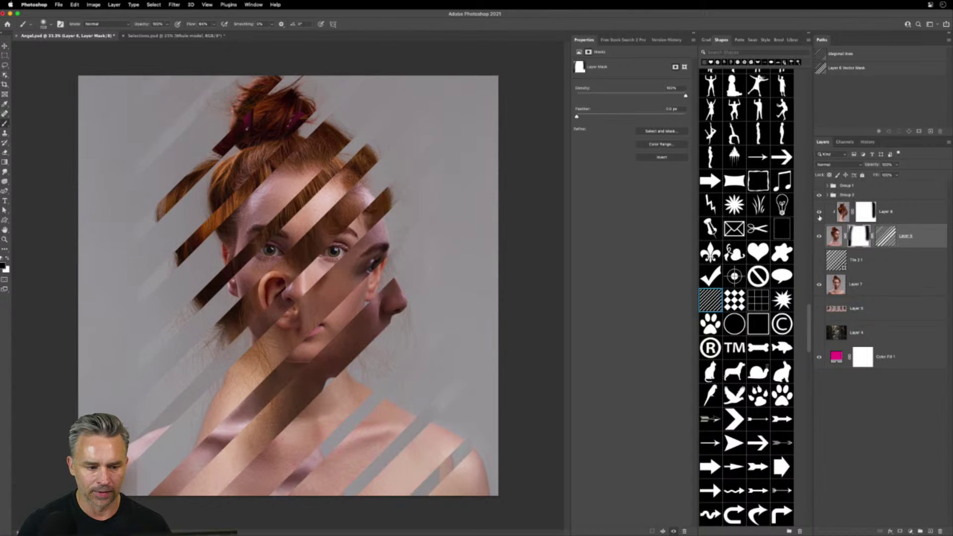
# Move the clipped profile portrait to the right and slightly up within the stripes
pyautogui.click(864, 213)
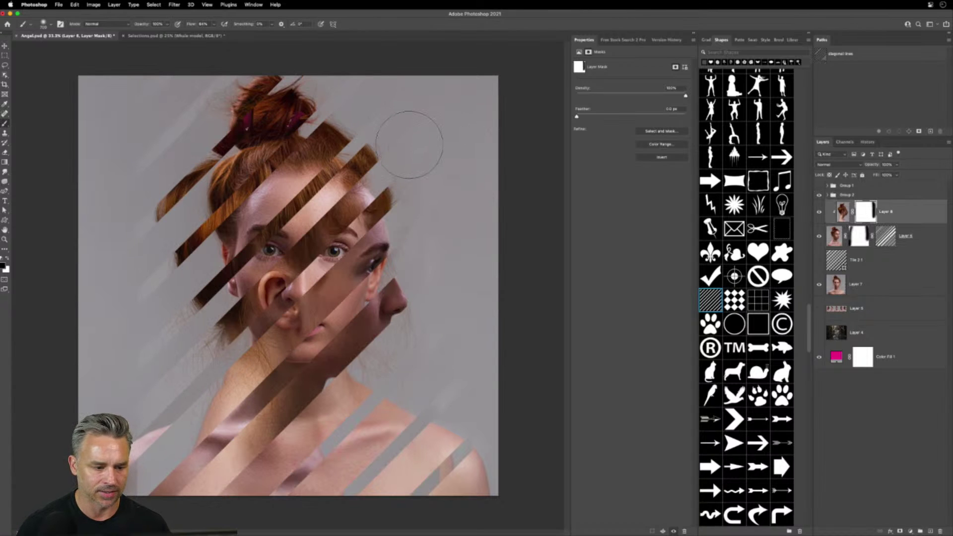
pyautogui.press('v')
pyautogui.moveTo(289, 214); pyautogui.dragTo(378, 200)
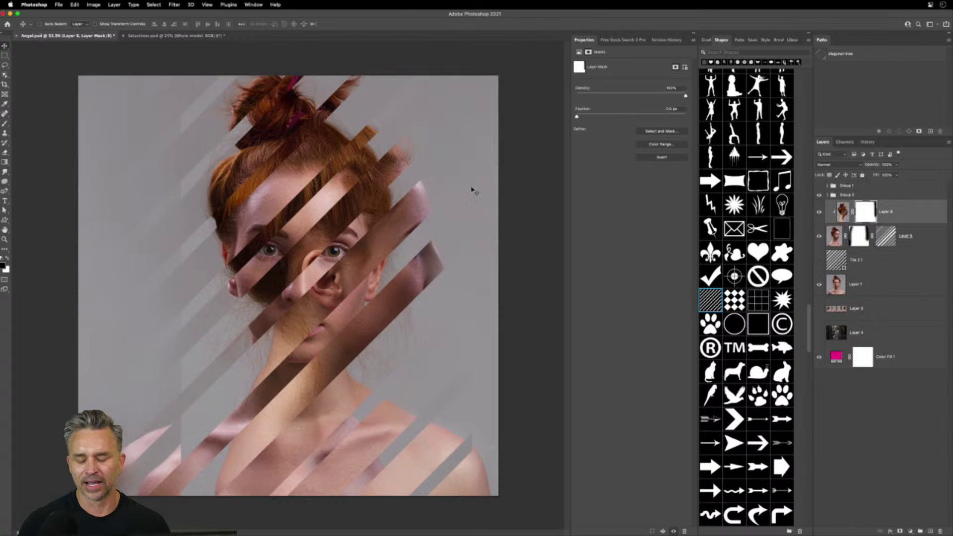
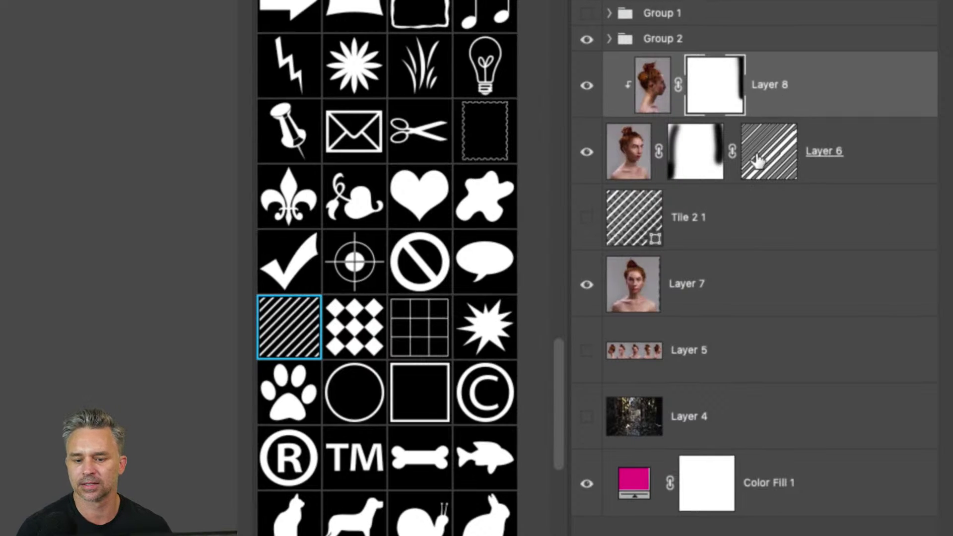
# Review the three-quarter portrait's vector mask, image and layer mask separately, with the clipped profile portrait hidden
pyautogui.click(757, 160)
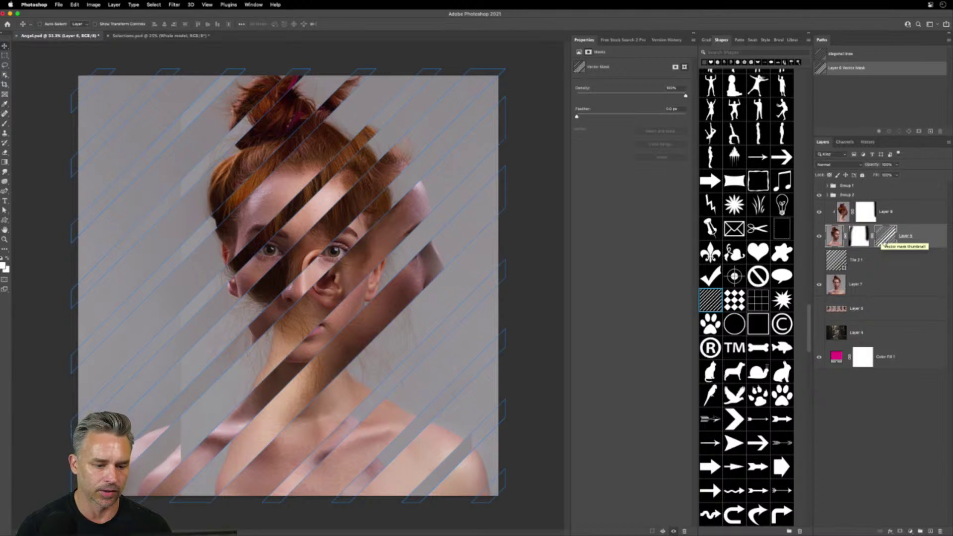
pyautogui.click(843, 211)
pyautogui.click(820, 212)
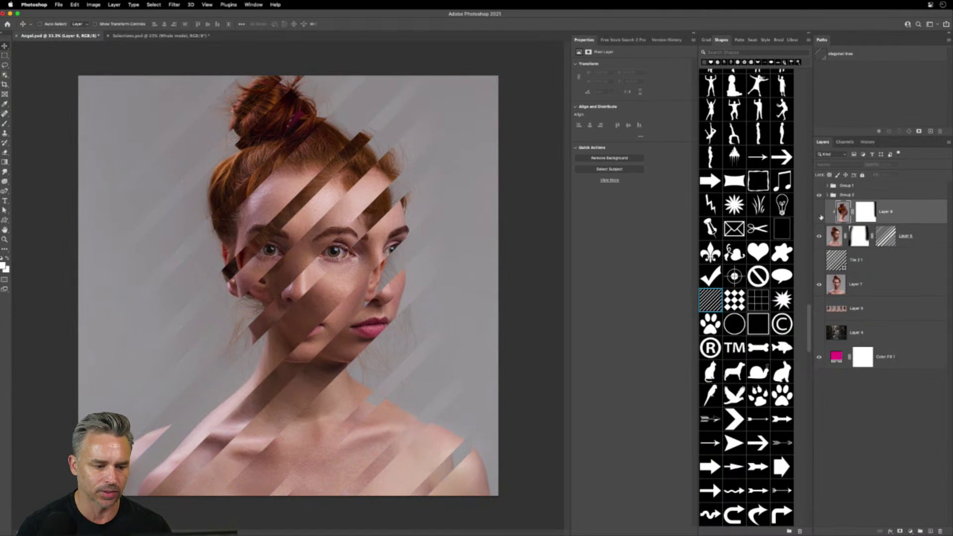
pyautogui.click(834, 237)
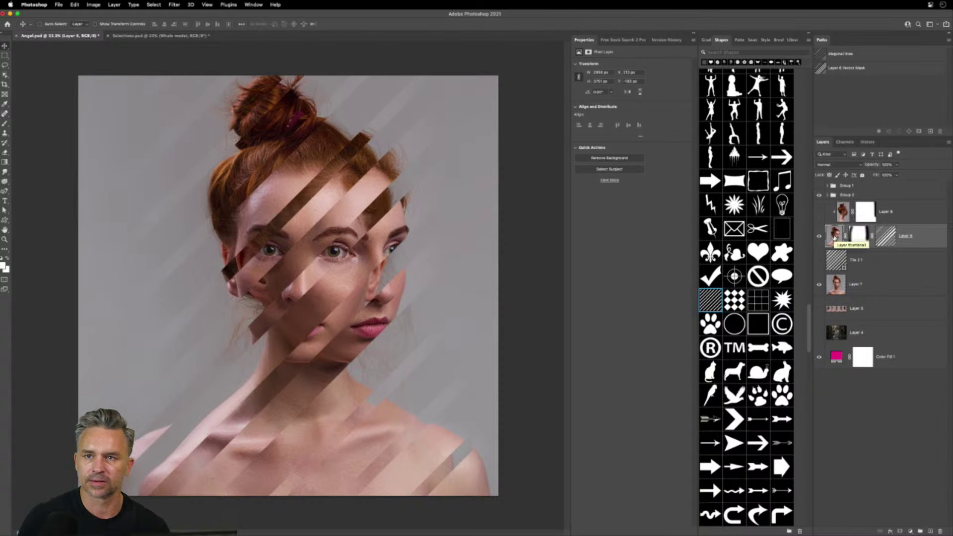
pyautogui.click(860, 238)
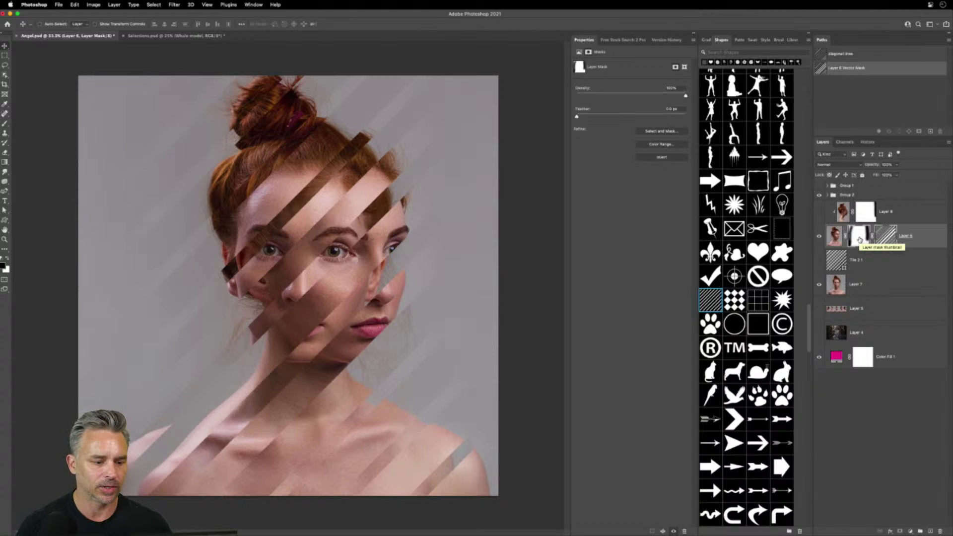
# Switch to the Selections.psd document, hide the Quiraing mountains layer, and move the whale image slightly up and right over the forest road
pyautogui.click(160, 37)
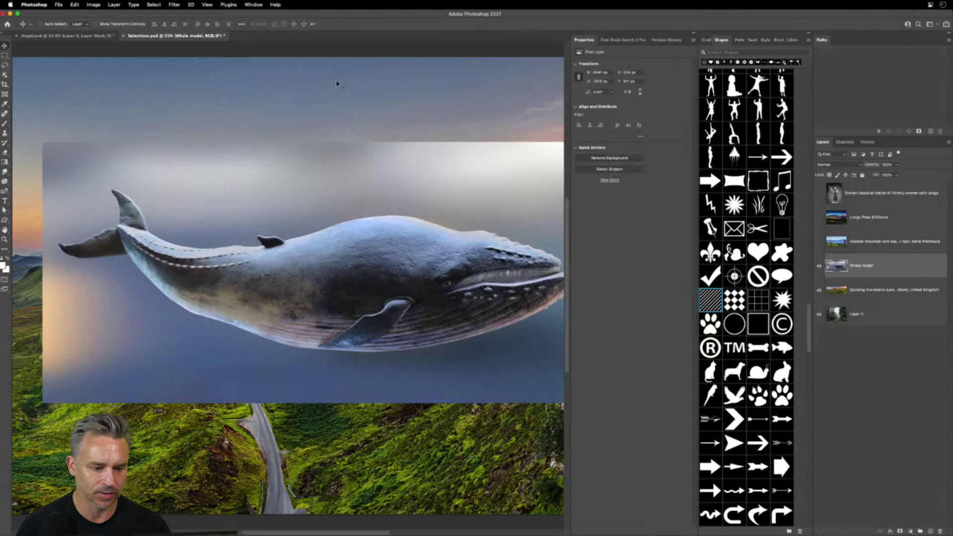
pyautogui.click(694, 34)
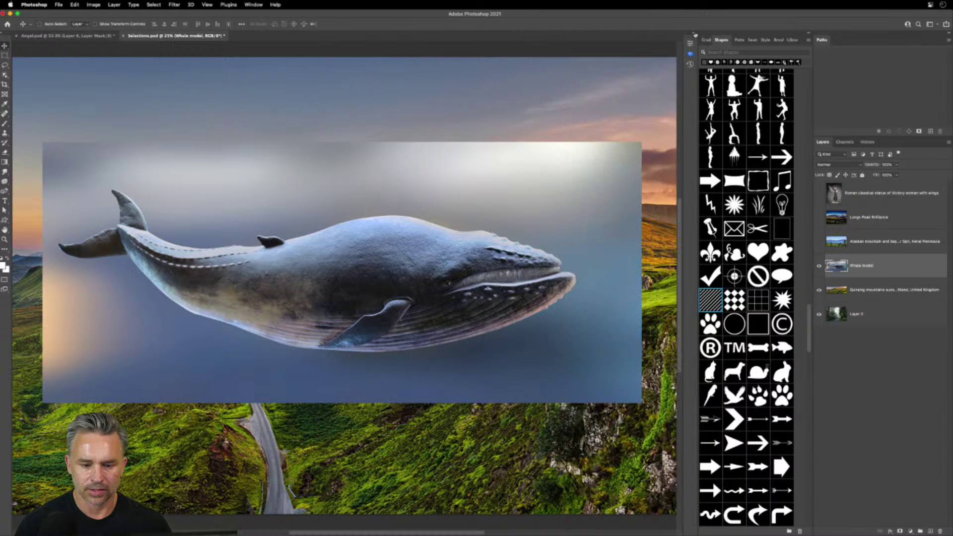
pyautogui.click(819, 290)
pyautogui.moveTo(326, 229)
pyautogui.mouseDown()
pyautogui.moveTo(382, 263)
pyautogui.moveTo(417, 235)
pyautogui.moveTo(322, 262)
pyautogui.moveTo(334, 272)
pyautogui.moveTo(327, 171)
pyautogui.moveTo(322, 219)
pyautogui.mouseUp()
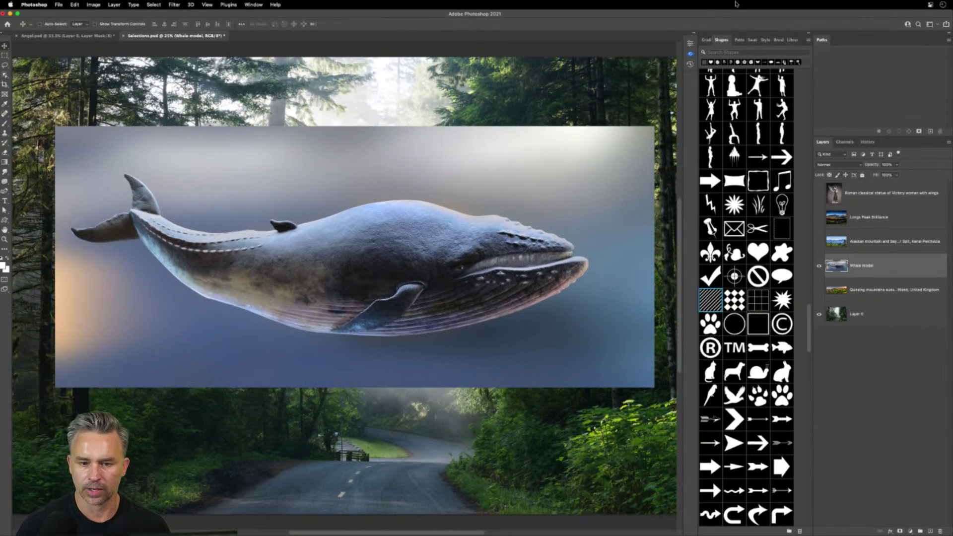
# Mask out the whale layer's background with the Remove Background quick action
pyautogui.click(810, 34)
pyautogui.click(797, 34)
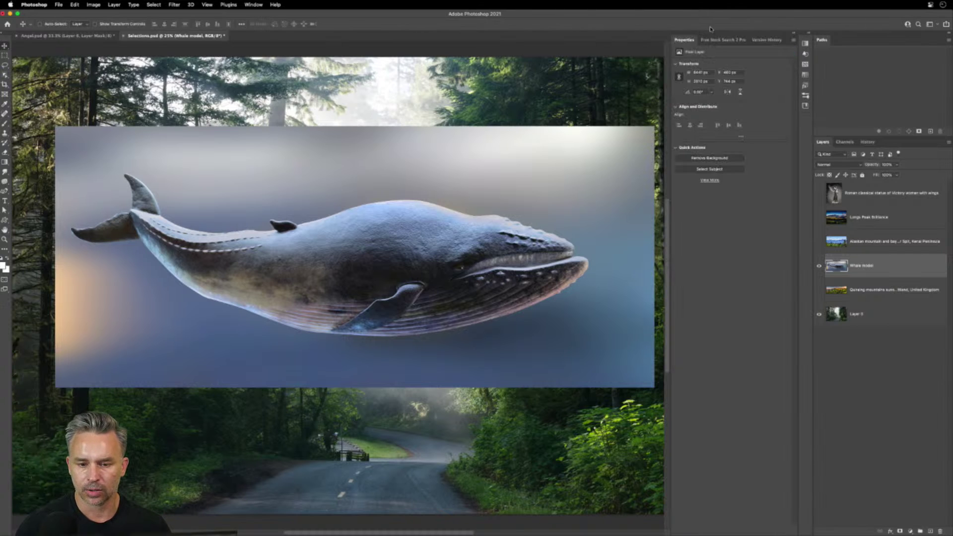
pyautogui.click(710, 158)
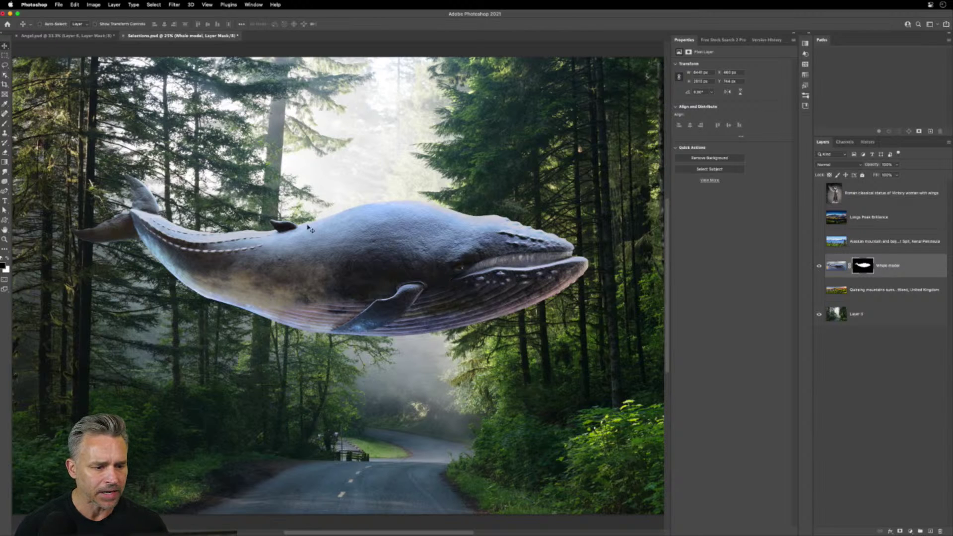
# Move the masked whale up and left over the forest scene, and compare the scene with the whale hidden and shown
pyautogui.moveTo(335, 274); pyautogui.dragTo(279, 241)
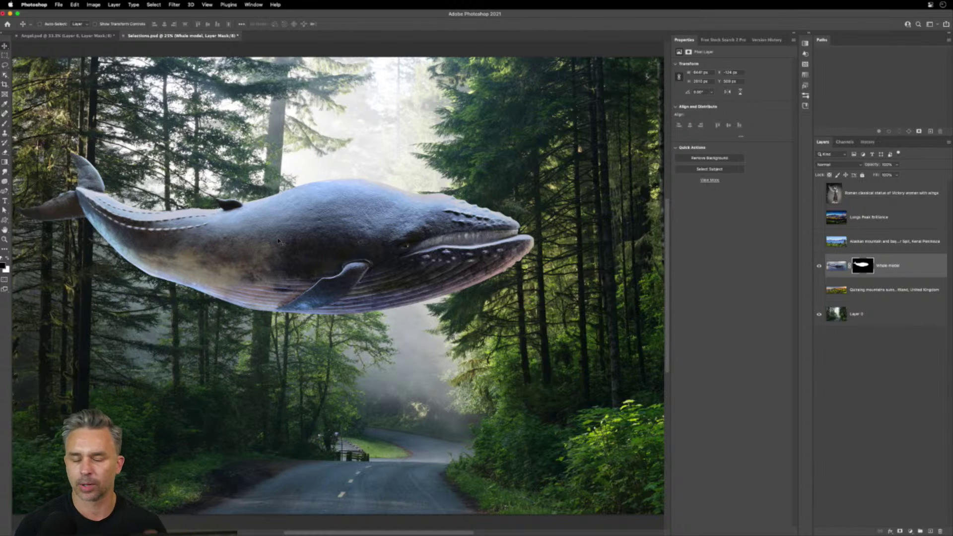
pyautogui.click(819, 267)
pyautogui.click(819, 266)
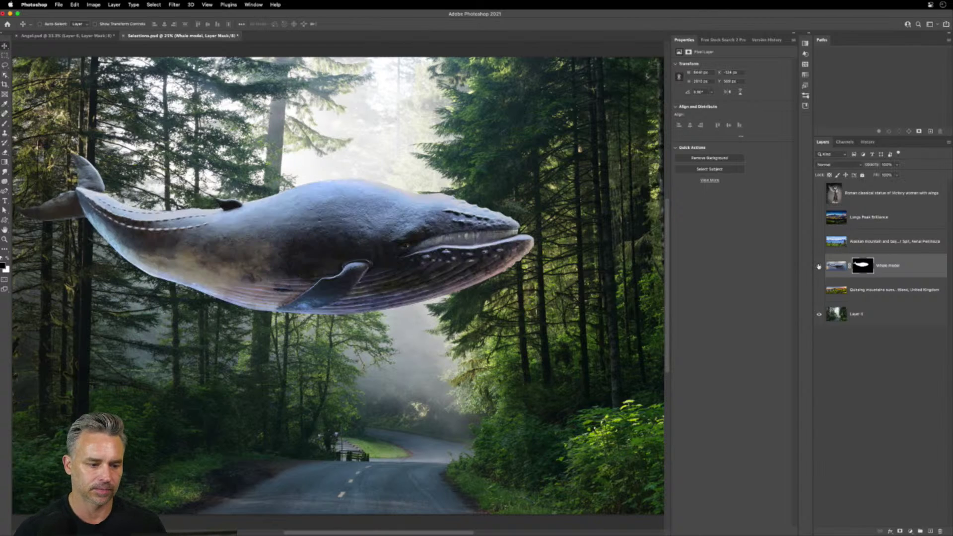
# Rename the bottom forest layer to trees and place a duplicate of it directly above the whale layer
pyautogui.click(838, 318)
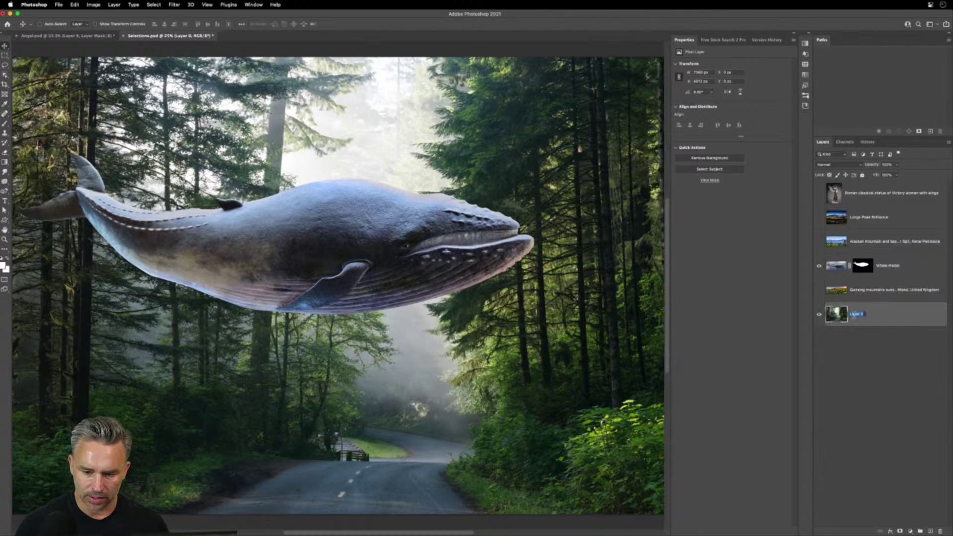
pyautogui.press('BackSpace')
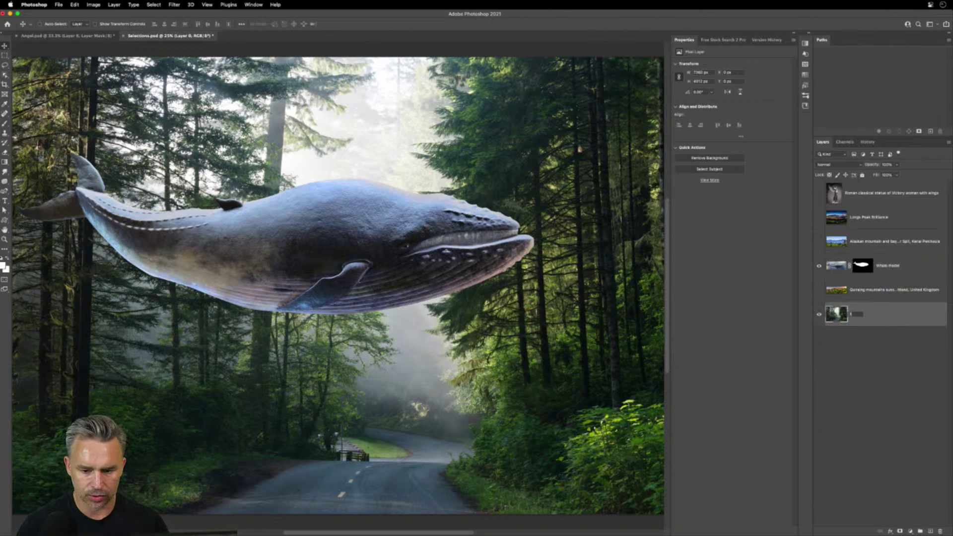
pyautogui.write('trees')
pyautogui.press('Return')
pyautogui.press('super+j')
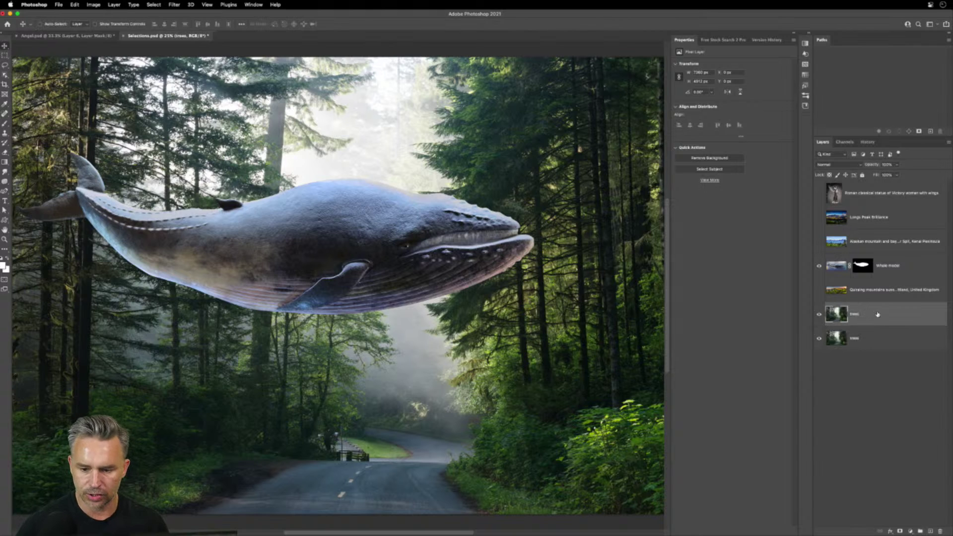
pyautogui.moveTo(879, 314); pyautogui.dragTo(875, 264)
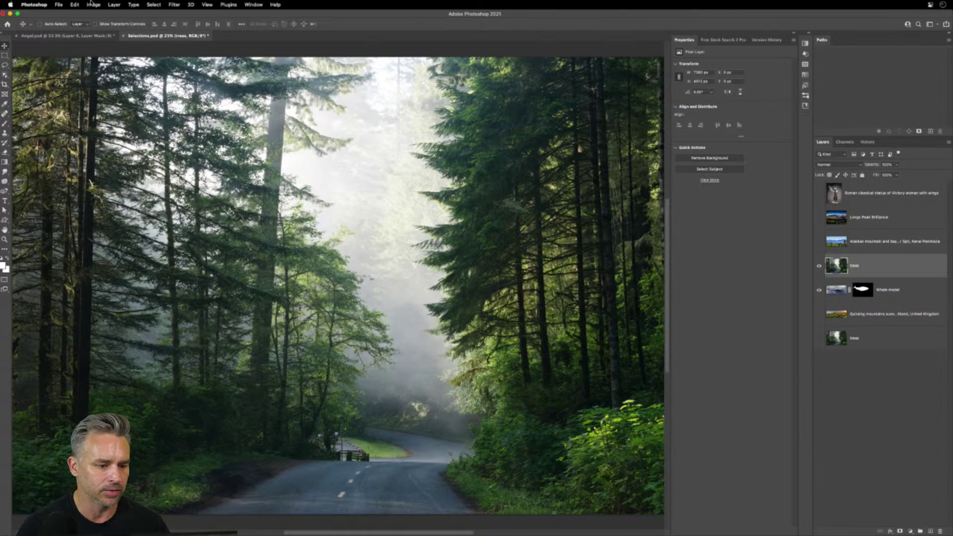
# Start a Color Range selection on the upper trees layer and sample the bright mist between the trees
pyautogui.click(175, 4)
pyautogui.moveTo(149, 4)
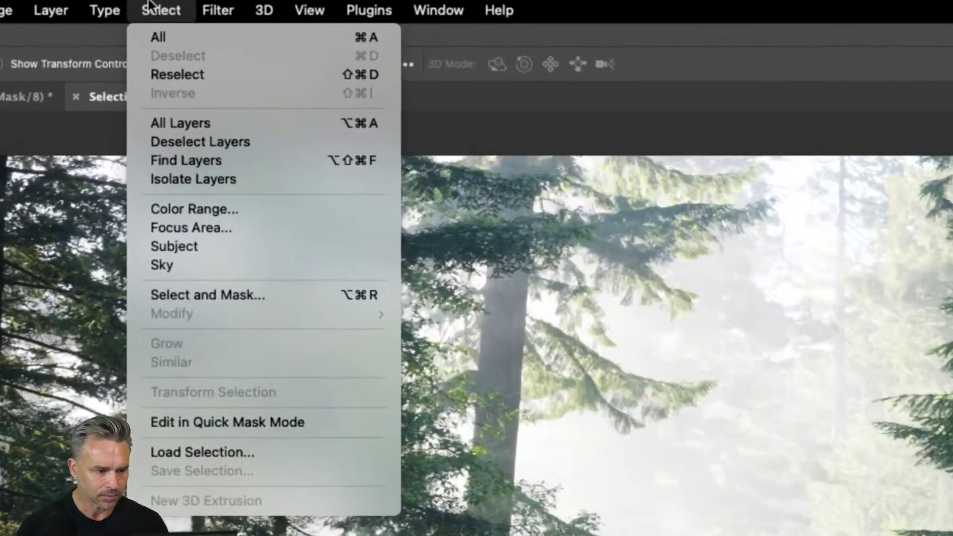
pyautogui.click(209, 214)
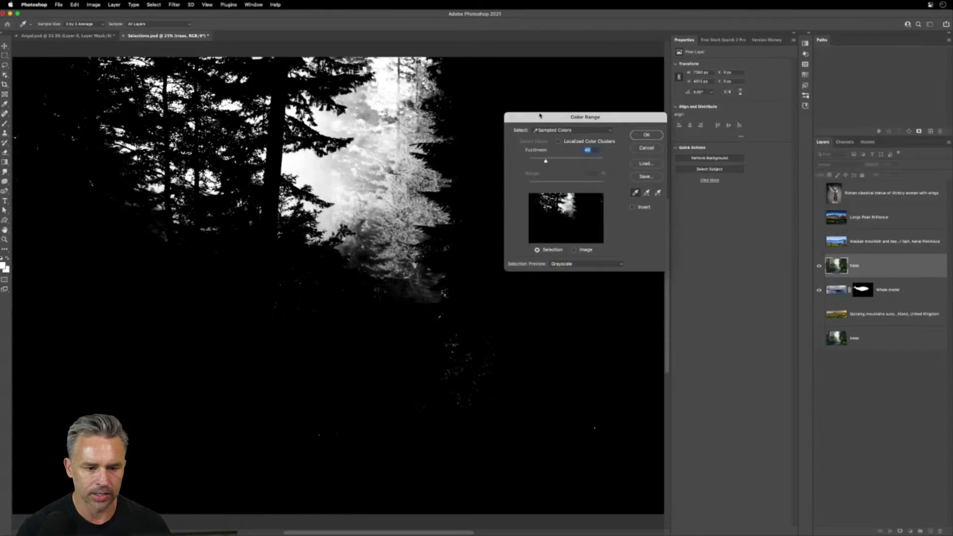
pyautogui.moveTo(540, 116); pyautogui.dragTo(452, 109)
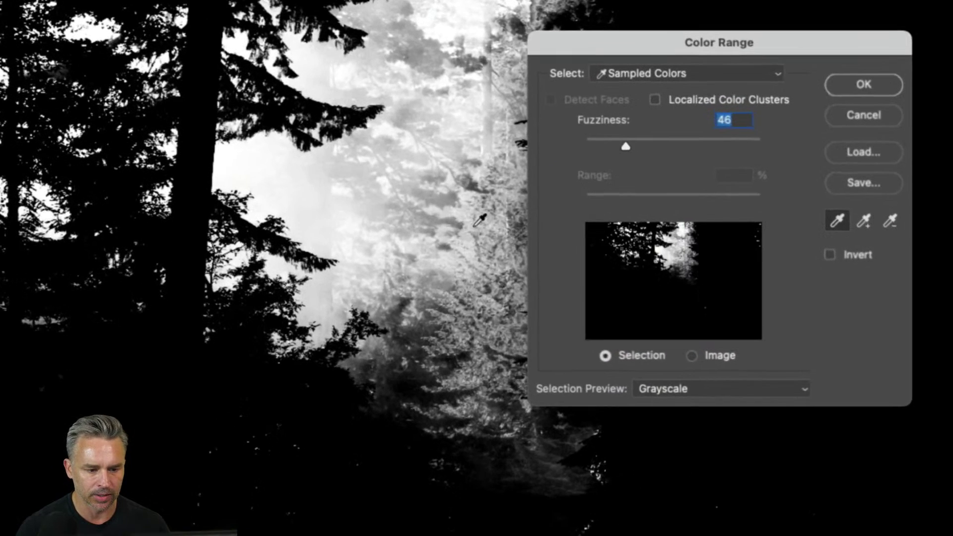
pyautogui.moveTo(480, 220); pyautogui.dragTo(516, 316)
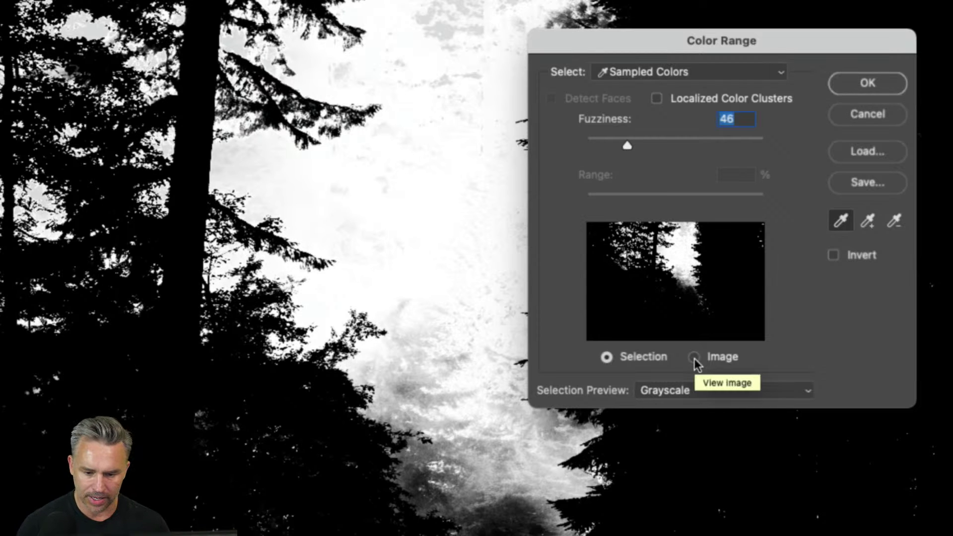
# Extend the Color Range sampling to the darker fog above the road using the image preview, and create the selection
pyautogui.press('super')
pyautogui.press('super')
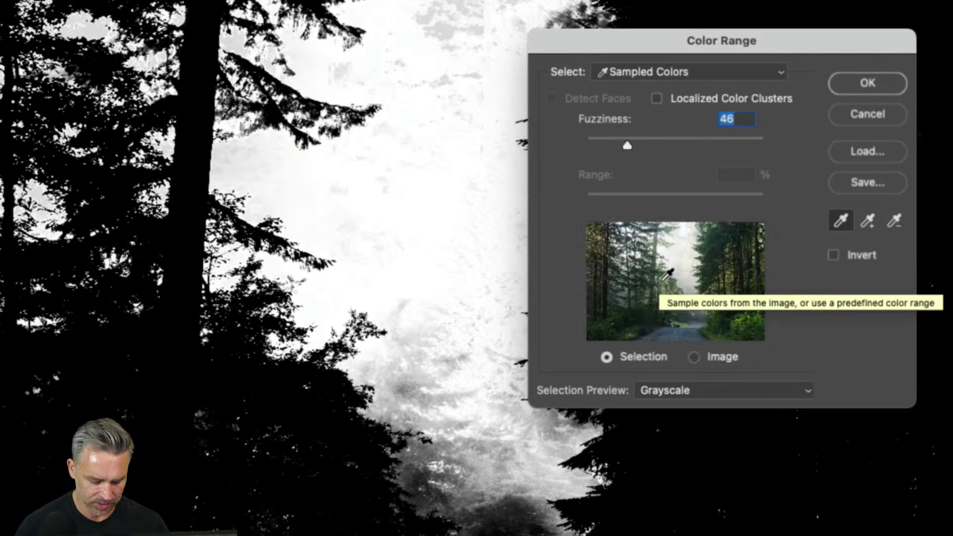
pyautogui.click(688, 279)
pyautogui.click(688, 294)
pyautogui.click(687, 301)
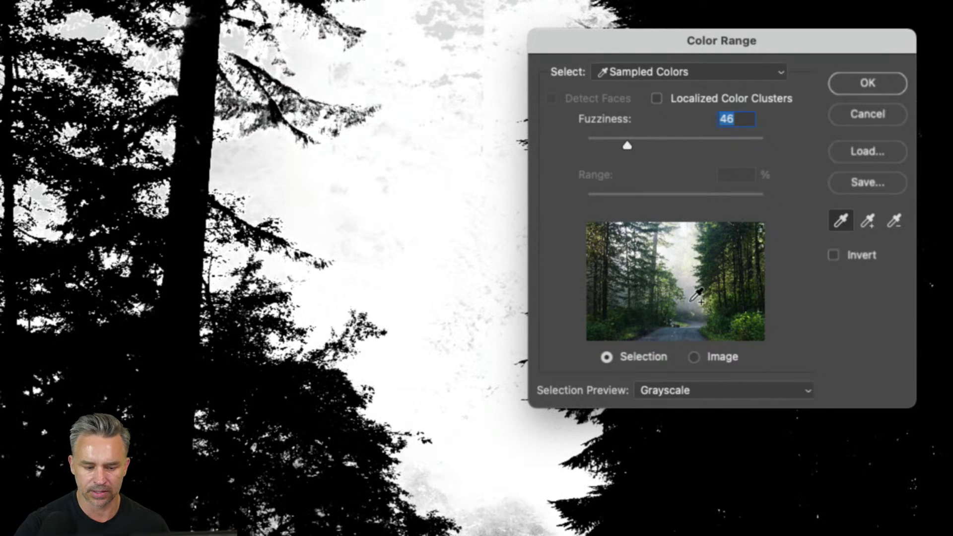
pyautogui.click(689, 302)
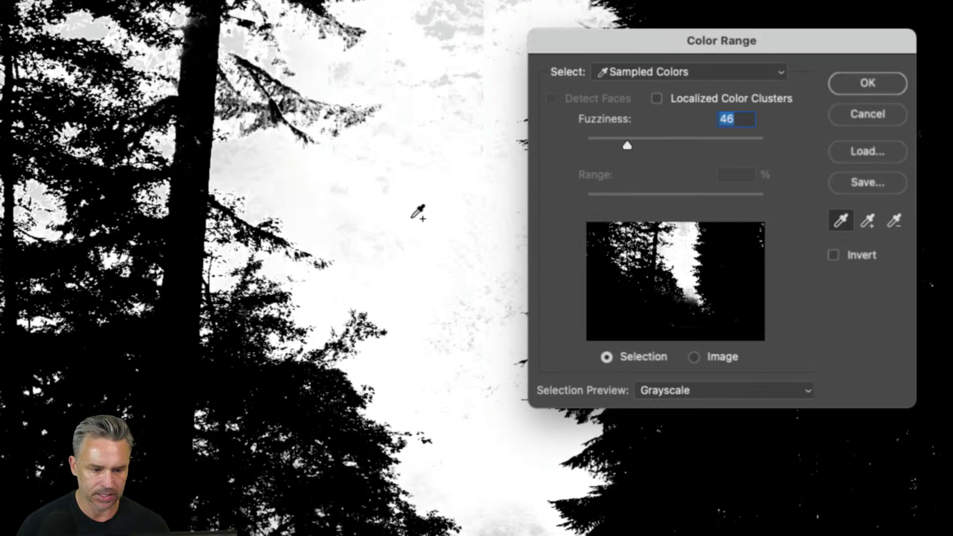
pyautogui.press('alt')
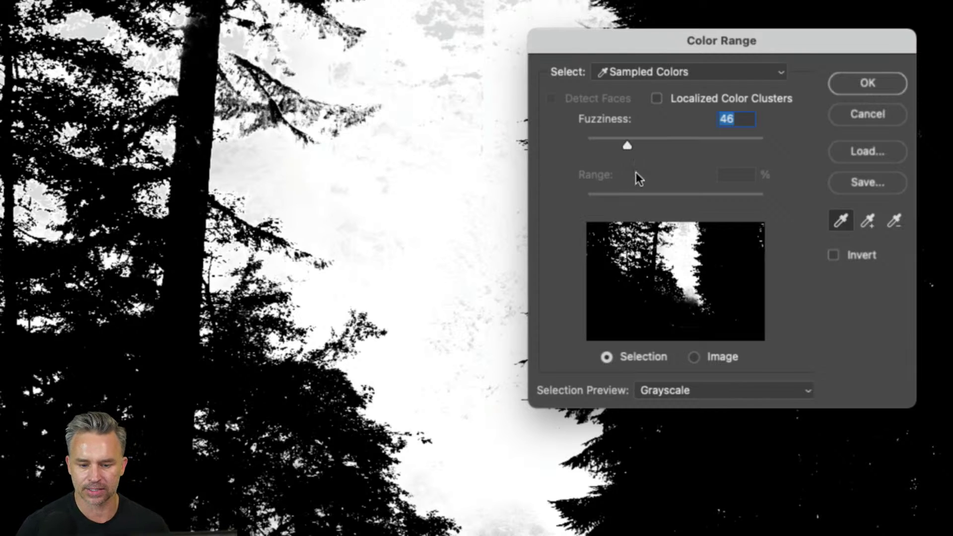
pyautogui.click(867, 84)
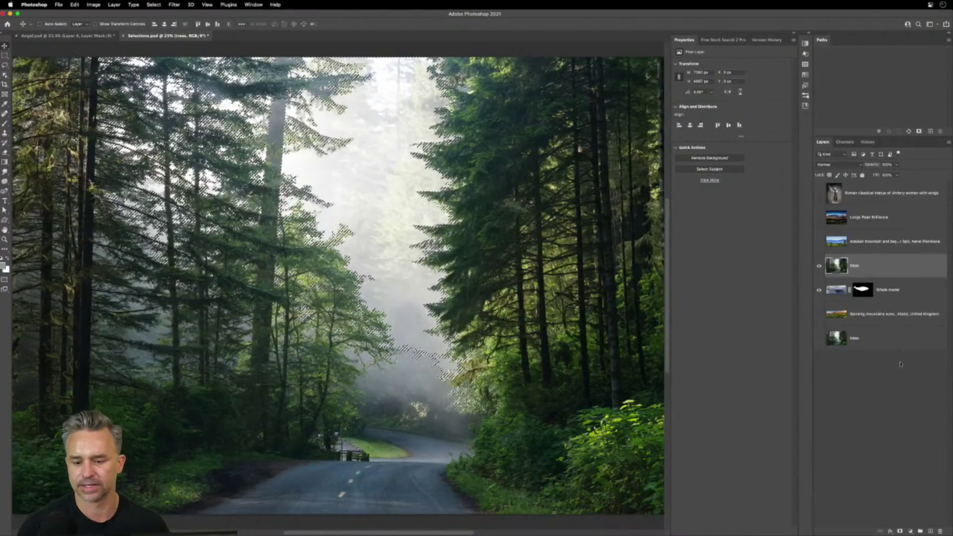
# Mask the mist out of the upper trees layer with the inverted selection, and show the bottom trees layer behind the whale
pyautogui.hotkey('ctrl', 'shift', 'm')
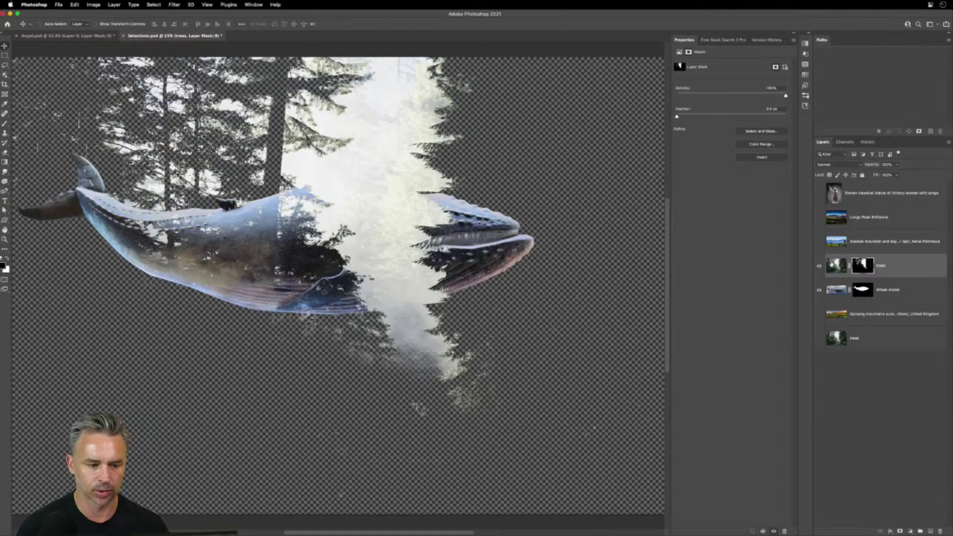
pyautogui.hotkey('ctrl', 'i')
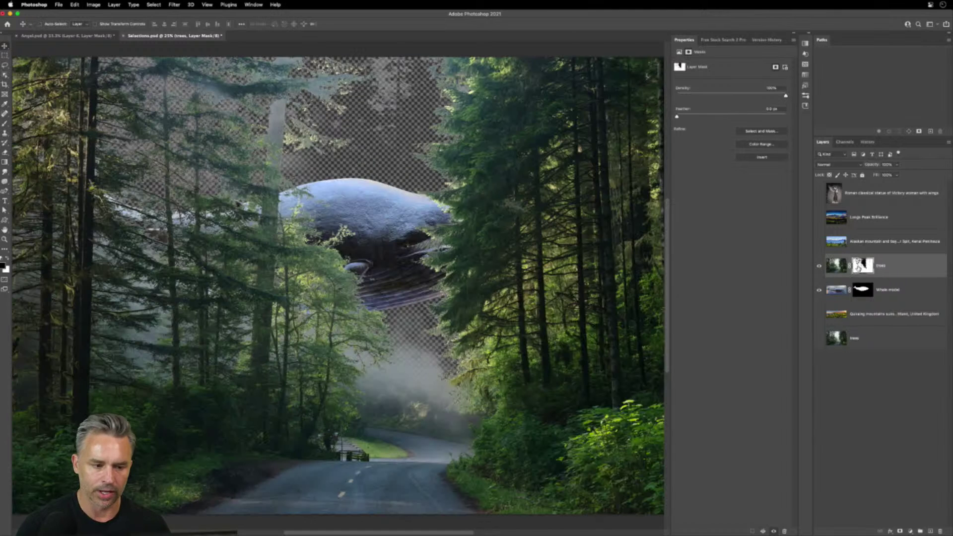
pyautogui.click(819, 340)
pyautogui.press('super+equal')
pyautogui.press('super+equal')
pyautogui.press('super+equal')
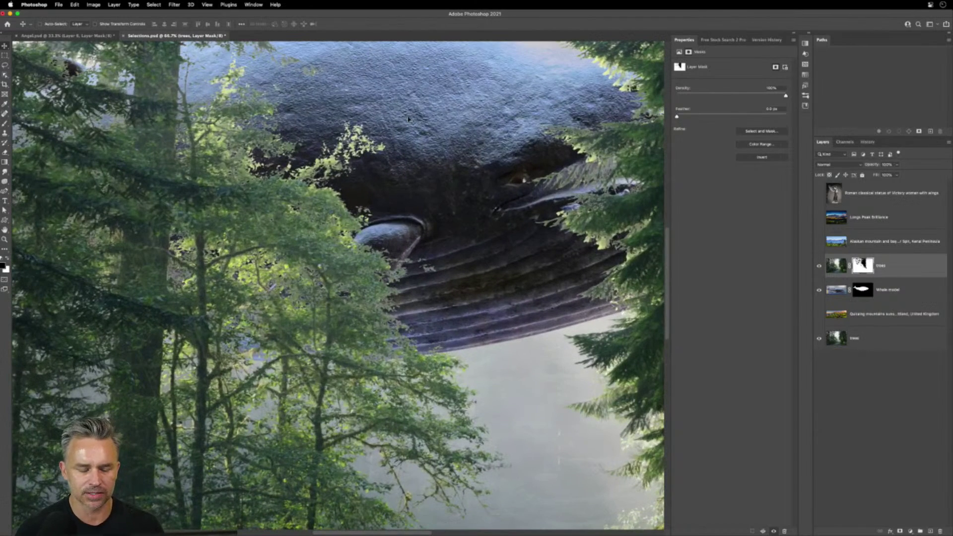
pyautogui.press('super+minus')
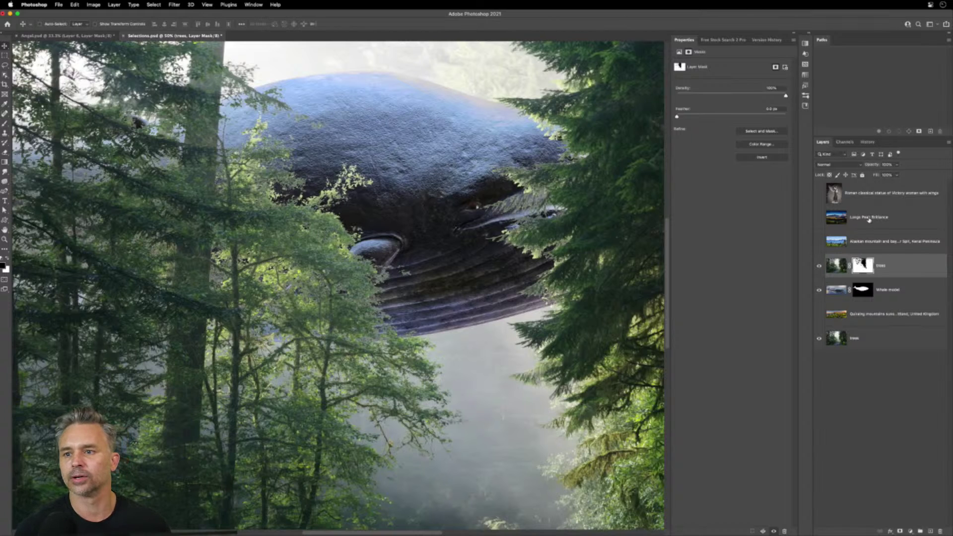
# Duplicate the masked trees layer, delete the copy's layer mask, and hide the masked original
pyautogui.press('super+2')
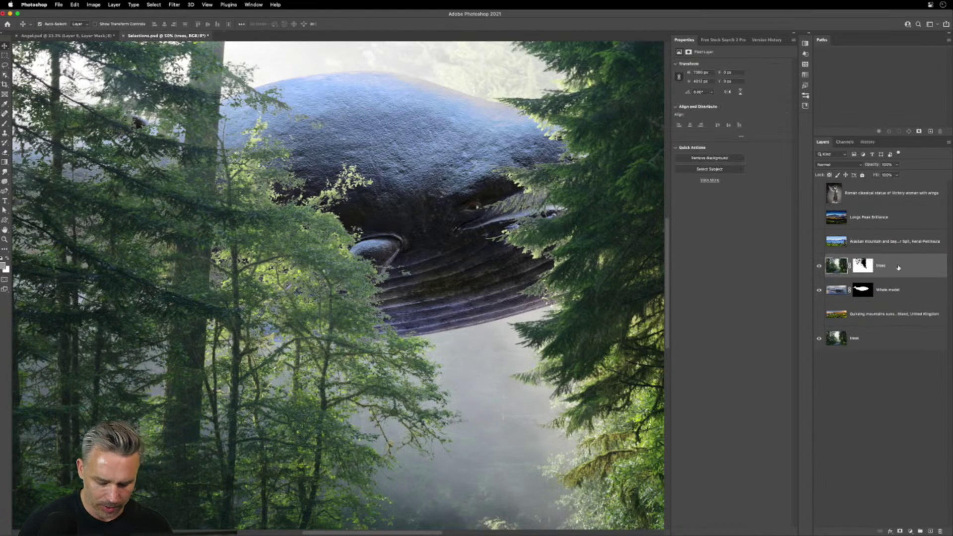
pyautogui.press('super+j')
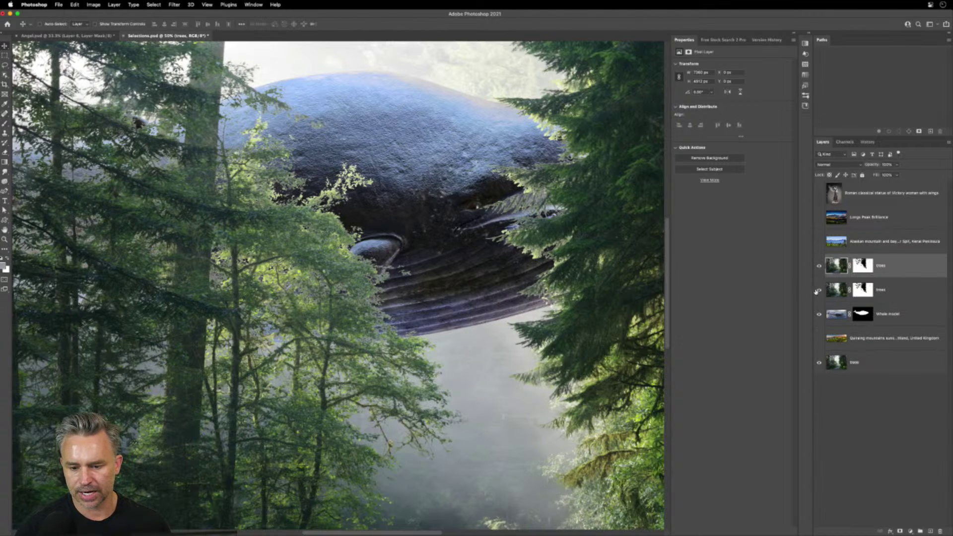
pyautogui.rightClick(858, 264)
pyautogui.click(871, 280)
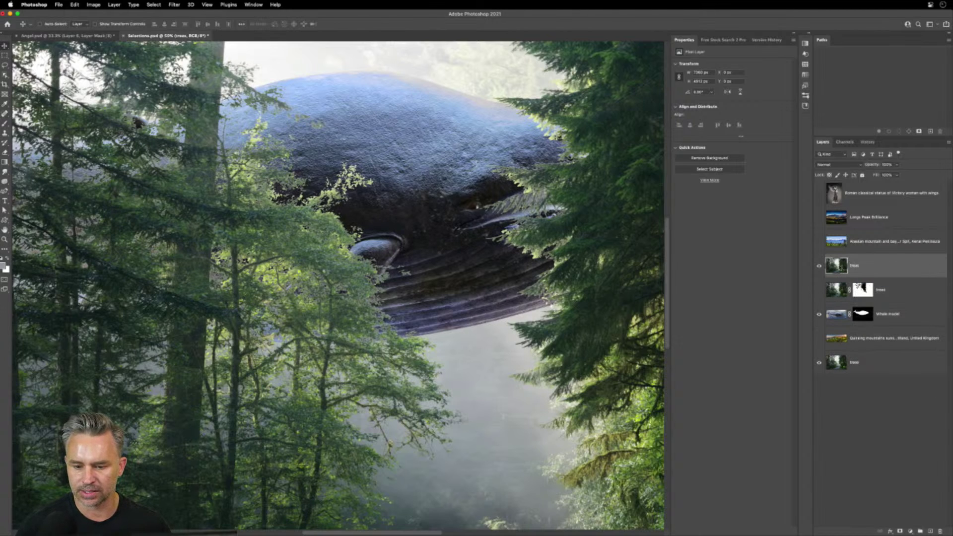
# Load the Green channel of the unmasked trees copy as a selection, compare it with the RGB composite, and deselect
pyautogui.click(845, 142)
pyautogui.click(833, 177)
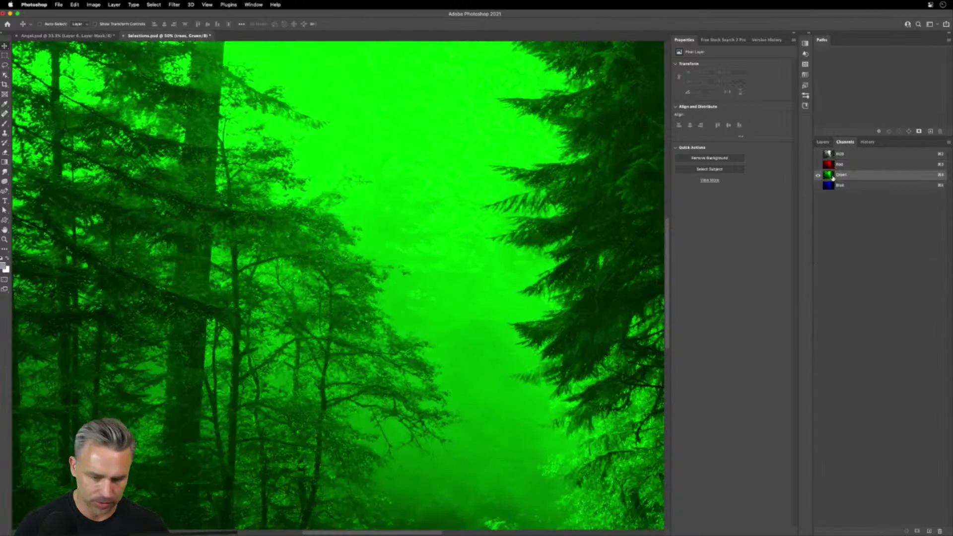
pyautogui.keyDown('super'); pyautogui.click(834, 180); pyautogui.keyUp('super')
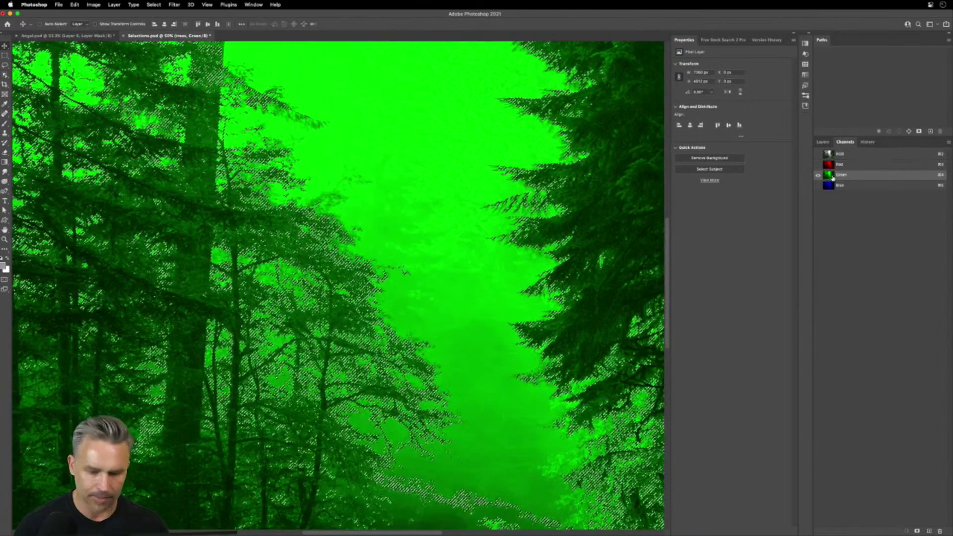
pyautogui.click(840, 155)
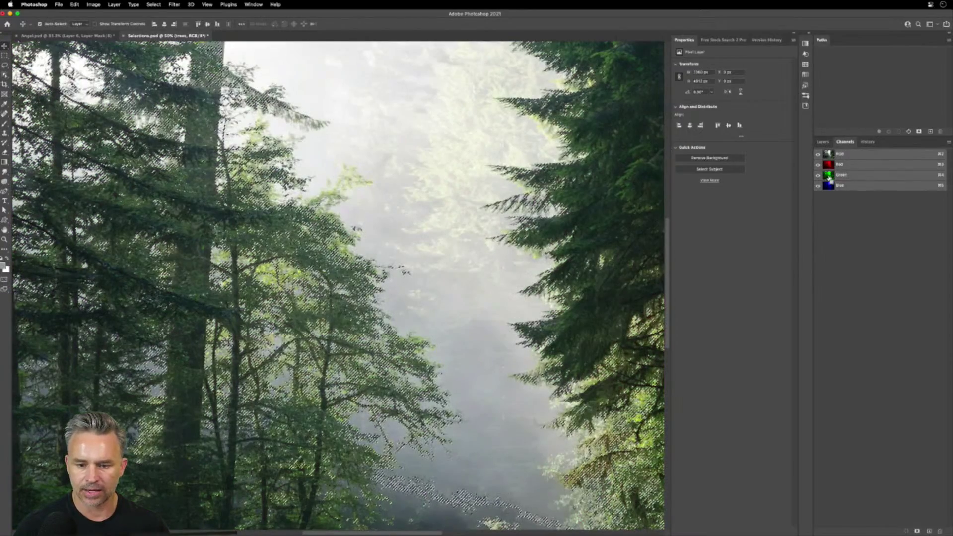
pyautogui.click(834, 177)
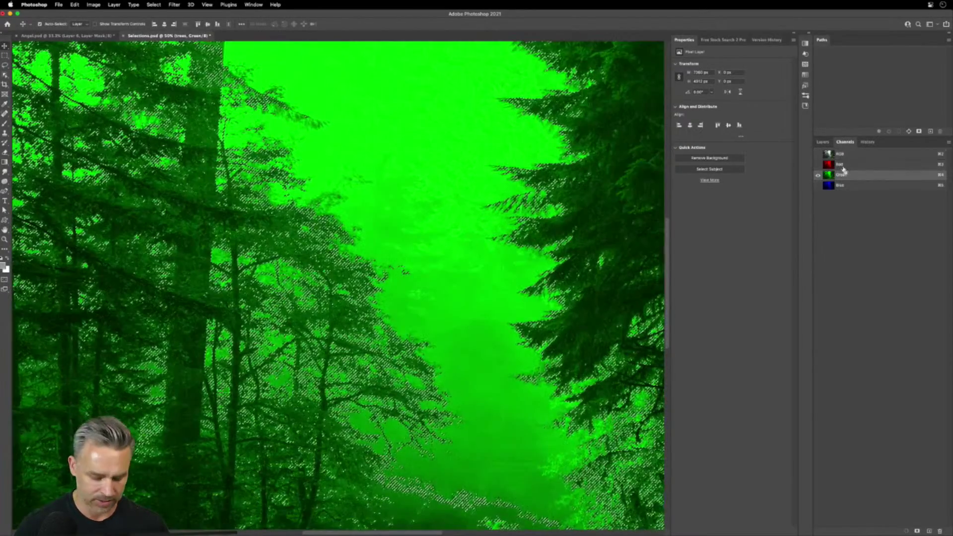
pyautogui.click(837, 154)
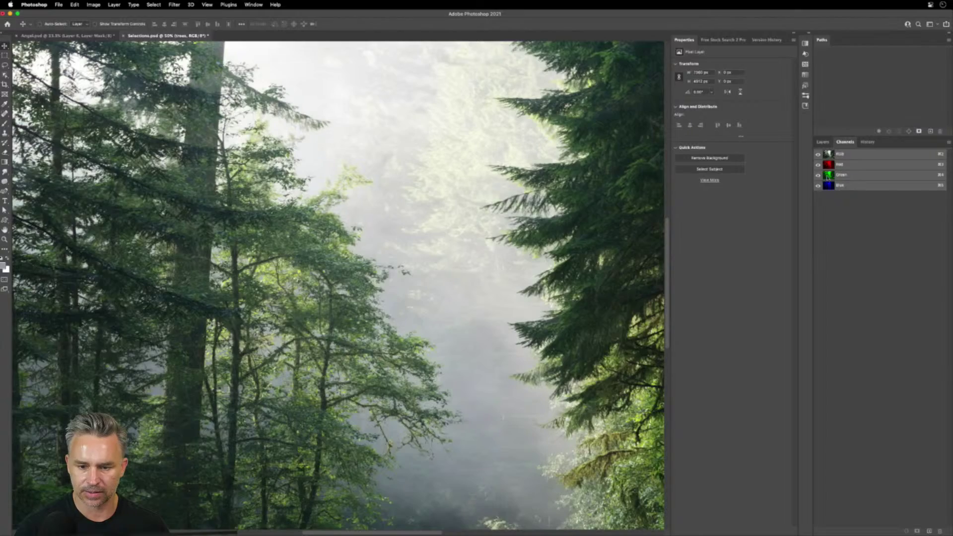
# Compare the individual color channels of the trees layer and load the Green channel as a selection
pyautogui.click(827, 176)
pyautogui.press('super+3')
pyautogui.click(827, 188)
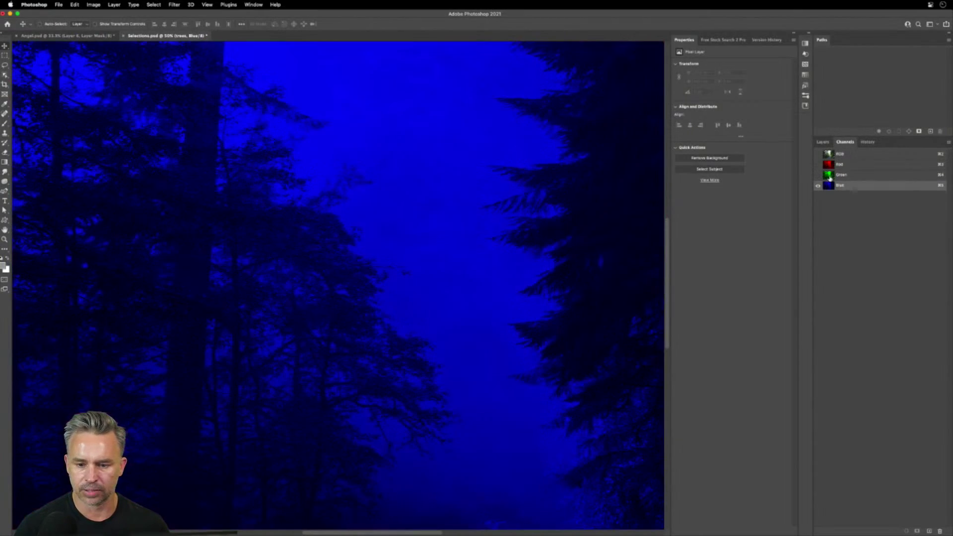
pyautogui.click(830, 178)
pyautogui.keyDown('super'); pyautogui.click(829, 176); pyautogui.keyUp('super')
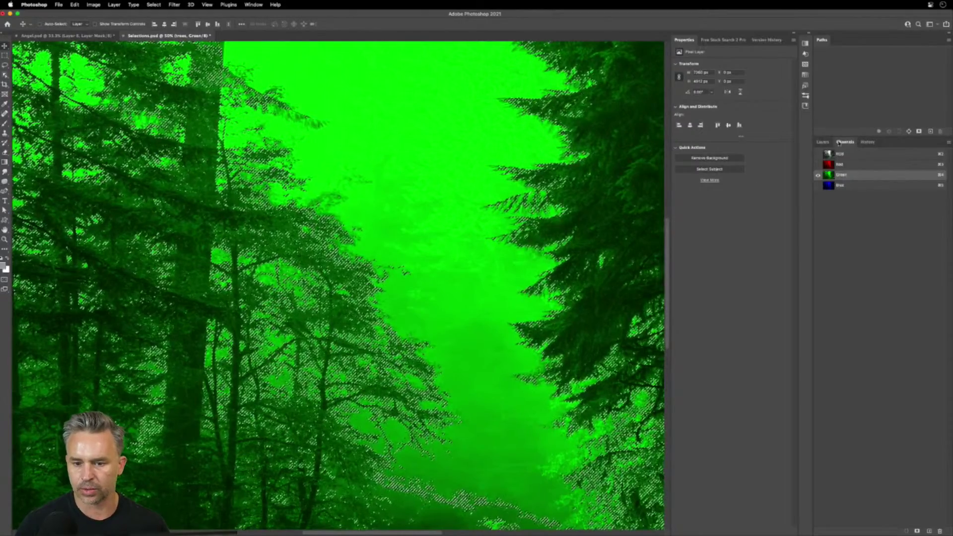
# Add a layer mask to the top visible trees layer from the active green channel selection and invert the mask
pyautogui.click(823, 142)
pyautogui.press('super+minus')
pyautogui.press('super+minus')
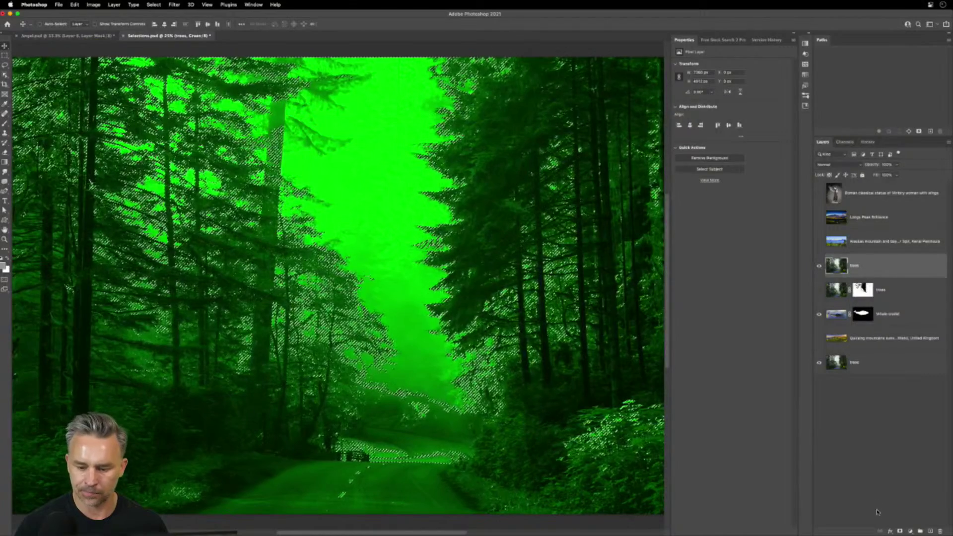
pyautogui.click(900, 531)
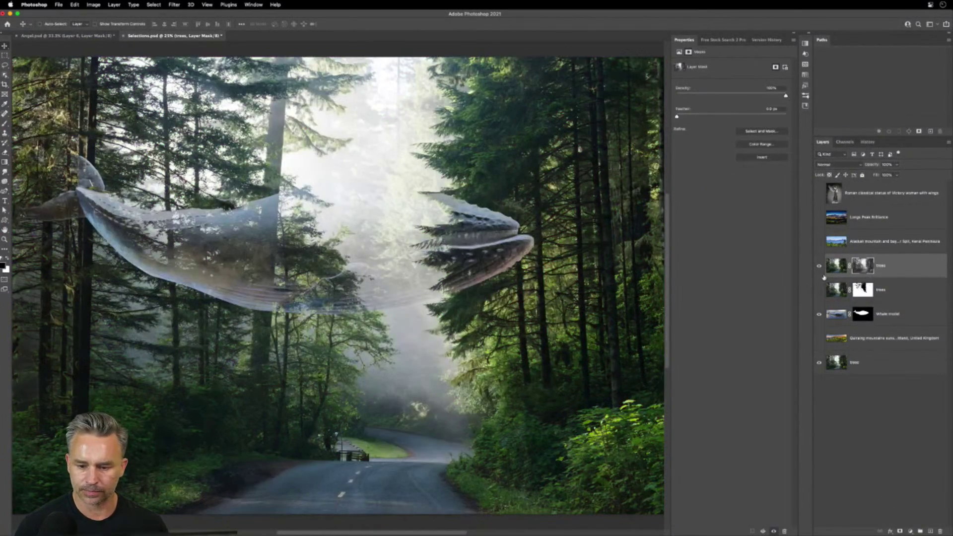
pyautogui.press('super+i')
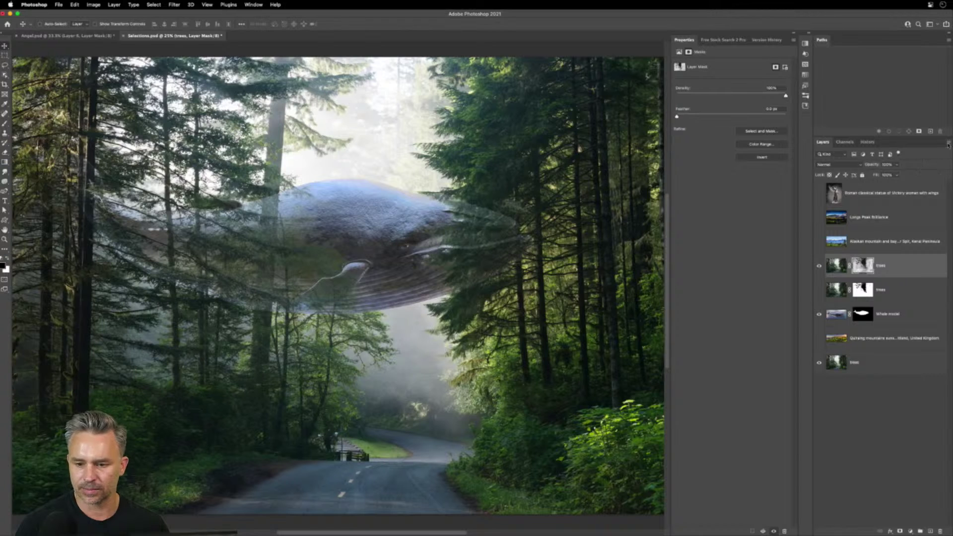
# Set the layer thumbnails to the largest size and rearrange the workspace to give the layer list and canvas more room
pyautogui.click(948, 144)
pyautogui.click(901, 388)
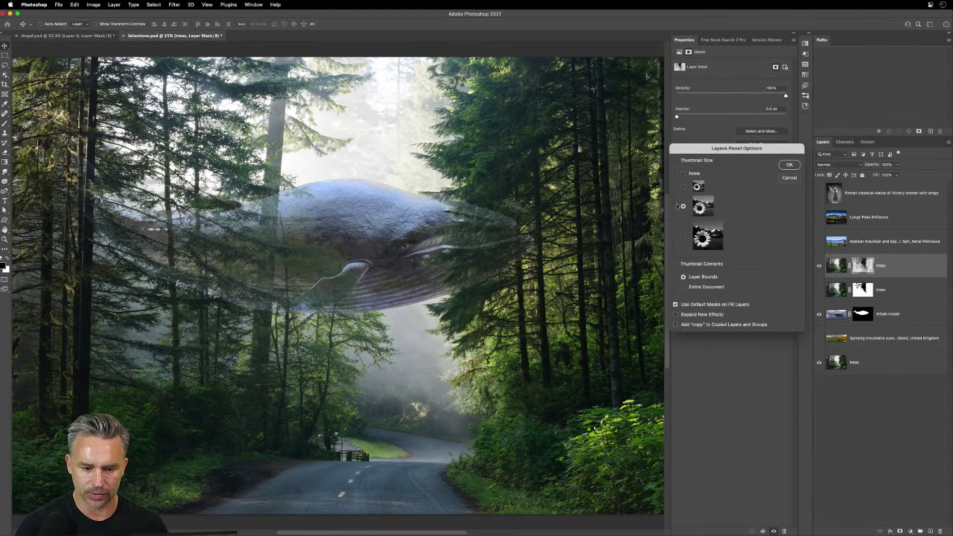
pyautogui.click(789, 166)
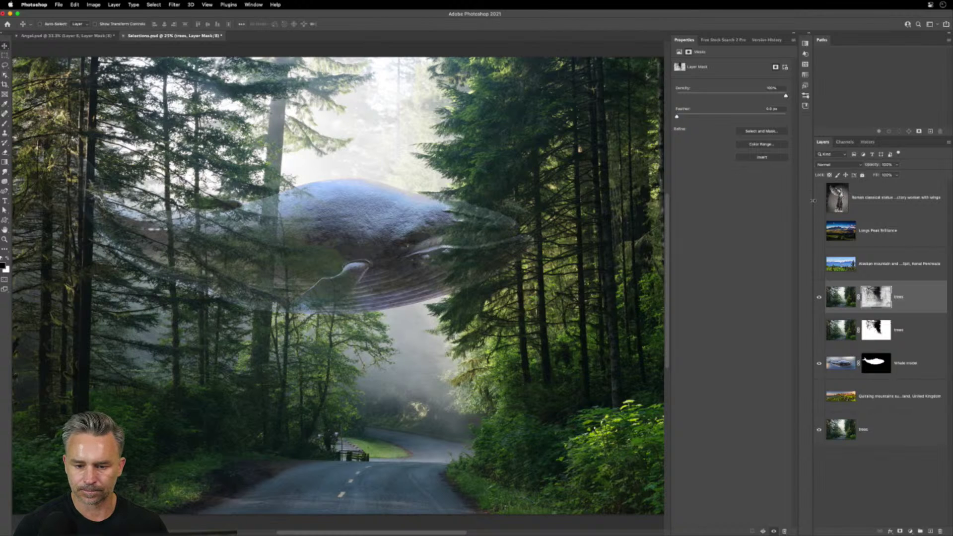
pyautogui.moveTo(814, 201); pyautogui.dragTo(752, 203)
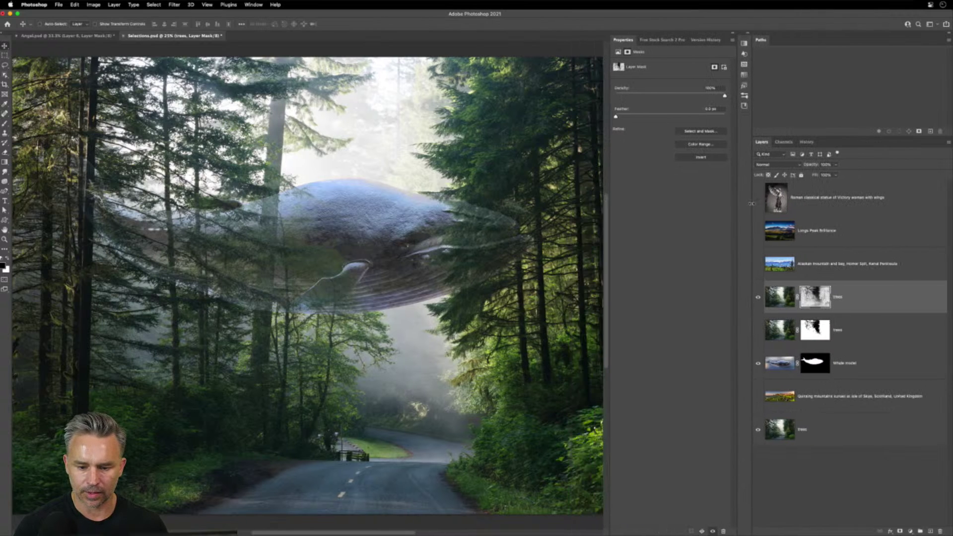
pyautogui.click(733, 34)
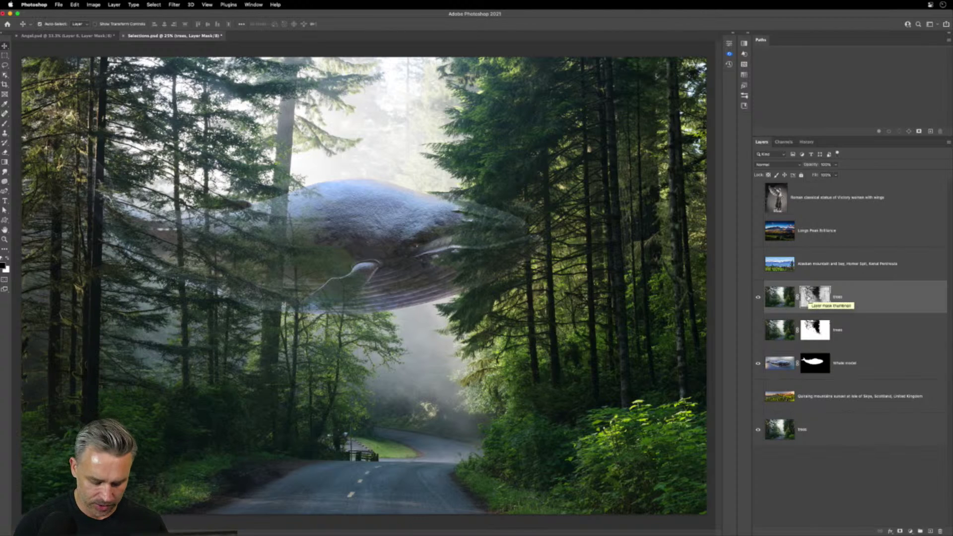
# Increase the contrast of the trees layer mask with Levels, using input black about 70 and input white about 180
pyautogui.press('cmd+l')
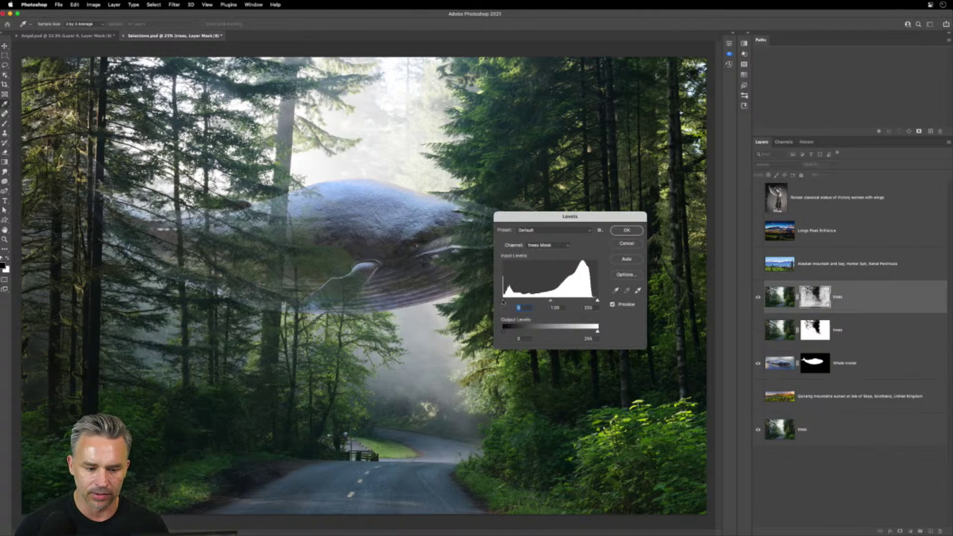
pyautogui.moveTo(503, 301); pyautogui.dragTo(527, 304)
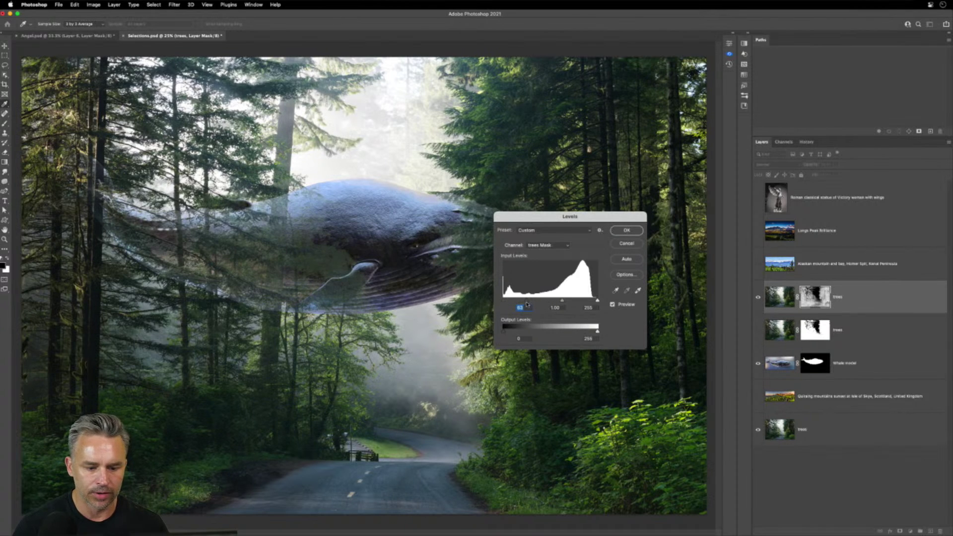
pyautogui.moveTo(592, 302); pyautogui.dragTo(582, 301)
pyautogui.moveTo(556, 216); pyautogui.dragTo(699, 233)
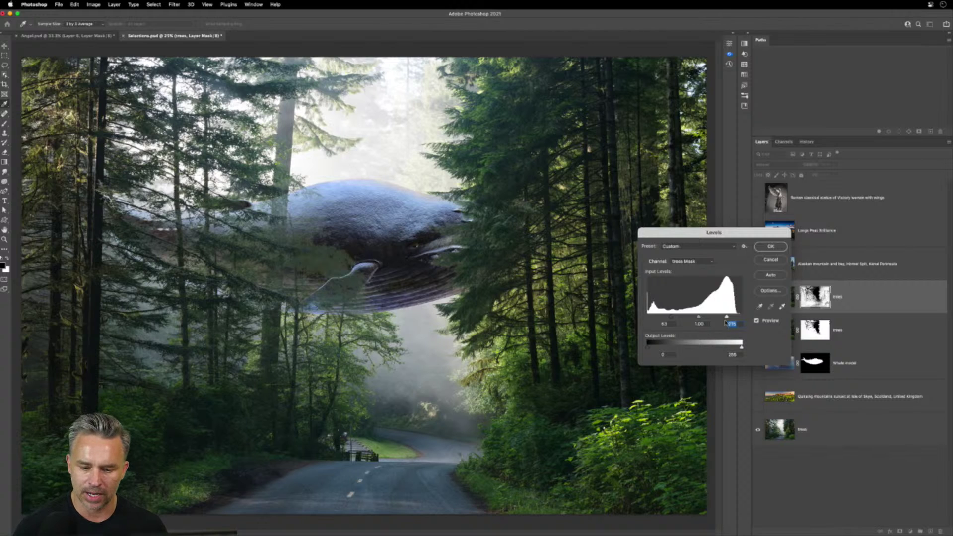
pyautogui.moveTo(726, 316); pyautogui.dragTo(666, 318)
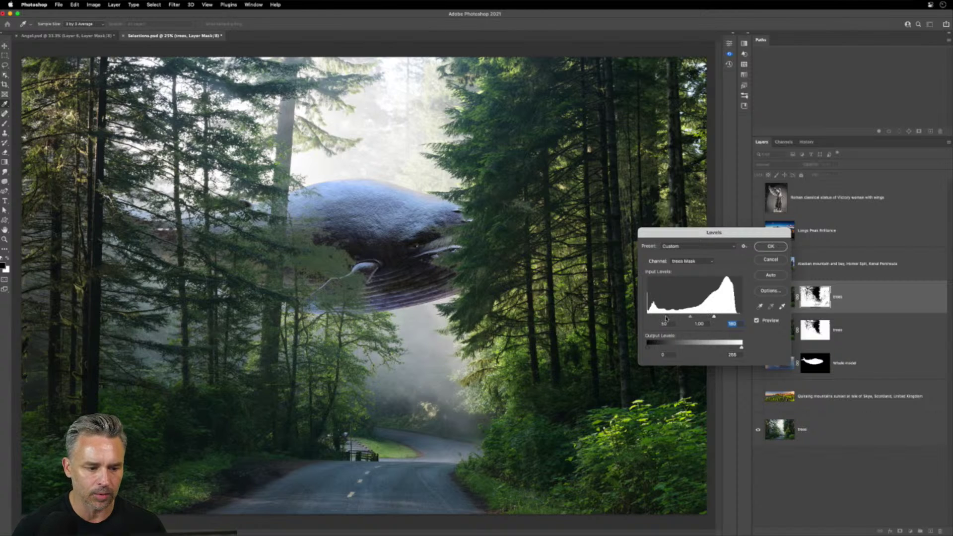
pyautogui.click(673, 318)
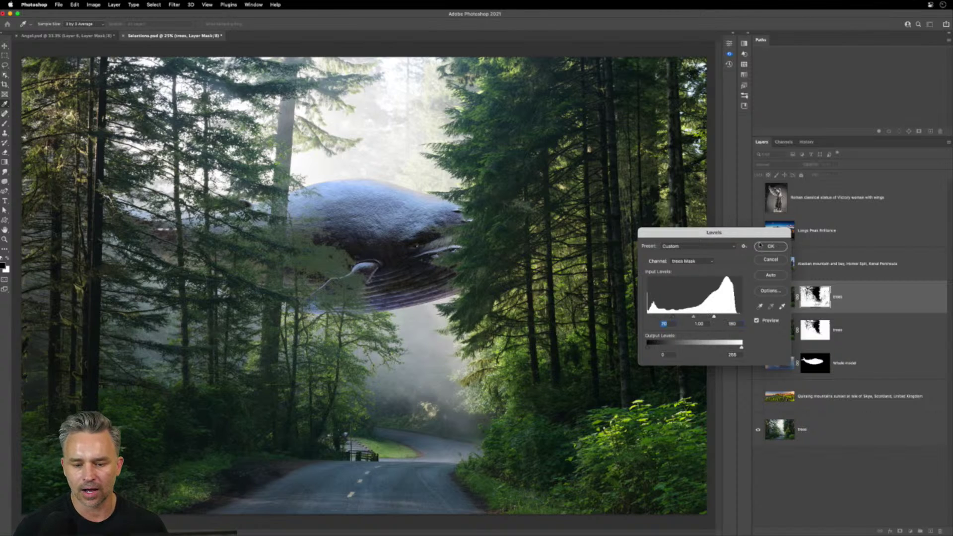
pyautogui.click(762, 246)
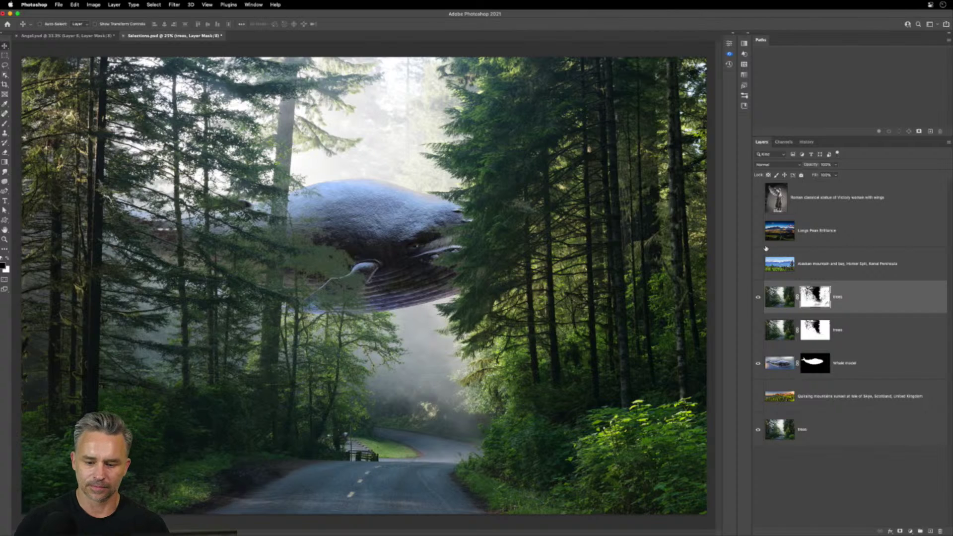
# Move the whale in the Whale model layer slightly down and to the left behind the trees
pyautogui.click(802, 364)
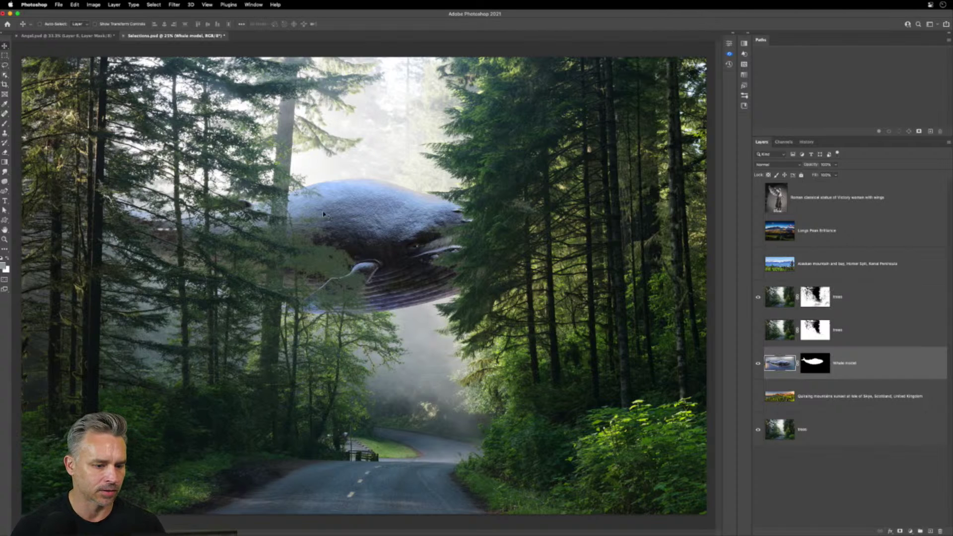
pyautogui.moveTo(324, 214); pyautogui.dragTo(287, 234)
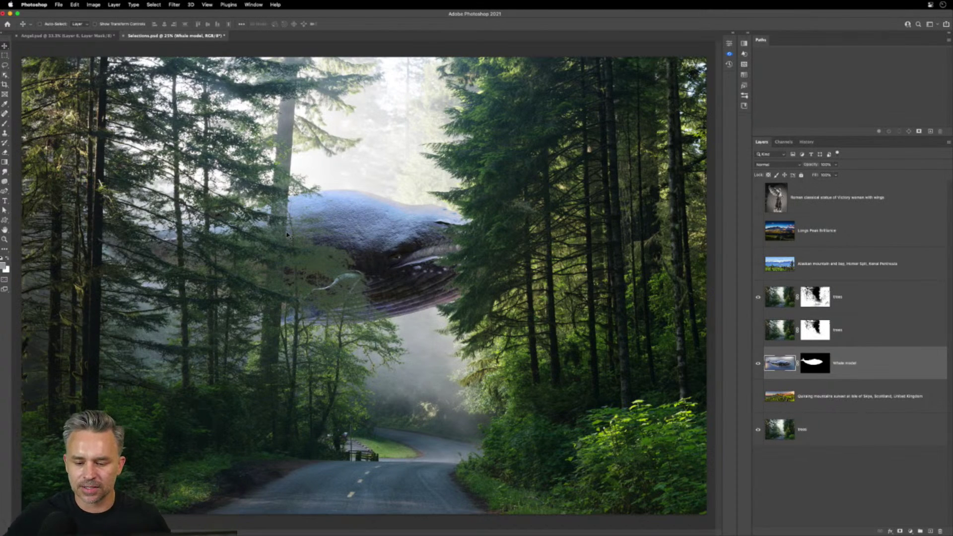
# Duplicate the top trees layer and remove the layer mask from the copy, leaving the masked version hidden
pyautogui.click(856, 293)
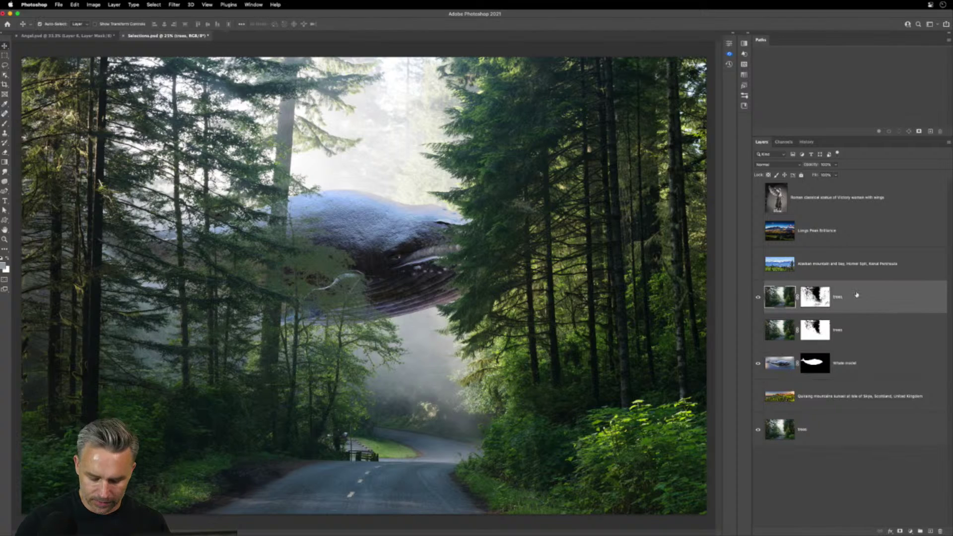
pyautogui.press('super+j')
pyautogui.rightClick(824, 295)
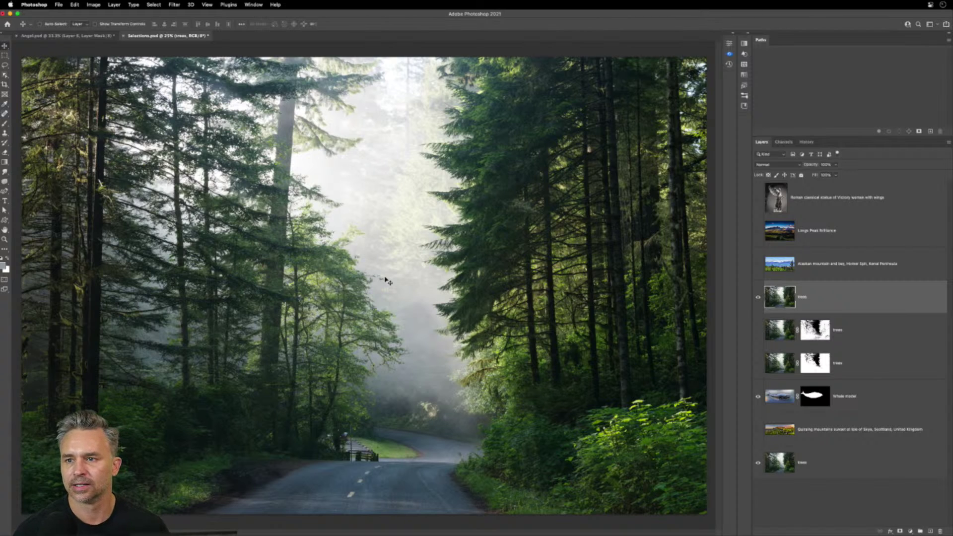
# In the unmasked trees layer's blending options, lower the Blend If highlight value of This Layer to 171
pyautogui.doubleClick(896, 299)
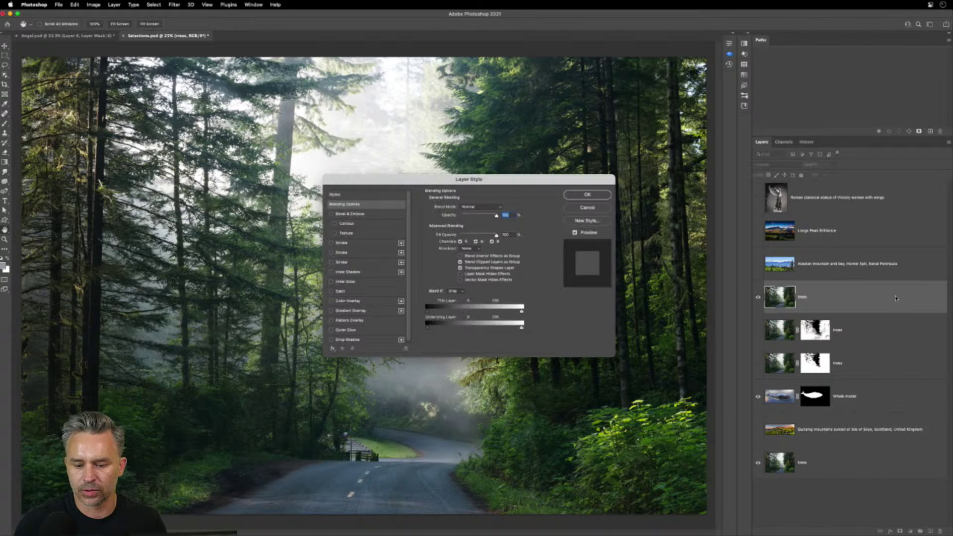
pyautogui.moveTo(434, 181); pyautogui.dragTo(465, 163)
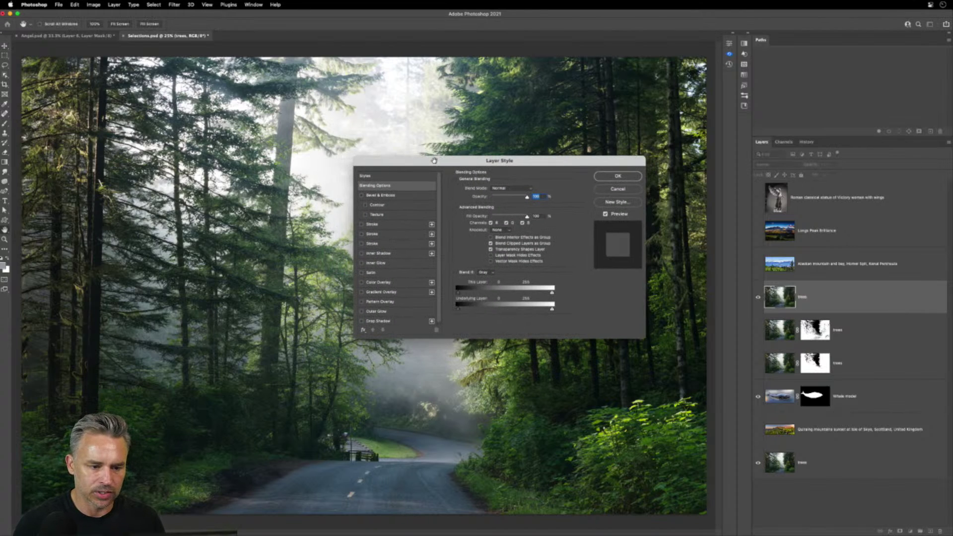
pyautogui.moveTo(434, 160); pyautogui.dragTo(506, 87)
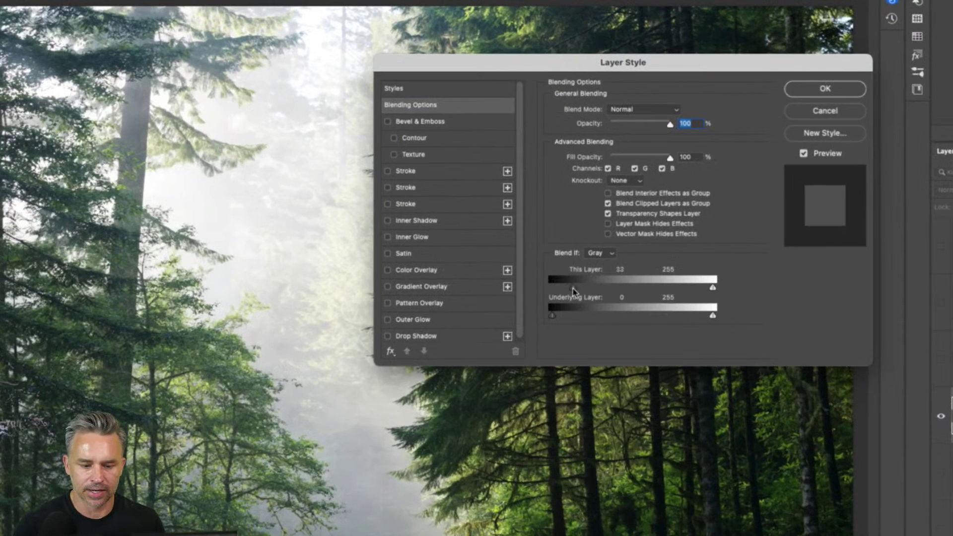
pyautogui.moveTo(555, 291); pyautogui.dragTo(416, 297)
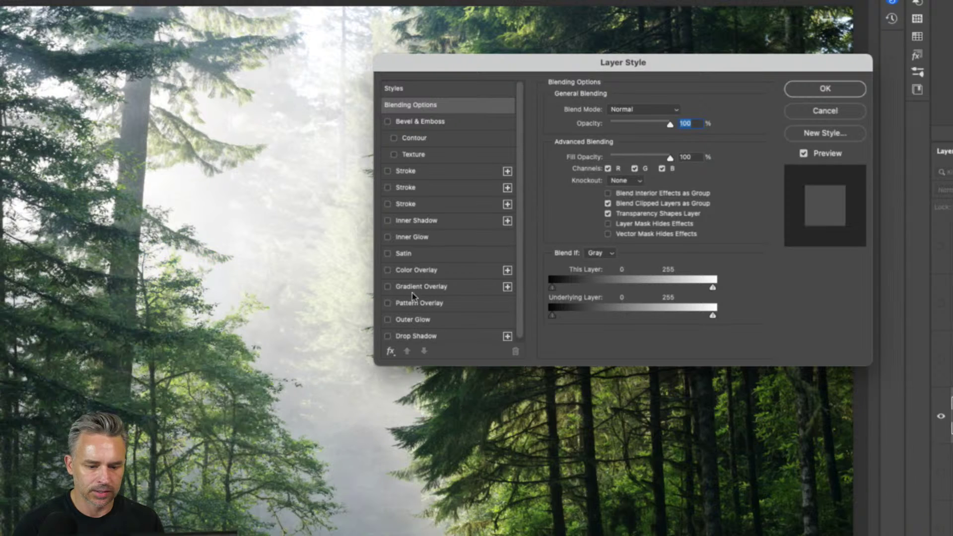
pyautogui.moveTo(712, 290); pyautogui.dragTo(675, 291)
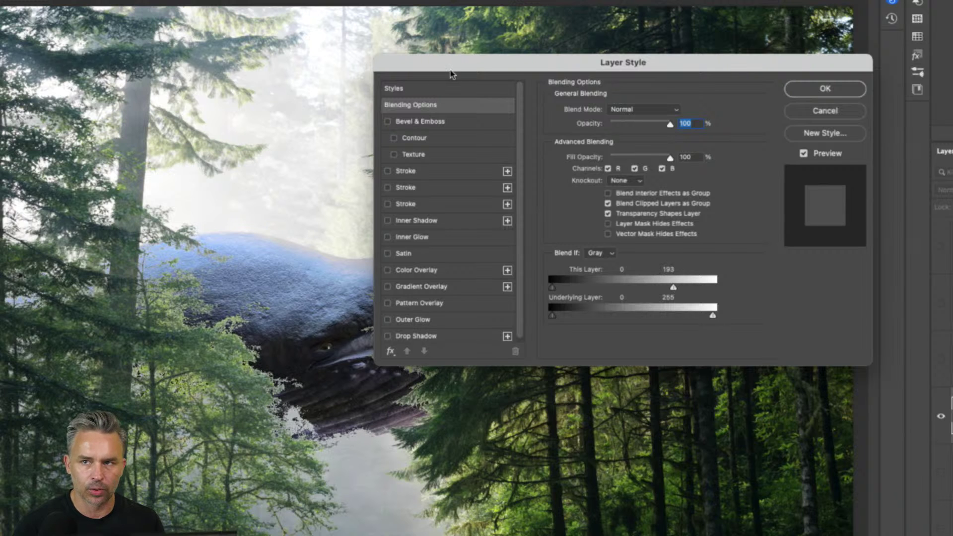
pyautogui.moveTo(452, 70); pyautogui.dragTo(478, 113)
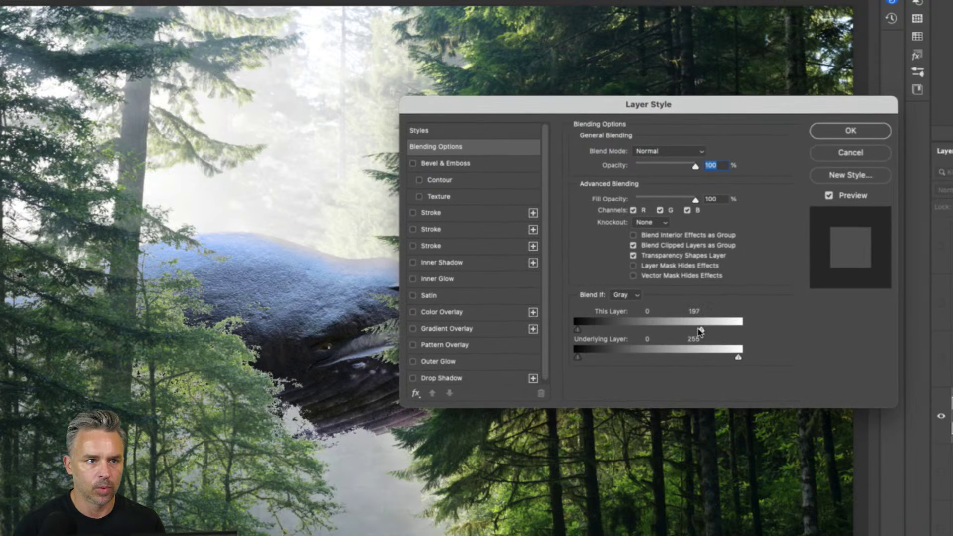
pyautogui.moveTo(699, 329)
pyautogui.mouseDown()
pyautogui.moveTo(673, 330)
pyautogui.moveTo(772, 327)
pyautogui.moveTo(686, 329)
pyautogui.mouseUp()
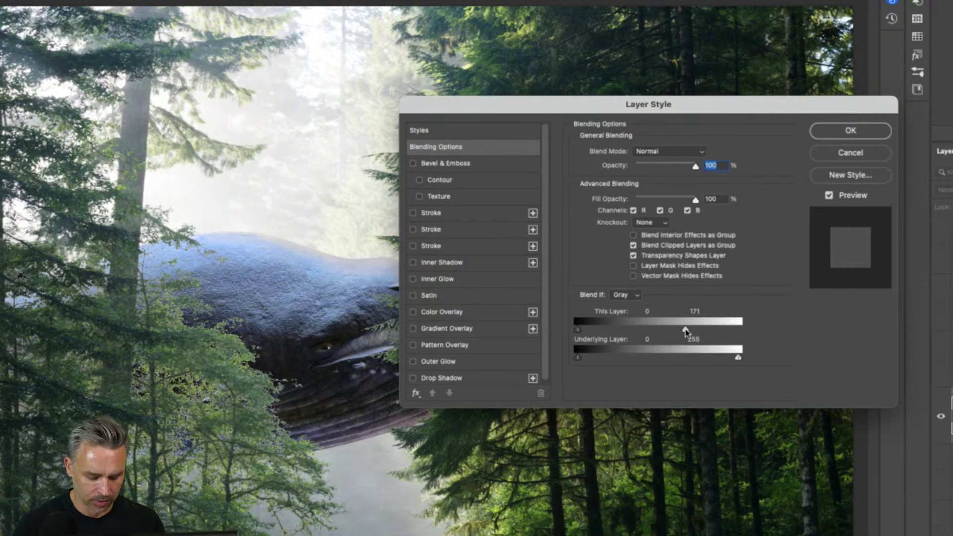
# Split the This Layer highlight slider to about 115 and 195 for a soft tonal transition, and apply the layer style
pyautogui.press('alt')
pyautogui.moveTo(686, 330); pyautogui.dragTo(658, 330)
pyautogui.moveTo(482, 105); pyautogui.dragTo(403, 139)
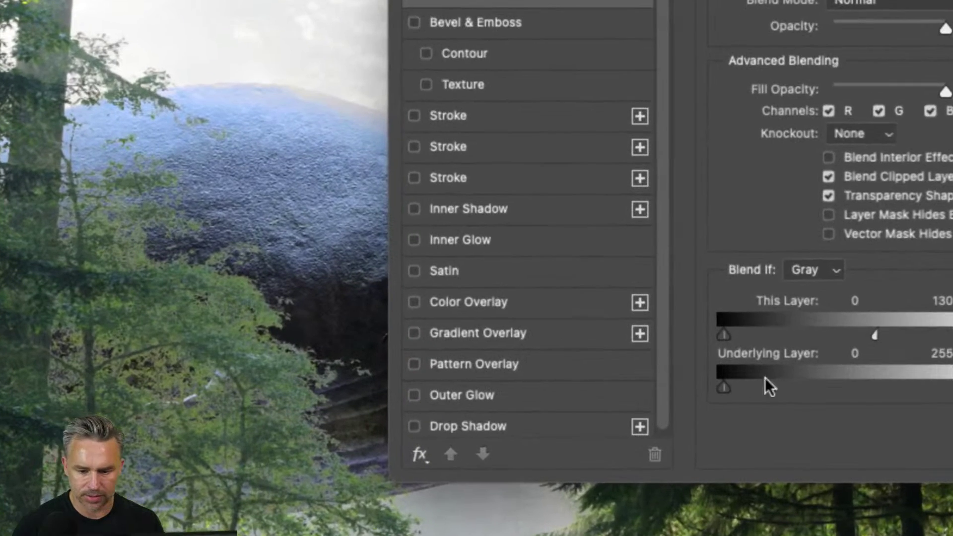
pyautogui.moveTo(798, 342); pyautogui.dragTo(766, 342)
pyautogui.moveTo(862, 342); pyautogui.dragTo(857, 342)
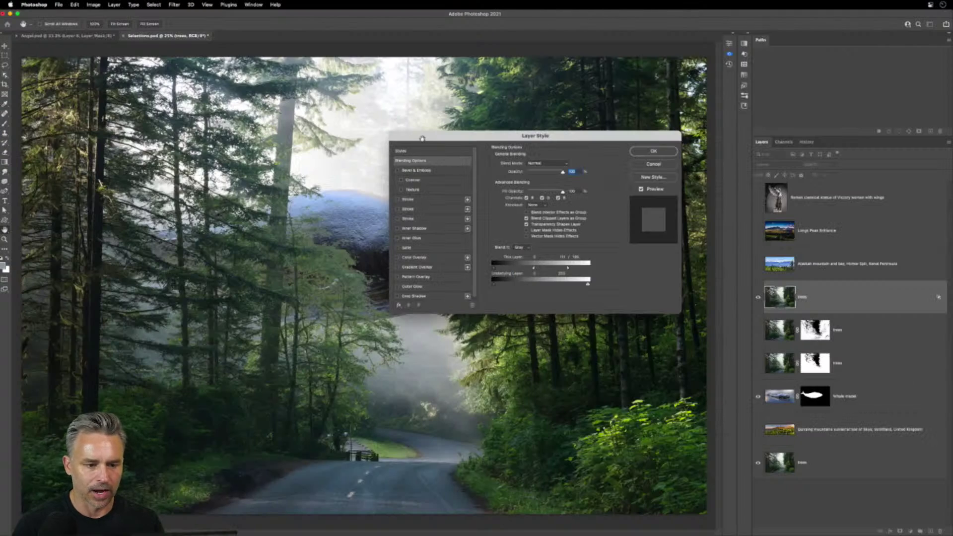
pyautogui.moveTo(423, 138); pyautogui.dragTo(577, 151)
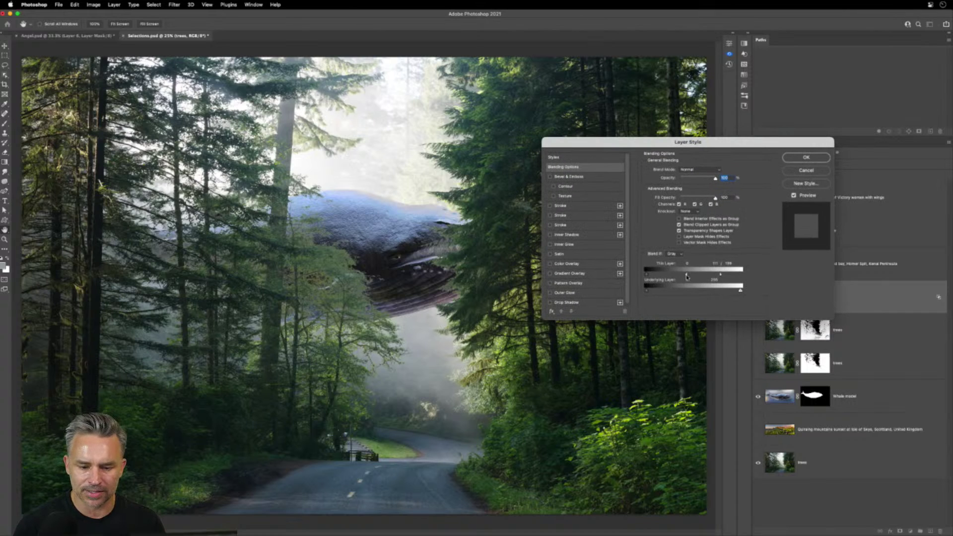
pyautogui.moveTo(687, 277)
pyautogui.mouseDown()
pyautogui.moveTo(710, 276)
pyautogui.moveTo(686, 276)
pyautogui.moveTo(696, 277)
pyautogui.mouseUp()
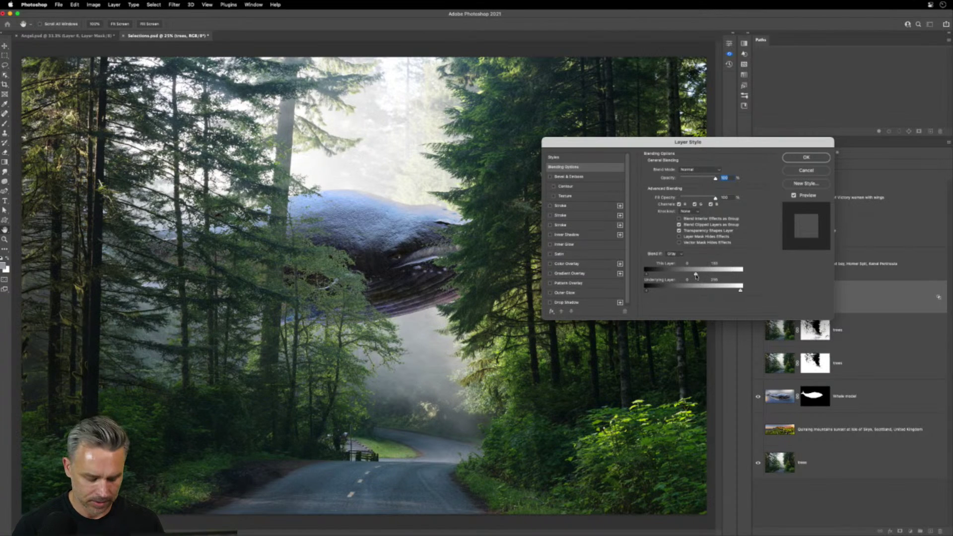
pyautogui.moveTo(696, 276)
pyautogui.mouseDown()
pyautogui.moveTo(733, 277)
pyautogui.moveTo(673, 277)
pyautogui.moveTo(688, 276)
pyautogui.mouseUp()
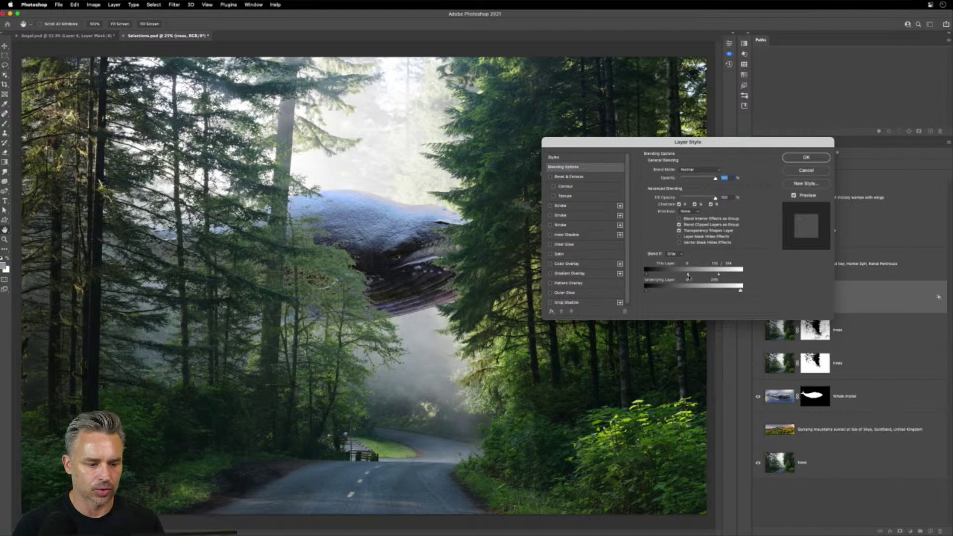
pyautogui.click(791, 158)
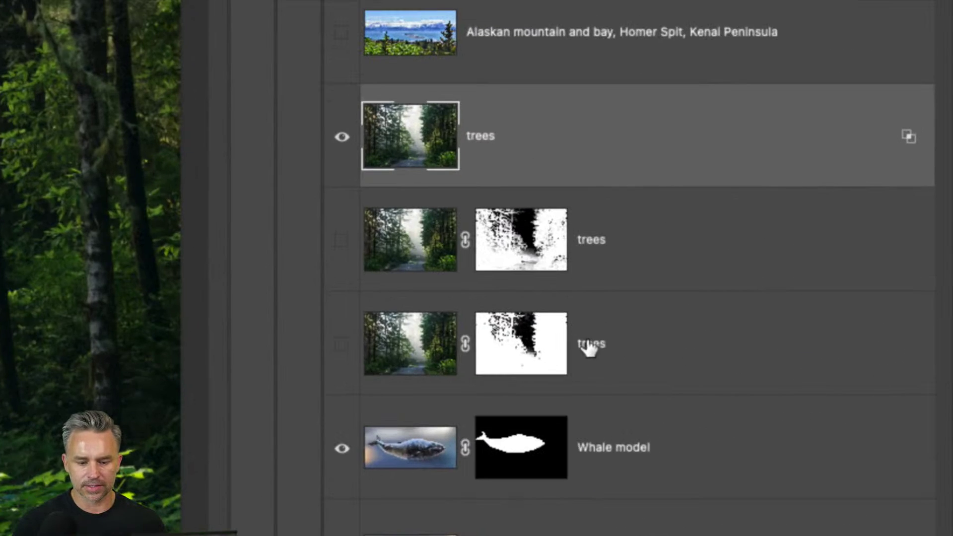
# Rename the masked trees layer directly above Whale model to "selecting color"
pyautogui.doubleClick(588, 345)
pyautogui.write('sele')
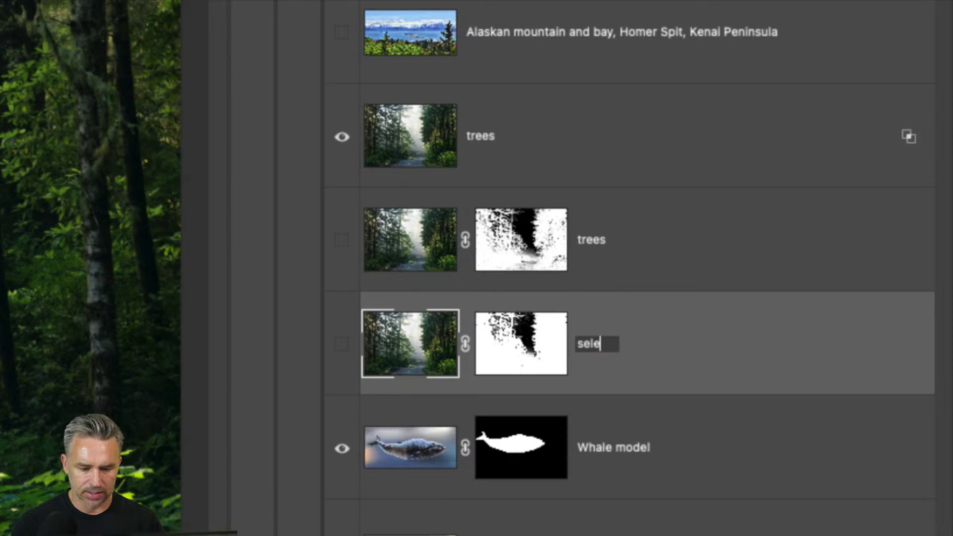
pyautogui.press('BackSpace')
pyautogui.press('BackSpace')
pyautogui.press('BackSpace')
pyautogui.press('BackSpace')
pyautogui.write('s')
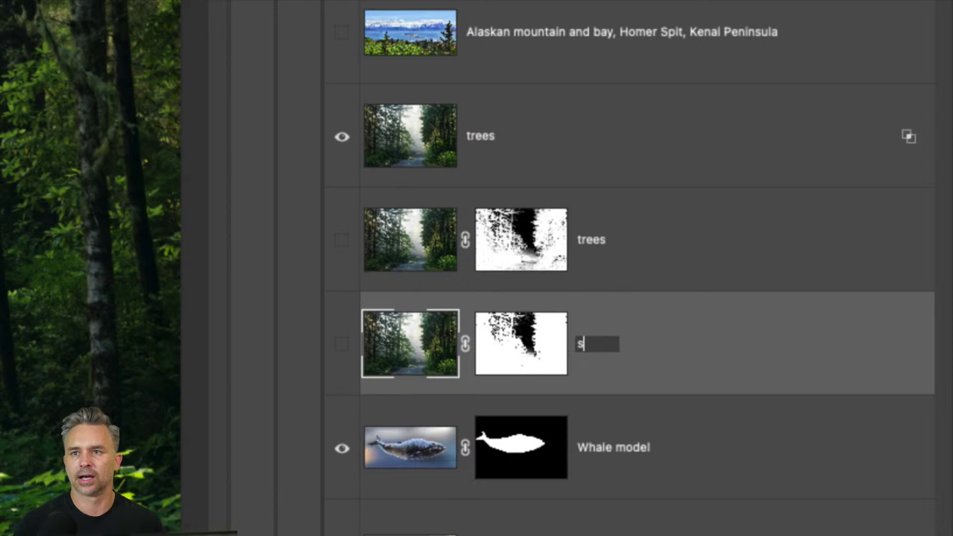
pyautogui.write('electing color')
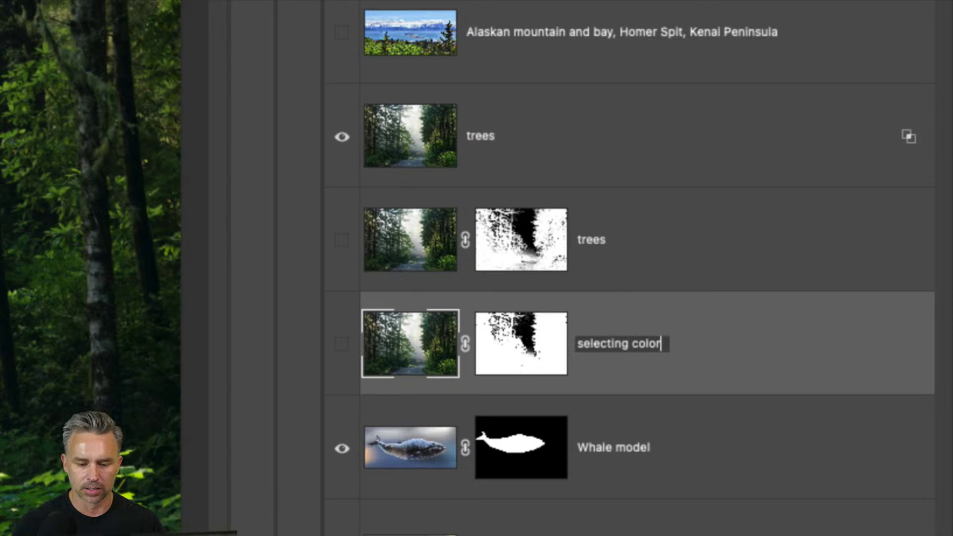
# Rename the masked trees layer directly above "selecting color" to "selecting based on channels"
pyautogui.doubleClick(588, 239)
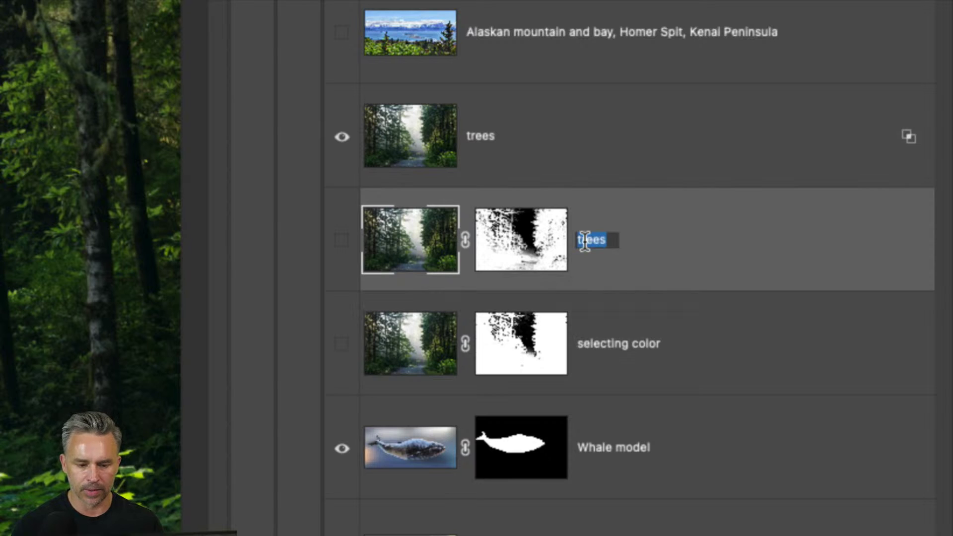
pyautogui.write('selecting')
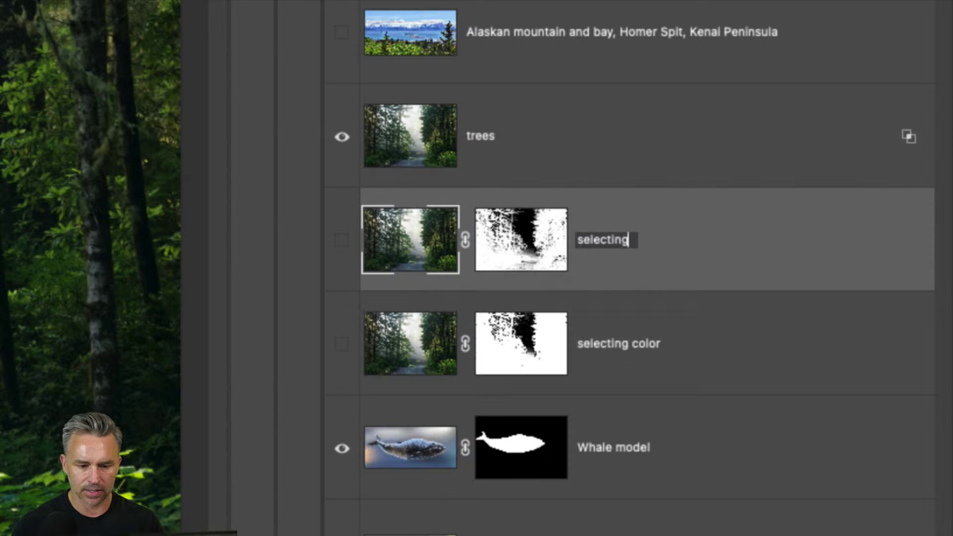
pyautogui.write(' based on cah')
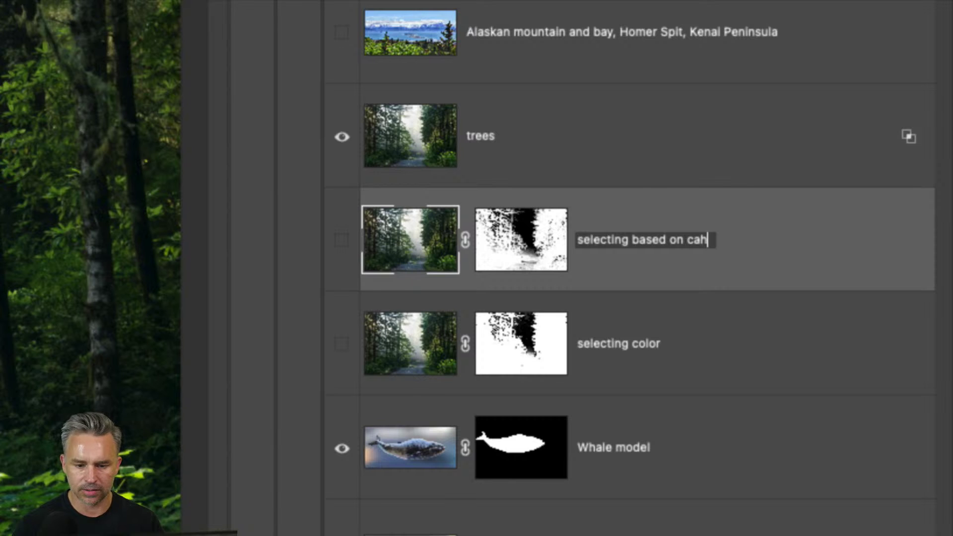
pyautogui.press('BackSpace')
pyautogui.press('BackSpace')
pyautogui.write('hannels')
pyautogui.press('Return')
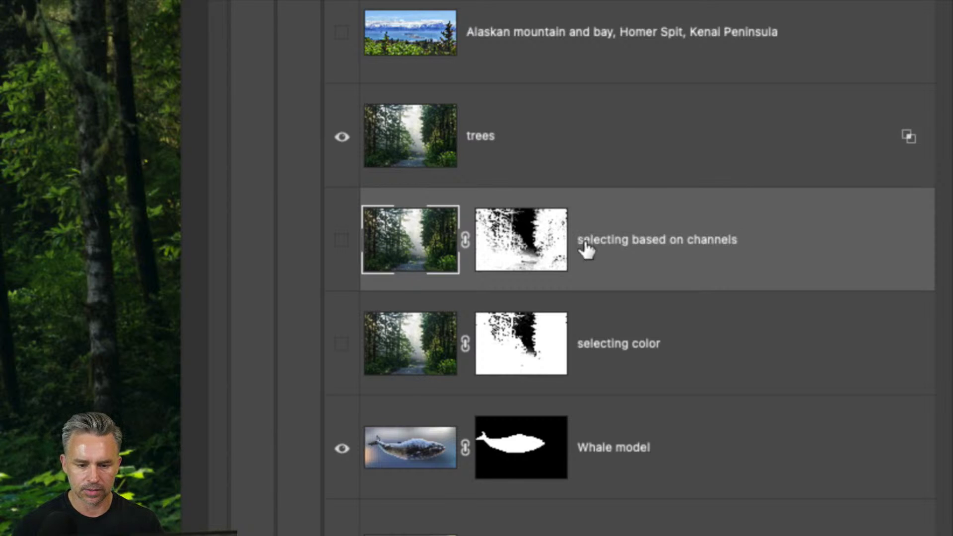
# Rename the unmasked trees layer above "selecting based on channels" to "blend if"
pyautogui.doubleClick(479, 137)
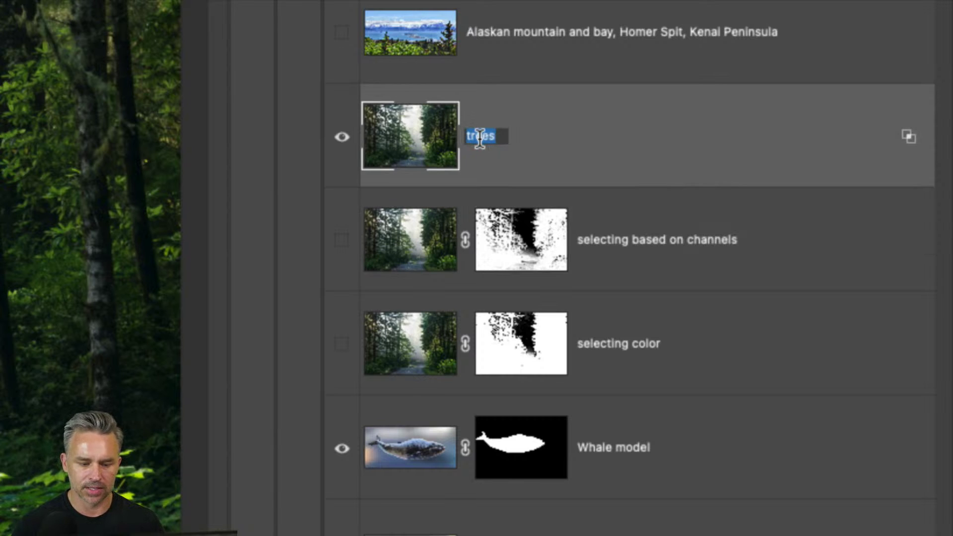
pyautogui.write('blend if')
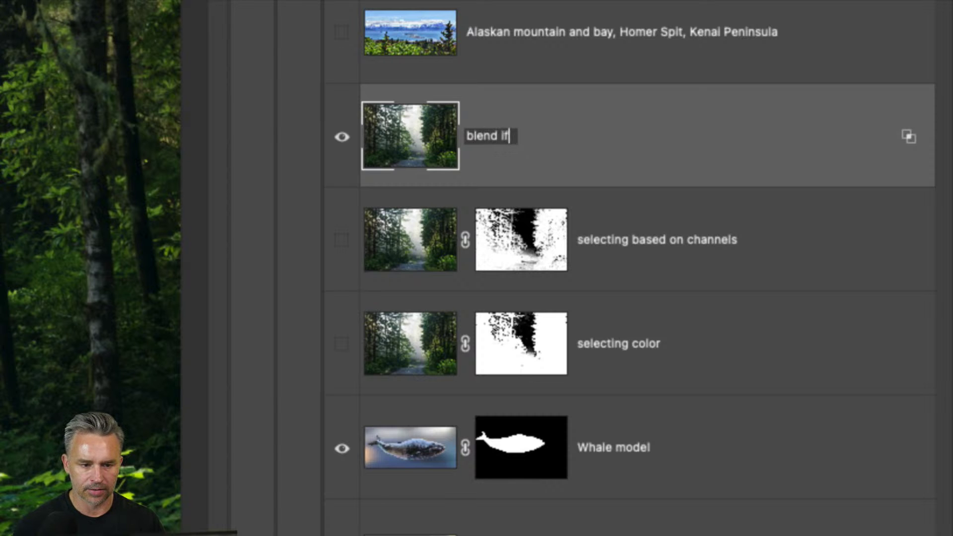
pyautogui.press('Return')
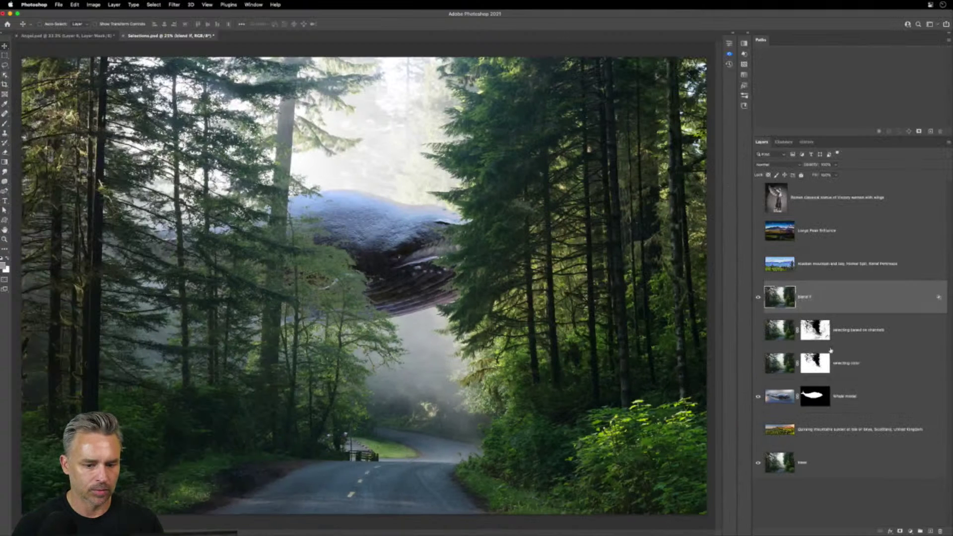
# Lower the Whale model layer's opacity and reposition the whale slightly higher and to the right between the trees
pyautogui.click(843, 397)
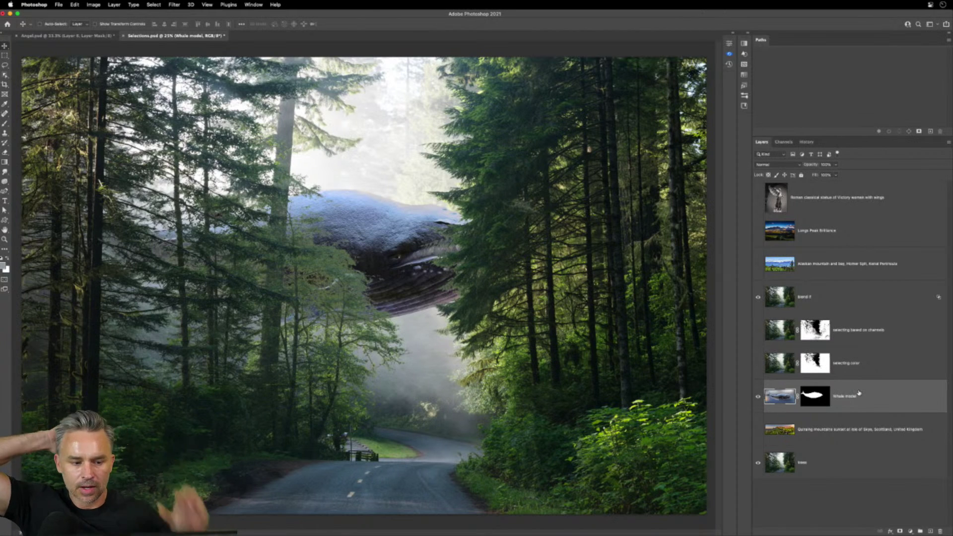
pyautogui.moveTo(806, 164); pyautogui.dragTo(797, 165)
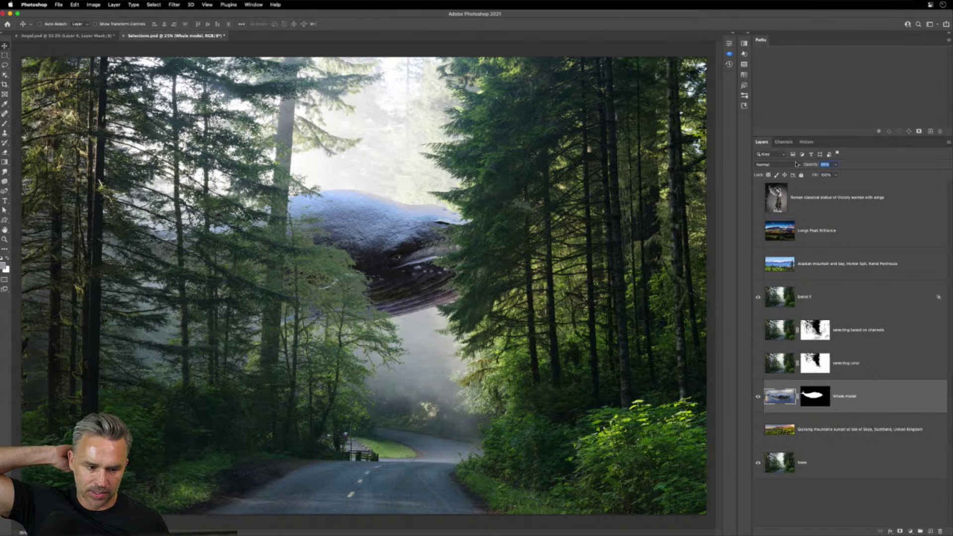
pyautogui.press('Return')
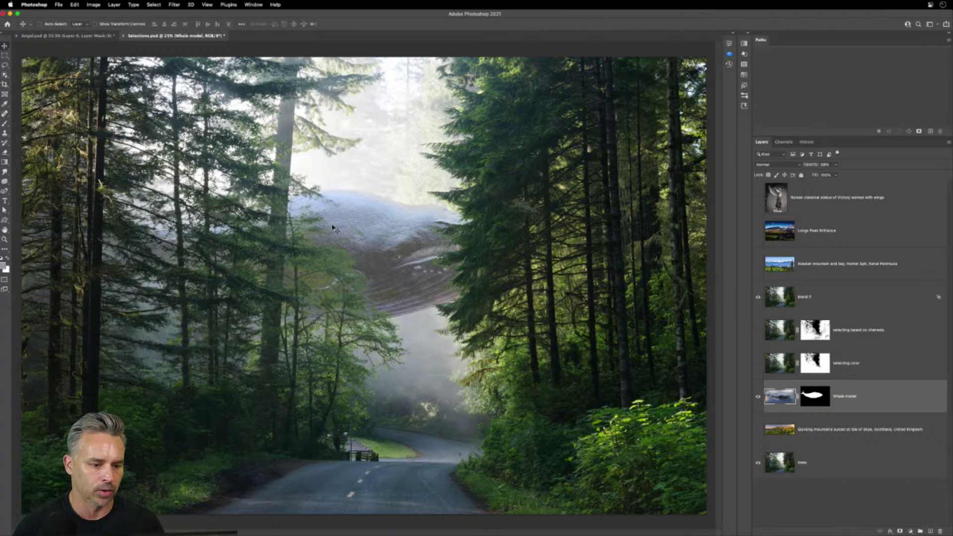
pyautogui.moveTo(335, 231); pyautogui.dragTo(390, 204)
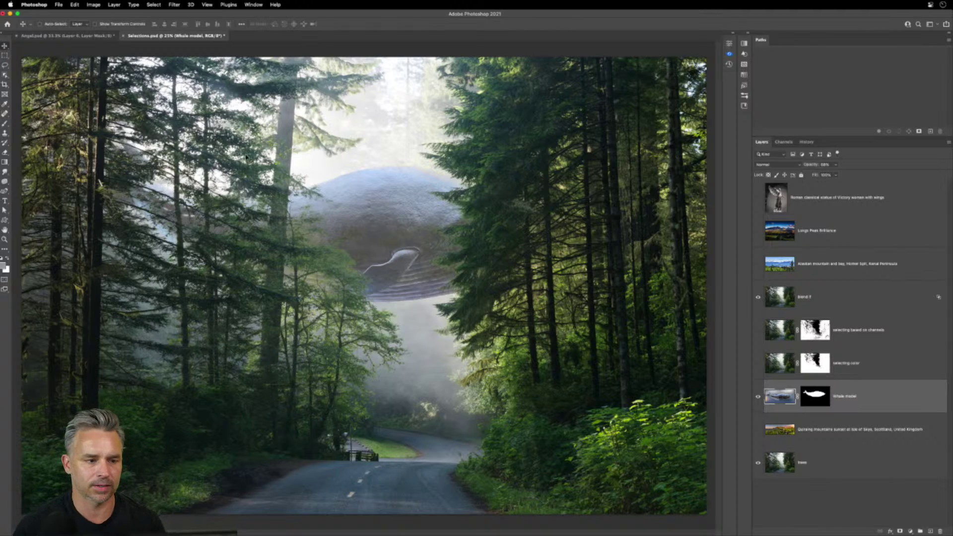
# Duplicate the bottommost trees layer and place the copy directly above the "blend if" layer
pyautogui.click(792, 295)
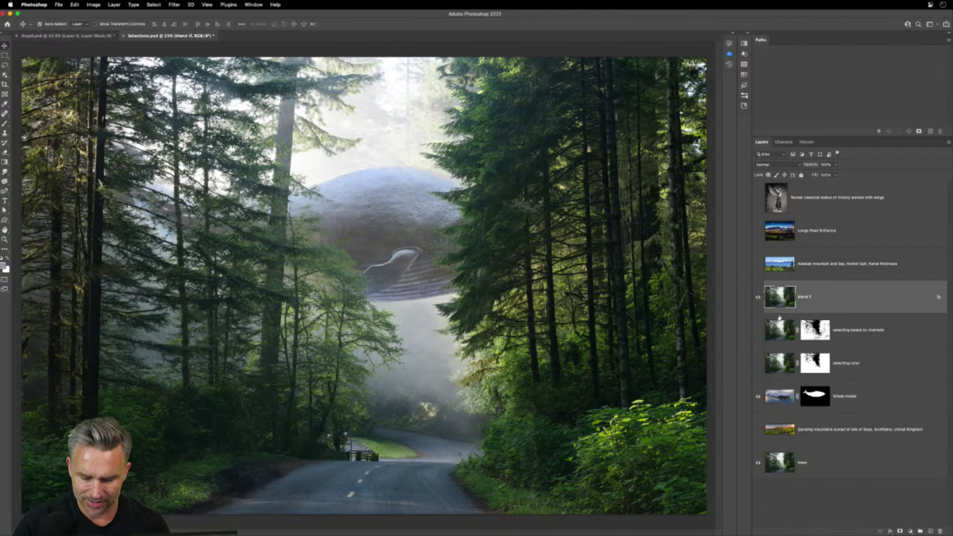
pyautogui.click(893, 360)
pyautogui.click(819, 469)
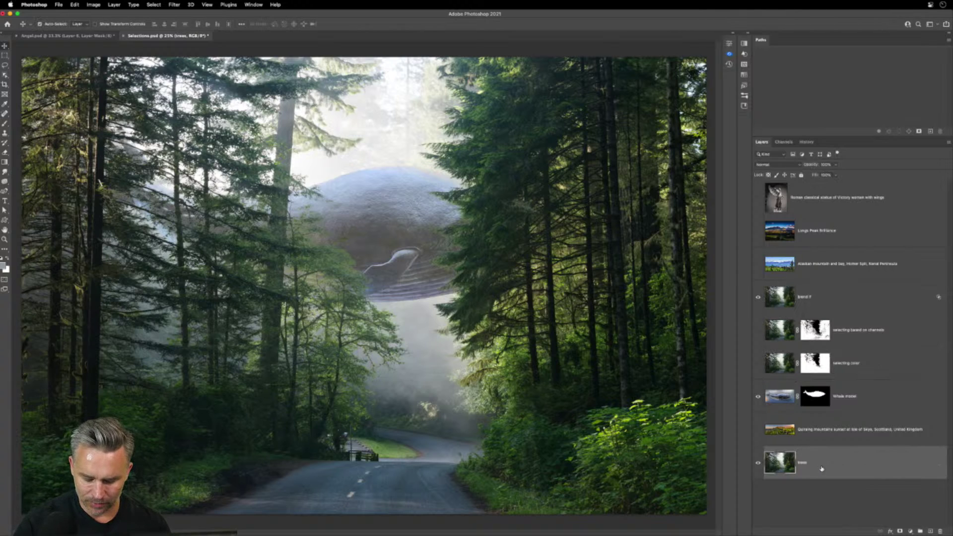
pyautogui.press('super+j')
pyautogui.moveTo(822, 469); pyautogui.dragTo(803, 295)
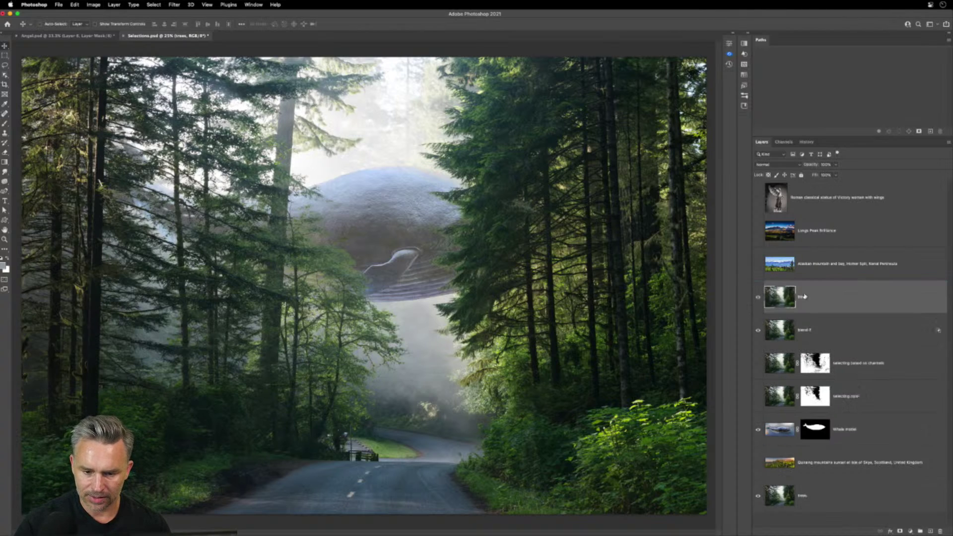
pyautogui.click(189, 4)
pyautogui.moveTo(174, 5)
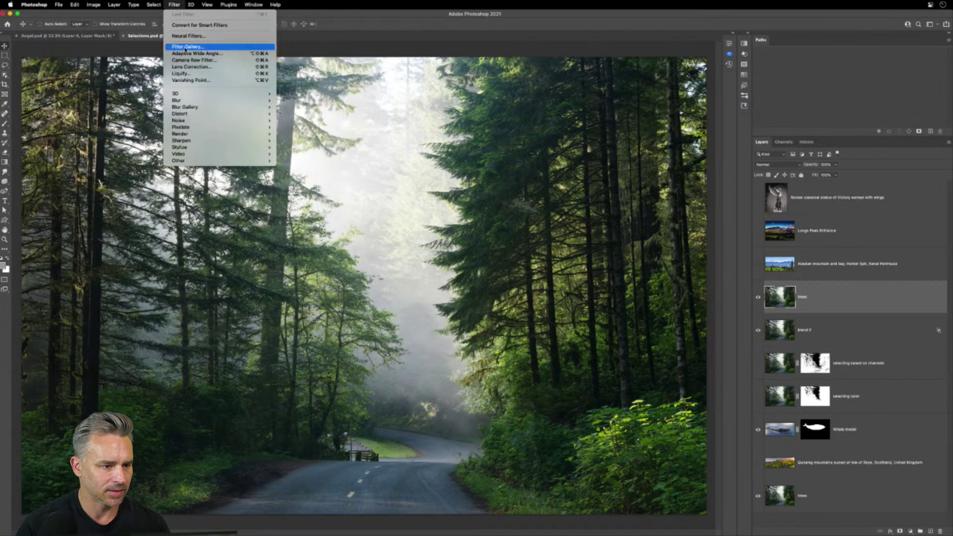
pyautogui.click(186, 37)
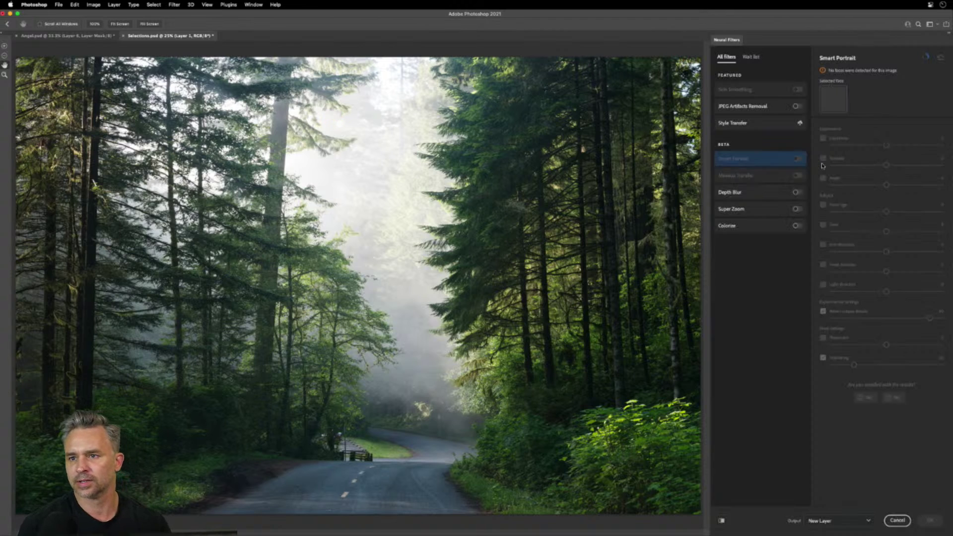
pyautogui.click(749, 194)
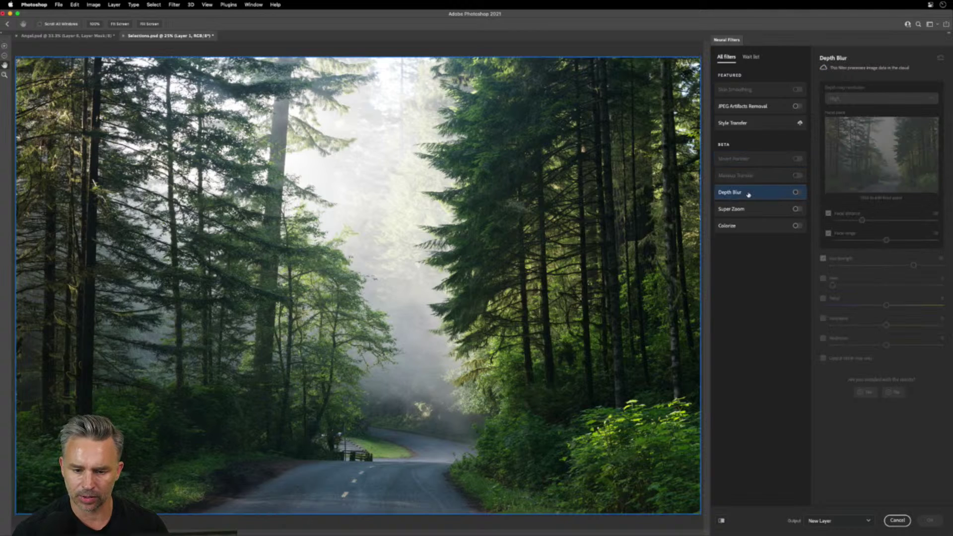
pyautogui.click(797, 192)
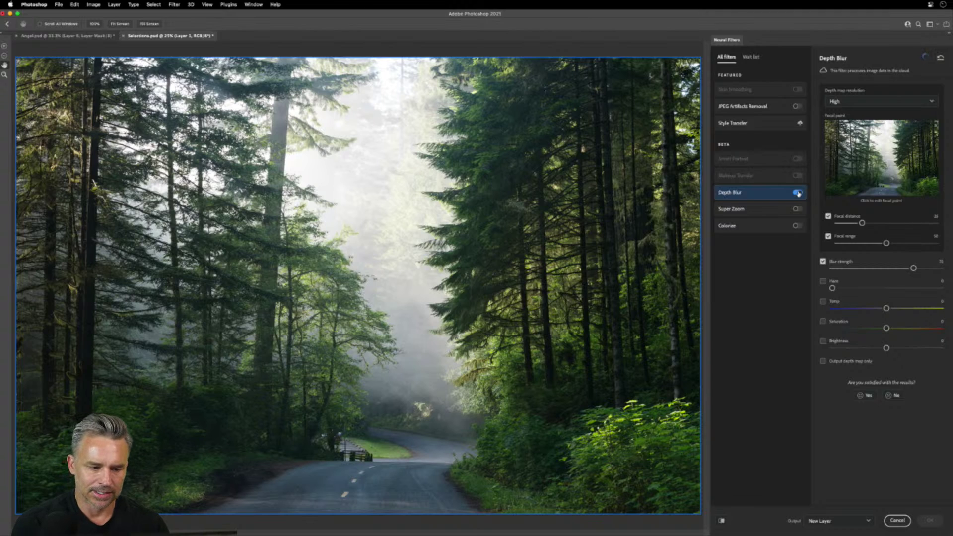
pyautogui.click(797, 193)
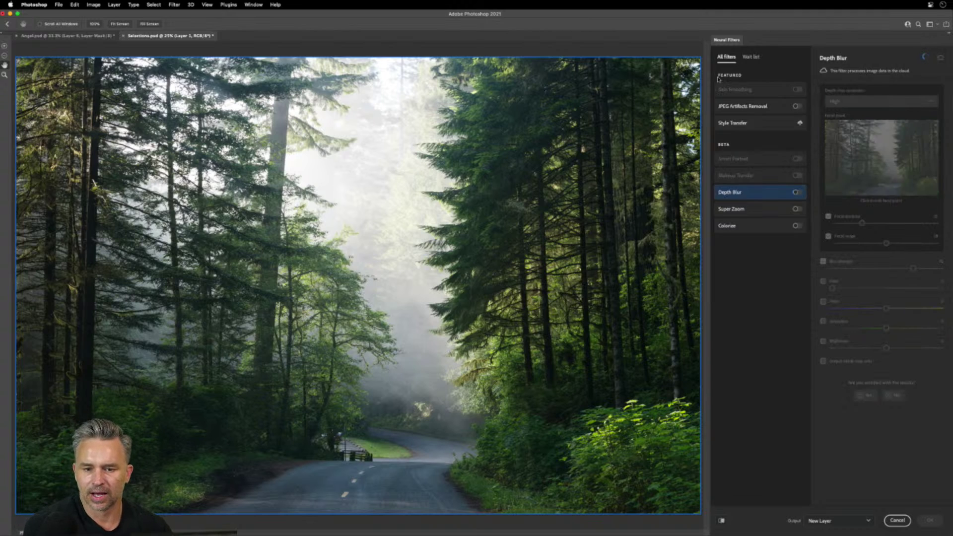
pyautogui.click(751, 56)
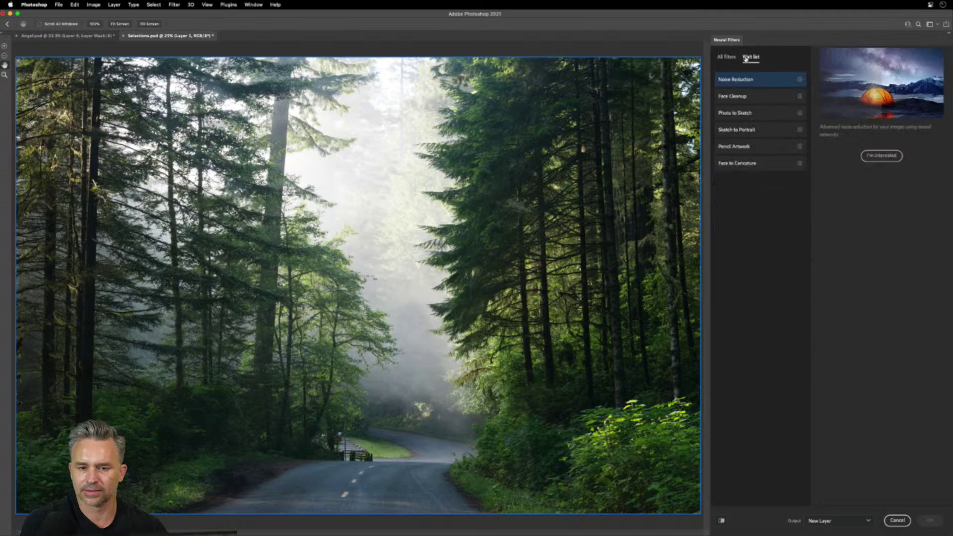
pyautogui.click(717, 59)
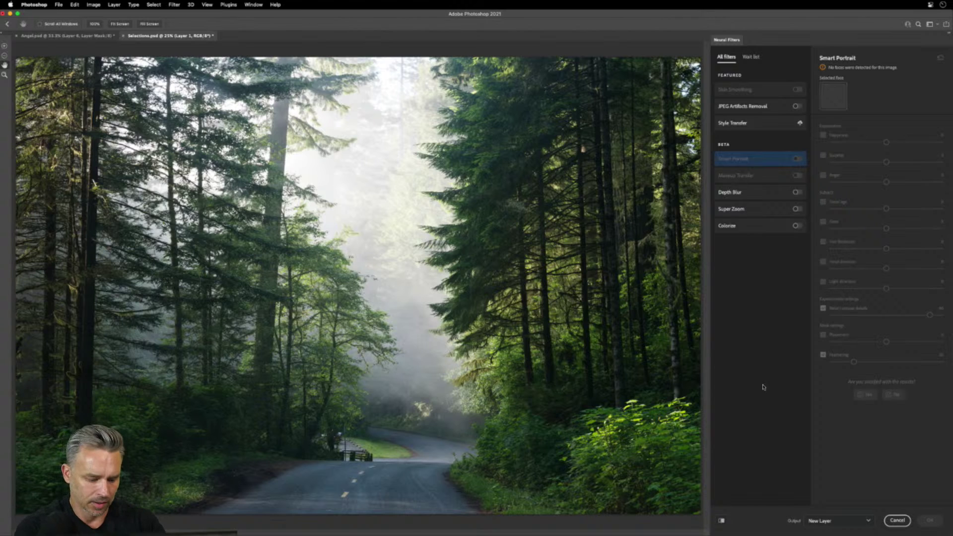
pyautogui.press('Escape')
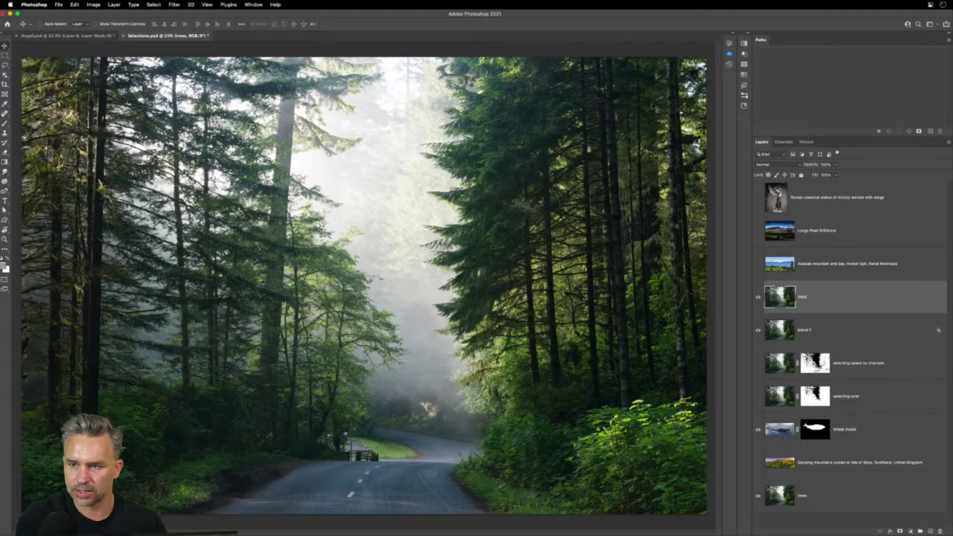
# Switch to Angel.psd, expand the second layer group, show the flower photo on Layer 2 and move it over the woman's face
pyautogui.click(65, 36)
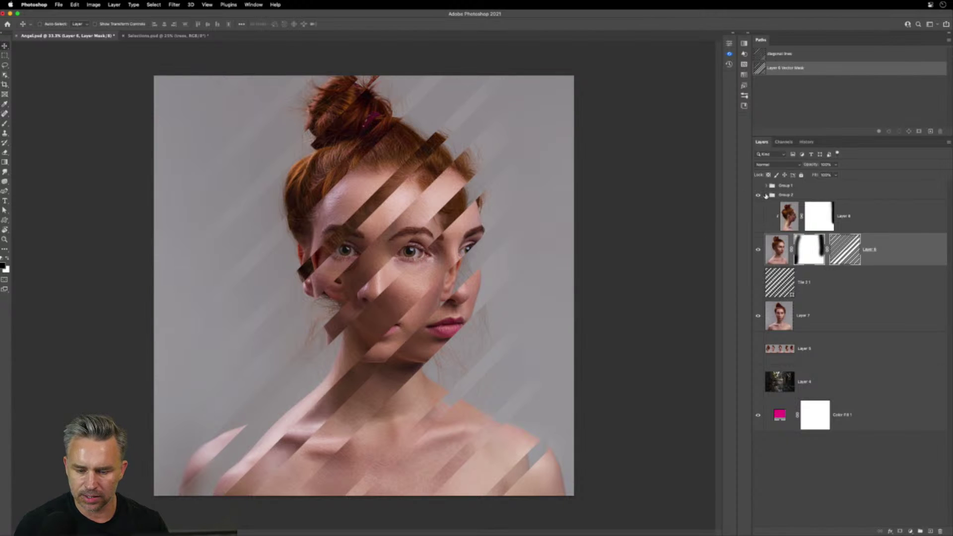
pyautogui.click(766, 196)
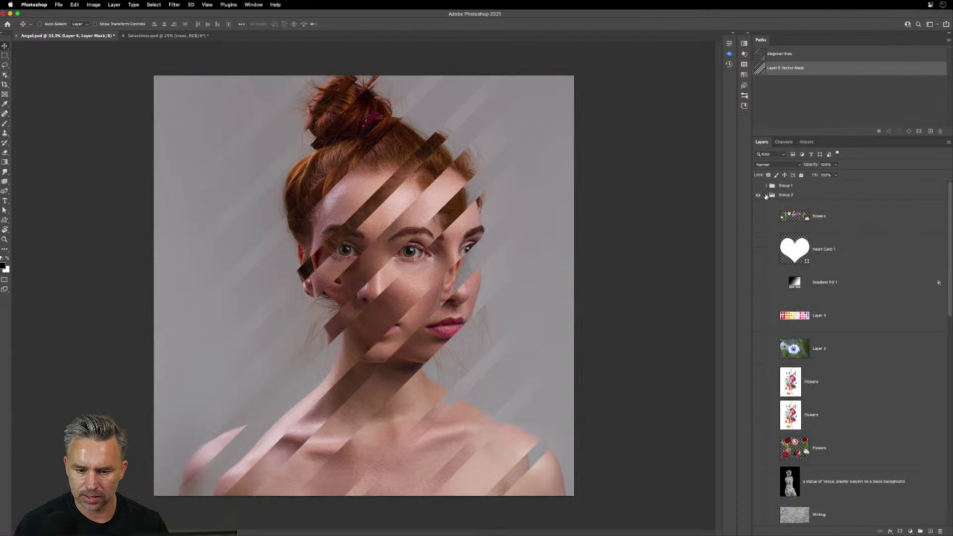
pyautogui.click(821, 413)
pyautogui.click(768, 348)
pyautogui.click(758, 349)
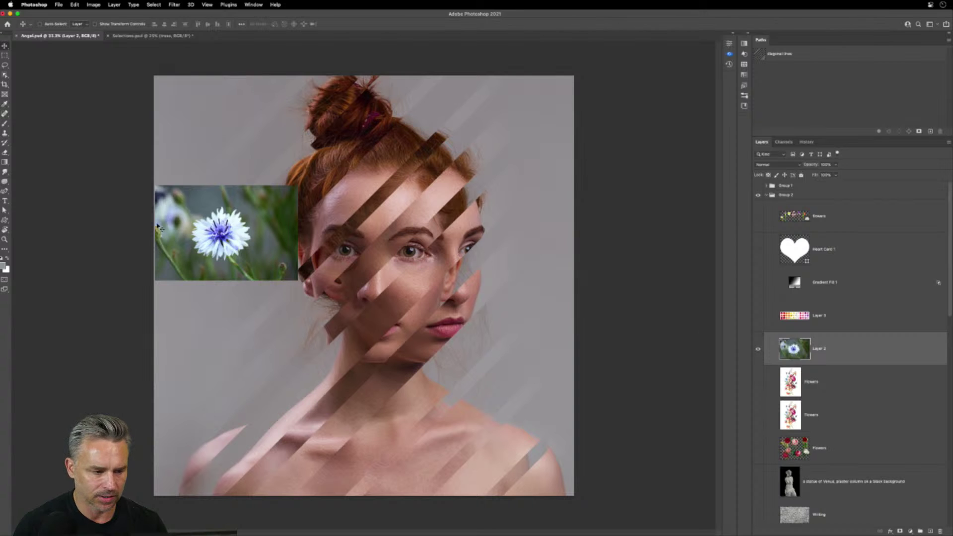
pyautogui.moveTo(181, 232); pyautogui.dragTo(331, 257)
# Start a Focus Area selection on the Layer 2 flower photo and keep the dialog clear of the flower preview
pyautogui.press('super+plus')
pyautogui.press('super+plus')
pyautogui.press('super+plus')
pyautogui.press('super+plus')
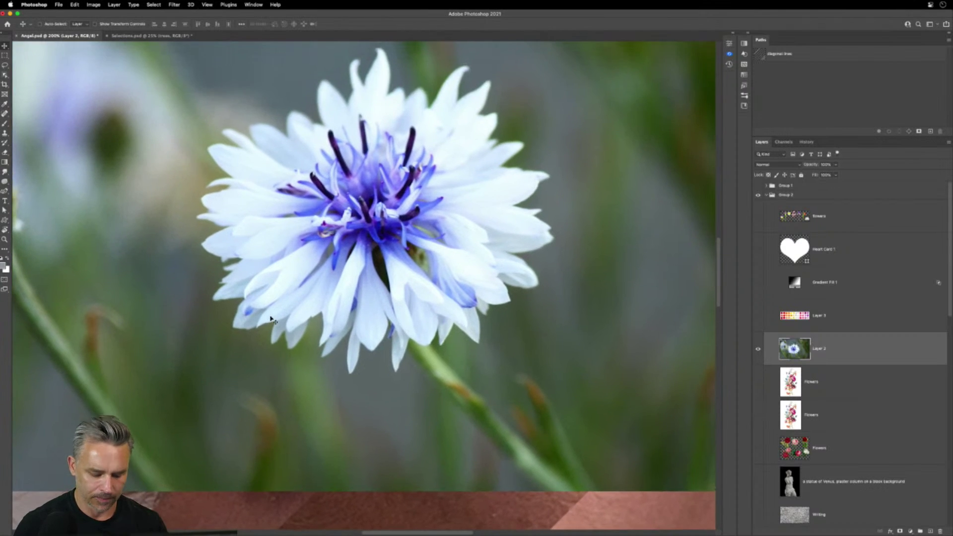
pyautogui.press('super+minus')
pyautogui.scroll(2, 270, 316)
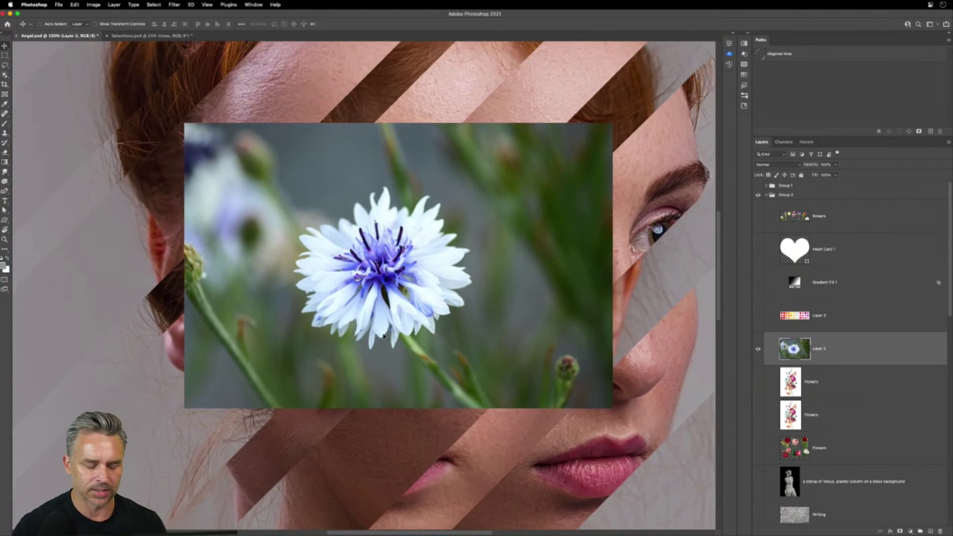
pyautogui.click(154, 4)
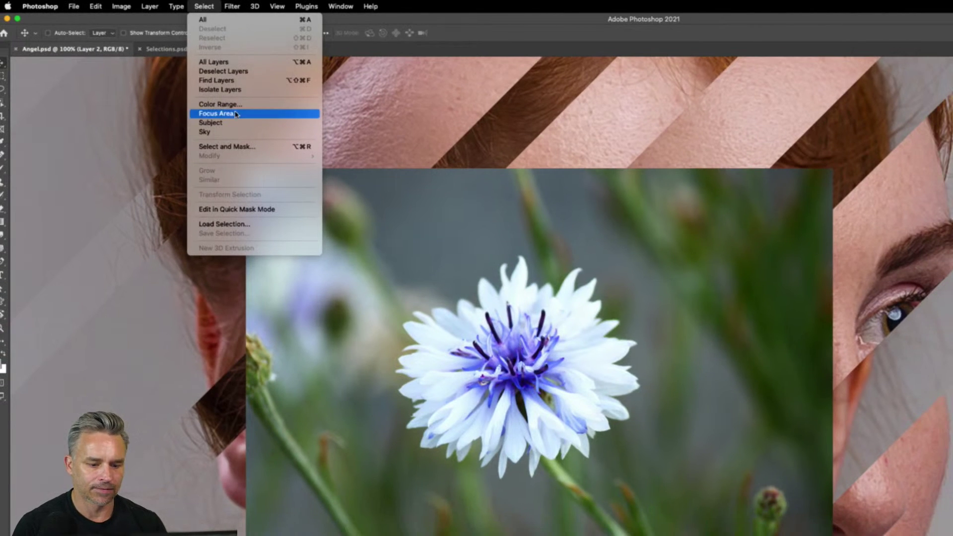
pyautogui.click(236, 115)
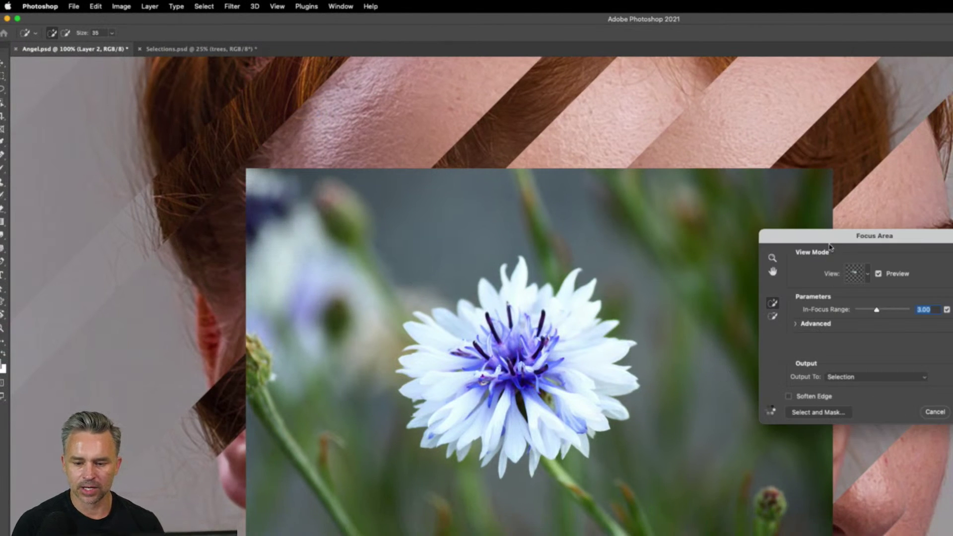
pyautogui.moveTo(830, 247); pyautogui.dragTo(733, 230)
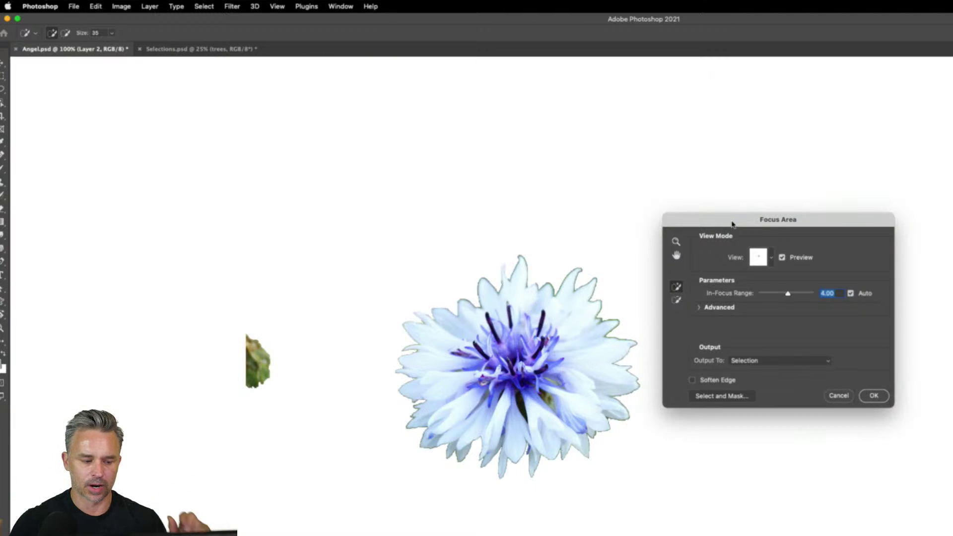
pyautogui.moveTo(732, 225); pyautogui.dragTo(668, 216)
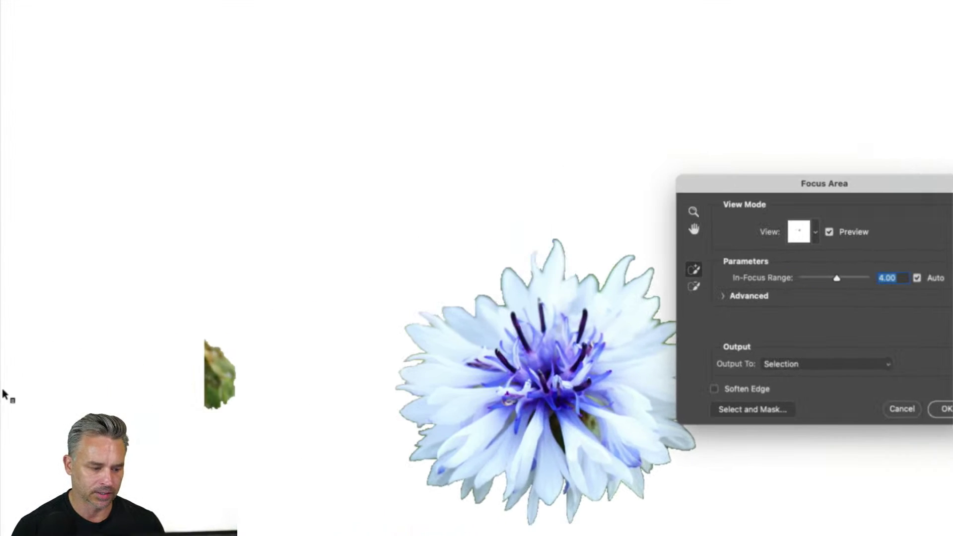
pyautogui.moveTo(712, 183); pyautogui.dragTo(206, 71)
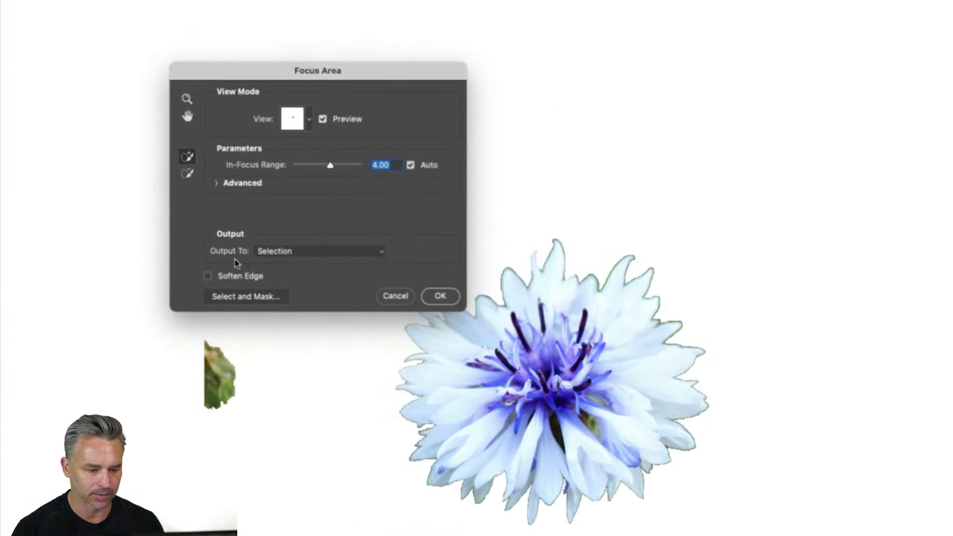
# Try In-Focus Range values of 2.80 and 2.11 for the flower, and set the range to 2.93
pyautogui.moveTo(331, 166); pyautogui.dragTo(319, 168)
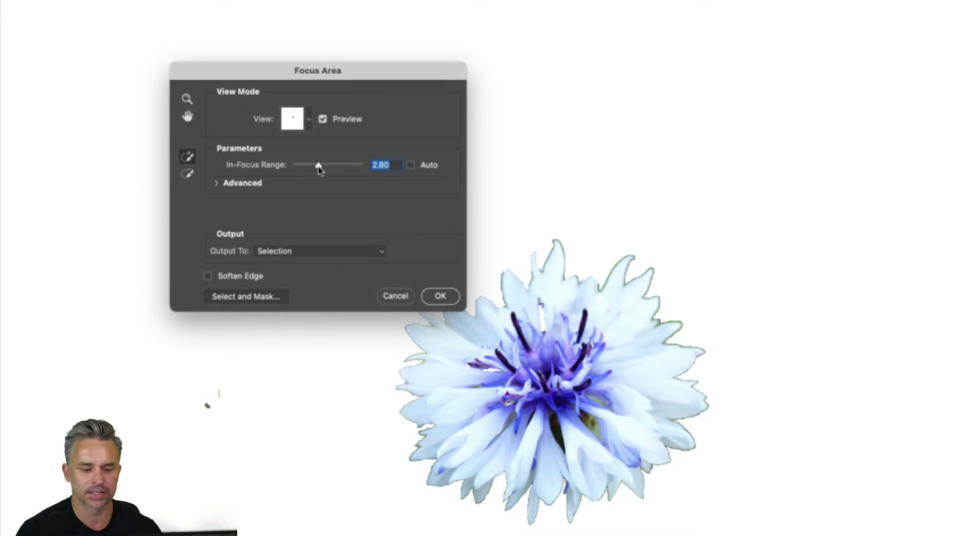
pyautogui.moveTo(317, 170); pyautogui.dragTo(313, 169)
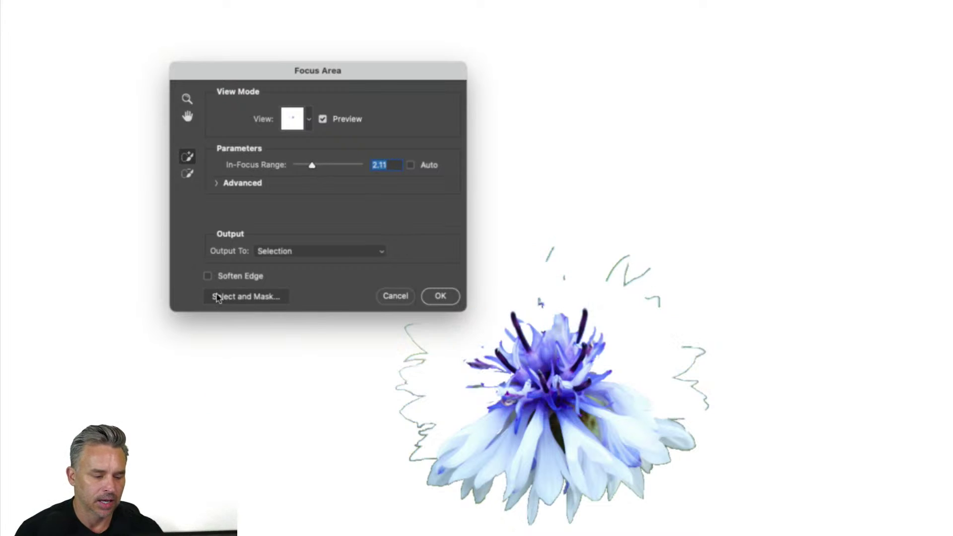
pyautogui.click(320, 166)
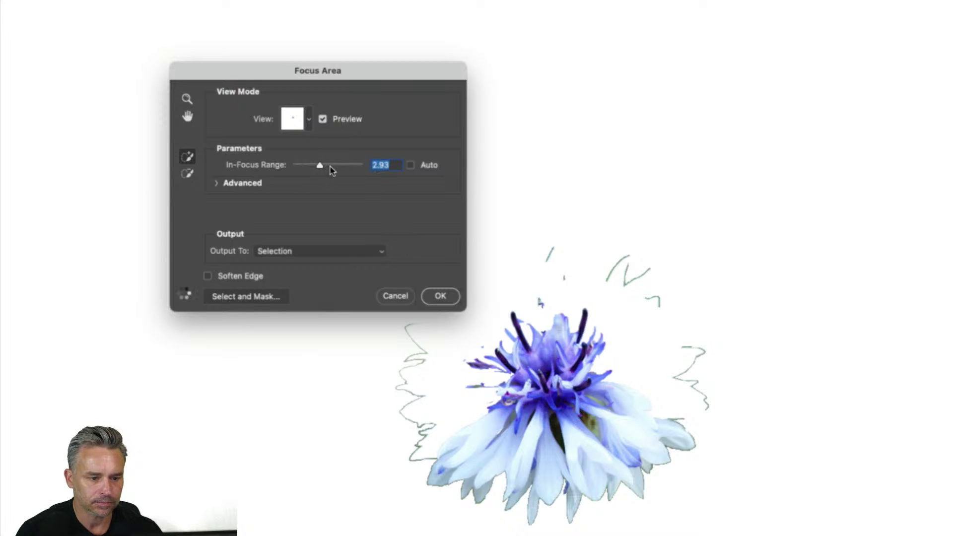
# Set the In-Focus Range to 4.09, output to New Layer with Layer Mask, and continue the flower selection in Select and Mask
pyautogui.click(333, 166)
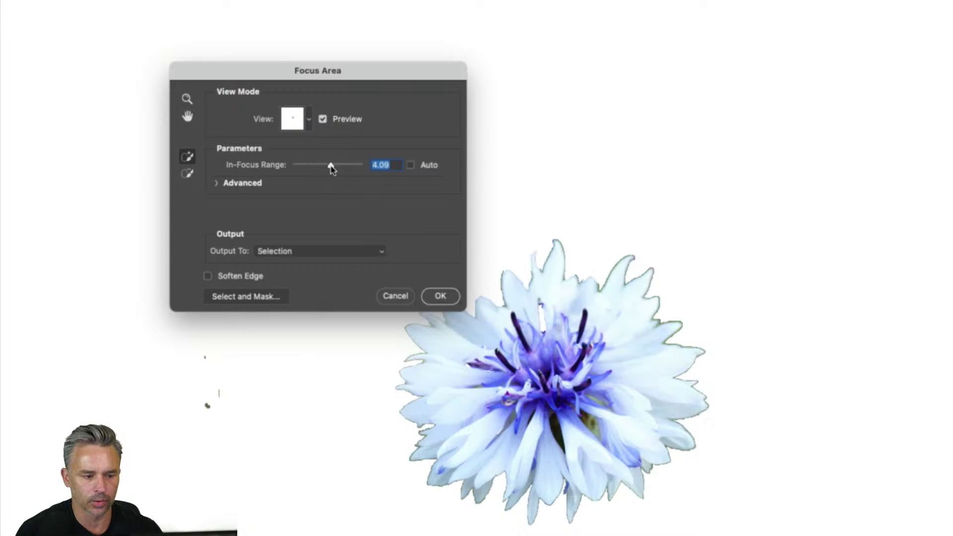
pyautogui.click(217, 183)
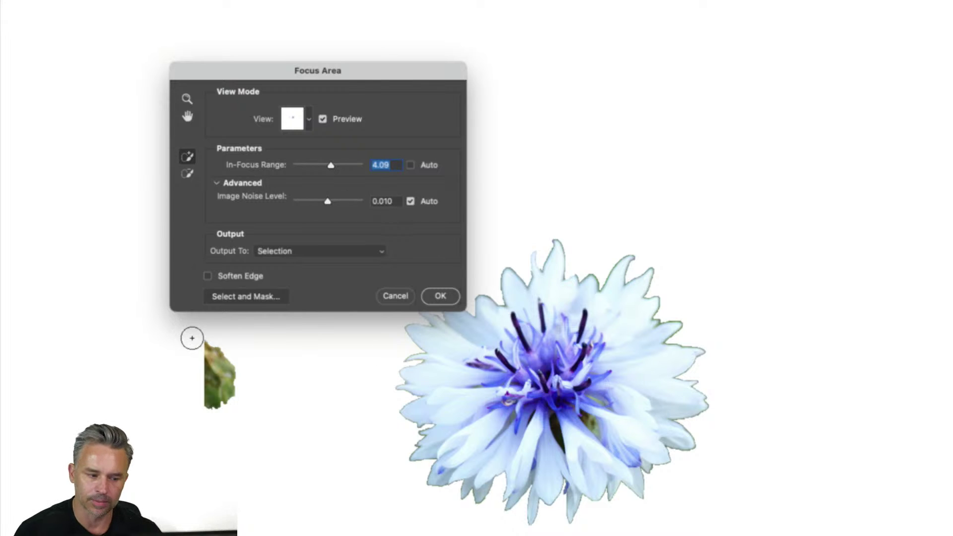
pyautogui.click(255, 251)
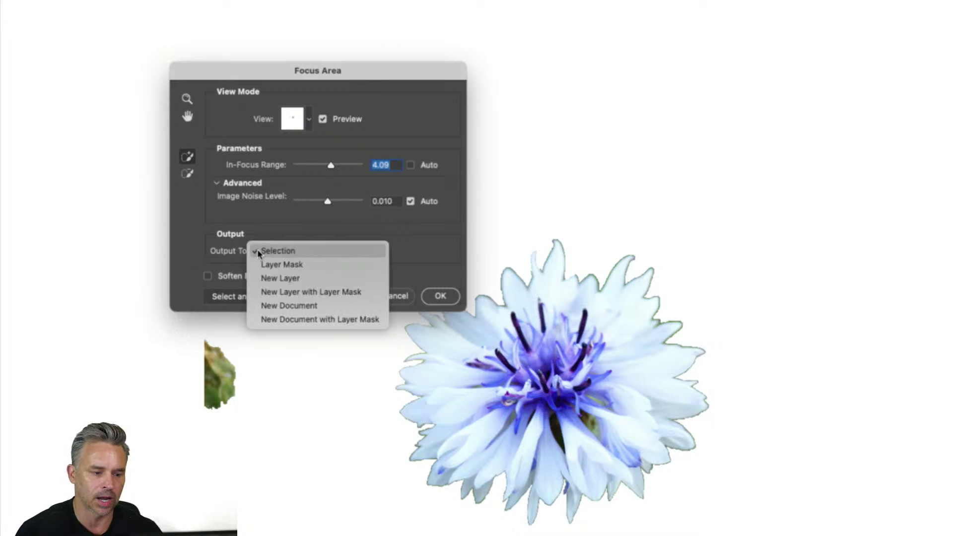
pyautogui.click(282, 292)
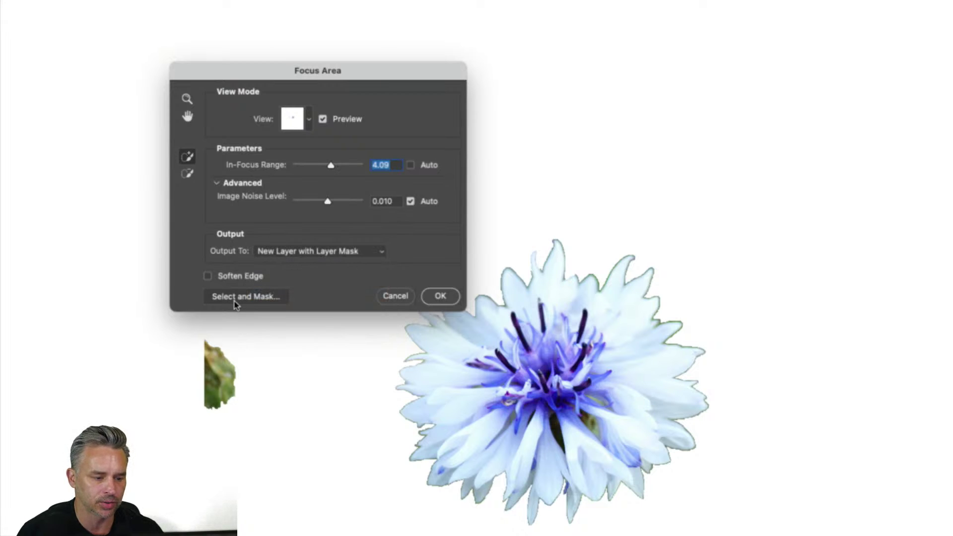
pyautogui.click(263, 297)
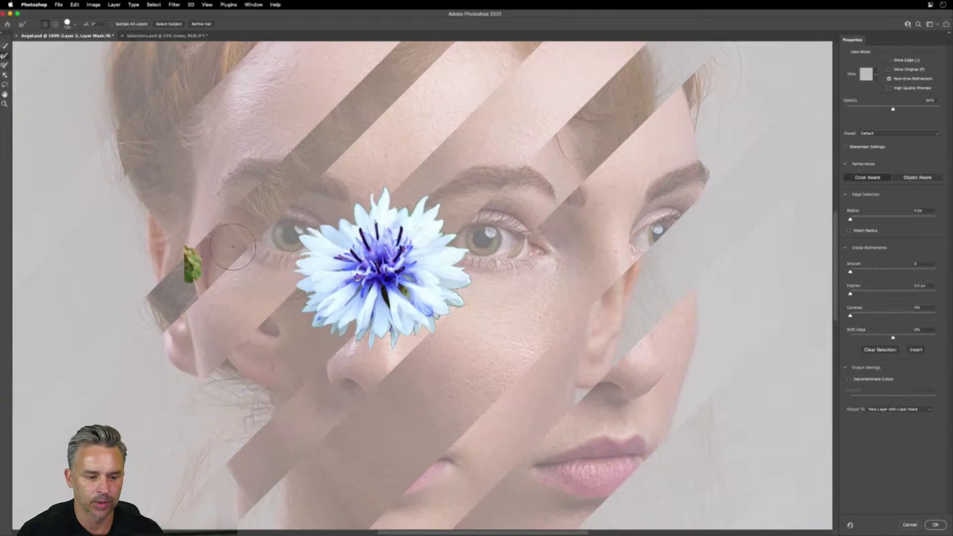
# Subtract the stray green leaf beside the flower with the Quick Selection tool and output the masked flower
pyautogui.click(5, 45)
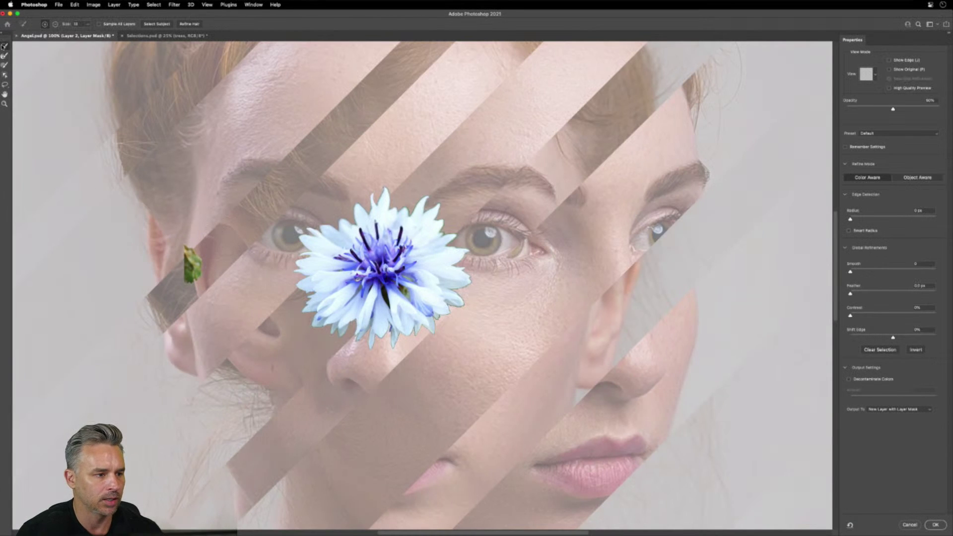
pyautogui.press('alt')
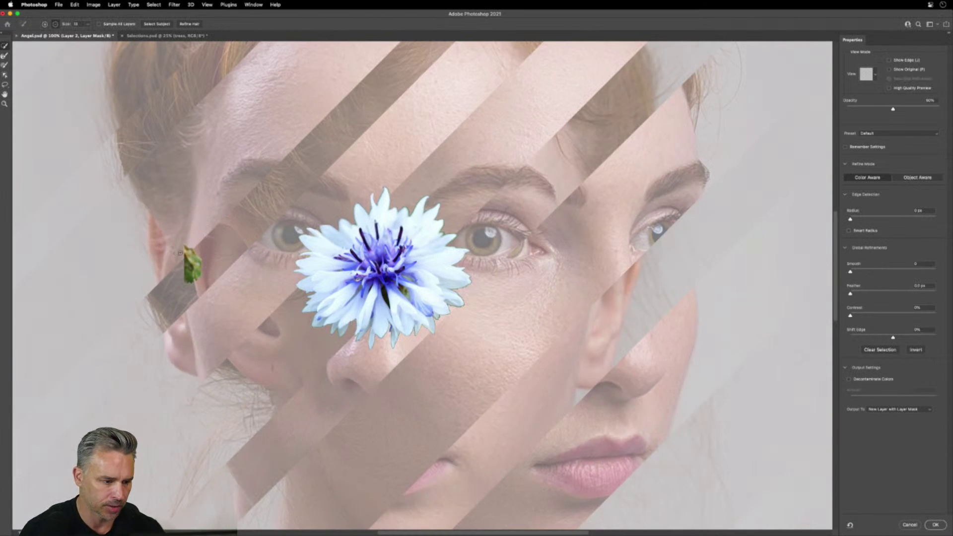
pyautogui.moveTo(189, 319); pyautogui.dragTo(192, 229)
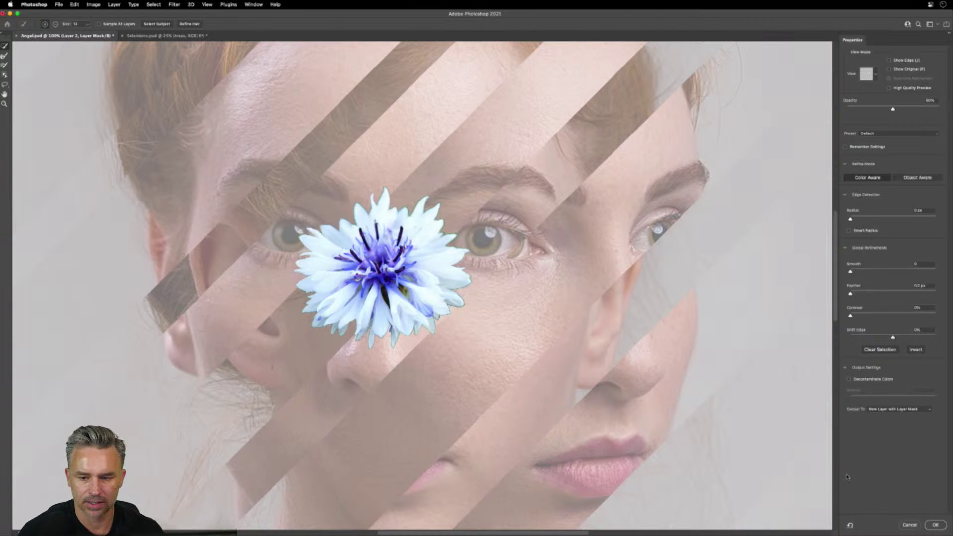
pyautogui.click(927, 525)
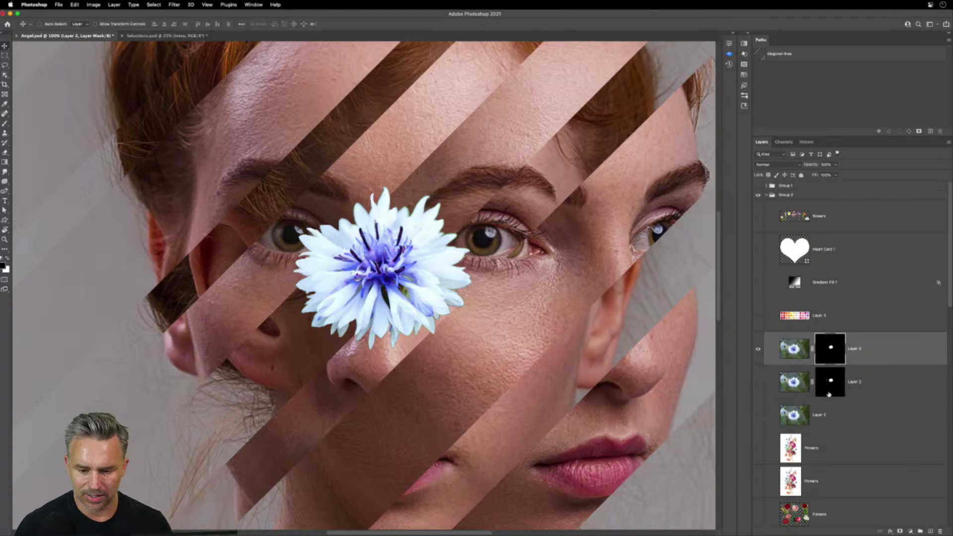
# Switch to the Selections.psd document
pyautogui.click(166, 35)
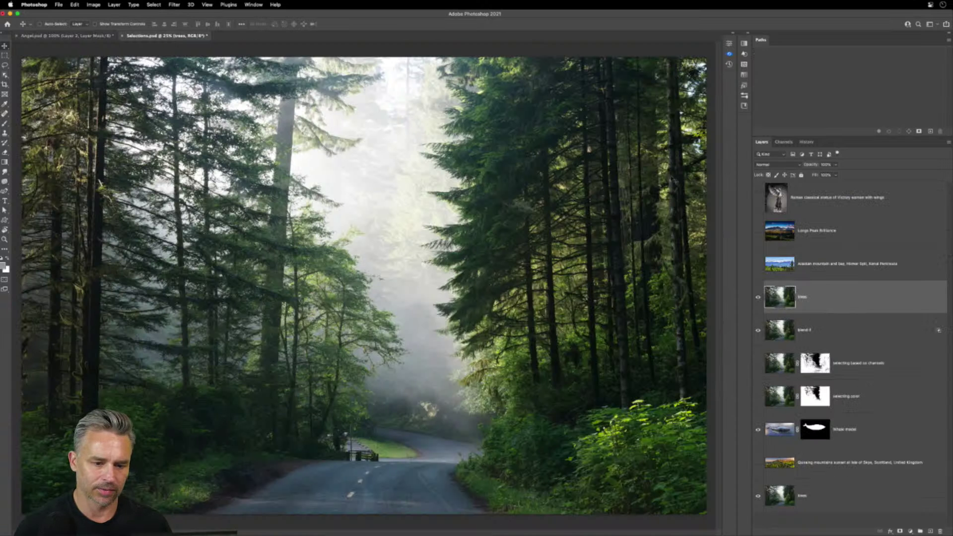
pyautogui.click(180, 5)
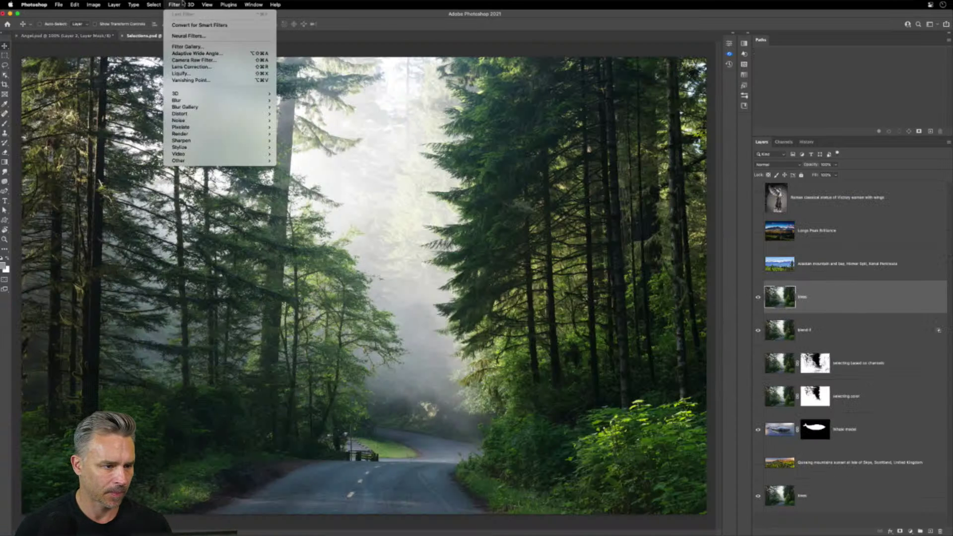
pyautogui.click(187, 46)
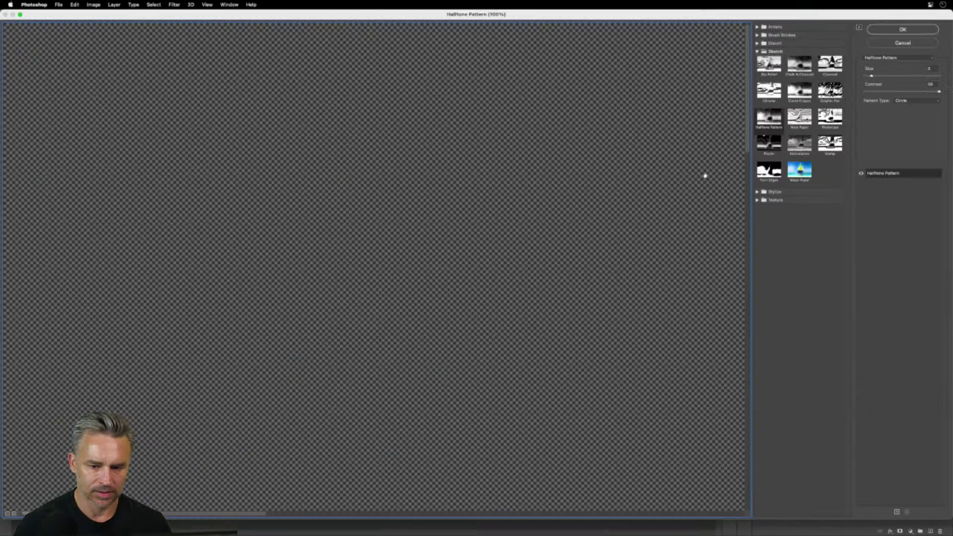
pyautogui.press('Escape')
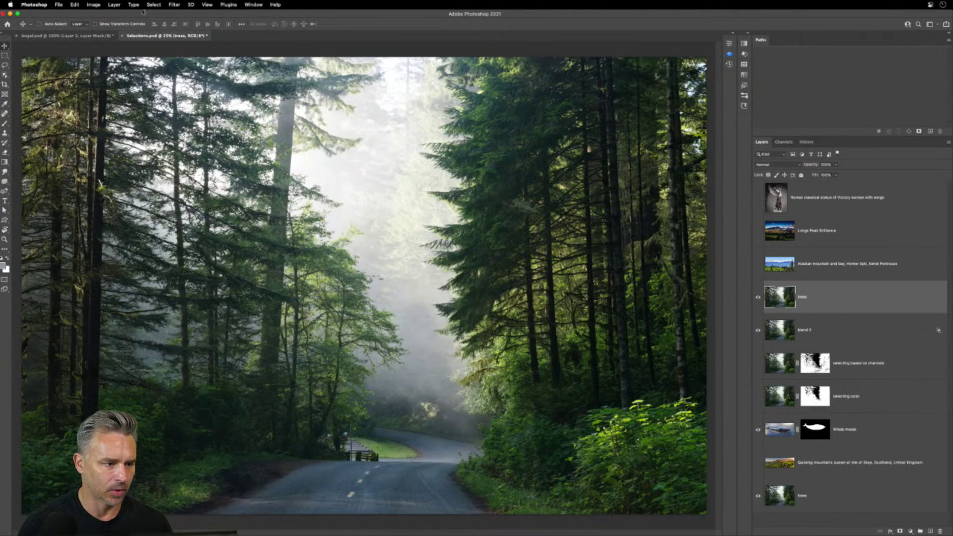
# Open Neural Filters on the upper trees layer and enable Depth Blur
pyautogui.click(174, 4)
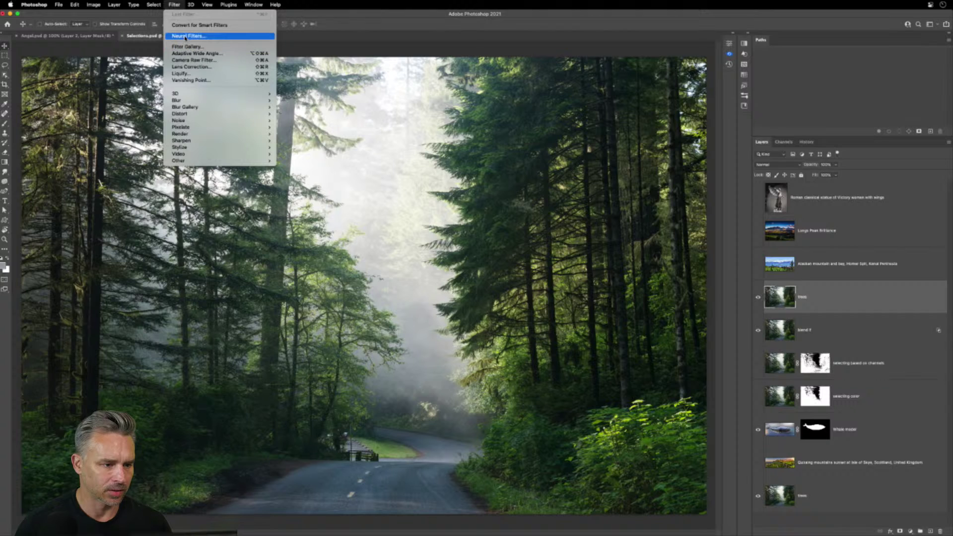
pyautogui.press('Escape')
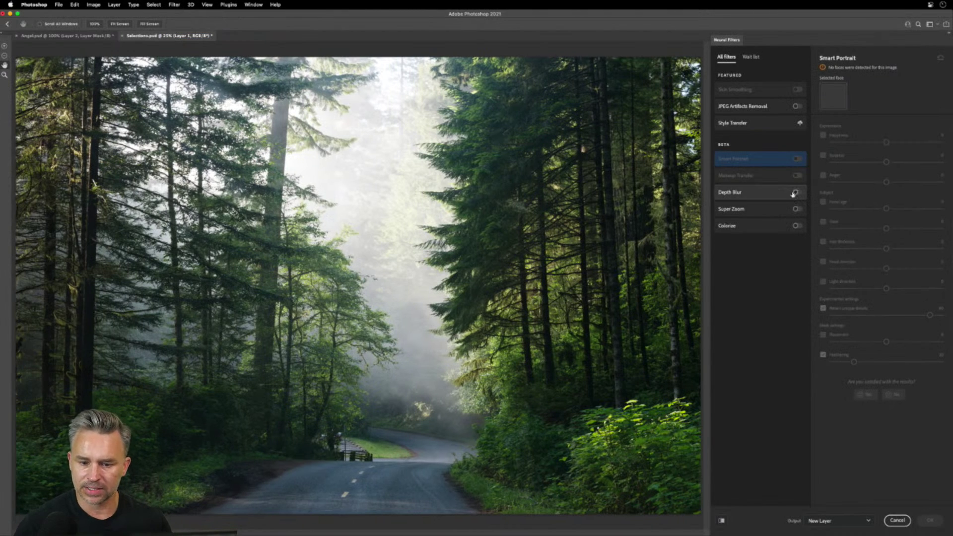
pyautogui.click(790, 194)
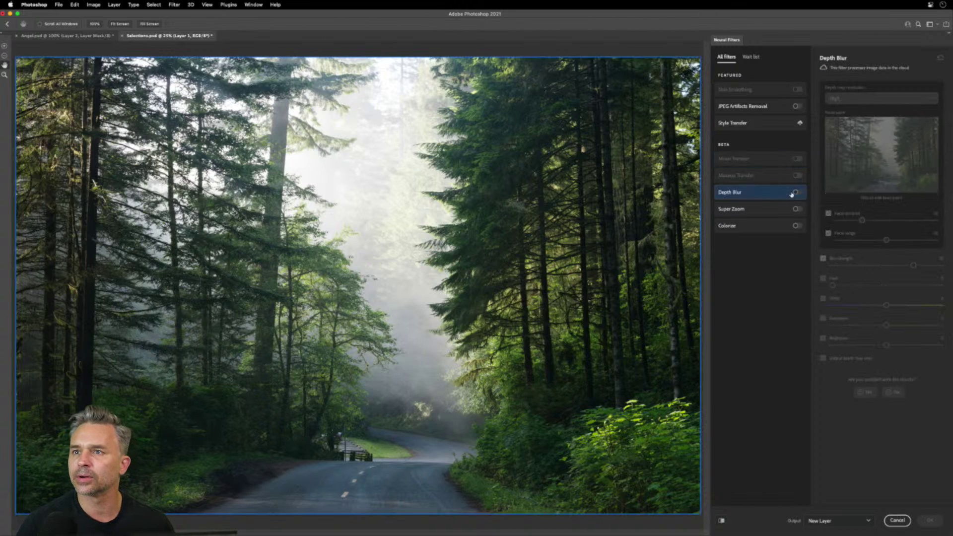
pyautogui.click(796, 193)
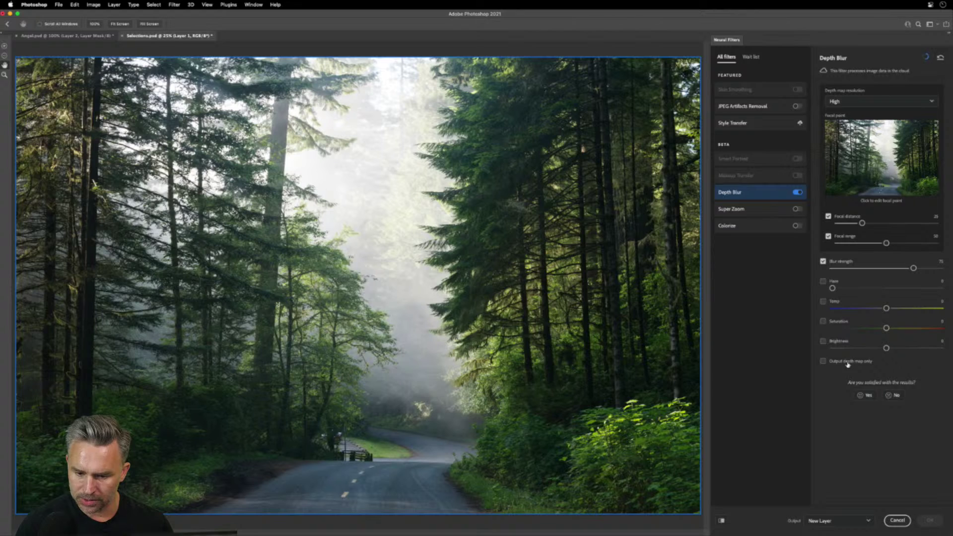
# Keep the depth map resolution at High, output the depth map only, and apply the Depth Blur filter
pyautogui.click(932, 102)
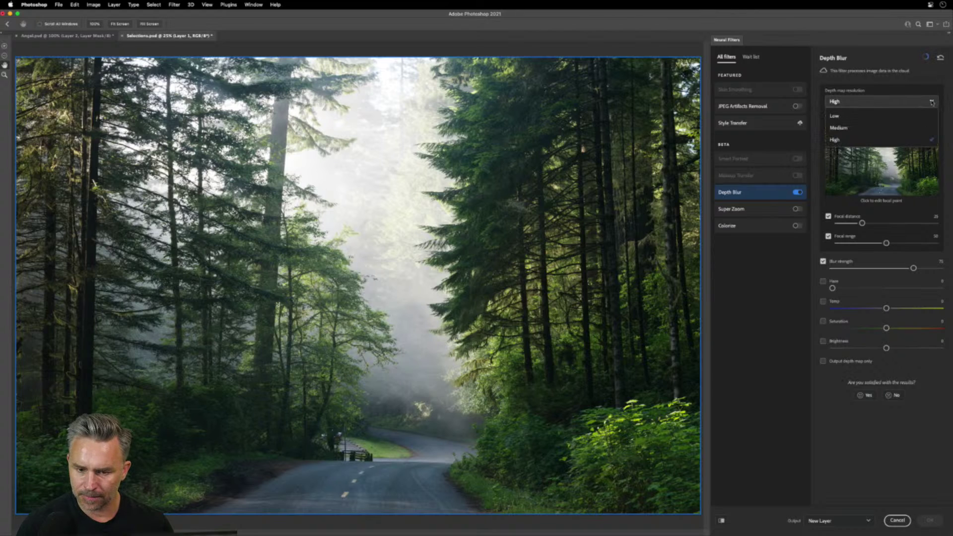
pyautogui.click(932, 101)
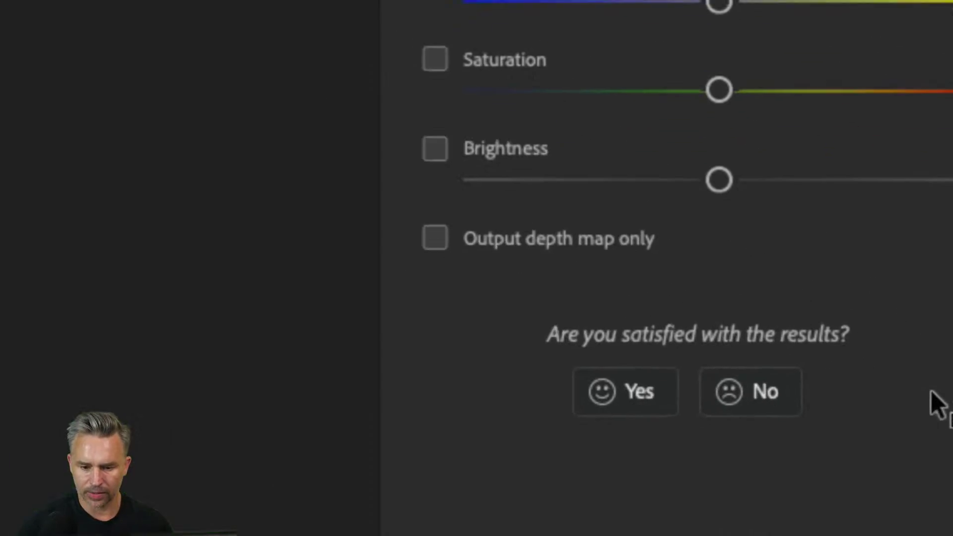
pyautogui.click(434, 240)
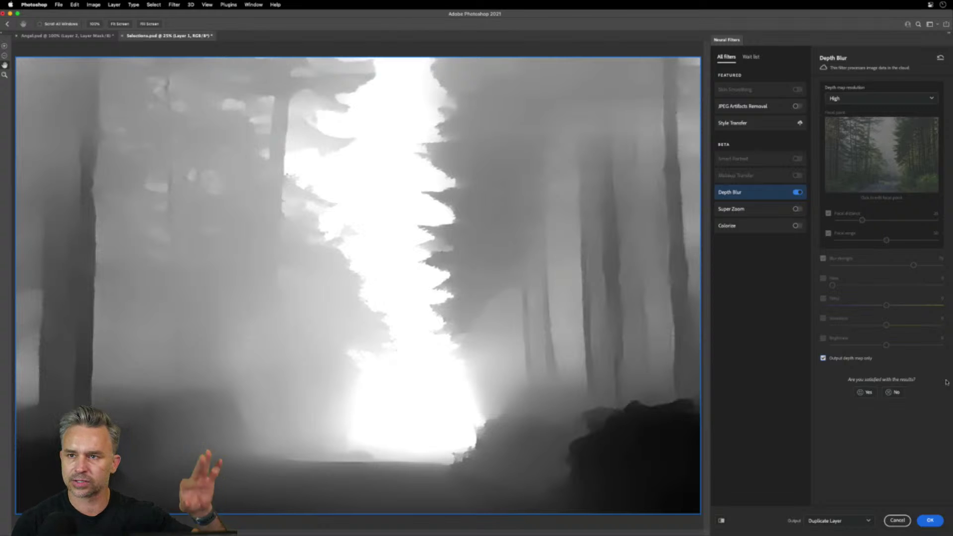
pyautogui.click(930, 520)
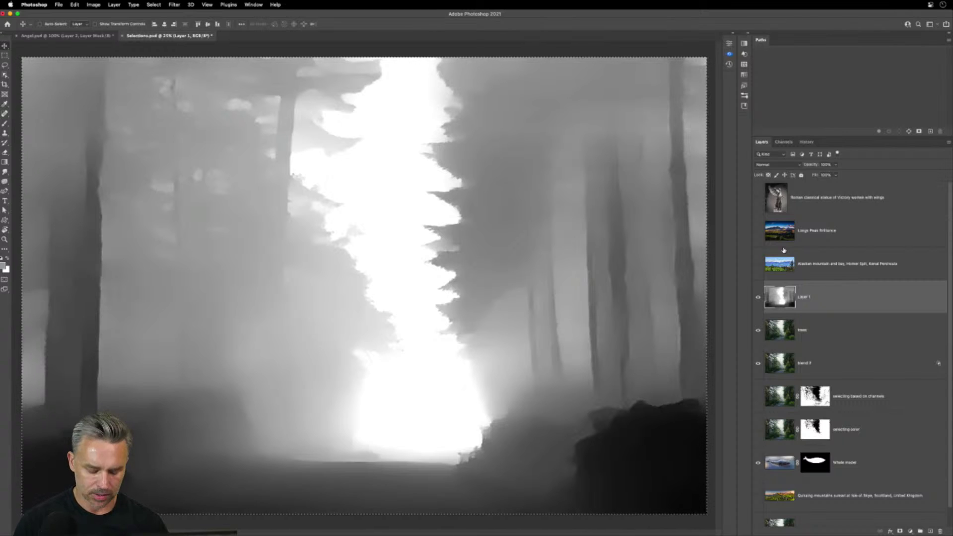
# Add a layer mask to the trees layer directly below the depth map layer
pyautogui.click(819, 335)
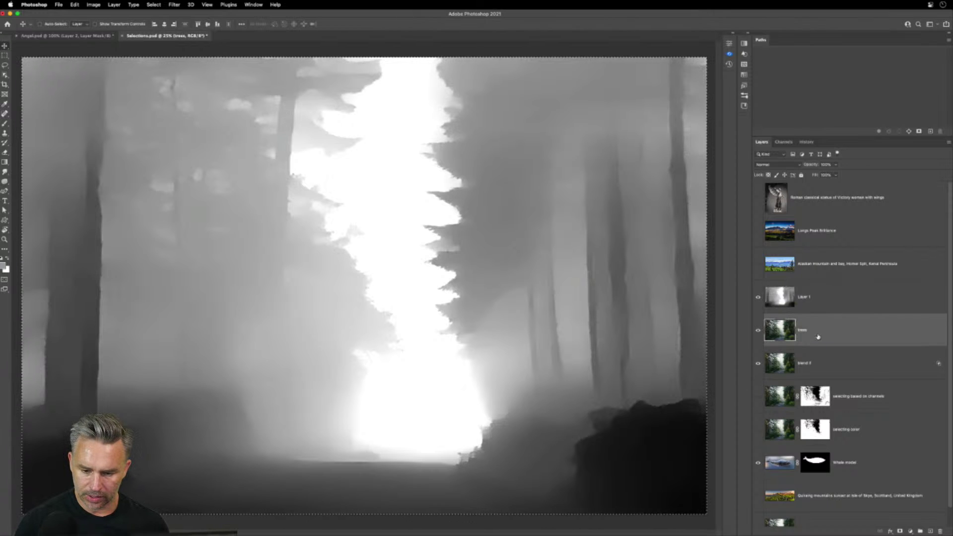
pyautogui.rightClick(843, 333)
pyautogui.press('Escape')
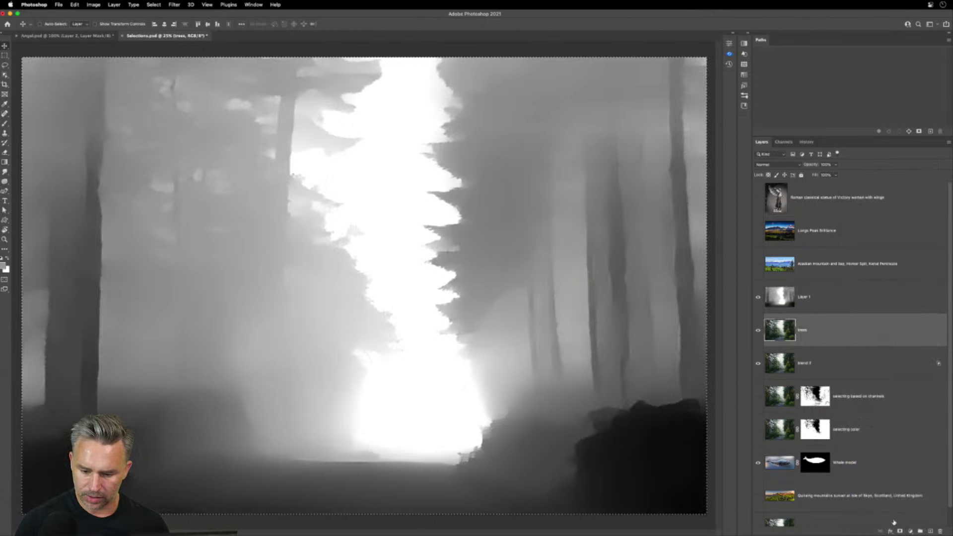
pyautogui.click(900, 531)
# Try pasting the copied Layer 1 depth map into the trees layer's mask, and undo the paste
pyautogui.click(785, 300)
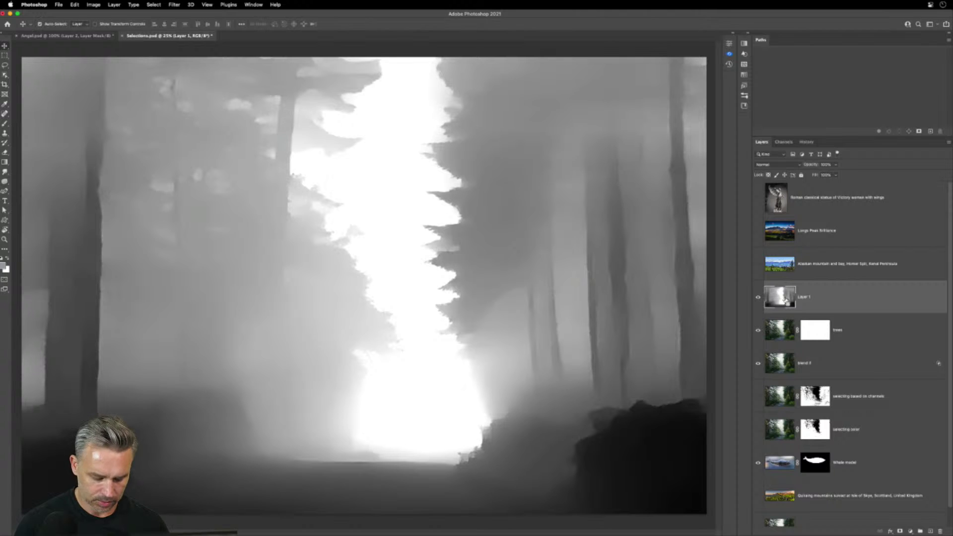
pyautogui.moveTo(783, 298); pyautogui.dragTo(819, 329)
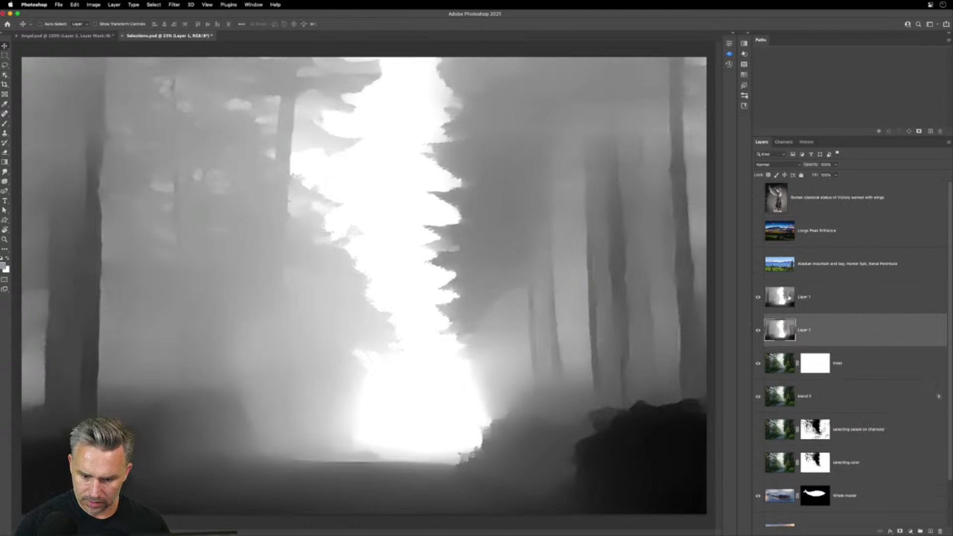
pyautogui.moveTo(789, 296); pyautogui.dragTo(789, 297)
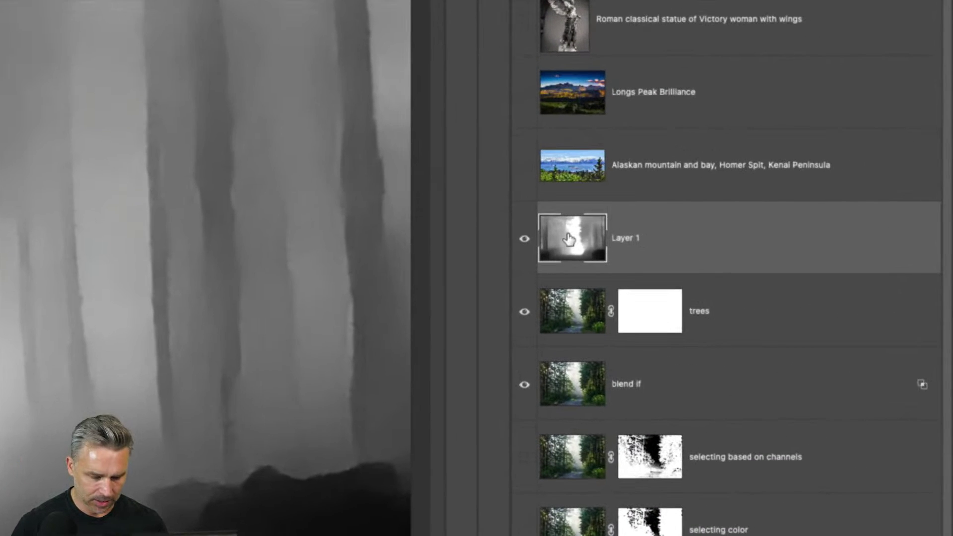
pyautogui.keyDown('ctrl'); pyautogui.click(569, 239); pyautogui.keyUp('ctrl')
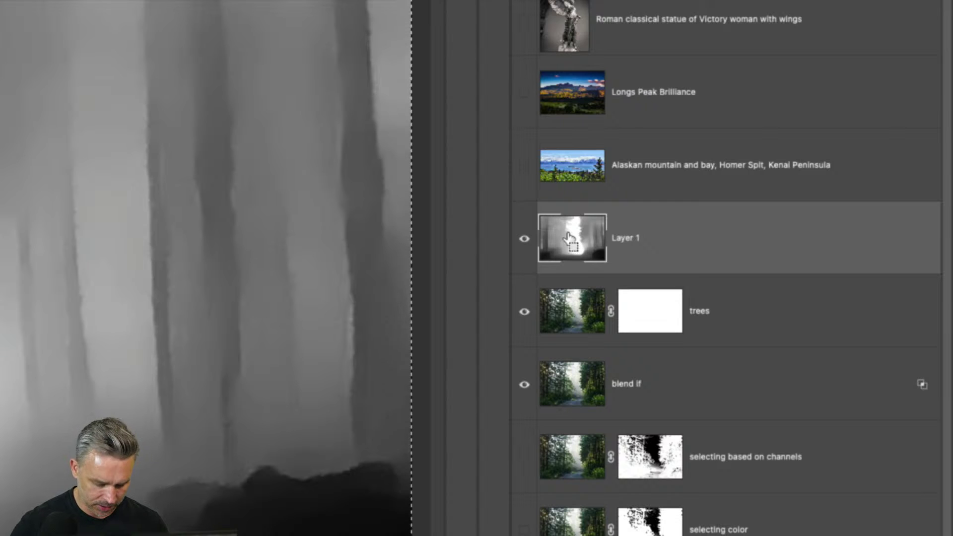
pyautogui.click(633, 316)
pyautogui.hotkey('ctrl', 'v')
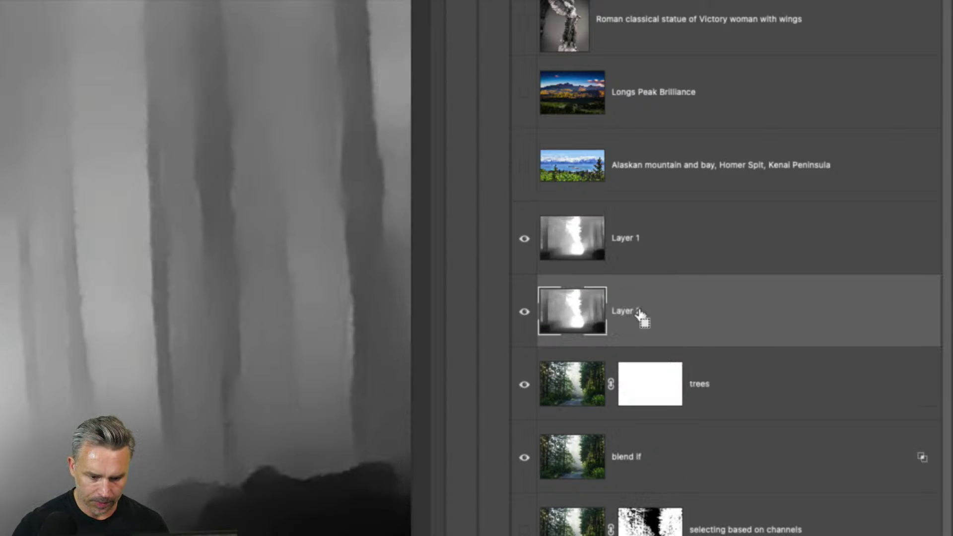
pyautogui.hotkey('ctrl', 'z')
# Check the mask options of the trees layer's mask and accept them as they are
pyautogui.rightClick(662, 308)
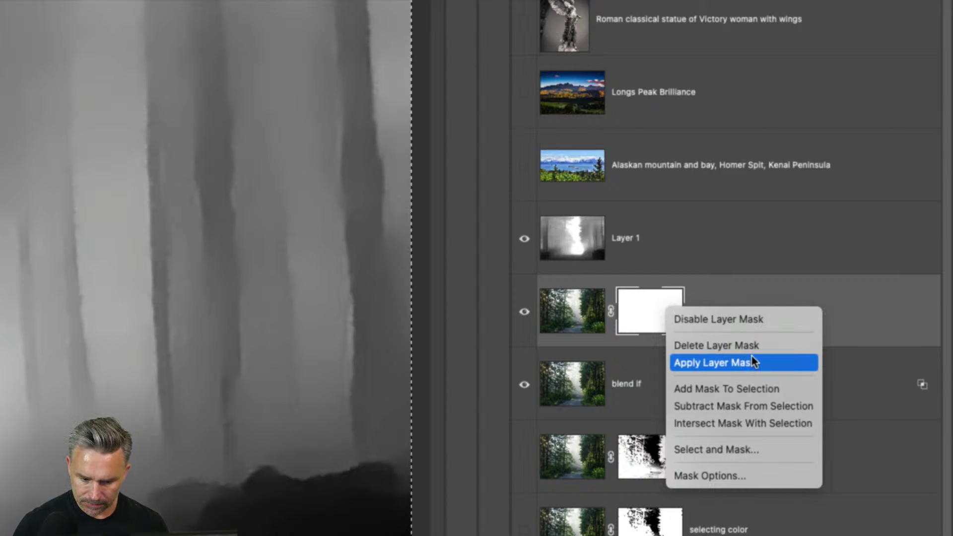
pyautogui.click(755, 474)
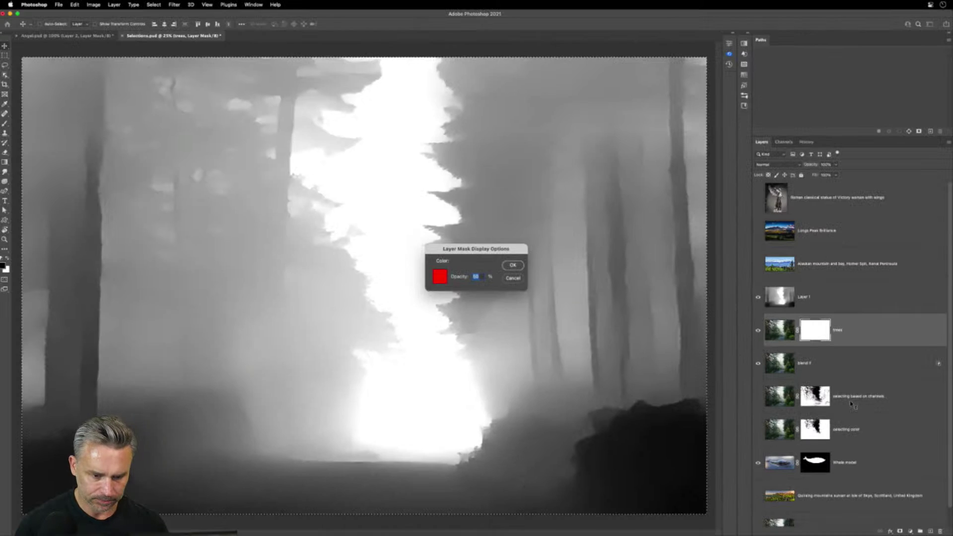
pyautogui.click(512, 265)
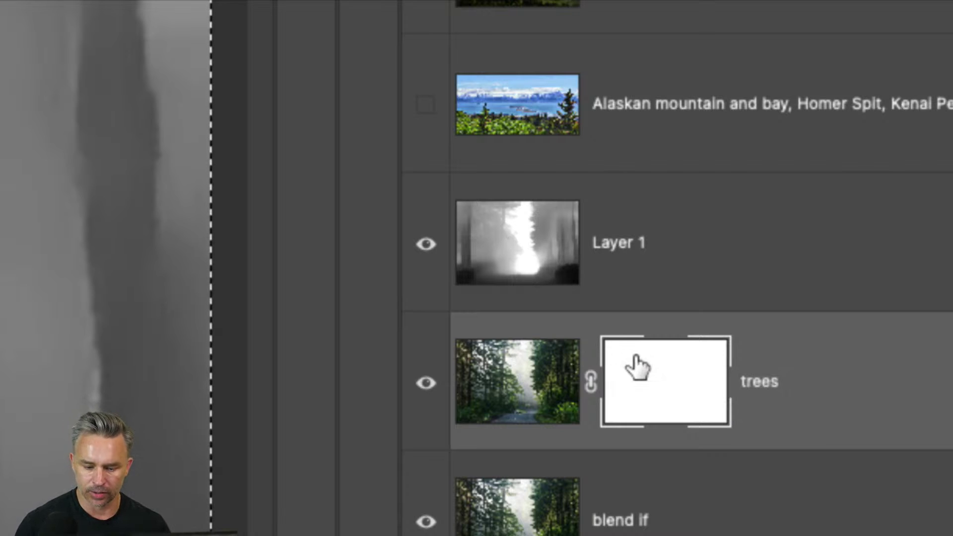
# Clear the current selection, copy the whole Layer 1 depth map and try pasting it into the trees layer's mask
pyautogui.moveTo(637, 367)
pyautogui.mouseDown()
pyautogui.moveTo(638, 354)
pyautogui.moveTo(638, 367)
pyautogui.mouseUp()
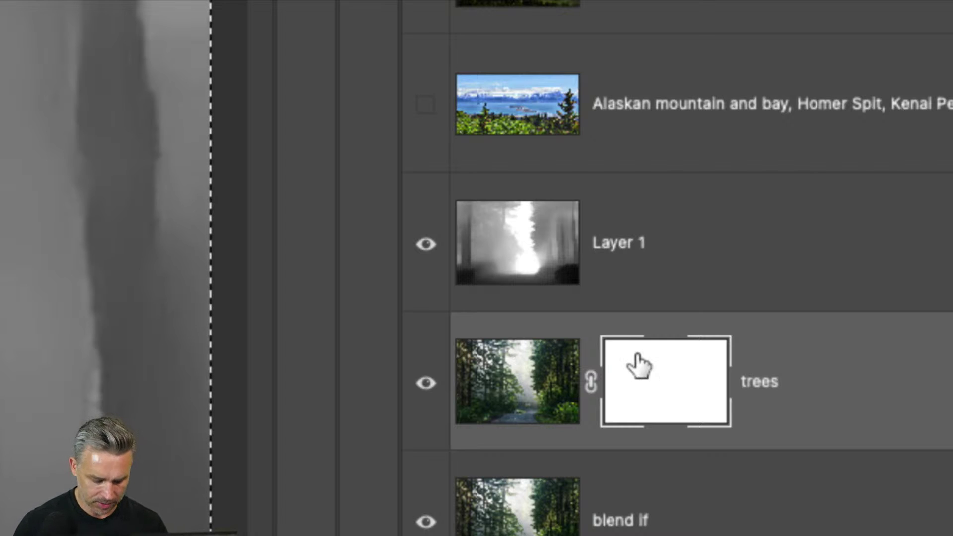
pyautogui.hotkey('ctrl', 'd')
pyautogui.click(502, 261)
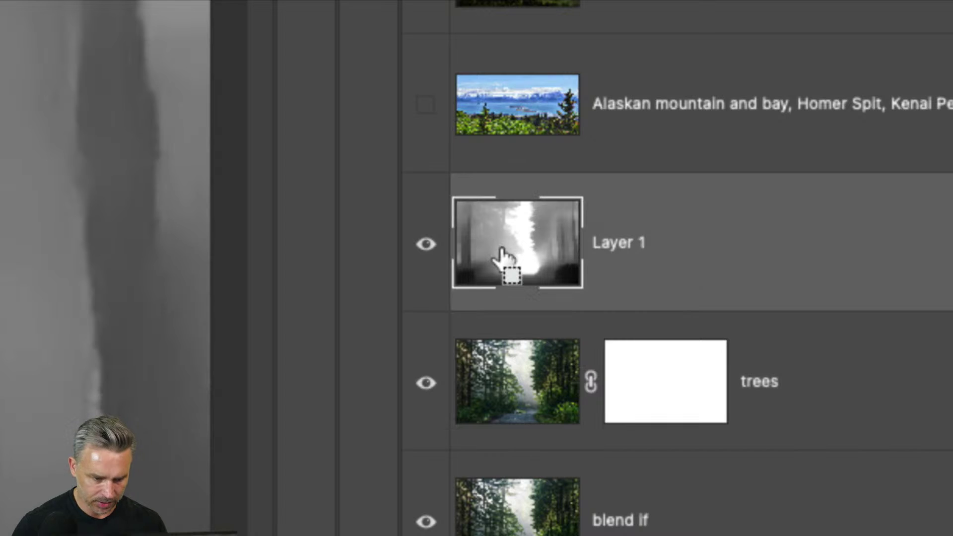
pyautogui.keyDown('ctrl'); pyautogui.click(504, 262); pyautogui.keyUp('ctrl')
pyautogui.click(645, 382)
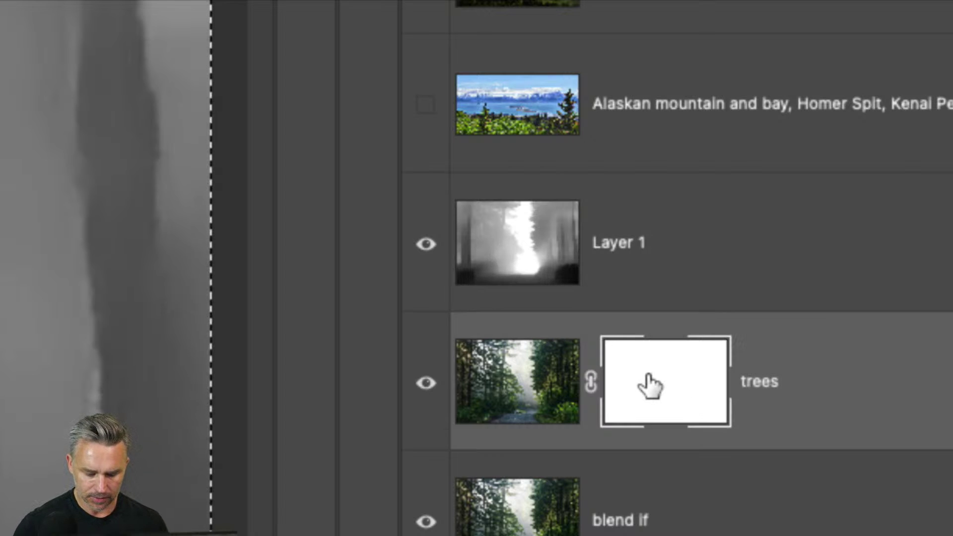
pyautogui.hotkey('ctrl', 'v')
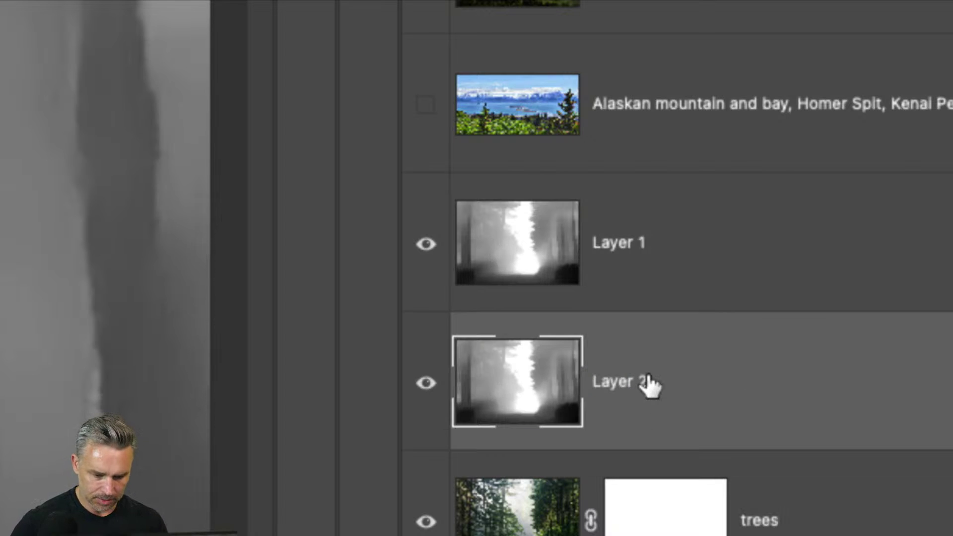
# Undo the last paste of the depth map, select Layer 1 and clear the canvas selection
pyautogui.hotkey('ctrl', 'z')
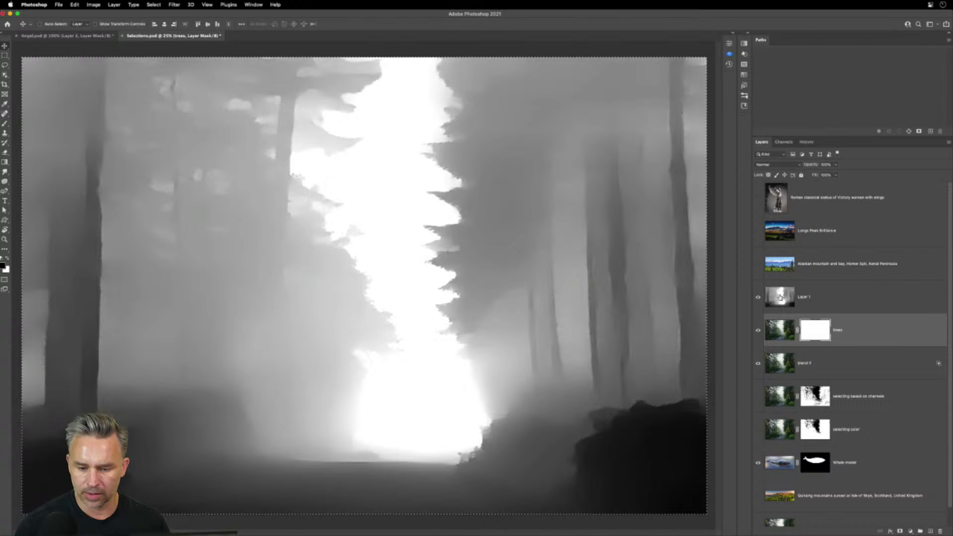
pyautogui.moveTo(780, 297); pyautogui.dragTo(790, 304)
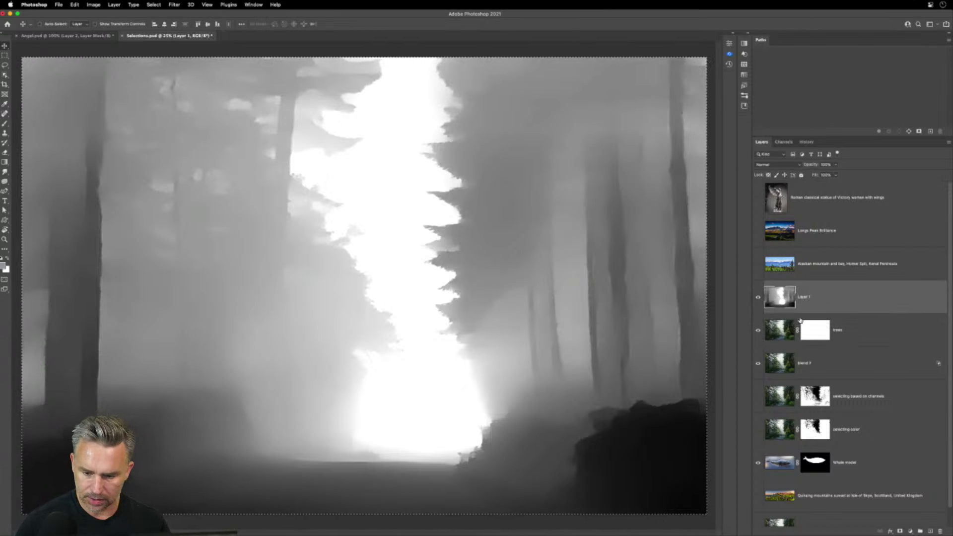
pyautogui.press('super+d')
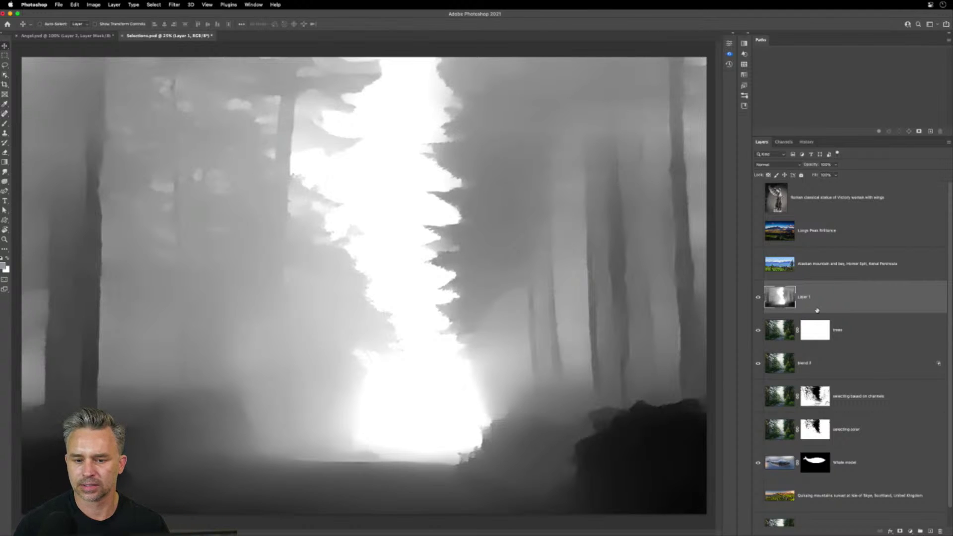
# Try loading the depth map's red and composite RGB channels as selections in turn, and clear the selection
pyautogui.click(784, 142)
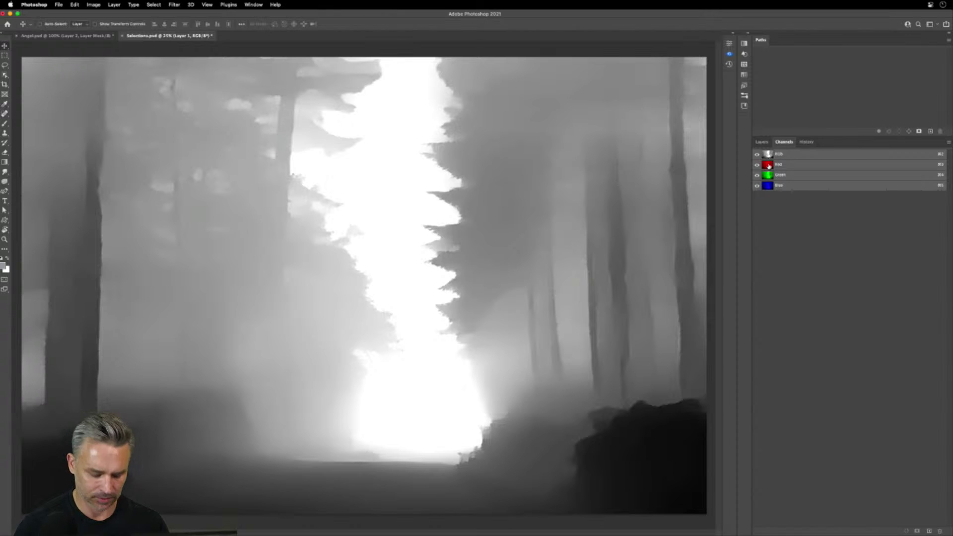
pyautogui.keyDown('super'); pyautogui.click(769, 165); pyautogui.keyUp('super')
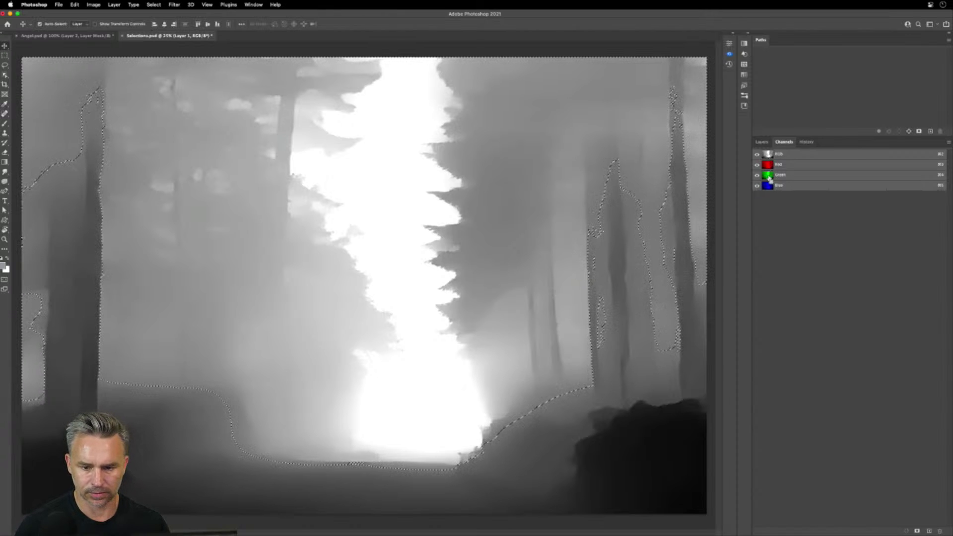
pyautogui.keyDown('super'); pyautogui.click(768, 155); pyautogui.keyUp('super')
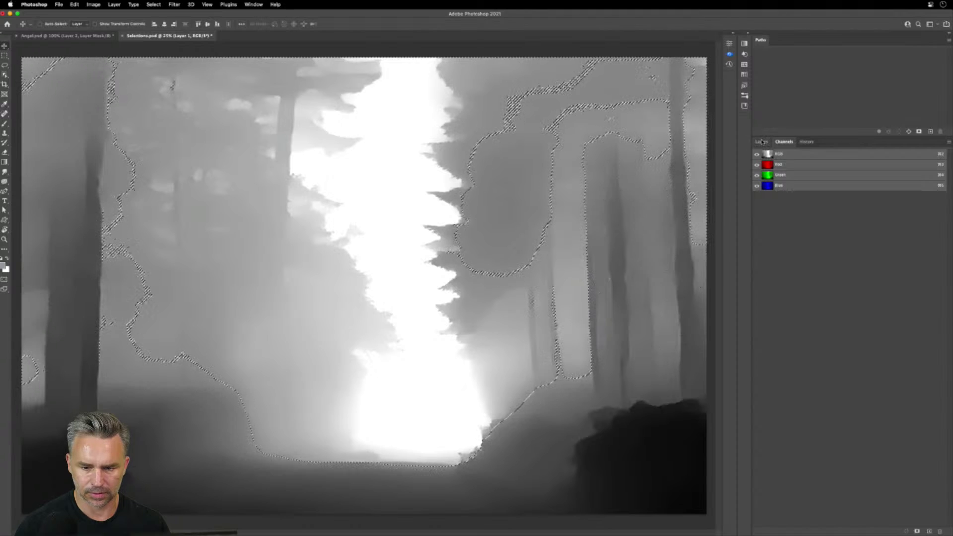
pyautogui.keyDown('super'); pyautogui.click(764, 157); pyautogui.keyUp('super')
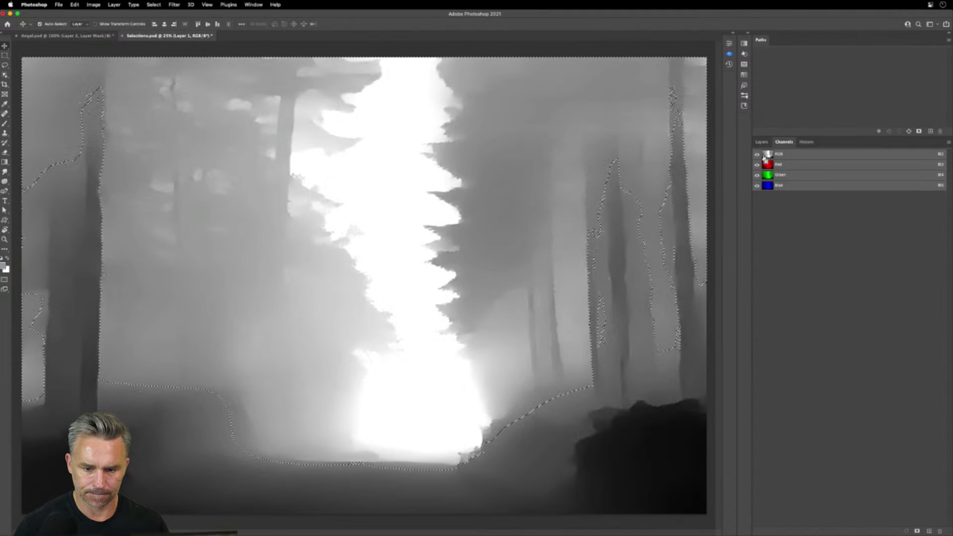
pyautogui.keyDown('super'); pyautogui.click(768, 156); pyautogui.keyUp('super')
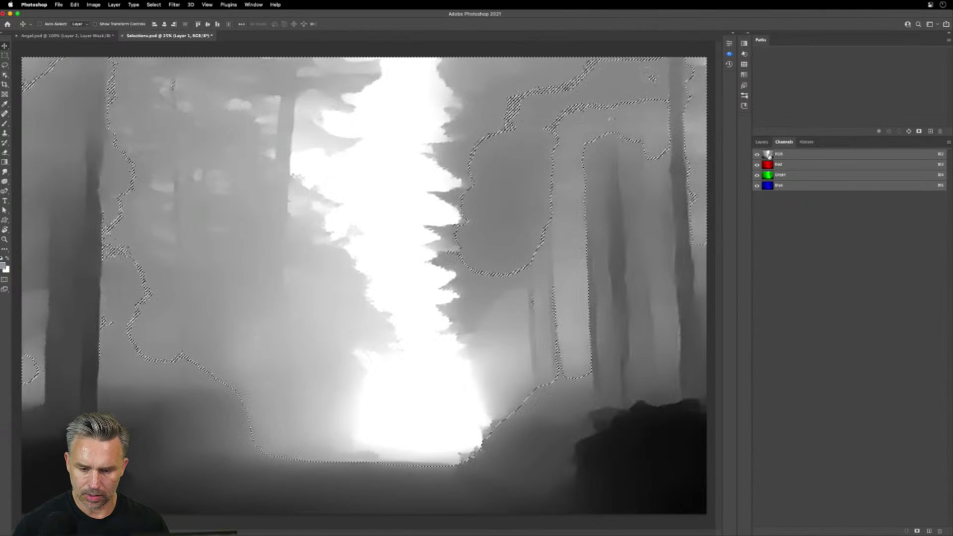
pyautogui.click(761, 142)
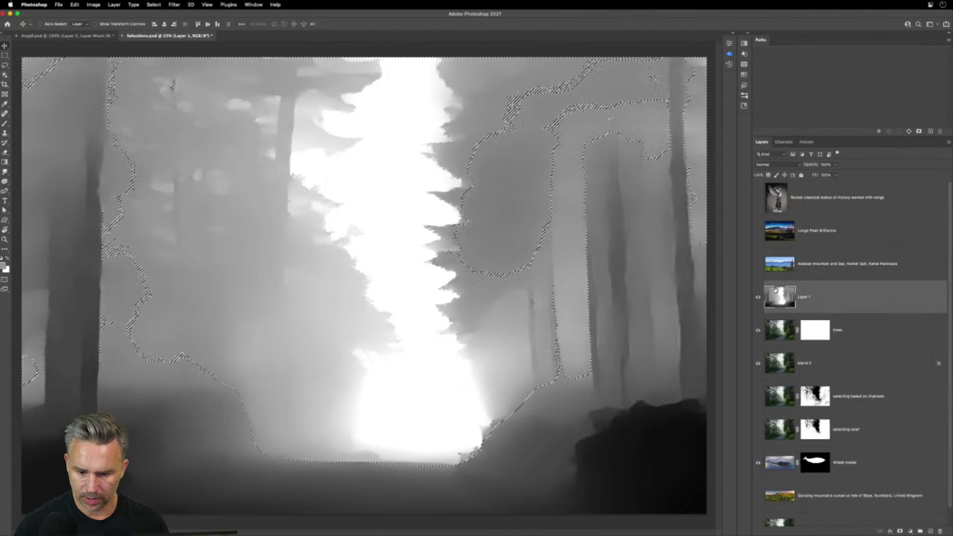
pyautogui.press('super+d')
# Load the depth map's composite RGB channel as a selection and replace the trees layer's blank mask with one made from it
pyautogui.click(780, 147)
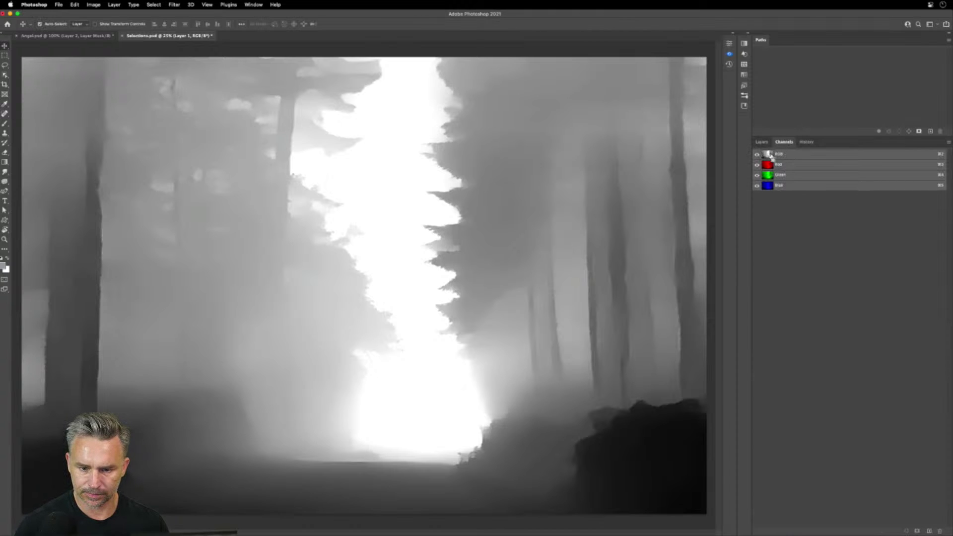
pyautogui.keyDown('super'); pyautogui.click(769, 155); pyautogui.keyUp('super')
pyautogui.click(762, 142)
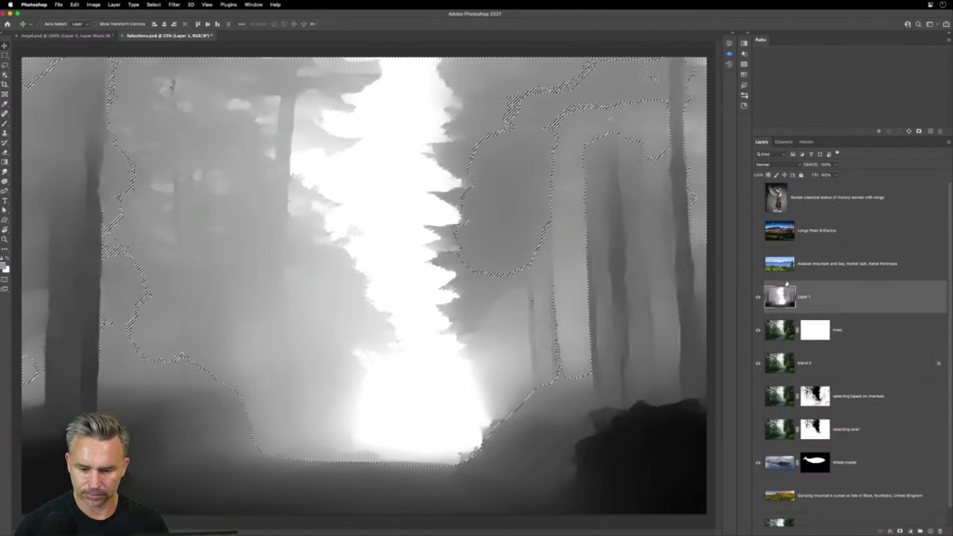
pyautogui.click(817, 330)
pyautogui.rightClick(820, 329)
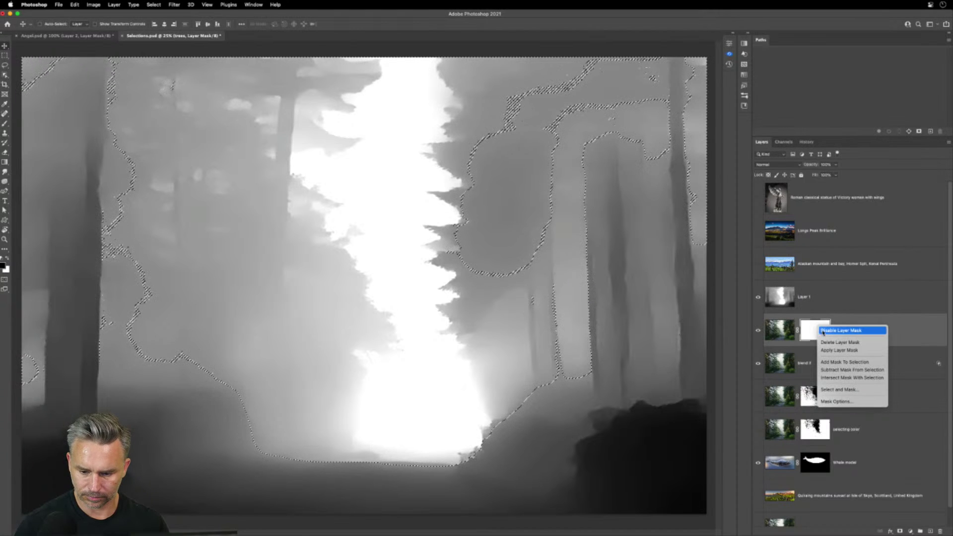
pyautogui.click(840, 342)
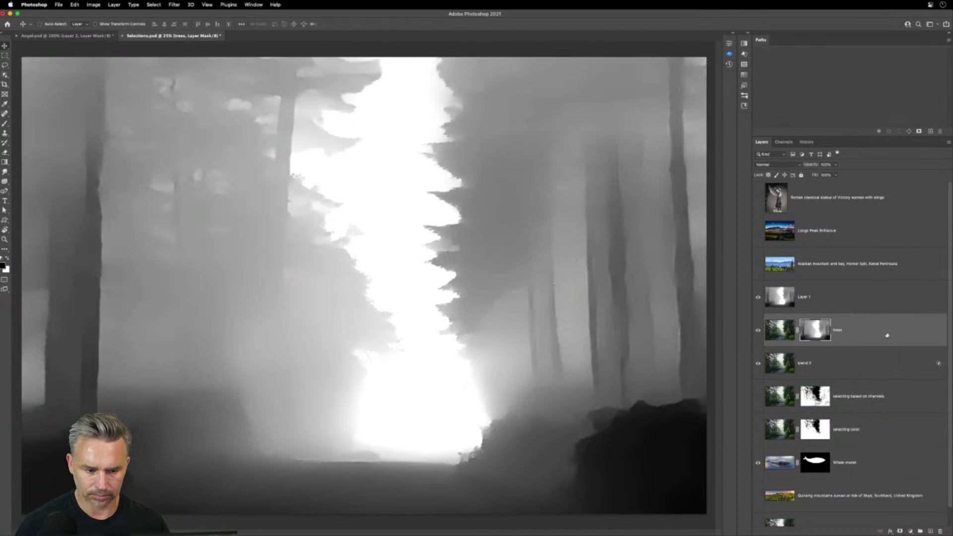
# Hide every visible layer except the masked trees layer, and invert that layer's mask
pyautogui.click(757, 298)
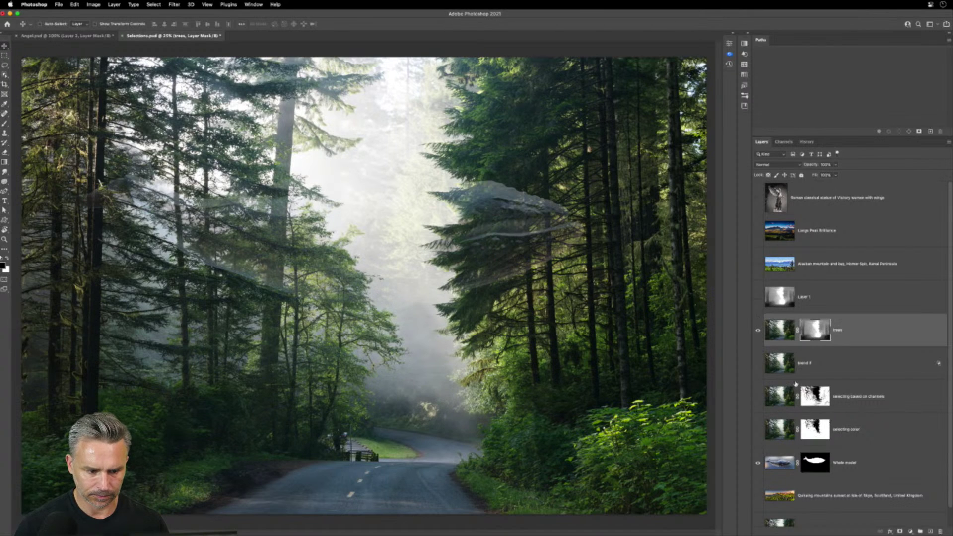
pyautogui.scroll(-1, 767, 456)
pyautogui.click(757, 445)
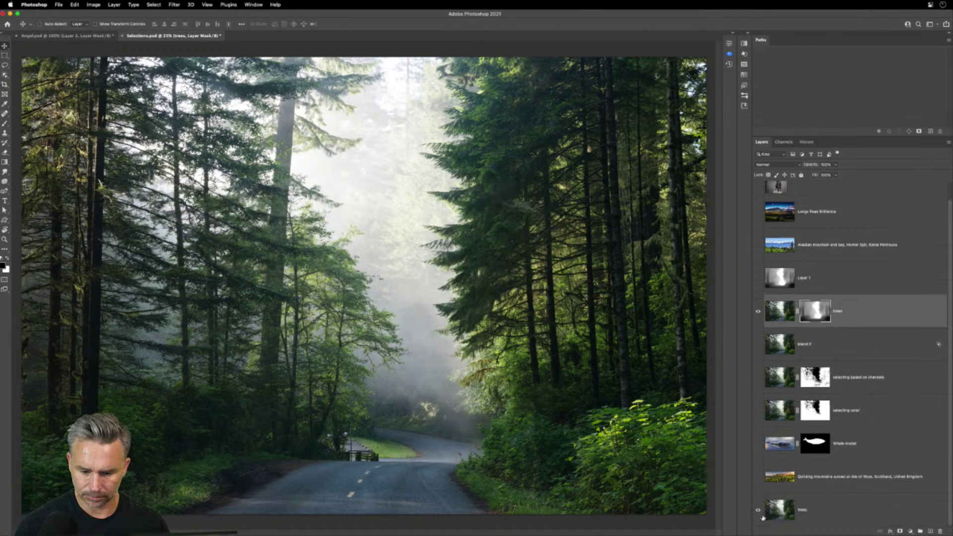
pyautogui.click(758, 510)
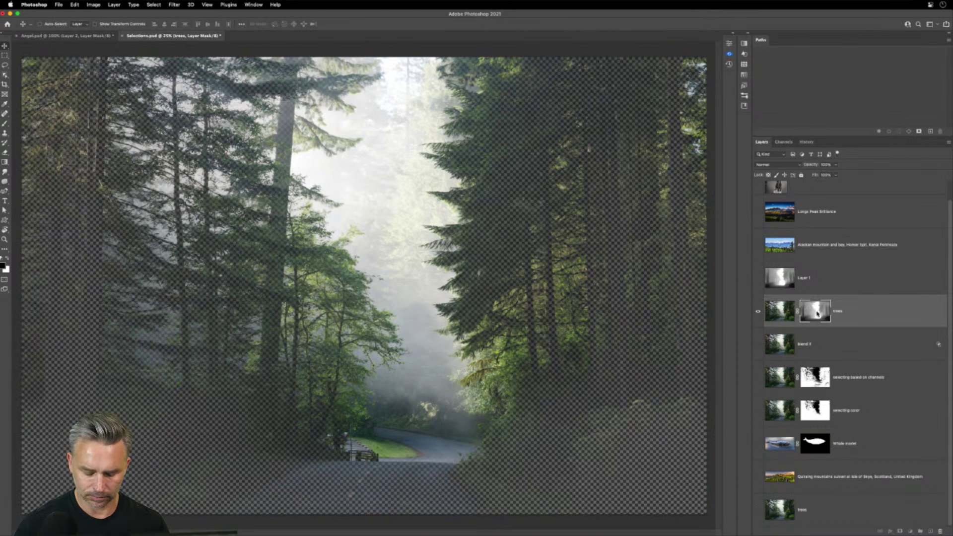
pyautogui.press('super+i')
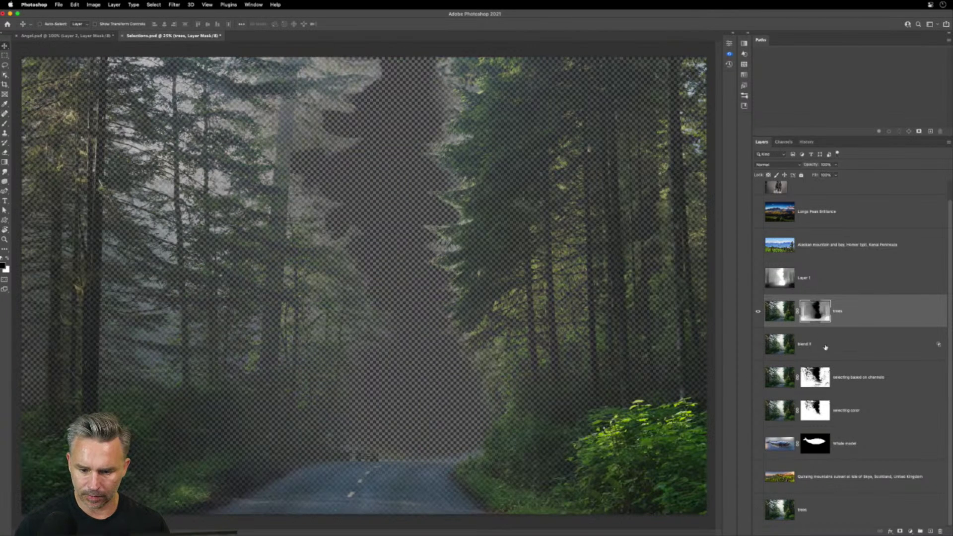
# Add a green gradient fill layer directly below the masked trees layer to check the mask, and hide the fill again
pyautogui.click(826, 348)
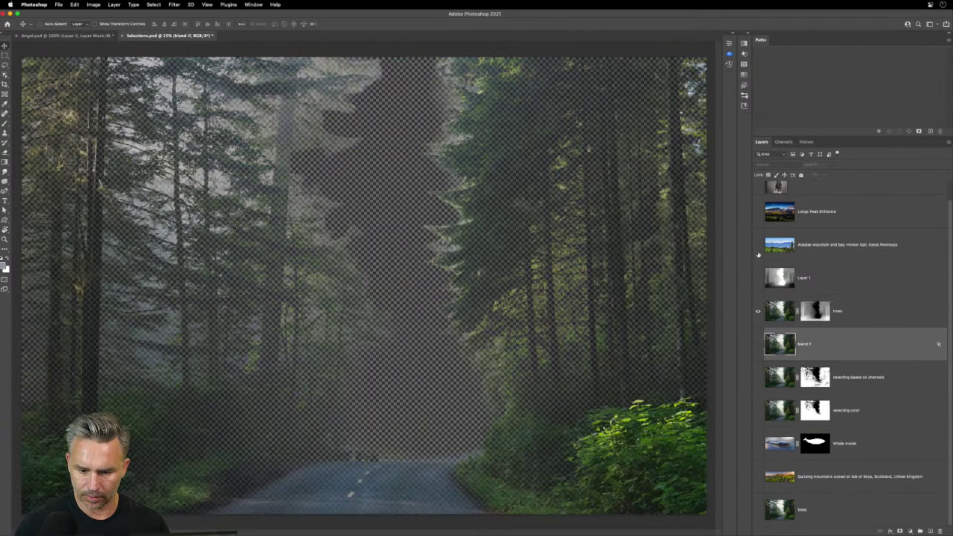
pyautogui.click(924, 530)
pyautogui.click(744, 44)
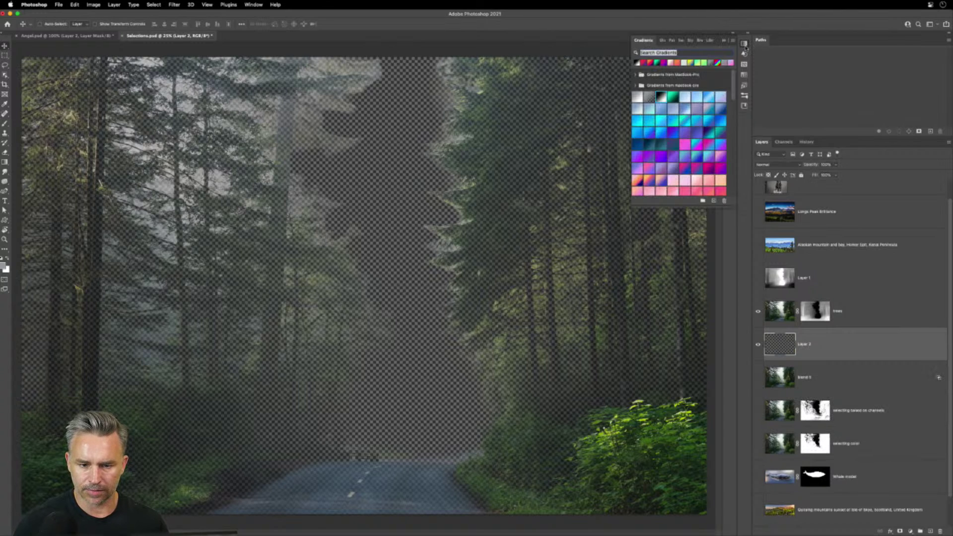
pyautogui.click(669, 99)
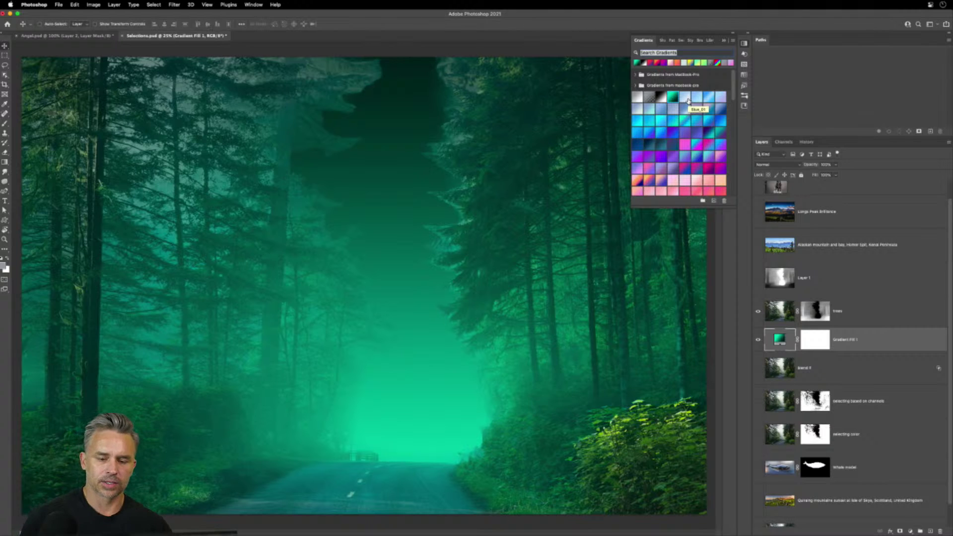
pyautogui.click(813, 311)
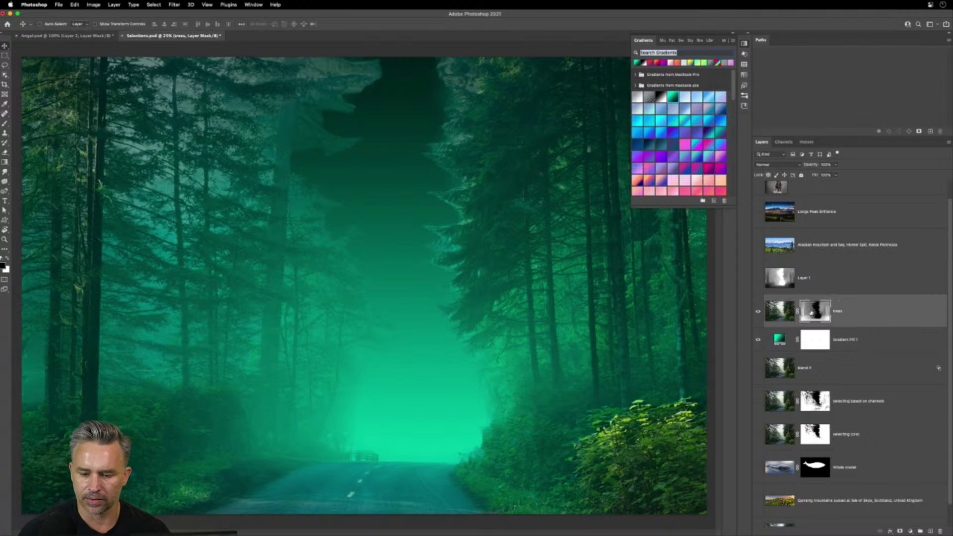
pyautogui.click(757, 340)
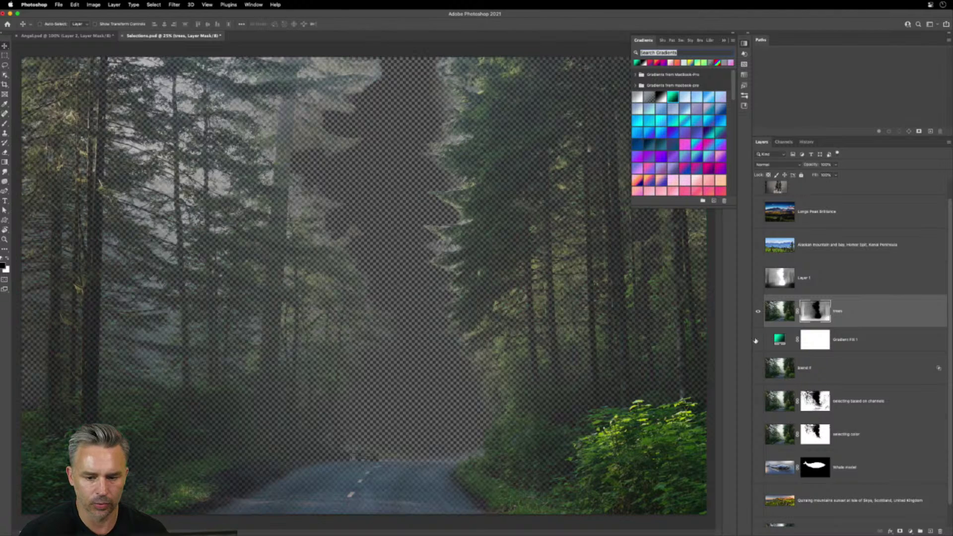
pyautogui.click(724, 41)
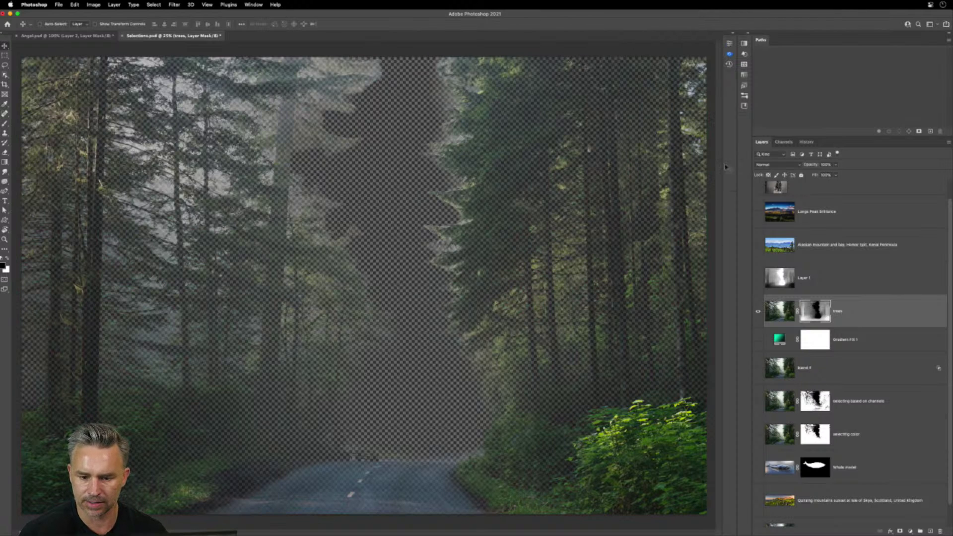
# Move the Whale model layer directly below Gradient Fill 1, and show it together with the bottommost trees layer while blend if is hidden
pyautogui.click(757, 368)
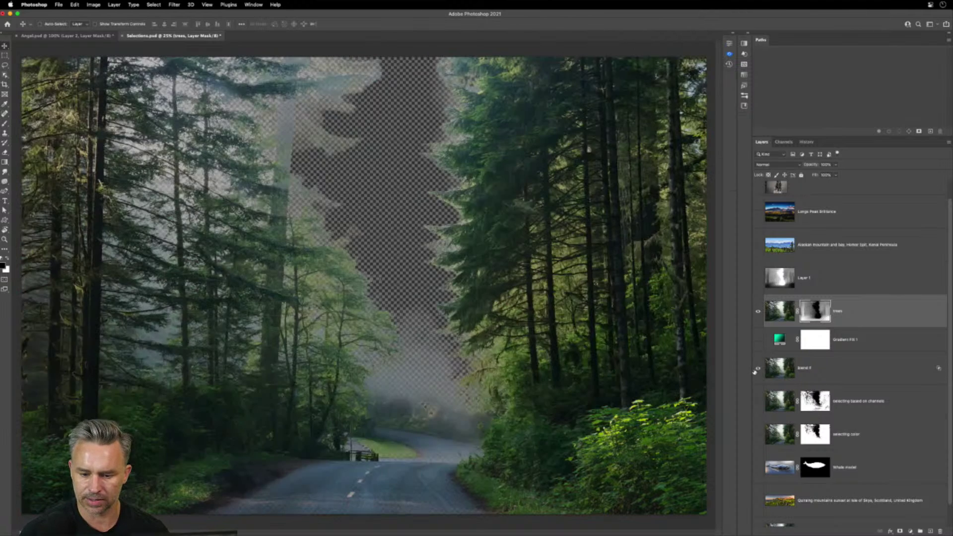
pyautogui.moveTo(776, 471); pyautogui.dragTo(775, 353)
pyautogui.click(758, 368)
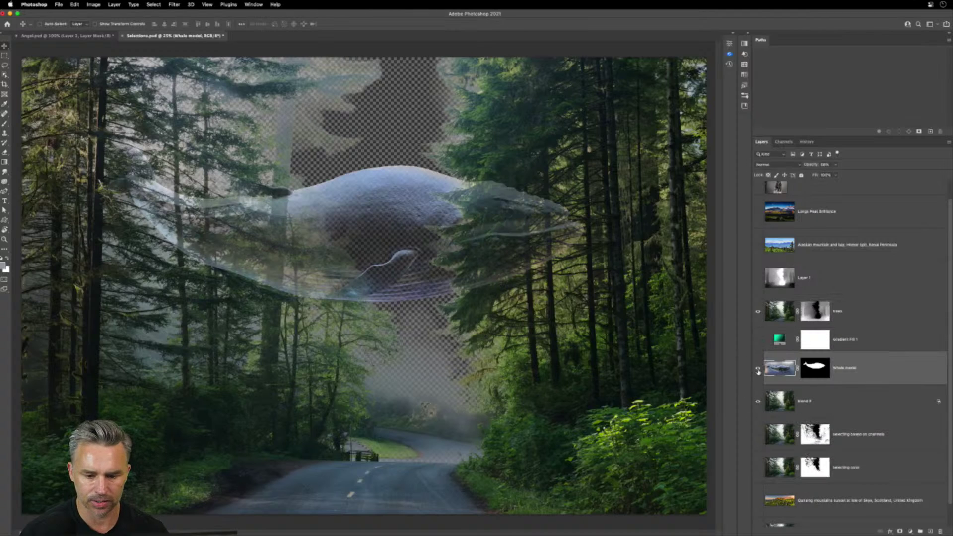
pyautogui.click(790, 403)
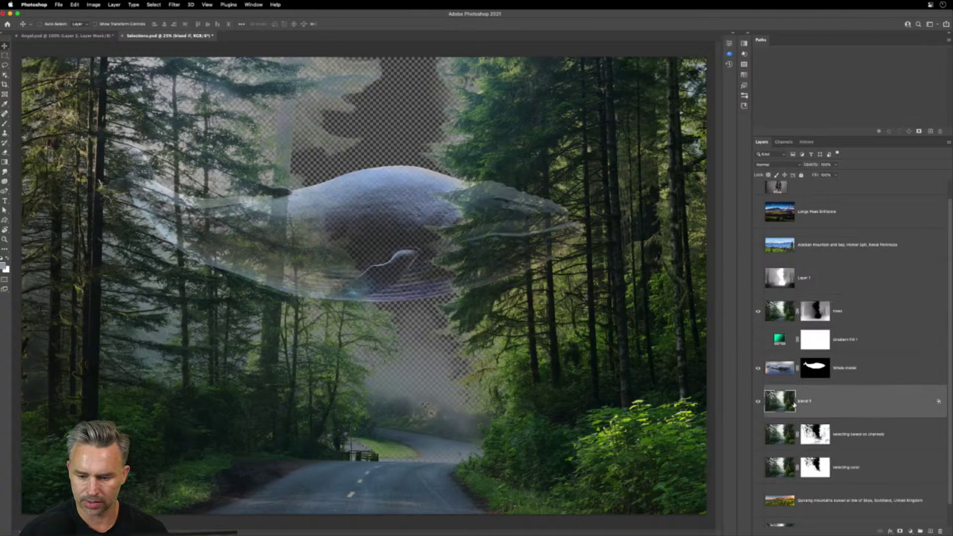
pyautogui.click(758, 401)
pyautogui.scroll(-1, 766, 416)
pyautogui.click(758, 511)
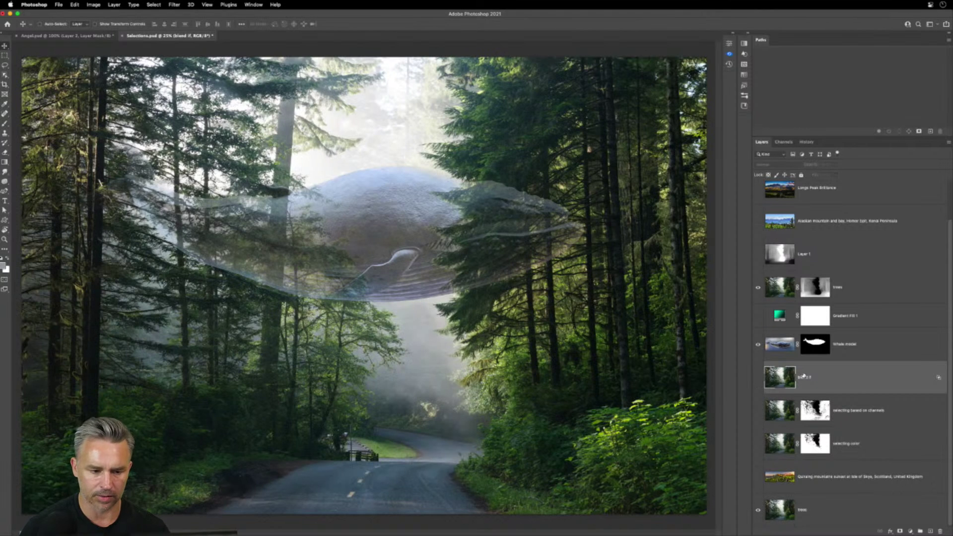
# Apply Levels to the masked trees layer's mask with the white input level at about 135, and select the Whale model layer
pyautogui.scroll(2, 805, 375)
pyautogui.click(817, 333)
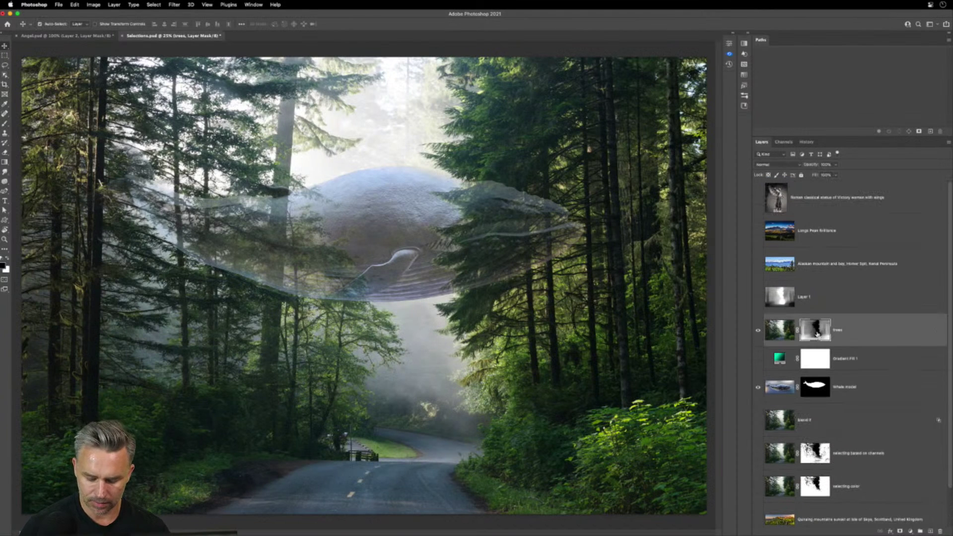
pyautogui.hotkey('ctrl', 'l')
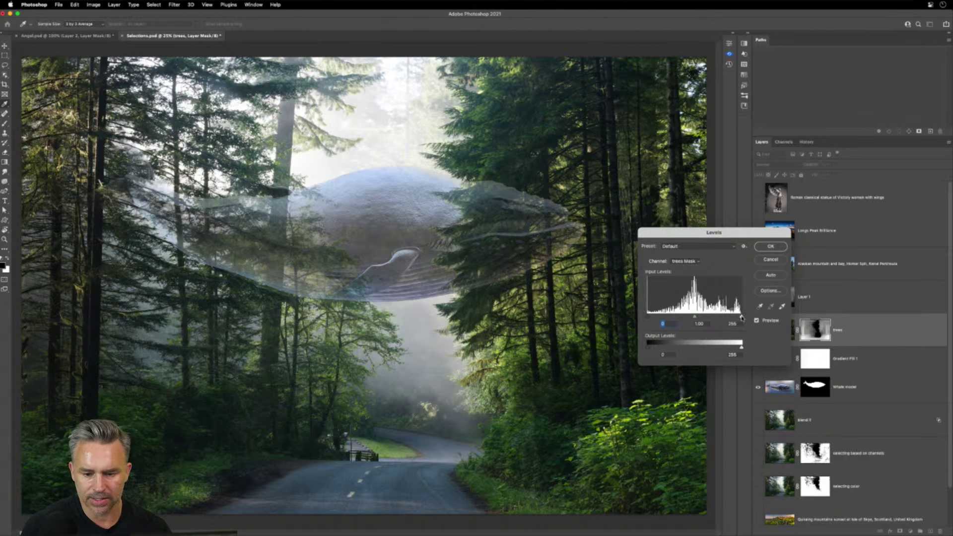
pyautogui.moveTo(742, 318); pyautogui.dragTo(698, 320)
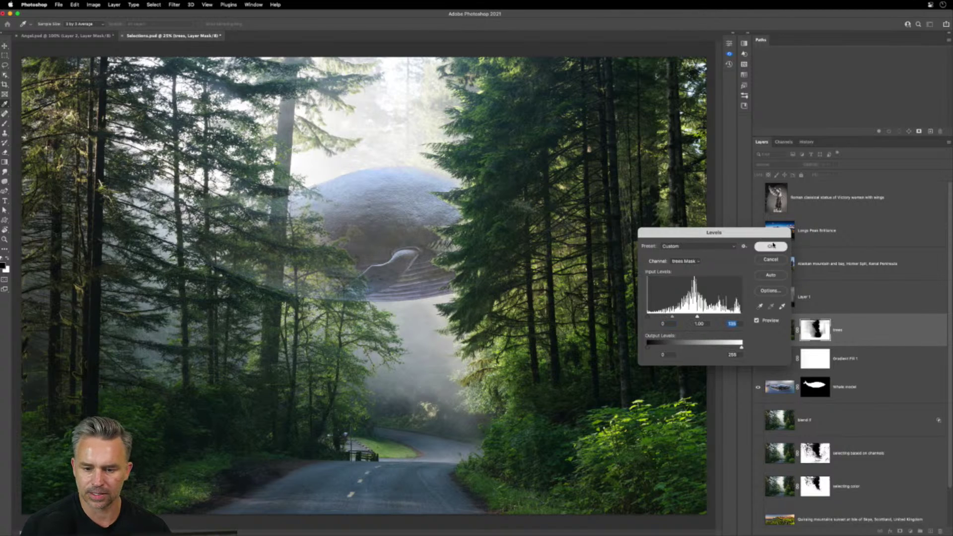
pyautogui.click(772, 246)
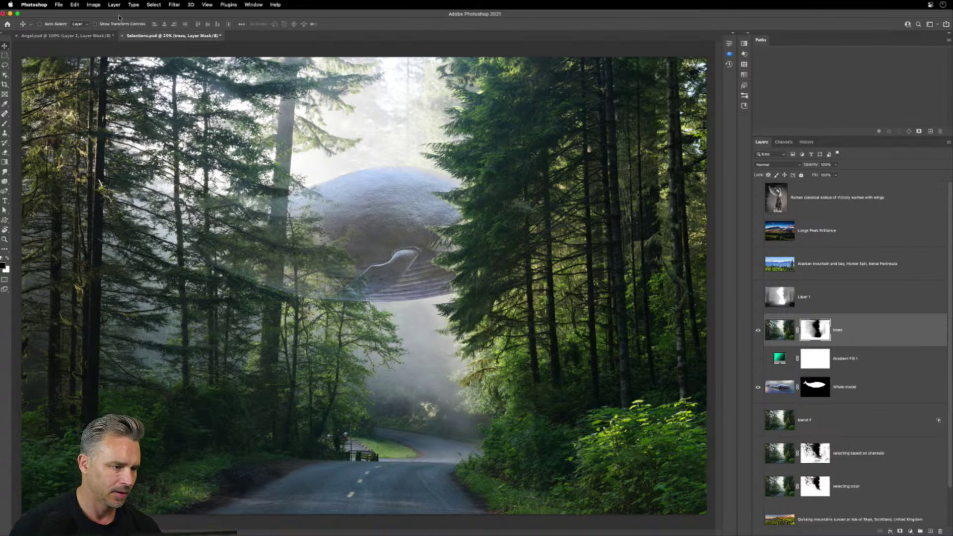
pyautogui.keyDown('super'); pyautogui.click(405, 207); pyautogui.keyUp('super')
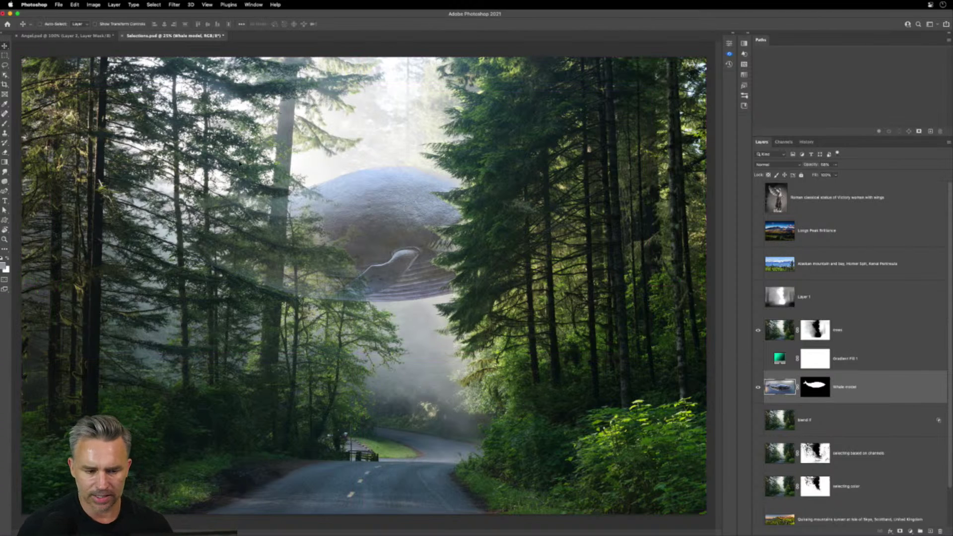
pyautogui.moveTo(238, 163); pyautogui.dragTo(219, 185)
# Switch to the Angel.psd document and hide the masked flower layer
pyautogui.click(42, 36)
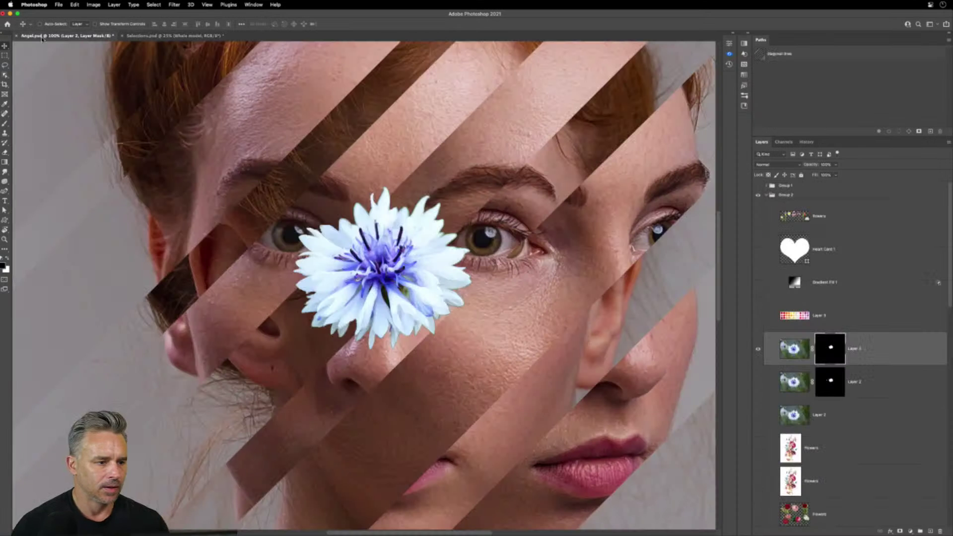
pyautogui.click(758, 350)
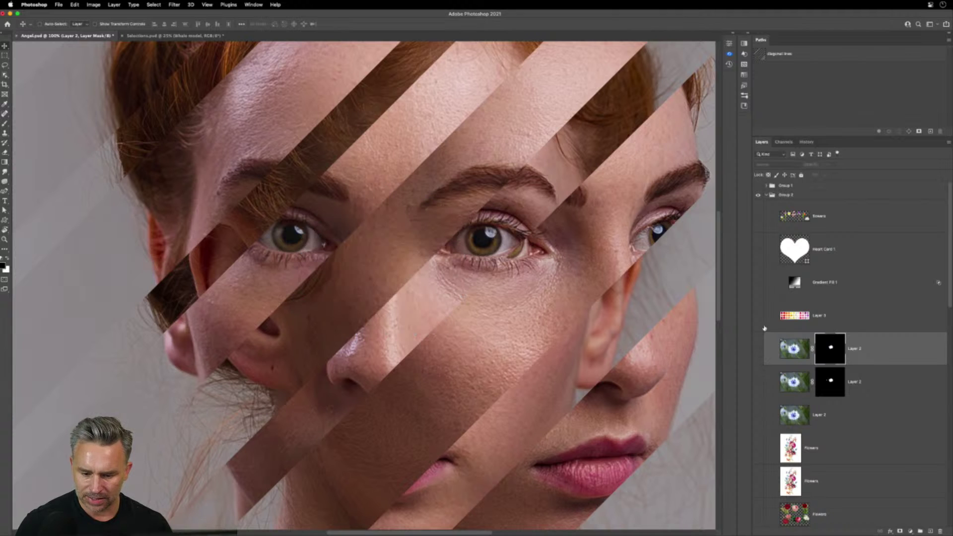
pyautogui.press('super+minus')
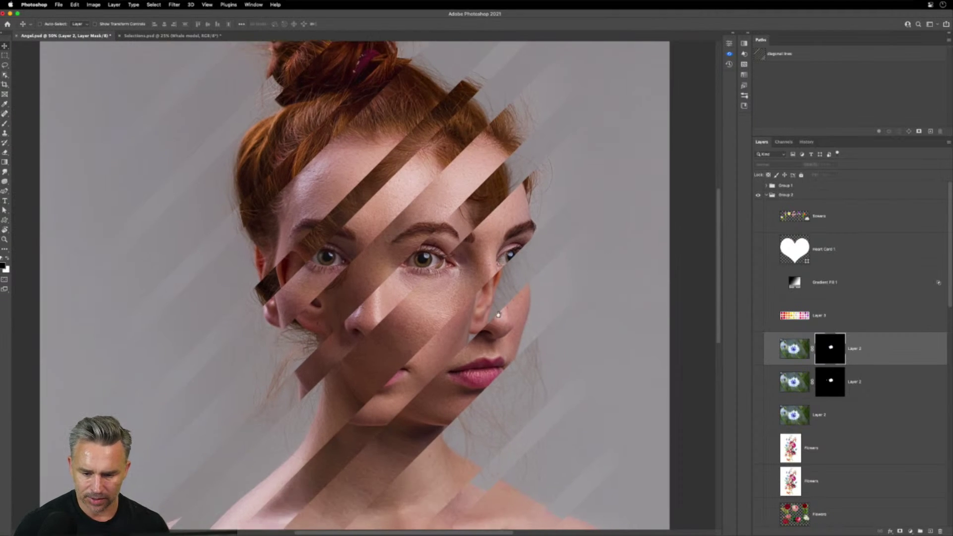
# Show the Quiraing mountains sunset layer and stamp the visible image into a new layer directly above it
pyautogui.scroll(-10, 809, 323)
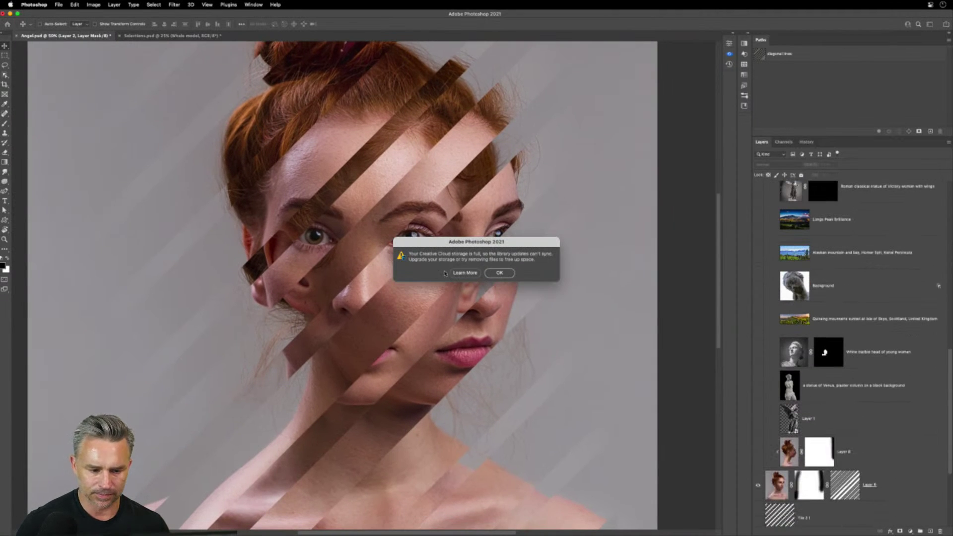
pyautogui.click(499, 273)
pyautogui.click(862, 291)
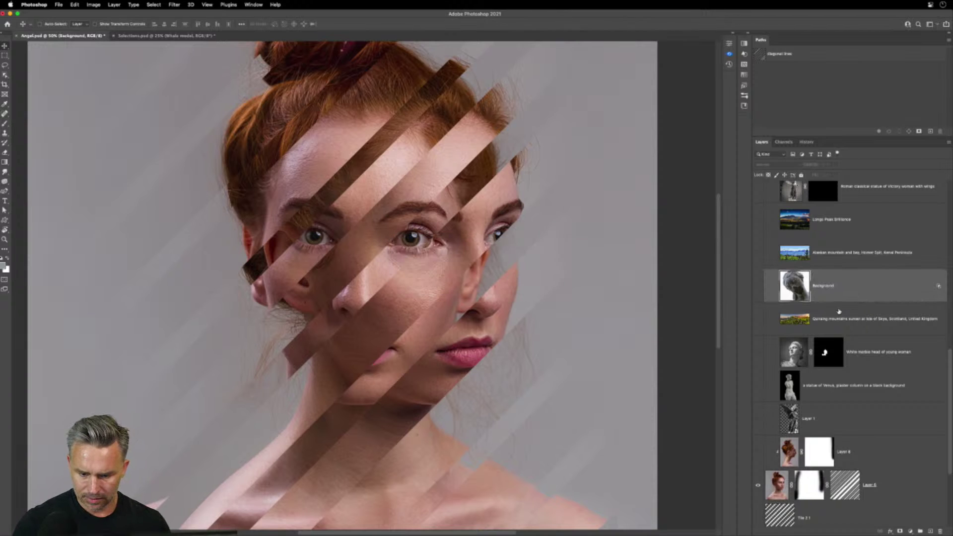
pyautogui.click(799, 323)
pyautogui.click(759, 319)
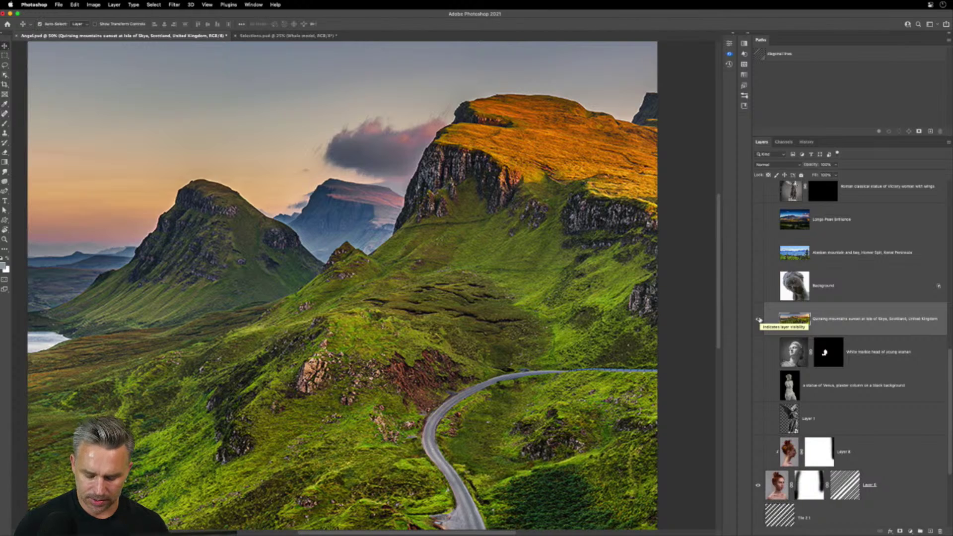
pyautogui.press('super+minus')
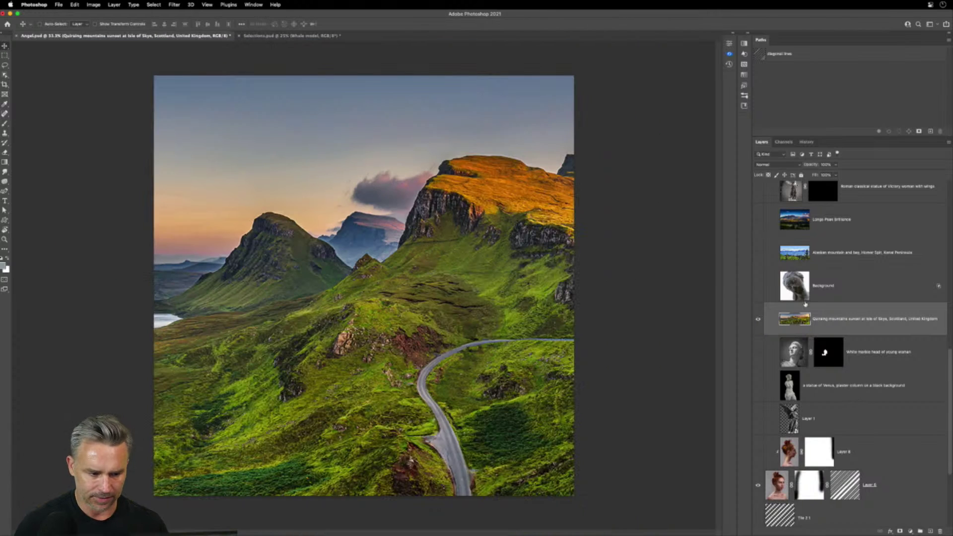
pyautogui.press('super+alt+shift+e')
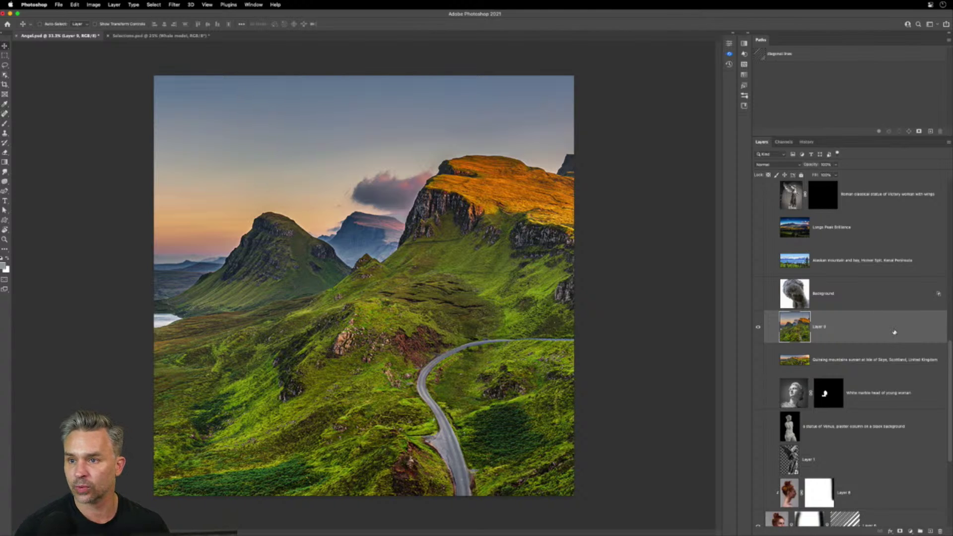
# Add a magenta-to-purple gradient fill layer above the White marble head layer, and reselect the stamped landscape layer
pyautogui.scroll(-5, 894, 331)
pyautogui.scroll(6, 775, 300)
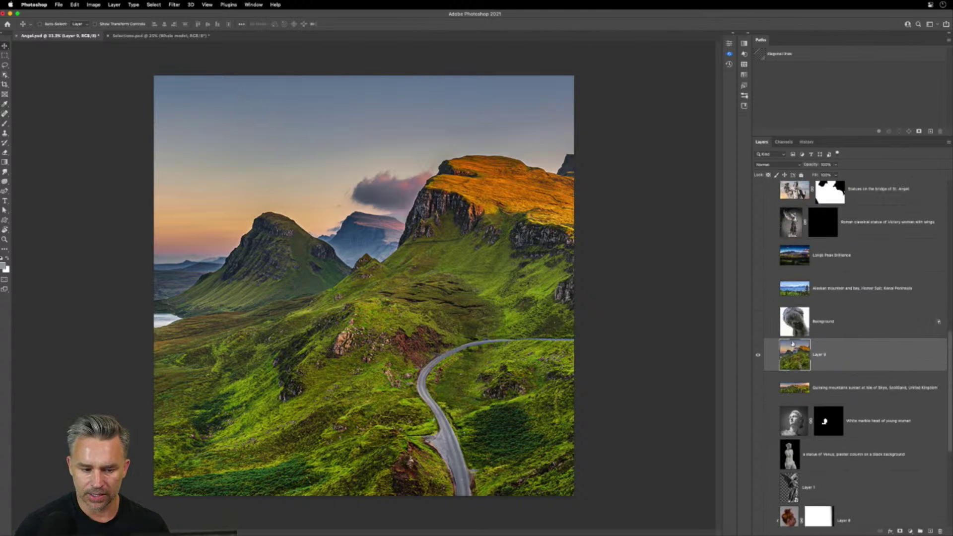
pyautogui.scroll(-5, 792, 344)
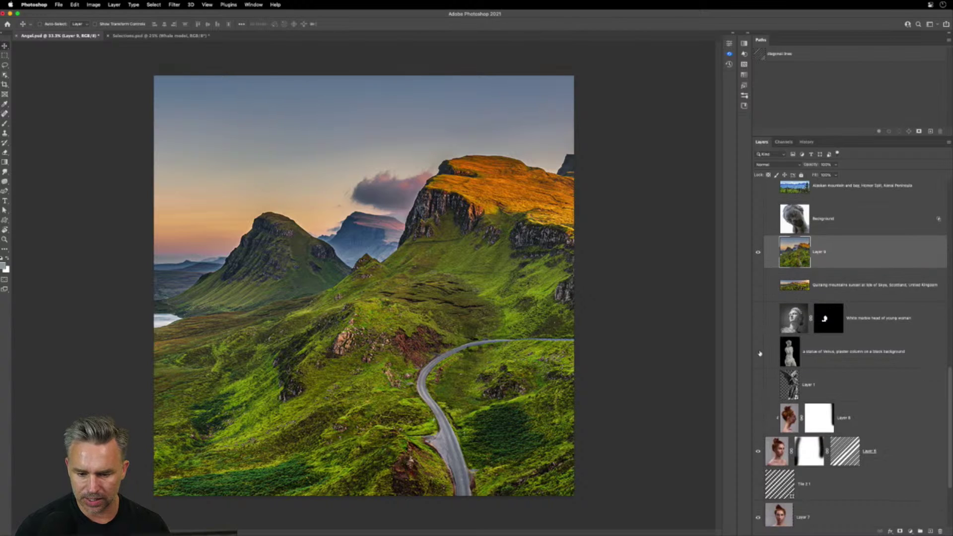
pyautogui.click(788, 324)
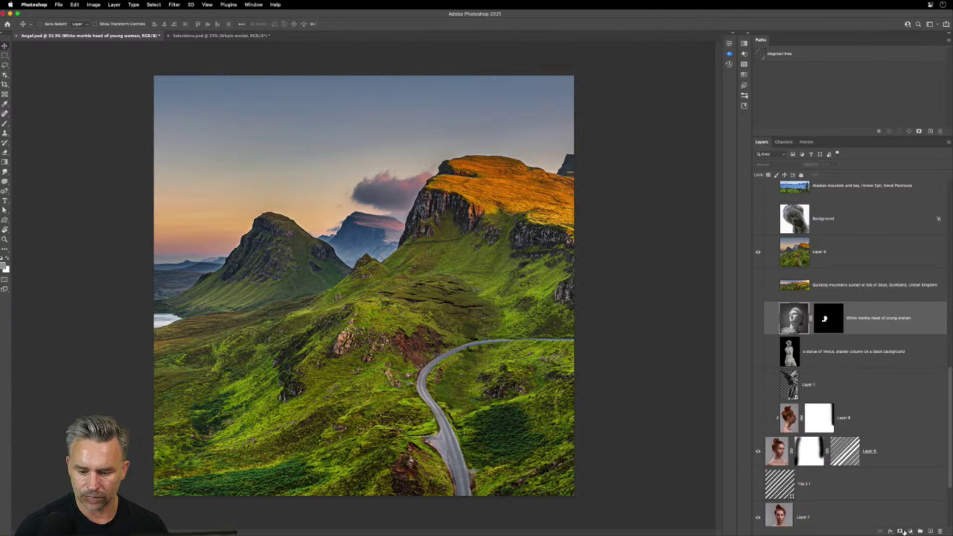
pyautogui.click(931, 531)
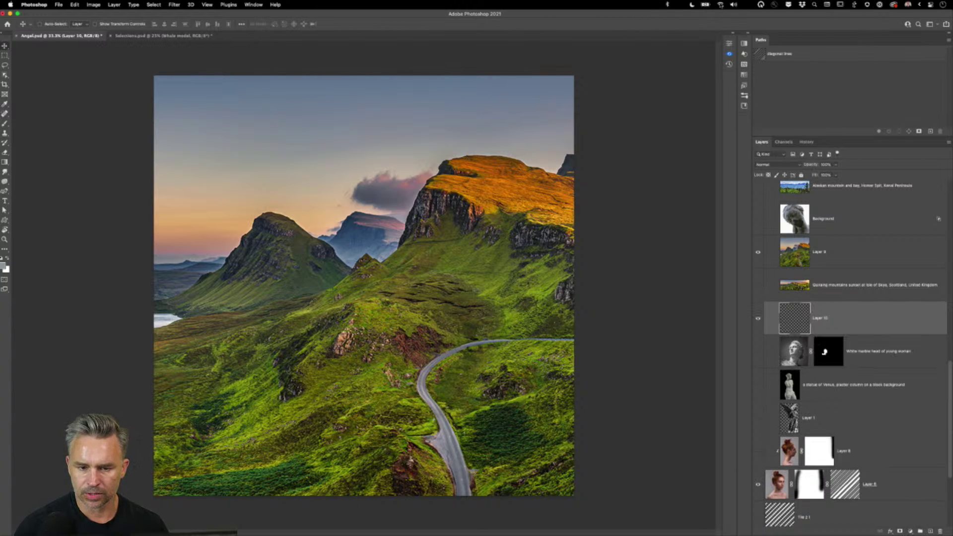
pyautogui.click(745, 43)
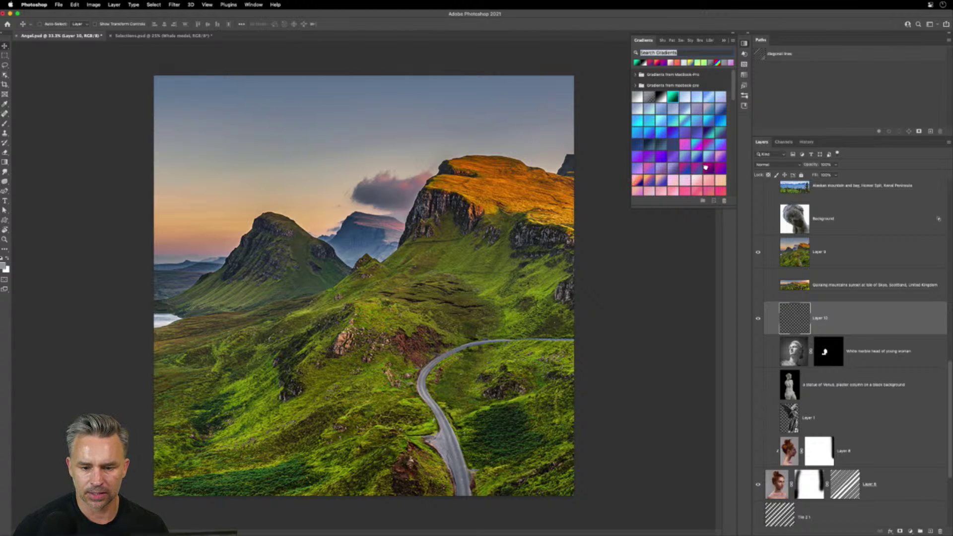
pyautogui.click(708, 168)
pyautogui.click(801, 253)
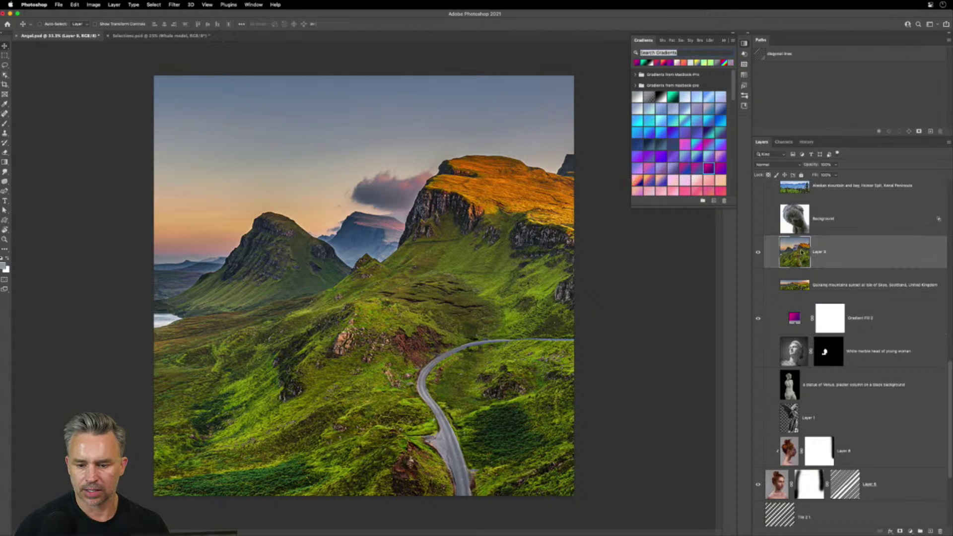
pyautogui.click(724, 41)
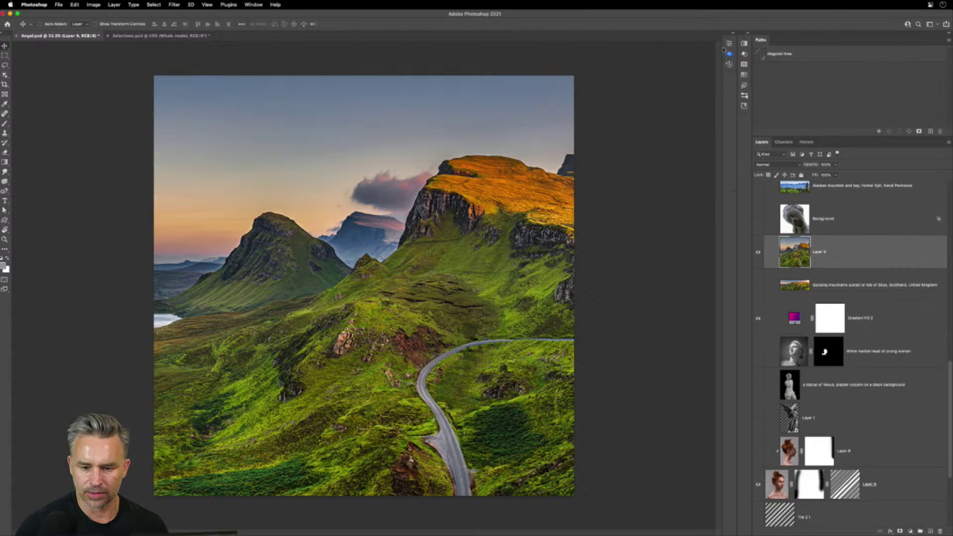
# Set the stamped landscape layer's Blend If channel to Blue with the white This Layer slider at 119
pyautogui.doubleClick(835, 238)
pyautogui.moveTo(690, 141); pyautogui.dragTo(530, 141)
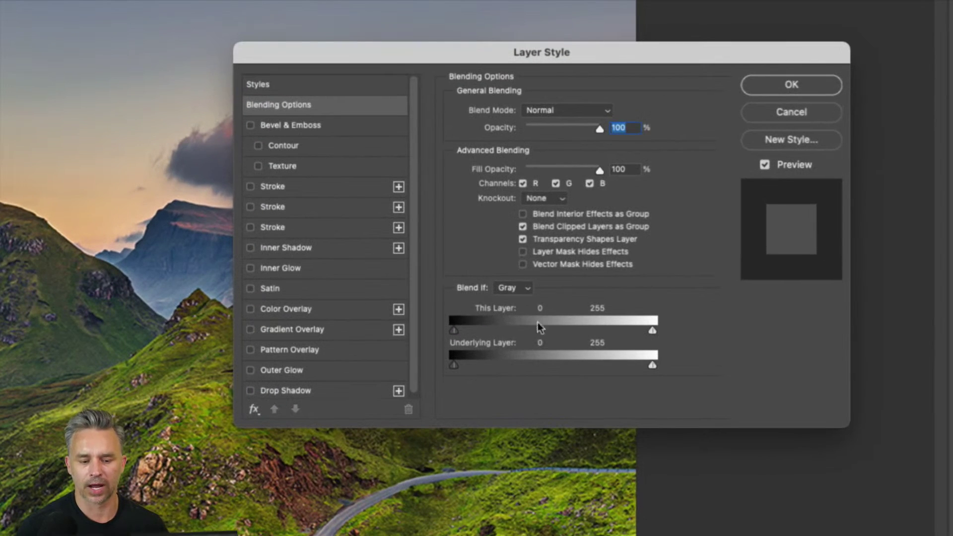
pyautogui.click(517, 253)
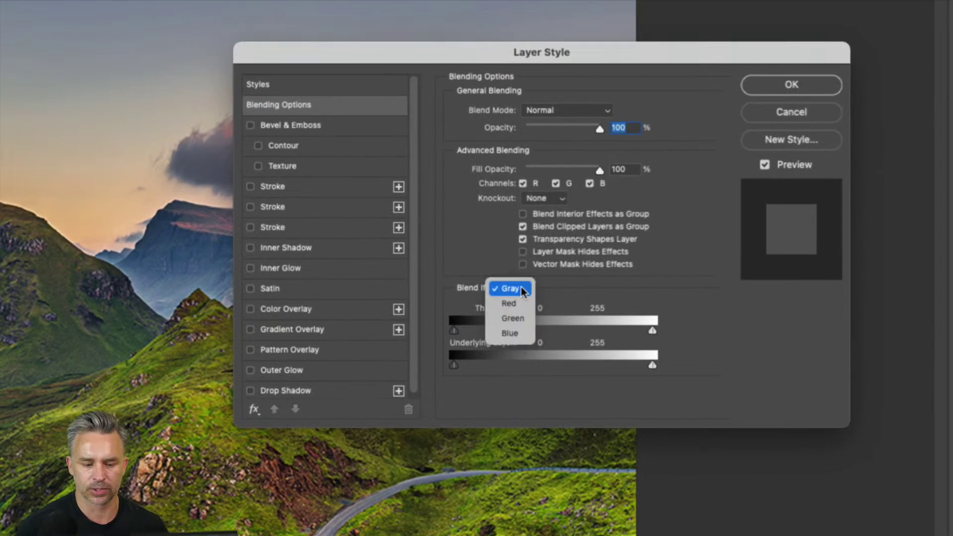
pyautogui.click(506, 335)
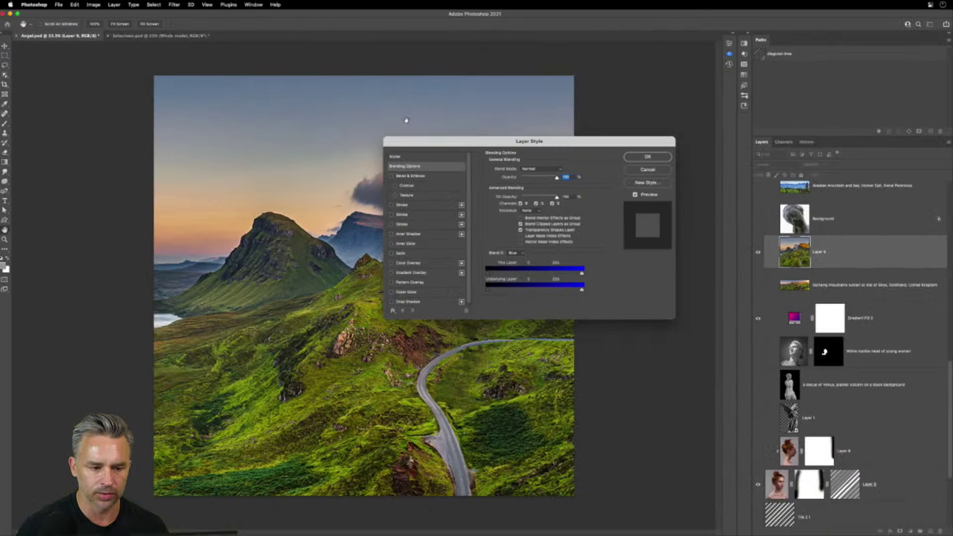
pyautogui.moveTo(429, 142); pyautogui.dragTo(400, 79)
pyautogui.moveTo(457, 212); pyautogui.dragTo(456, 214)
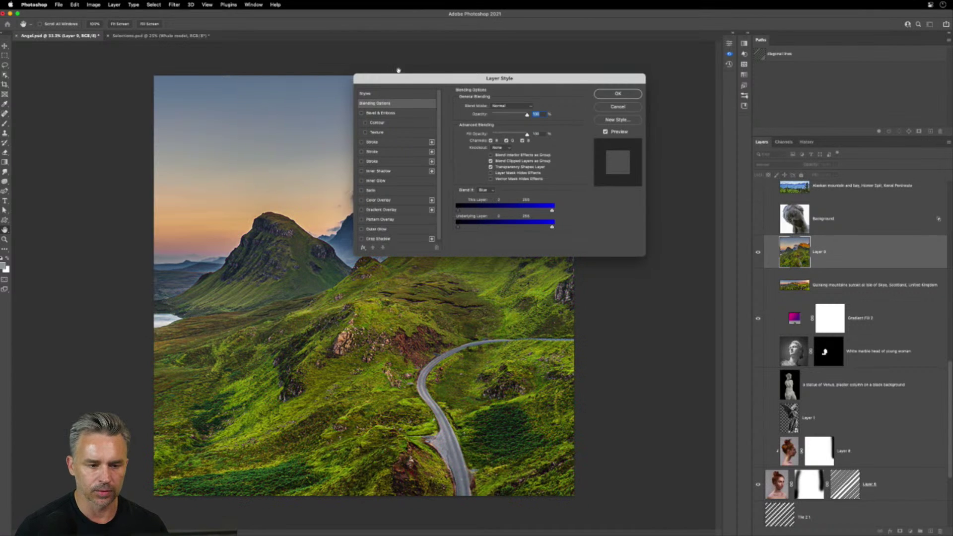
pyautogui.moveTo(422, 82); pyautogui.dragTo(482, 131)
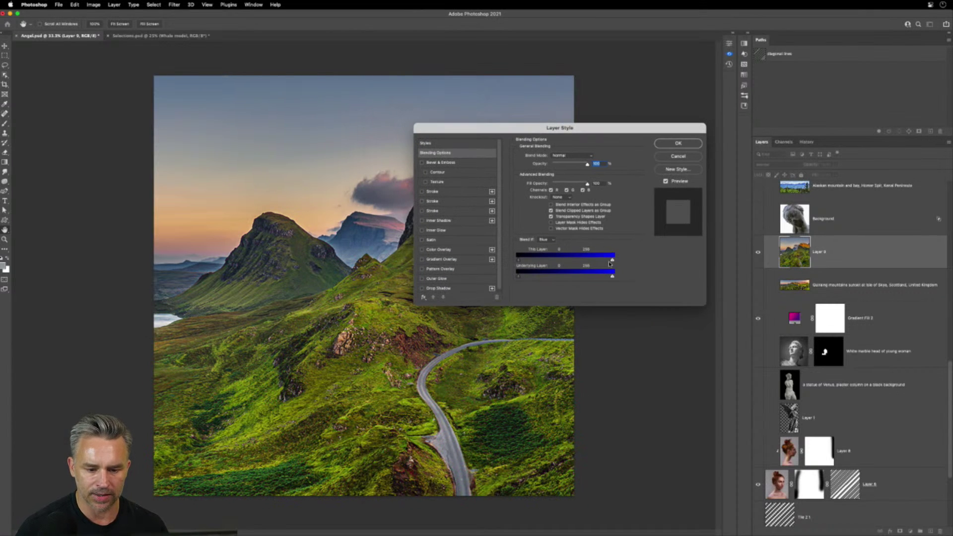
pyautogui.moveTo(613, 260); pyautogui.dragTo(562, 260)
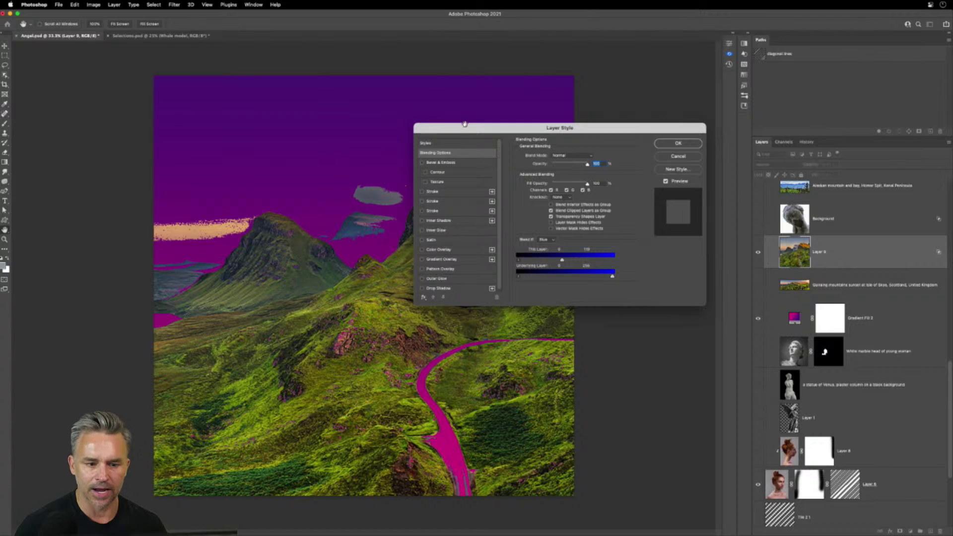
# Split the white This Layer slider of the Blue Blend If to 81 / 157 and apply the blending options
pyautogui.moveTo(464, 123); pyautogui.dragTo(493, 202)
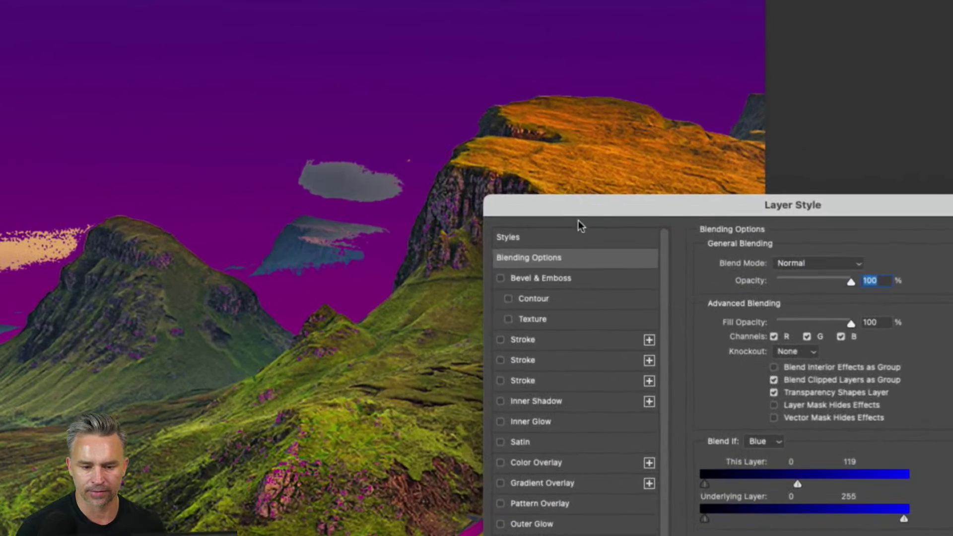
pyautogui.moveTo(579, 213); pyautogui.dragTo(512, 109)
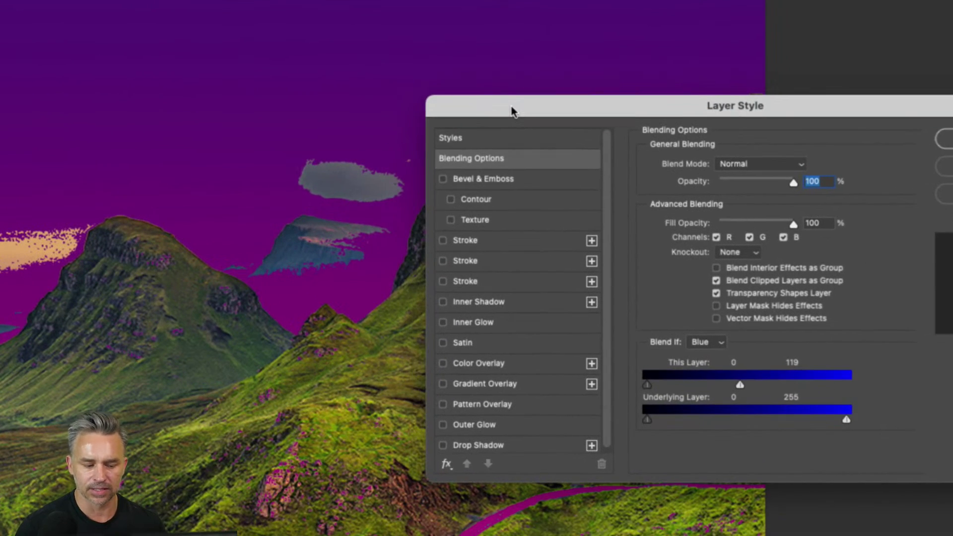
pyautogui.click(720, 347)
pyautogui.click(713, 343)
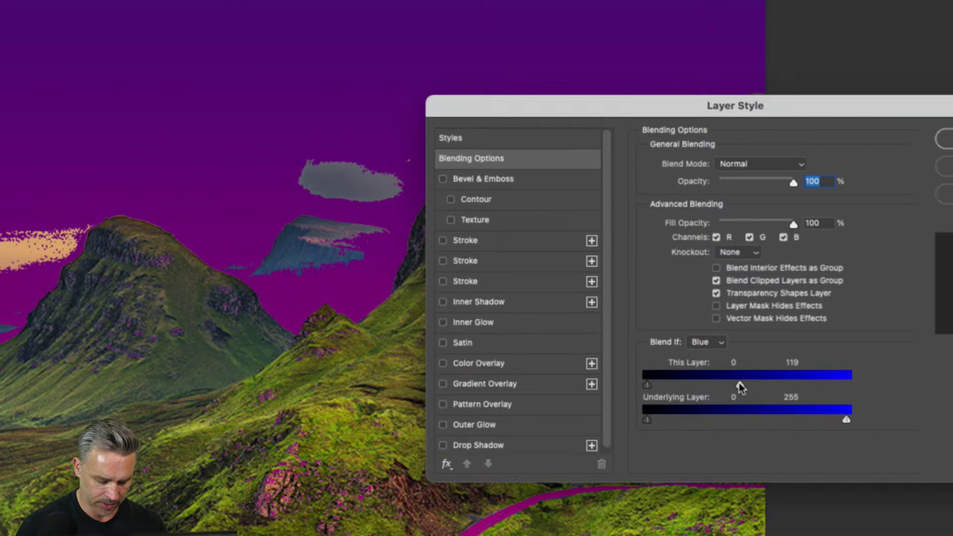
pyautogui.keyDown('alt'); pyautogui.moveTo(740, 386); pyautogui.dragTo(710, 383); pyautogui.keyUp('alt')
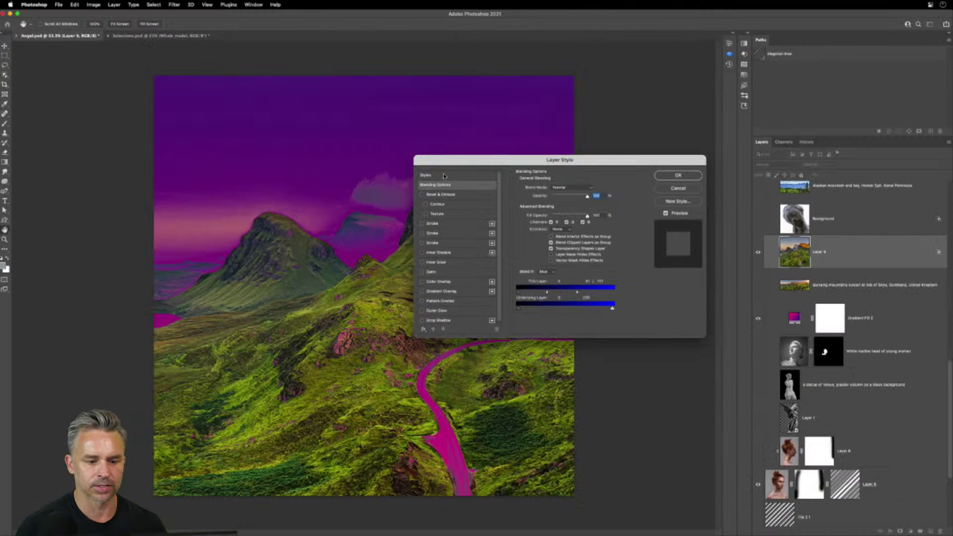
pyautogui.moveTo(449, 164); pyautogui.dragTo(486, 138)
pyautogui.click(716, 148)
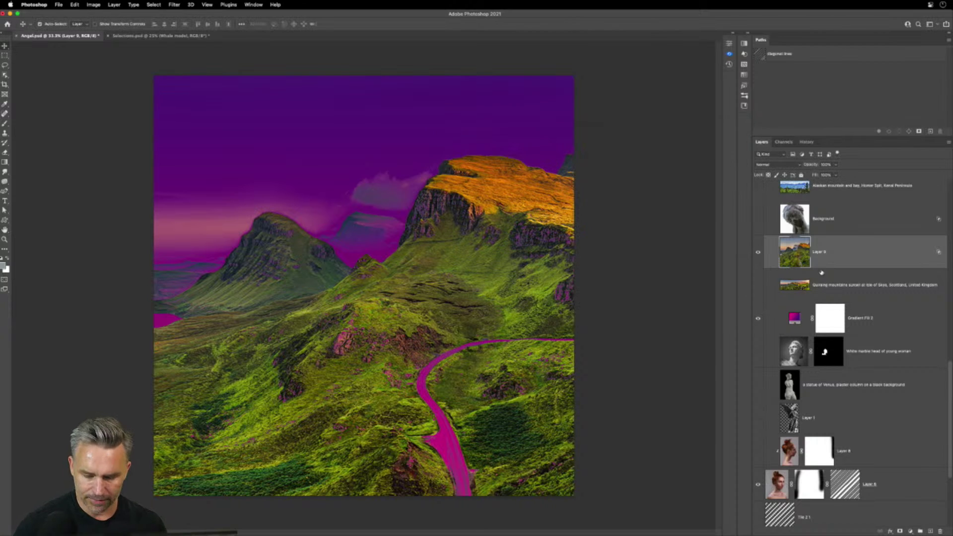
# Duplicate the blended landscape layer and open the copy's blending options, comparing the Gray and Blue Blend If settings
pyautogui.moveTo(821, 273); pyautogui.dragTo(912, 248)
pyautogui.rightClick(939, 254)
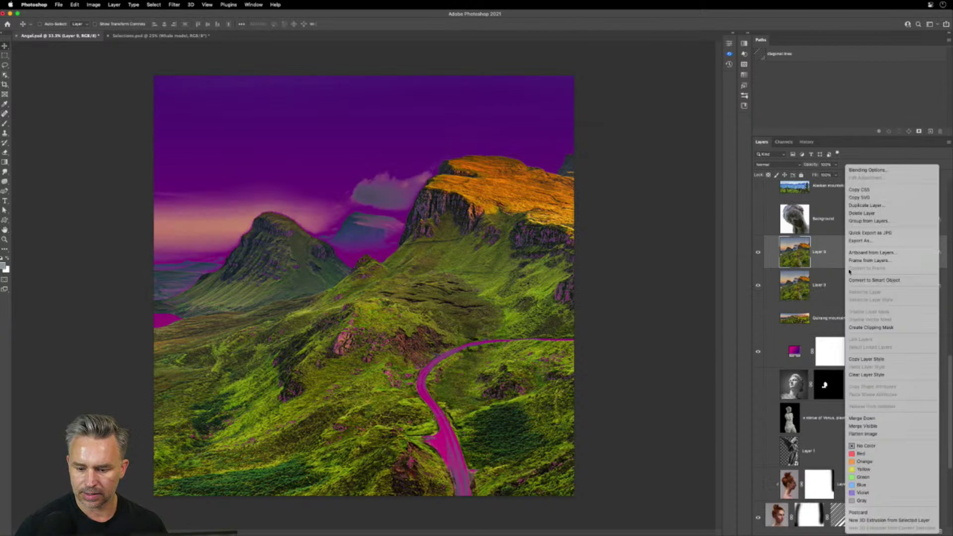
pyautogui.click(831, 258)
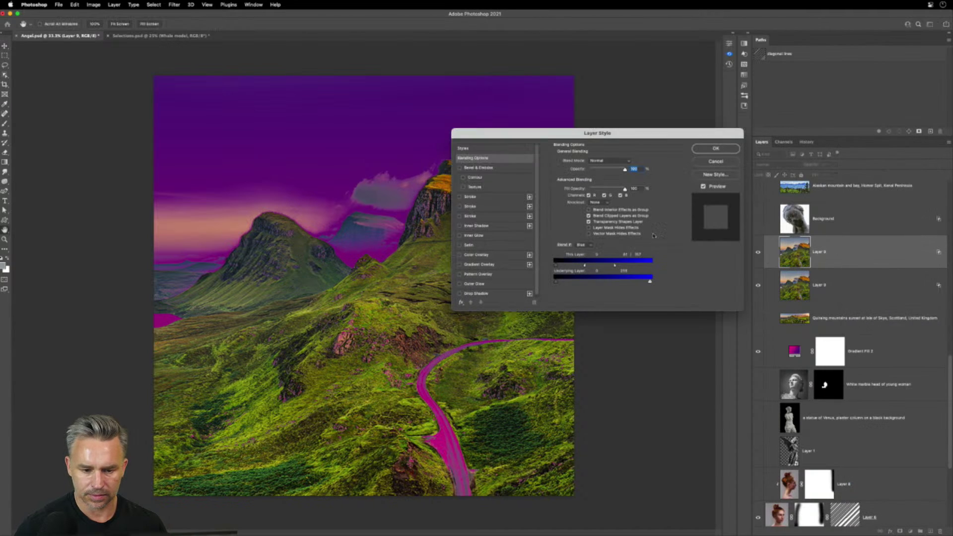
pyautogui.click(584, 248)
pyautogui.click(584, 223)
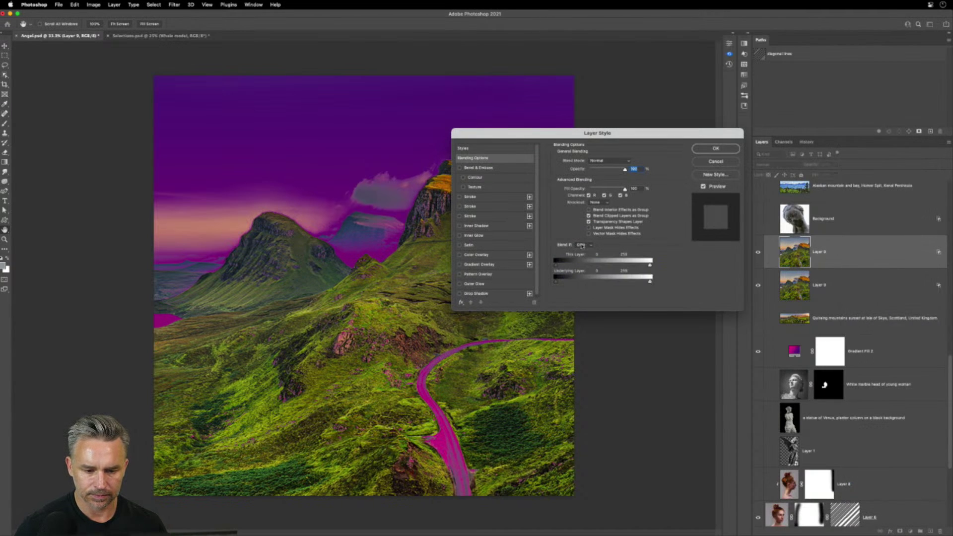
pyautogui.click(582, 245)
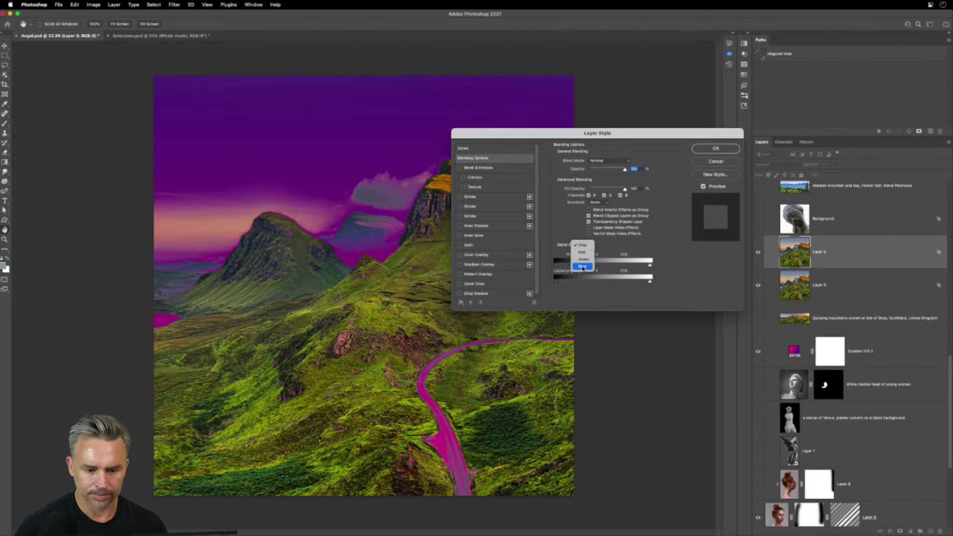
pyautogui.click(583, 268)
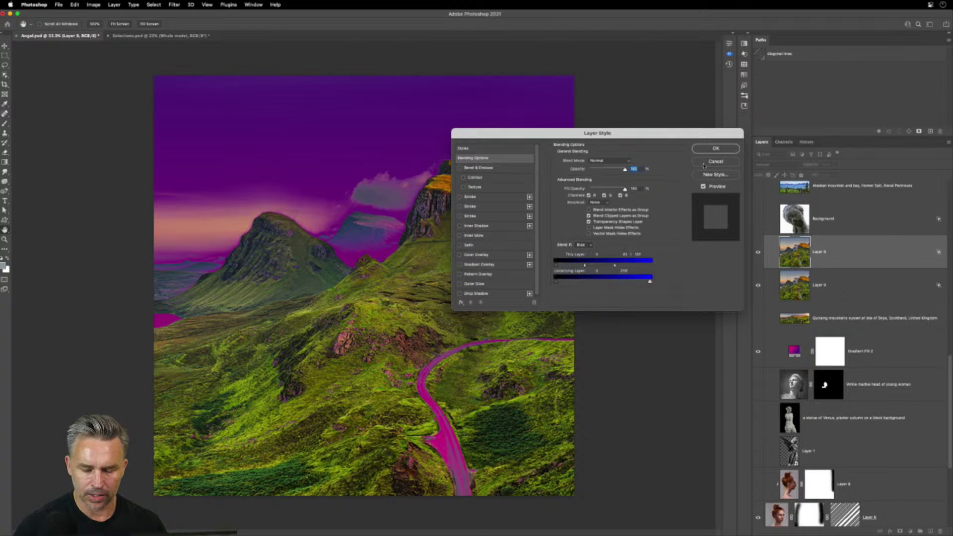
# Try Green Blend If on the landscape copy with the white This Layer slider split at 149 / 255, and reset the changes
pyautogui.moveTo(574, 134); pyautogui.dragTo(565, 154)
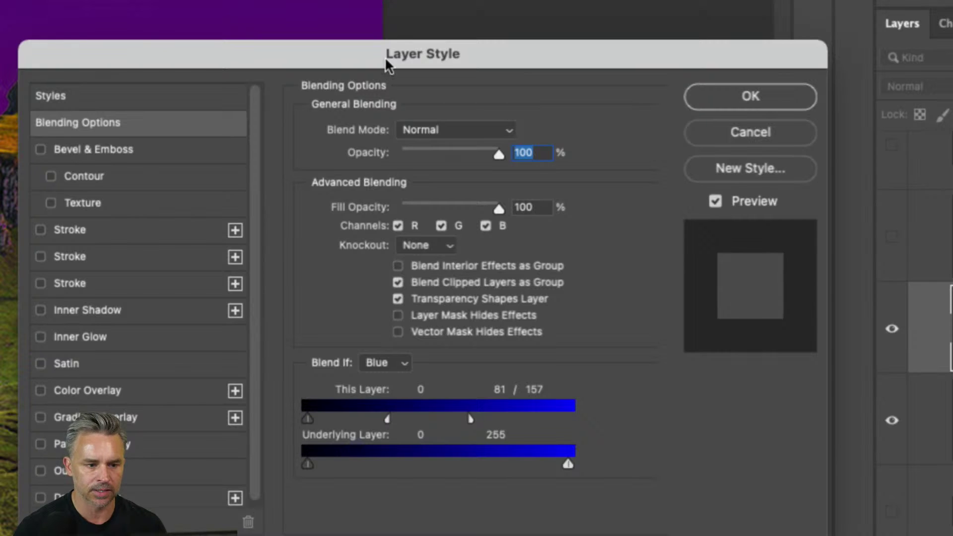
pyautogui.moveTo(389, 64); pyautogui.dragTo(444, 12)
pyautogui.click(453, 312)
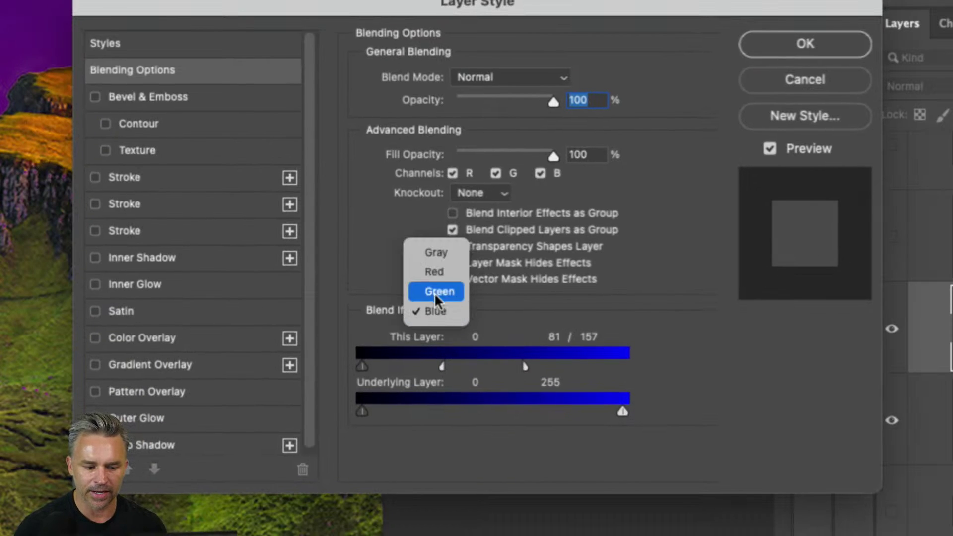
pyautogui.click(434, 292)
pyautogui.moveTo(623, 367); pyautogui.dragTo(511, 370)
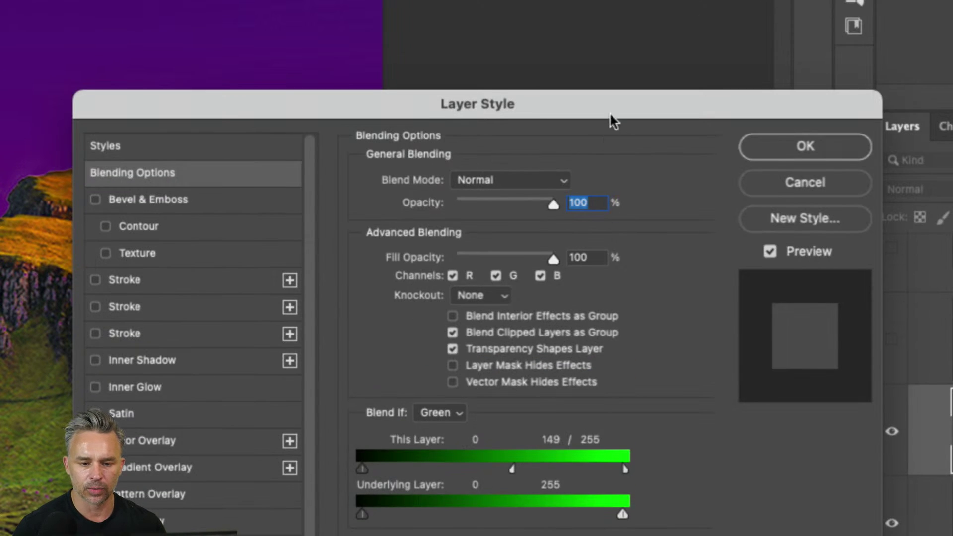
pyautogui.moveTo(610, 114); pyautogui.dragTo(619, 44)
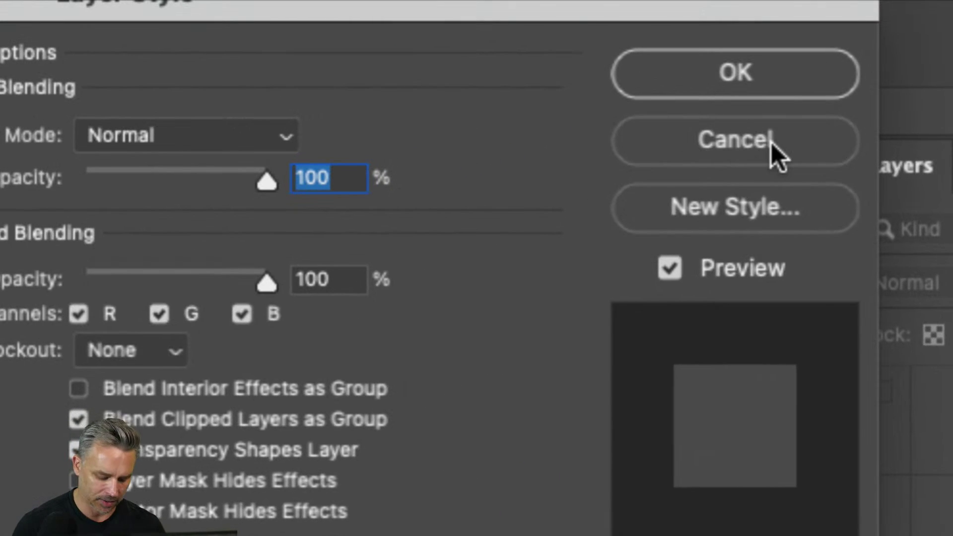
pyautogui.press('alt')
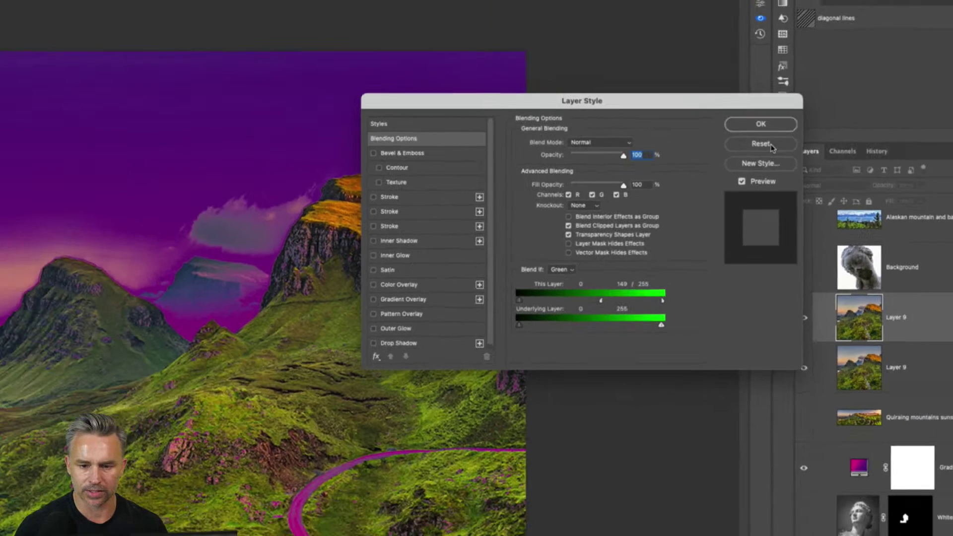
pyautogui.keyDown('alt'); pyautogui.click(771, 143); pyautogui.keyUp('alt')
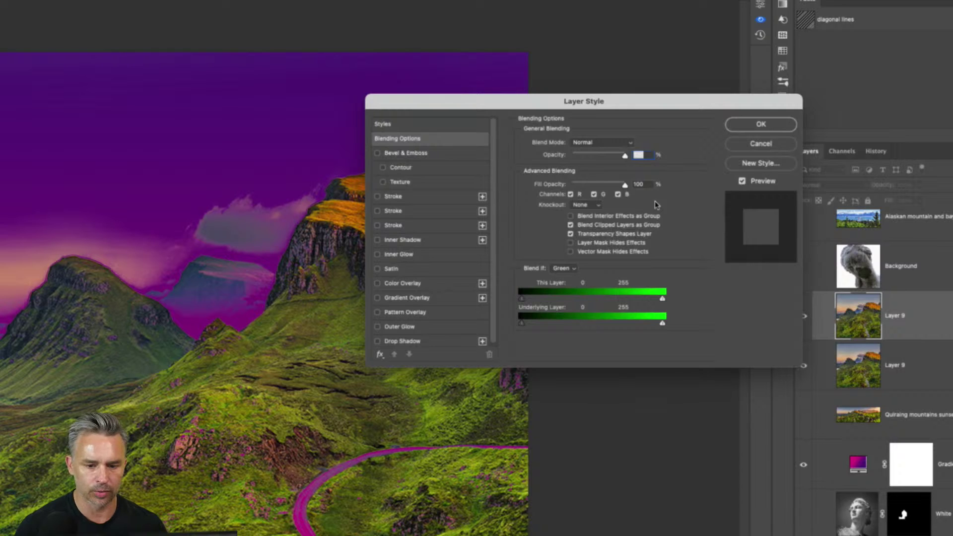
# Reset the landscape copy's Blue Blend If by returning both halves of the white This Layer slider to 255, and apply
pyautogui.click(568, 271)
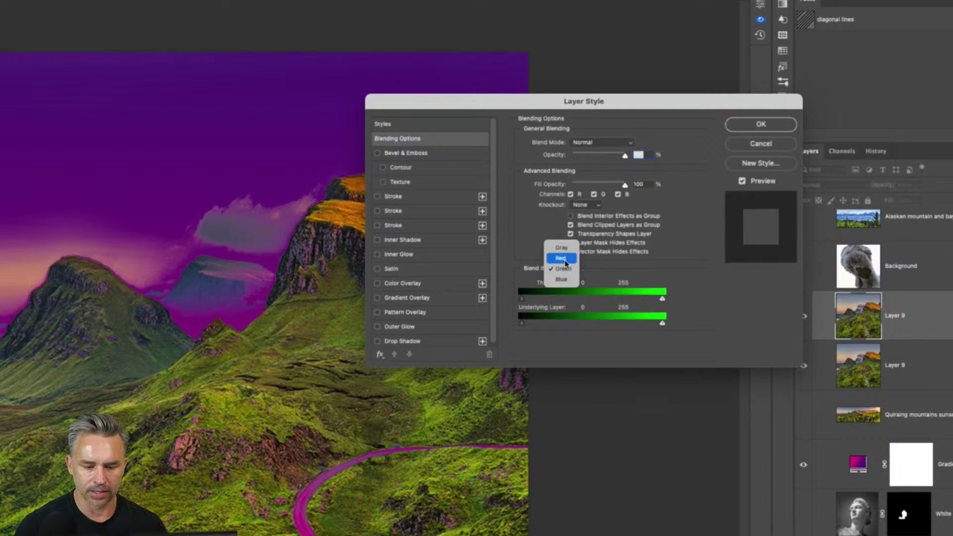
pyautogui.click(567, 278)
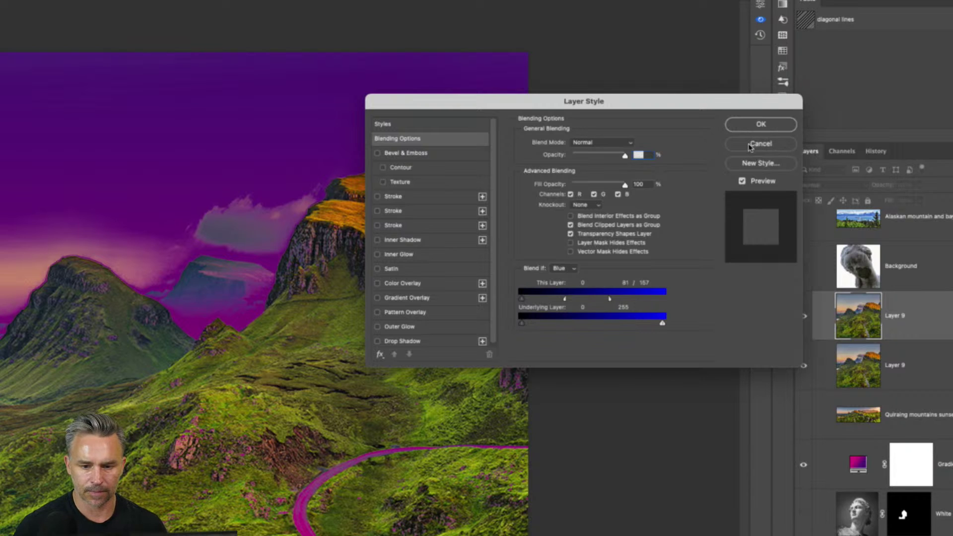
pyautogui.press('alt')
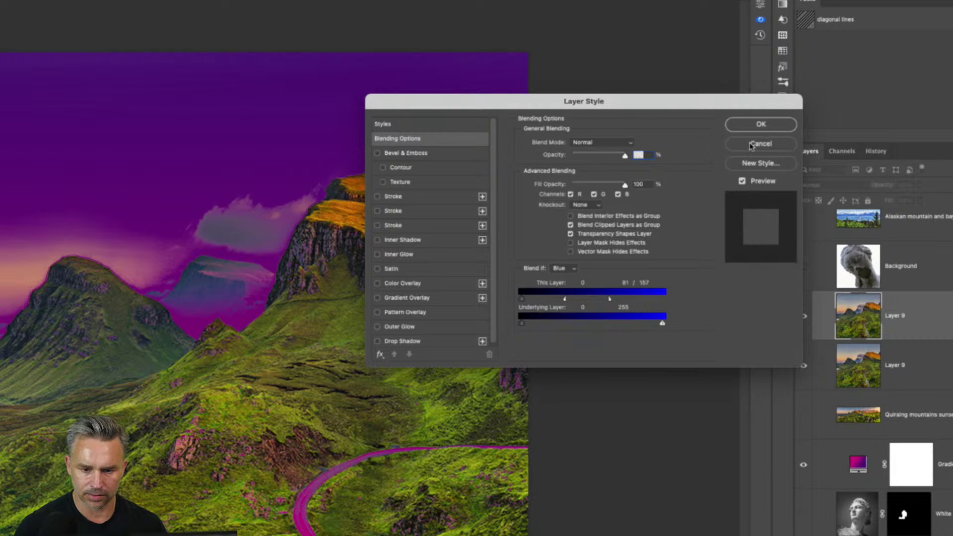
pyautogui.moveTo(610, 299); pyautogui.dragTo(769, 304)
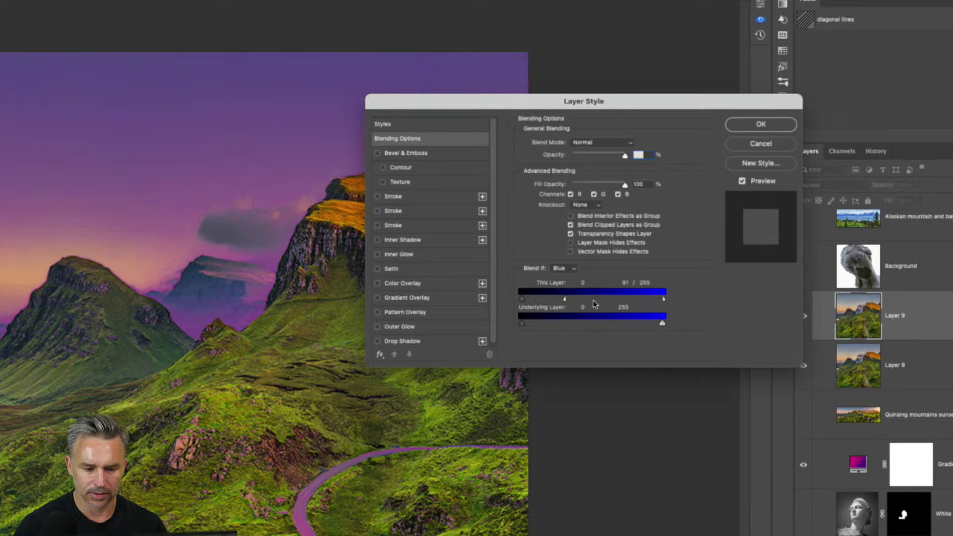
pyautogui.moveTo(564, 299); pyautogui.dragTo(664, 299)
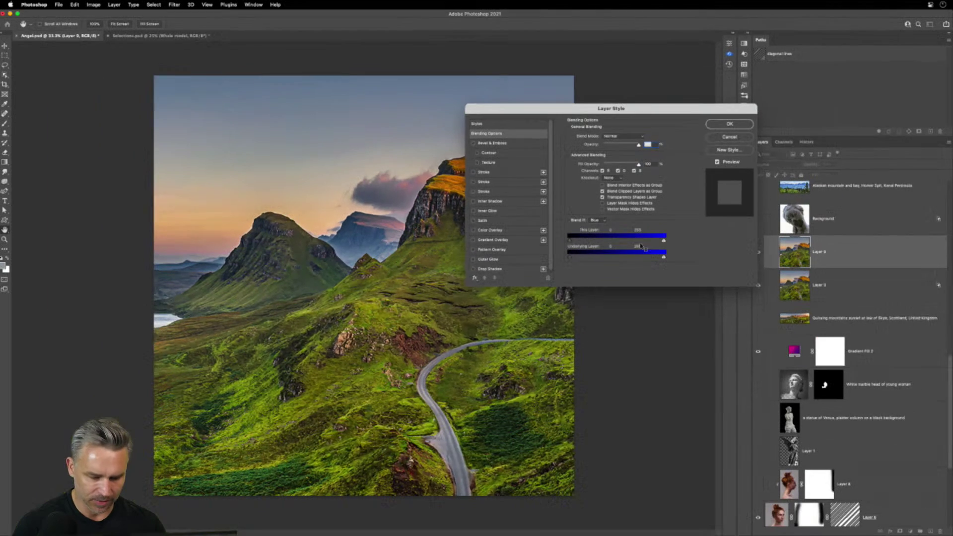
pyautogui.click(729, 124)
# Move the unblended landscape copy below the blended landscape and the Quiraing mountains layer, hide the gradient fill, and show the angel statue layer
pyautogui.moveTo(834, 254); pyautogui.dragTo(821, 309)
pyautogui.click(758, 318)
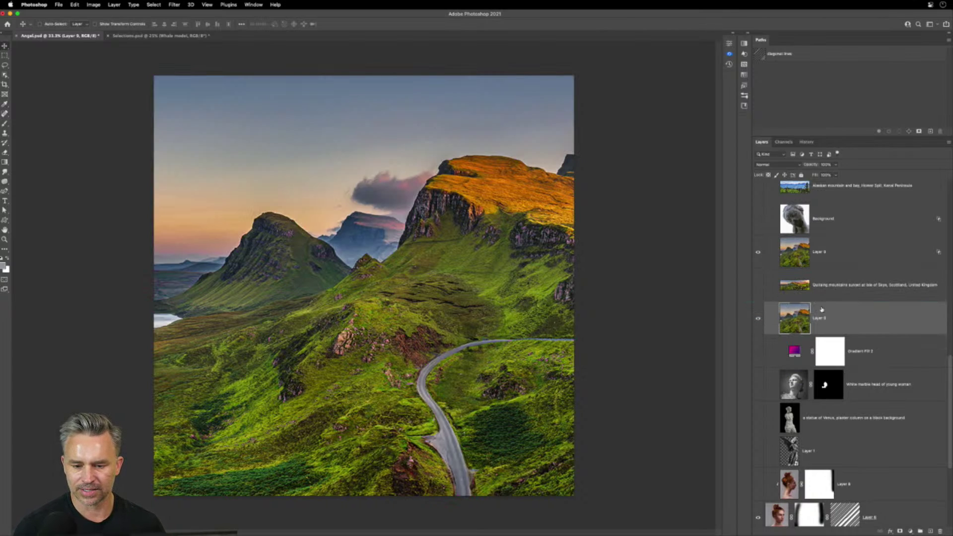
pyautogui.click(763, 452)
pyautogui.click(758, 451)
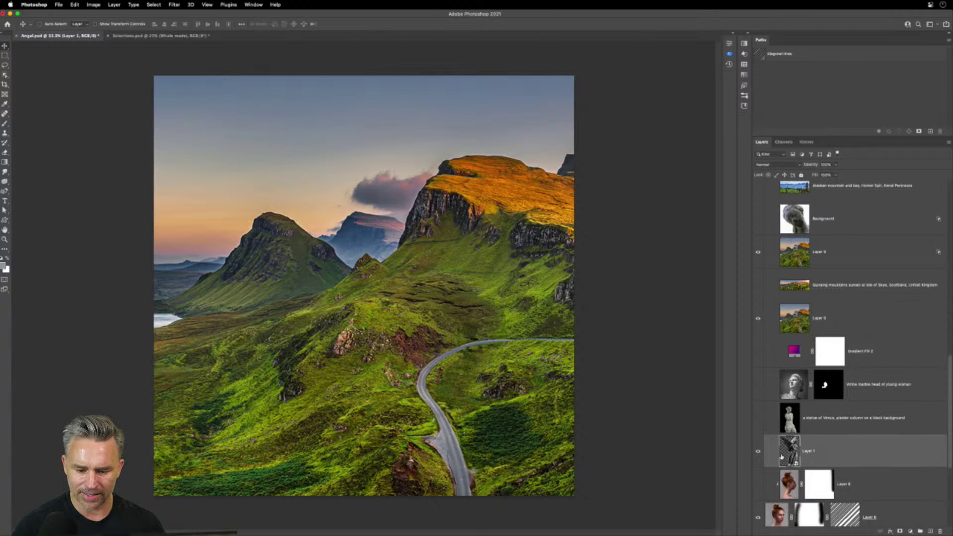
# Place the angel layer between the two landscape layers and position the statue in the sky behind the mountain peaks
pyautogui.moveTo(783, 454); pyautogui.dragTo(824, 306)
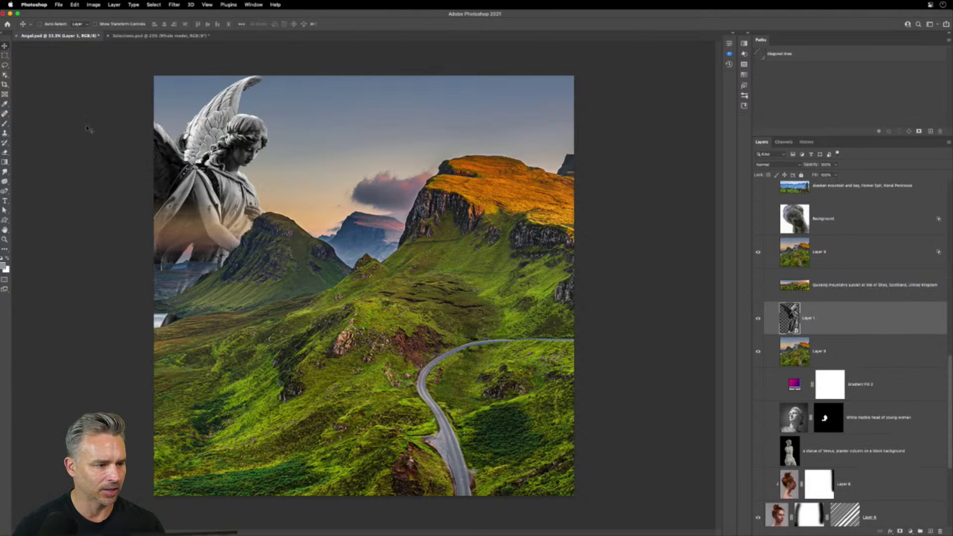
pyautogui.moveTo(88, 129); pyautogui.dragTo(297, 183)
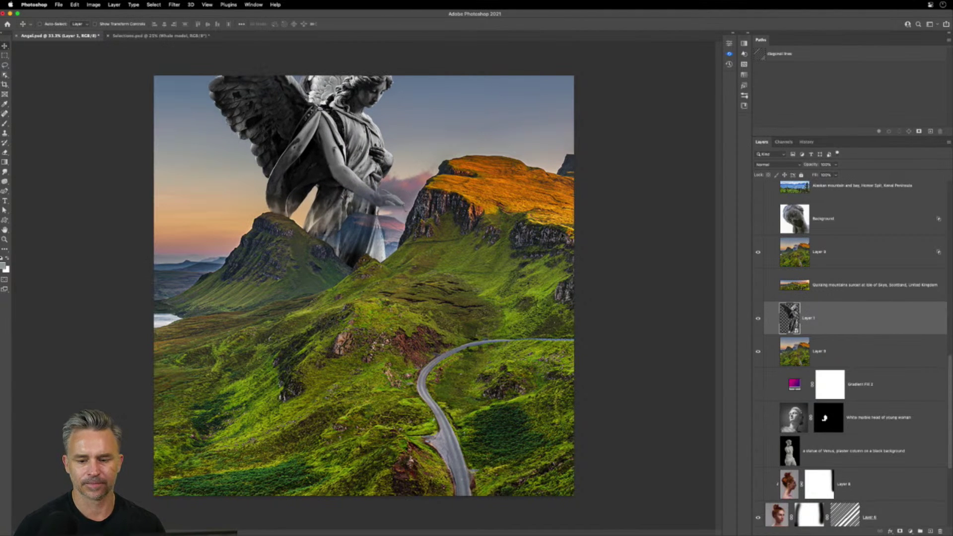
pyautogui.click(825, 258)
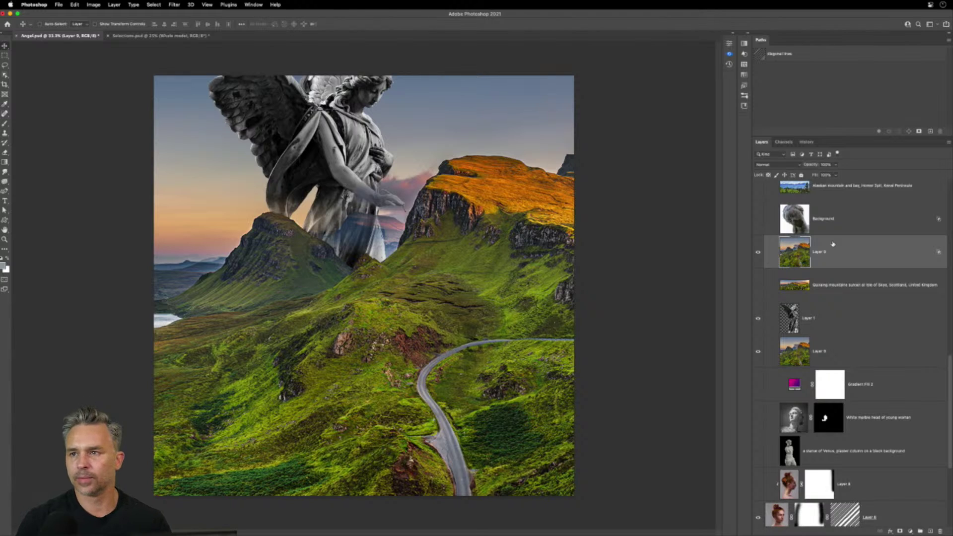
# Show and select the layer with the rows of colored flowers on white, and view its white flowers closely
pyautogui.scroll(-5, 833, 244)
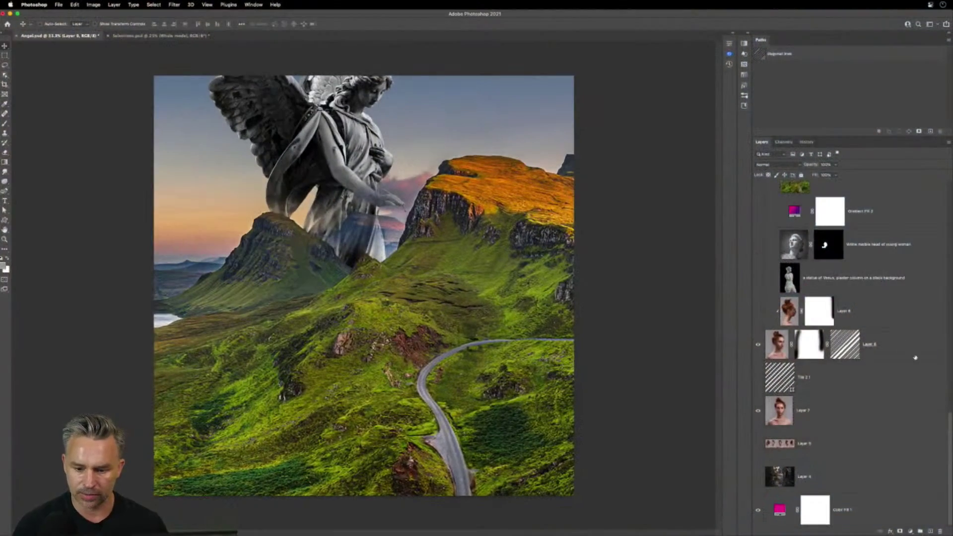
pyautogui.click(915, 358)
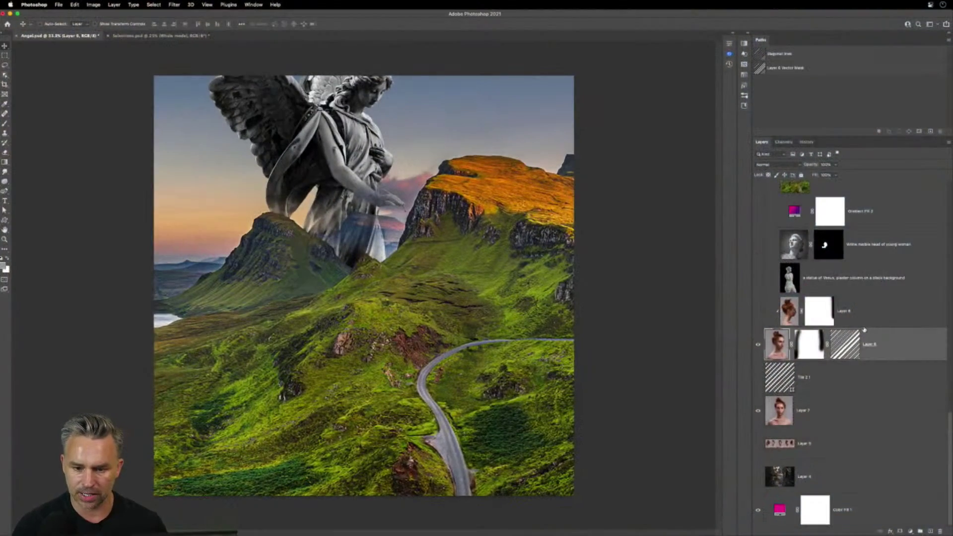
pyautogui.scroll(10, 833, 291)
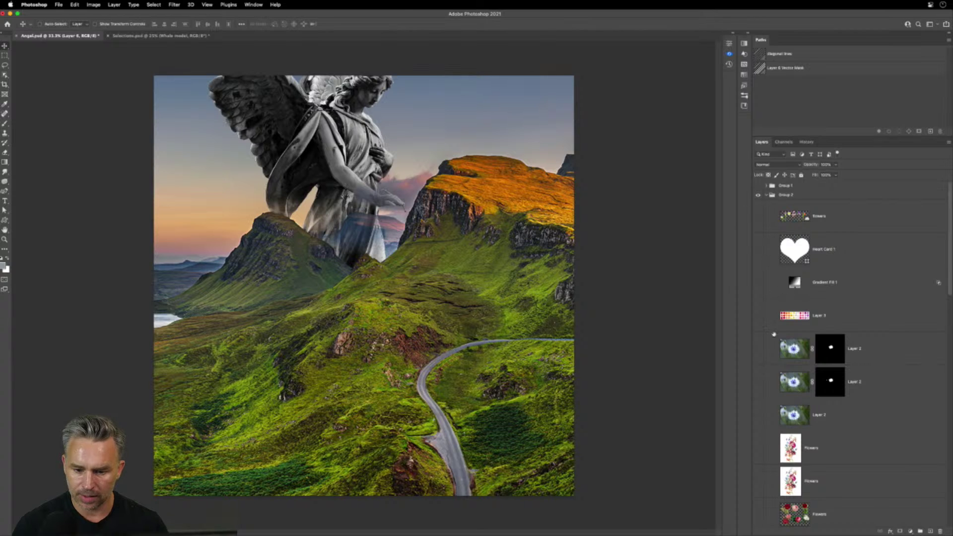
pyautogui.click(758, 317)
pyautogui.keyDown('super'); pyautogui.click(382, 301); pyautogui.keyUp('super')
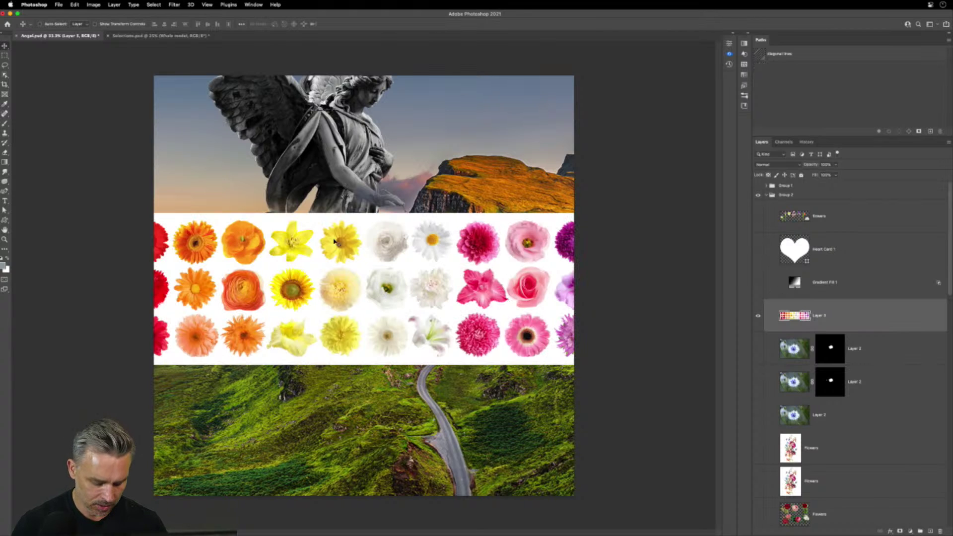
pyautogui.press('super+equal')
pyautogui.press('super+equal')
pyautogui.press('super+equal')
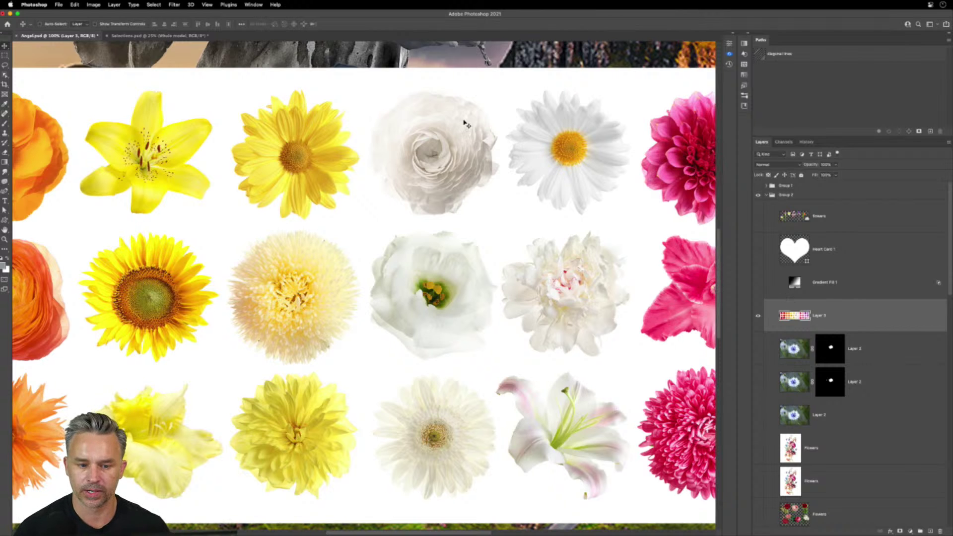
# Scale the flower layer down to fit within the canvas width and position it across the middle of the landscape
pyautogui.moveTo(521, 237); pyautogui.dragTo(335, 226)
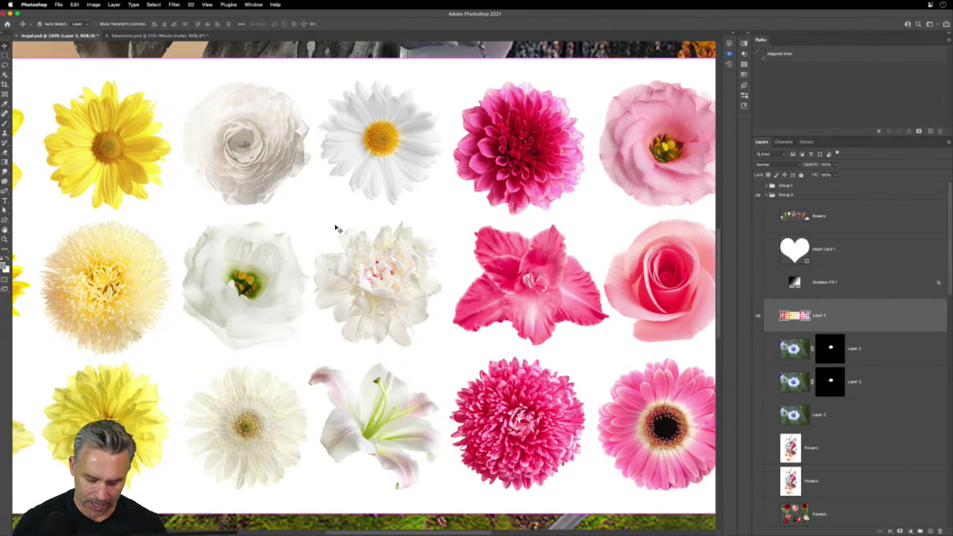
pyautogui.press('super+minus')
pyautogui.press('super+minus')
pyautogui.press('super+minus')
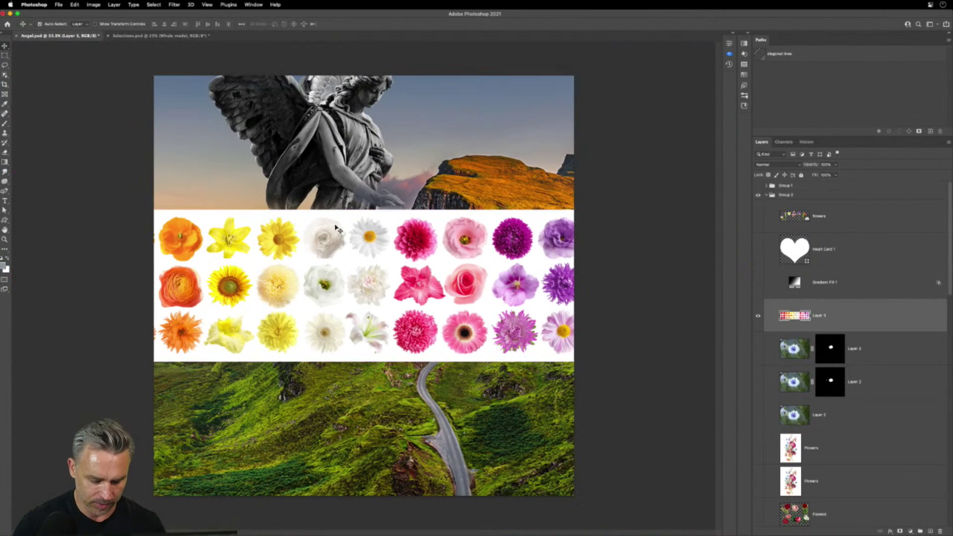
pyautogui.press('super+t')
pyautogui.moveTo(591, 212); pyautogui.dragTo(343, 269)
pyautogui.moveTo(193, 318); pyautogui.dragTo(404, 308)
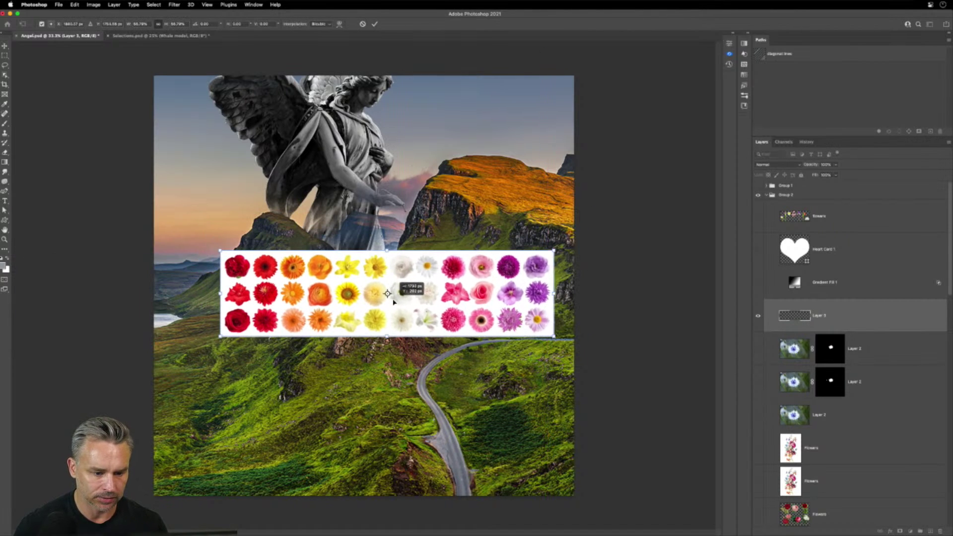
pyautogui.moveTo(223, 251); pyautogui.dragTo(171, 234)
pyautogui.press('Return')
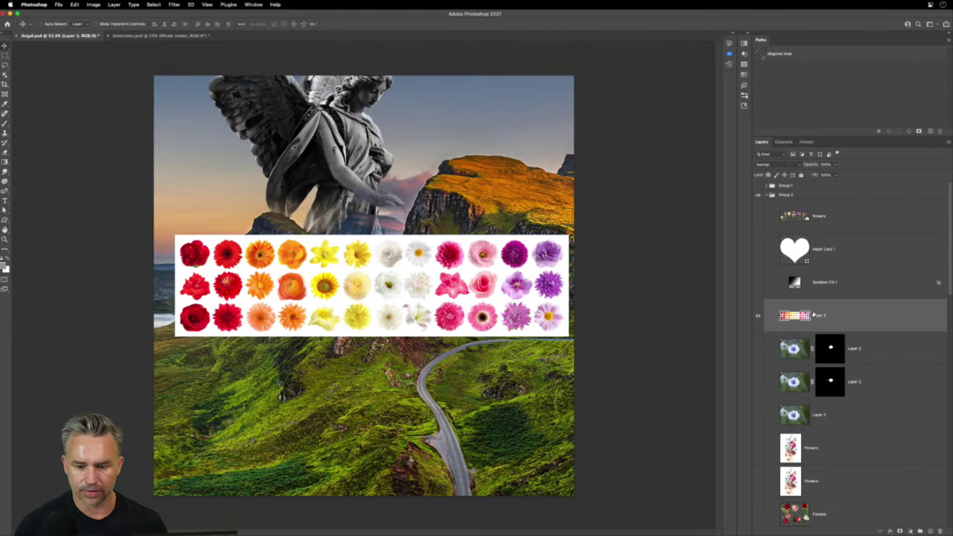
# Start a Color Range selection on the flower layer and sample the white background between the flowers
pyautogui.press('super+plus')
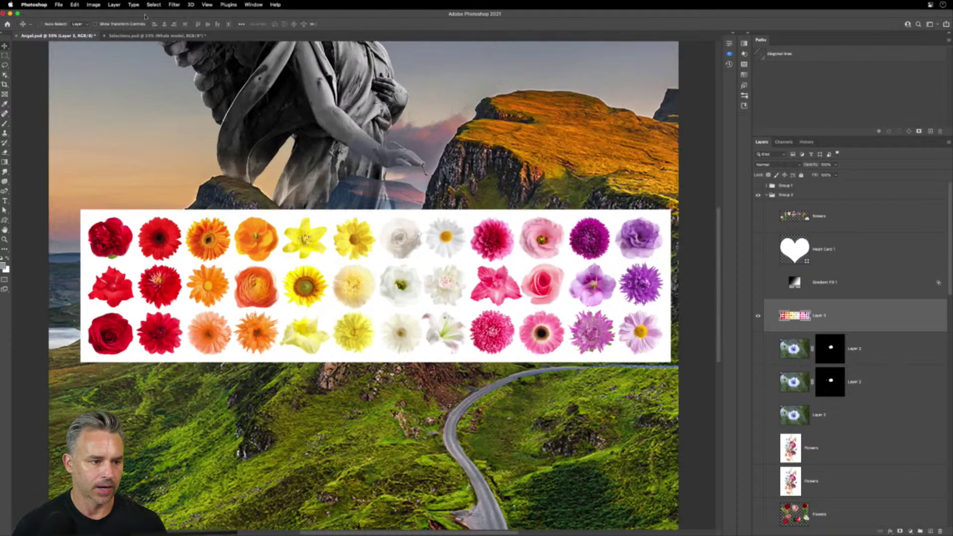
pyautogui.click(174, 4)
pyautogui.moveTo(154, 5)
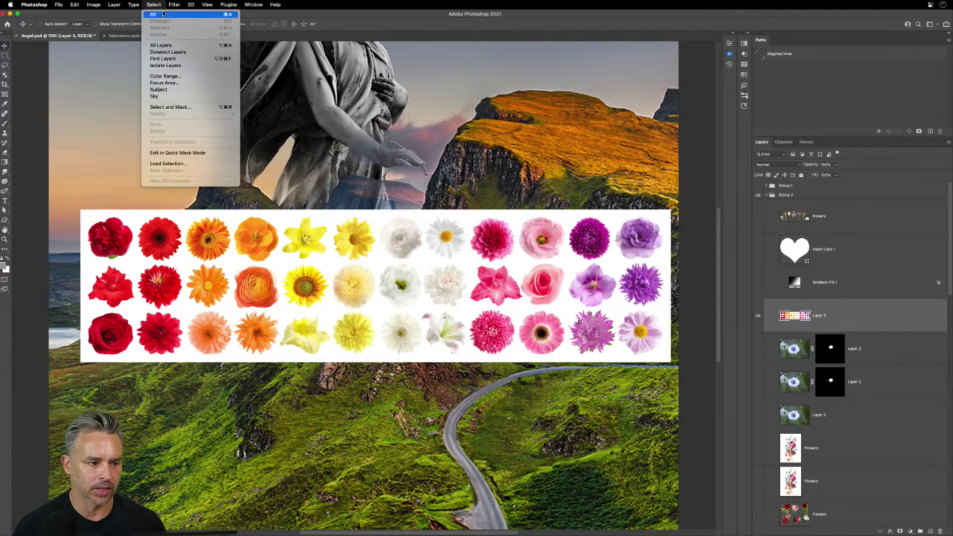
pyautogui.click(176, 75)
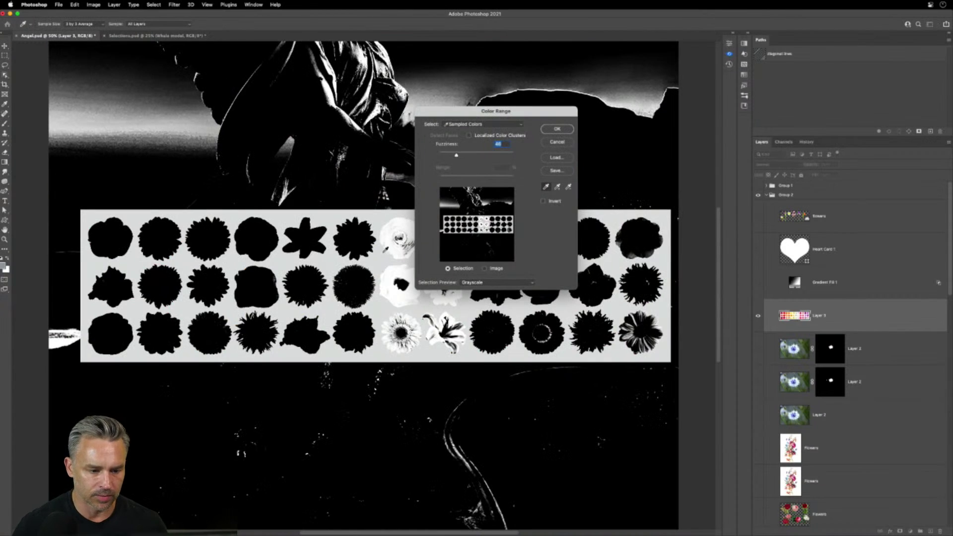
pyautogui.click(382, 253)
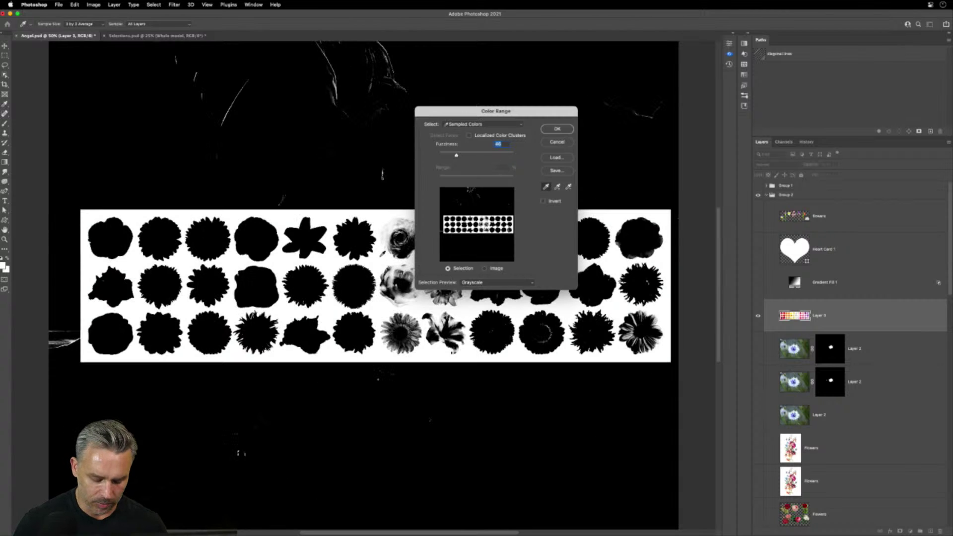
pyautogui.press('super+plus')
pyautogui.press('super+plus')
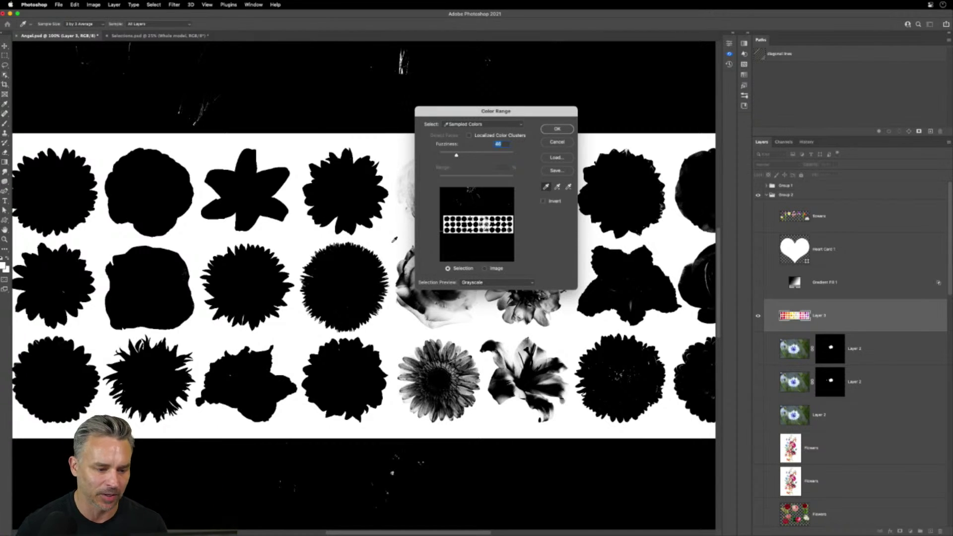
# Set the Color Range Fuzziness to 28, load the selection, and add a layer mask that hides the white background
pyautogui.moveTo(489, 116); pyautogui.dragTo(592, 152)
pyautogui.press('super')
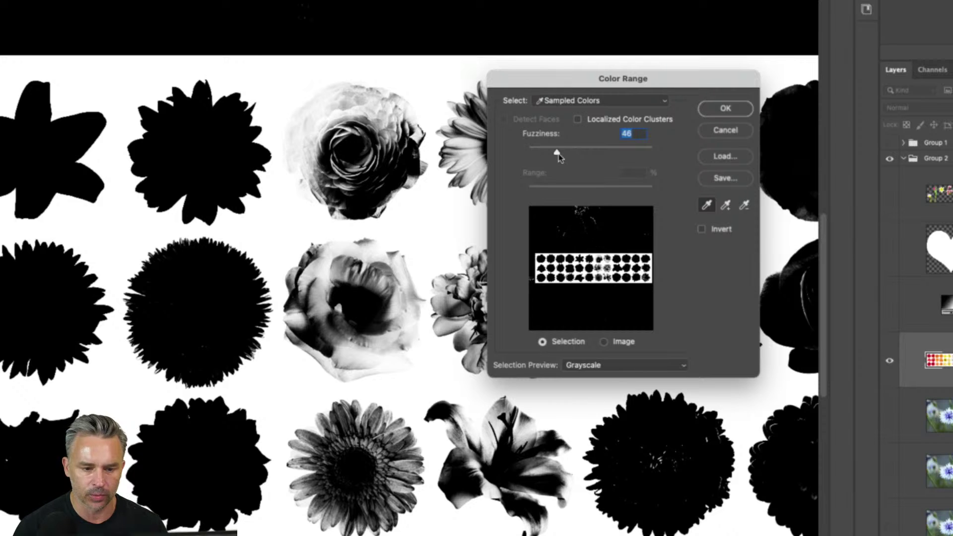
pyautogui.moveTo(558, 156)
pyautogui.mouseDown()
pyautogui.moveTo(588, 154)
pyautogui.moveTo(546, 155)
pyautogui.mouseUp()
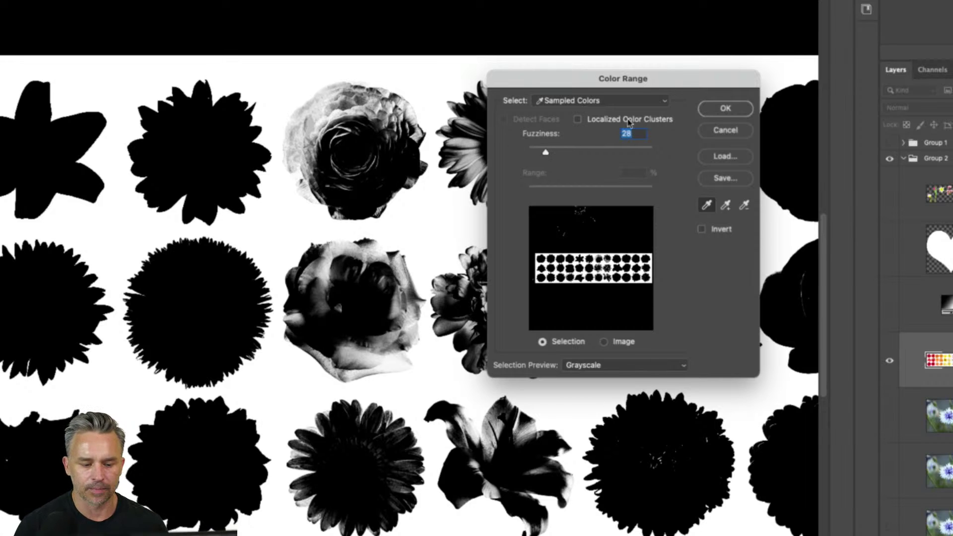
pyautogui.click(711, 112)
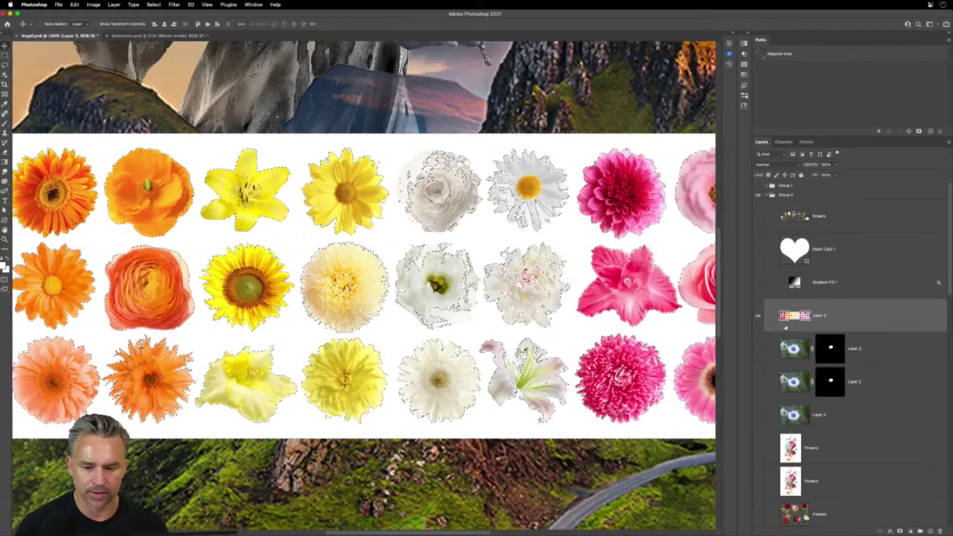
pyautogui.click(900, 531)
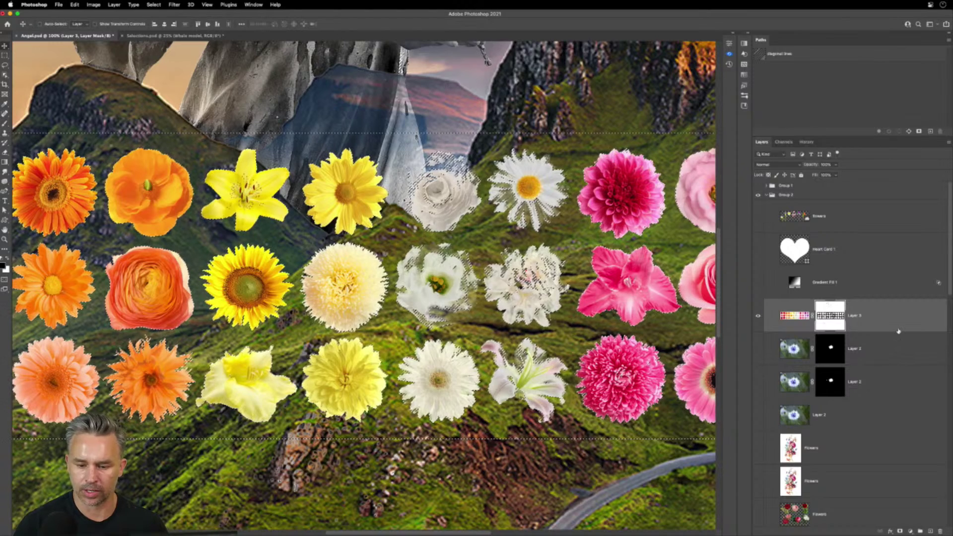
# Duplicate the masked flower layer, hide the original, delete the copy's layer mask, and deselect
pyautogui.press('super+j')
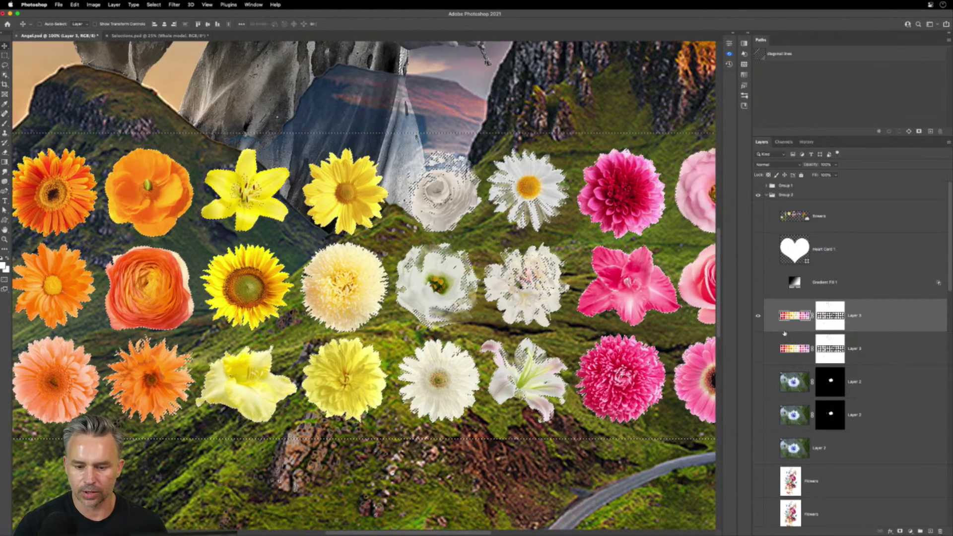
pyautogui.rightClick(835, 311)
pyautogui.click(857, 326)
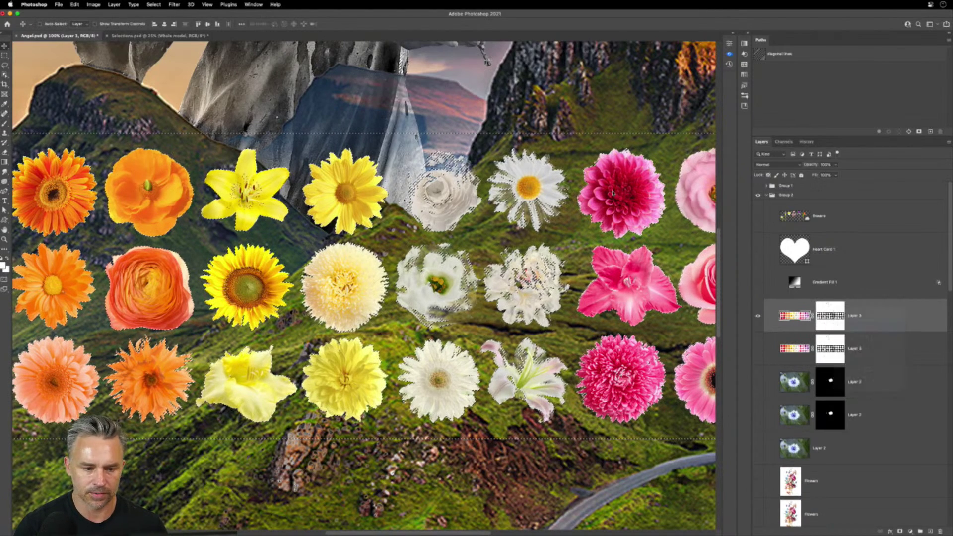
pyautogui.press('super+d')
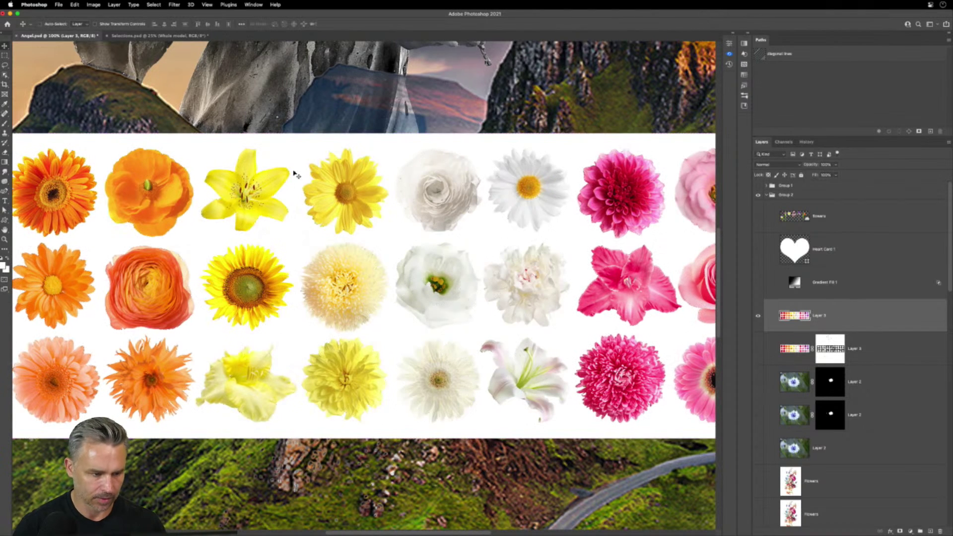
# Set the Object Selection tool to Lasso mode and select the white flower with the green center in the middle row
pyautogui.click(4, 75)
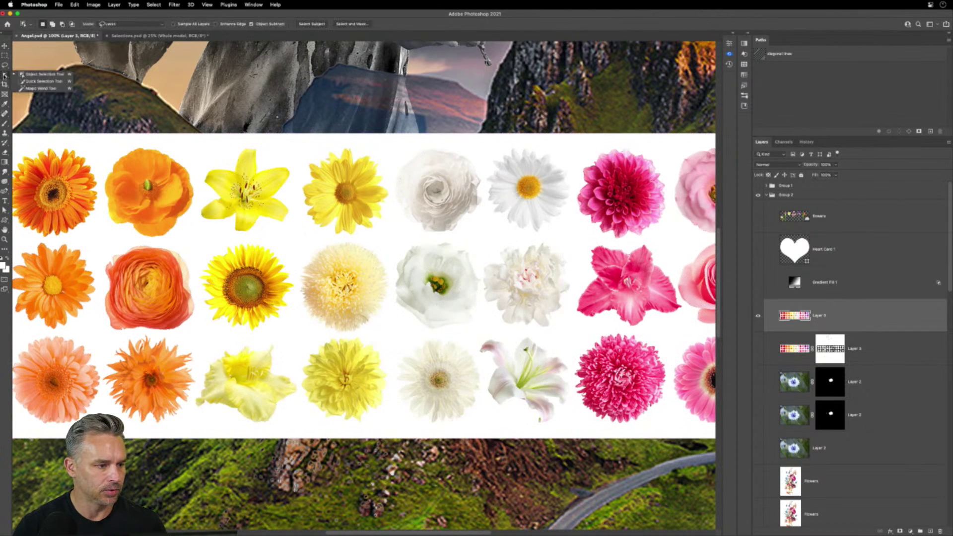
pyautogui.click(42, 81)
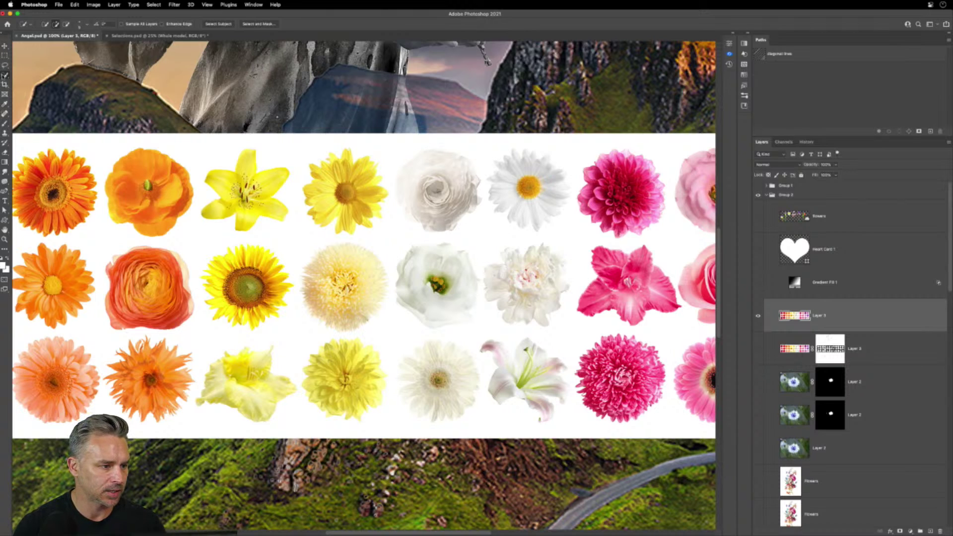
pyautogui.click(4, 76)
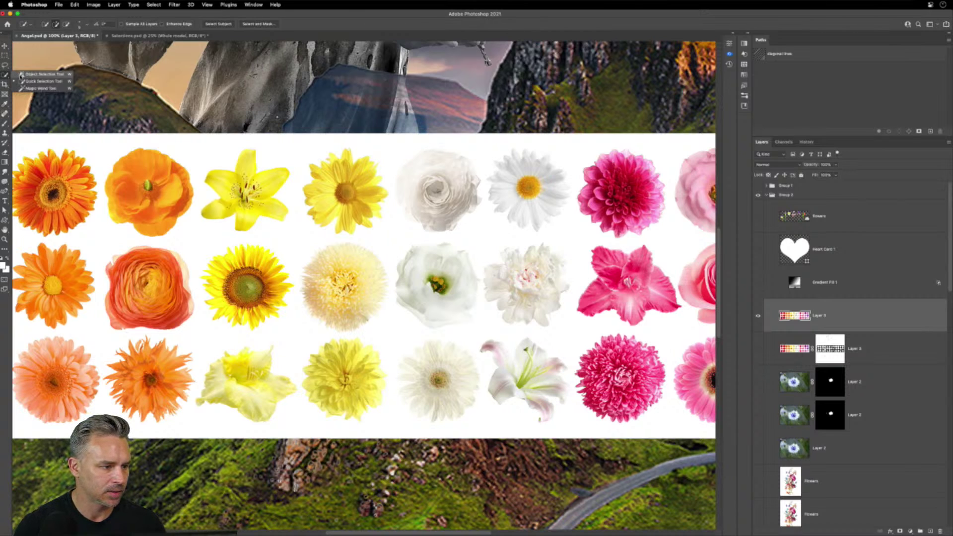
pyautogui.click(22, 75)
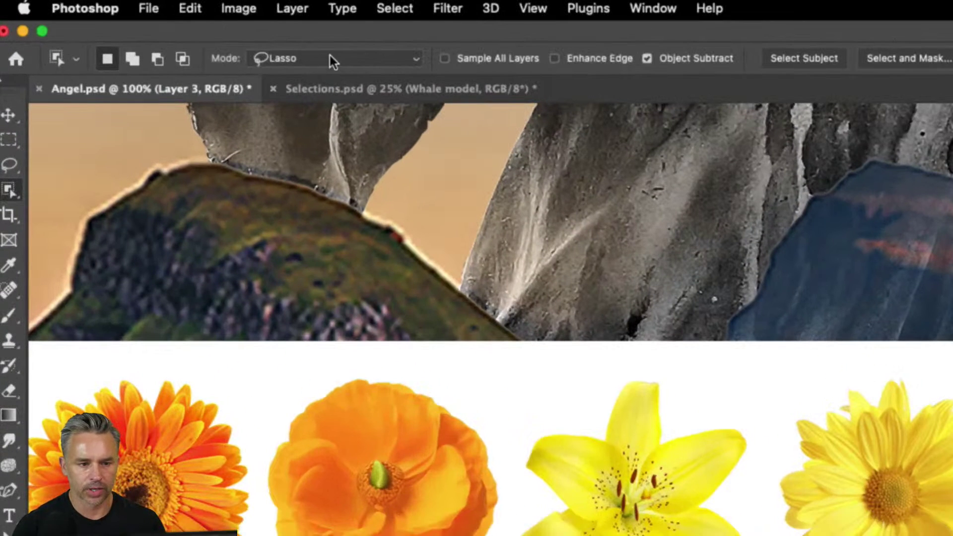
pyautogui.click(329, 58)
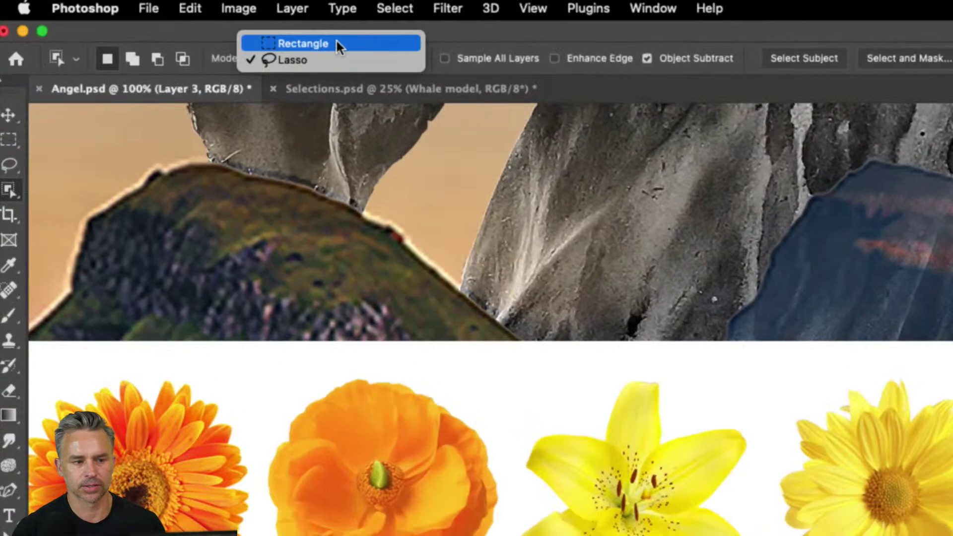
pyautogui.click(342, 61)
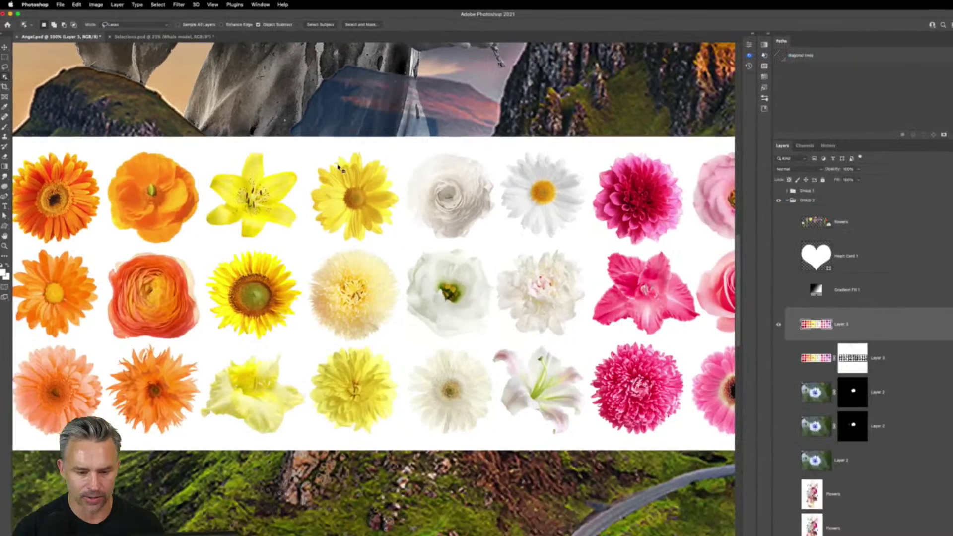
pyautogui.press('super+plus')
pyautogui.press('super+plus')
pyautogui.press('super+plus')
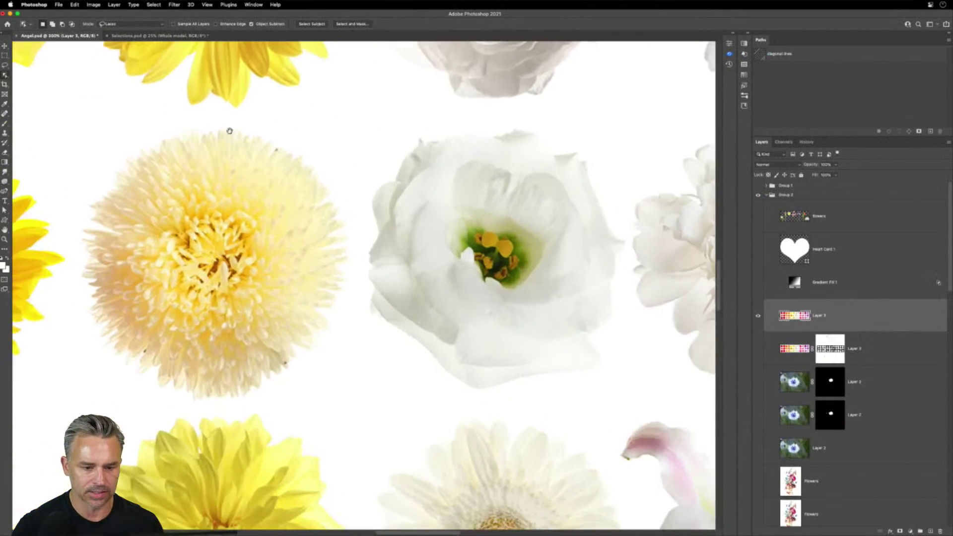
pyautogui.moveTo(370, 127)
pyautogui.mouseDown()
pyautogui.moveTo(465, 115)
pyautogui.moveTo(584, 122)
pyautogui.moveTo(610, 168)
pyautogui.moveTo(613, 250)
pyautogui.moveTo(610, 329)
pyautogui.moveTo(587, 379)
pyautogui.moveTo(469, 400)
pyautogui.moveTo(397, 387)
pyautogui.moveTo(362, 362)
pyautogui.moveTo(344, 324)
pyautogui.moveTo(355, 140)
pyautogui.mouseUp()
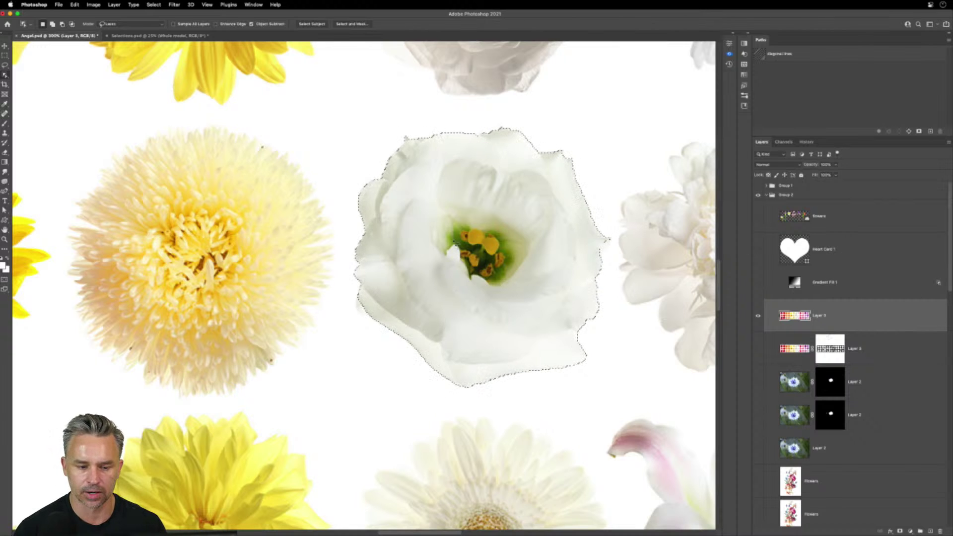
# Add the white gerbera in the bottom row to the selection with a lasso outline around it
pyautogui.scroll(-5, 349, 222)
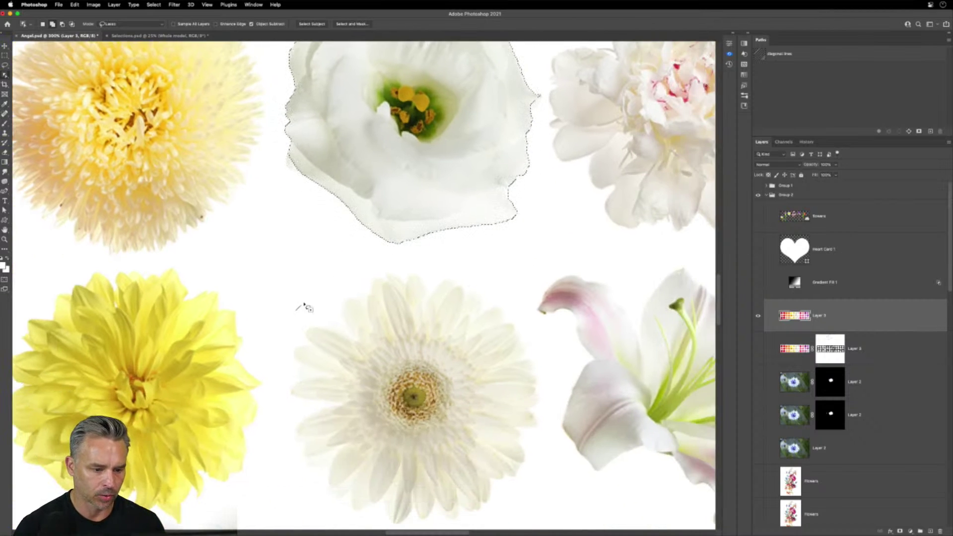
pyautogui.moveTo(296, 311)
pyautogui.mouseDown()
pyautogui.moveTo(392, 262)
pyautogui.moveTo(490, 276)
pyautogui.moveTo(533, 334)
pyautogui.moveTo(548, 459)
pyautogui.moveTo(477, 529)
pyautogui.mouseUp()
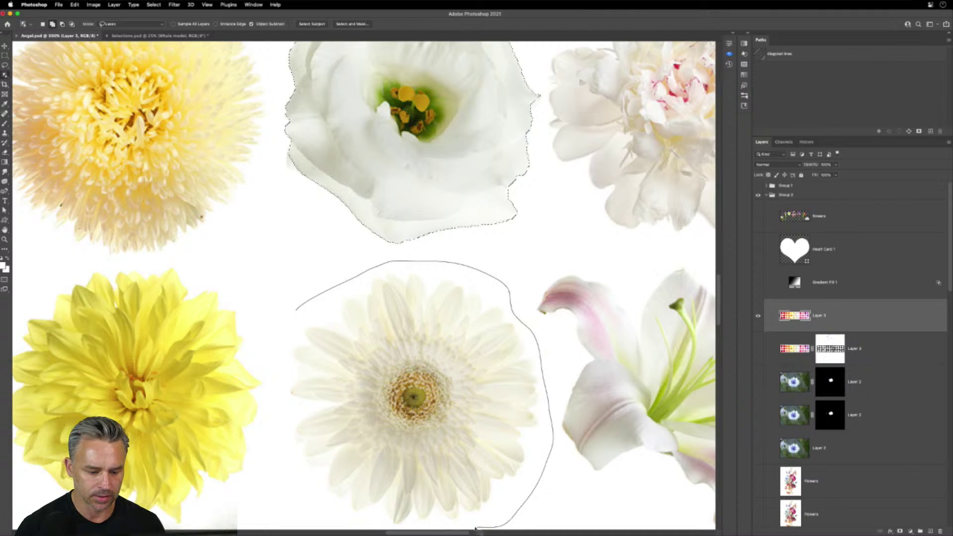
pyautogui.moveTo(330, 525)
pyautogui.mouseDown()
pyautogui.moveTo(300, 508)
pyautogui.moveTo(273, 420)
pyautogui.moveTo(277, 328)
pyautogui.mouseUp()
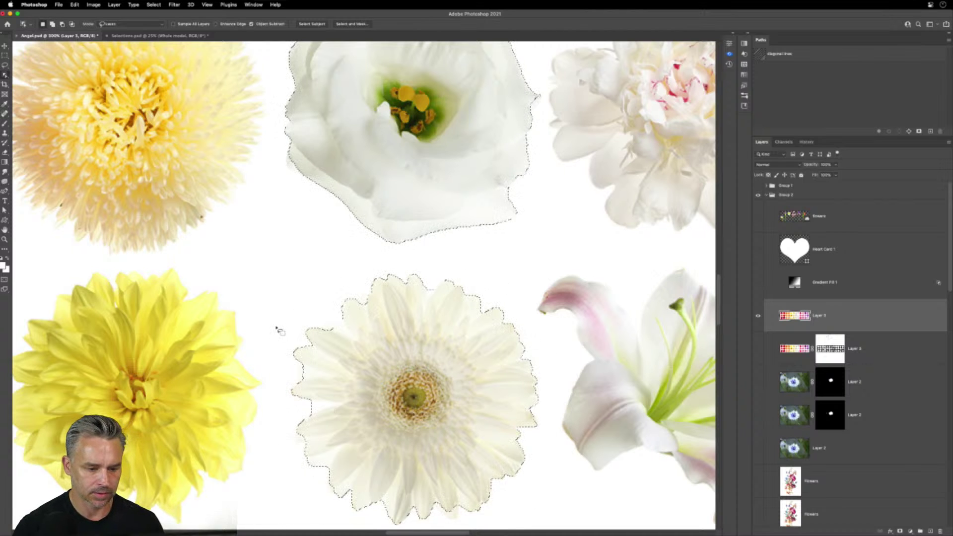
# Try to select all six white flowers at once in Rectangle mode, and undo back to the middle-row flower's selection
pyautogui.press('super+1')
pyautogui.scroll(3, 370, 326)
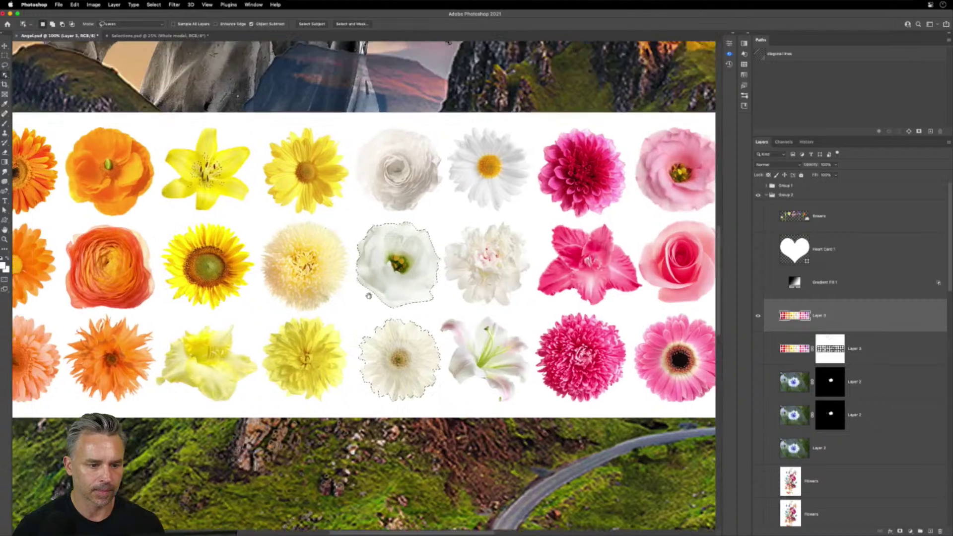
pyautogui.click(131, 24)
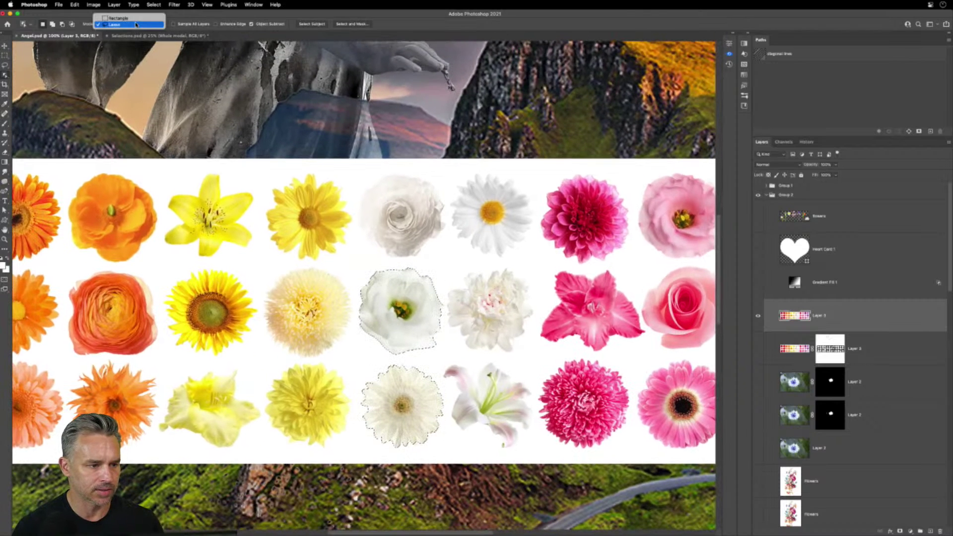
pyautogui.click(124, 16)
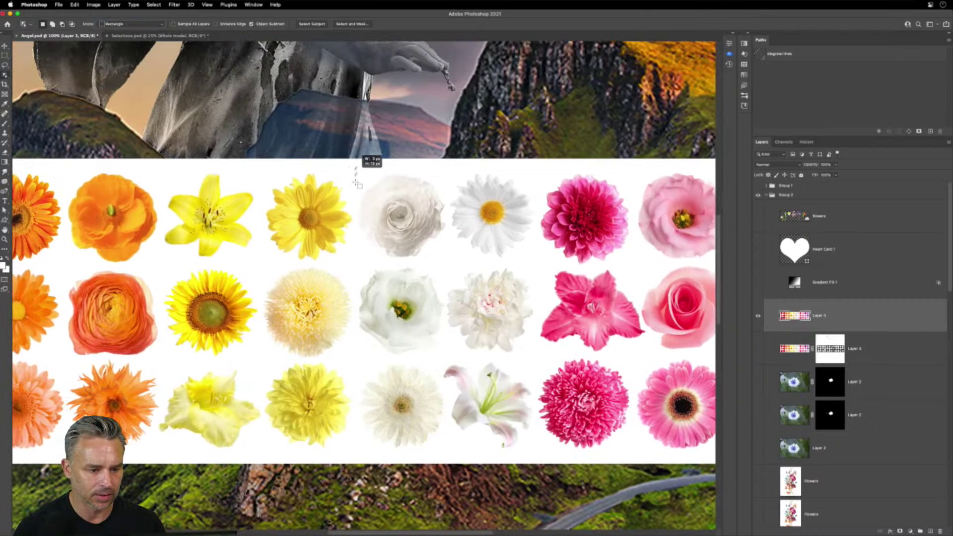
pyautogui.moveTo(355, 166); pyautogui.dragTo(536, 457)
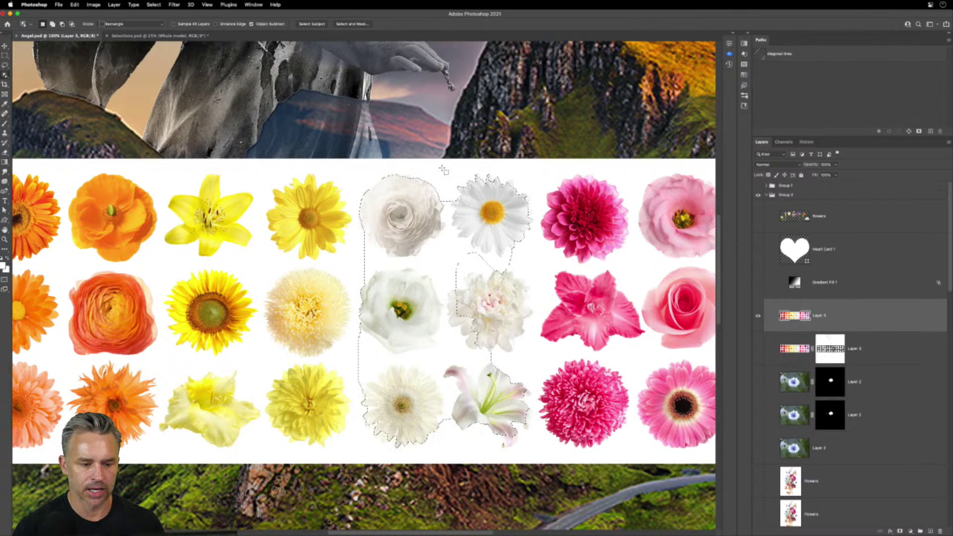
pyautogui.press('super+plus')
pyautogui.press('super+plus')
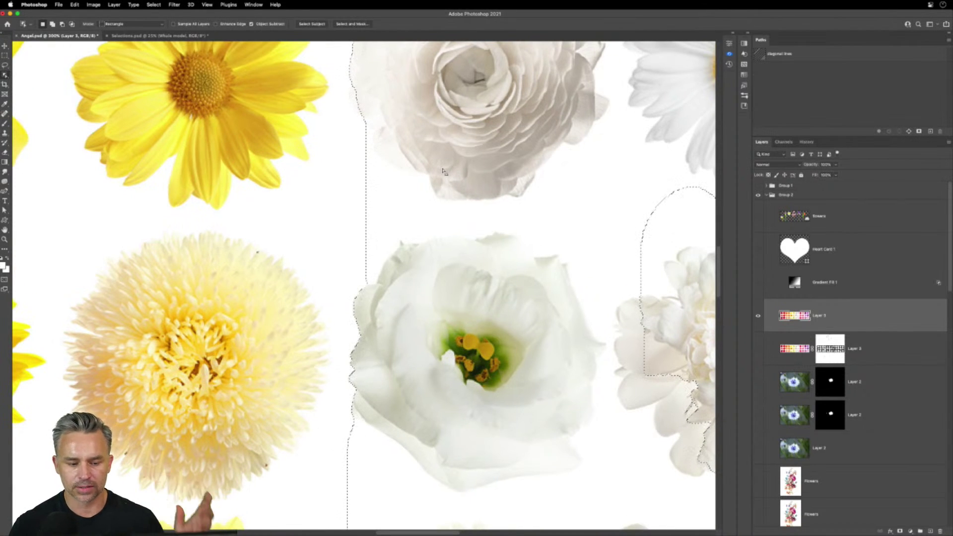
pyautogui.press('super+z')
pyautogui.press('super+shift+z')
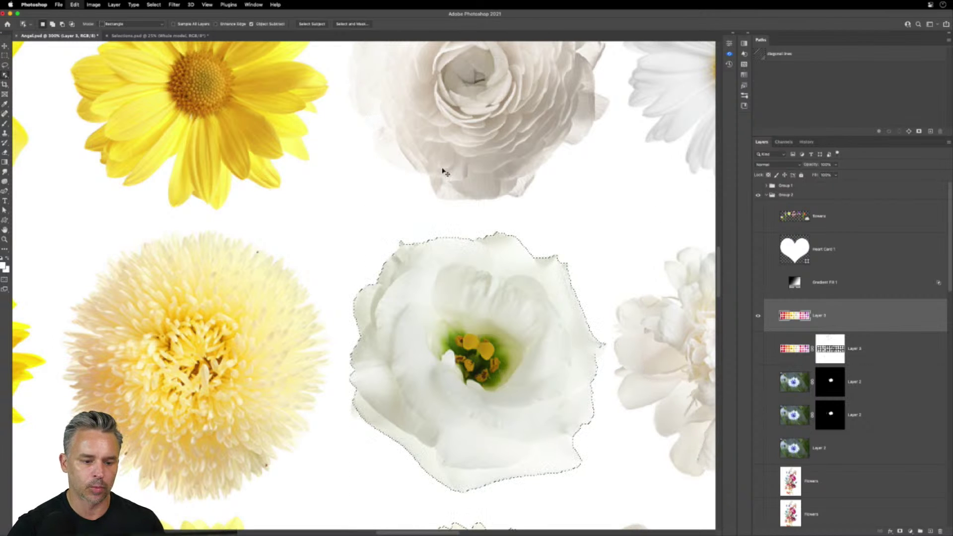
# Add the white gerbera in the bottom row to the selection using the Object Selection tool's Rectangle mode
pyautogui.moveTo(443, 171); pyautogui.dragTo(331, 34)
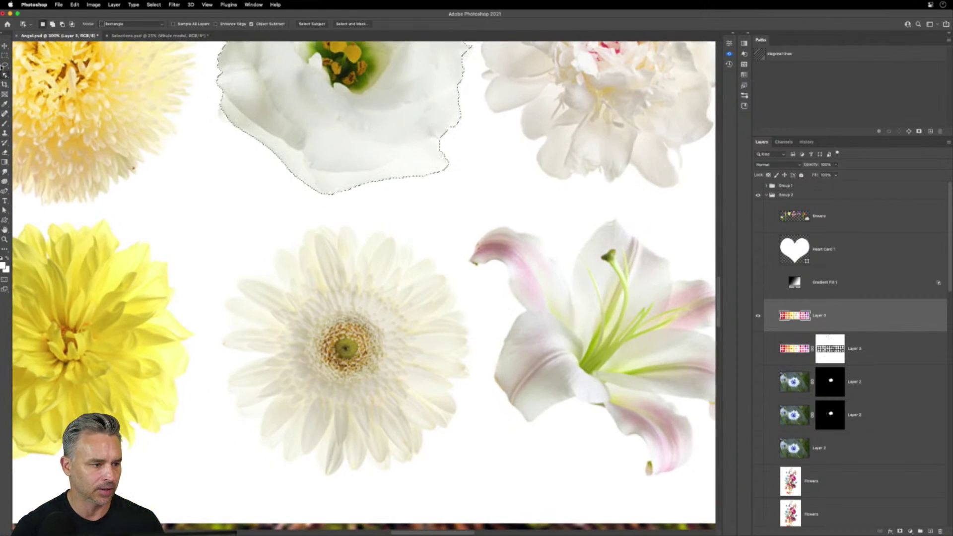
pyautogui.moveTo(206, 216); pyautogui.dragTo(471, 496)
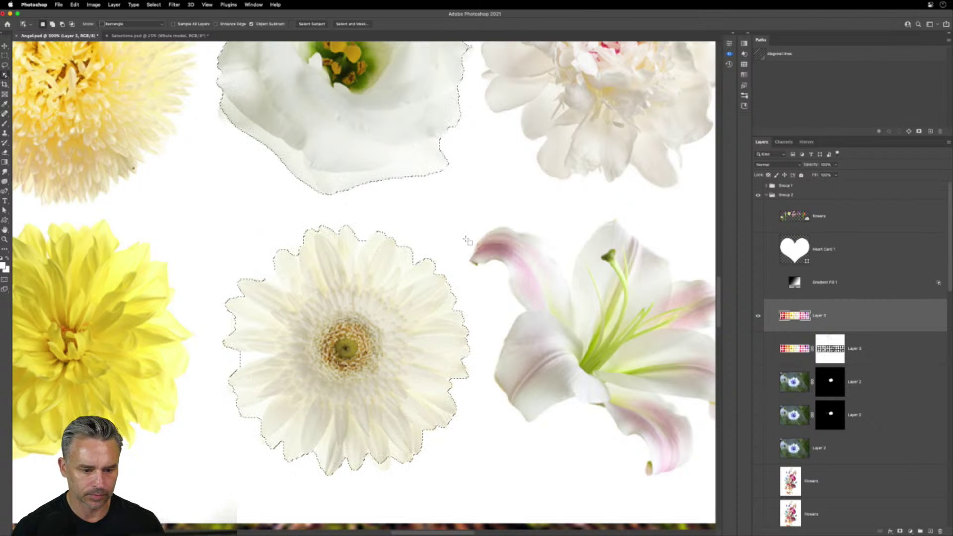
# Try to add the white lily to the selection in Rectangle mode and dismiss the alert
pyautogui.hscroll(5, 334, 217)
pyautogui.click(131, 24)
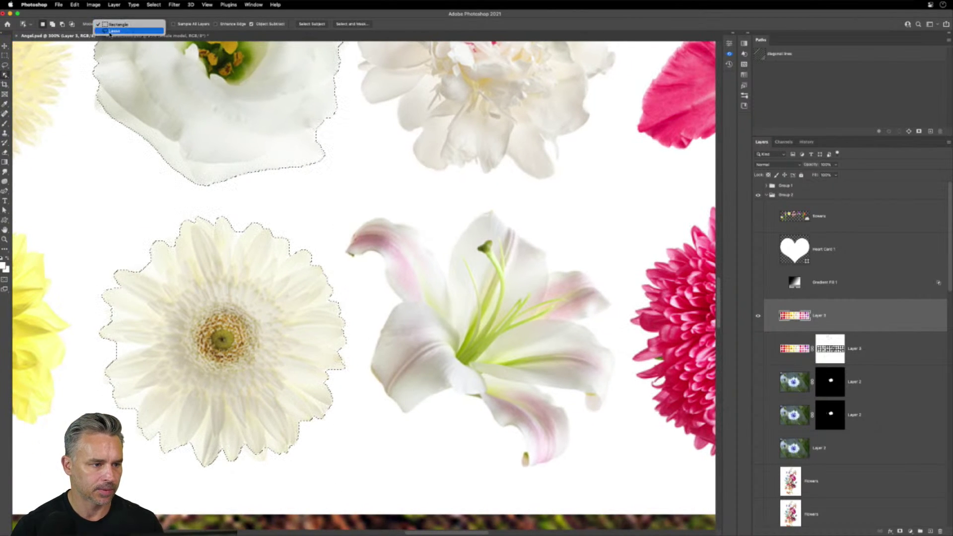
pyautogui.click(115, 24)
pyautogui.moveTo(344, 218); pyautogui.dragTo(578, 209)
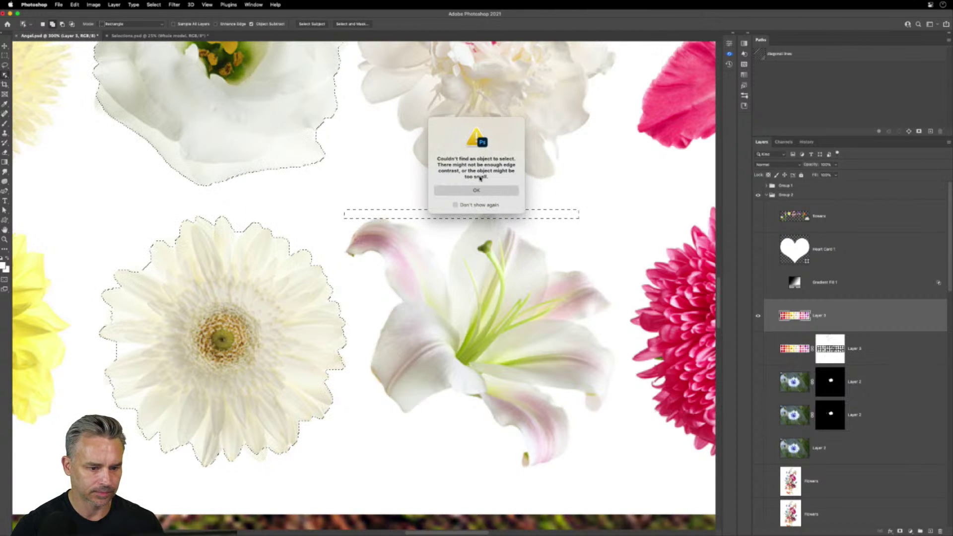
pyautogui.click(477, 190)
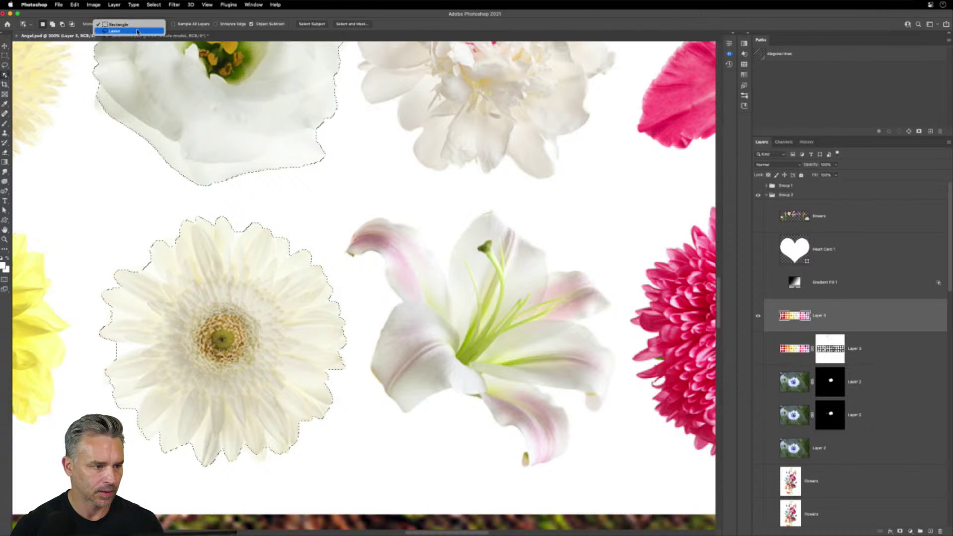
# Switch Object Selection to Lasso mode and add the lily, peony, white daisy and white ranunculus to the selection
pyautogui.click(138, 32)
pyautogui.moveTo(357, 198)
pyautogui.mouseDown()
pyautogui.moveTo(536, 209)
pyautogui.moveTo(605, 260)
pyautogui.moveTo(619, 292)
pyautogui.moveTo(630, 398)
pyautogui.moveTo(590, 487)
pyautogui.moveTo(480, 506)
pyautogui.moveTo(398, 469)
pyautogui.moveTo(359, 383)
pyautogui.moveTo(357, 328)
pyautogui.moveTo(323, 237)
pyautogui.moveTo(401, 292)
pyautogui.moveTo(393, 334)
pyautogui.mouseUp()
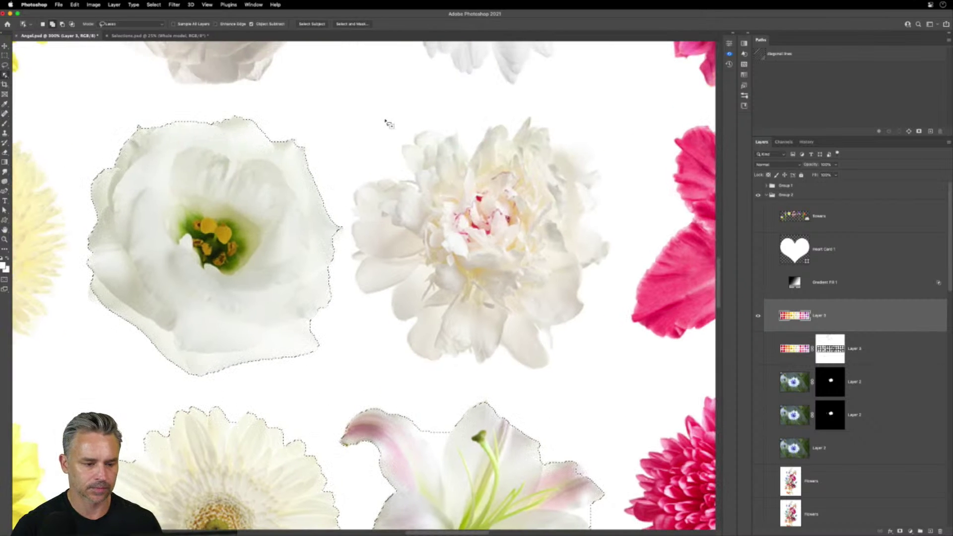
pyautogui.moveTo(367, 135)
pyautogui.mouseDown()
pyautogui.moveTo(517, 101)
pyautogui.moveTo(597, 131)
pyautogui.moveTo(623, 186)
pyautogui.moveTo(614, 276)
pyautogui.moveTo(597, 344)
pyautogui.moveTo(581, 366)
pyautogui.moveTo(431, 378)
pyautogui.moveTo(358, 347)
pyautogui.moveTo(347, 313)
pyautogui.moveTo(340, 251)
pyautogui.moveTo(359, 124)
pyautogui.moveTo(396, 357)
pyautogui.mouseUp()
pyautogui.moveTo(358, 247)
pyautogui.mouseDown()
pyautogui.moveTo(345, 163)
pyautogui.moveTo(358, 77)
pyautogui.moveTo(490, 58)
pyautogui.moveTo(594, 98)
pyautogui.moveTo(632, 160)
pyautogui.moveTo(616, 190)
pyautogui.moveTo(607, 255)
pyautogui.moveTo(535, 341)
pyautogui.moveTo(358, 298)
pyautogui.mouseUp()
pyautogui.hscroll(-10, 426, 251)
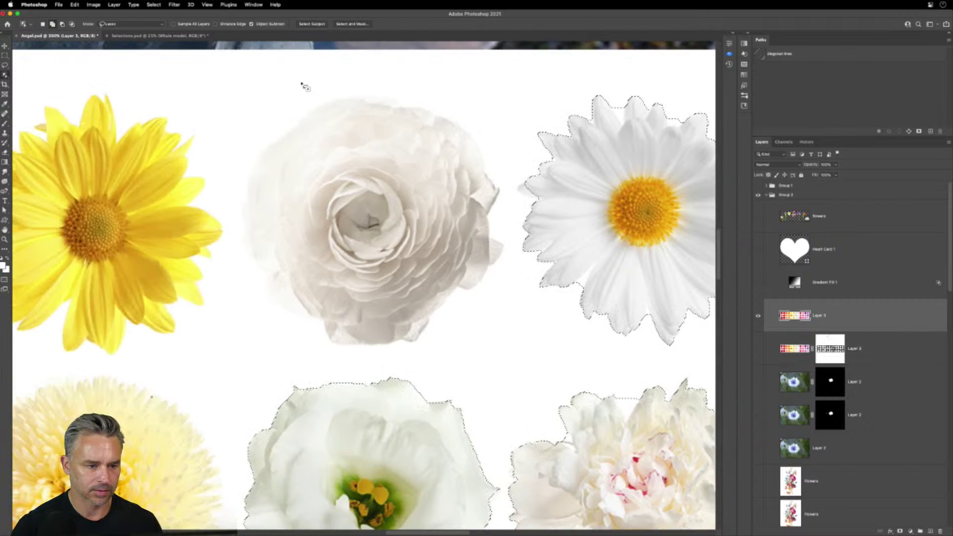
pyautogui.moveTo(302, 82)
pyautogui.mouseDown()
pyautogui.moveTo(483, 123)
pyautogui.moveTo(507, 182)
pyautogui.moveTo(516, 292)
pyautogui.moveTo(465, 336)
pyautogui.moveTo(421, 353)
pyautogui.moveTo(309, 368)
pyautogui.moveTo(261, 337)
pyautogui.moveTo(223, 285)
pyautogui.moveTo(238, 223)
pyautogui.moveTo(233, 165)
pyautogui.moveTo(256, 132)
pyautogui.mouseUp()
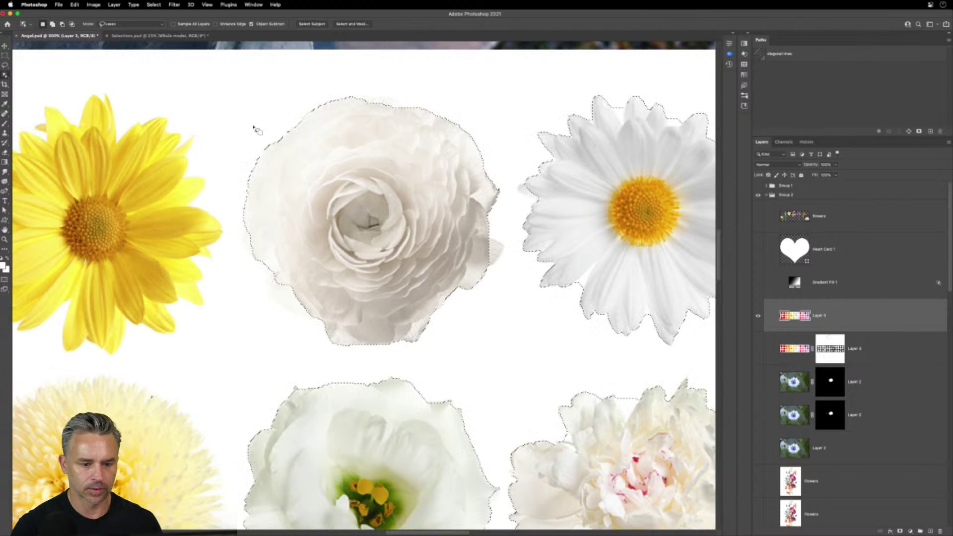
# Add a layer mask to the duplicated flower layer so that only the six selected white flowers show
pyautogui.click(900, 531)
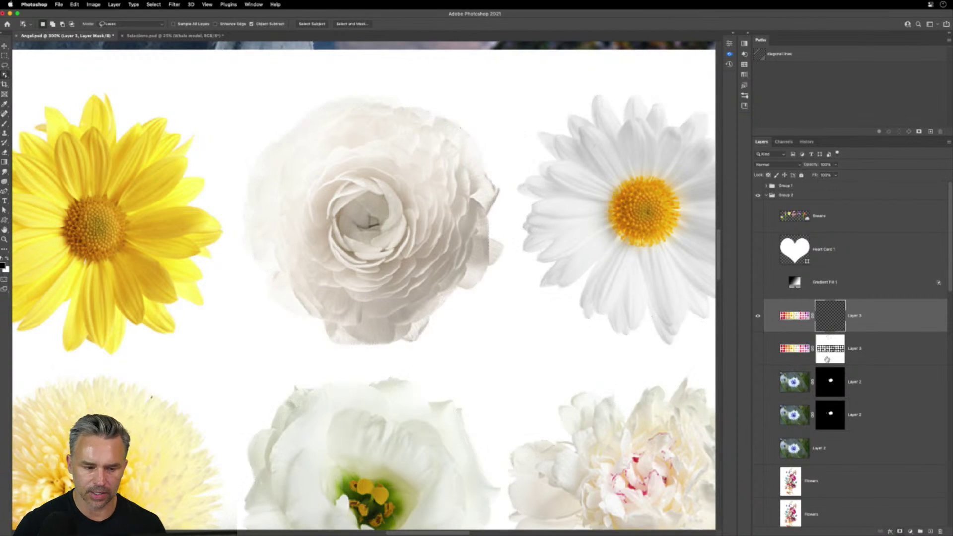
pyautogui.press('super+minus')
pyautogui.press('super+minus')
pyautogui.press('super+minus')
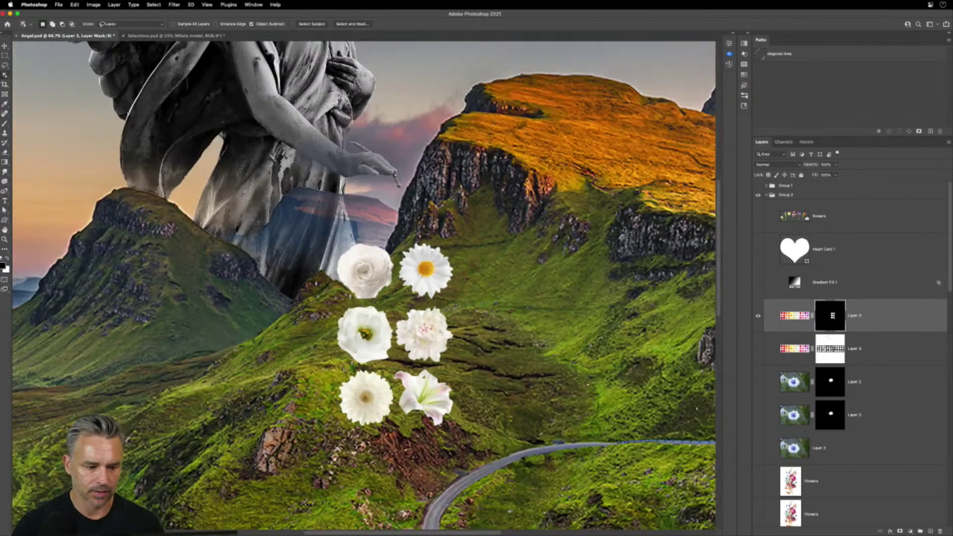
pyautogui.press('super+plus')
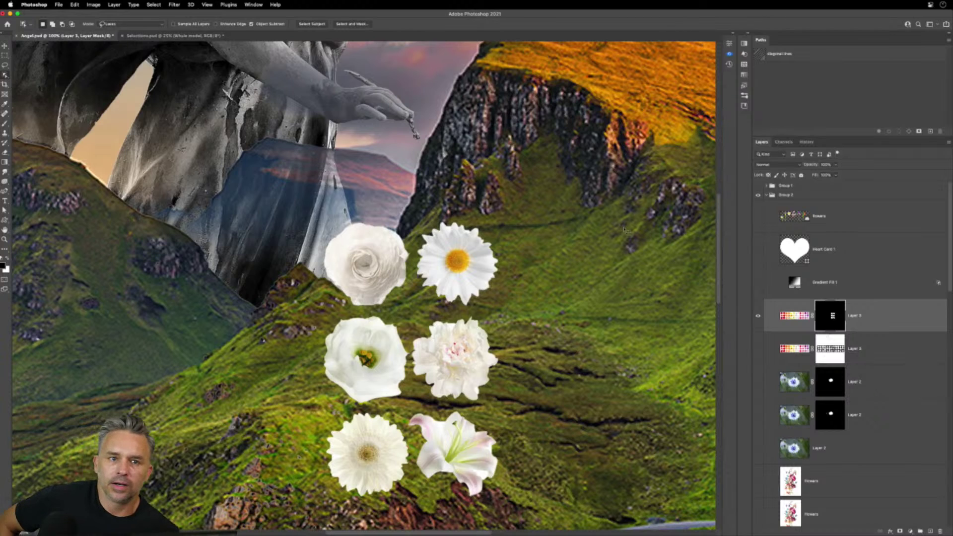
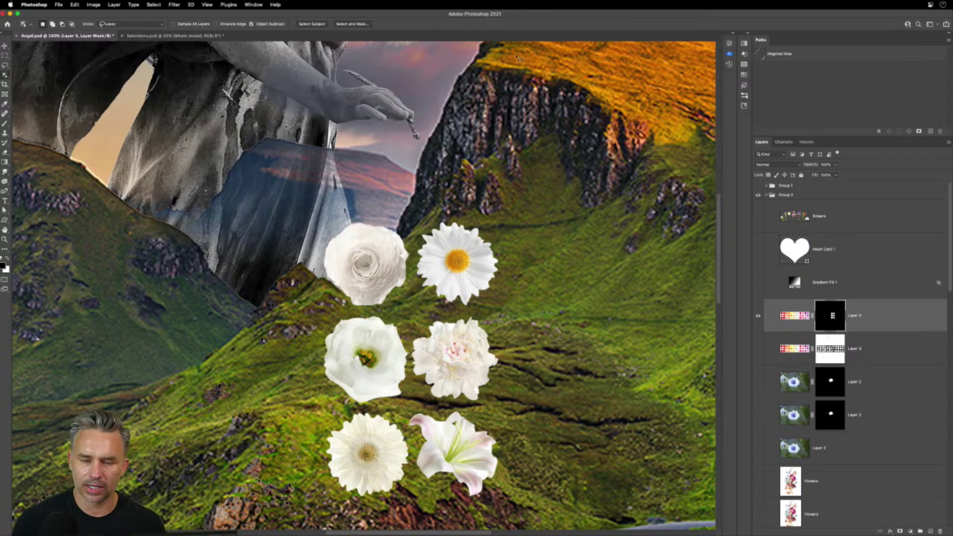
pyautogui.press('super+minus')
pyautogui.press('super+minus')
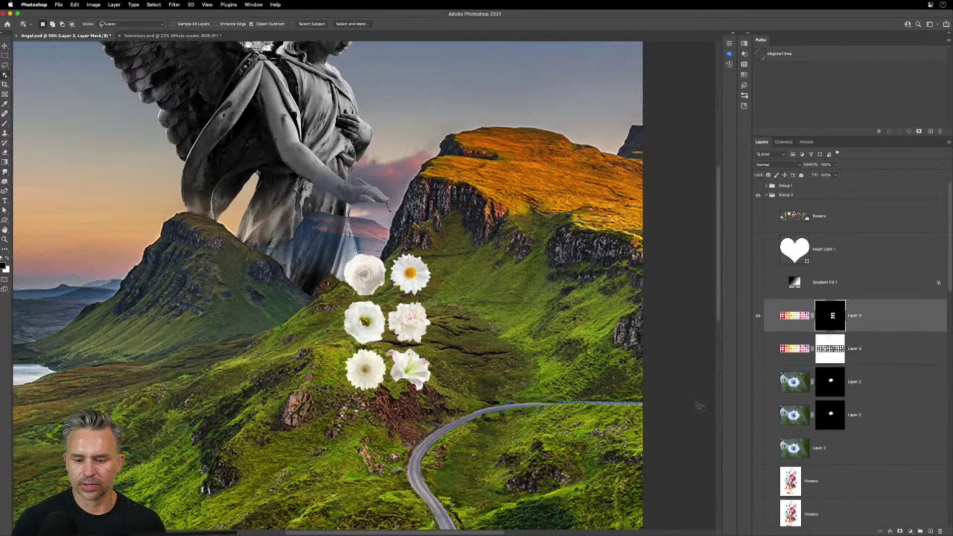
# Show the original flower layer with the Color Range mask, make its mask active, and hide the white-flowers copy
pyautogui.click(758, 349)
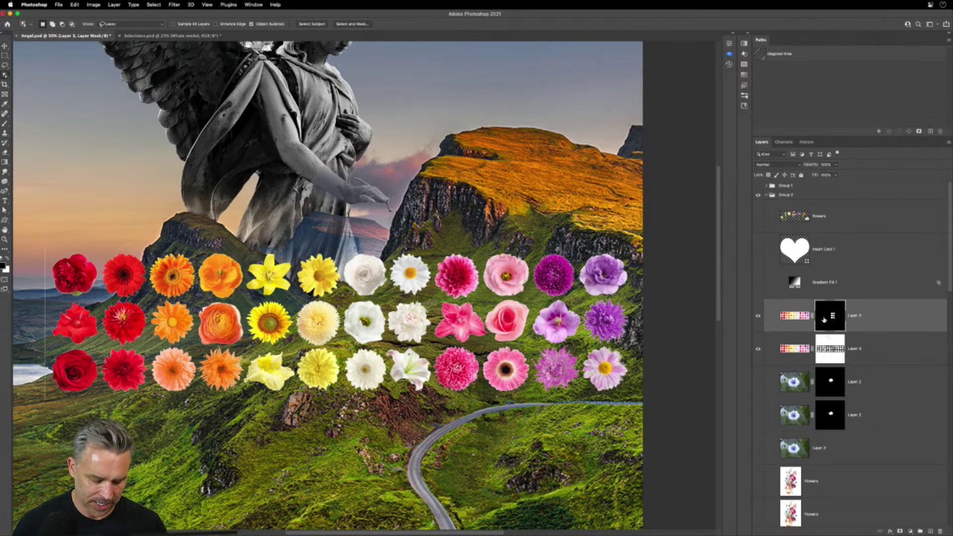
pyautogui.click(826, 352)
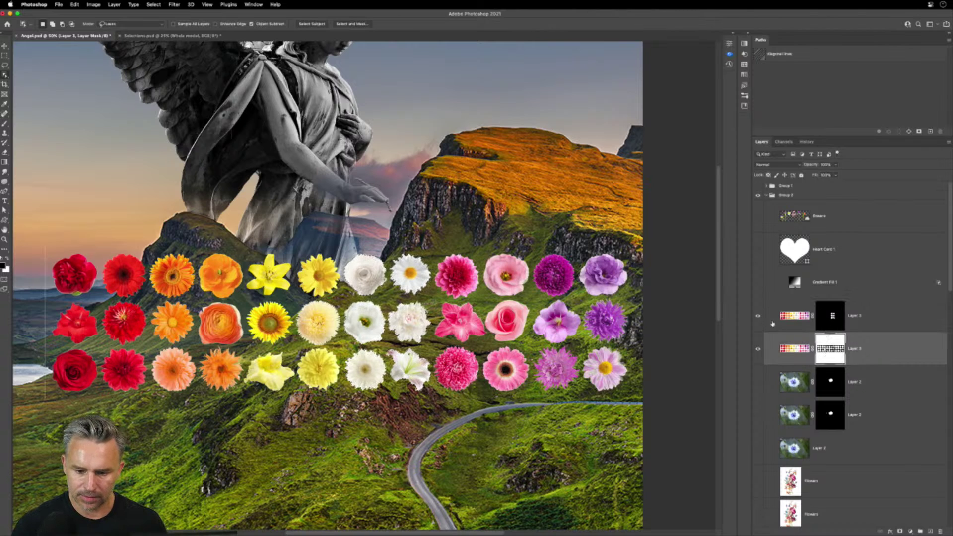
pyautogui.click(758, 316)
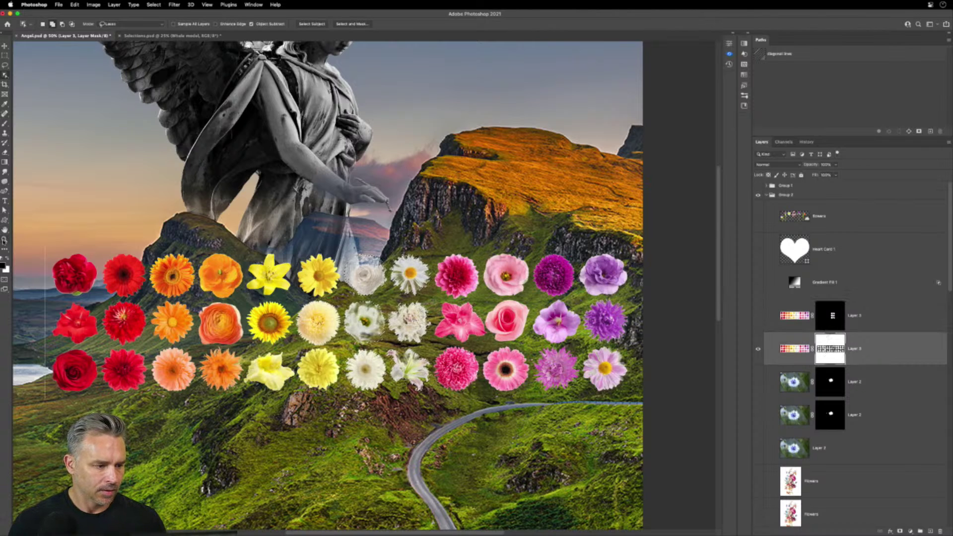
# Fill the six white flowers' areas in the original layer's mask with the white foreground color
pyautogui.press('x')
pyautogui.press('i')
pyautogui.hotkey('shift', 'BackSpace')
pyautogui.click(428, 206)
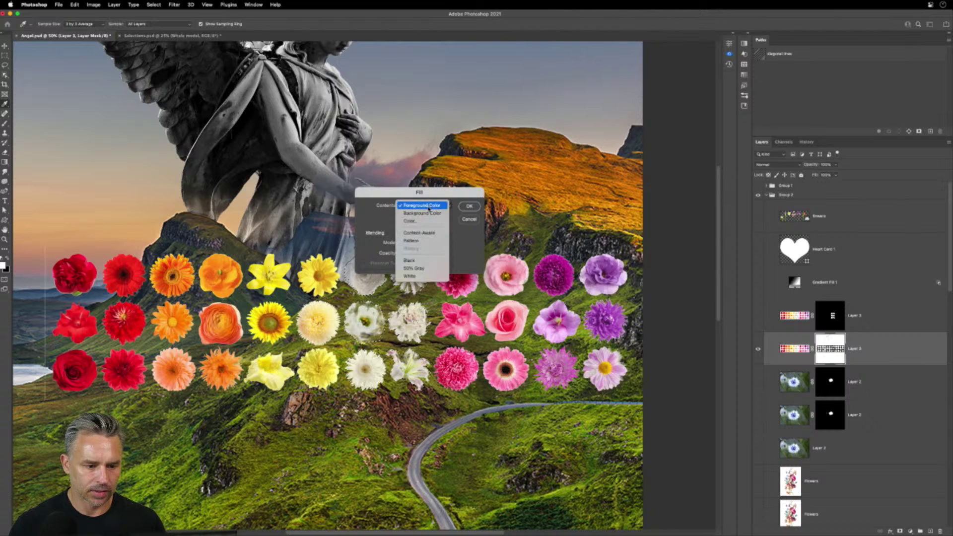
pyautogui.click(429, 206)
pyautogui.click(470, 206)
pyautogui.press('w')
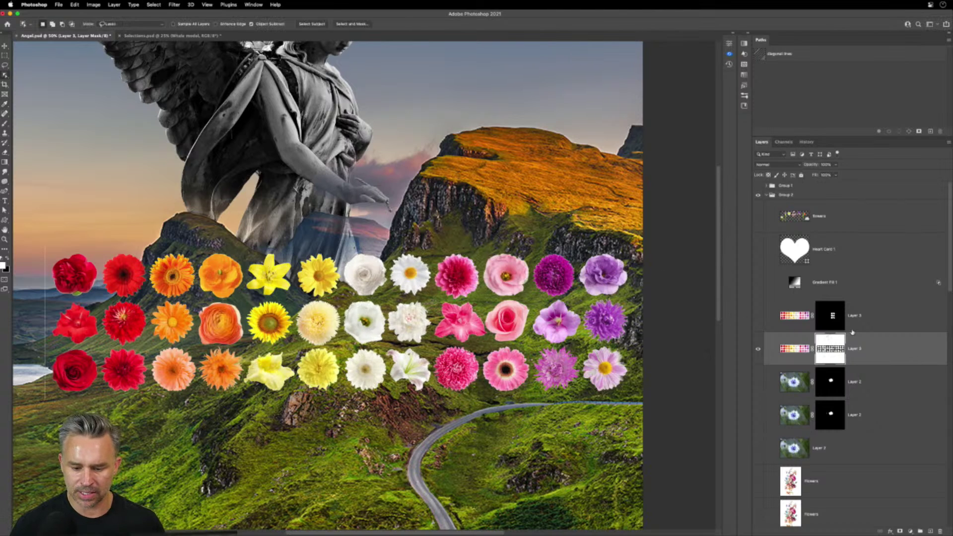
# Hide the flower-grid layer, show the upper Flowers bouquet layer, and move the bouquet over toward the middle of the landscape
pyautogui.click(758, 349)
pyautogui.click(758, 481)
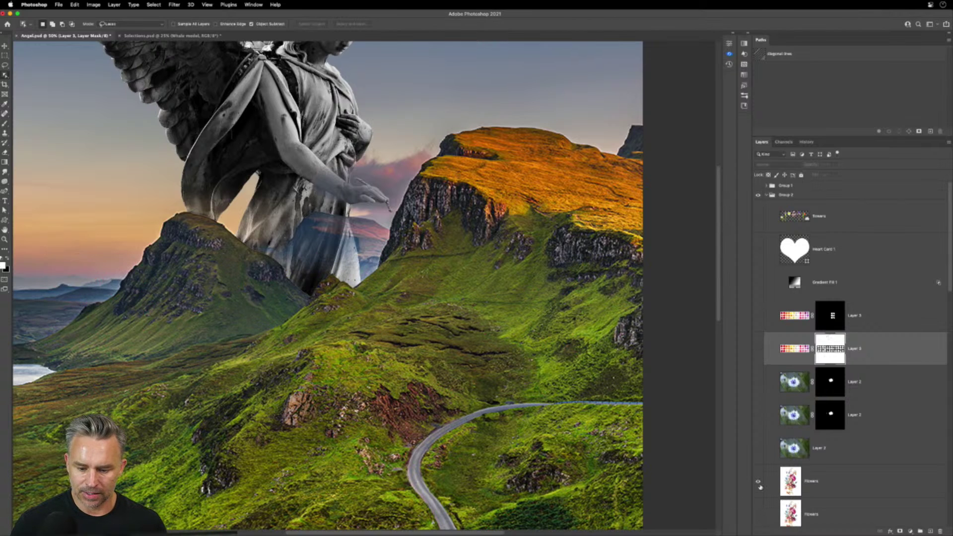
pyautogui.click(814, 481)
pyautogui.press('v')
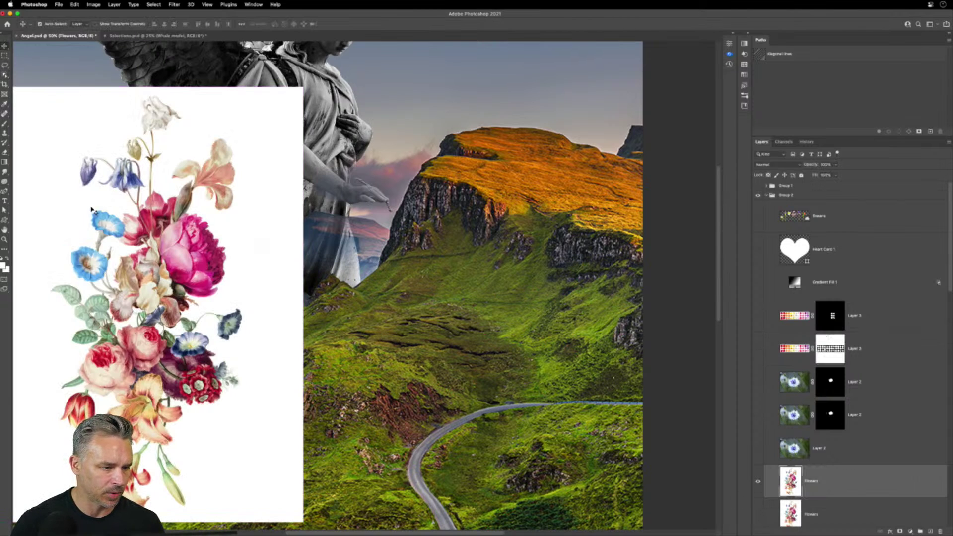
pyautogui.moveTo(110, 213); pyautogui.dragTo(364, 193)
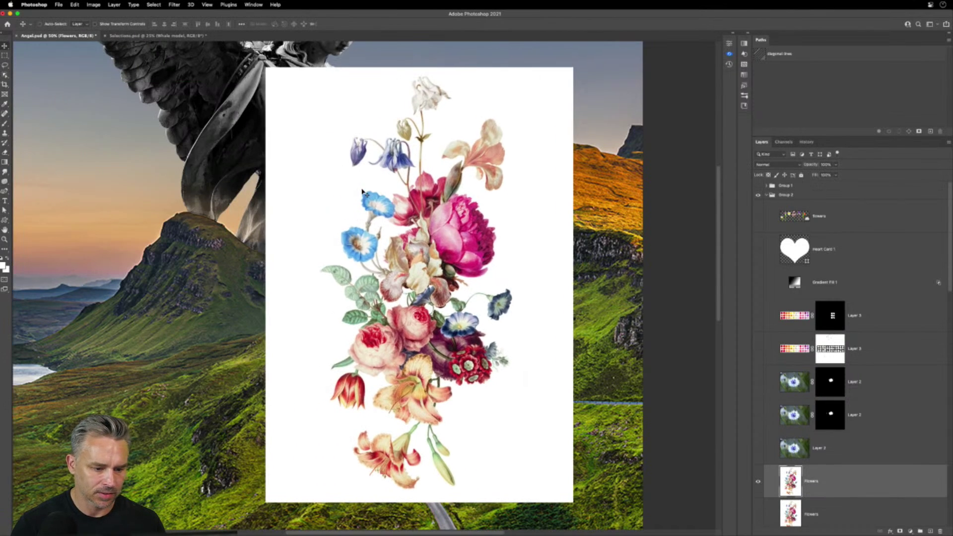
# Knock out the bouquet's white background with Blend If, setting the This Layer white point to 247
pyautogui.doubleClick(909, 481)
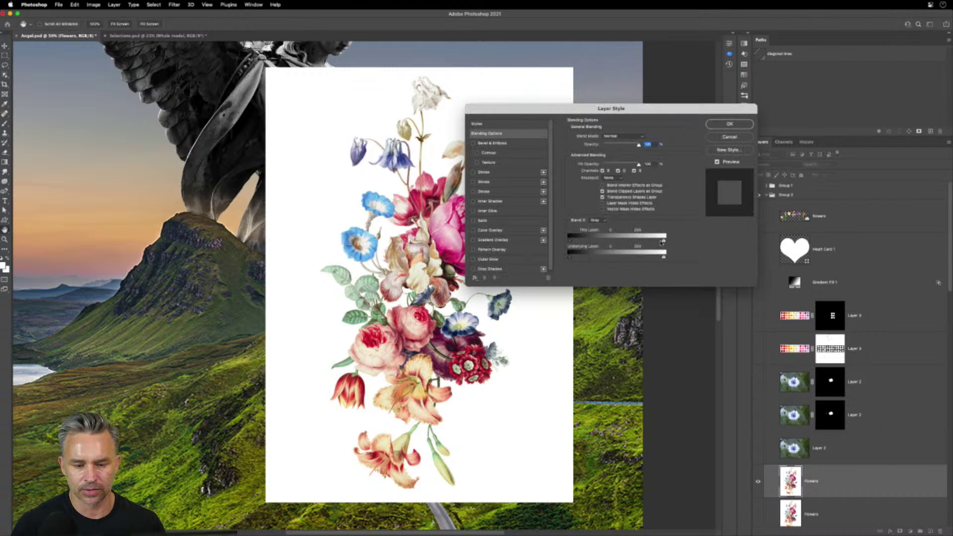
pyautogui.moveTo(664, 242); pyautogui.dragTo(662, 242)
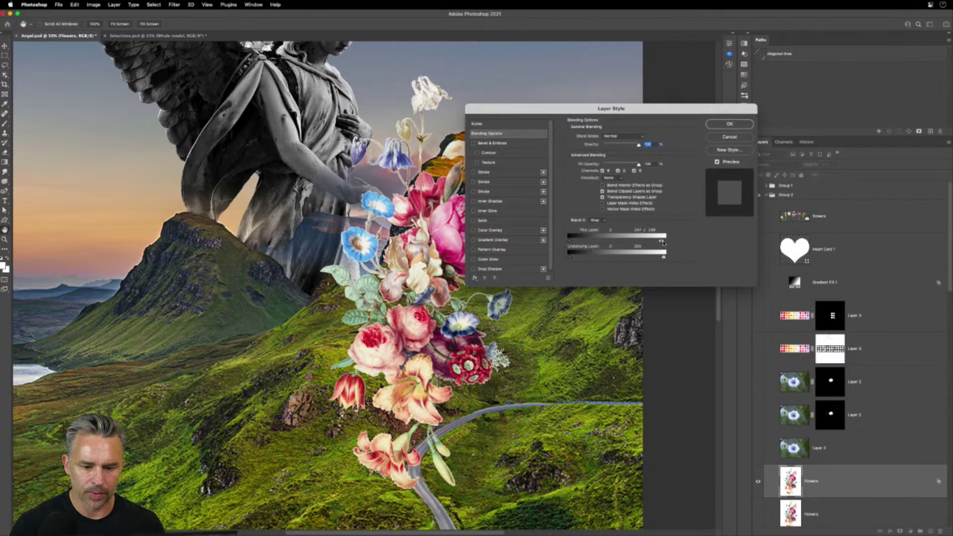
pyautogui.moveTo(664, 242); pyautogui.dragTo(661, 242)
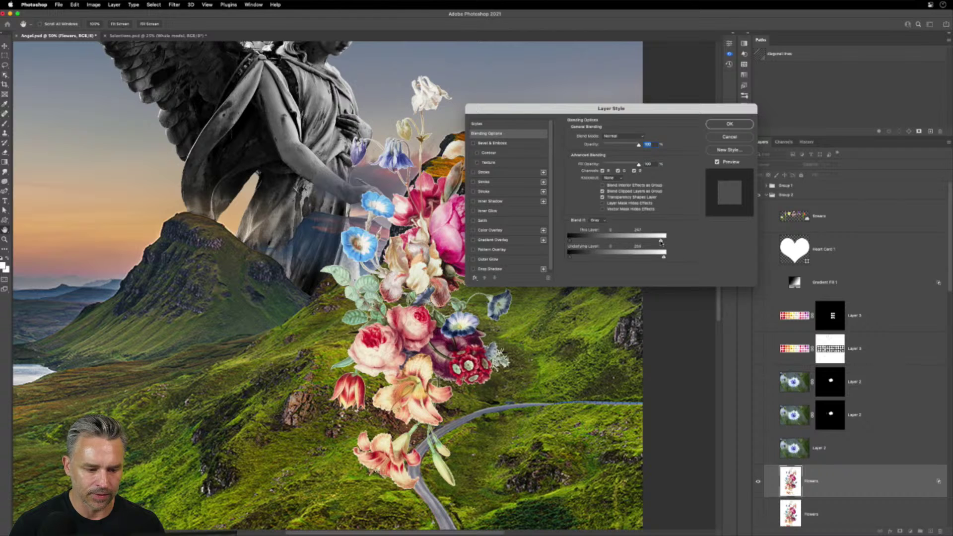
pyautogui.scroll(10, 668, 132)
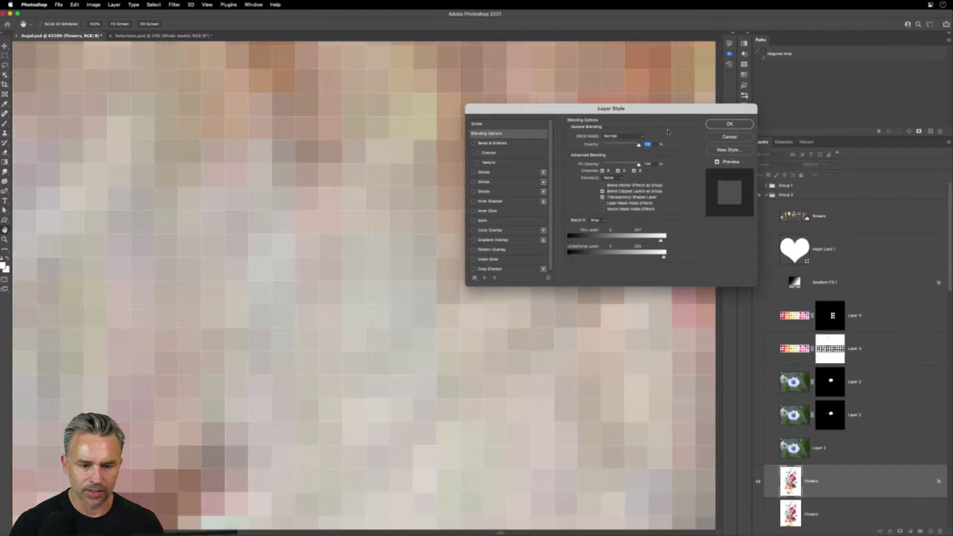
pyautogui.scroll(-8, 565, 187)
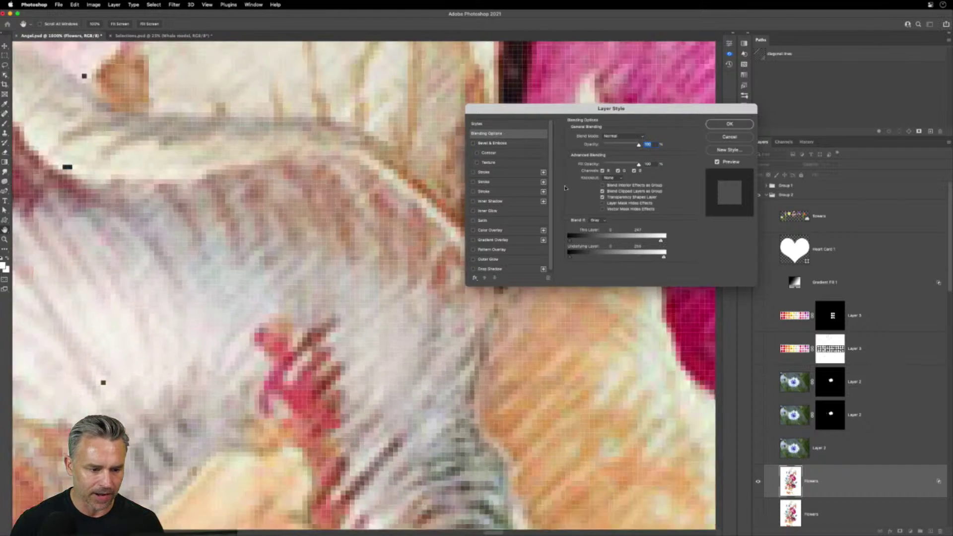
pyautogui.scroll(-3, 564, 187)
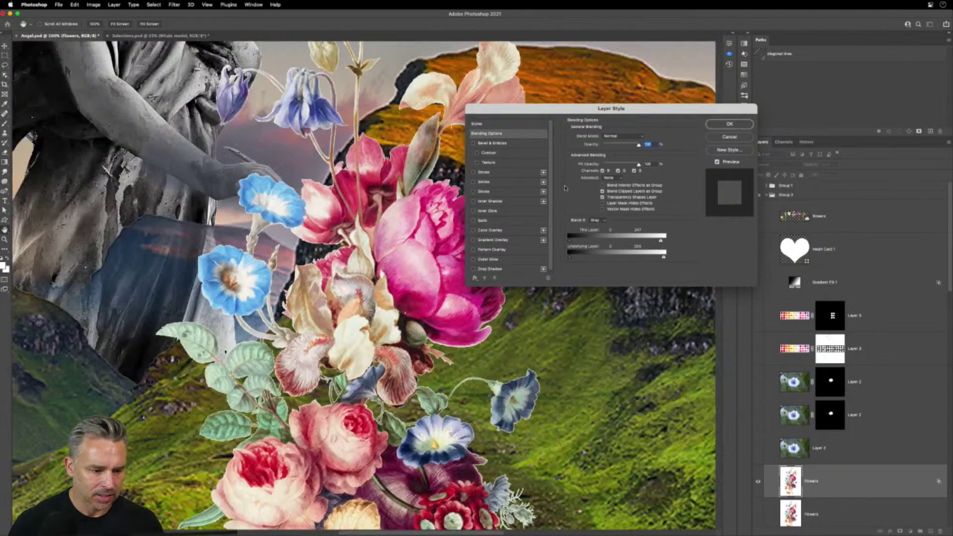
pyautogui.moveTo(492, 113); pyautogui.dragTo(417, 128)
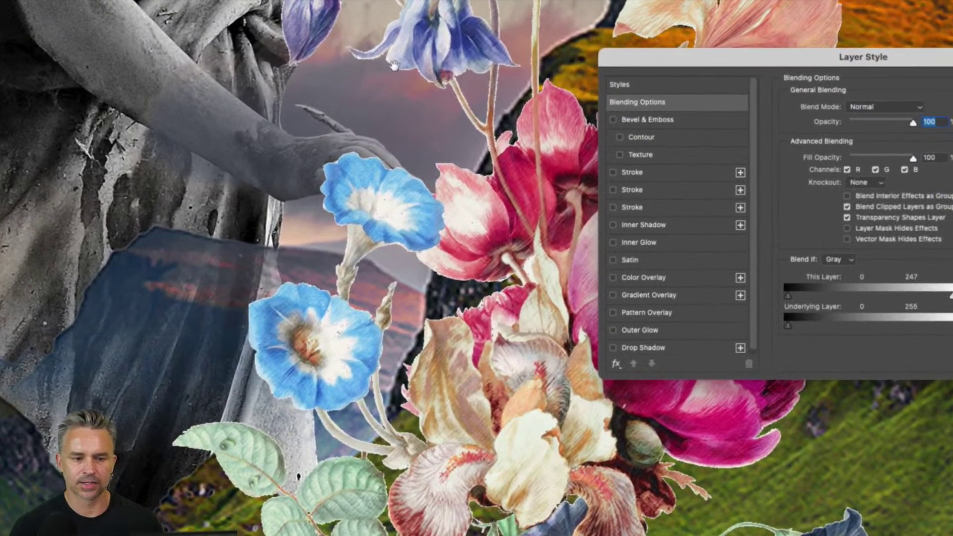
pyautogui.moveTo(642, 56); pyautogui.dragTo(560, 80)
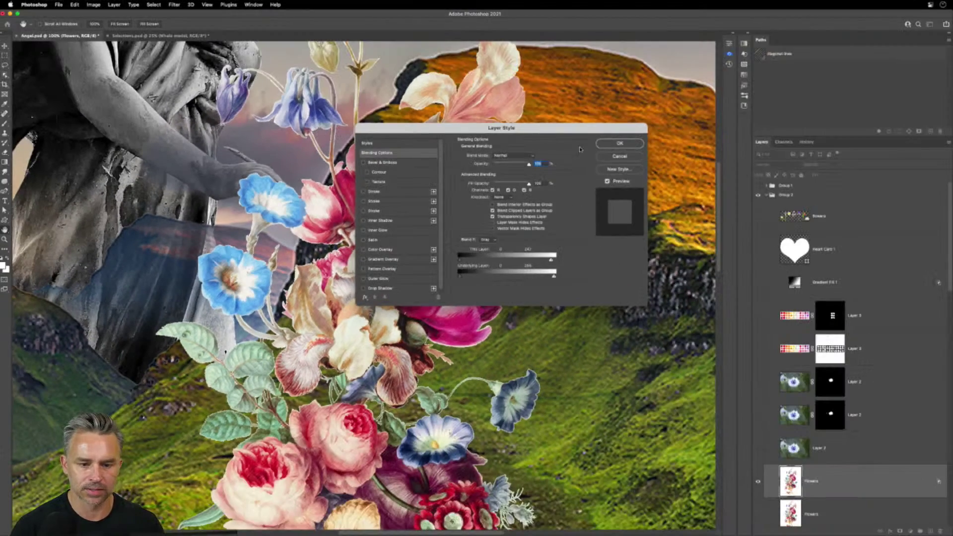
pyautogui.click(612, 145)
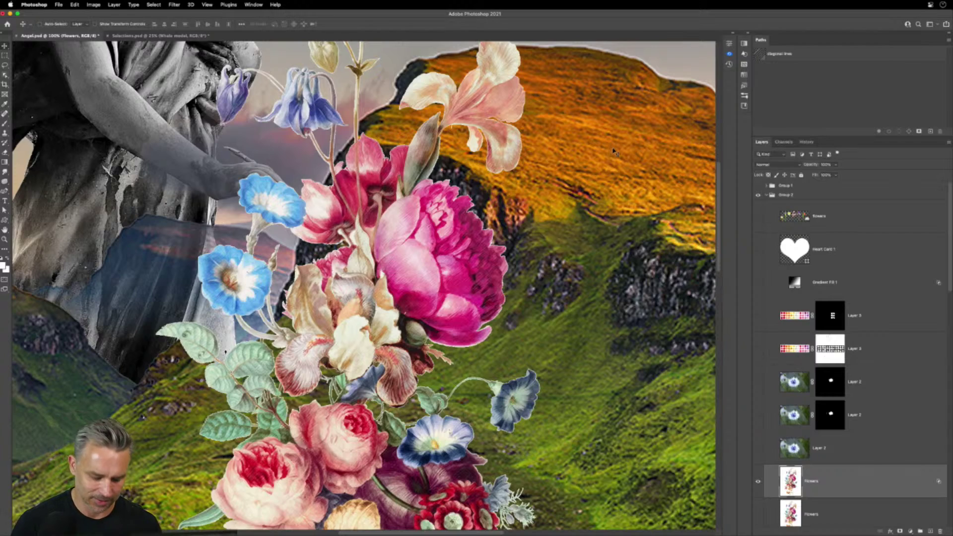
# Shift the cut-out bouquet slightly up and to the left beside the angel
pyautogui.press('super+minus')
pyautogui.press('super+minus')
pyautogui.hscroll(-5, 614, 151)
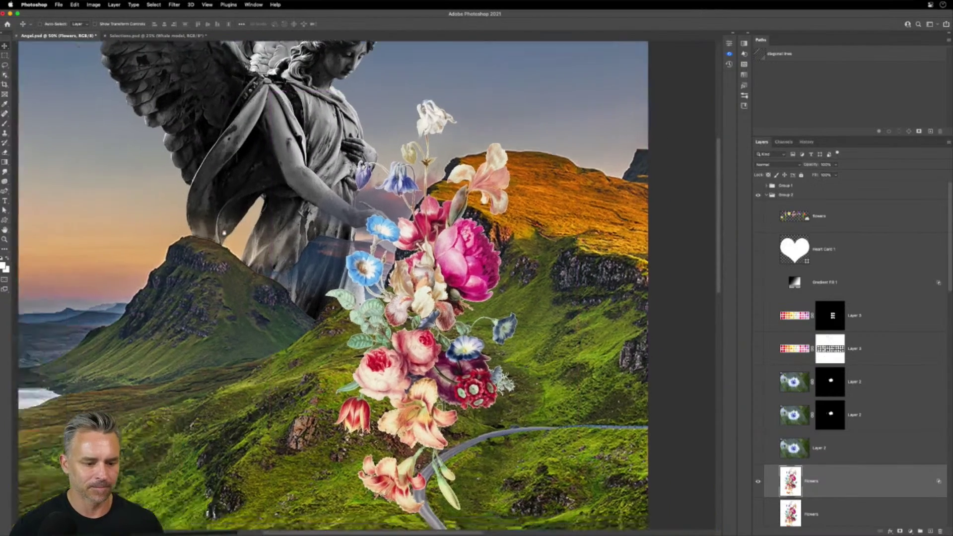
pyautogui.moveTo(545, 265); pyautogui.dragTo(535, 249)
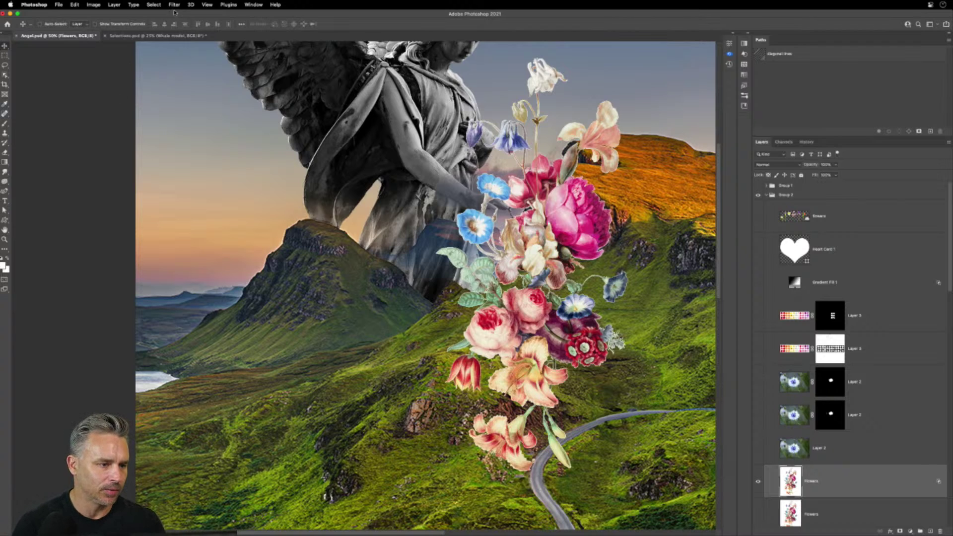
pyautogui.click(156, 4)
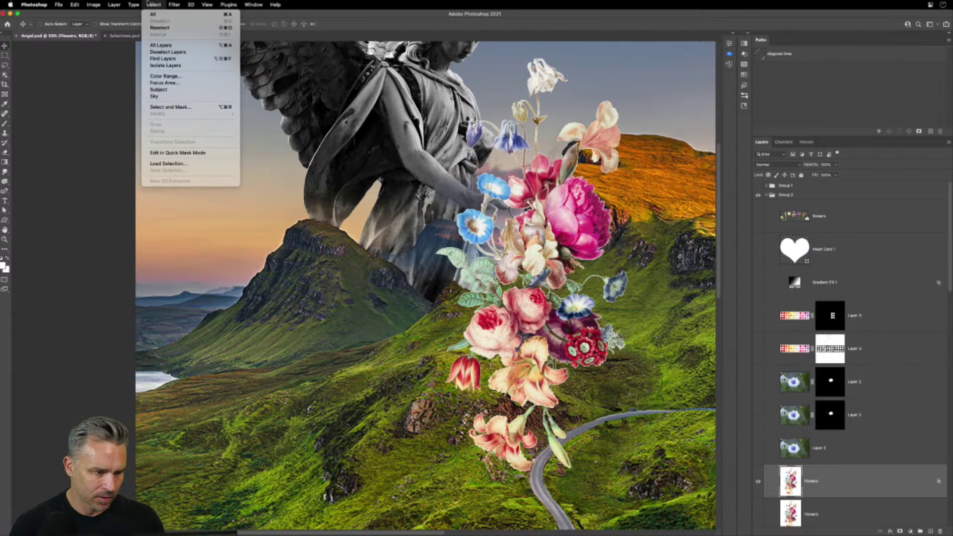
pyautogui.press('Escape')
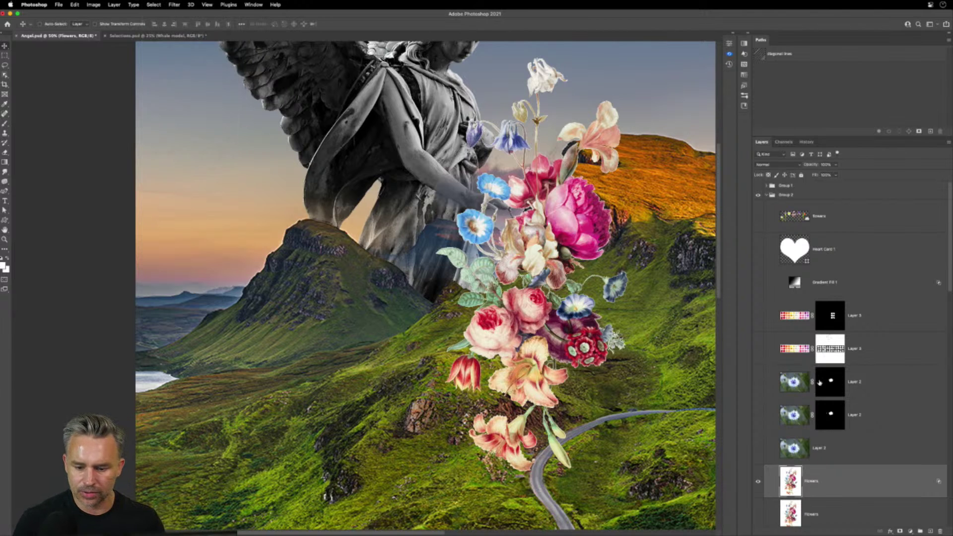
# In Selections.psd, show the Alaskan mountain and Longs Peak Brilliance layers and make Longs Peak Brilliance active
pyautogui.click(157, 36)
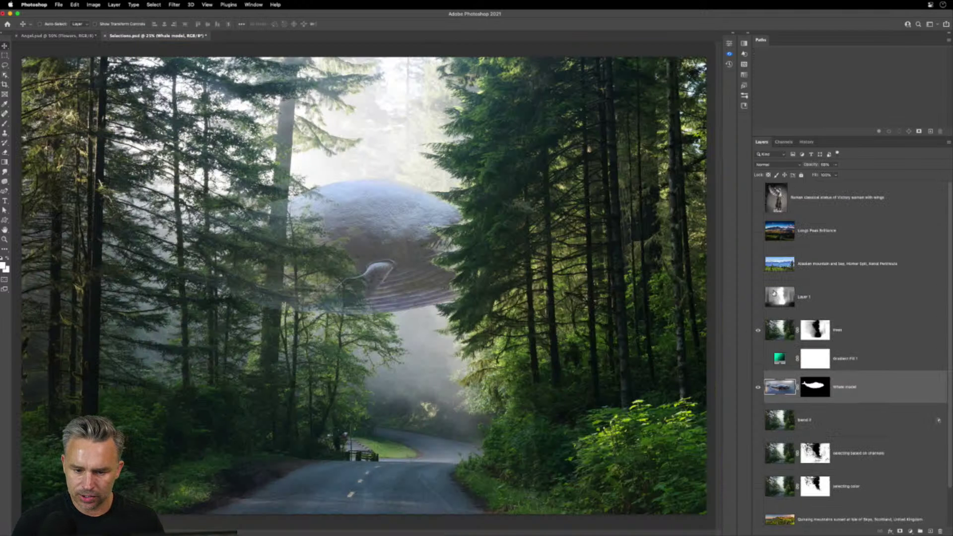
pyautogui.click(758, 264)
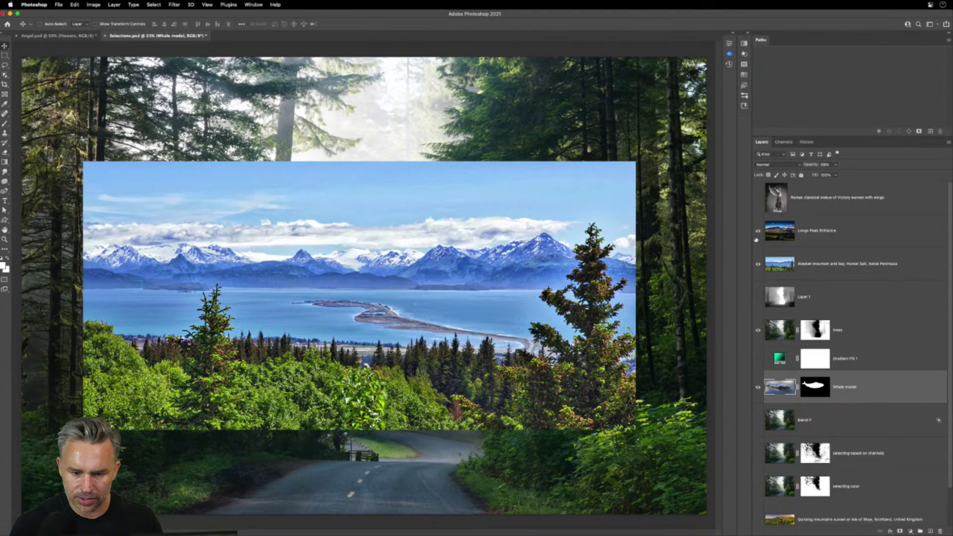
pyautogui.click(756, 240)
pyautogui.click(798, 242)
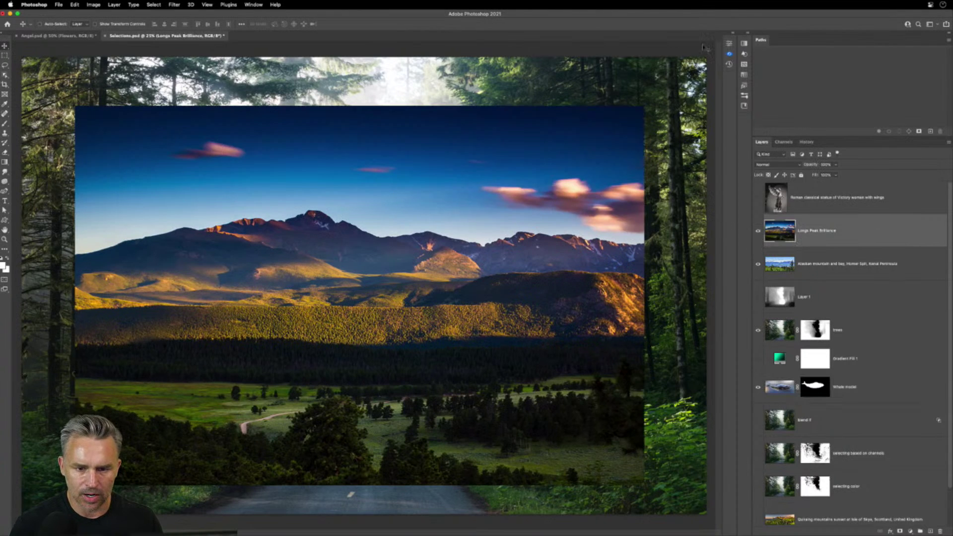
# Open the red and orange flower field image with birds from the Nature library's Full Nature Images as its own document
pyautogui.click(749, 33)
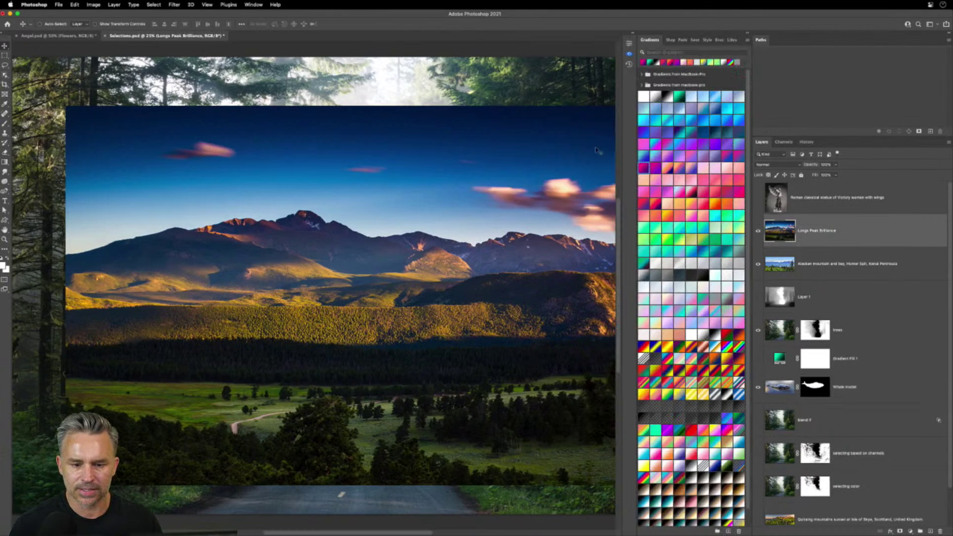
pyautogui.click(729, 42)
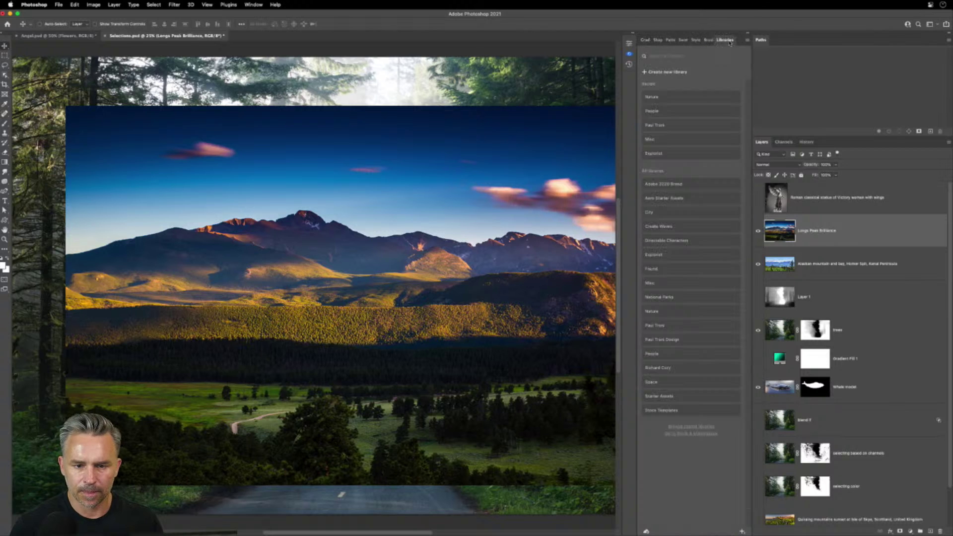
pyautogui.click(662, 102)
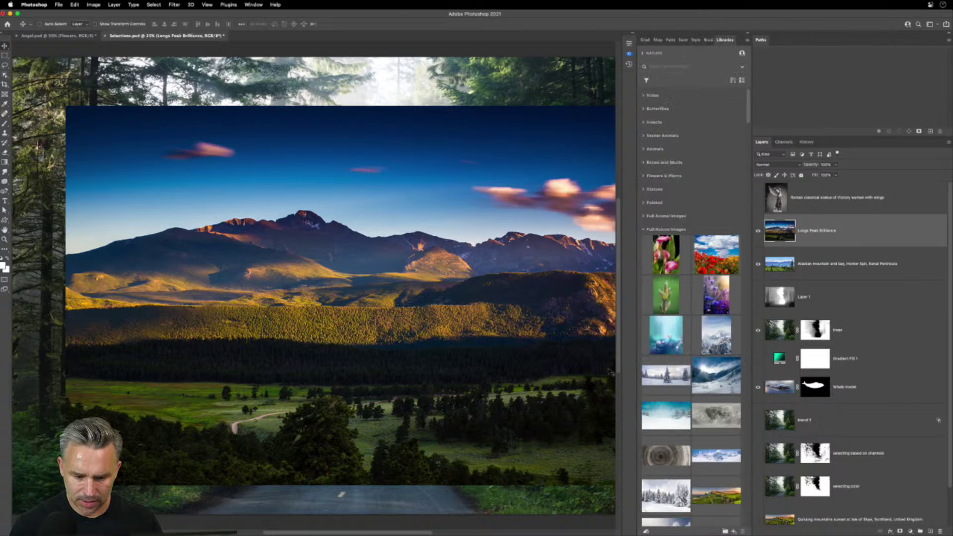
pyautogui.scroll(-2, 702, 245)
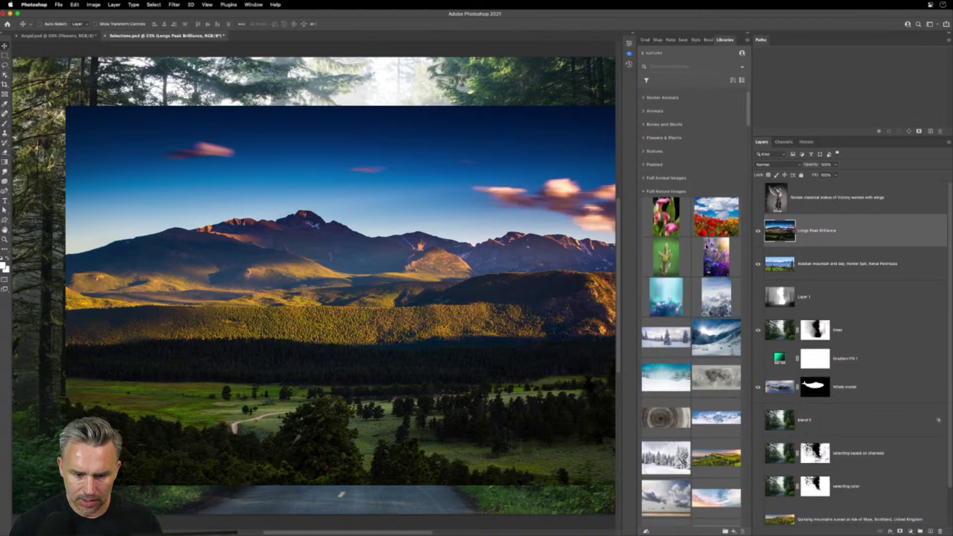
pyautogui.scroll(-1, 723, 211)
pyautogui.doubleClick(723, 211)
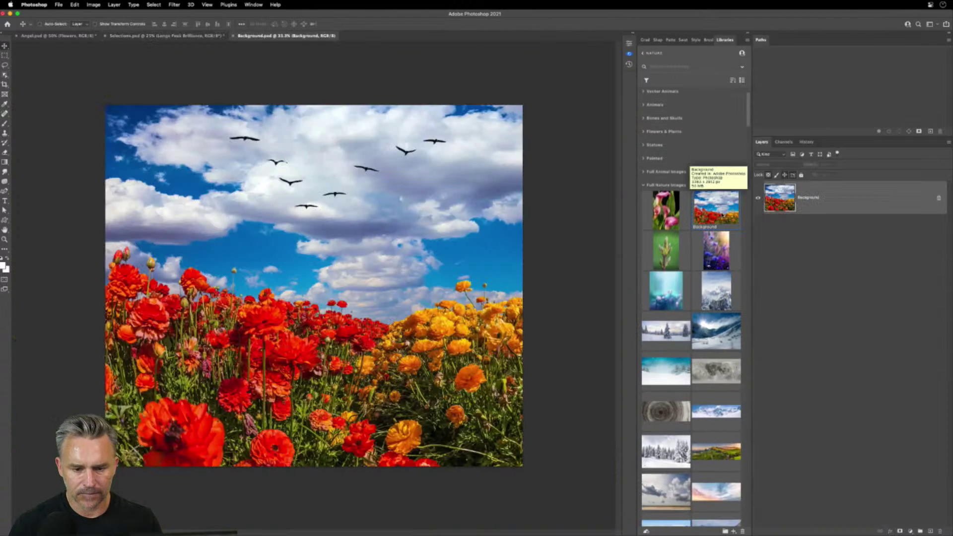
# Convert the locked Background into a regular layer named Layer 0
pyautogui.doubleClick(939, 199)
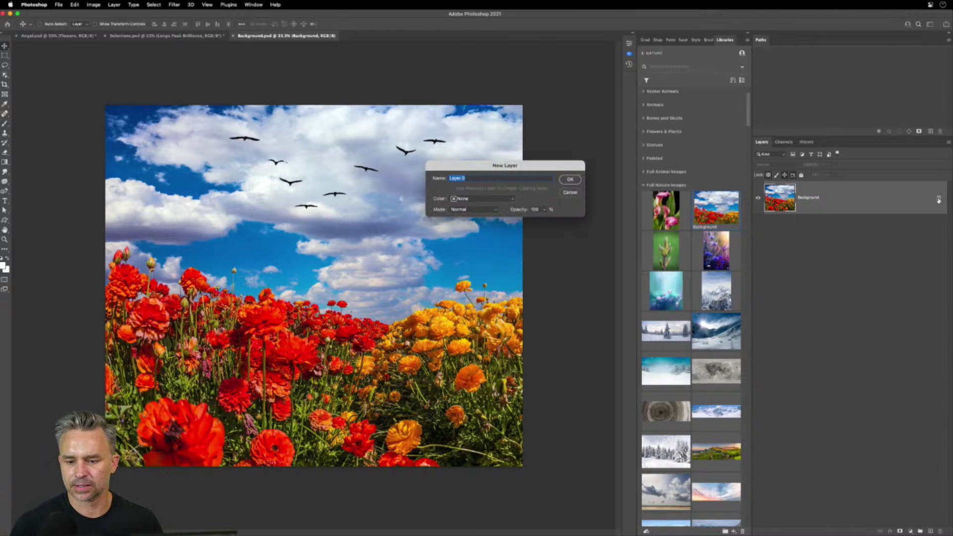
pyautogui.click(576, 187)
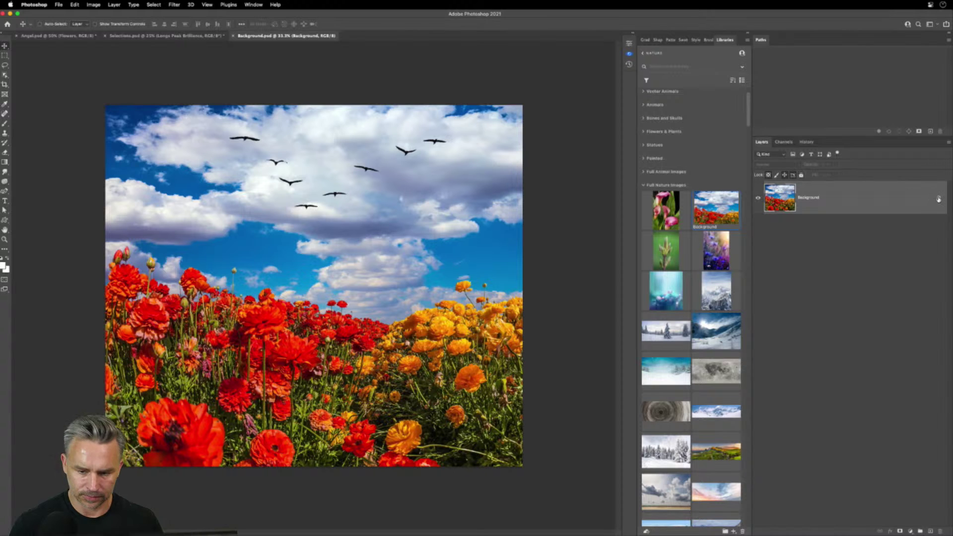
pyautogui.press('super+plus')
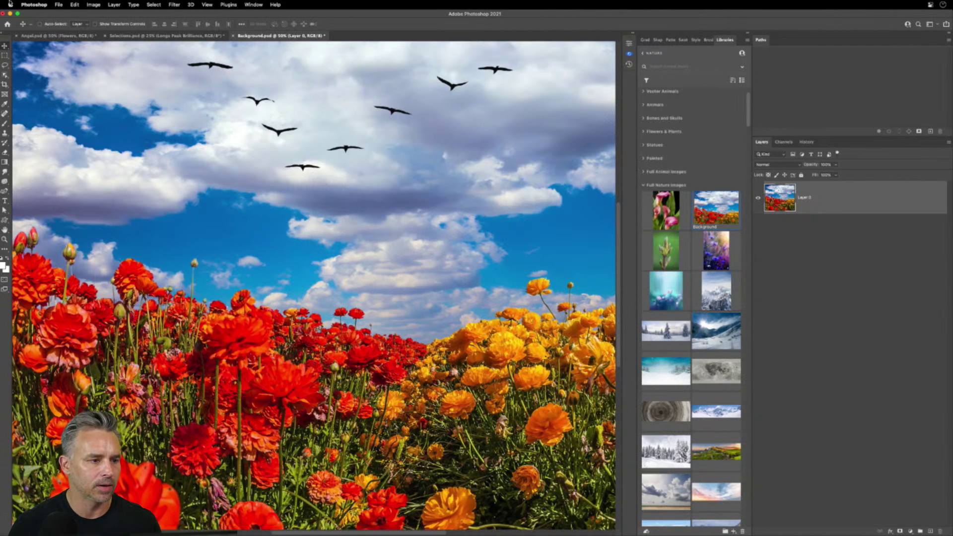
# Apply Sky Replacement to the flower field with the orange sunset sky, output to New Layers
pyautogui.click(73, 5)
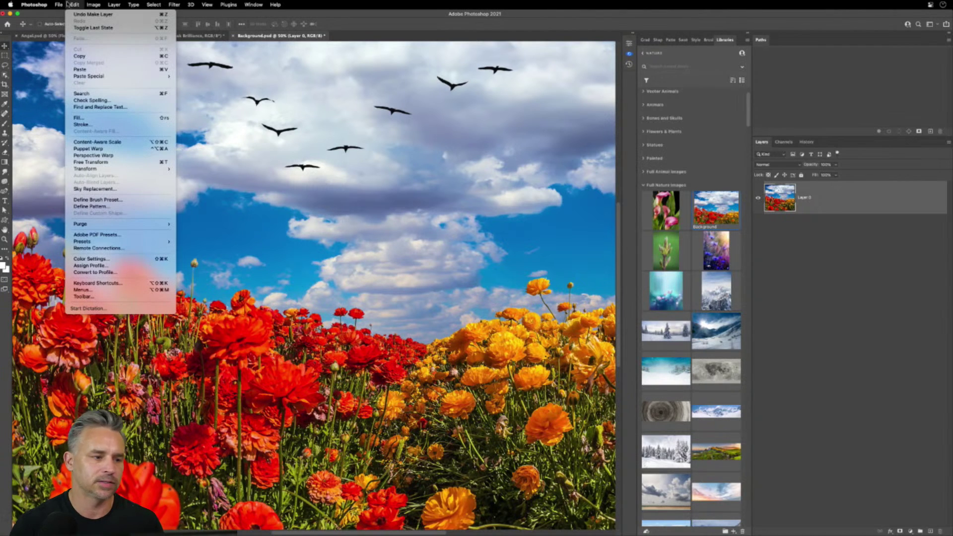
pyautogui.click(94, 188)
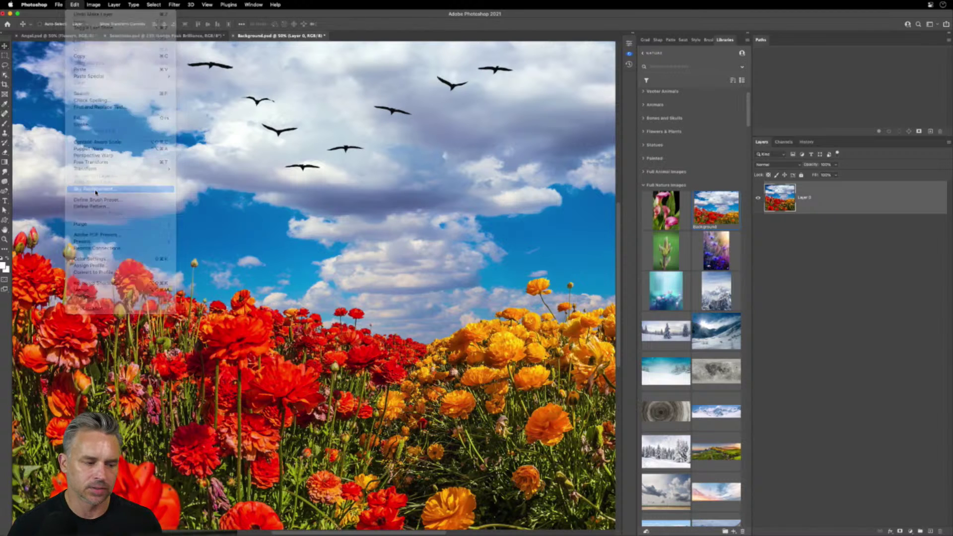
pyautogui.moveTo(596, 64); pyautogui.dragTo(560, 154)
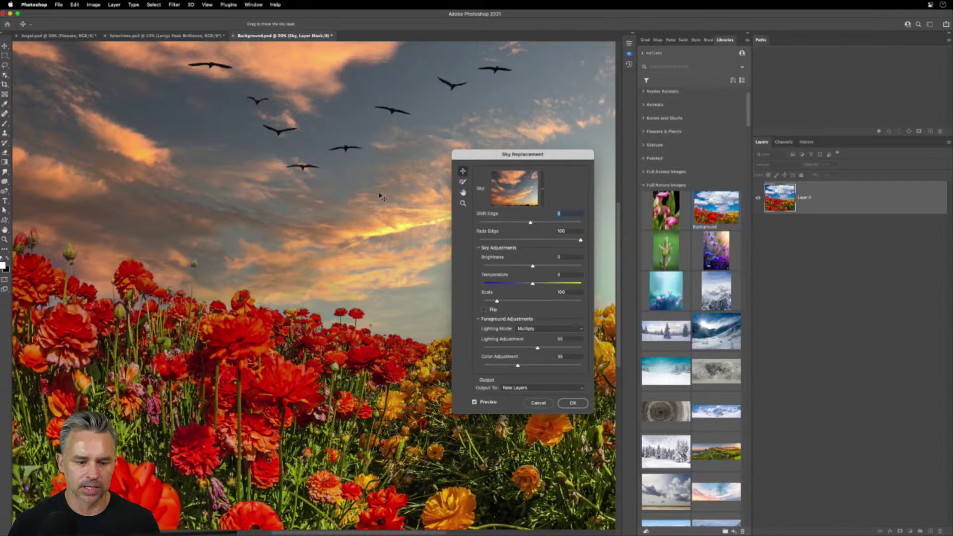
pyautogui.click(574, 403)
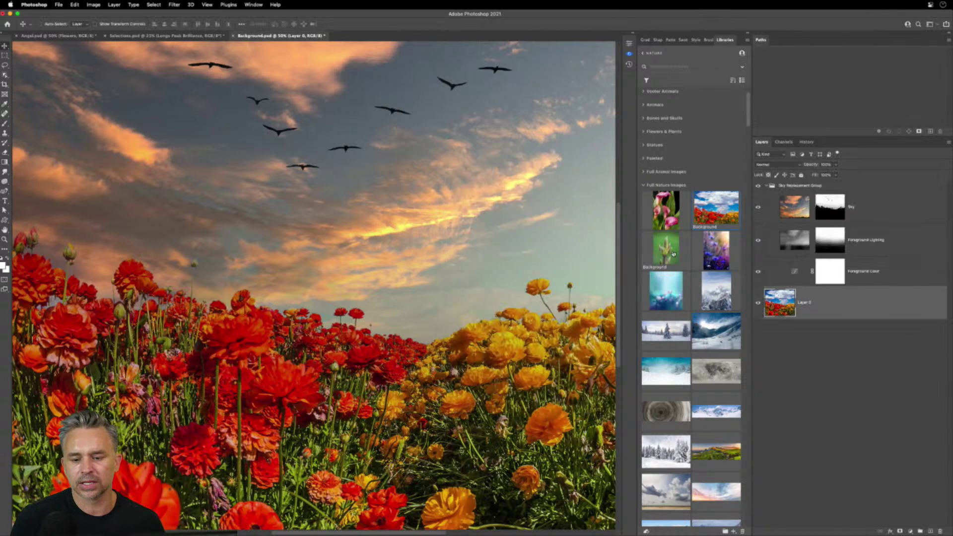
# Hide the Sky layer in the Sky Replacement Group
pyautogui.click(758, 206)
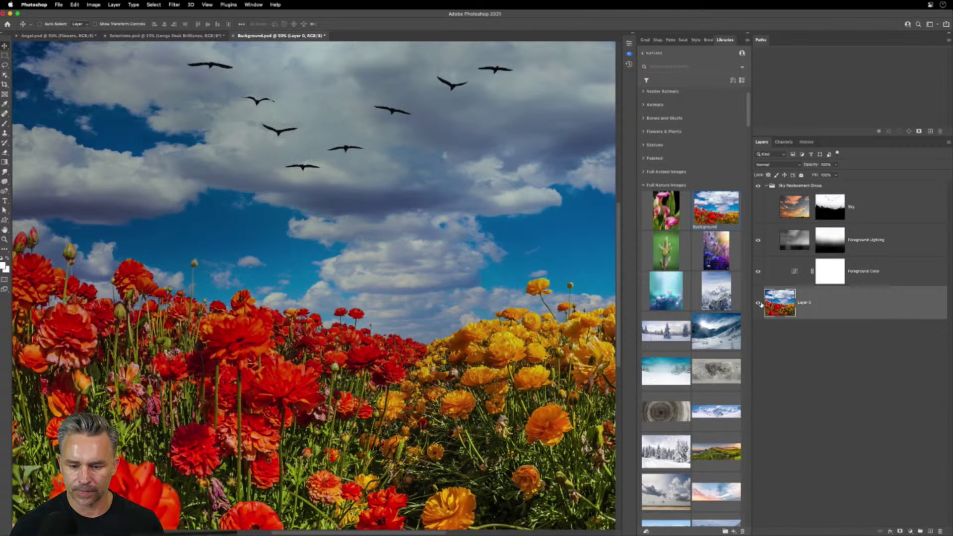
# Hide Layer 0, show the Sky layer, copy its mask onto Layer 0, and make Layer 0 visible again
pyautogui.click(758, 304)
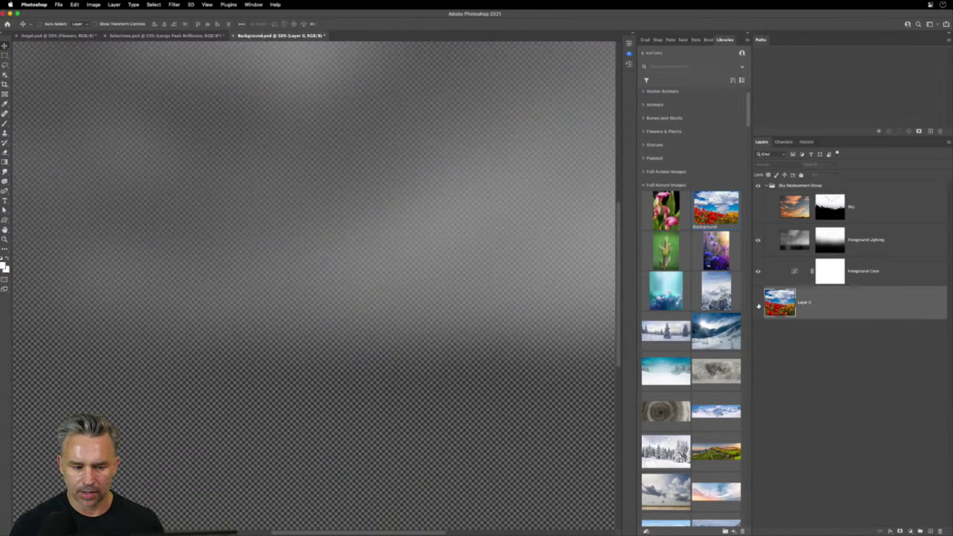
pyautogui.click(758, 207)
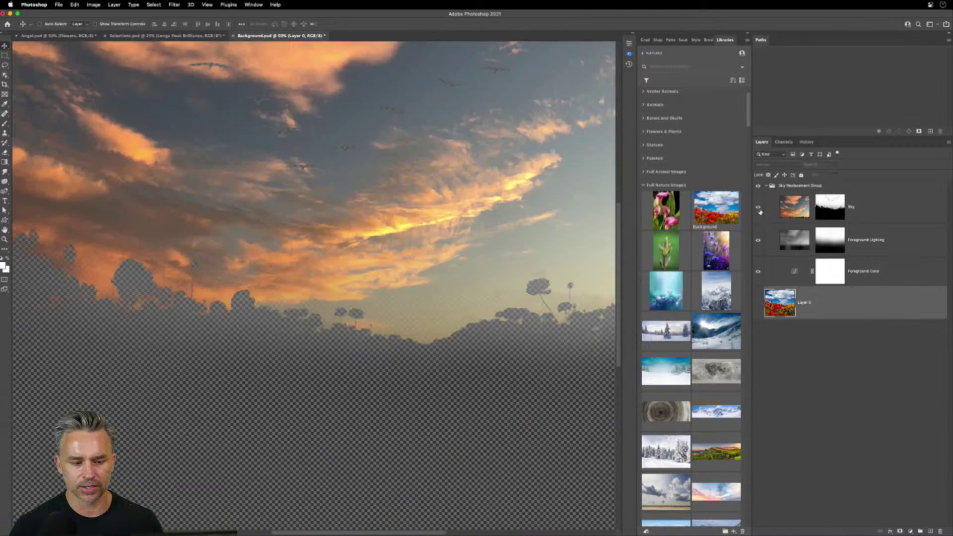
pyautogui.click(827, 212)
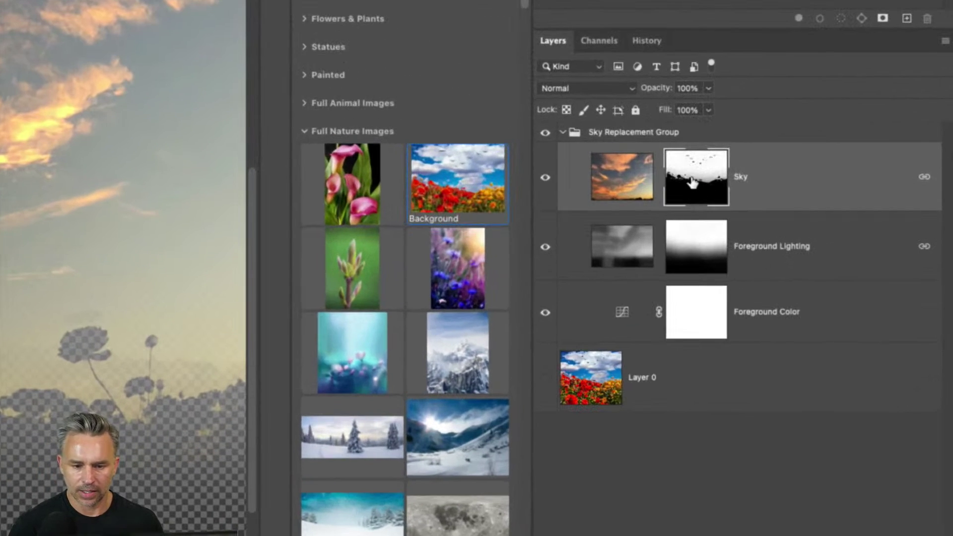
pyautogui.moveTo(692, 182); pyautogui.dragTo(690, 379)
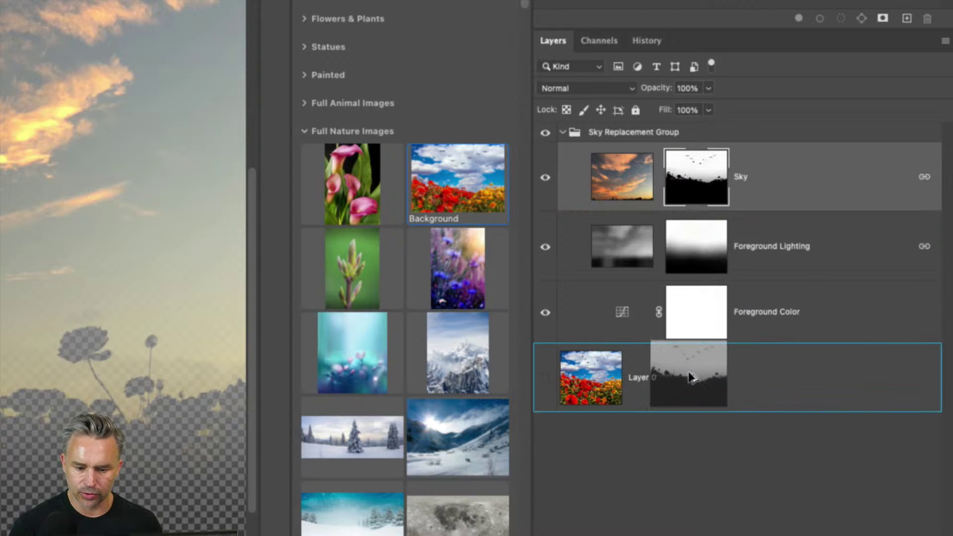
pyautogui.click(545, 377)
# Invert Layer 0's mask with the Sky Replacement Group hidden, show the group again, and target Layer 0's image
pyautogui.click(545, 136)
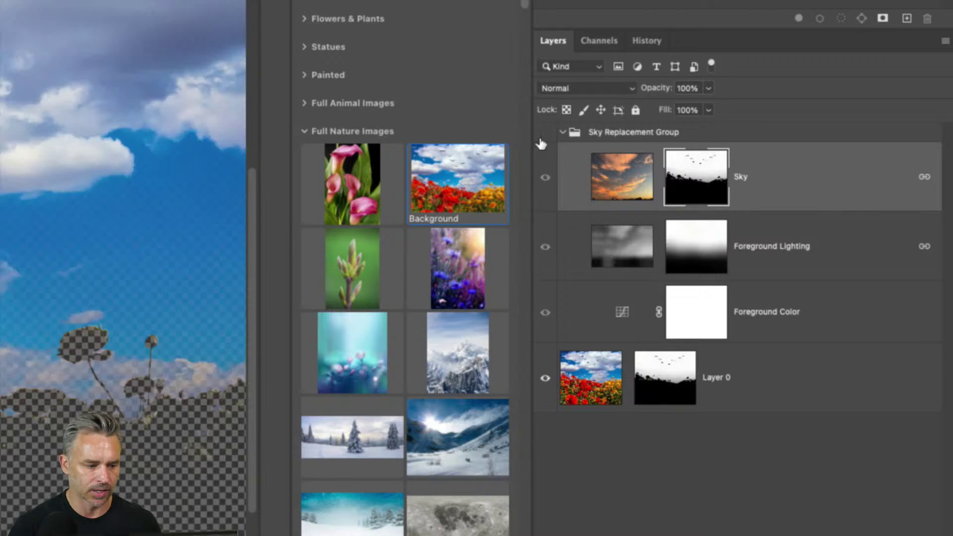
pyautogui.click(684, 384)
pyautogui.hotkey('ctrl', 'i')
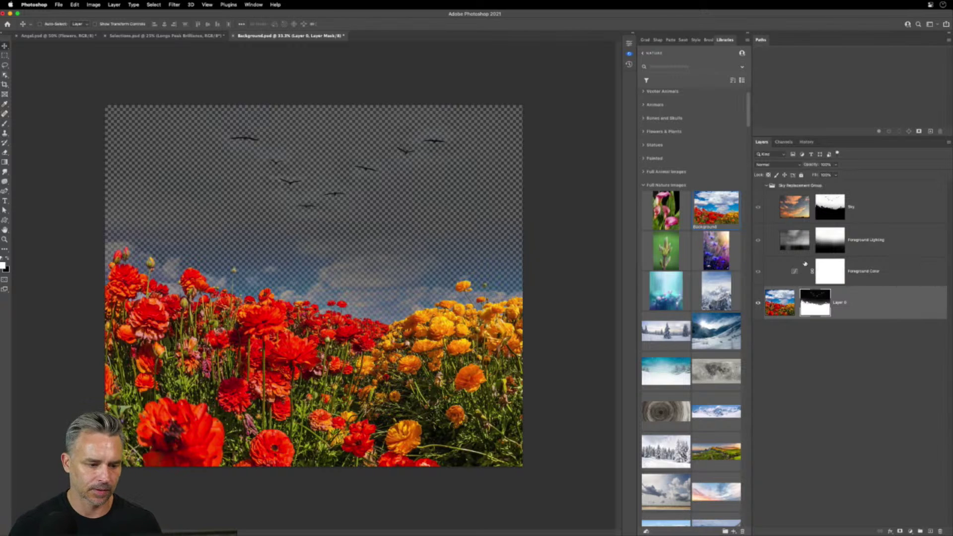
pyautogui.click(758, 185)
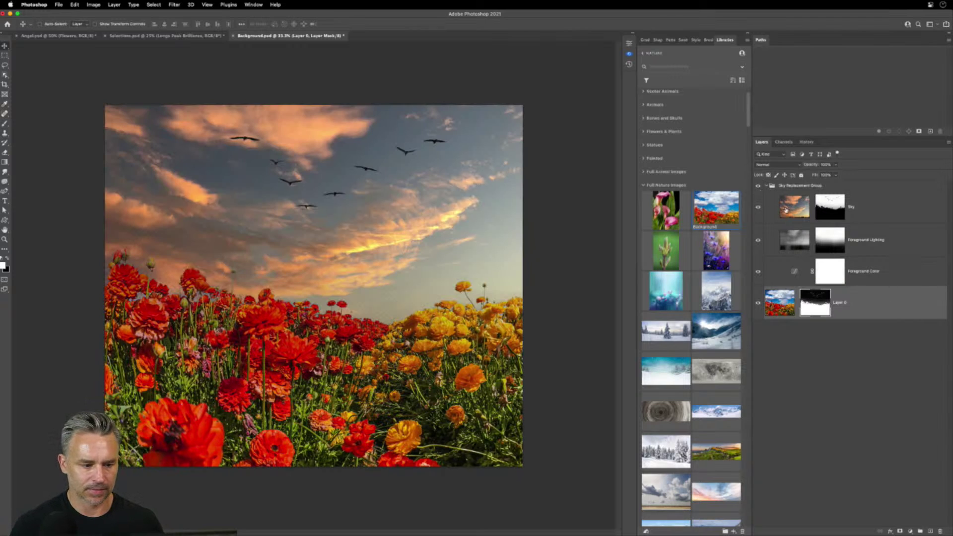
pyautogui.press('super+2')
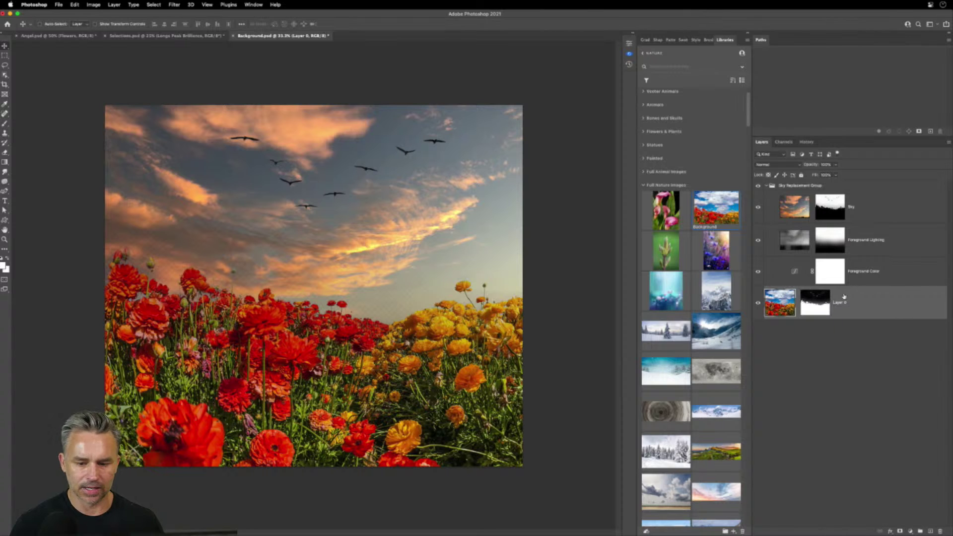
# With the sky group hidden, duplicate Layer 0, delete the copy's mask, move it beneath the masked Layer 0, and select the masked layer
pyautogui.click(758, 185)
pyautogui.press('super+j')
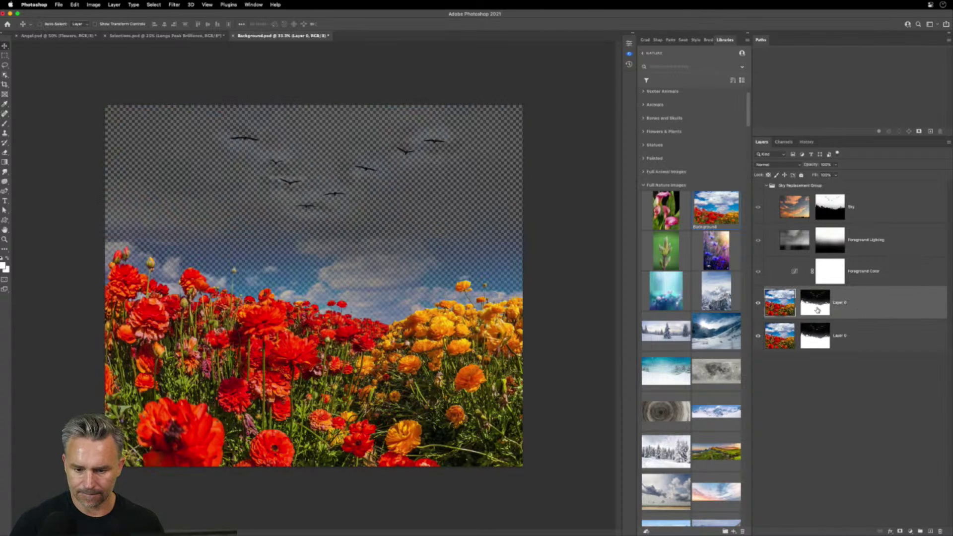
pyautogui.rightClick(818, 310)
pyautogui.click(842, 321)
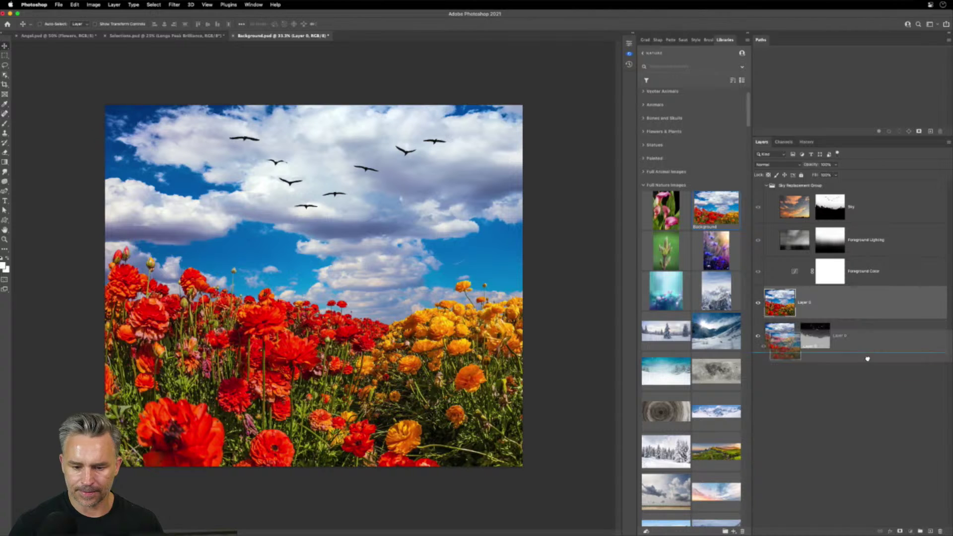
pyautogui.moveTo(782, 303); pyautogui.dragTo(782, 347)
pyautogui.click(856, 310)
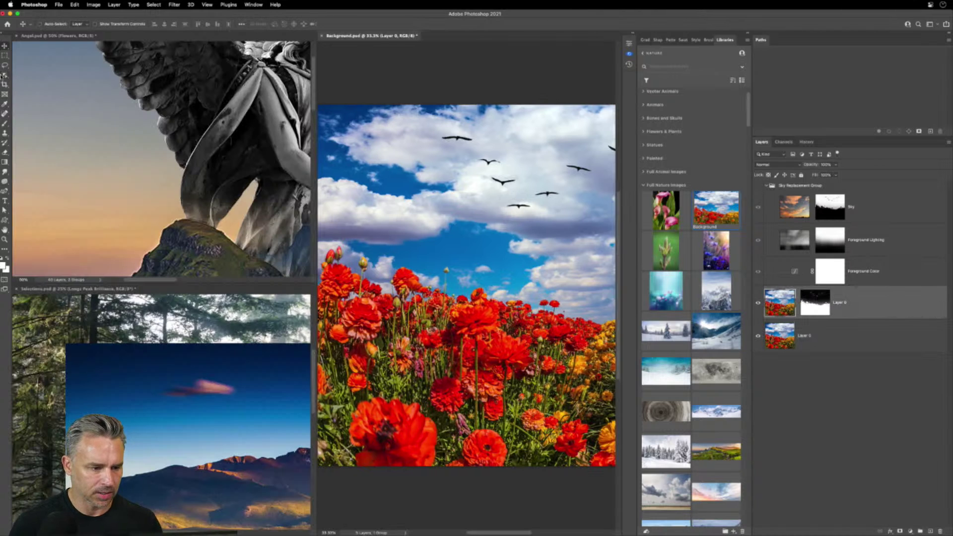
# Copy the statue of Venus layer from Angel.psd into Background.psd, placing it over the flower field and sky
pyautogui.click(128, 151)
pyautogui.scroll(-3, 826, 340)
pyautogui.scroll(-5, 826, 340)
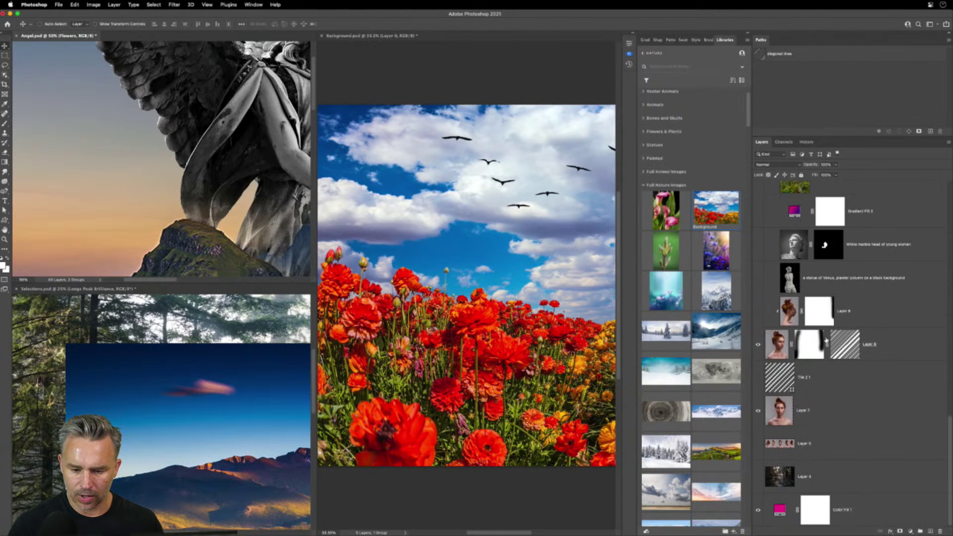
pyautogui.moveTo(772, 284); pyautogui.dragTo(494, 213)
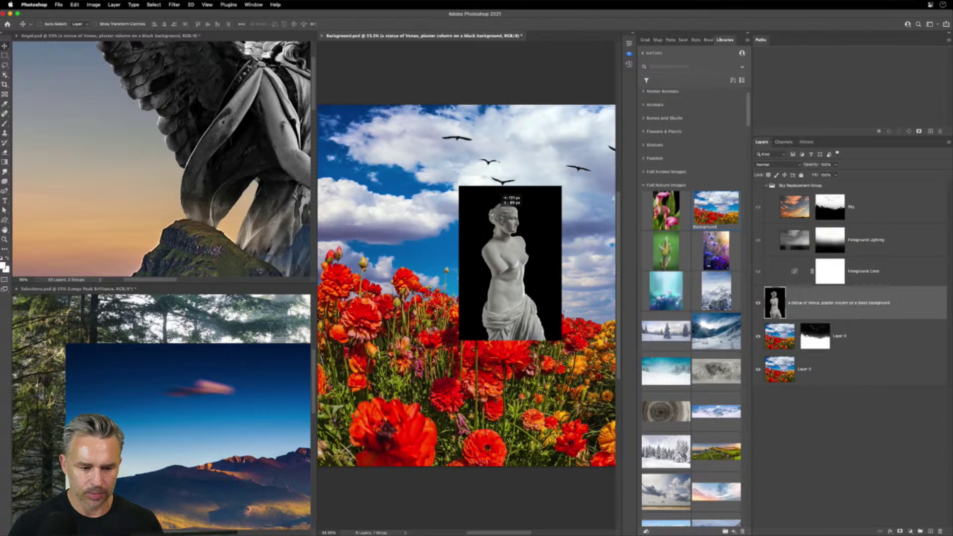
pyautogui.click(772, 165)
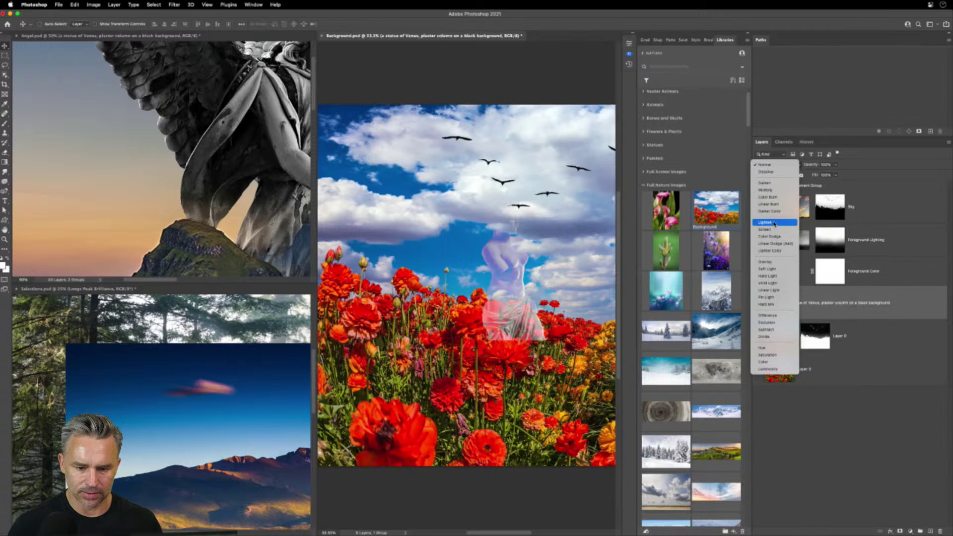
pyautogui.click(765, 165)
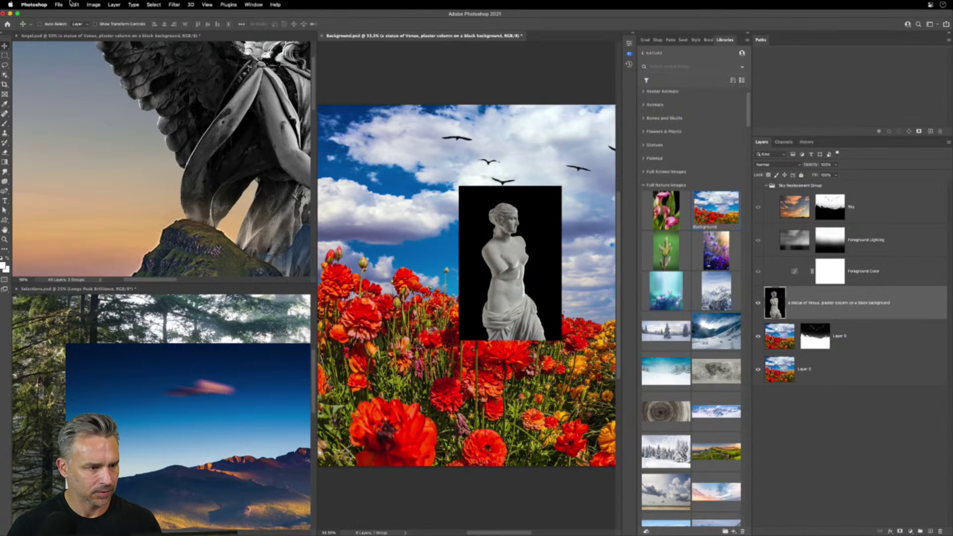
pyautogui.click(150, 4)
pyautogui.click(173, 14)
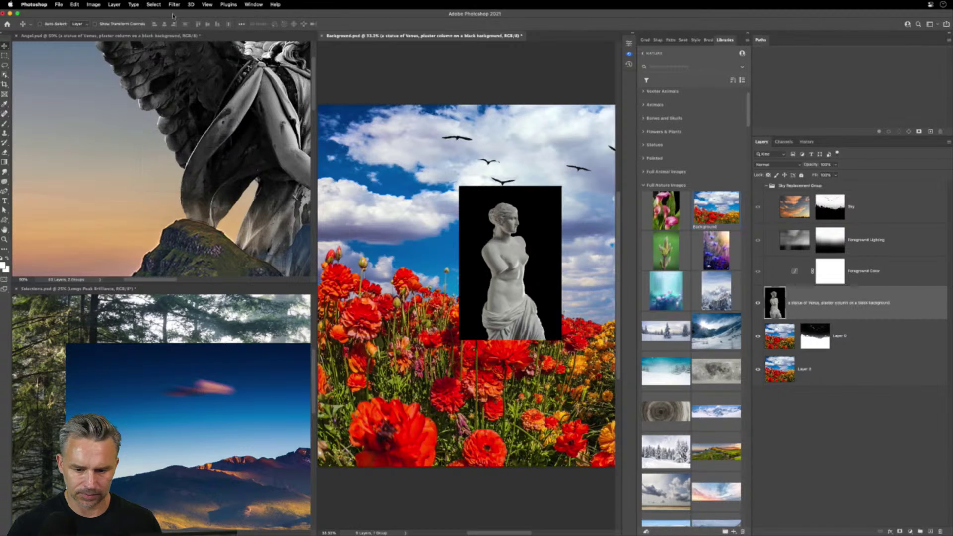
# Remove the Venus statue's background, move its layer between the two Layer 0 copies, and position the statue behind the flowers
pyautogui.click(634, 34)
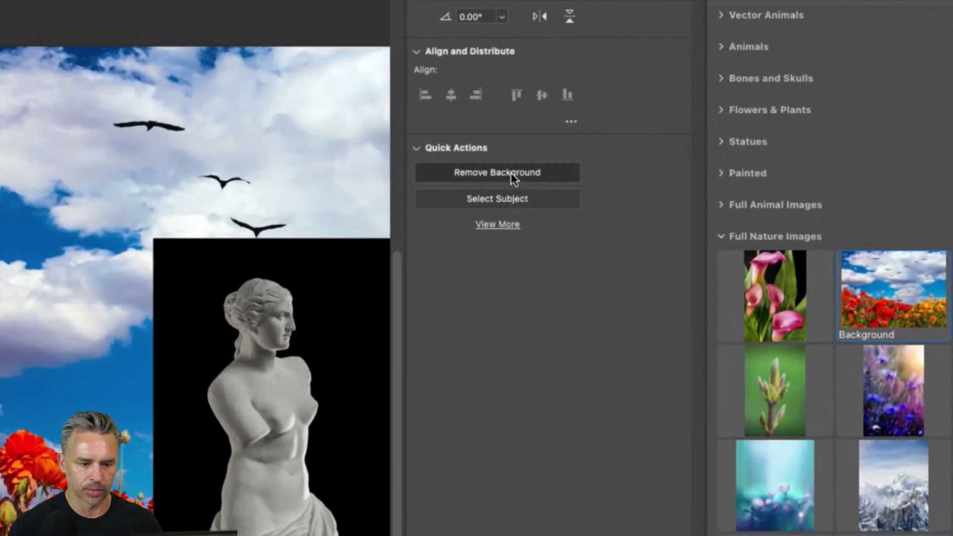
pyautogui.click(510, 172)
pyautogui.moveTo(815, 303); pyautogui.dragTo(859, 343)
pyautogui.moveTo(457, 269); pyautogui.dragTo(408, 277)
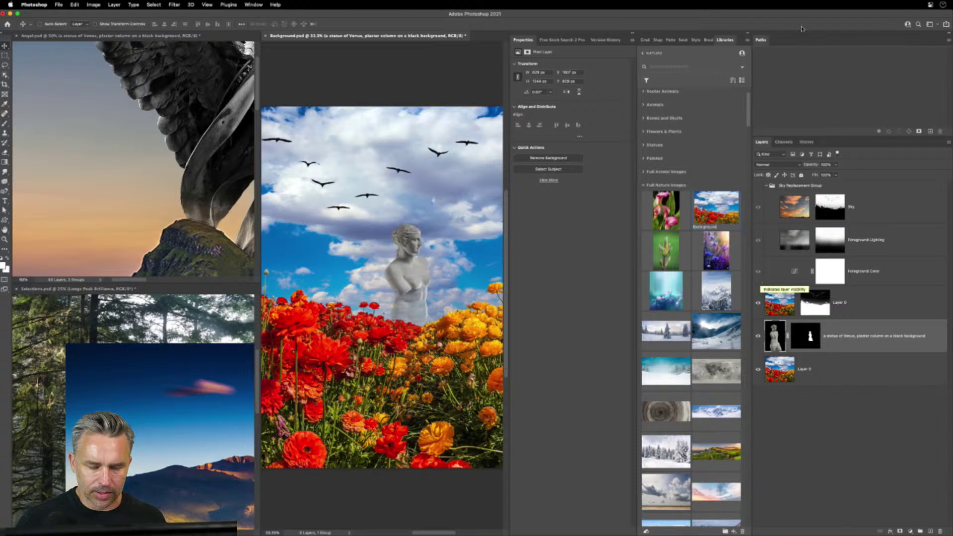
# Open the butterflies feeding image from the Butterflies group of the Nature library and show the open documents as tabs
pyautogui.click(748, 34)
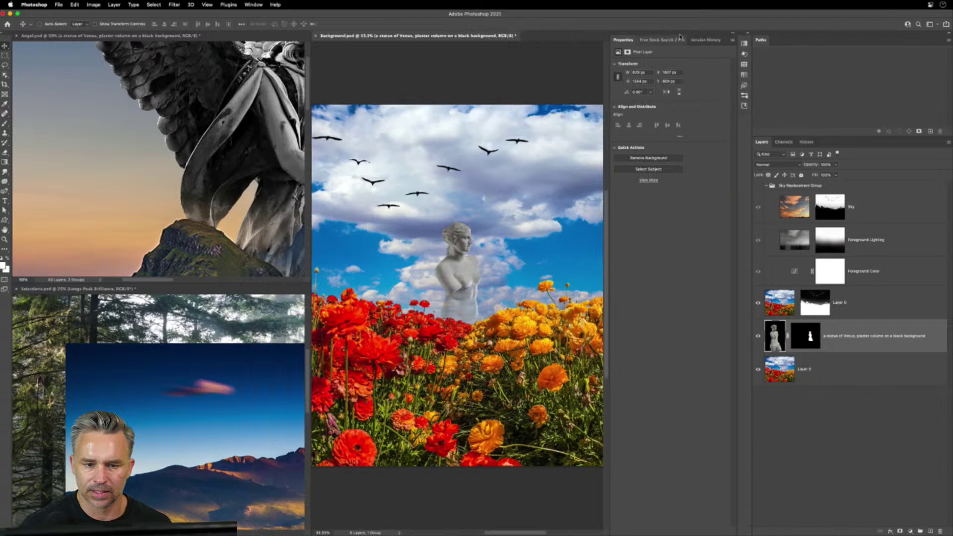
pyautogui.click(731, 36)
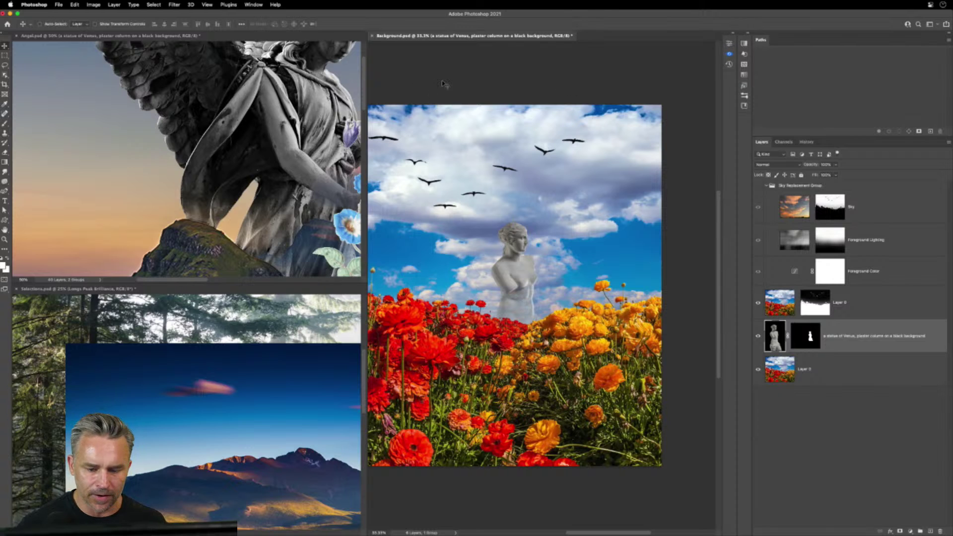
pyautogui.click(749, 33)
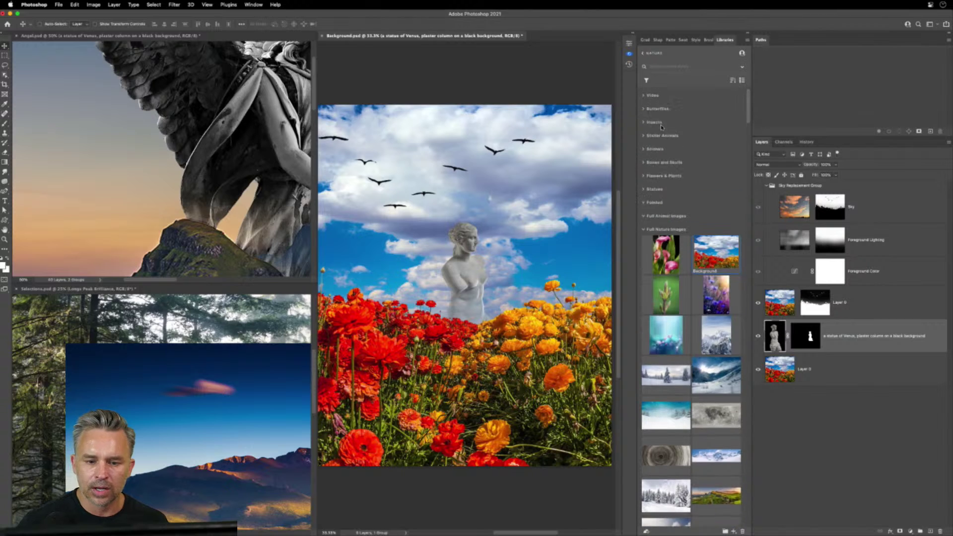
pyautogui.click(643, 110)
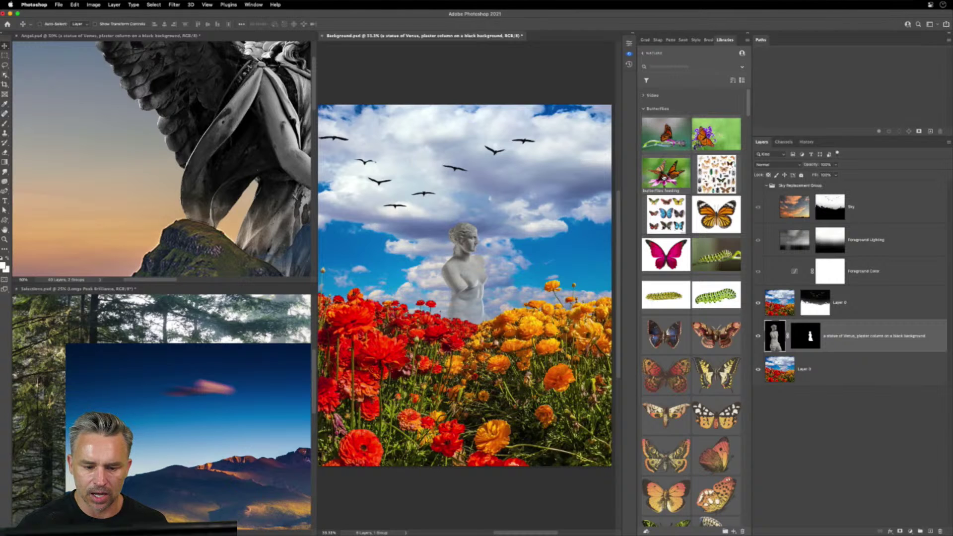
pyautogui.doubleClick(663, 176)
pyautogui.hotkey('ctrl', 'alt', 'shift', 't')
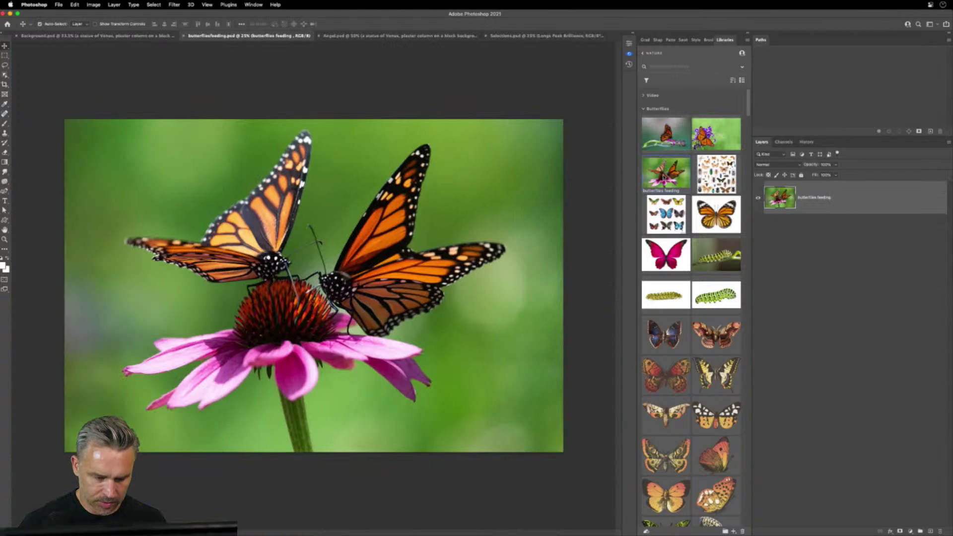
# Remove the background of the butterflies feeding layer with the Remove Background quick action
pyautogui.press('super+plus')
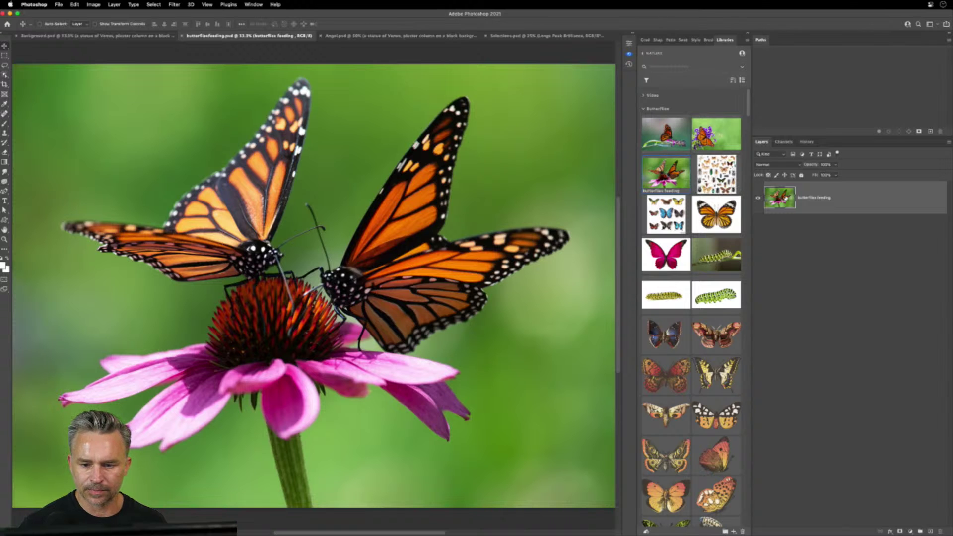
pyautogui.click(629, 44)
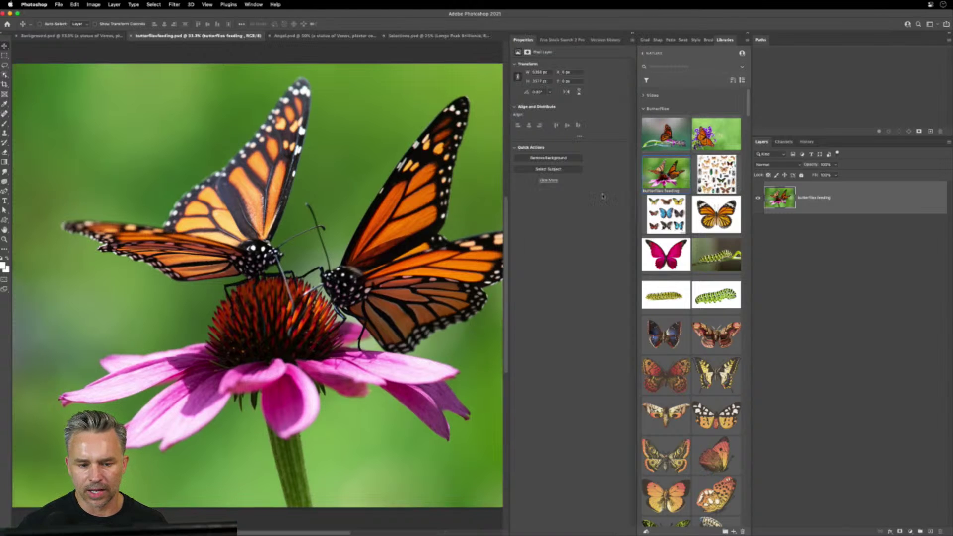
pyautogui.click(526, 158)
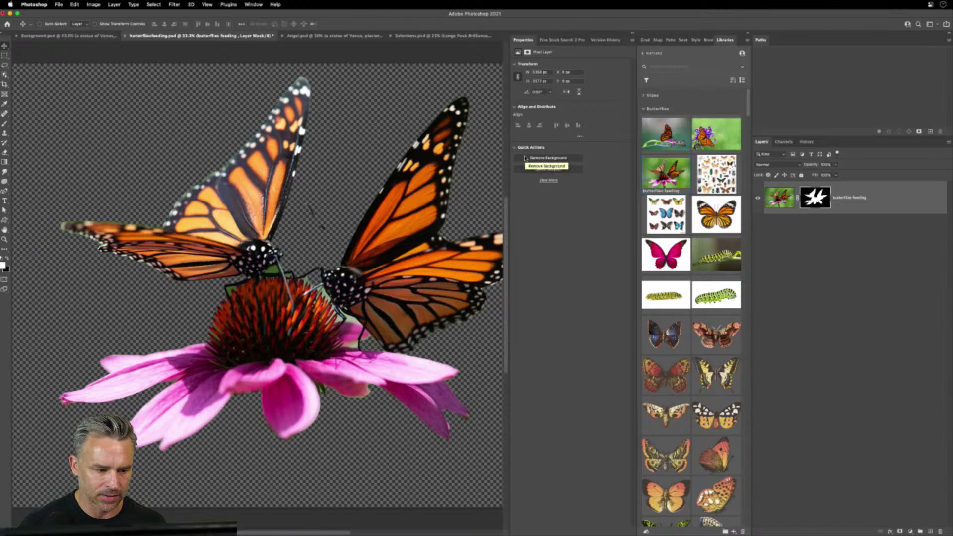
# Open the butterfly mask in Select and Mask and clear the green background between the left butterfly's head, legs and flower cone
pyautogui.doubleClick(810, 200)
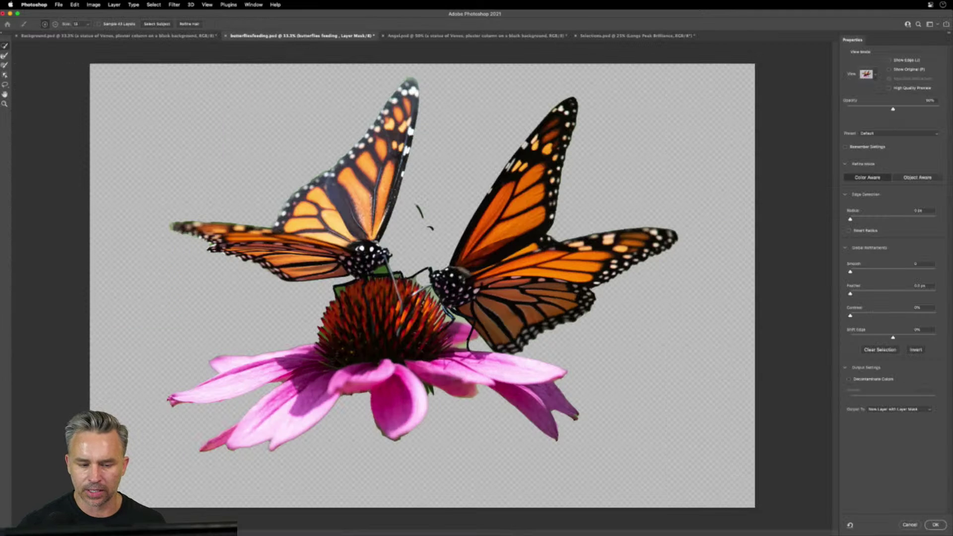
pyautogui.press('super+plus')
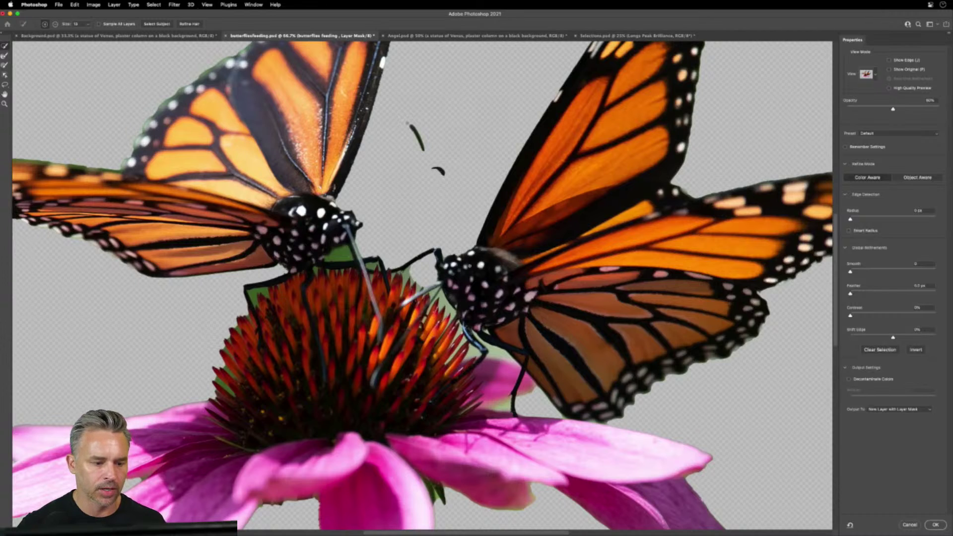
pyautogui.hscroll(-3, 470, 266)
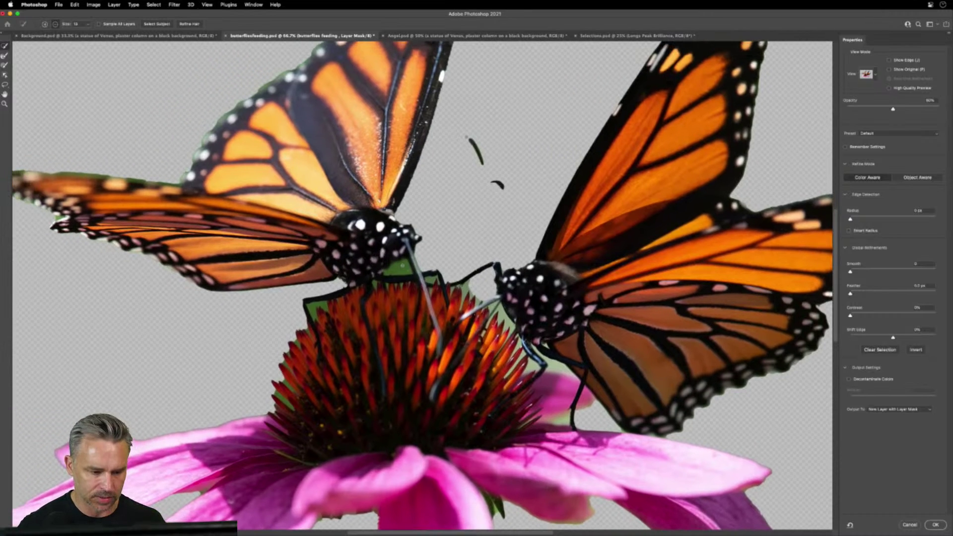
pyautogui.moveTo(385, 264); pyautogui.dragTo(412, 270)
pyautogui.click(4, 55)
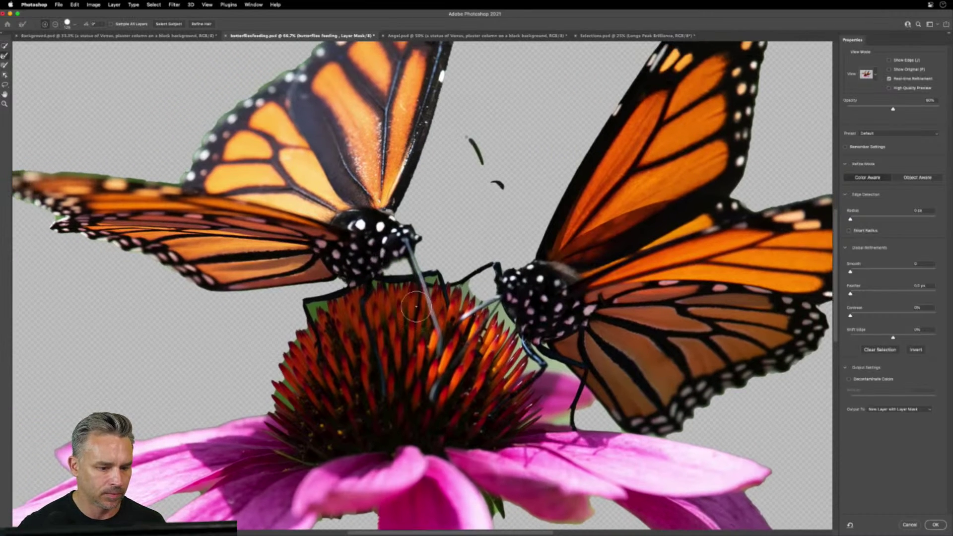
# Brush the stray antenna fragments out of the mask and output it with Decontaminate Colors to a new layer with layer mask
pyautogui.click(4, 45)
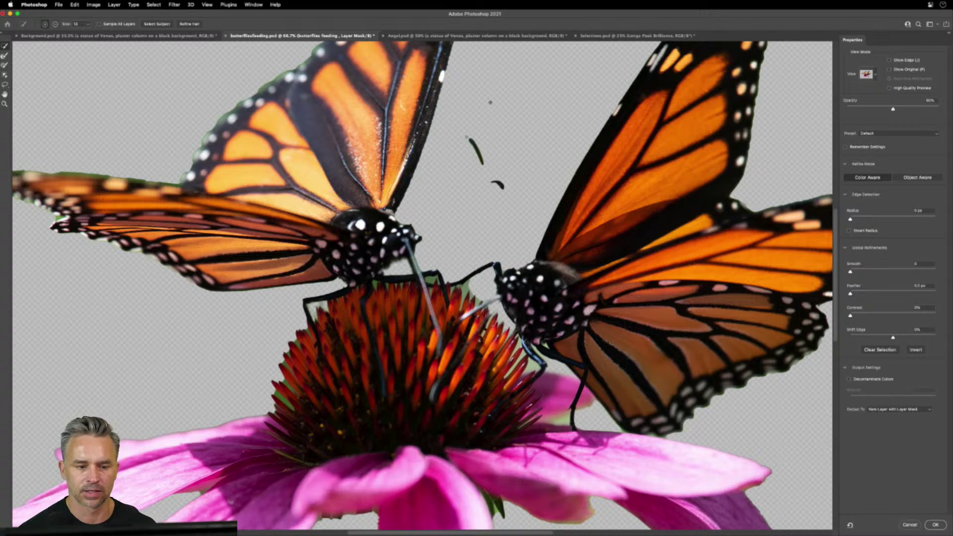
pyautogui.click(6, 67)
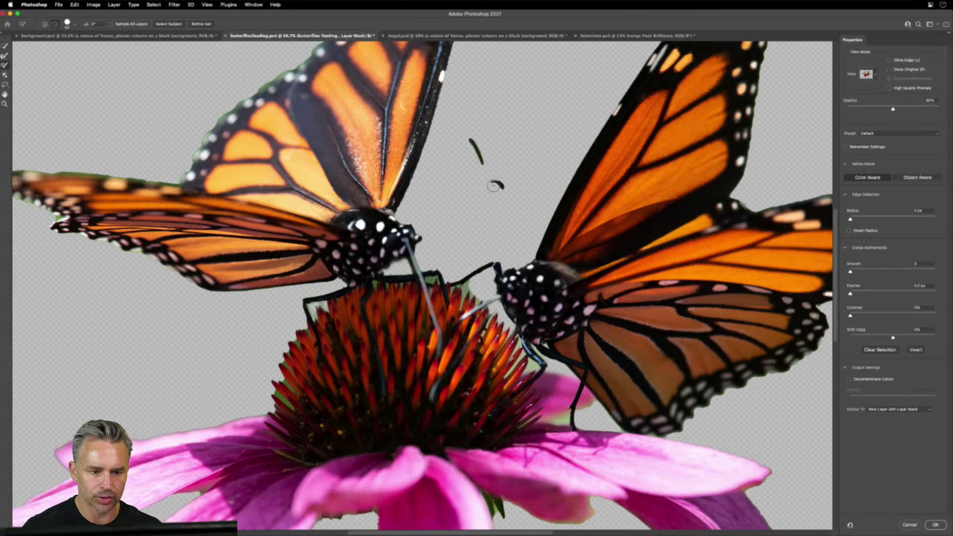
pyautogui.moveTo(493, 185)
pyautogui.mouseDown()
pyautogui.moveTo(487, 163)
pyautogui.moveTo(507, 194)
pyautogui.mouseUp()
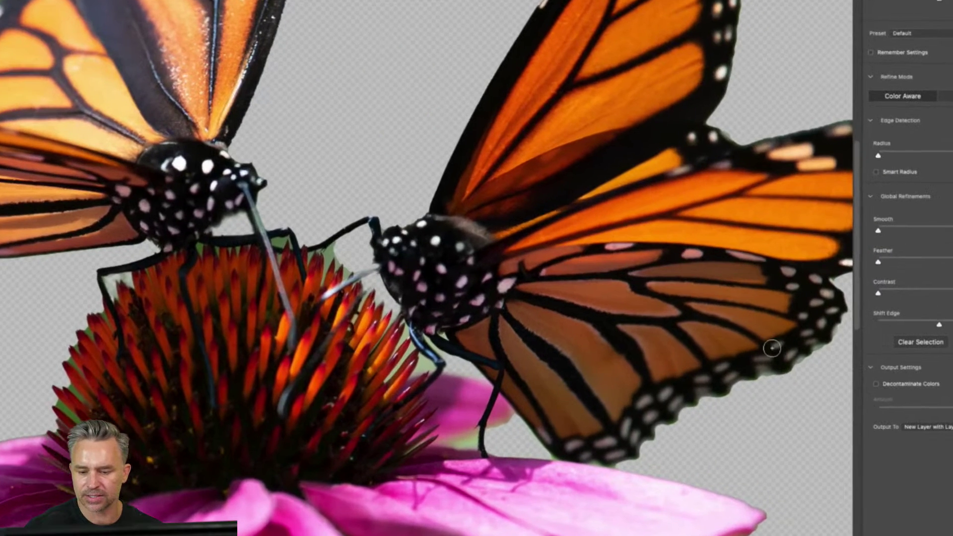
pyautogui.click(877, 384)
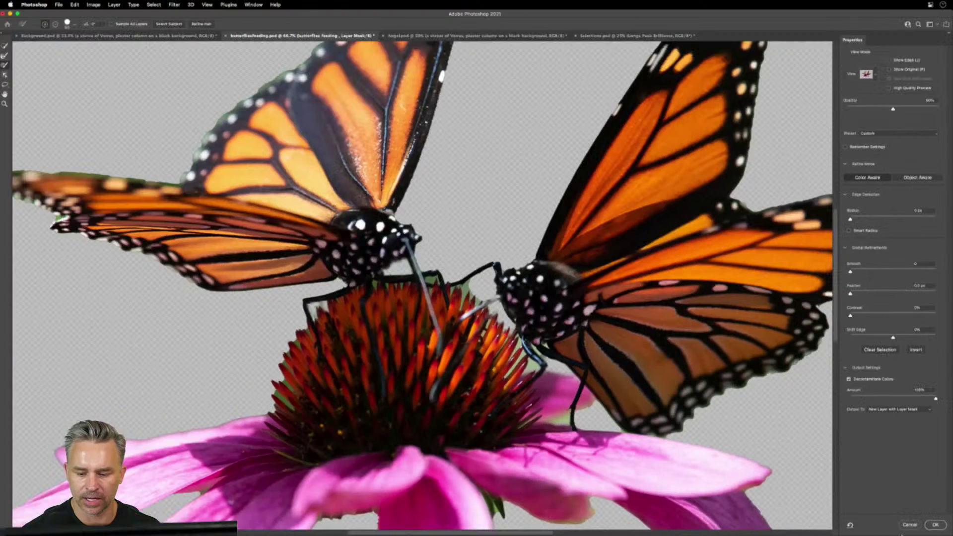
pyautogui.click(936, 524)
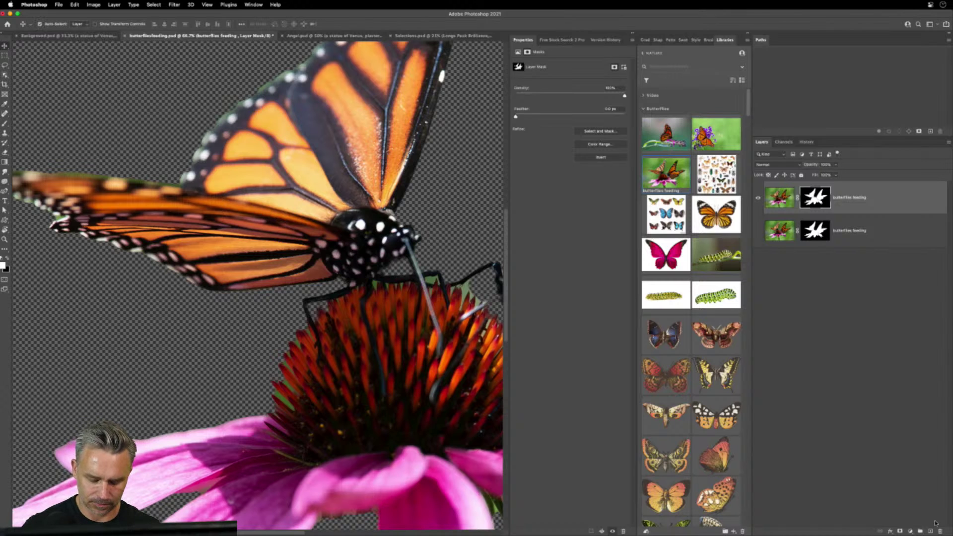
# Duplicate the decontaminated butterflies feeding layer and delete the copy's layer mask to bring back the full image
pyautogui.press('super+minus')
pyautogui.press('super+minus')
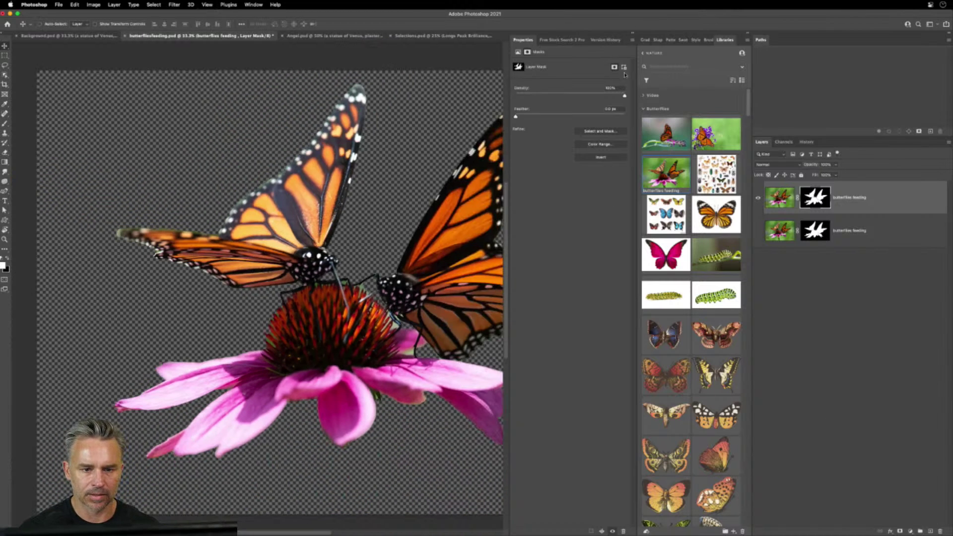
pyautogui.click(632, 34)
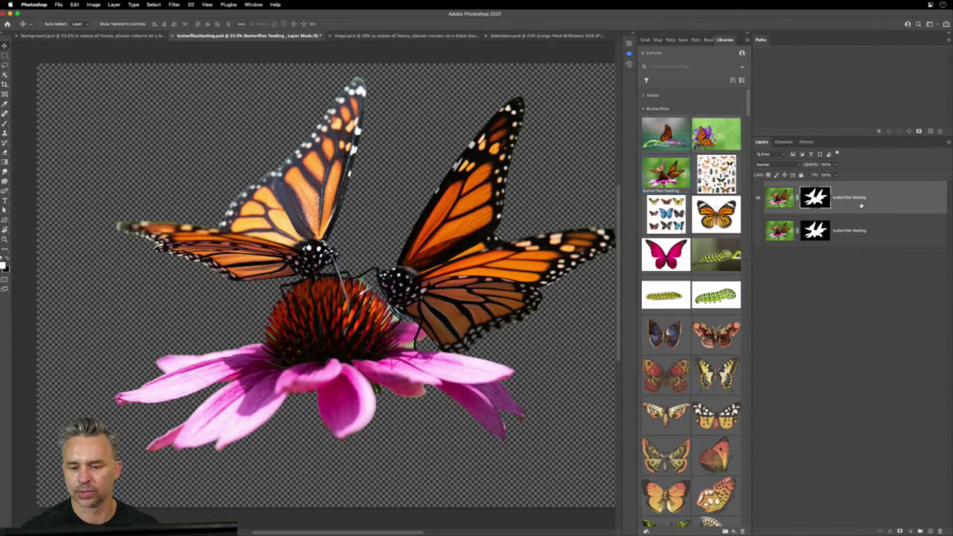
pyautogui.click(852, 199)
pyautogui.press('super+j')
pyautogui.rightClick(805, 198)
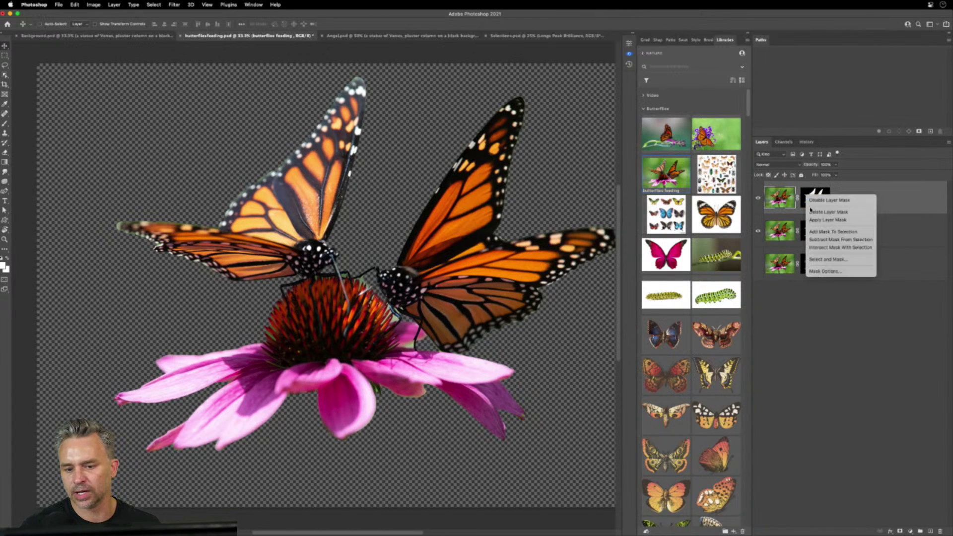
pyautogui.click(827, 212)
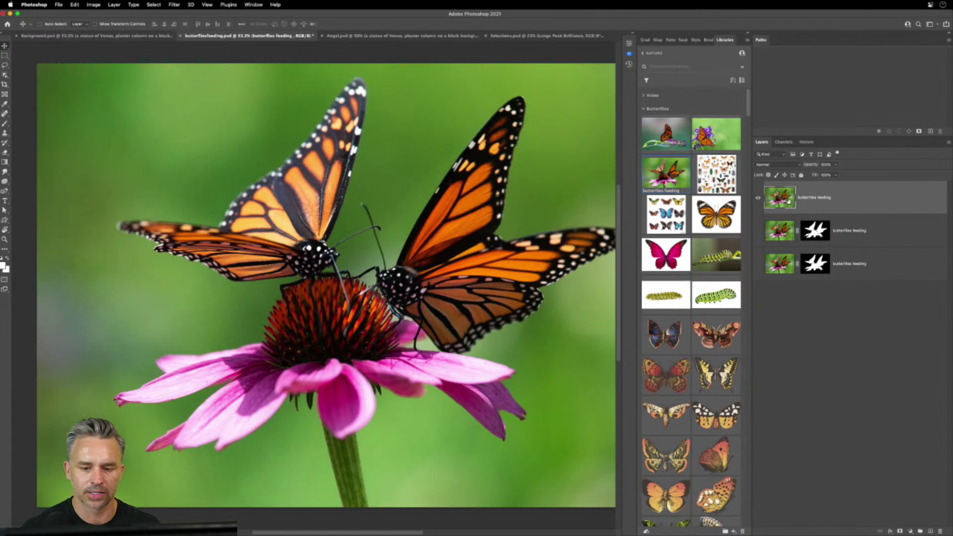
# With the Pen tool in Shape mode, outline the left butterfly's upright wing from its base along the outer edge to the tip
pyautogui.click(5, 191)
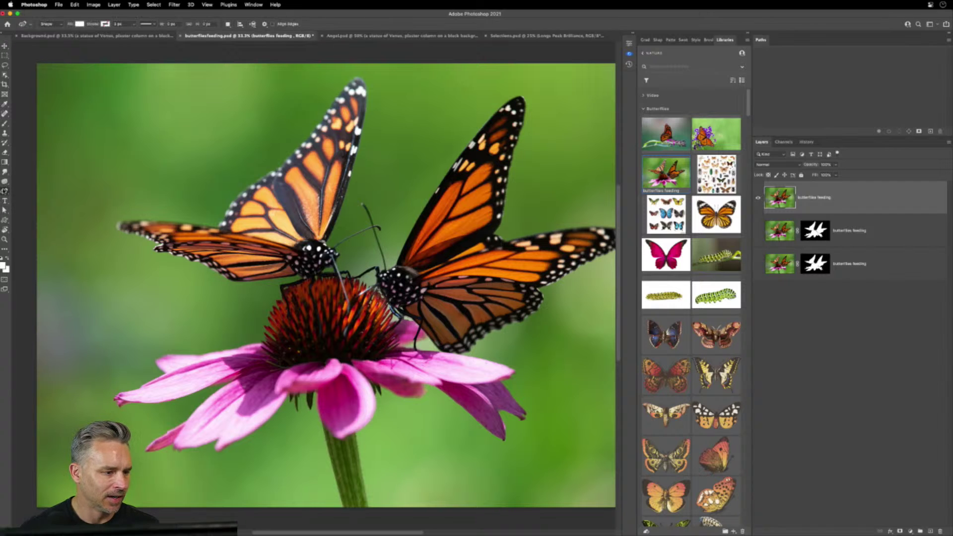
pyautogui.click(30, 193)
pyautogui.click(221, 229)
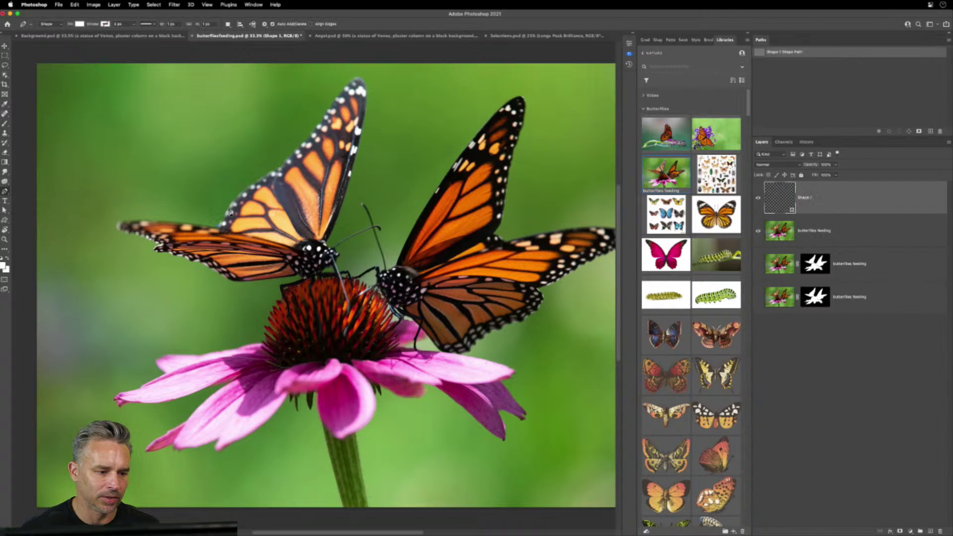
pyautogui.click(256, 185)
pyautogui.click(274, 171)
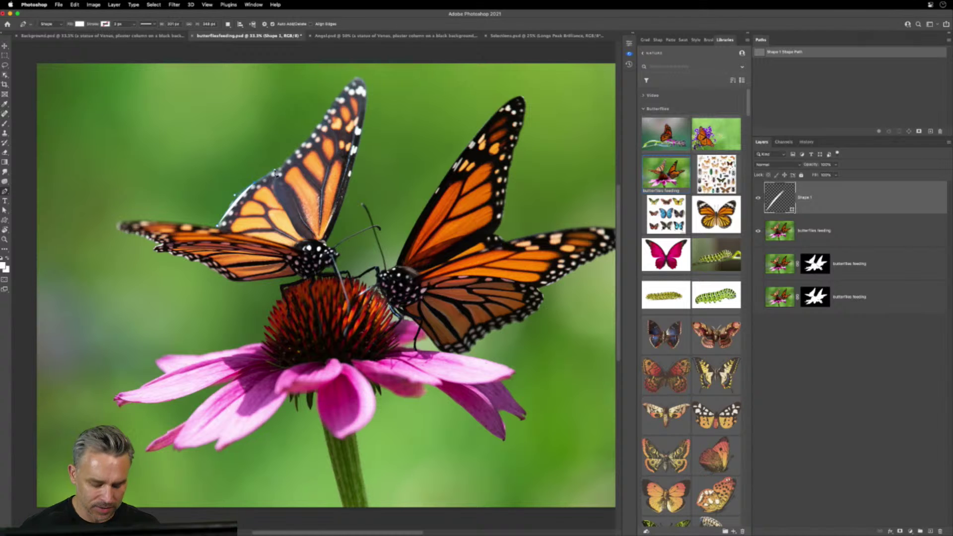
pyautogui.scroll(3, 268, 237)
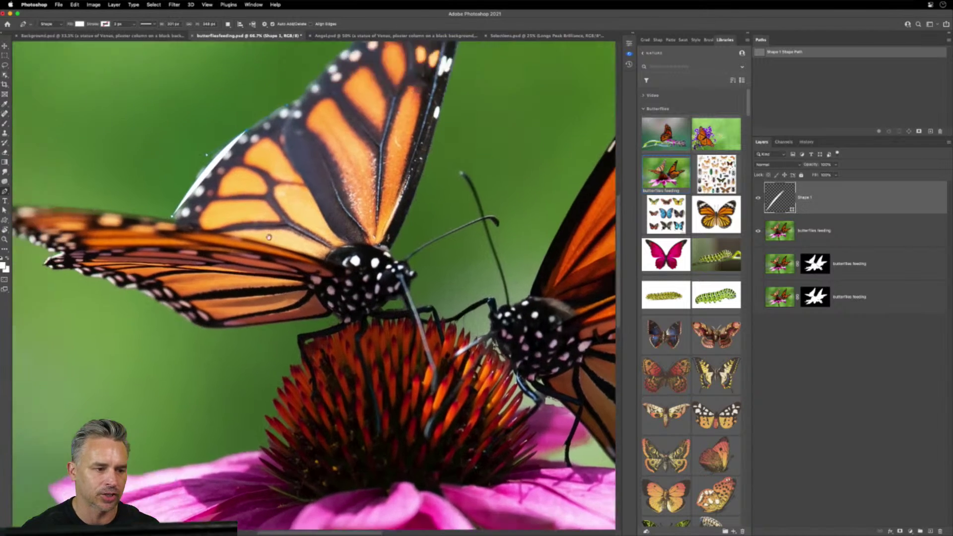
pyautogui.moveTo(269, 237); pyautogui.dragTo(186, 94)
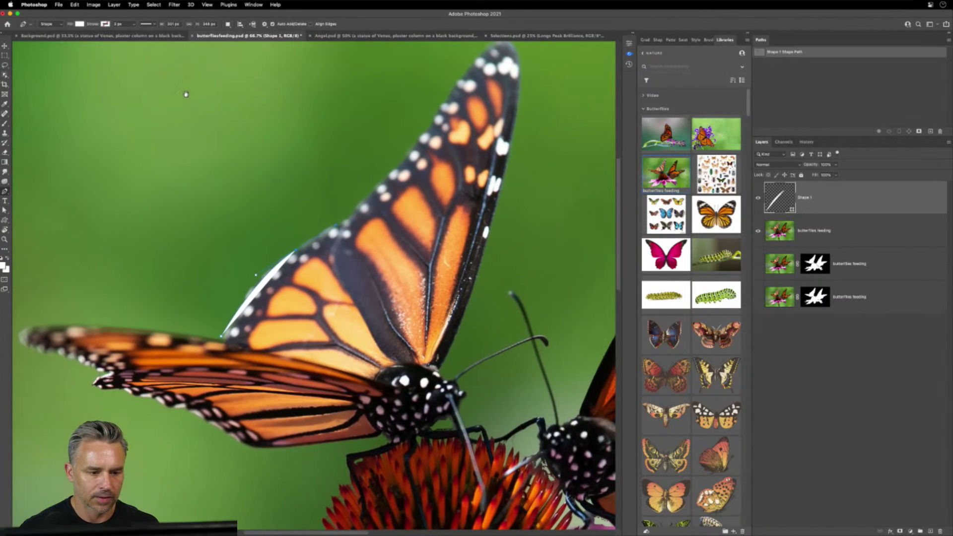
pyautogui.click(404, 162)
pyautogui.moveTo(441, 86); pyautogui.dragTo(419, 134)
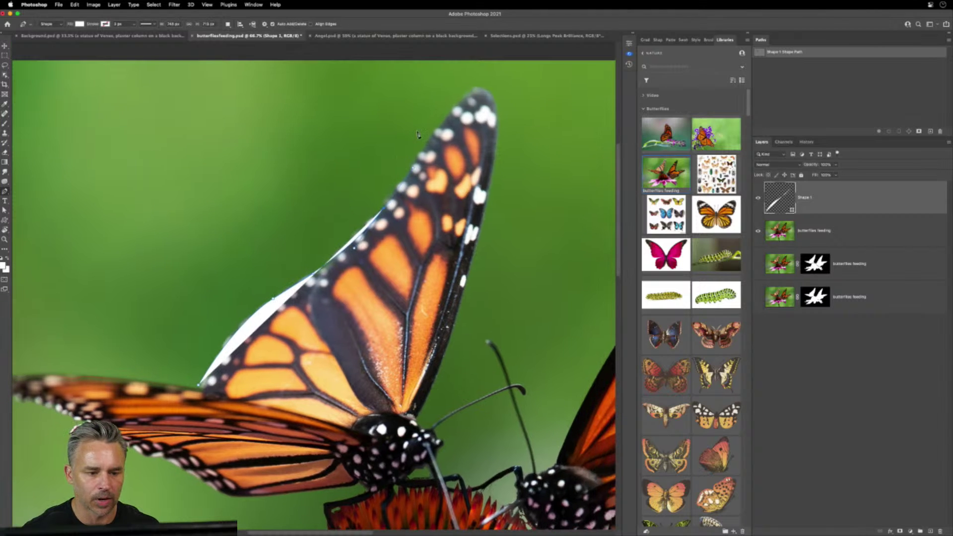
pyautogui.click(458, 105)
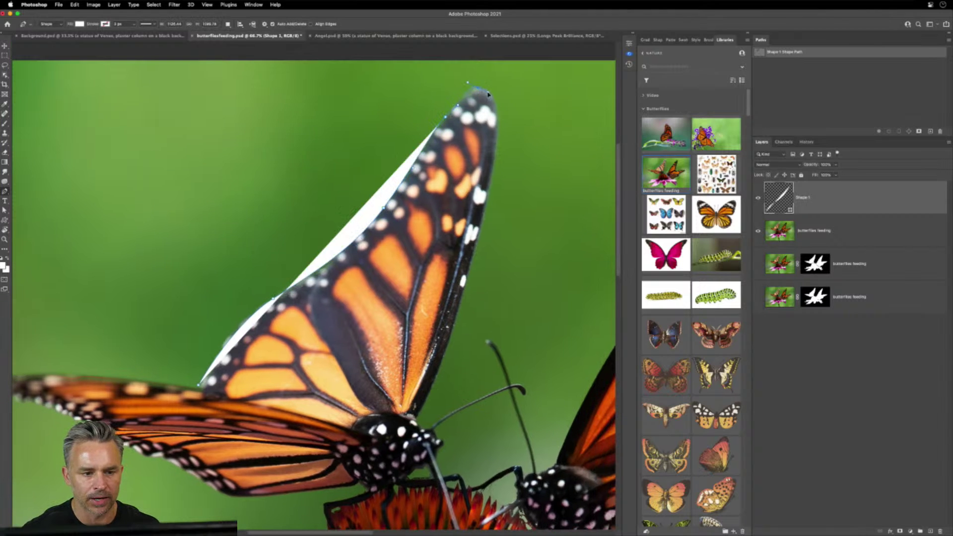
# Continue the pen shape from the wing tip down the inner edge to the head and out along the antenna
pyautogui.click(494, 139)
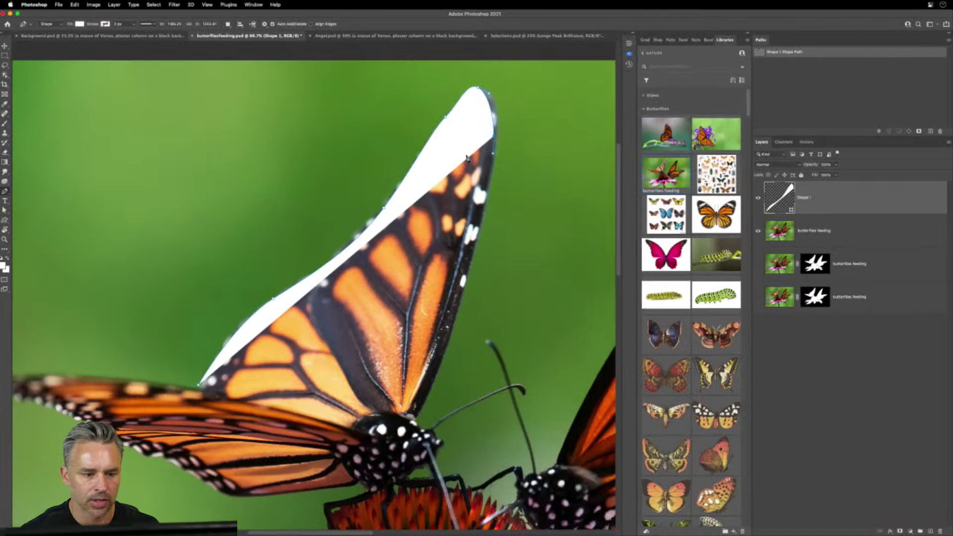
pyautogui.moveTo(486, 217); pyautogui.dragTo(483, 216)
pyautogui.click(463, 288)
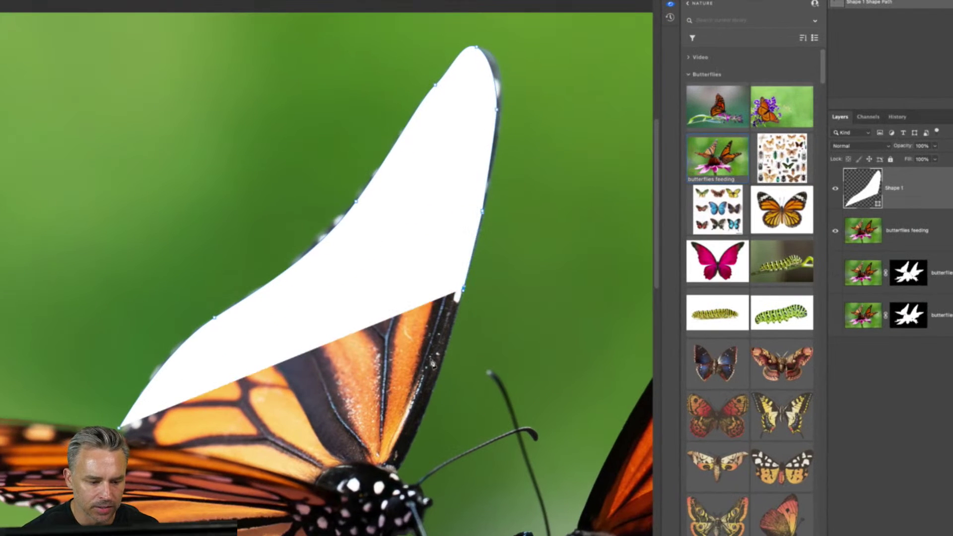
pyautogui.click(400, 467)
pyautogui.moveTo(397, 477); pyautogui.dragTo(421, 489)
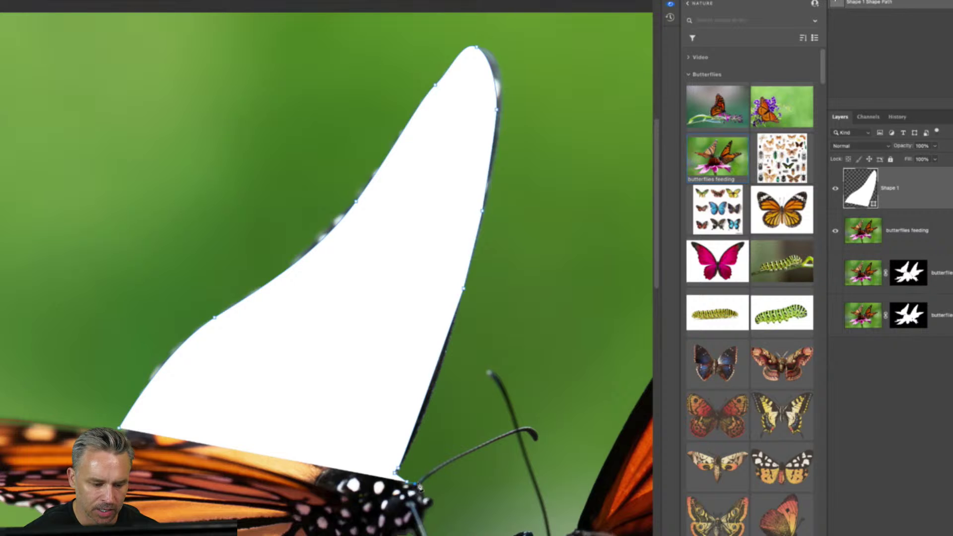
pyautogui.click(493, 440)
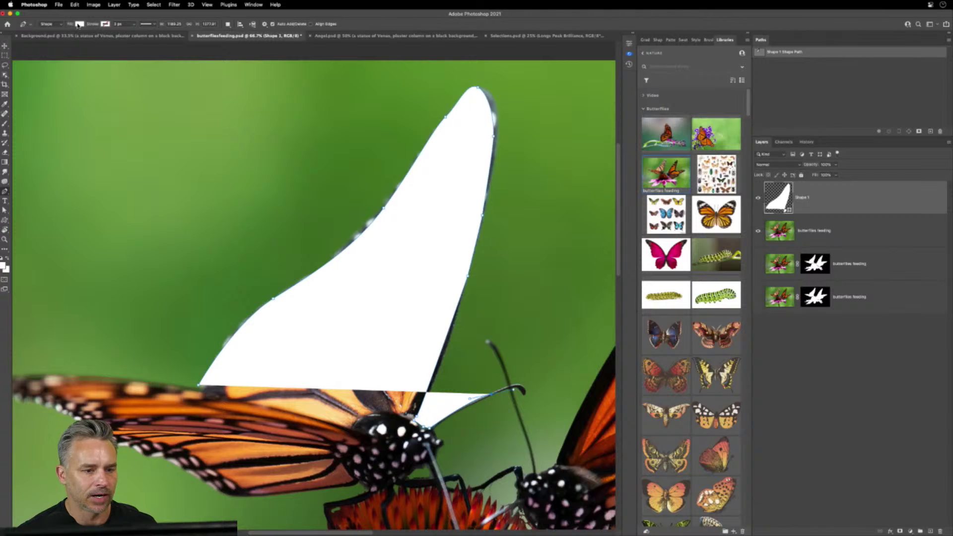
# Set the wing shape's fill to No Color and its stroke to white
pyautogui.click(80, 23)
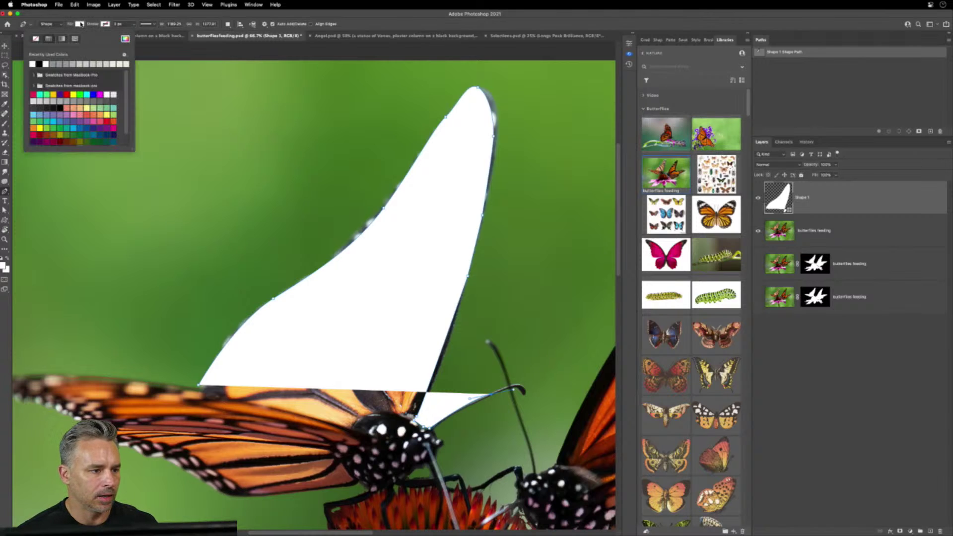
pyautogui.click(36, 38)
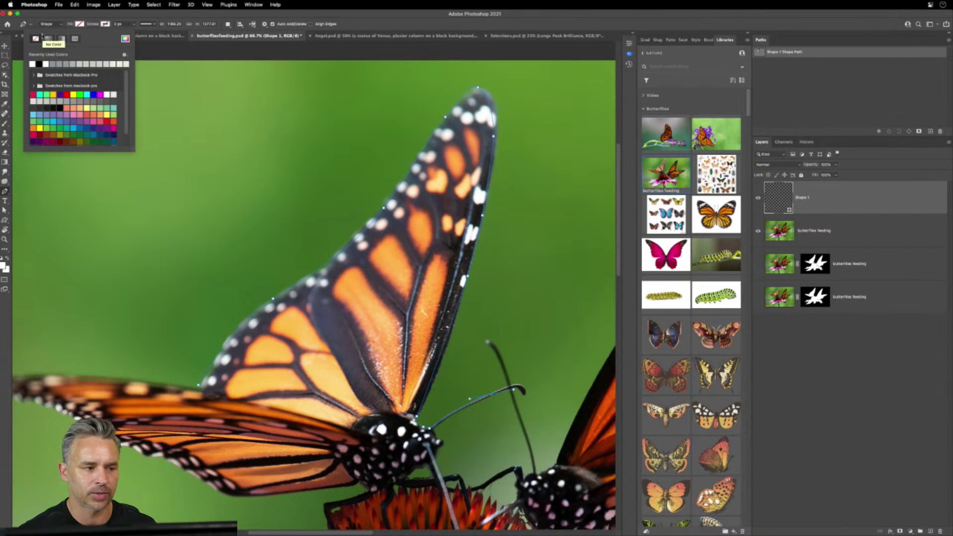
pyautogui.click(105, 24)
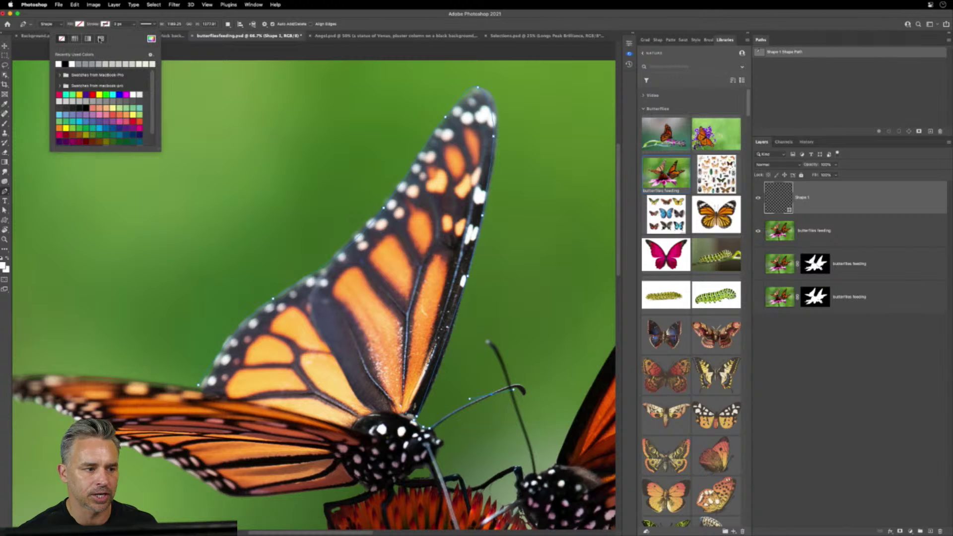
pyautogui.click(61, 63)
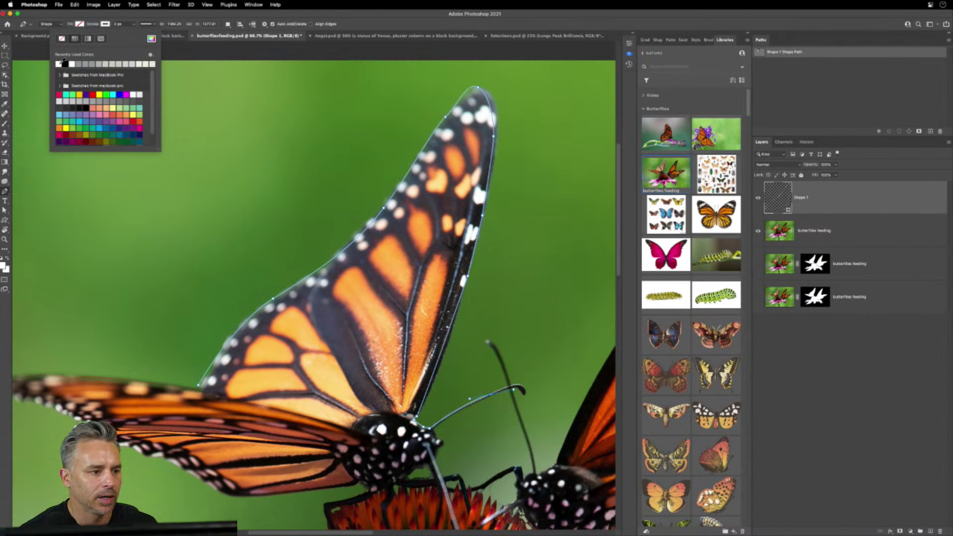
pyautogui.click(896, 208)
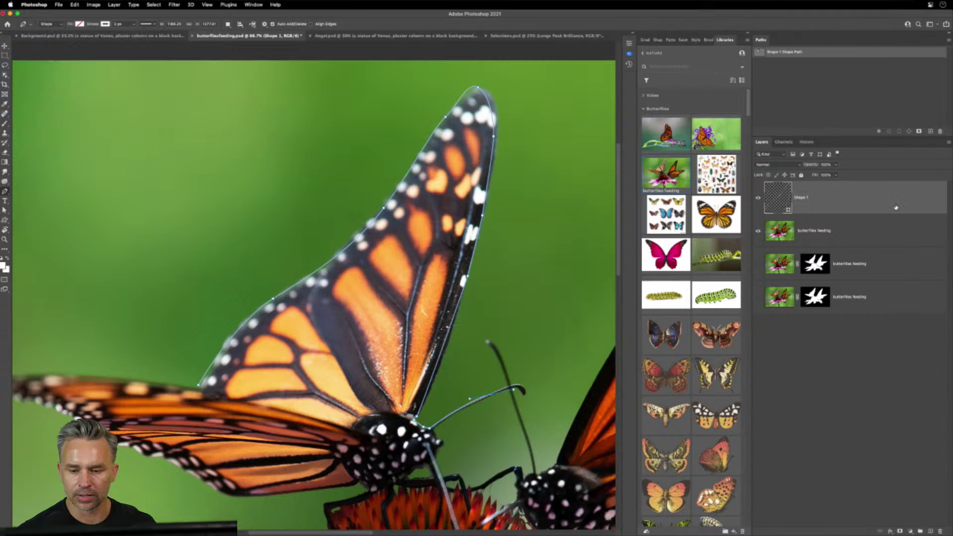
# Add an empty layer above the wing shape, hide the shape, and set the Pen tool to Path mode
pyautogui.click(930, 531)
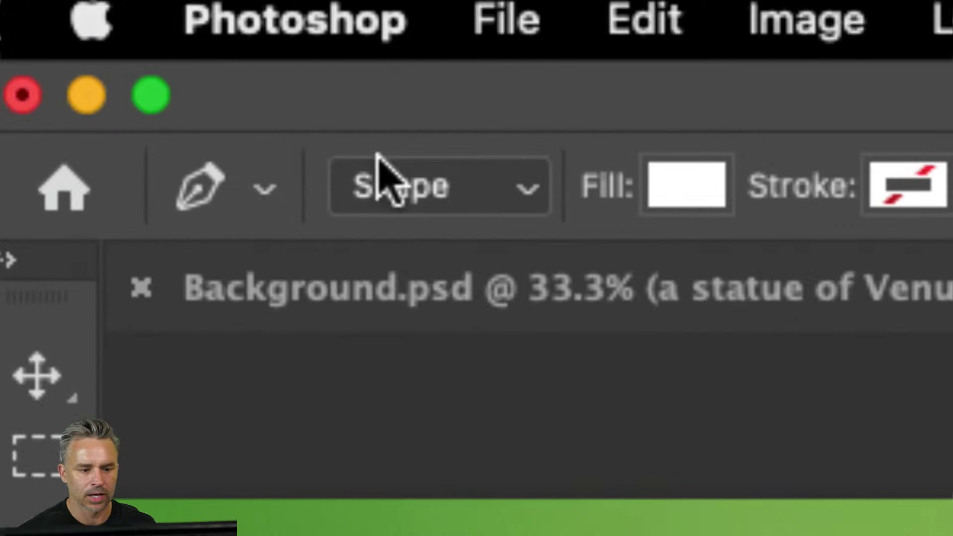
pyautogui.click(256, 113)
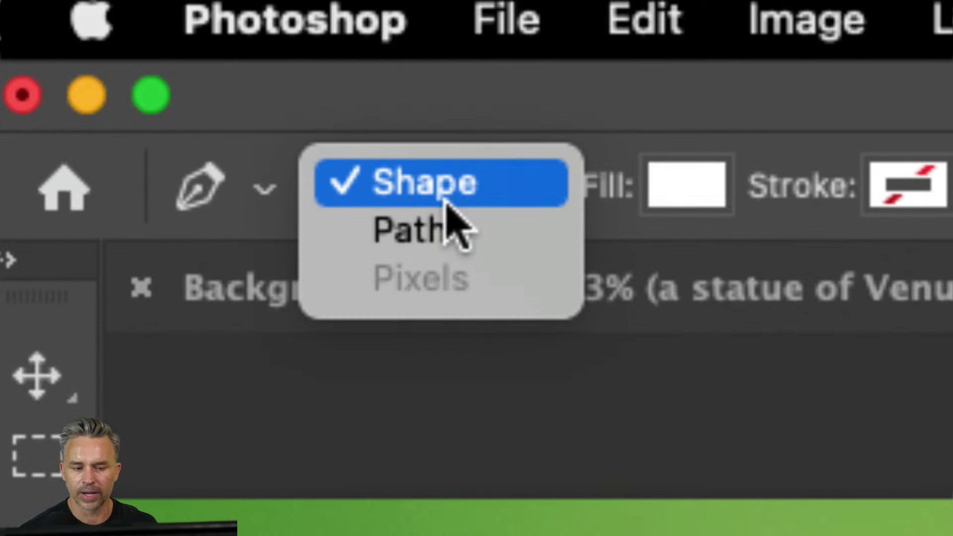
pyautogui.click(458, 230)
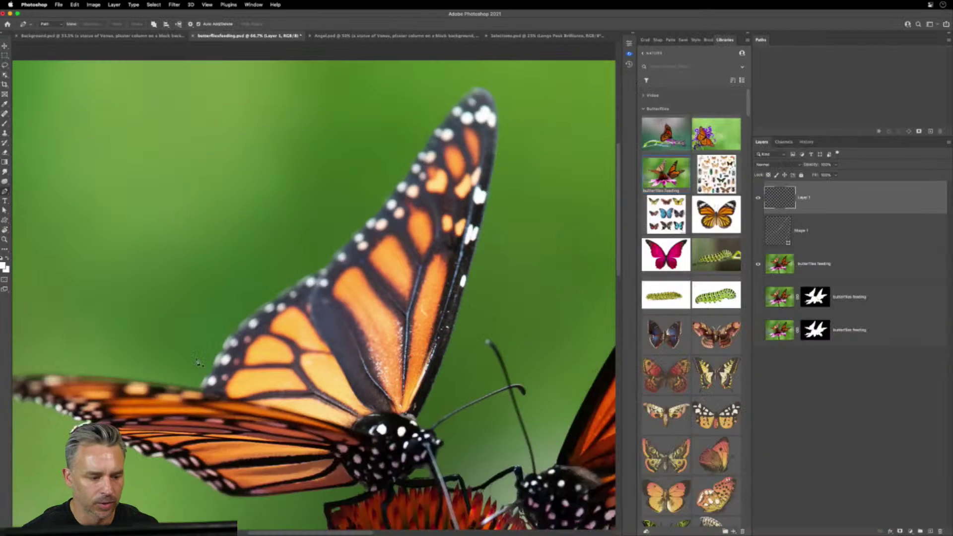
# Trace a rough closed path around the left butterfly's wings with curved anchor points
pyautogui.click(203, 382)
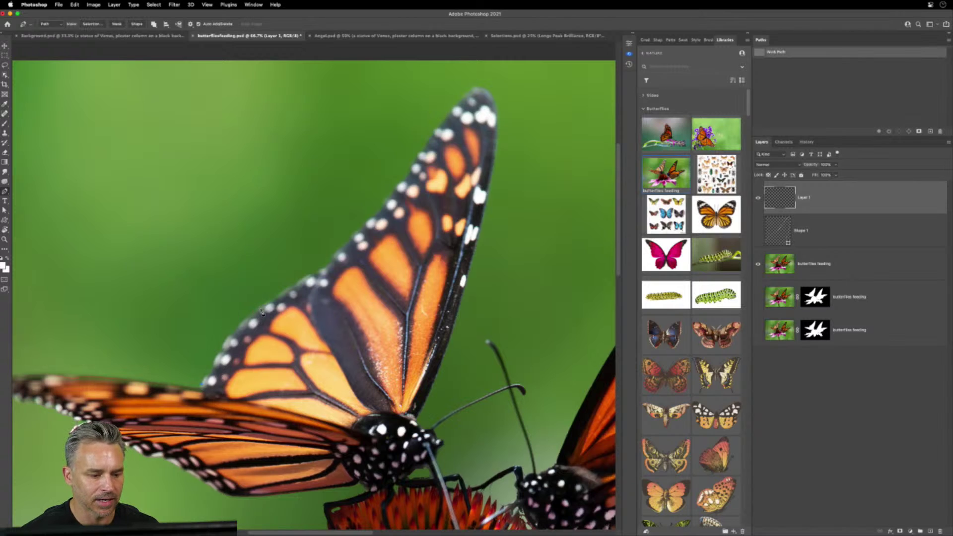
pyautogui.moveTo(261, 311); pyautogui.dragTo(300, 286)
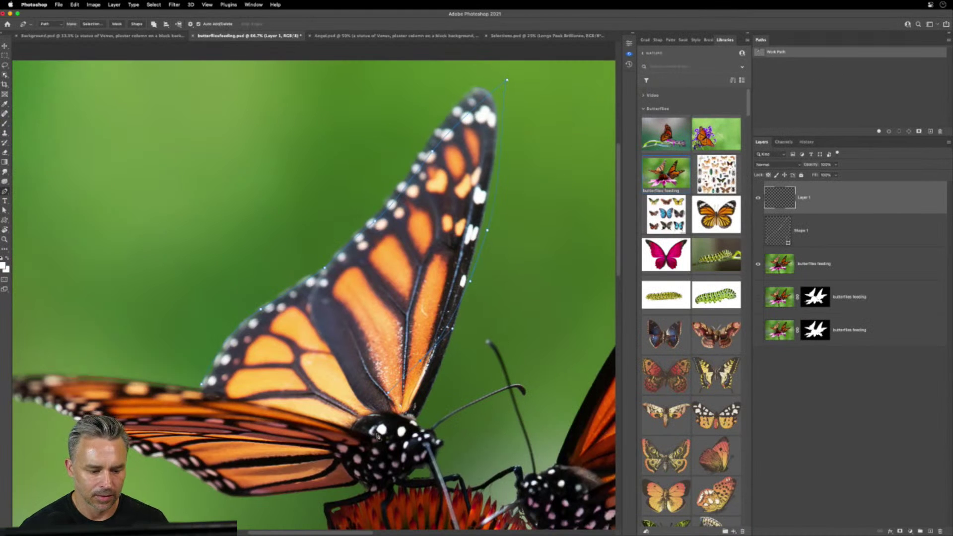
pyautogui.moveTo(247, 457); pyautogui.dragTo(242, 455)
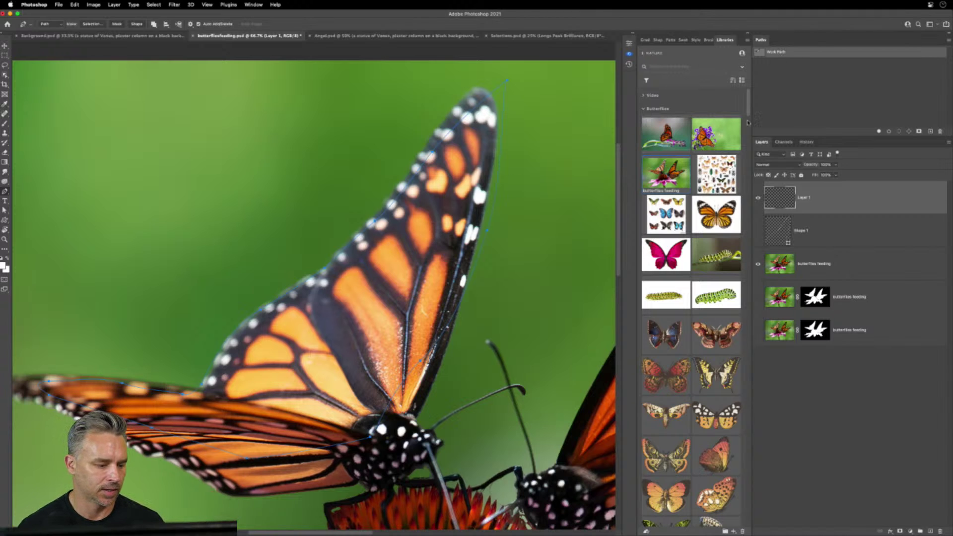
# Apply the current path as a vector mask to the unmasked butterflies feeding layer
pyautogui.click(94, 5)
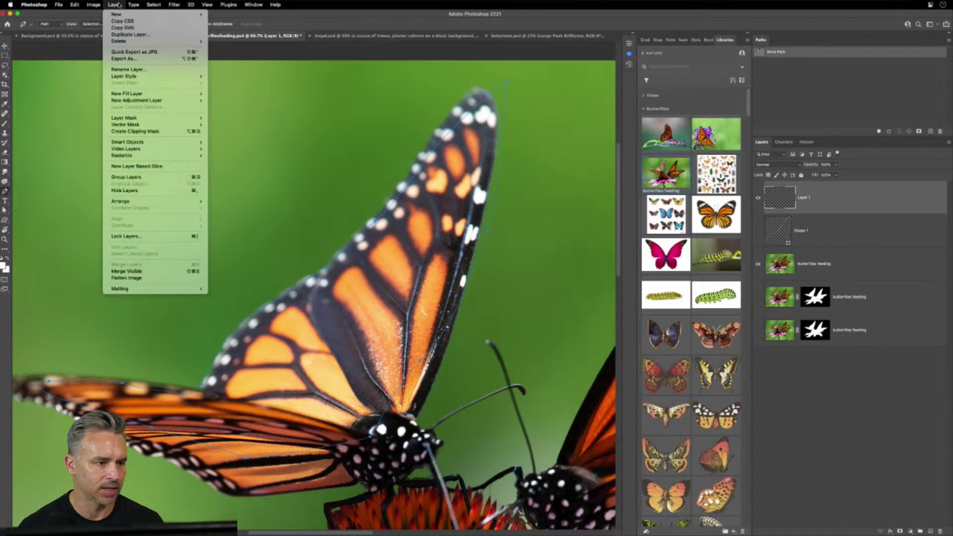
pyautogui.click(819, 262)
pyautogui.click(92, 4)
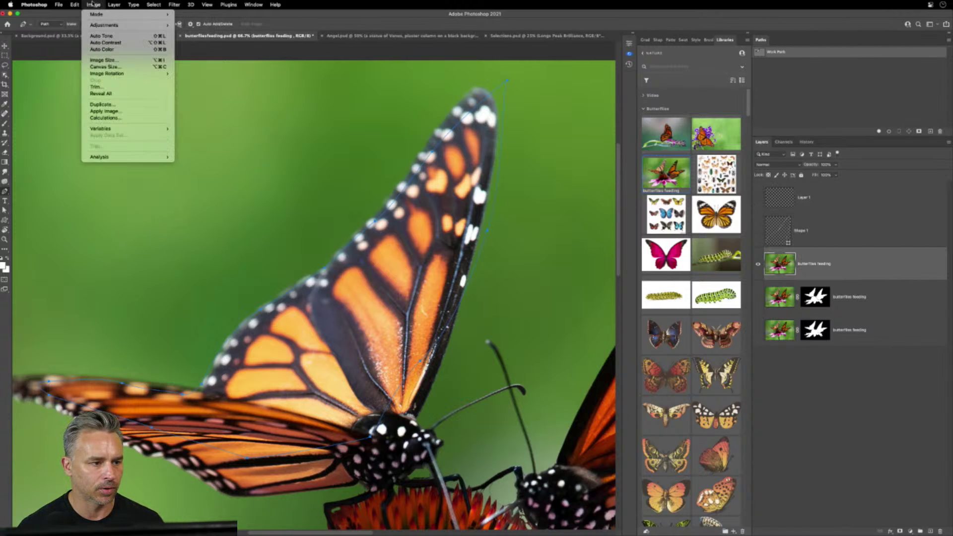
pyautogui.moveTo(114, 4)
pyautogui.moveTo(149, 125)
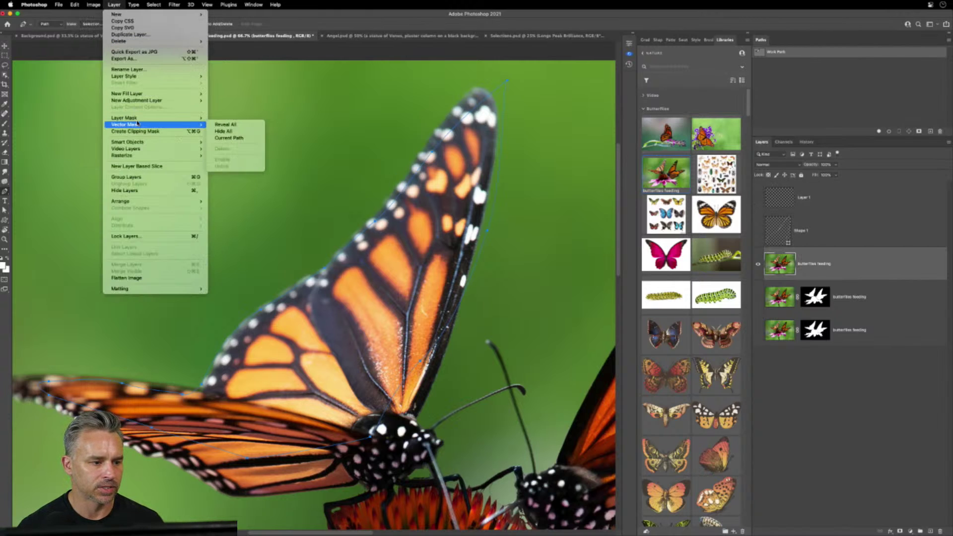
pyautogui.click(236, 139)
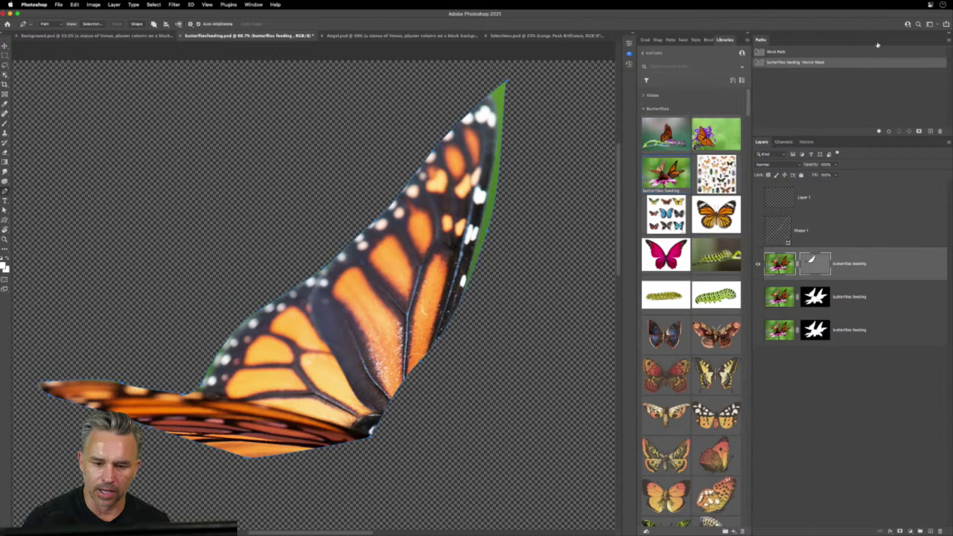
# Find the desert sunset with mountain image in the Nature library's full-size images and open it as its own document
pyautogui.scroll(-15, 674, 219)
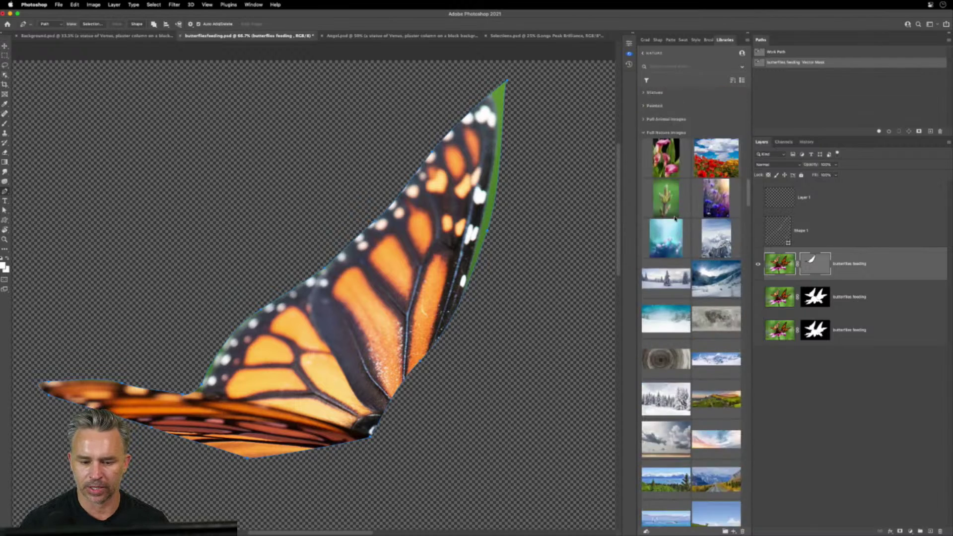
pyautogui.scroll(-5, 675, 219)
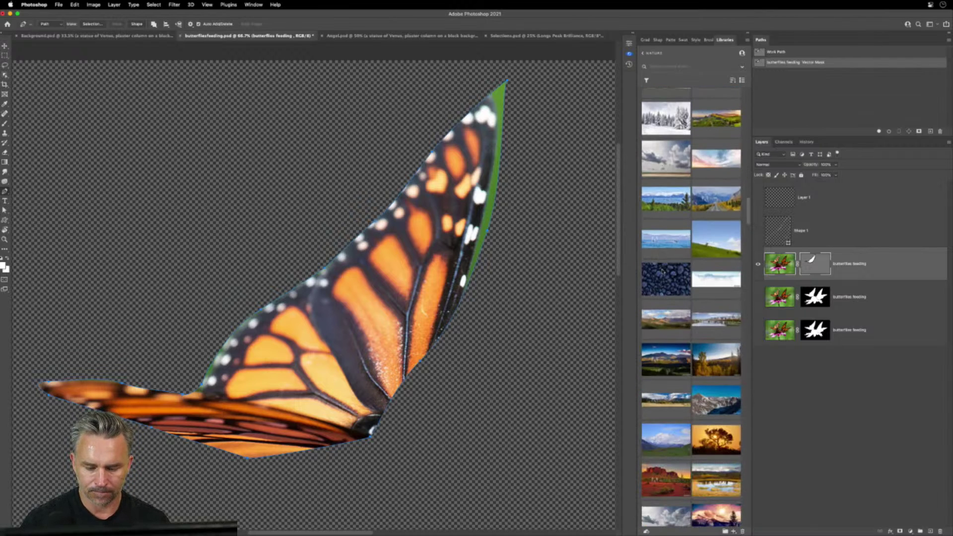
pyautogui.scroll(-3, 663, 272)
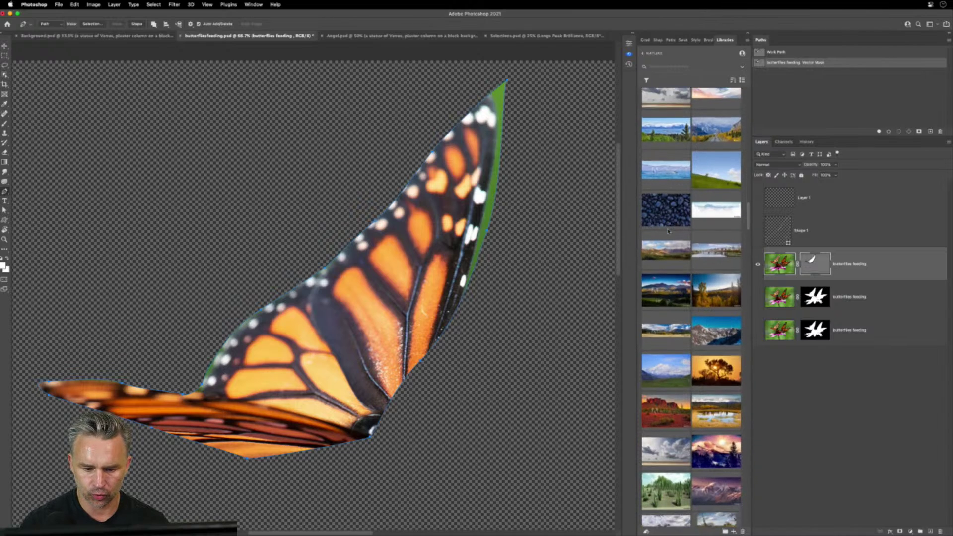
pyautogui.scroll(-4, 669, 231)
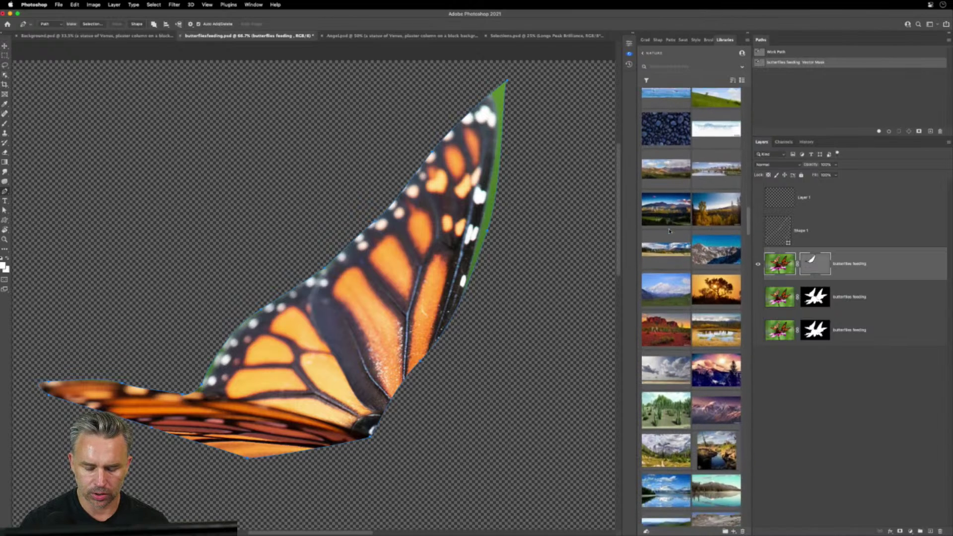
pyautogui.scroll(-3, 667, 233)
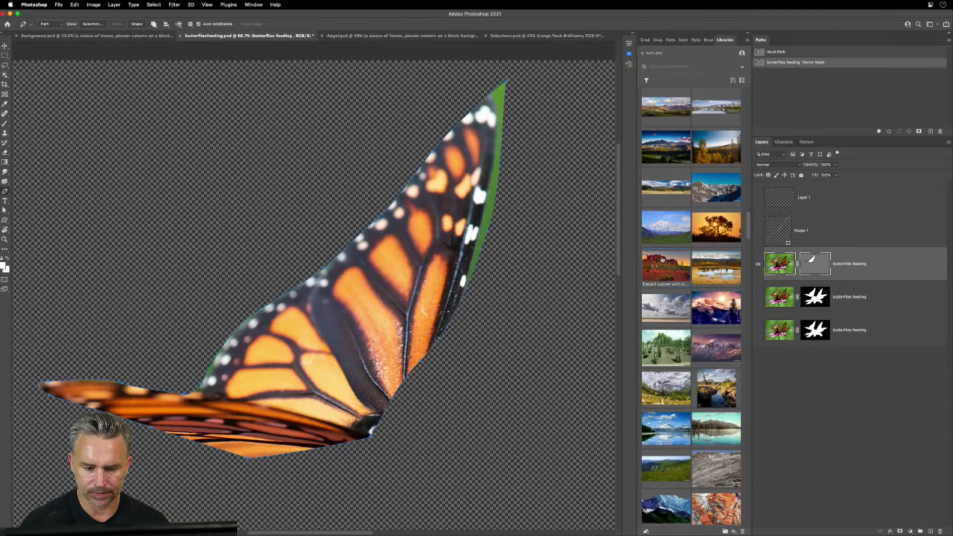
pyautogui.doubleClick(662, 260)
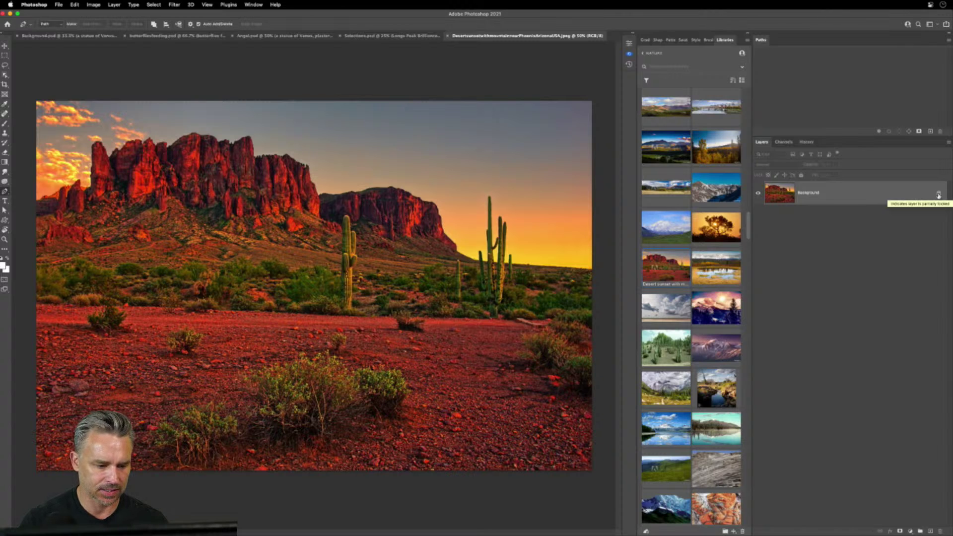
# Search the Nature library and all other libraries for an animal graphic, ending with the keyword snake
pyautogui.click(672, 61)
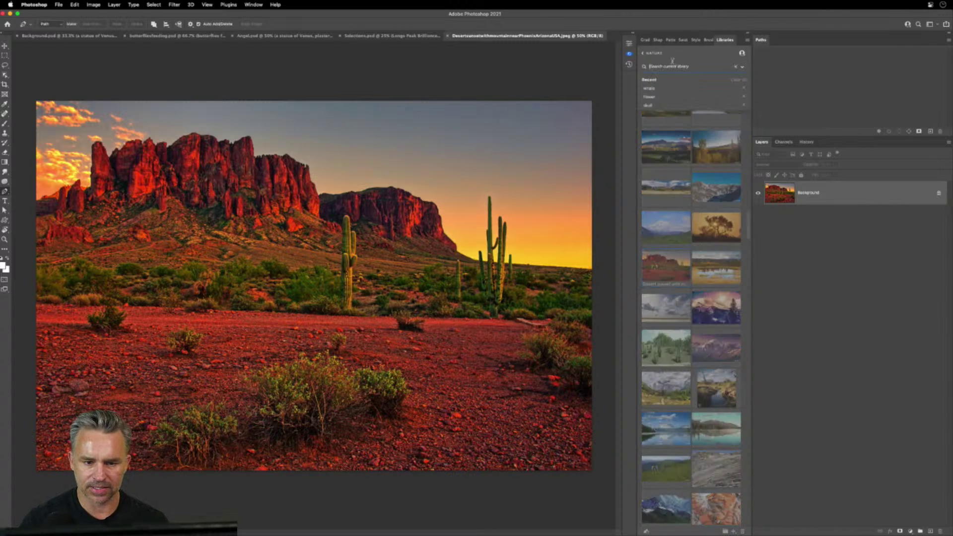
pyautogui.write('and')
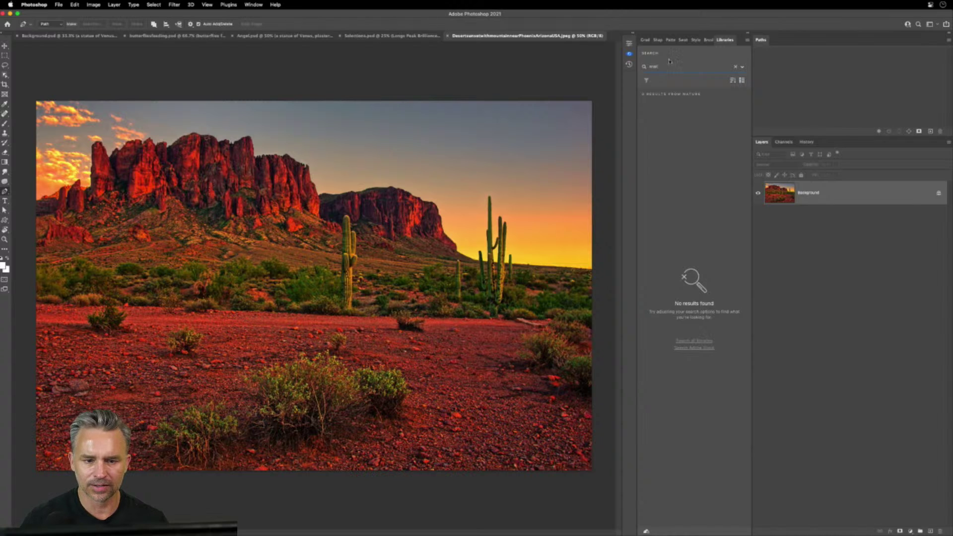
pyautogui.press('BackSpace')
pyautogui.press('BackSpace')
pyautogui.press('BackSpace')
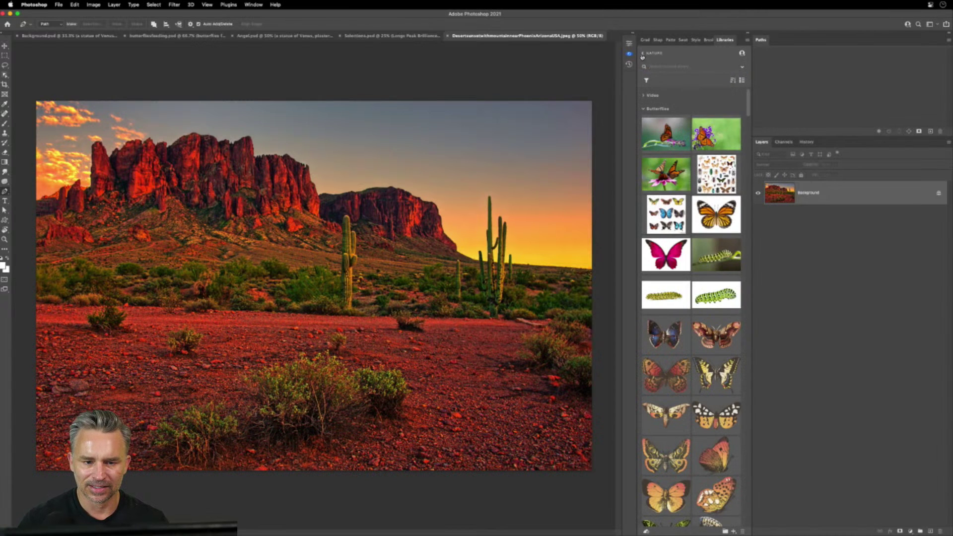
pyautogui.click(642, 55)
pyautogui.click(656, 56)
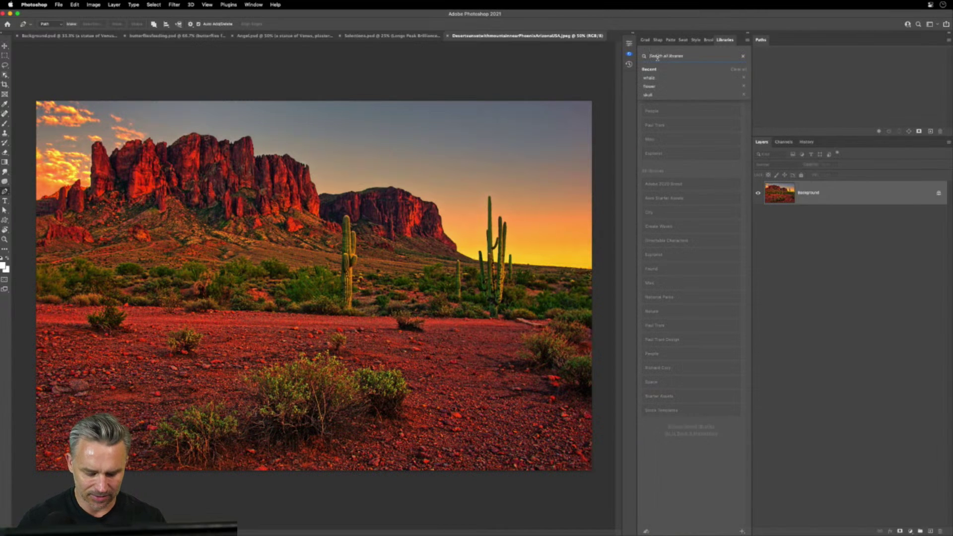
pyautogui.write('and')
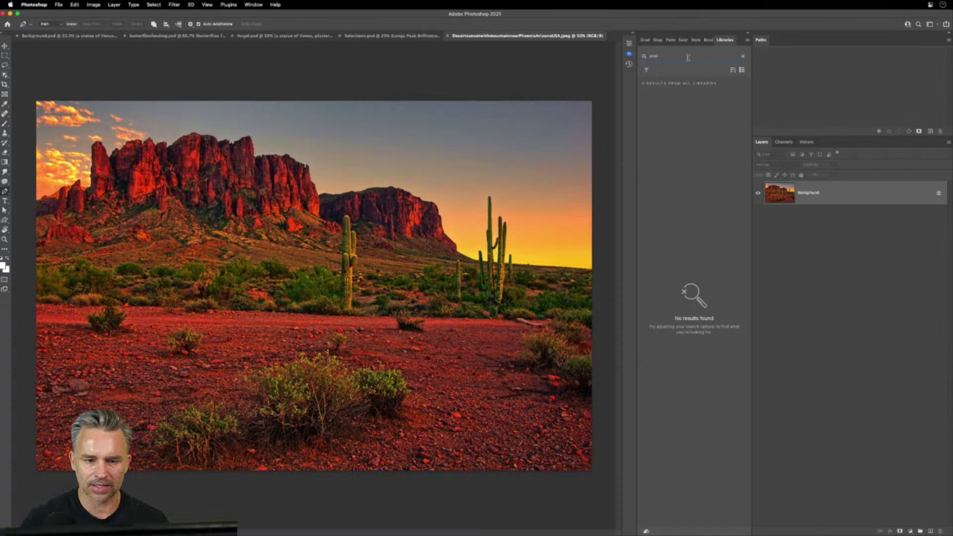
pyautogui.write('snake')
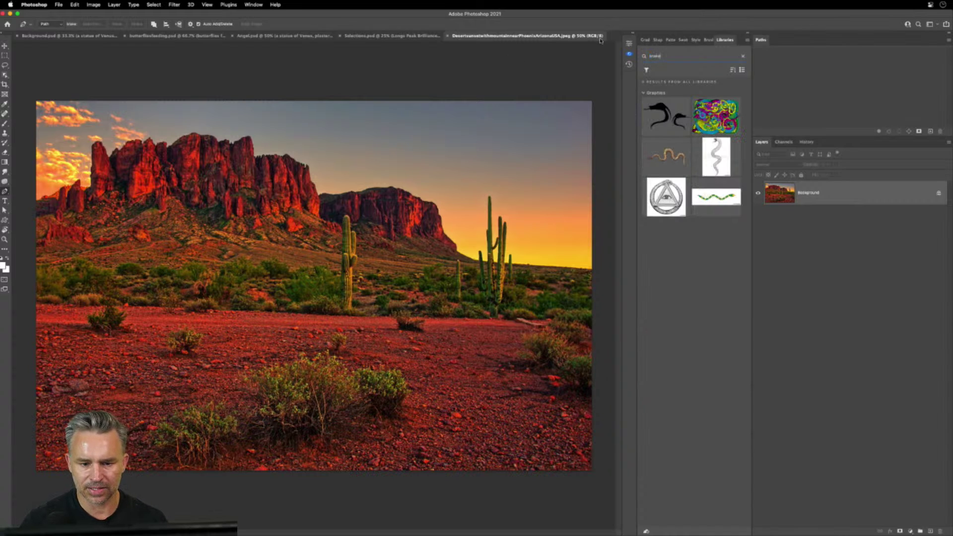
# Search Free Stock Search 2 Pro for snake photos and look through the results
pyautogui.click(634, 33)
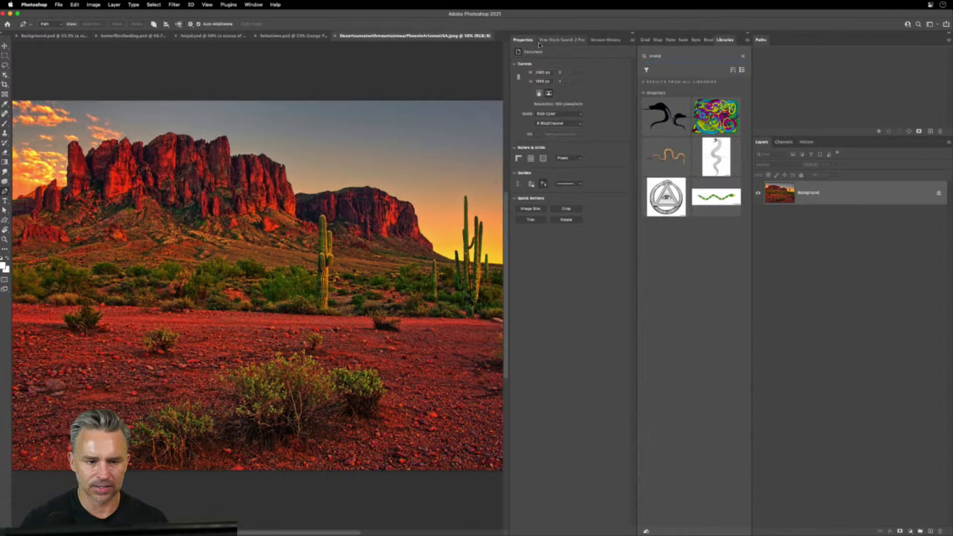
pyautogui.click(555, 40)
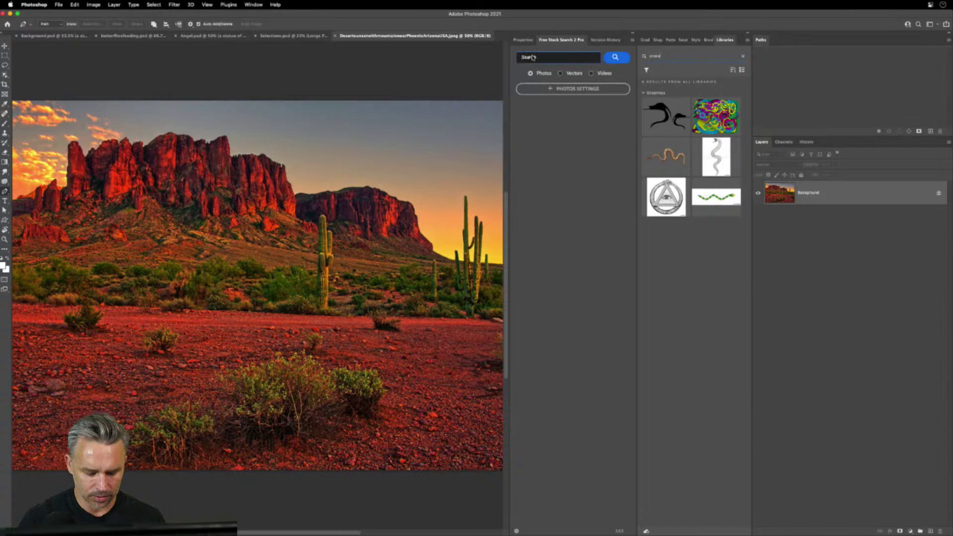
pyautogui.click(532, 57)
pyautogui.press('Return')
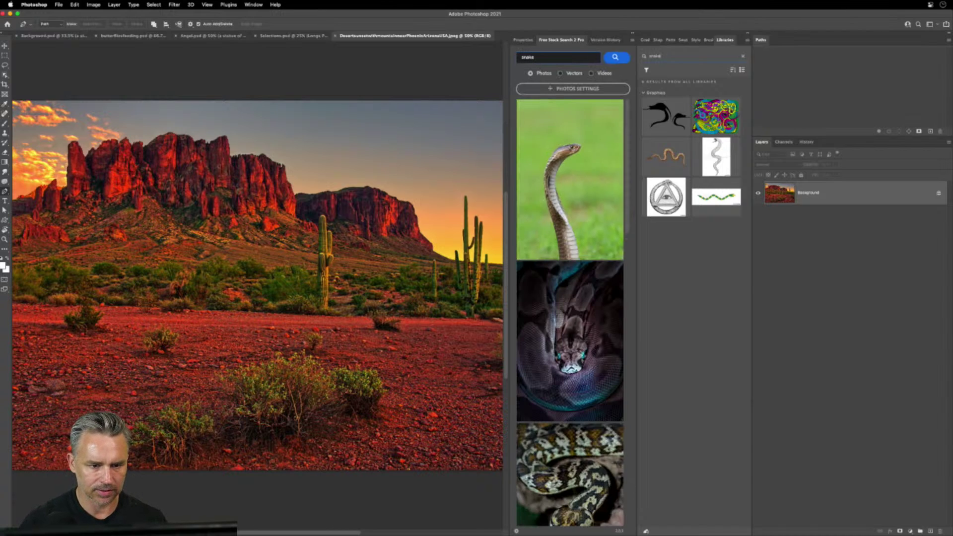
pyautogui.scroll(-10, 586, 268)
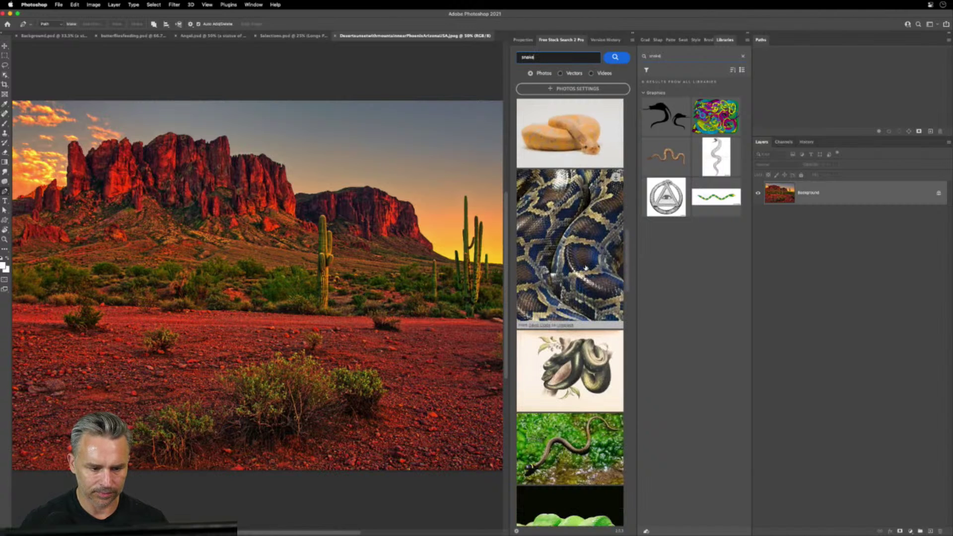
pyautogui.scroll(-5, 586, 268)
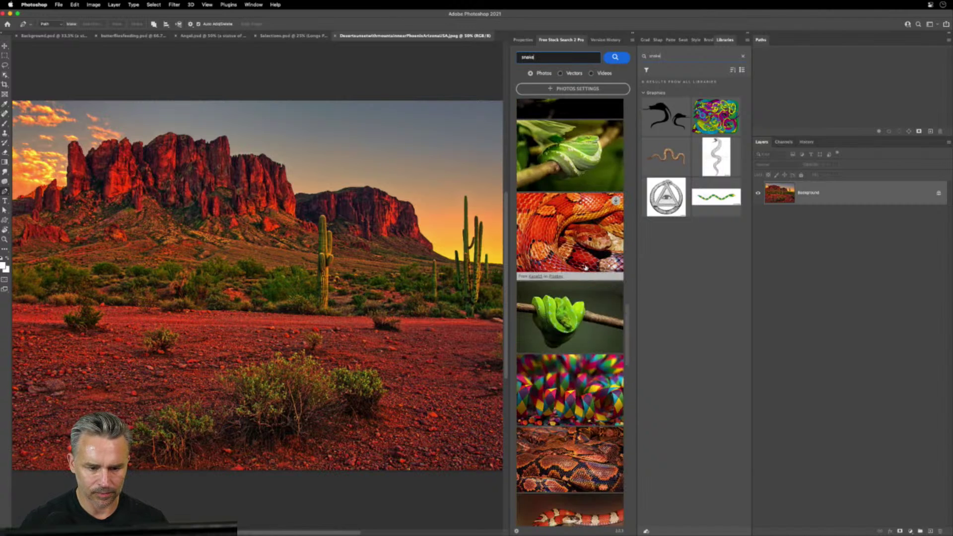
pyautogui.scroll(-5, 585, 268)
pyautogui.scroll(-15, 586, 269)
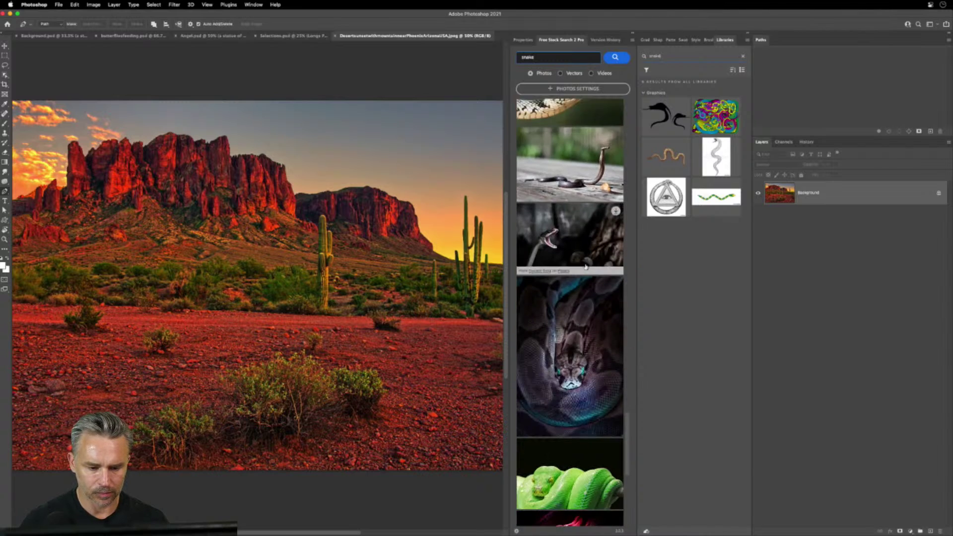
pyautogui.scroll(-2, 585, 268)
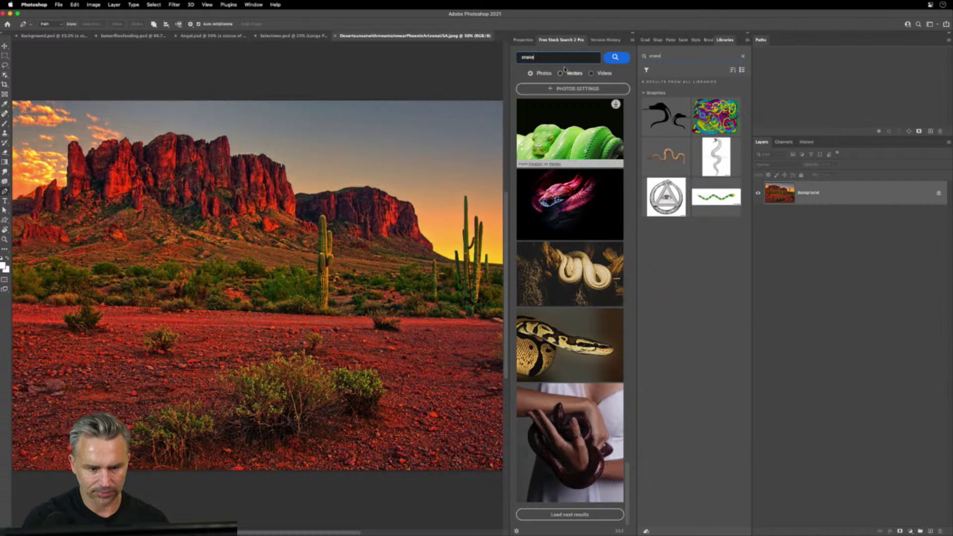
# Search the stock photos for car and open the rear-view photo of the black Porsche on a highway at a large size
pyautogui.doubleClick(527, 57)
pyautogui.write('car')
pyautogui.press('Return')
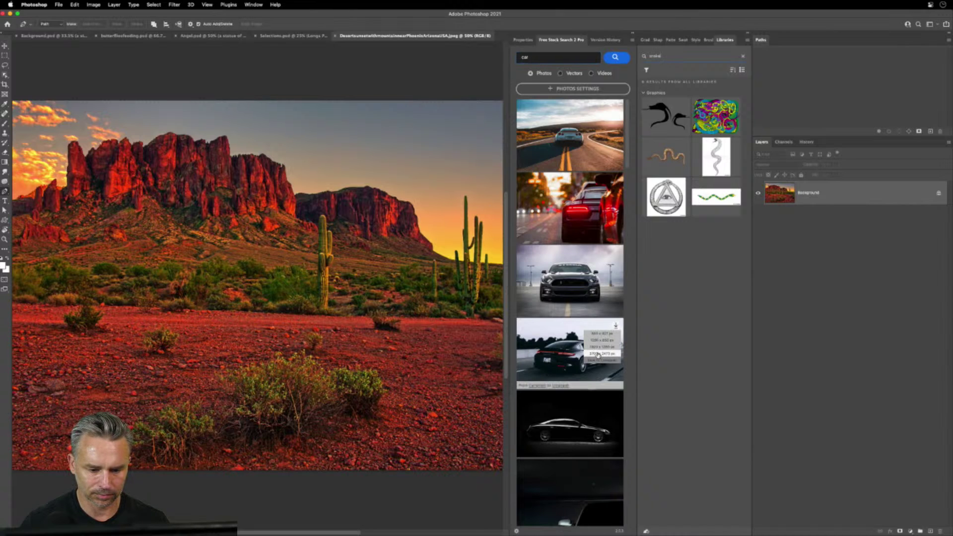
pyautogui.click(602, 353)
# Copy the whole Porsche photo, close its document without saving, and paste it into the desert sunset document
pyautogui.press('super+a')
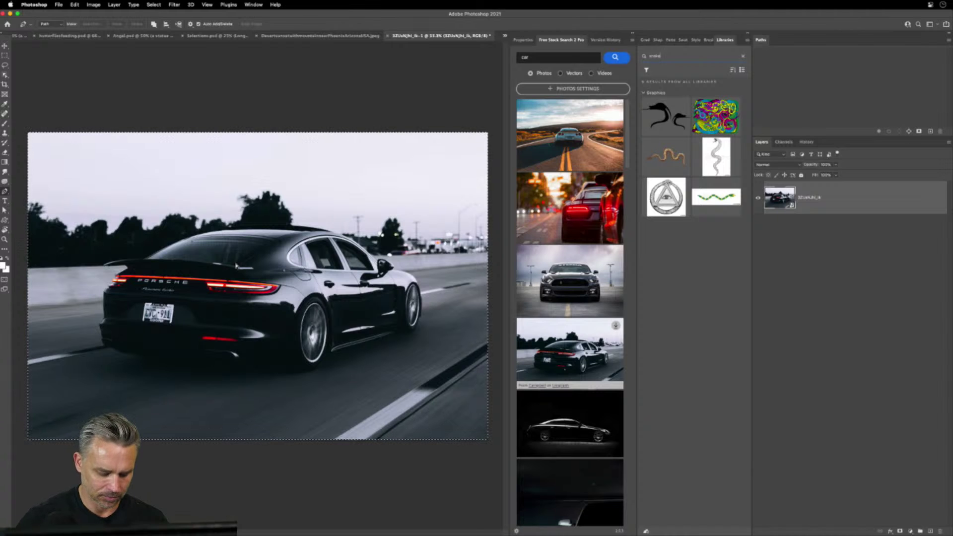
pyautogui.press('super+w')
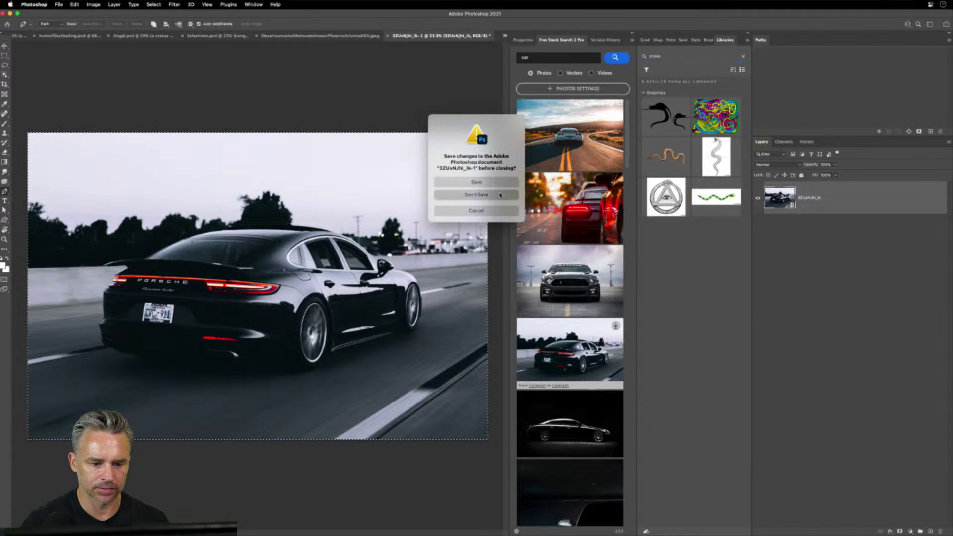
pyautogui.click(507, 195)
pyautogui.press('super+v')
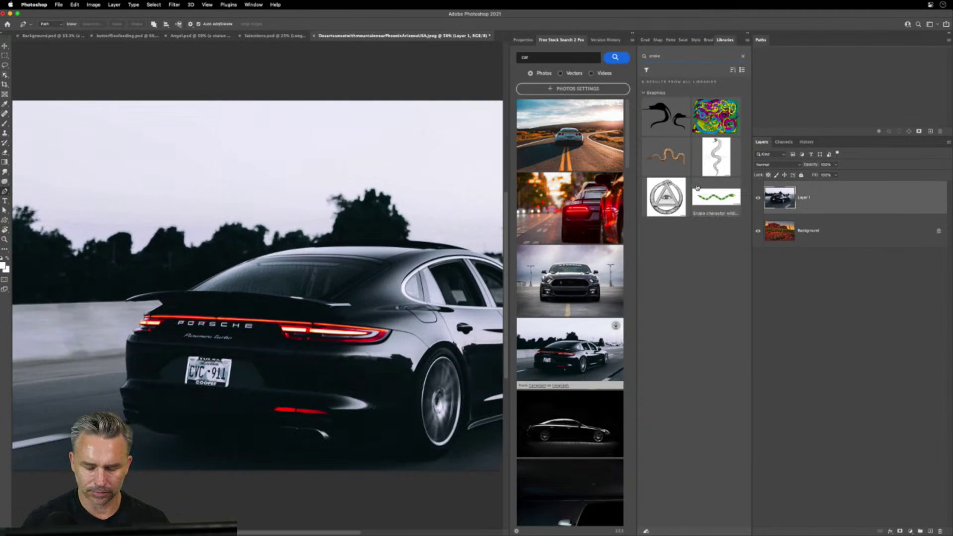
# Scale the pasted car photo down and position it over the lower part of the desert scene
pyautogui.press('super+t')
pyautogui.moveTo(14, 100); pyautogui.dragTo(75, 139)
pyautogui.moveTo(207, 268); pyautogui.dragTo(203, 301)
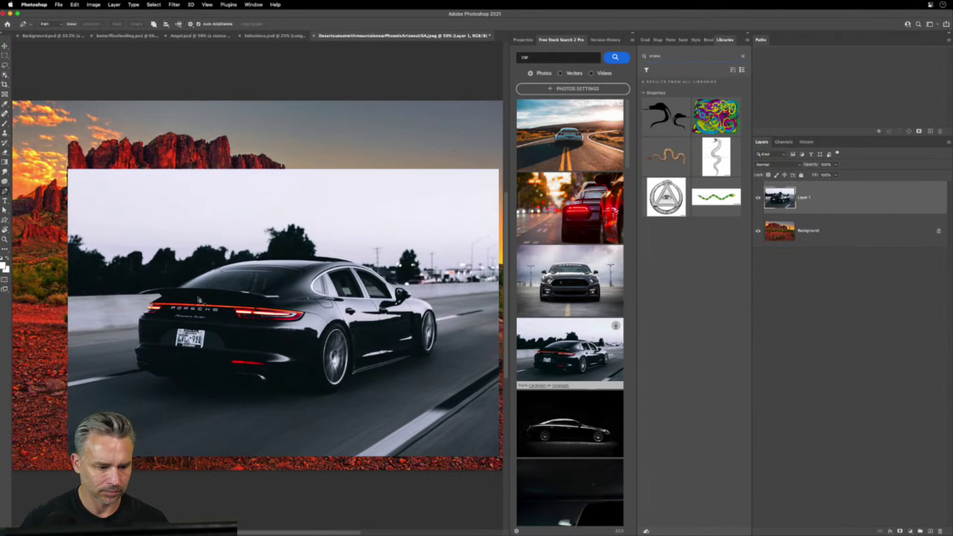
pyautogui.press('Return')
# Mask the car out of its photo with the Remove Background quick action
pyautogui.press('p')
pyautogui.press('super+equal')
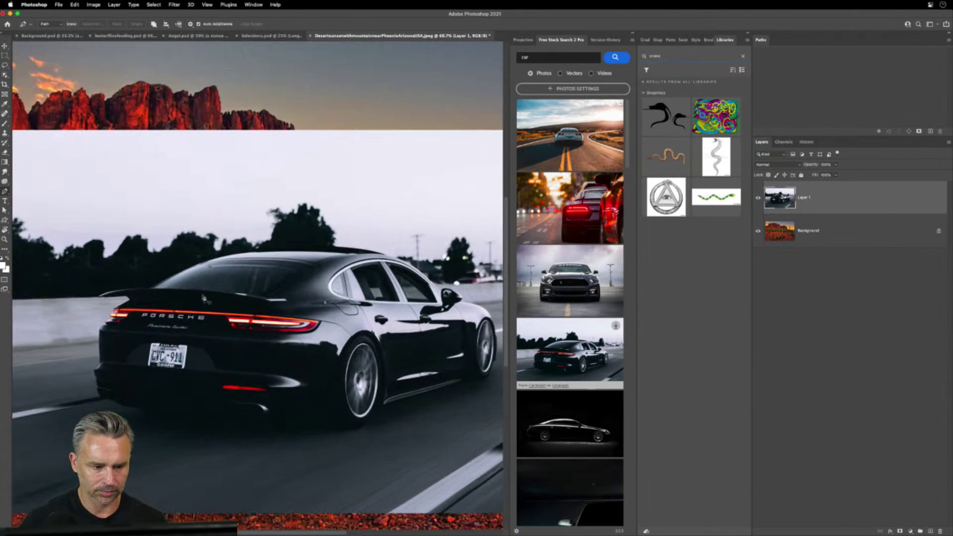
pyautogui.click(634, 35)
pyautogui.scroll(-2, 331, 263)
pyautogui.hscroll(-2, 331, 263)
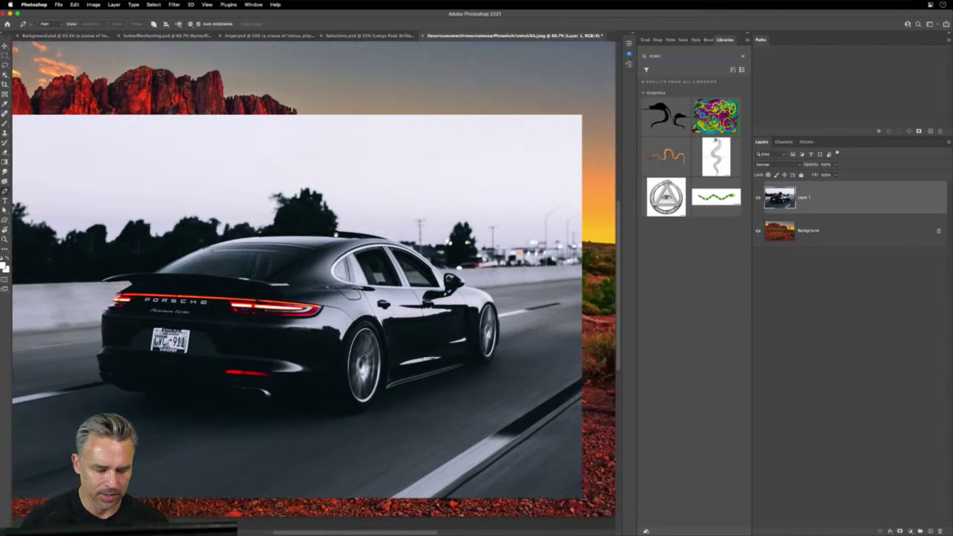
pyautogui.scroll(1, 349, 236)
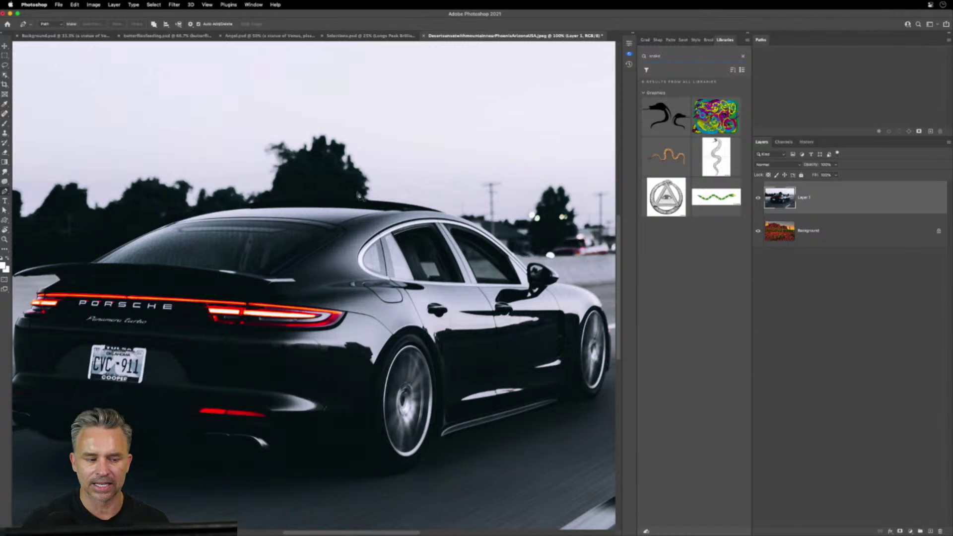
pyautogui.click(628, 43)
pyautogui.click(523, 39)
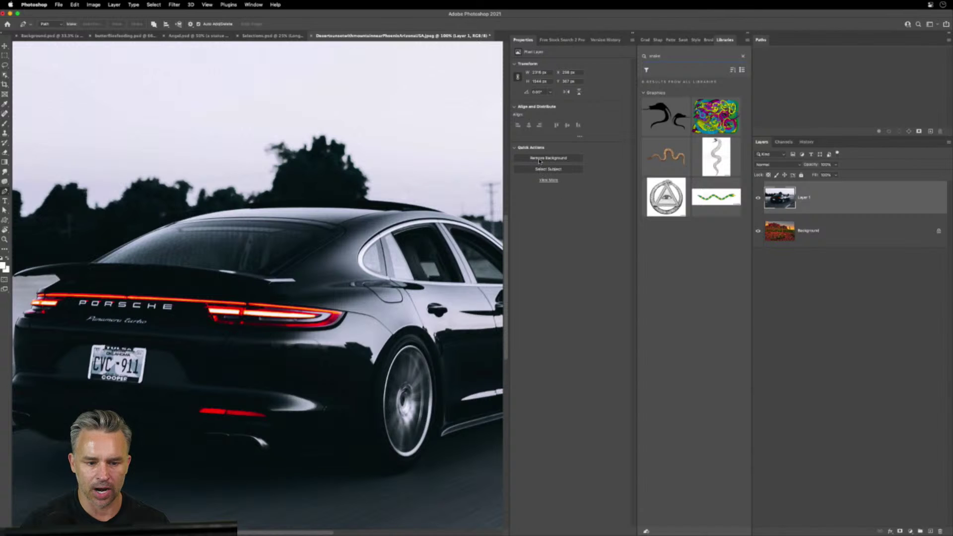
pyautogui.click(540, 160)
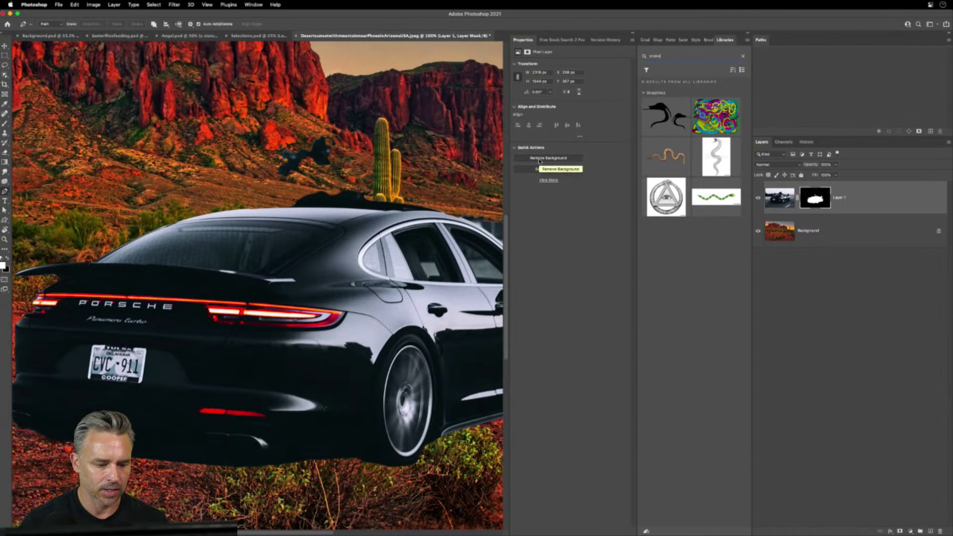
# Collapse the Properties panel group and start a Pen tool path at the rear edge of the car's roof
pyautogui.moveTo(363, 206); pyautogui.dragTo(253, 198)
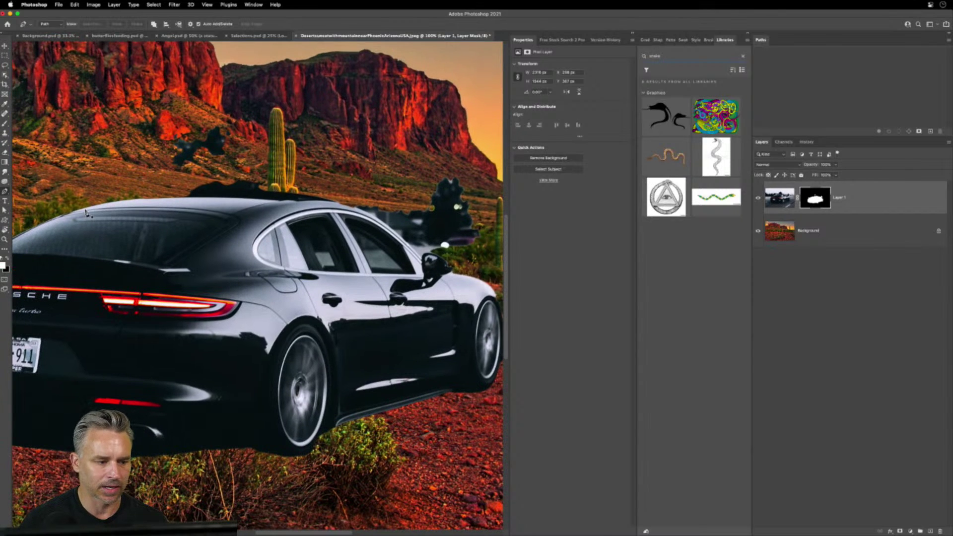
pyautogui.press('super+plus')
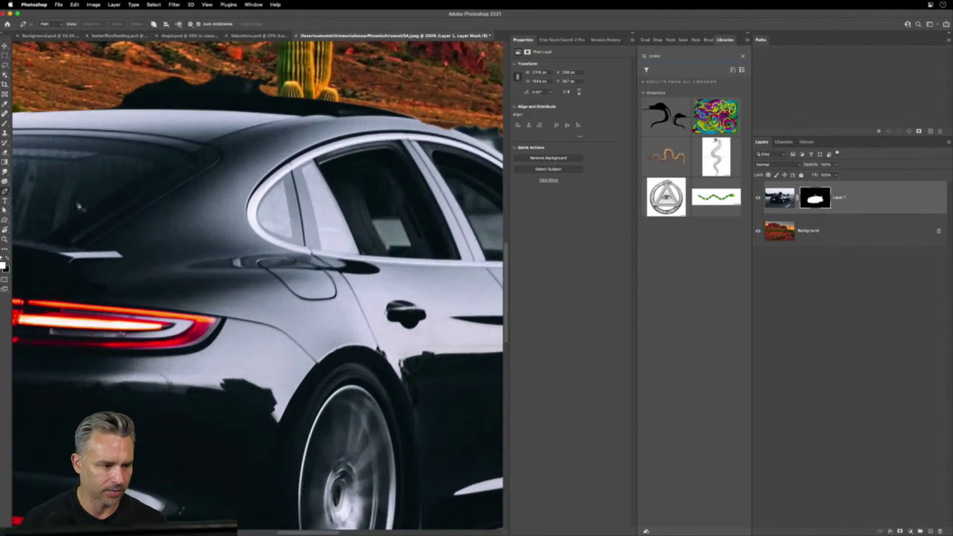
pyautogui.moveTo(79, 207); pyautogui.dragTo(264, 257)
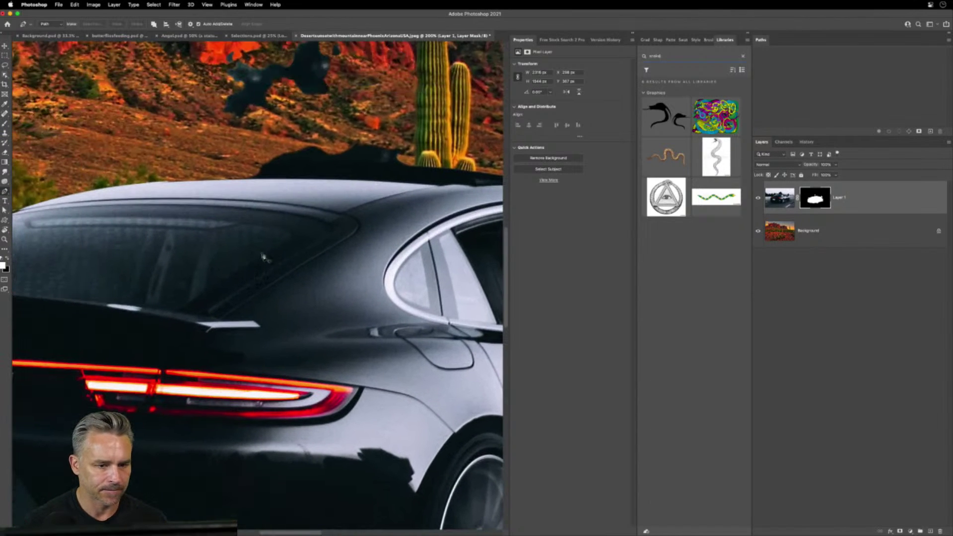
pyautogui.click(633, 35)
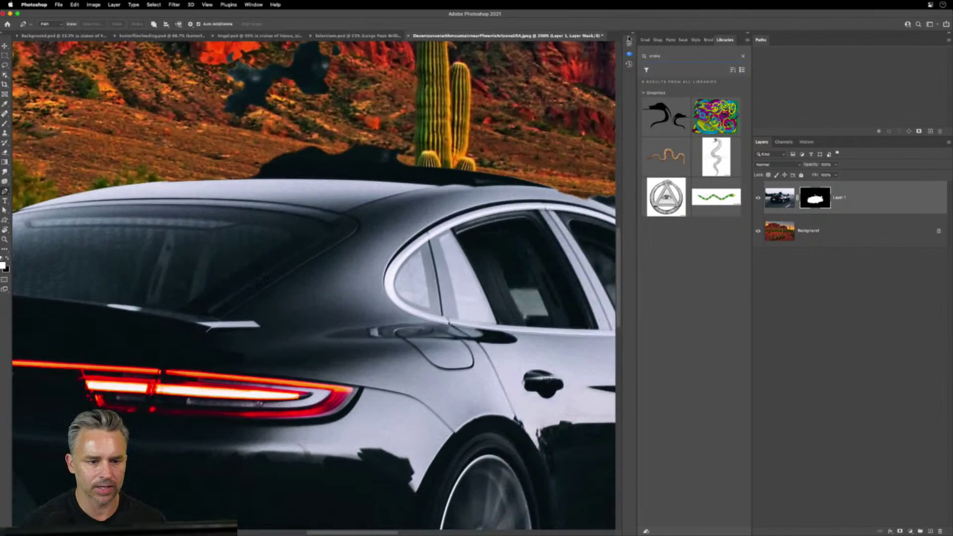
pyautogui.click(91, 192)
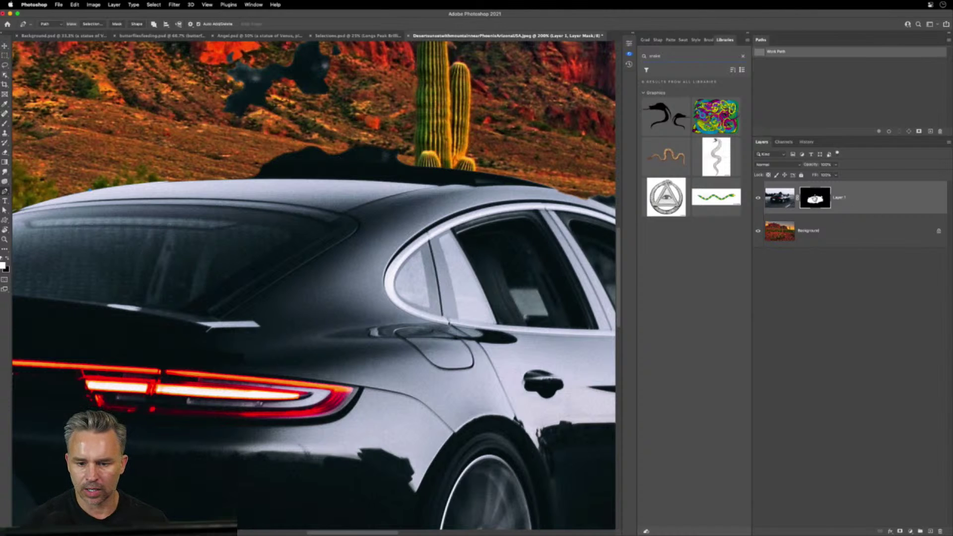
# Collapse the Libraries panel group and disable the car layer's mask so the full photo shows for tracing
pyautogui.rightClick(817, 200)
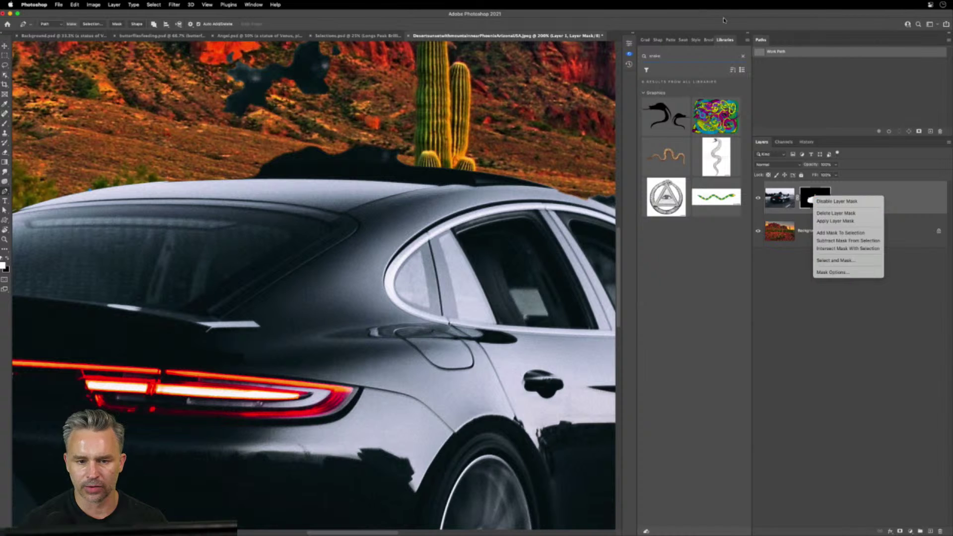
pyautogui.click(745, 33)
pyautogui.hscroll(5, 478, 134)
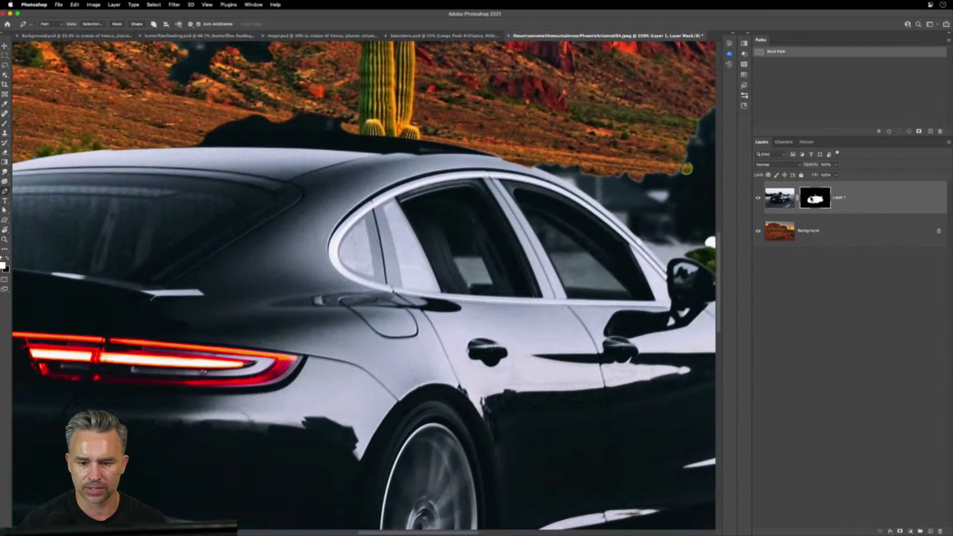
pyautogui.rightClick(816, 198)
pyautogui.click(839, 198)
pyautogui.hscroll(-3, 159, 178)
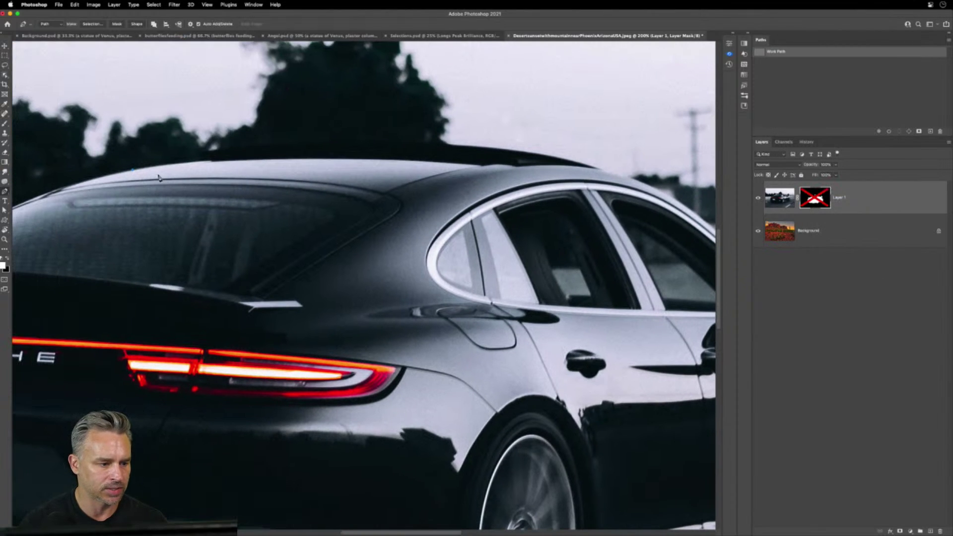
# Trace the path along the car's roofline, down the windshield pillar, around the side mirror and onto the hood
pyautogui.moveTo(330, 147); pyautogui.dragTo(386, 147)
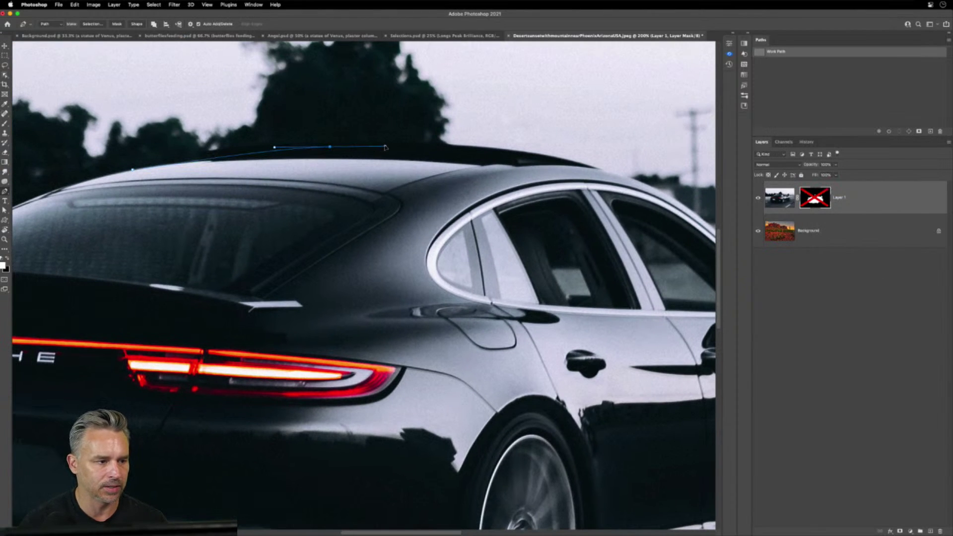
pyautogui.moveTo(558, 159); pyautogui.dragTo(401, 166)
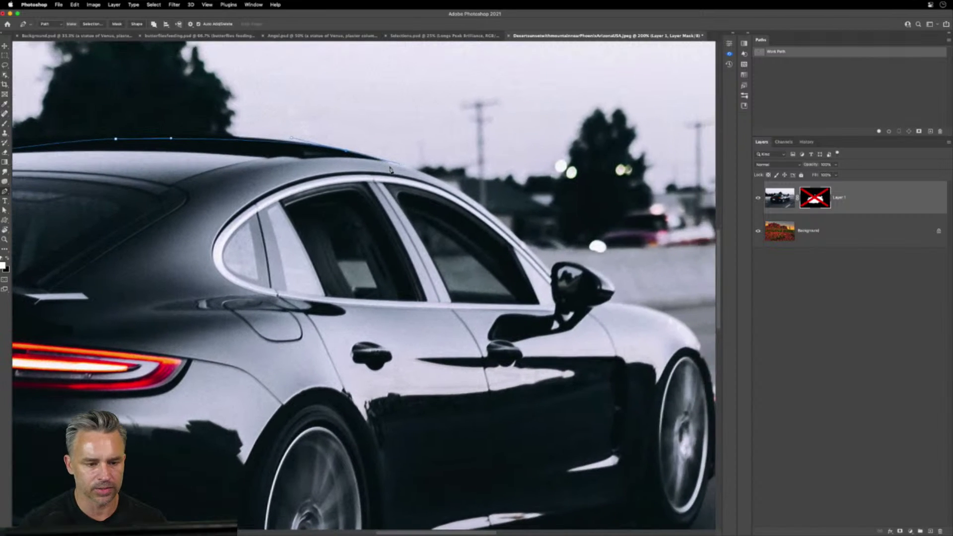
pyautogui.moveTo(469, 200); pyautogui.dragTo(492, 215)
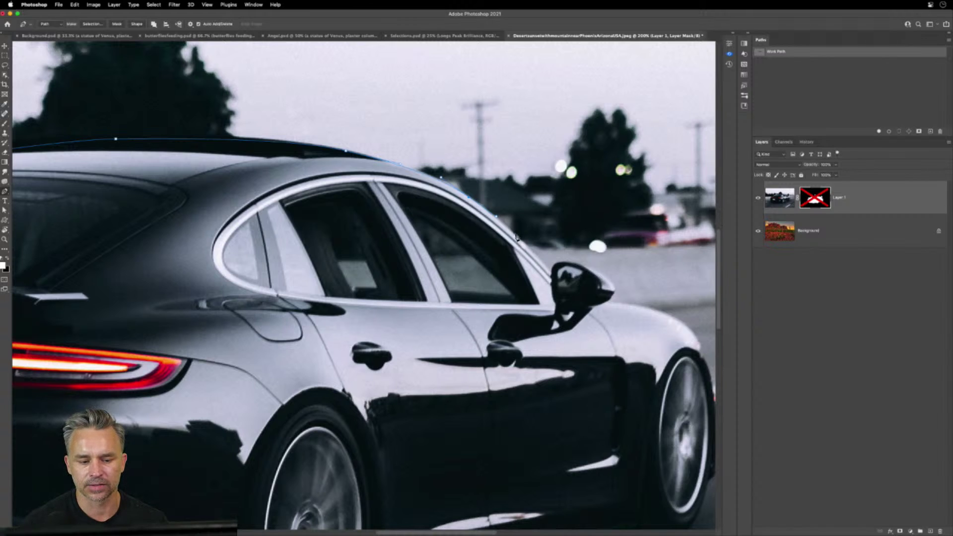
pyautogui.moveTo(518, 239); pyautogui.dragTo(537, 254)
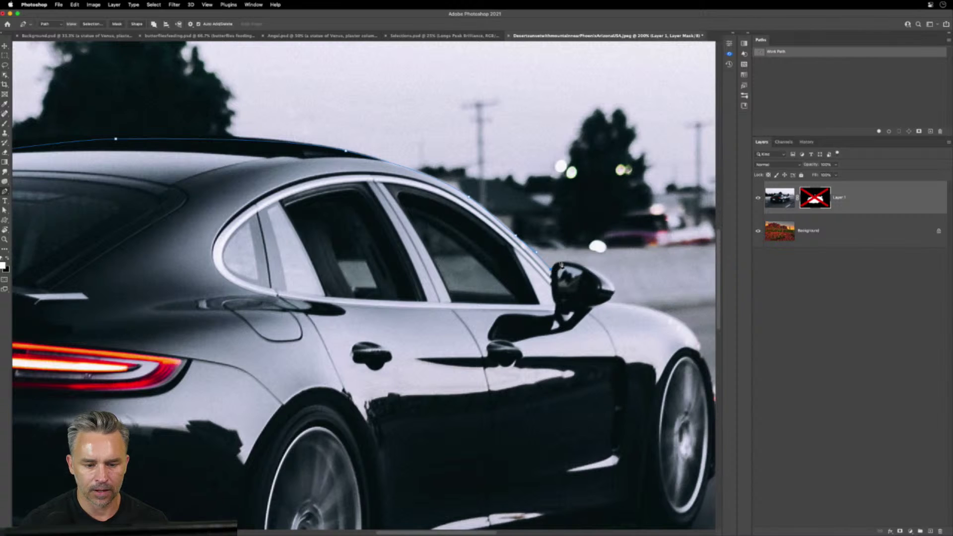
pyautogui.click(565, 262)
pyautogui.click(598, 272)
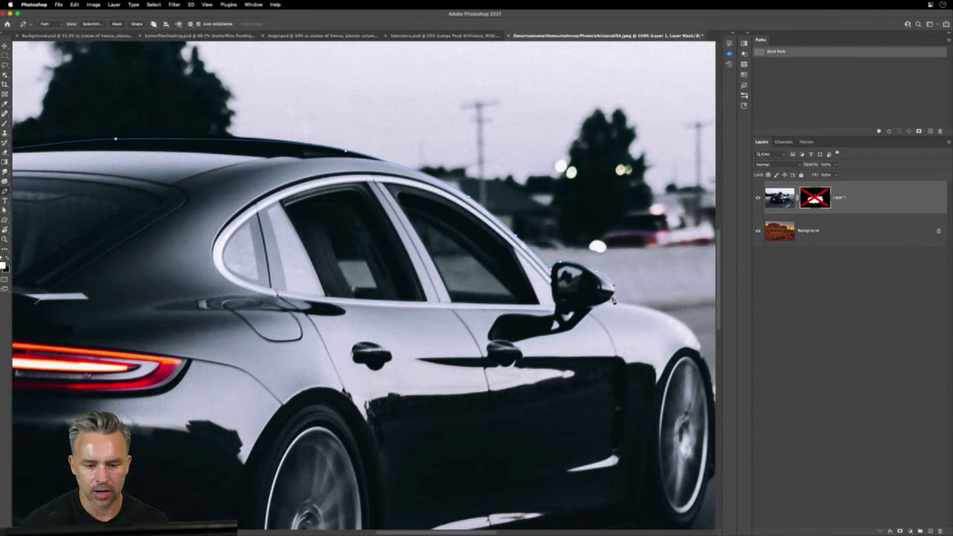
pyautogui.click(655, 307)
# Route the path through the sky and trees above the car and close it at its starting point on the roof
pyautogui.click(682, 83)
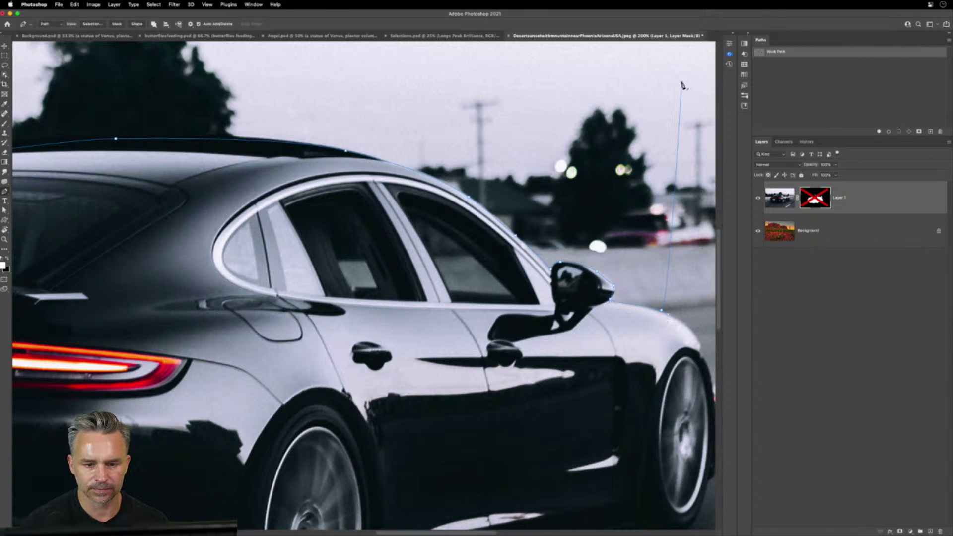
pyautogui.moveTo(511, 78); pyautogui.dragTo(536, 187)
pyautogui.click(204, 128)
pyautogui.hscroll(-6, 148, 134)
pyautogui.scroll(-2, 149, 134)
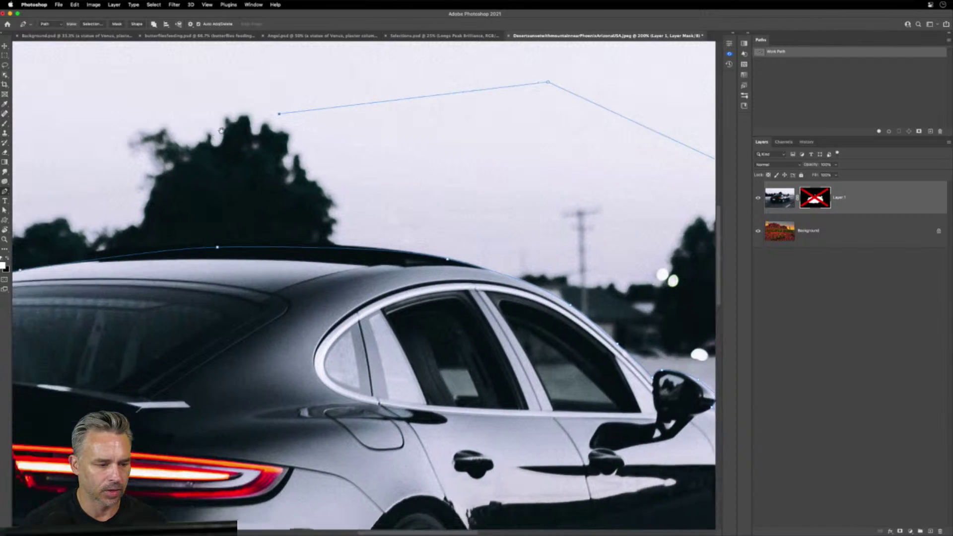
pyautogui.click(124, 103)
pyautogui.click(68, 187)
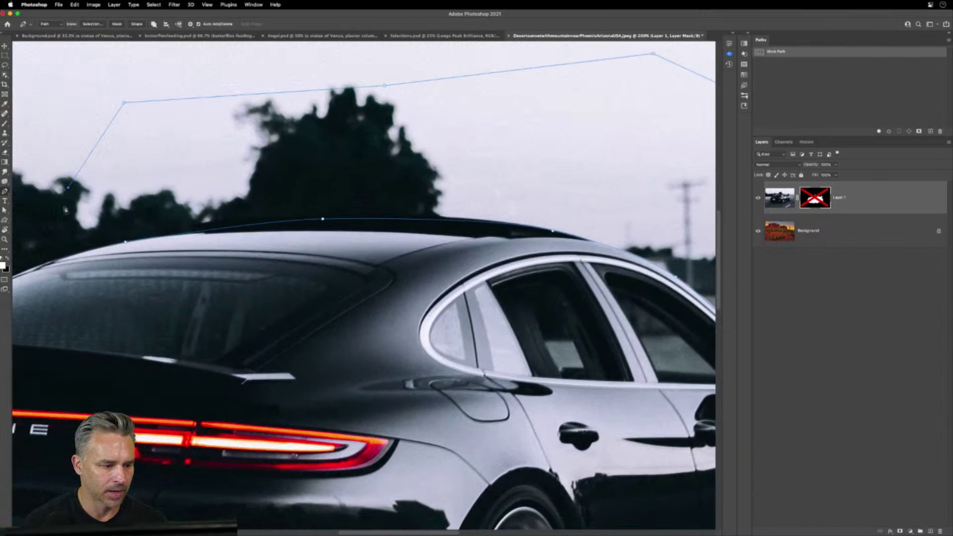
pyautogui.click(71, 226)
pyautogui.click(125, 243)
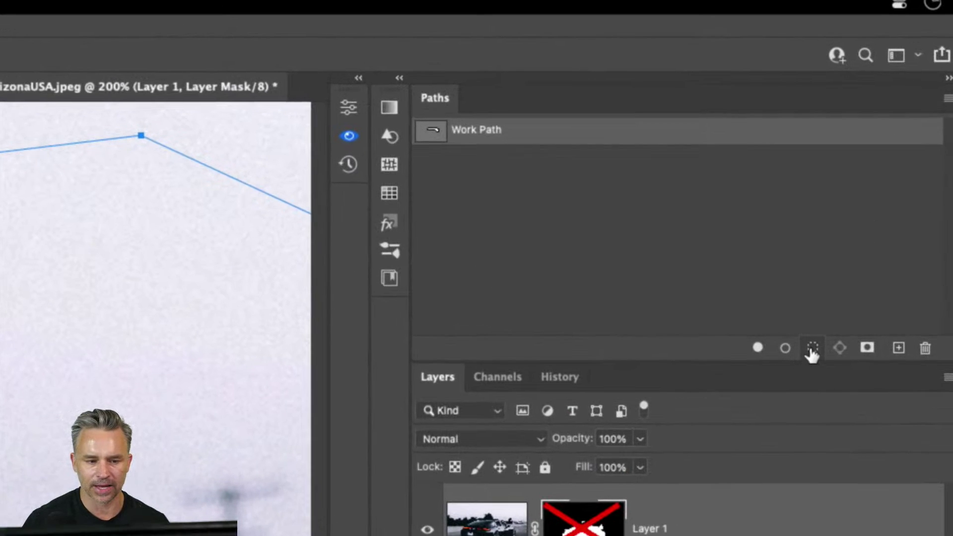
# Load the closed work path as a selection and re-enable the car layer's mask
pyautogui.click(812, 347)
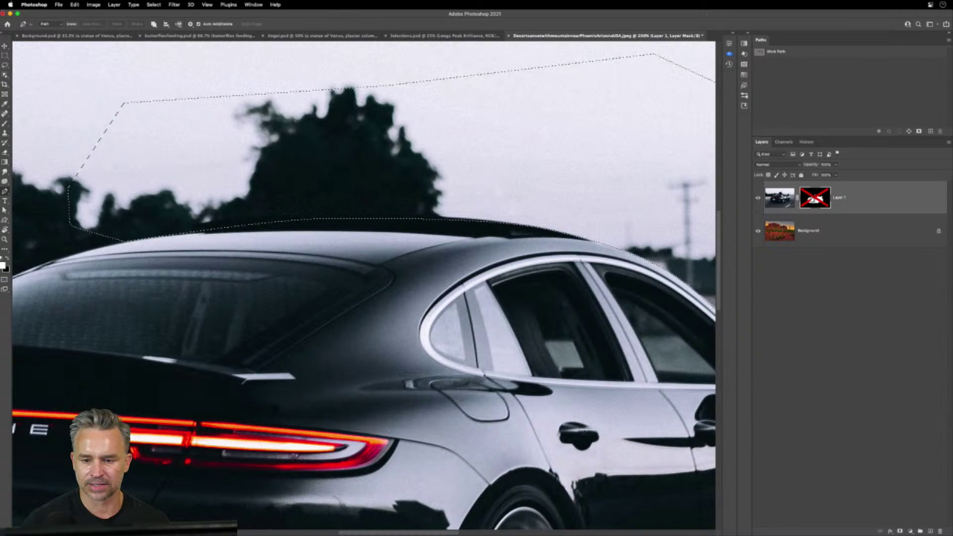
pyautogui.keyDown('shift'); pyautogui.click(813, 200); pyautogui.keyUp('shift')
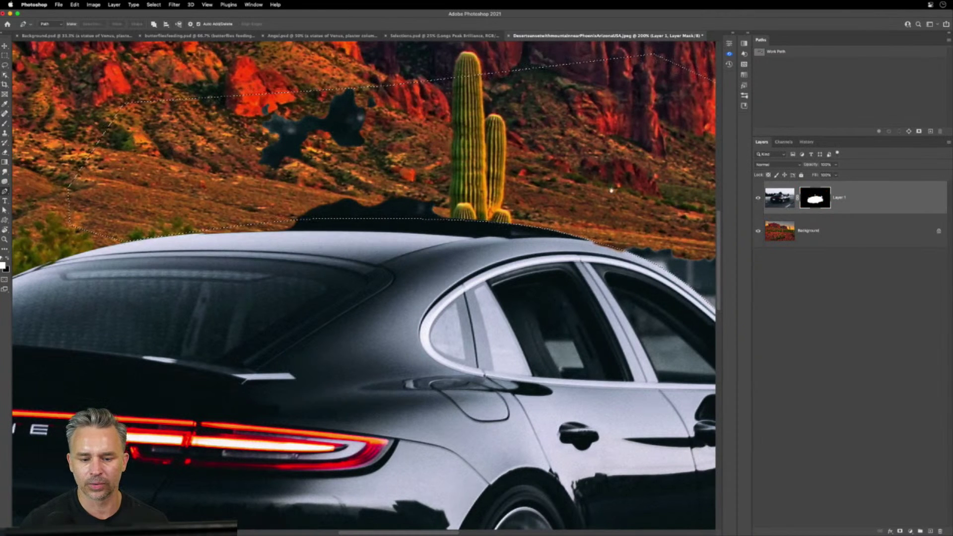
pyautogui.hscroll(5, 363, 283)
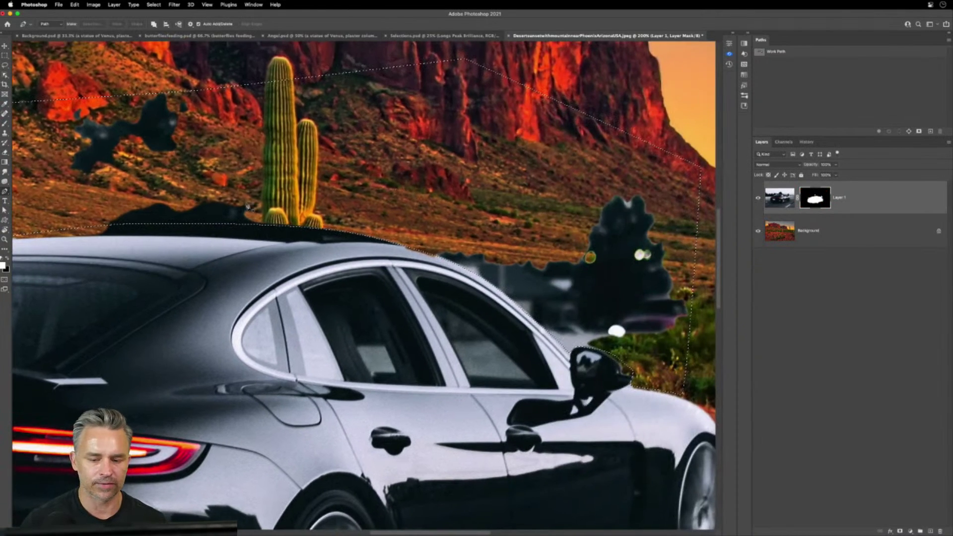
# Make black the foreground color and fill the selected area of the layer mask with it to hide the leftover background
pyautogui.click(8, 258)
pyautogui.hotkey('shift', 'BackSpace')
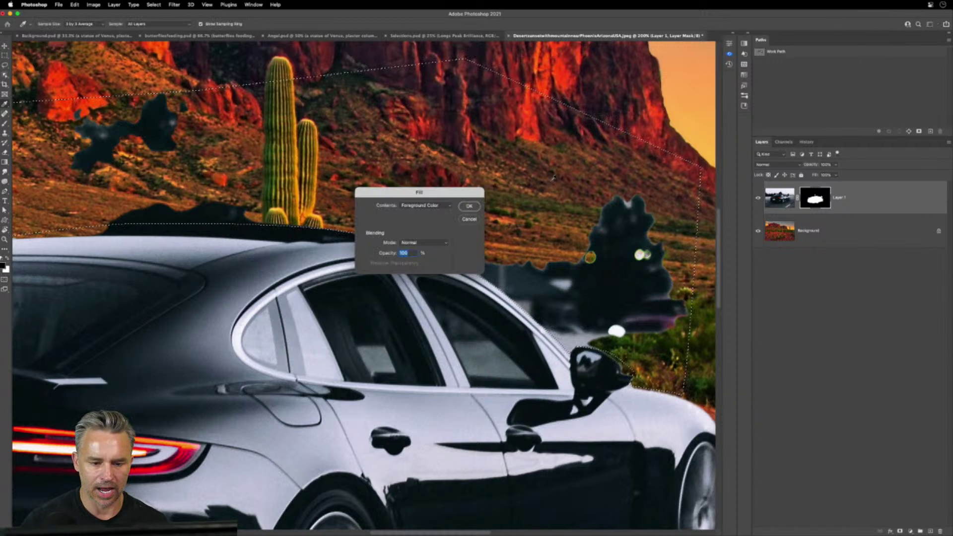
pyautogui.click(424, 205)
pyautogui.click(422, 206)
pyautogui.click(467, 209)
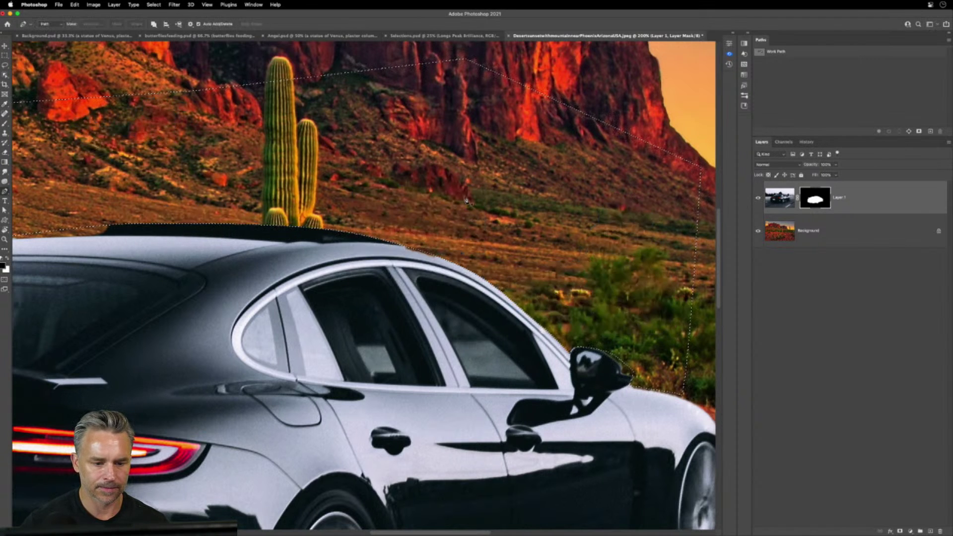
# Switch to the Brush tool and choose the Hard Round brush for retouching the roof edge on the mask
pyautogui.press('p')
pyautogui.hscroll(-5, 468, 193)
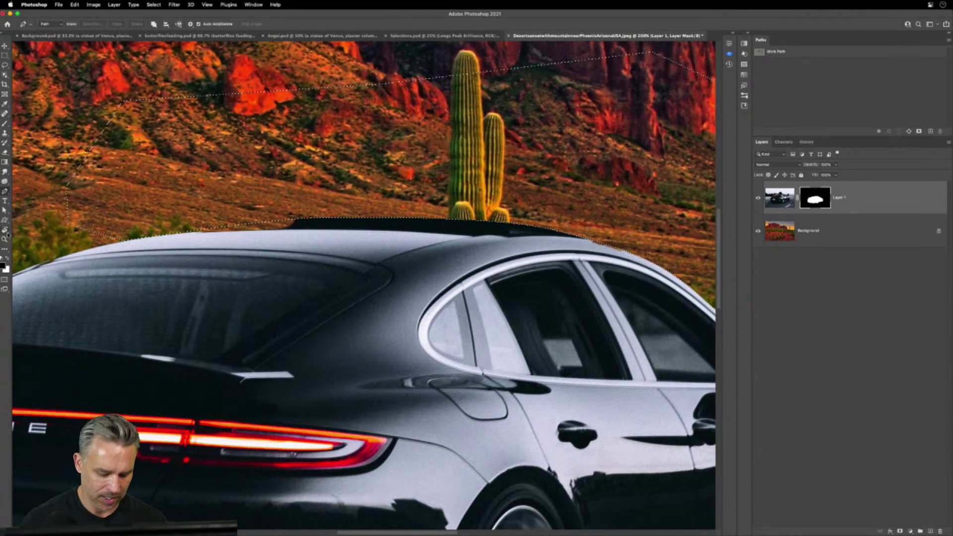
pyautogui.press('b')
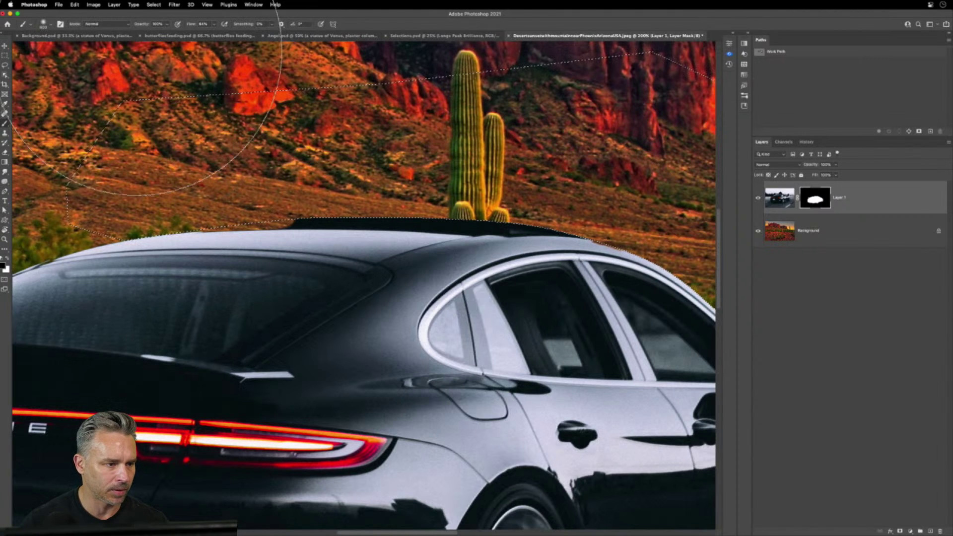
pyautogui.rightClick(75, 56)
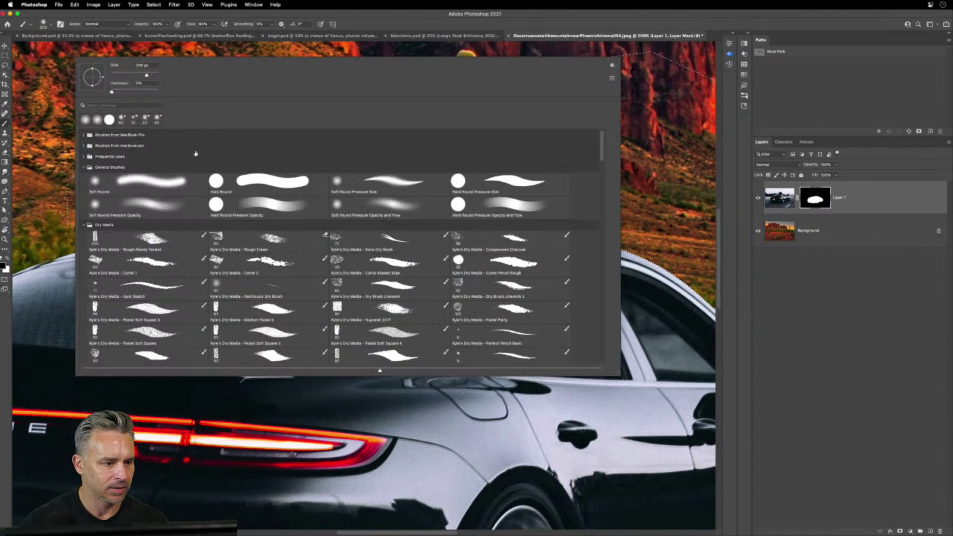
pyautogui.doubleClick(237, 180)
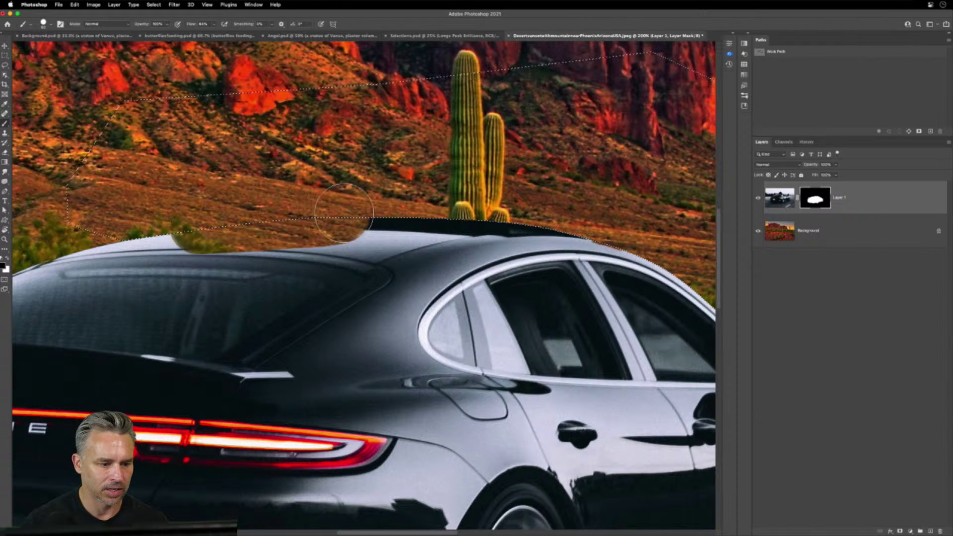
# Undo the black stroke over the roof, paint its dark upper edge back into the mask with white, and deselect
pyautogui.press('super+z')
pyautogui.press('x')
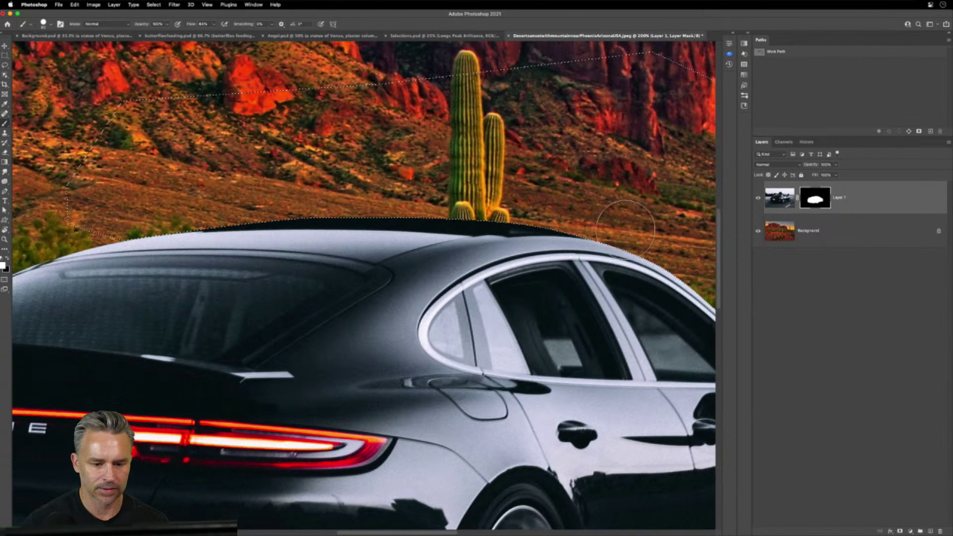
pyautogui.press('super+d')
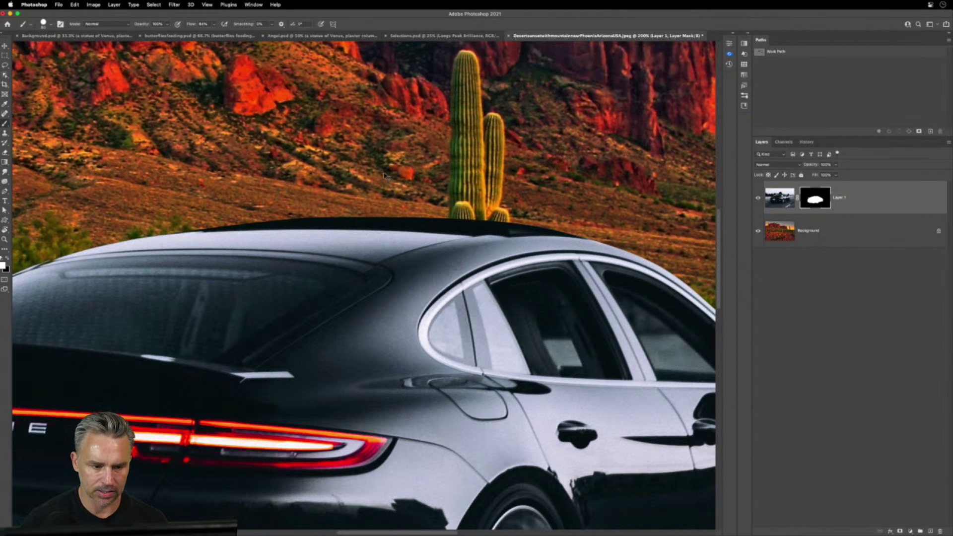
# Reduce the brush size and touch up the mask in white around the side mirror and the front wheel
pyautogui.press('super+0')
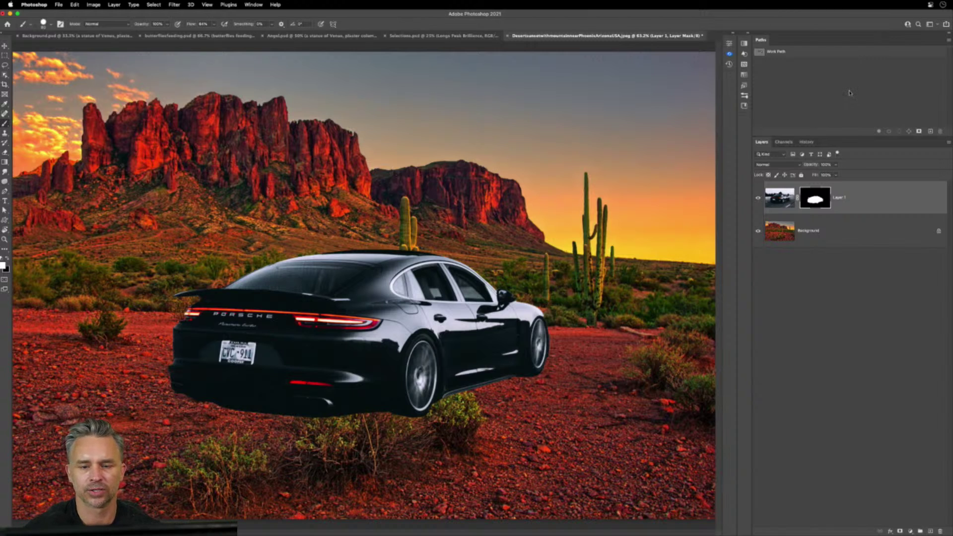
pyautogui.press('super+equal')
pyautogui.press('super+equal')
pyautogui.press('super+equal')
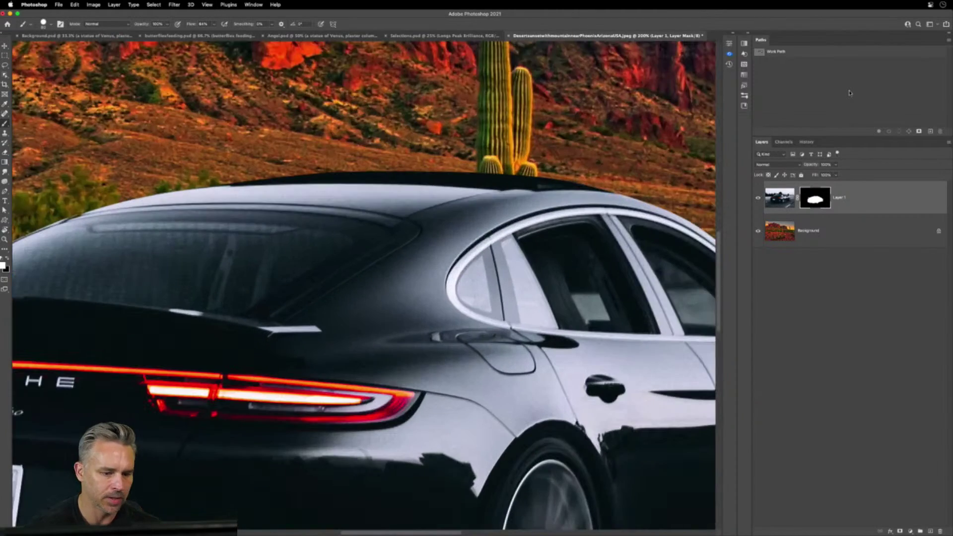
pyautogui.moveTo(541, 142); pyautogui.dragTo(308, 128)
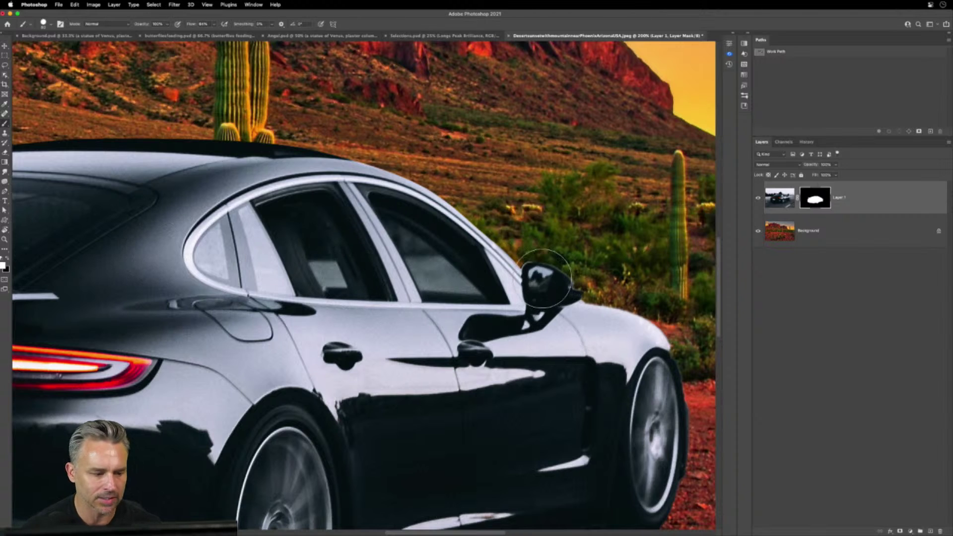
pyautogui.press('[')
pyautogui.press('[')
pyautogui.press('[')
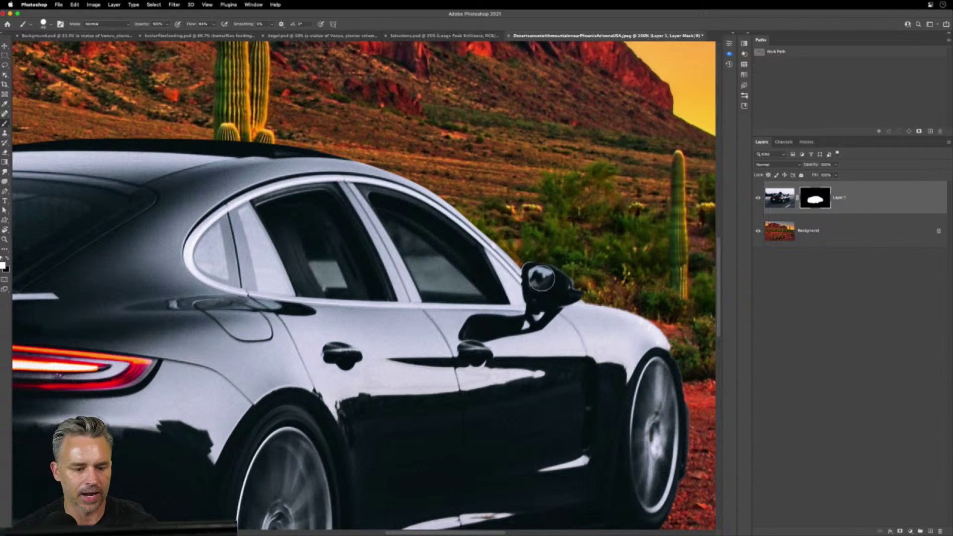
pyautogui.press('[')
pyautogui.press('[')
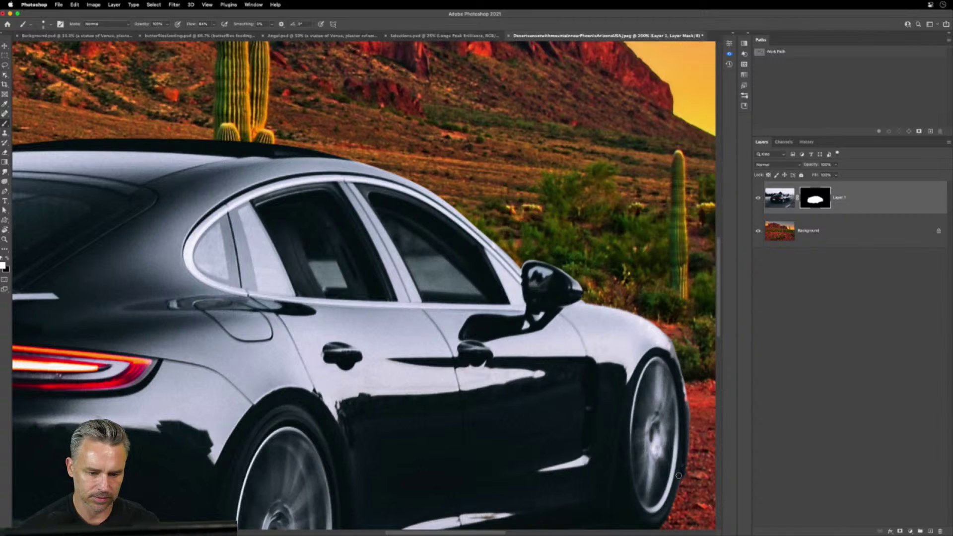
# Paint the rear wheel's lower tire edge back into the car's layer mask with white
pyautogui.press('super+minus')
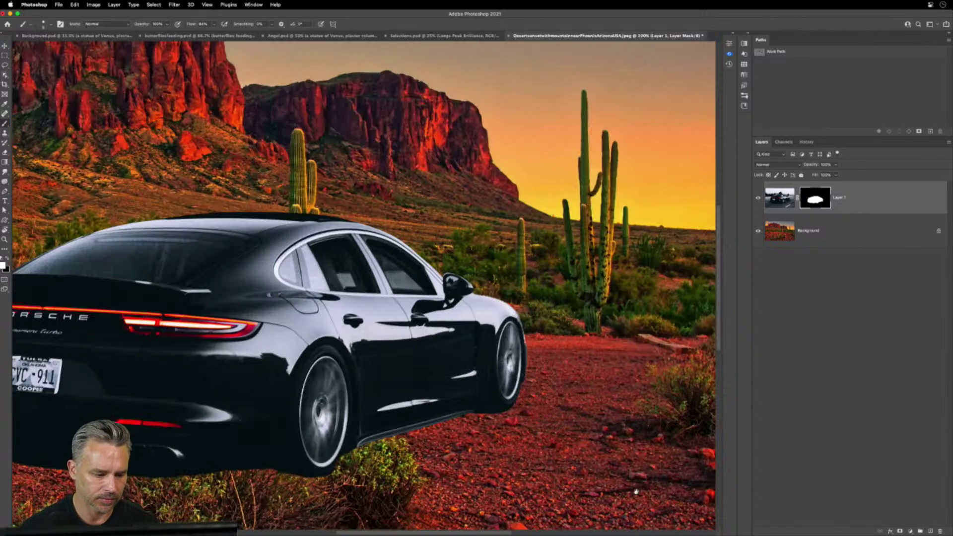
pyautogui.hscroll(-5, 636, 492)
pyautogui.scroll(-3, 636, 492)
pyautogui.press('super+plus')
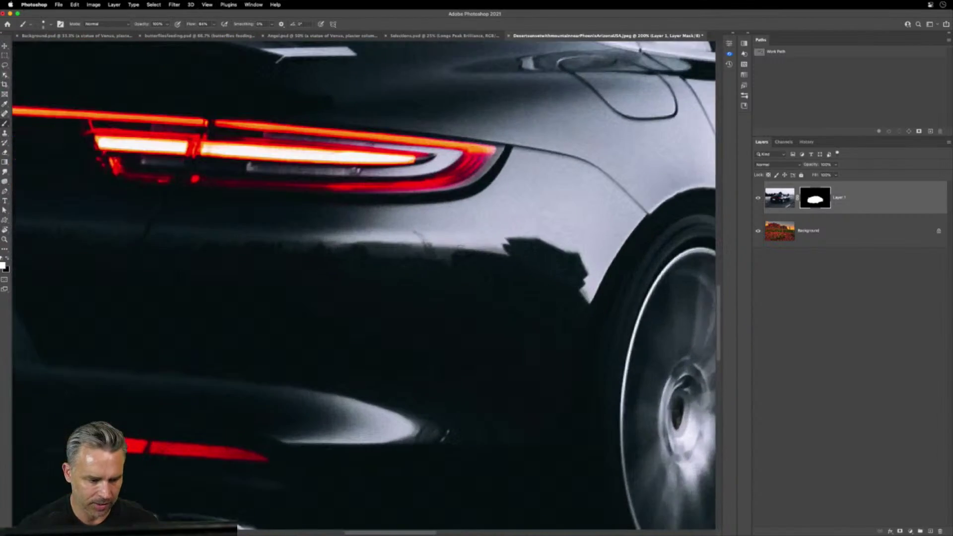
pyautogui.press('super+plus')
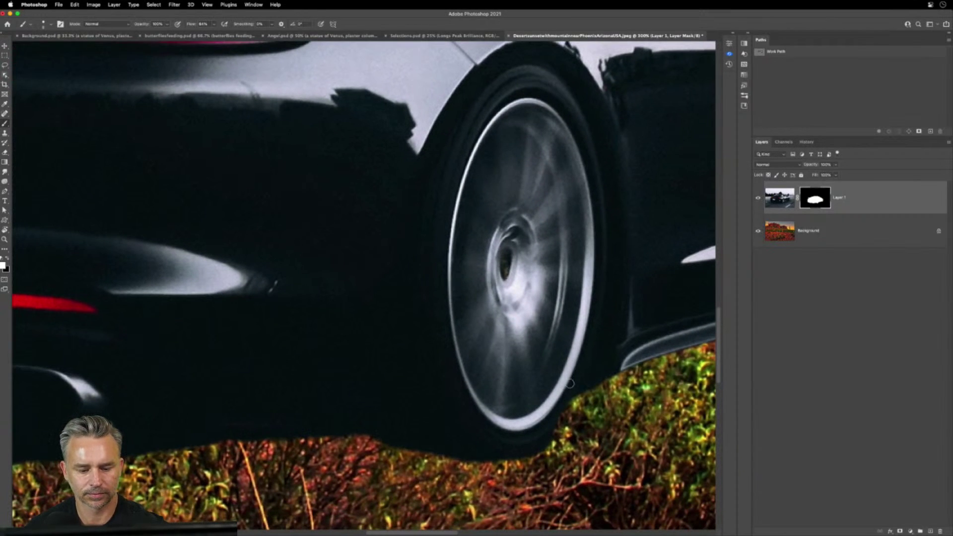
pyautogui.moveTo(571, 384)
pyautogui.mouseDown()
pyautogui.moveTo(577, 411)
pyautogui.moveTo(605, 363)
pyautogui.moveTo(549, 441)
pyautogui.mouseUp()
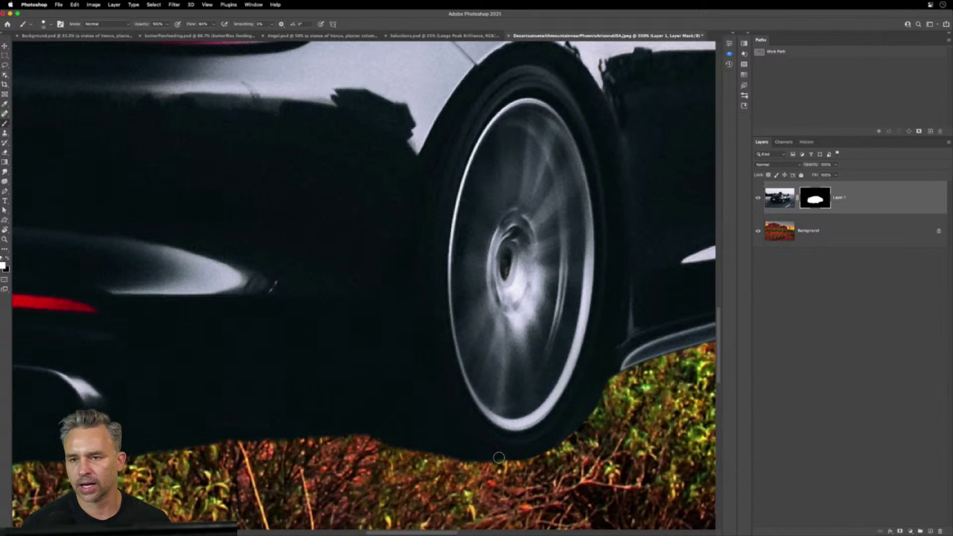
# Duplicate the Background layer and hide the car layer to expose the desert bushes
pyautogui.press('super+minus')
pyautogui.press('super+minus')
pyautogui.press('super+minus')
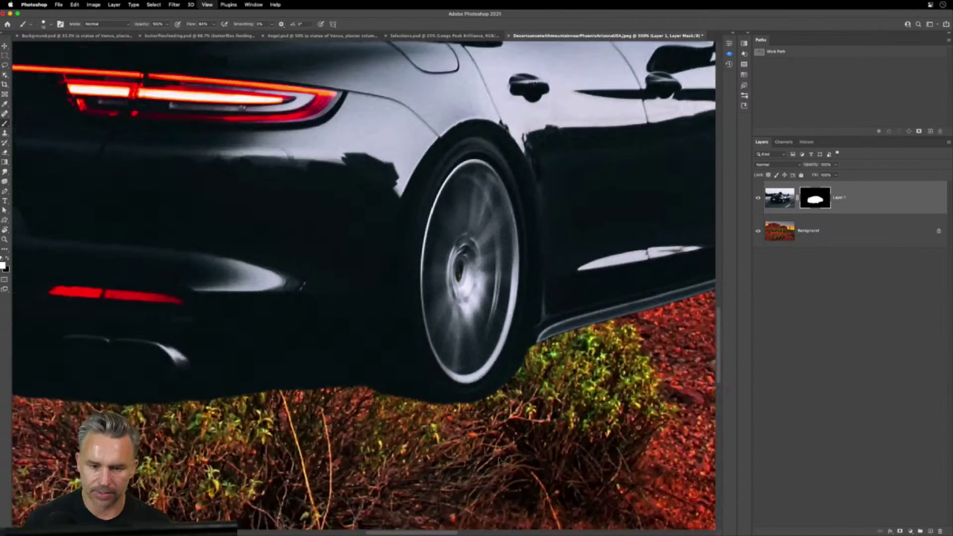
pyautogui.scroll(5, 375, 384)
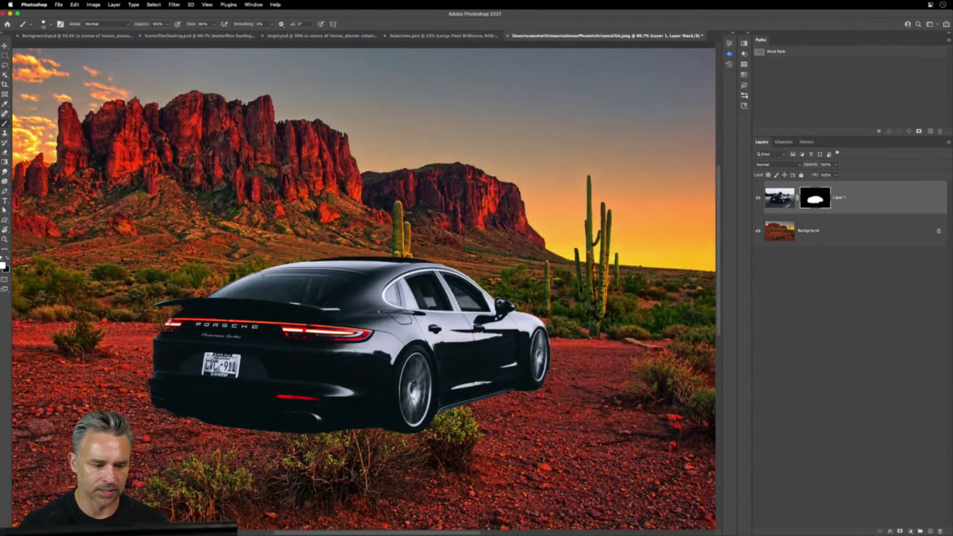
pyautogui.moveTo(386, 313); pyautogui.dragTo(399, 300)
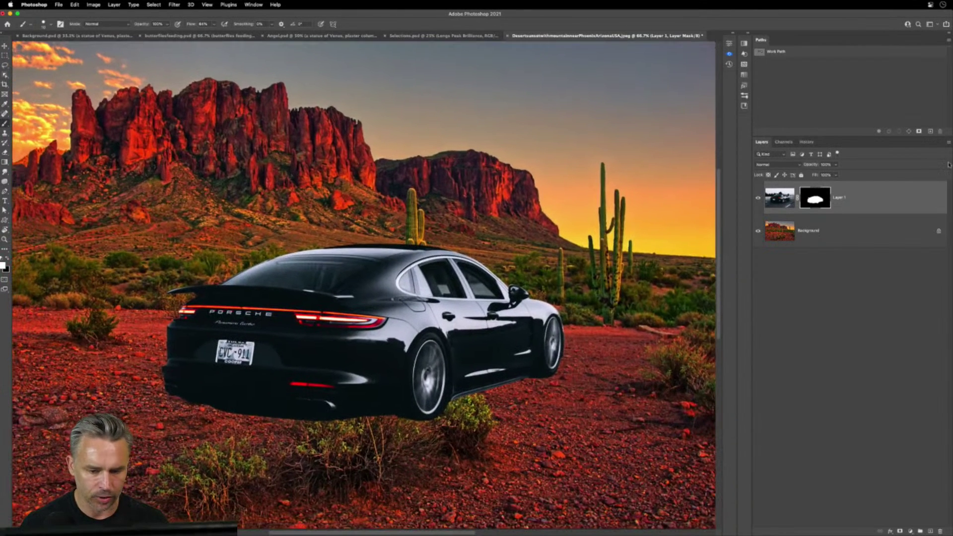
pyautogui.click(864, 243)
pyautogui.press('super+j')
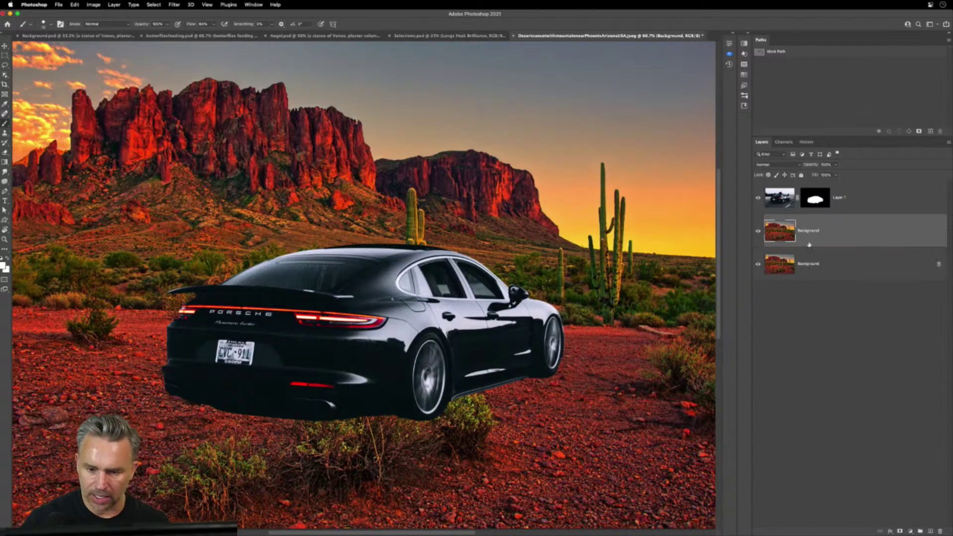
pyautogui.click(758, 199)
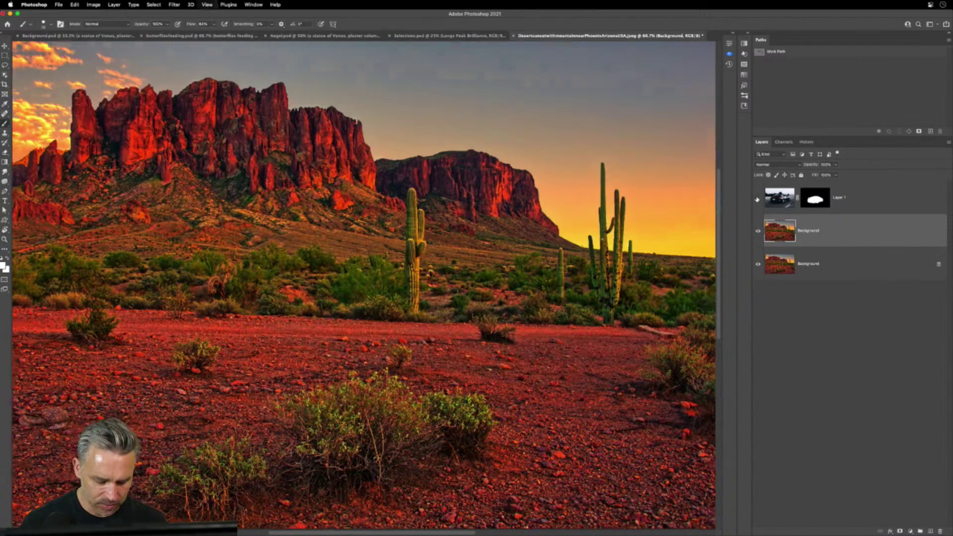
# Select a rectangular area around the foreground bushes on the background copy and copy it to a new layer
pyautogui.press('super+equal')
pyautogui.press('super+equal')
pyautogui.scroll(-5, 440, 83)
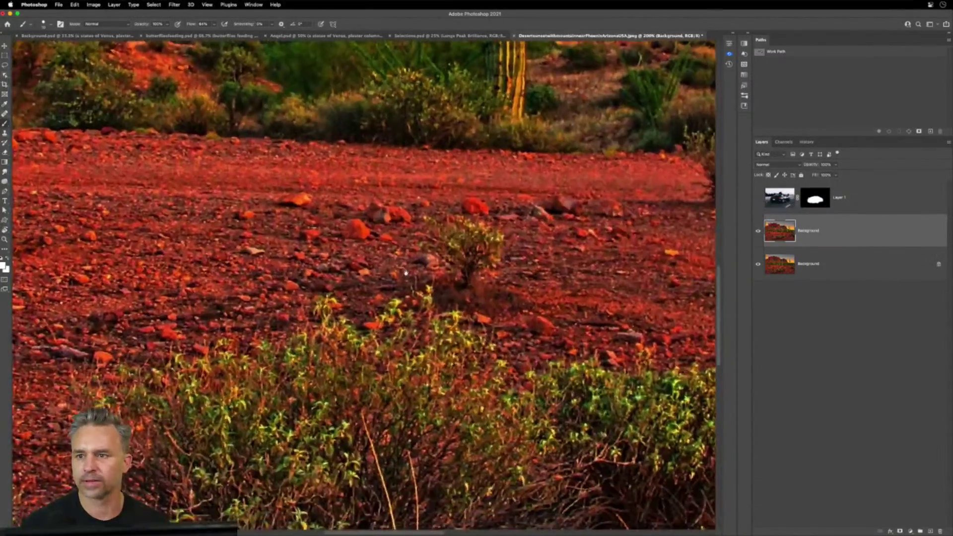
pyautogui.scroll(1, 410, 201)
pyautogui.hscroll(4, 410, 201)
pyautogui.scroll(1, 410, 201)
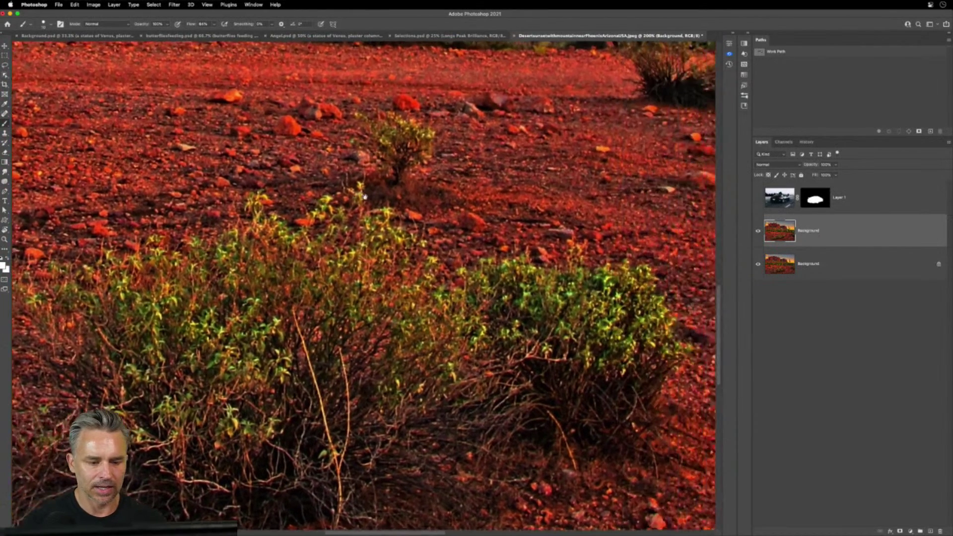
pyautogui.click(5, 55)
pyautogui.moveTo(25, 131)
pyautogui.mouseDown()
pyautogui.moveTo(625, 417)
pyautogui.moveTo(568, 447)
pyautogui.moveTo(475, 449)
pyautogui.mouseUp()
pyautogui.hscroll(5, 626, 417)
pyautogui.hscroll(-3, 505, 267)
pyautogui.hscroll(-3, 505, 267)
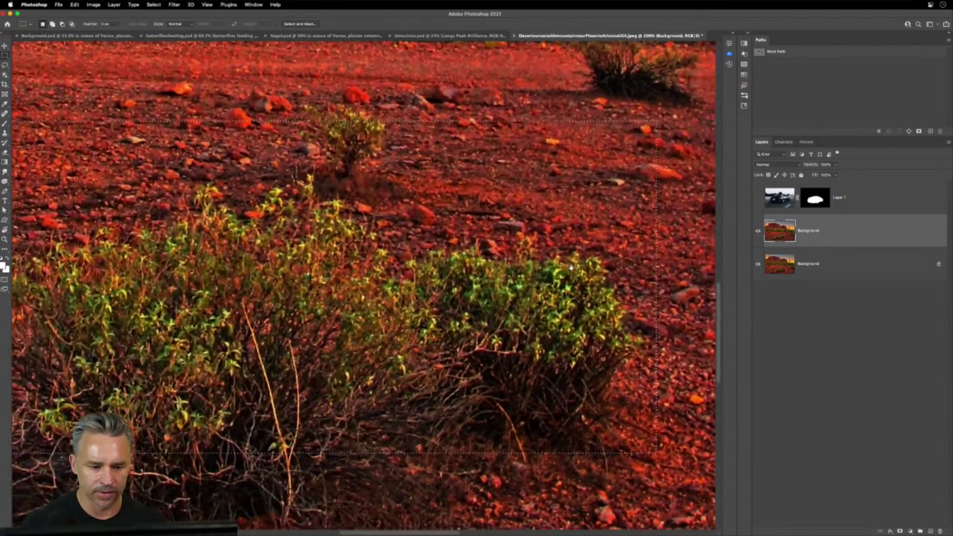
pyautogui.hotkey('ctrl', 'j')
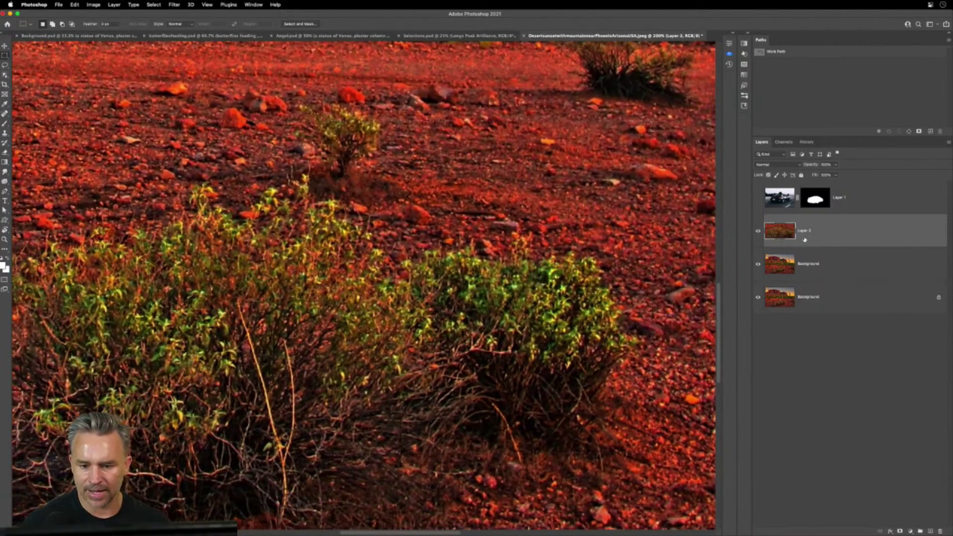
# Move the bush layer above the car layer and show the car again
pyautogui.moveTo(805, 240); pyautogui.dragTo(812, 198)
pyautogui.click(759, 238)
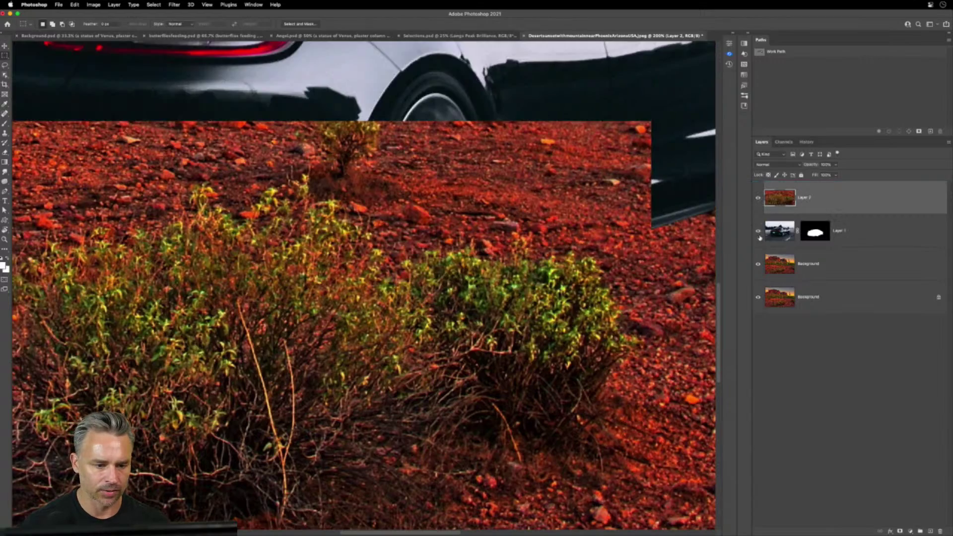
pyautogui.press('super+minus')
pyautogui.press('super+minus')
pyautogui.hscroll(-2, 390, 283)
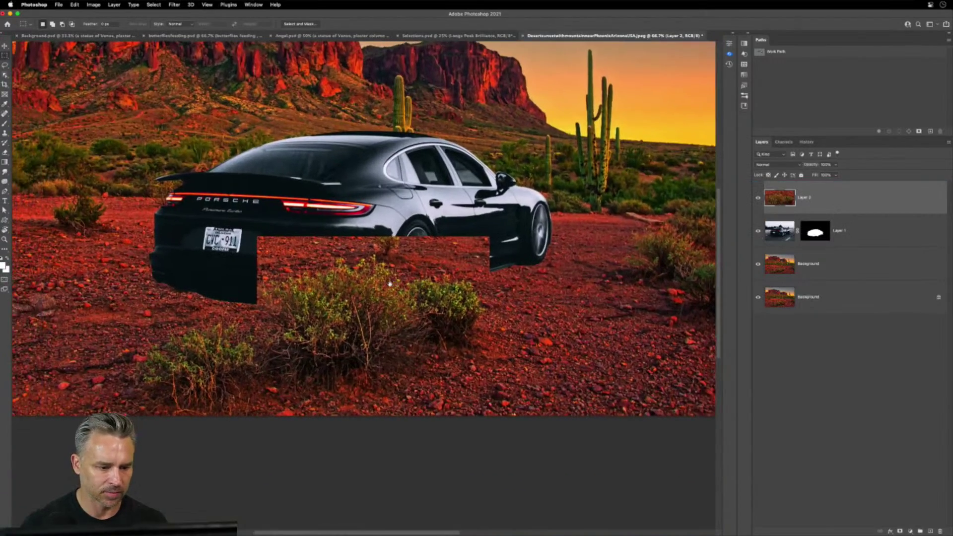
pyautogui.scroll(2, 391, 284)
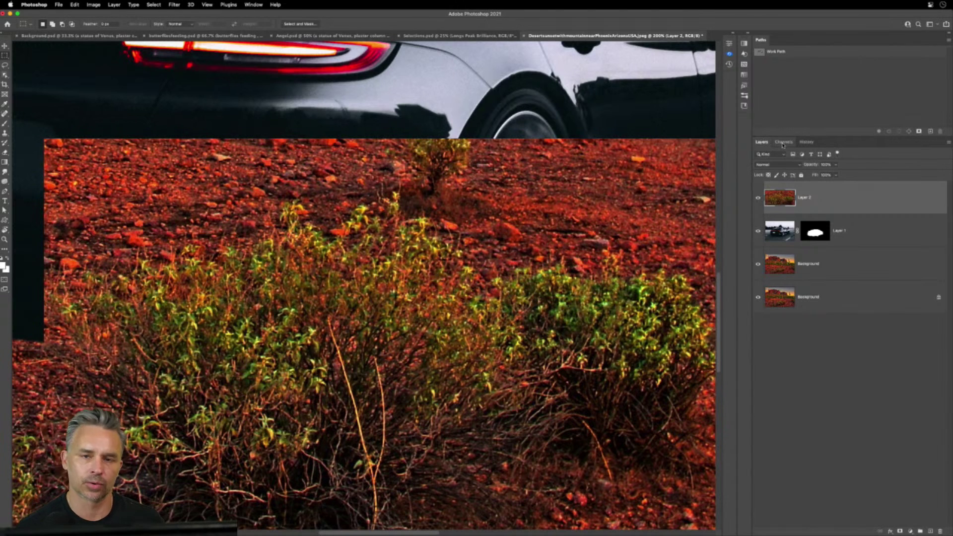
# Load the Red channel as a selection and use it to add a layer mask to the bush layer
pyautogui.click(160, 4)
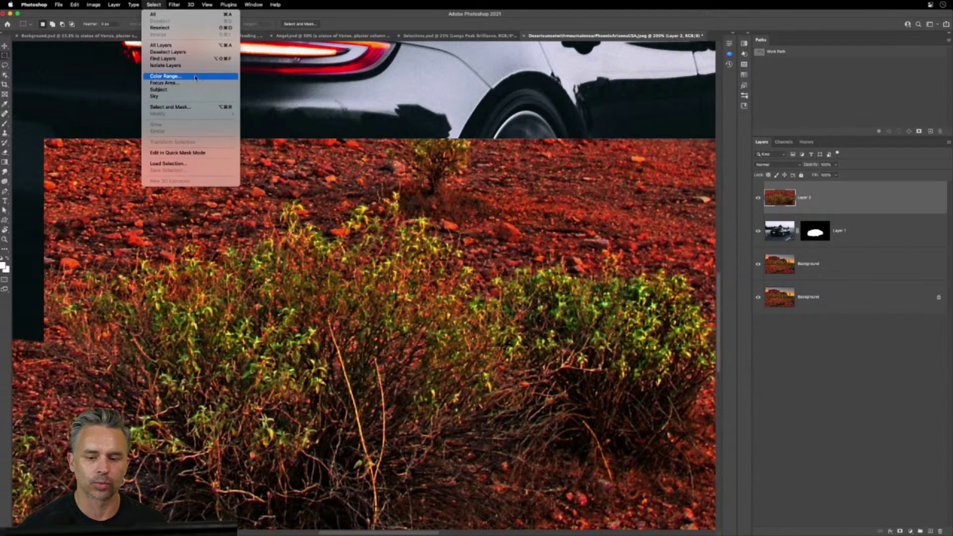
pyautogui.click(786, 199)
pyautogui.click(784, 142)
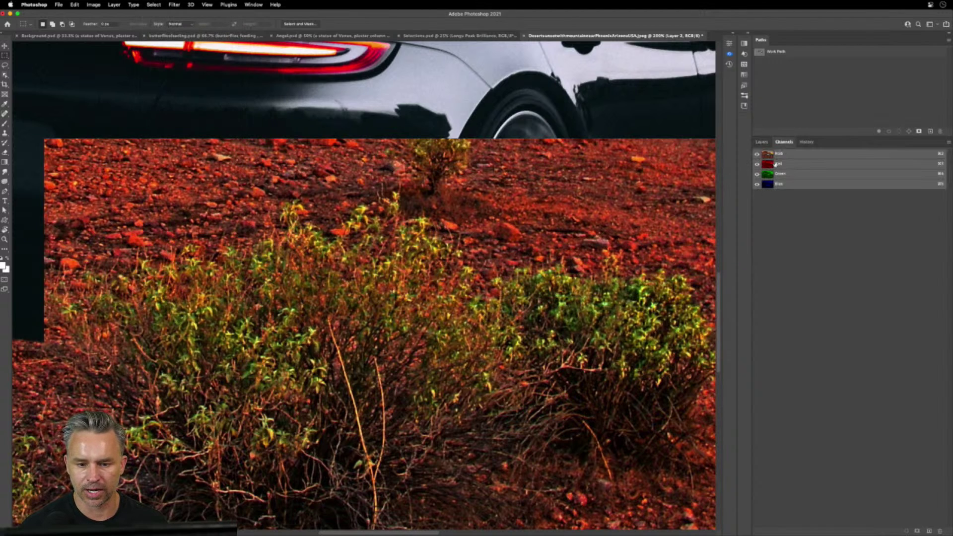
pyautogui.click(773, 166)
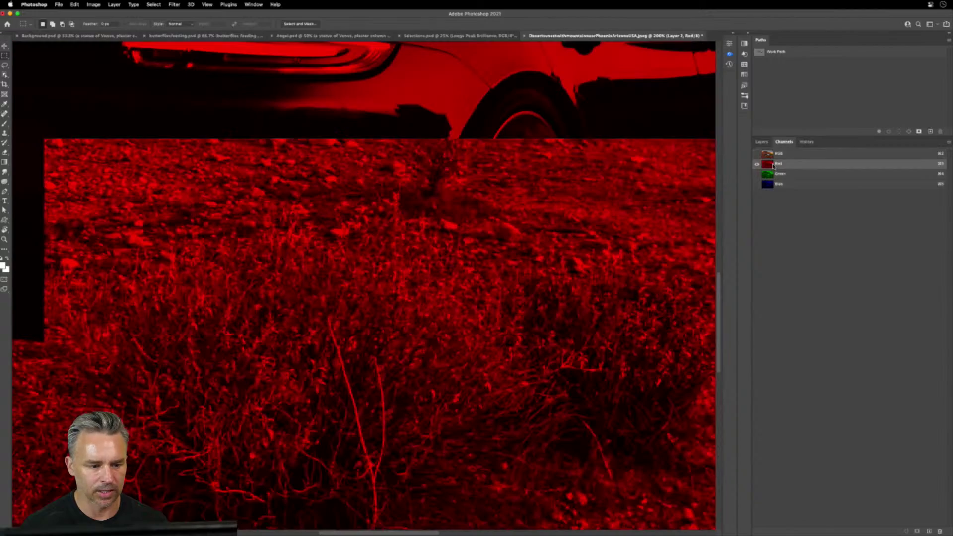
pyautogui.keyDown('super'); pyautogui.click(766, 166); pyautogui.keyUp('super')
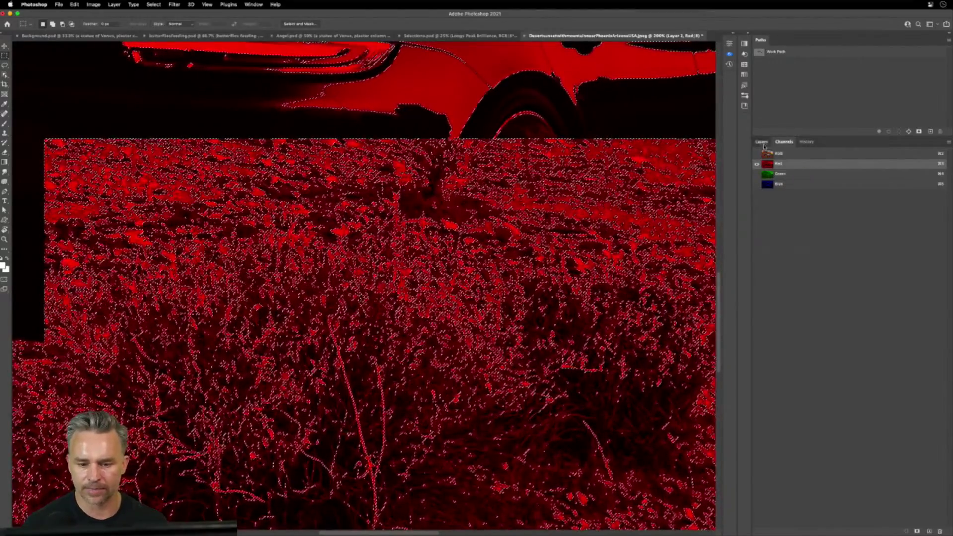
pyautogui.click(761, 142)
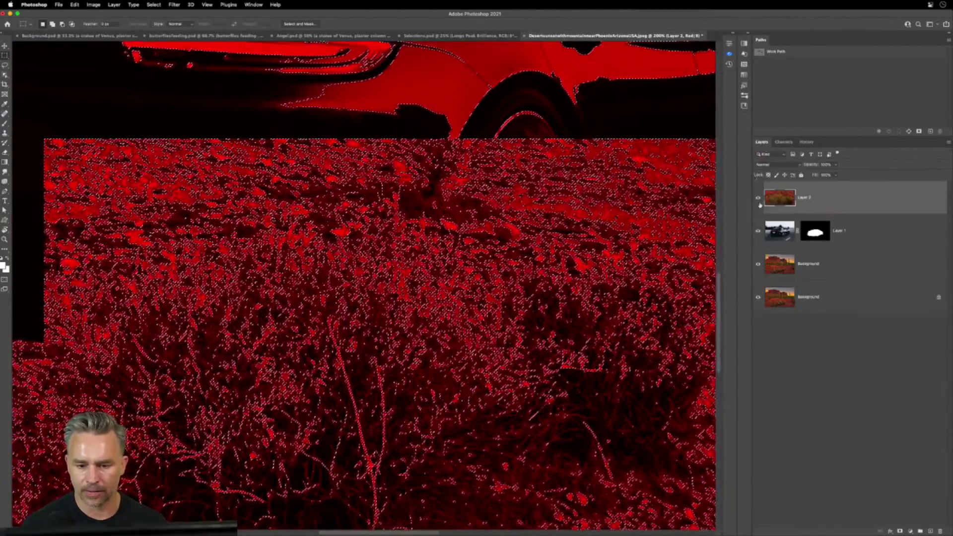
pyautogui.click(900, 531)
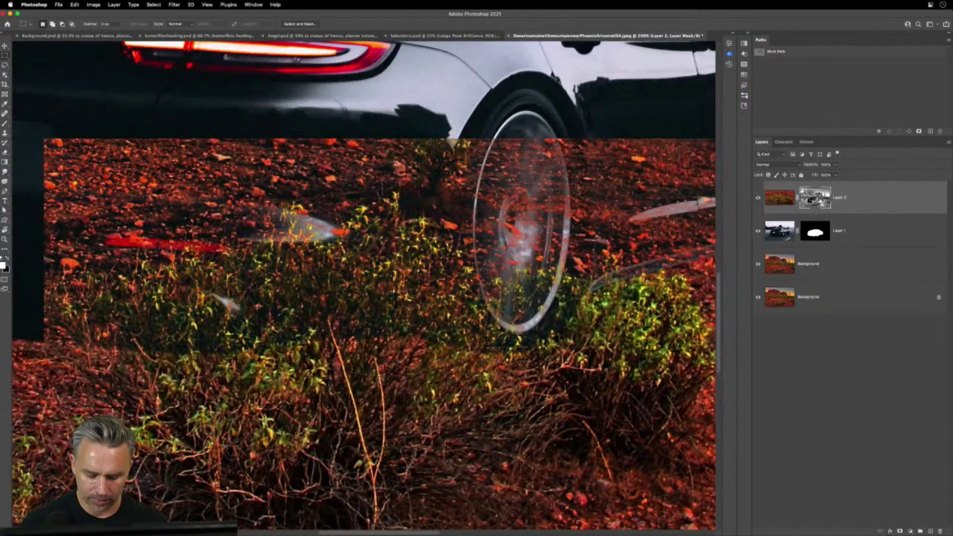
# Invert the bush layer's mask and adjust its black and white input points with Levels for stronger contrast
pyautogui.hotkey('ctrl', 'i')
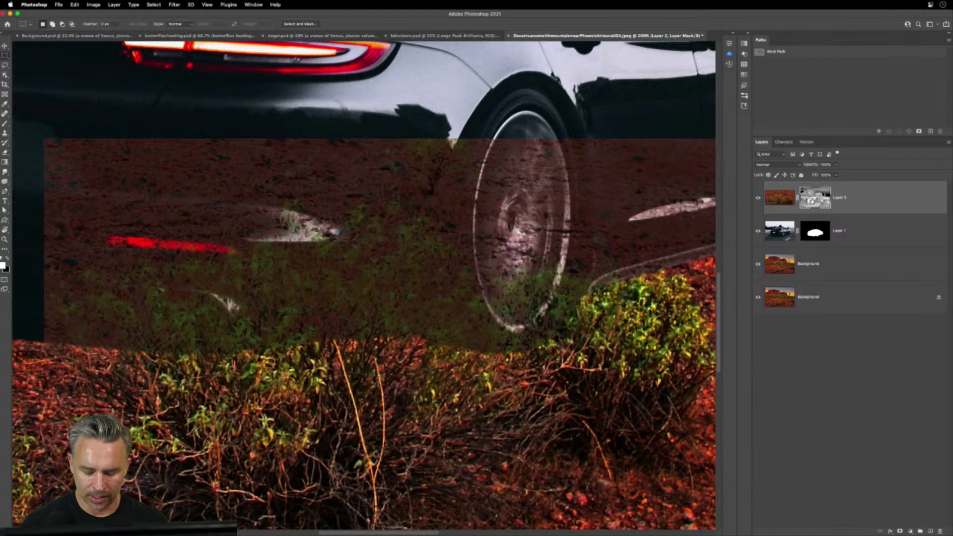
pyautogui.hotkey('ctrl', 'l')
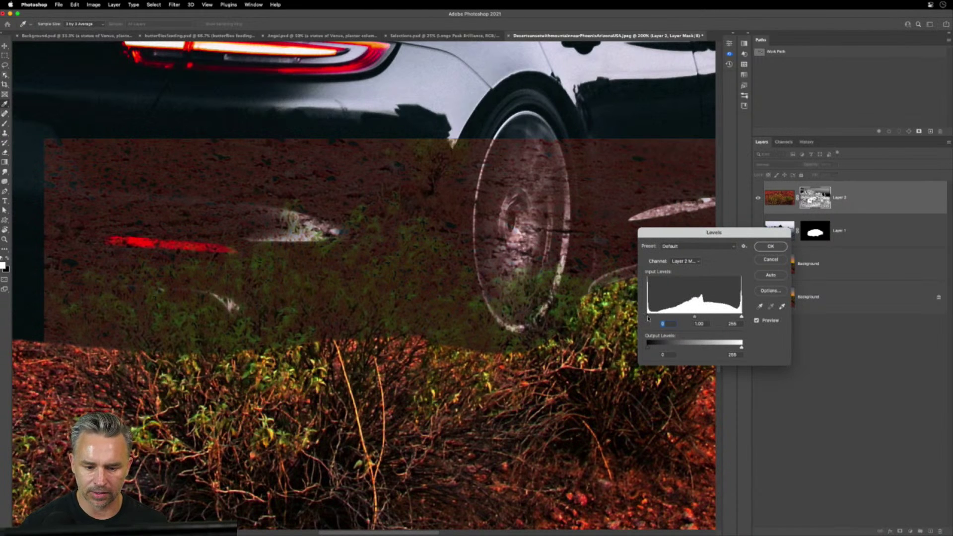
pyautogui.moveTo(648, 318); pyautogui.dragTo(656, 318)
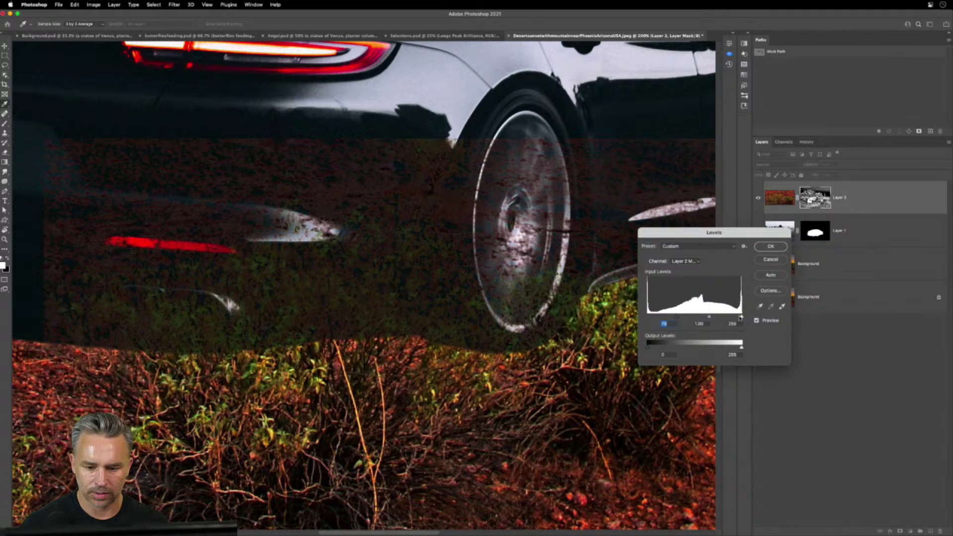
pyautogui.moveTo(741, 318); pyautogui.dragTo(665, 321)
pyautogui.press('Return')
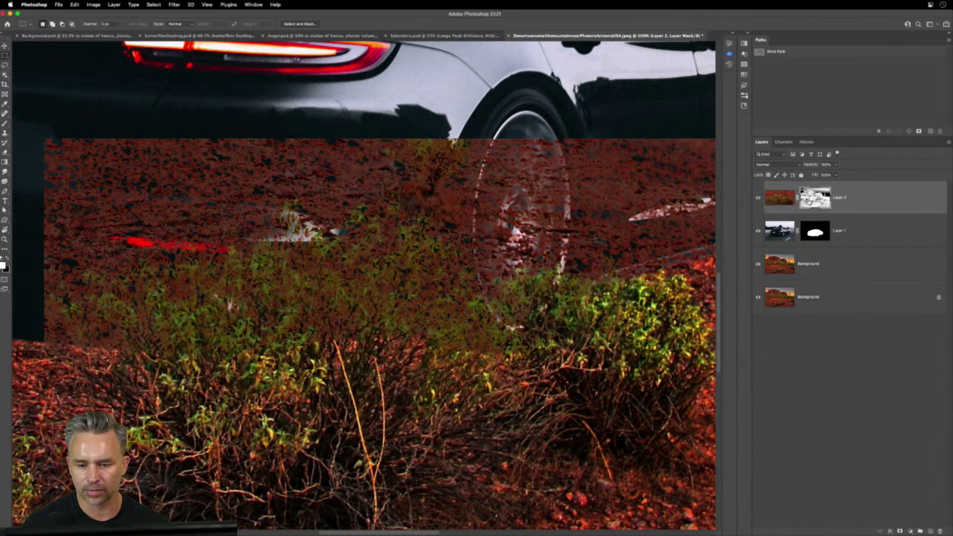
# Duplicate the masked bush layer and hide the lower of the two copies
pyautogui.press('super+k')
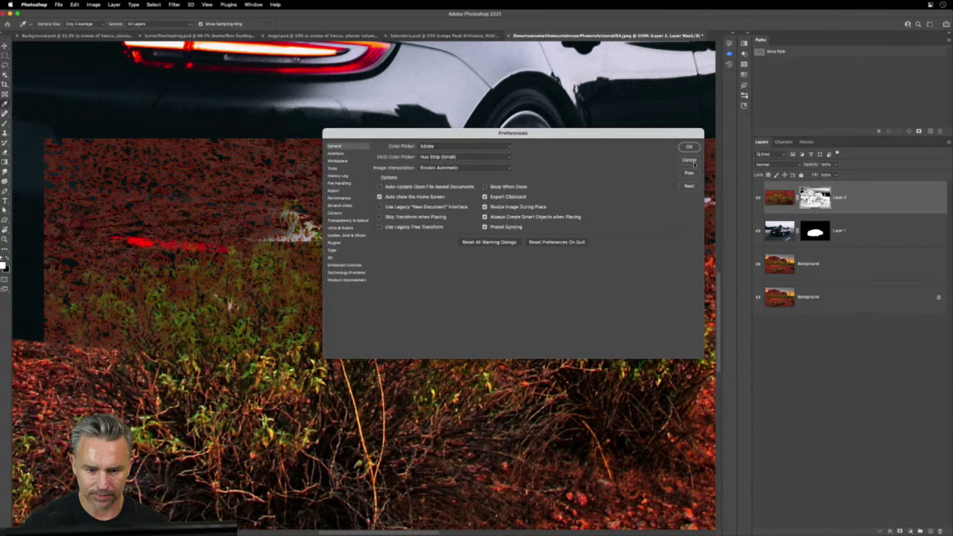
pyautogui.click(693, 165)
pyautogui.press('super+j')
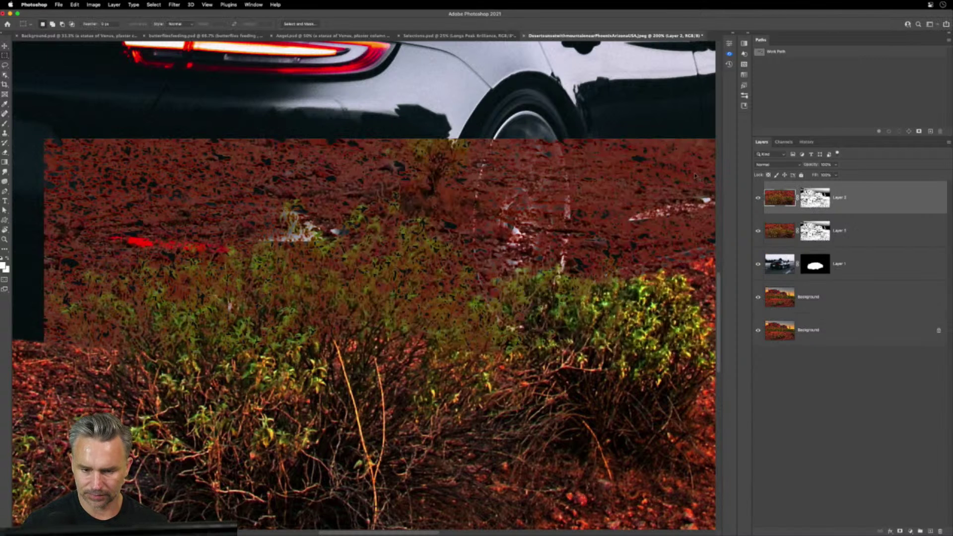
pyautogui.click(758, 231)
# Disable the layer mask on the upper bush layer and delete it
pyautogui.rightClick(811, 199)
pyautogui.click(837, 201)
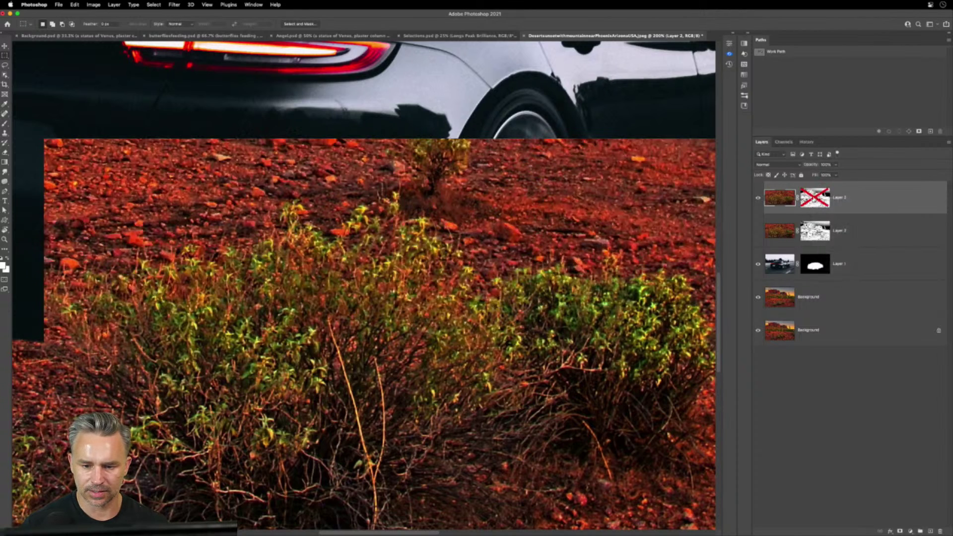
pyautogui.rightClick(813, 198)
pyautogui.click(824, 213)
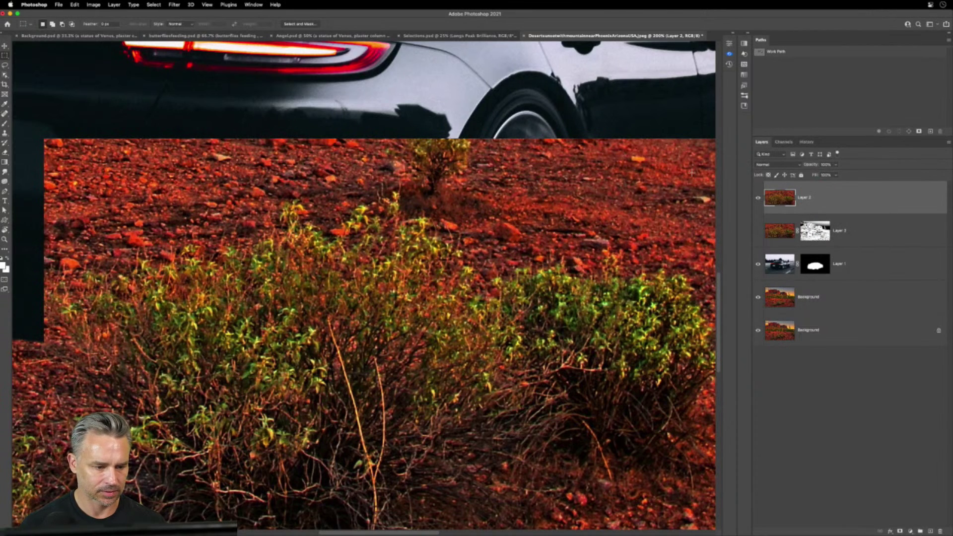
pyautogui.press('super+minus')
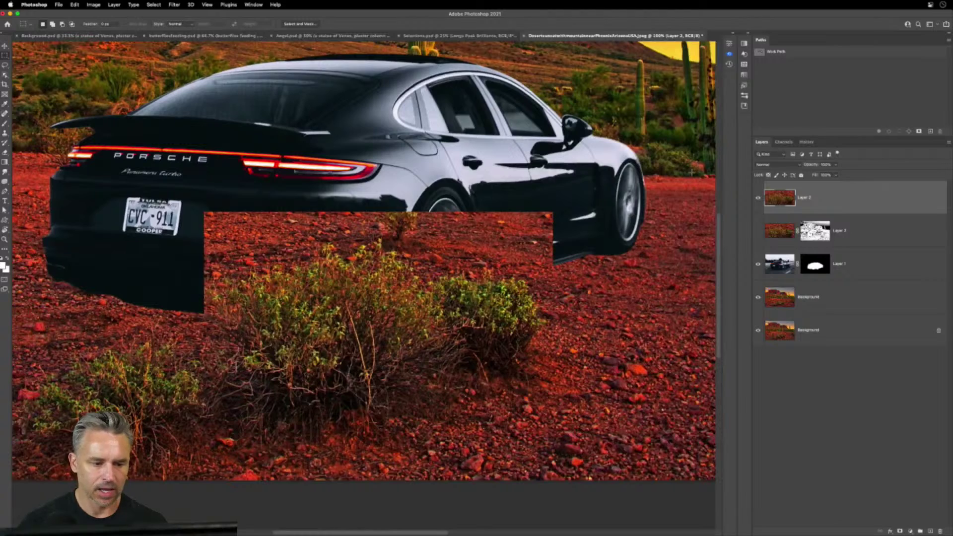
pyautogui.press('super+equal')
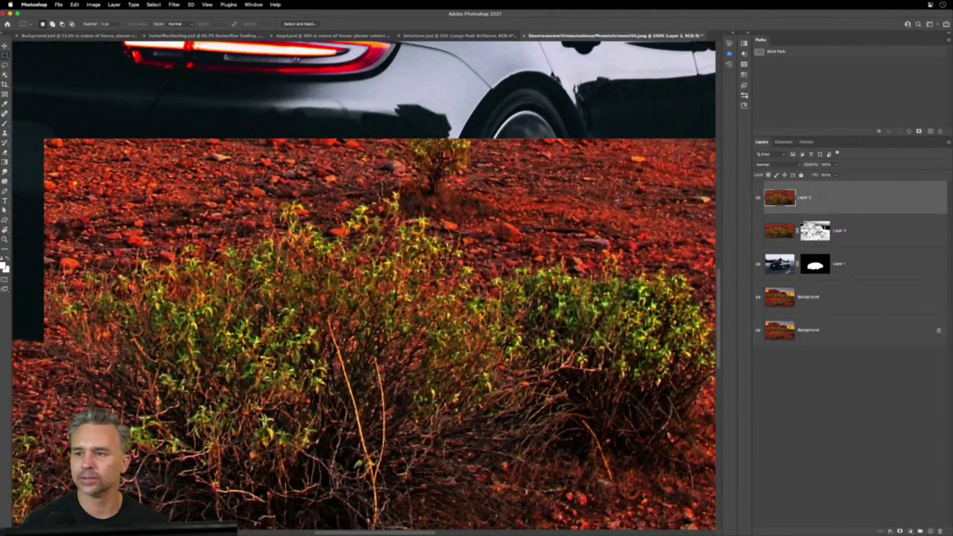
# Choose the KYLE Bonus Chunky Charcoal brush for painting the bush edges
pyautogui.hscroll(-5, 479, 229)
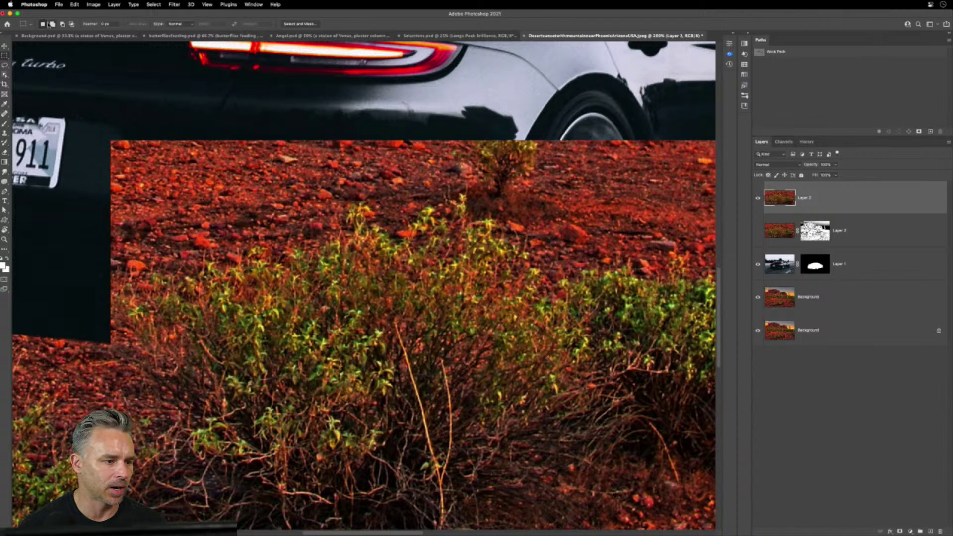
pyautogui.press('b')
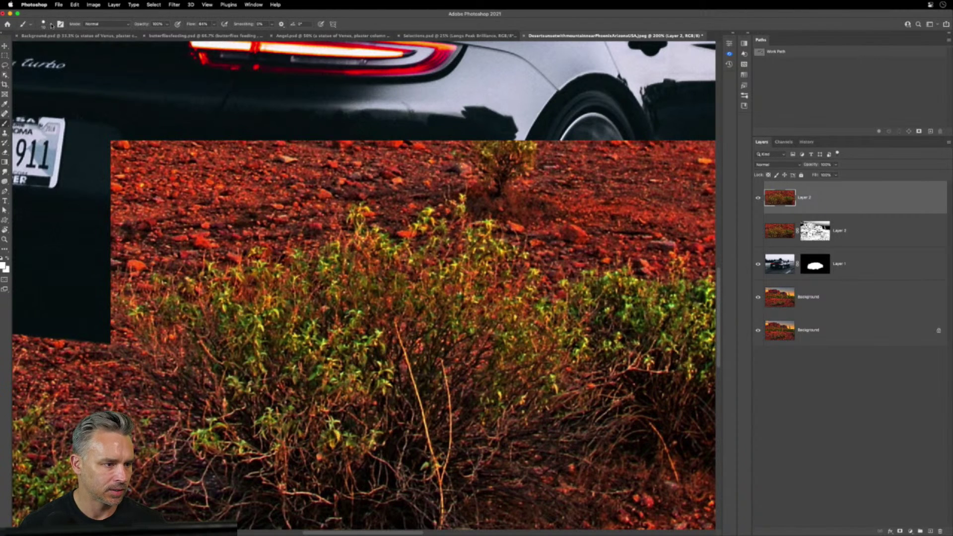
pyautogui.click(51, 25)
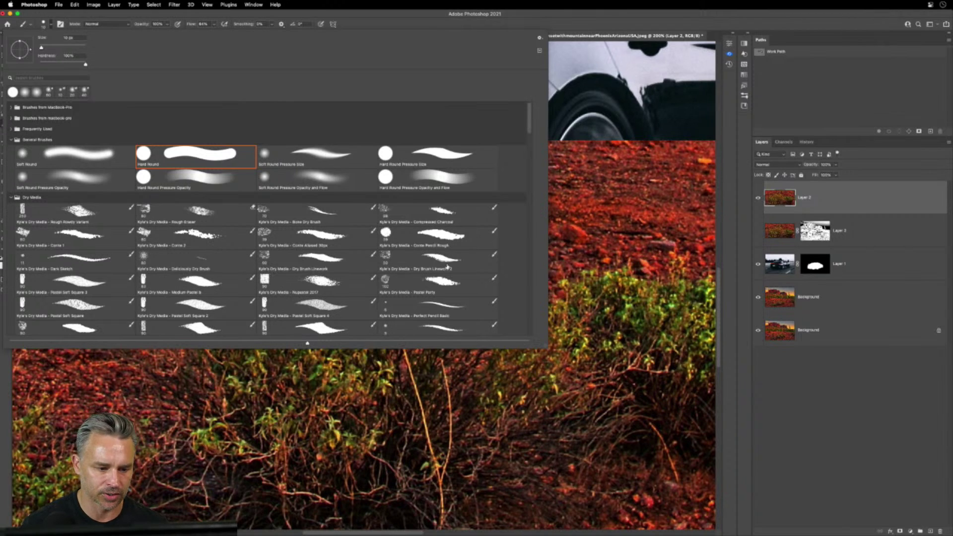
pyautogui.click(390, 260)
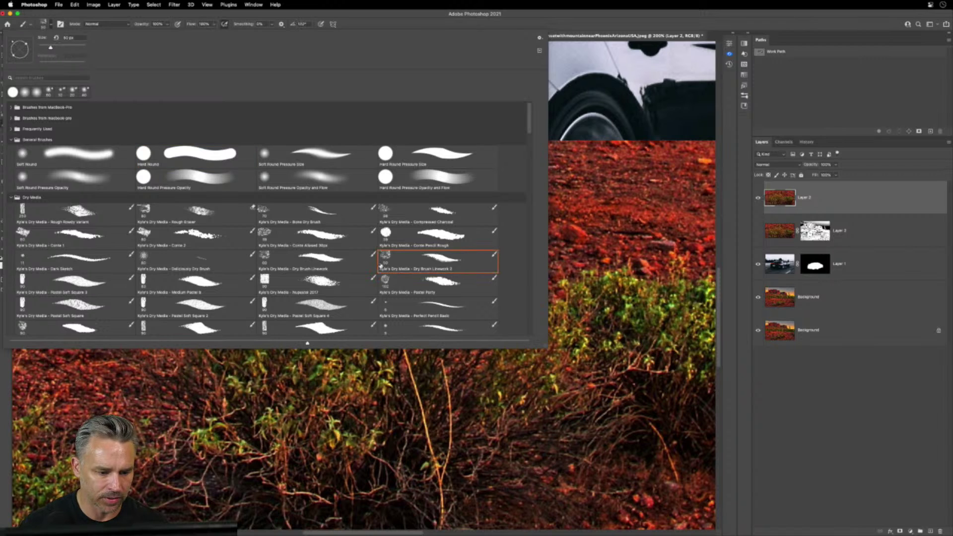
pyautogui.scroll(-5, 267, 271)
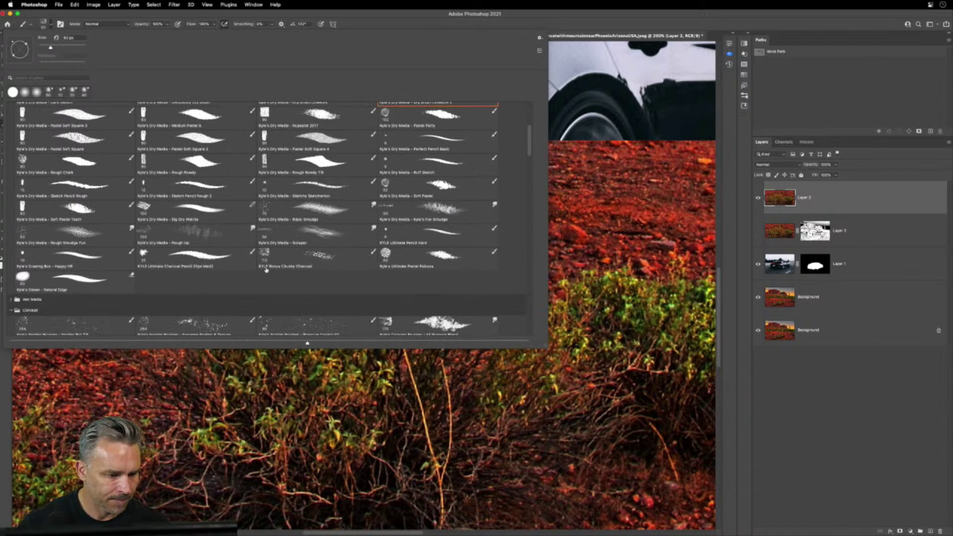
pyautogui.scroll(-1, 271, 276)
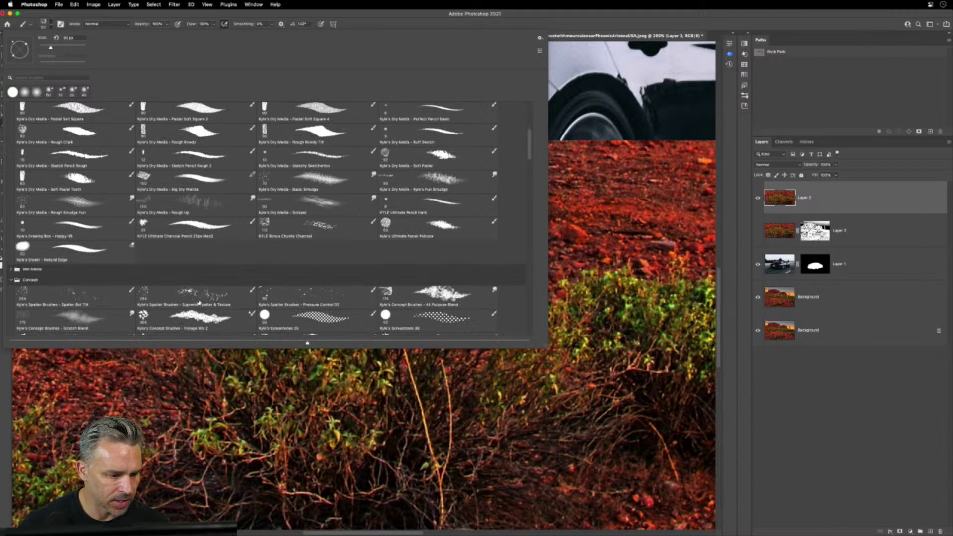
pyautogui.click(281, 229)
pyautogui.press('Return')
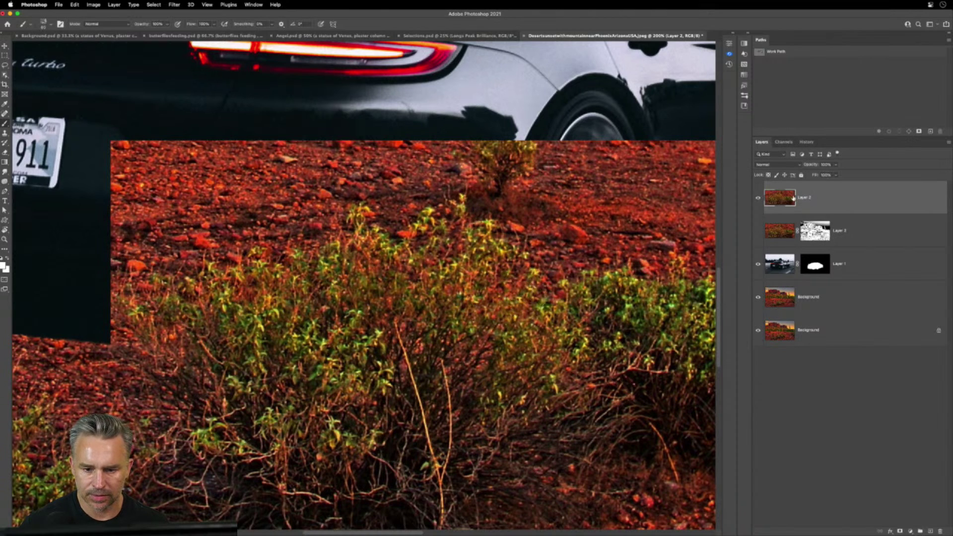
# Add a layer mask to the top bush layer and invert the mask to black
pyautogui.press('super+i')
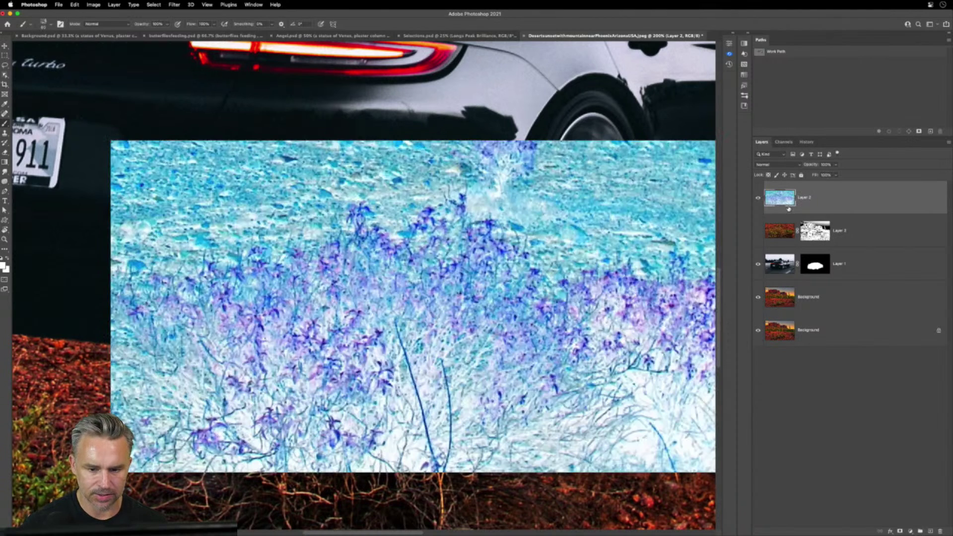
pyautogui.press('super+i')
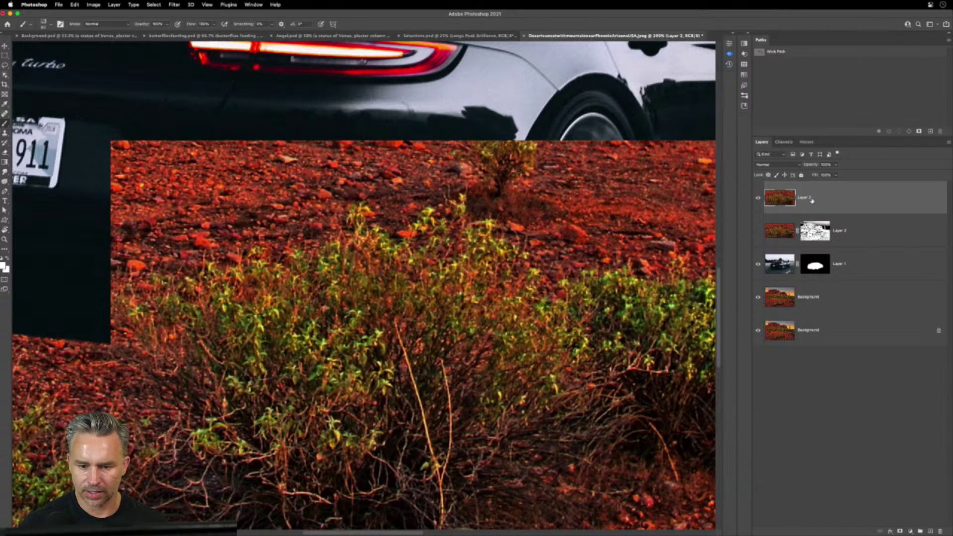
pyautogui.click(900, 529)
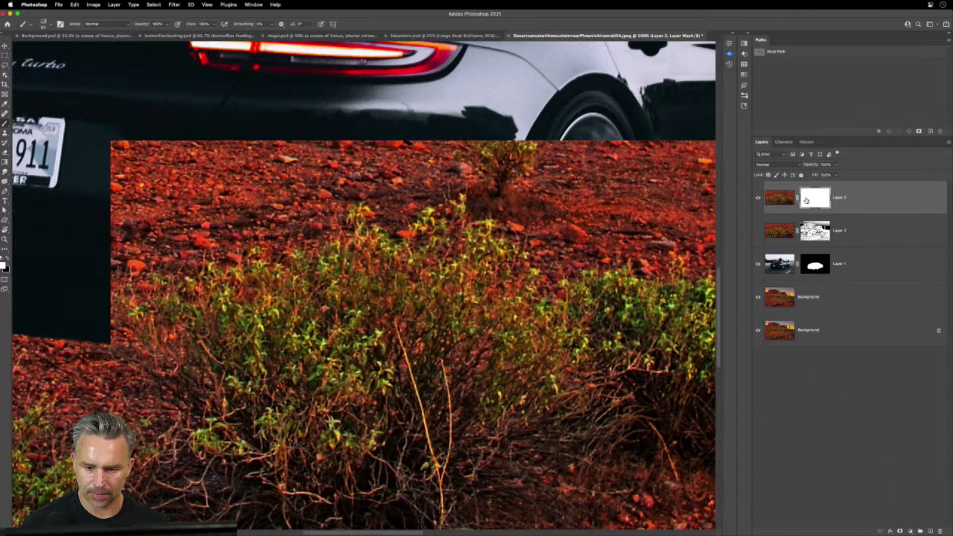
pyautogui.press('super+i')
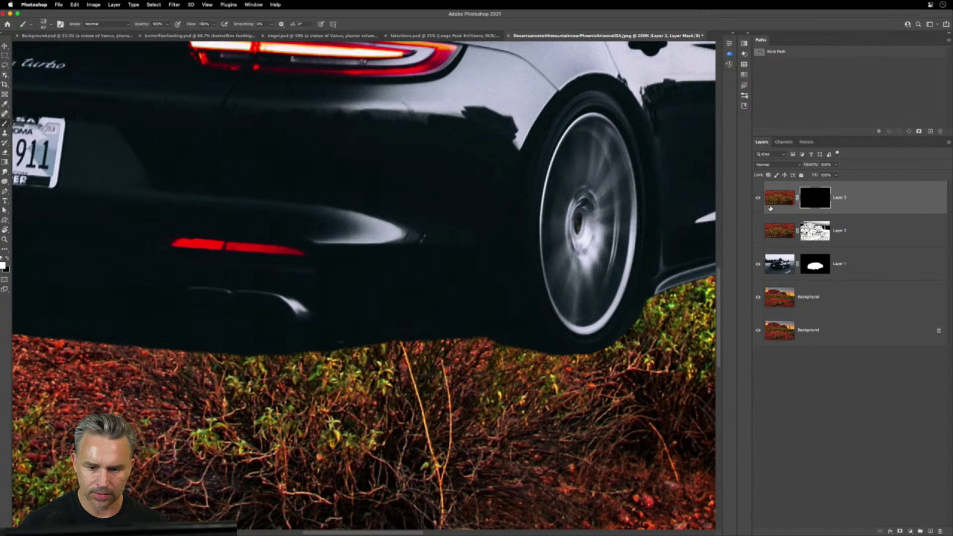
# Paint white with the charcoal brush on the top layer's mask to reveal the bushes in front of the car's lower edge and rear wheel
pyautogui.rightClick(263, 144)
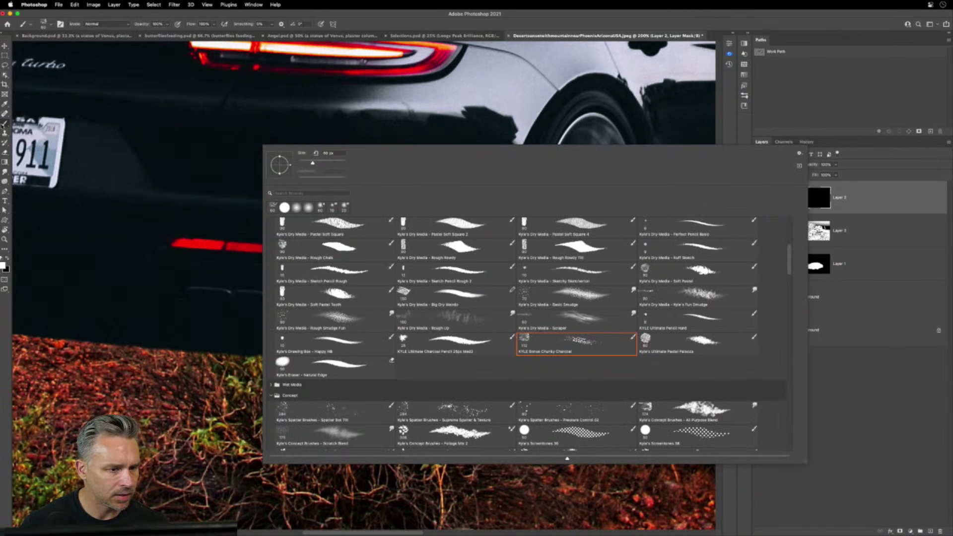
pyautogui.press('Return')
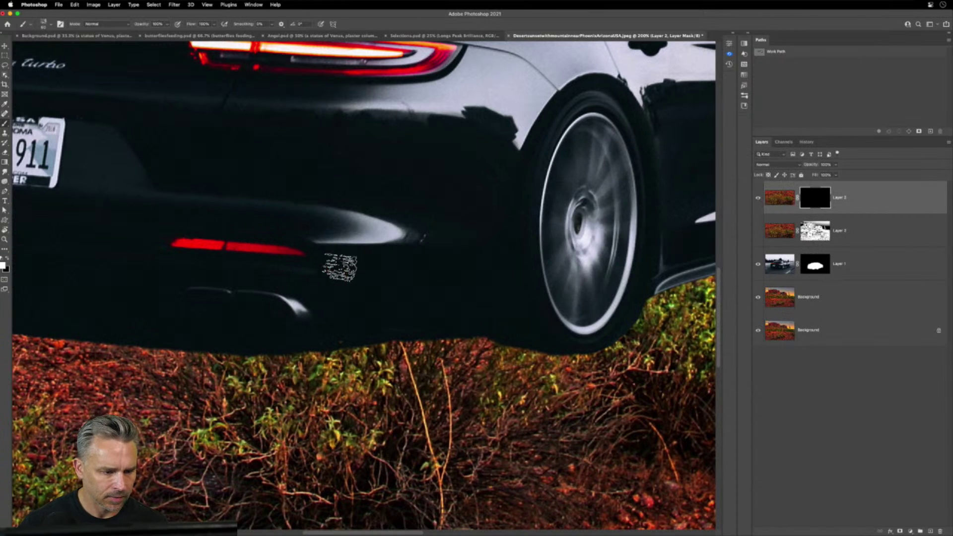
pyautogui.moveTo(334, 265); pyautogui.dragTo(469, 304)
pyautogui.press('super+z')
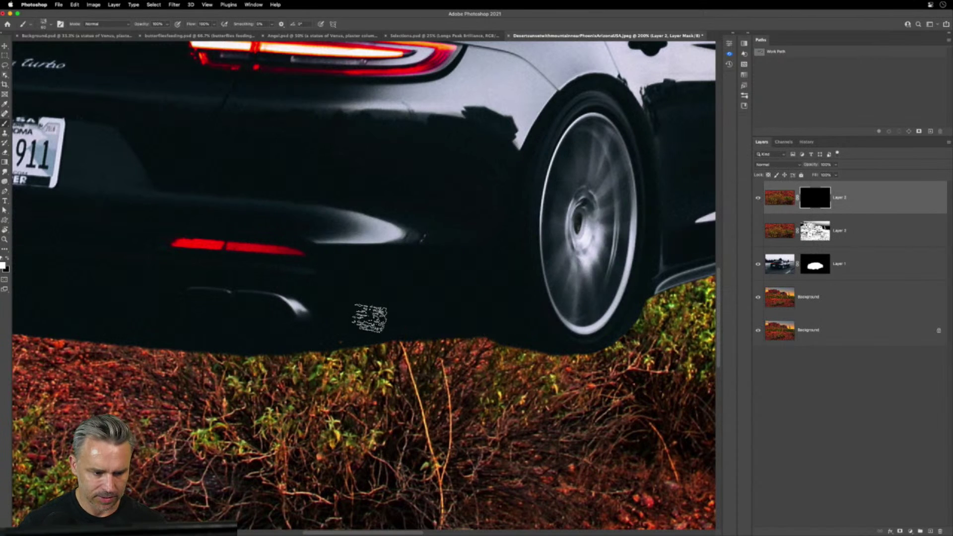
pyautogui.moveTo(347, 343)
pyautogui.mouseDown()
pyautogui.moveTo(305, 343)
pyautogui.moveTo(243, 368)
pyautogui.moveTo(278, 342)
pyautogui.moveTo(251, 338)
pyautogui.moveTo(372, 348)
pyautogui.moveTo(399, 369)
pyautogui.moveTo(335, 354)
pyautogui.moveTo(425, 341)
pyautogui.moveTo(481, 391)
pyautogui.moveTo(425, 313)
pyautogui.moveTo(446, 311)
pyautogui.moveTo(250, 360)
pyautogui.moveTo(386, 300)
pyautogui.moveTo(628, 353)
pyautogui.moveTo(559, 362)
pyautogui.moveTo(536, 336)
pyautogui.moveTo(251, 319)
pyautogui.moveTo(314, 293)
pyautogui.moveTo(425, 283)
pyautogui.moveTo(519, 340)
pyautogui.moveTo(437, 286)
pyautogui.moveTo(453, 285)
pyautogui.moveTo(430, 311)
pyautogui.moveTo(340, 312)
pyautogui.moveTo(314, 287)
pyautogui.mouseUp()
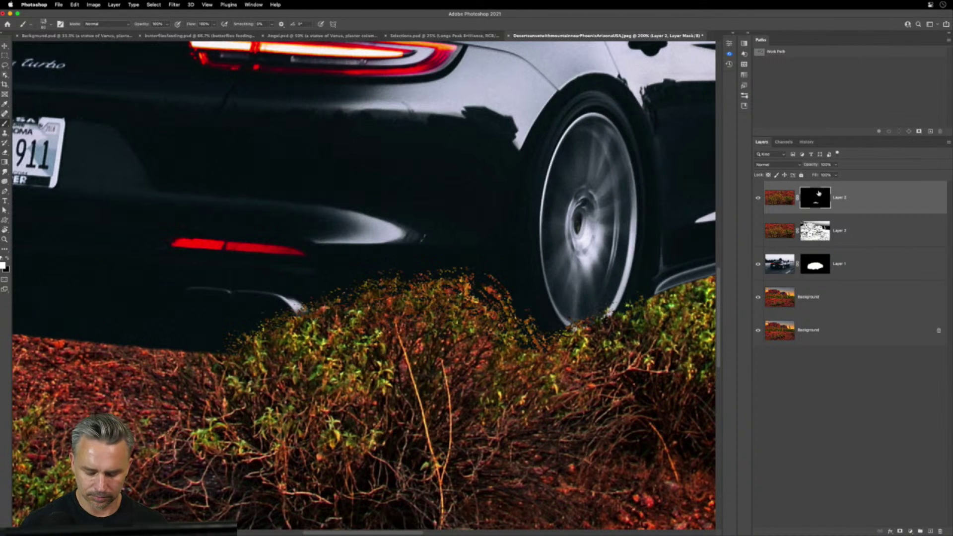
pyautogui.press('super+0')
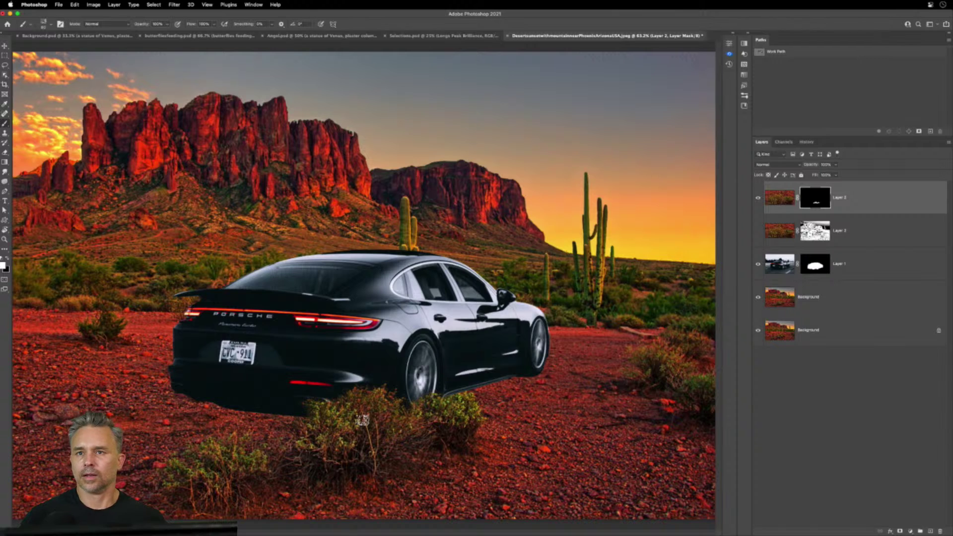
# Add a Photo Filter adjustment layer above the car layer and clip it to the car
pyautogui.click(898, 274)
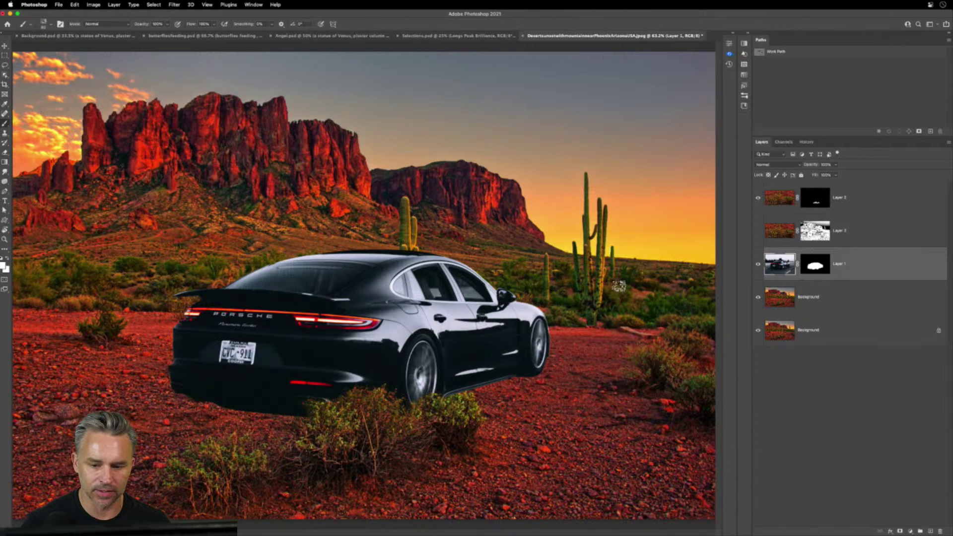
pyautogui.click(910, 531)
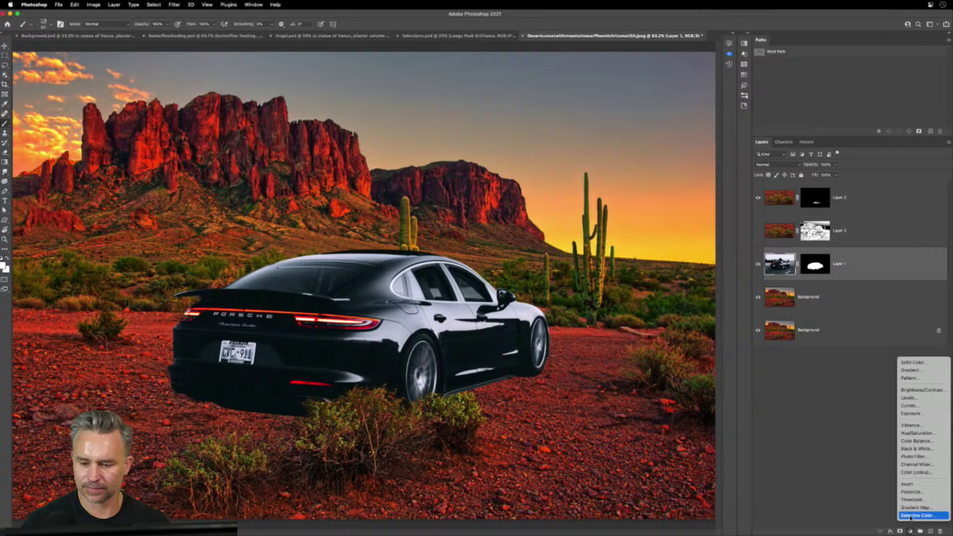
pyautogui.click(915, 456)
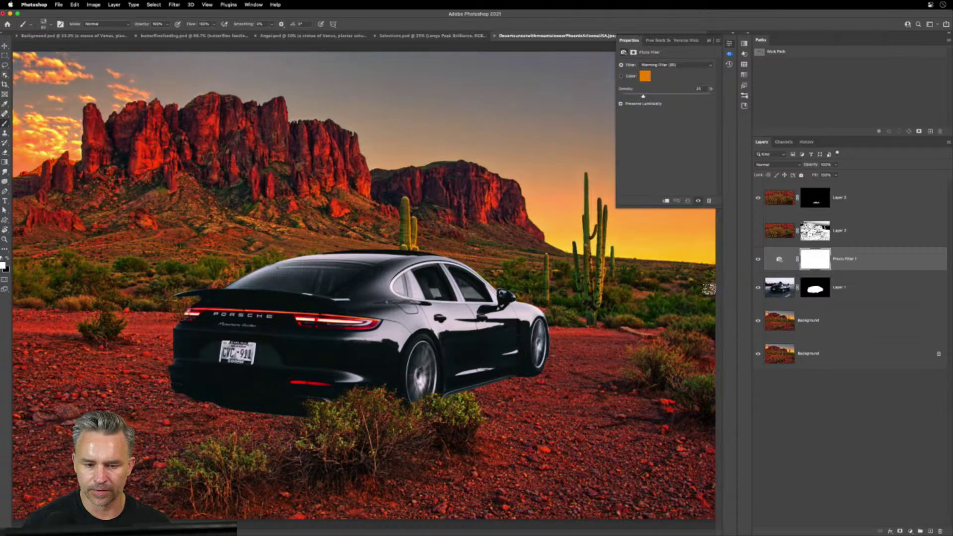
pyautogui.keyDown('alt'); pyautogui.click(874, 271); pyautogui.keyUp('alt')
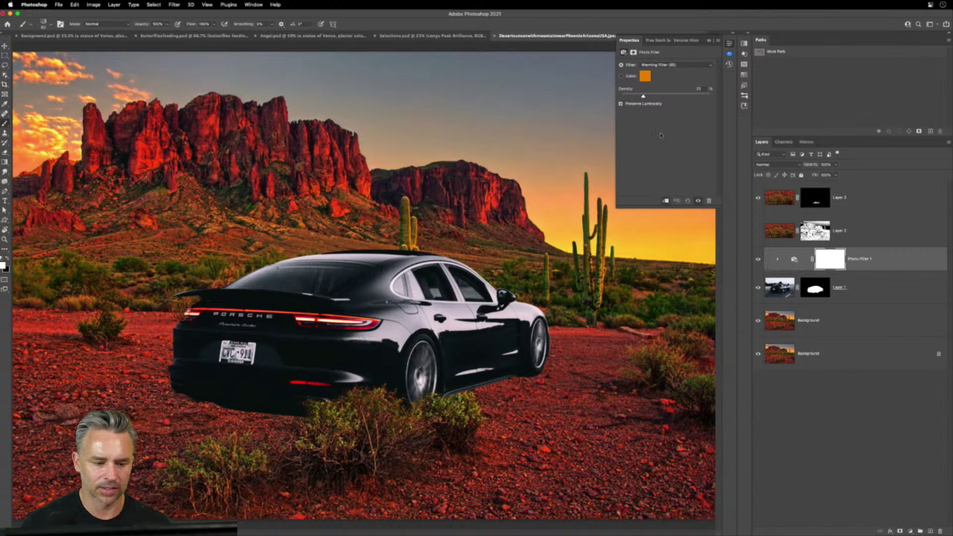
# Switch the Photo Filter to a custom color and set its density to 100%
pyautogui.click(621, 76)
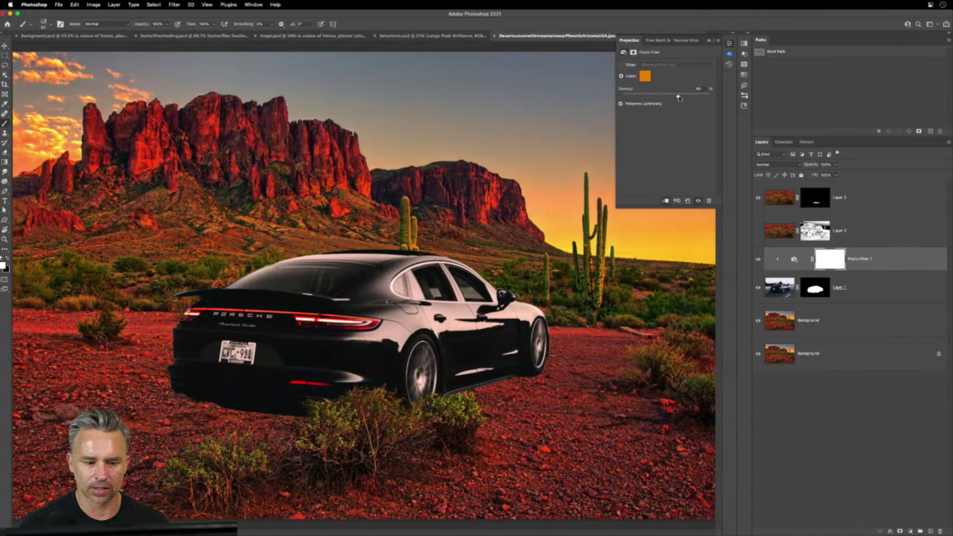
pyautogui.moveTo(679, 97); pyautogui.dragTo(770, 102)
pyautogui.moveTo(696, 103); pyautogui.dragTo(772, 105)
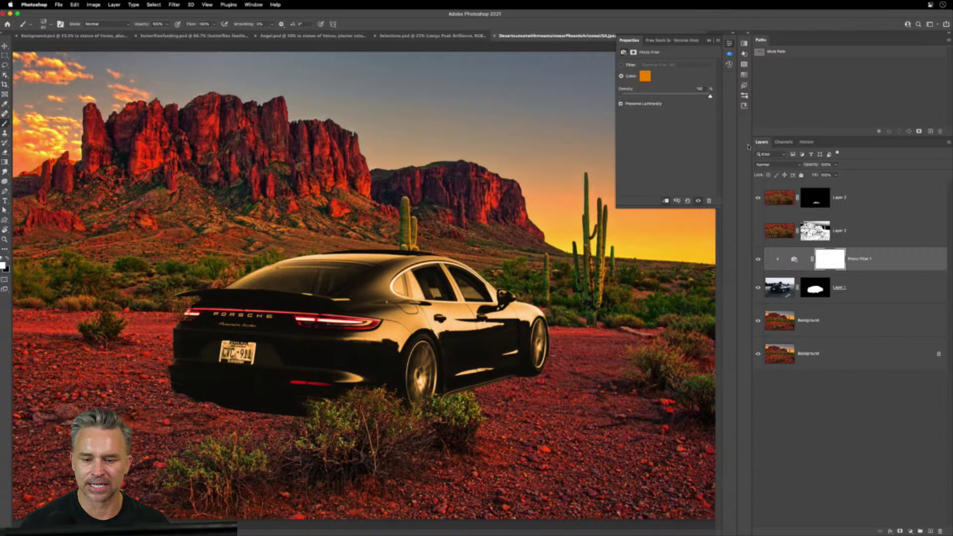
# Set the Photo Filter's color to a slightly darker orange
pyautogui.click(645, 76)
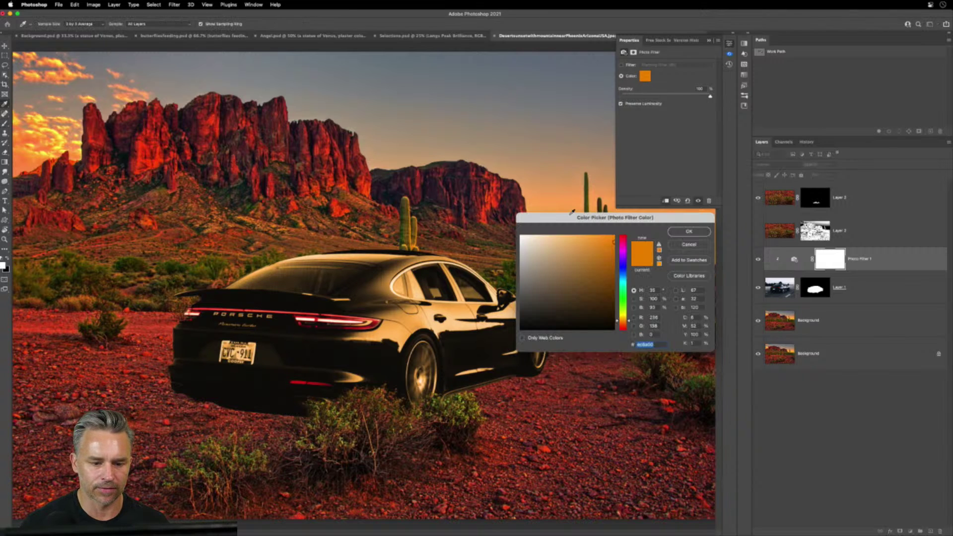
pyautogui.moveTo(572, 214); pyautogui.dragTo(492, 318)
pyautogui.write('ffffff')
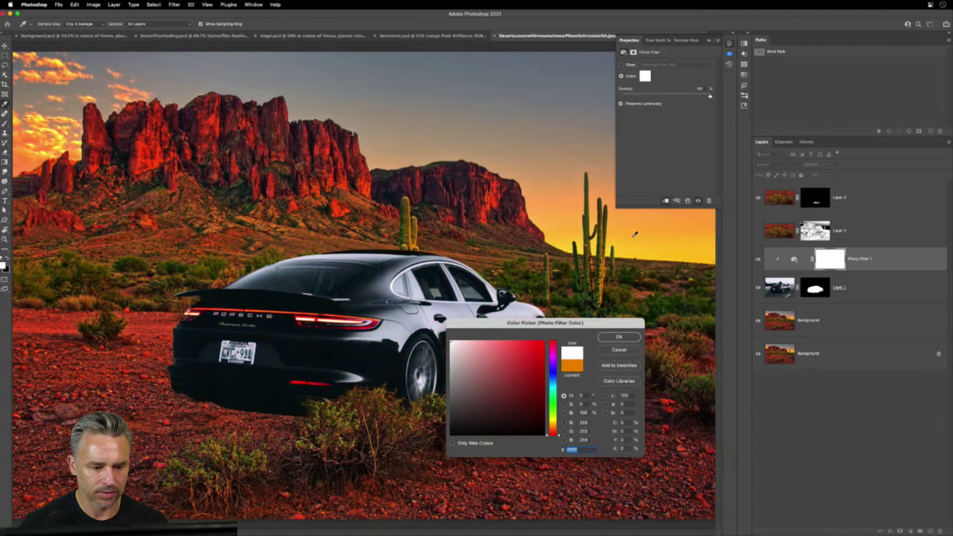
pyautogui.write('ec8a00')
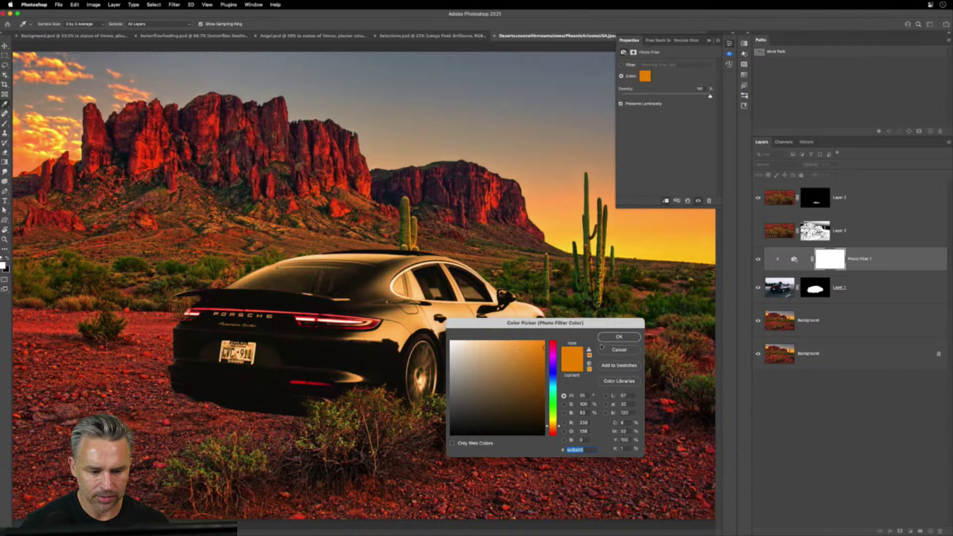
pyautogui.moveTo(544, 347)
pyautogui.mouseDown()
pyautogui.moveTo(554, 338)
pyautogui.moveTo(560, 357)
pyautogui.mouseUp()
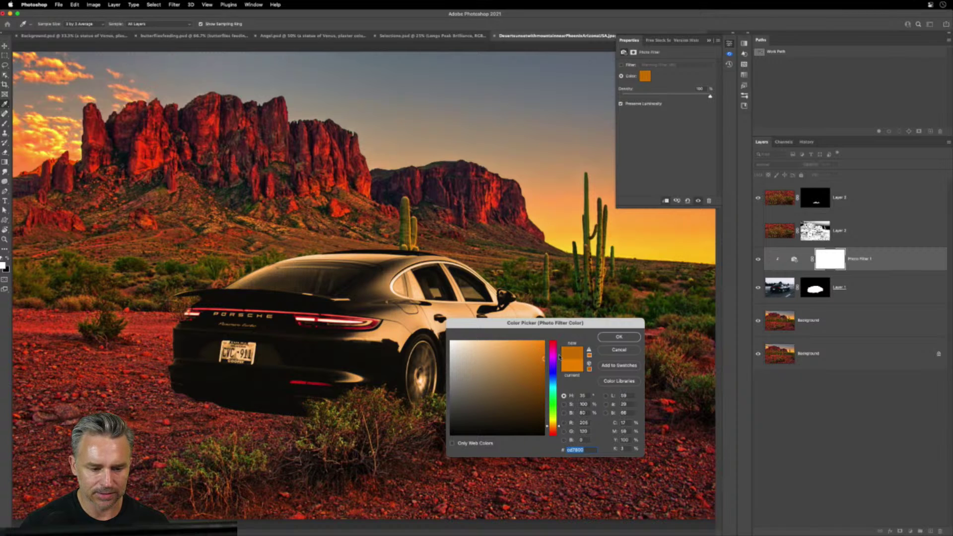
pyautogui.click(617, 337)
# Create a new empty layer between the upper Background layer and the car layer
pyautogui.press('super+minus')
pyautogui.press('super+minus')
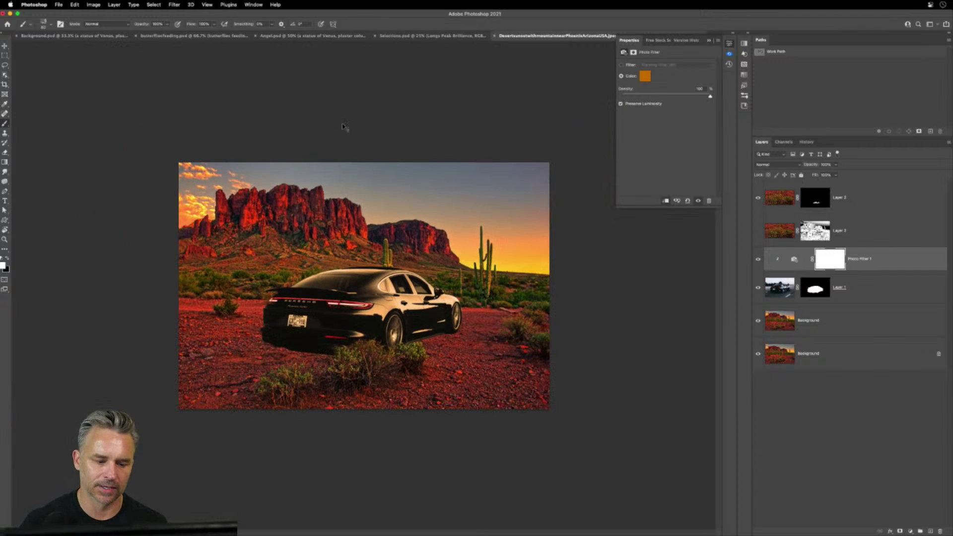
pyautogui.press('super+plus')
pyautogui.click(837, 313)
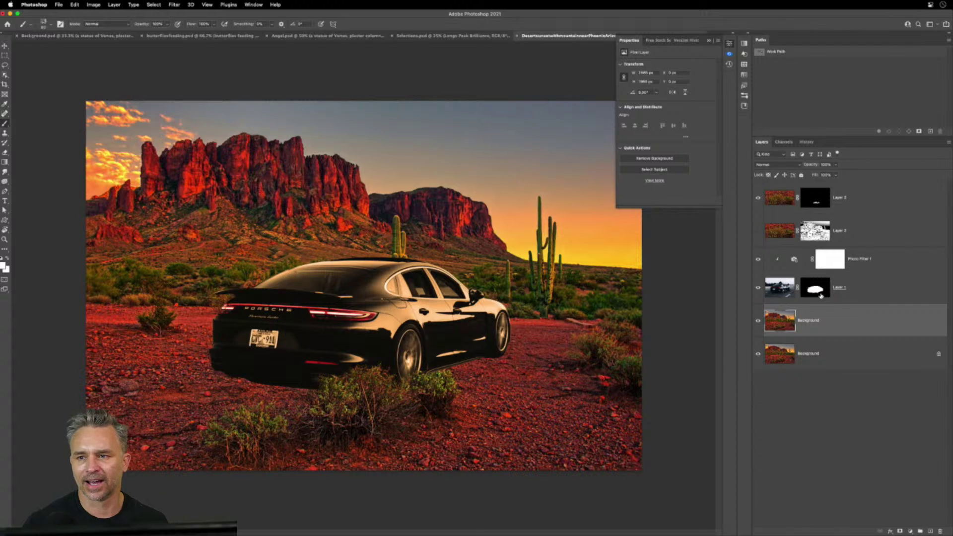
pyautogui.click(930, 530)
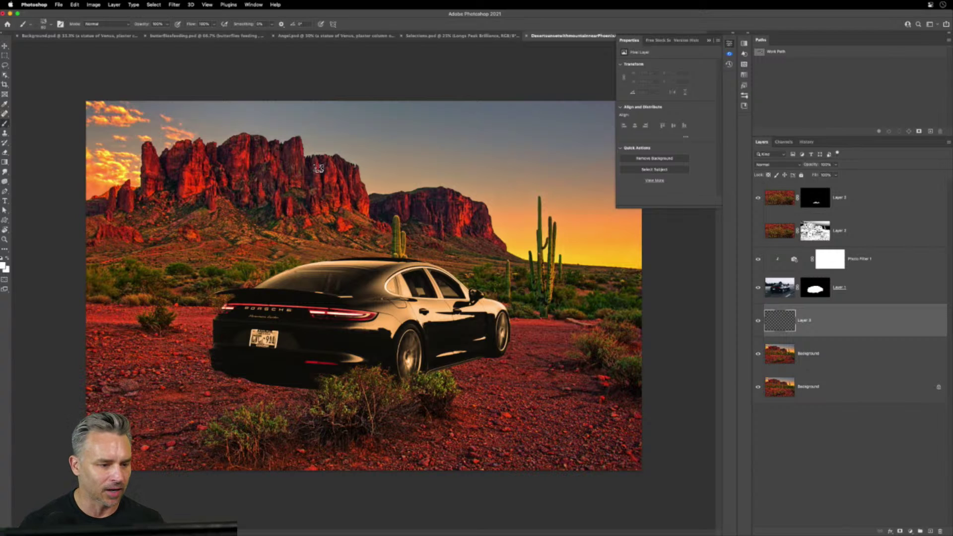
# Paint a black shadow with a soft round brush on the new layer, along the ground beneath the car and its wheels
pyautogui.click(3, 258)
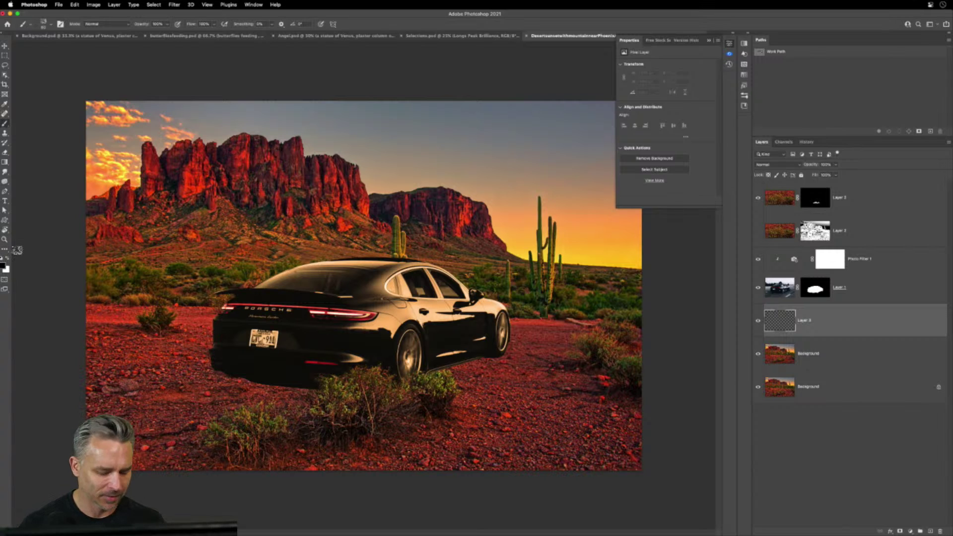
pyautogui.rightClick(138, 152)
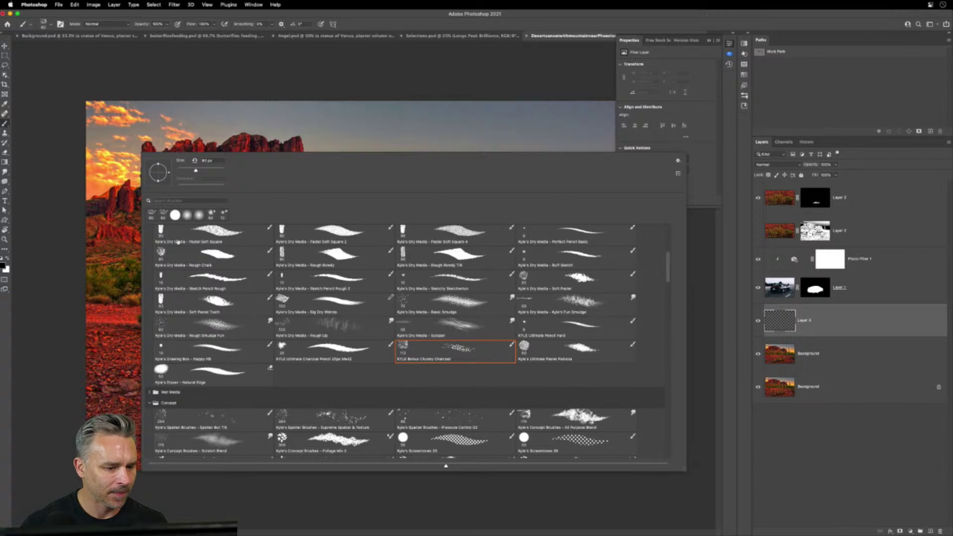
pyautogui.scroll(5, 178, 242)
pyautogui.doubleClick(199, 286)
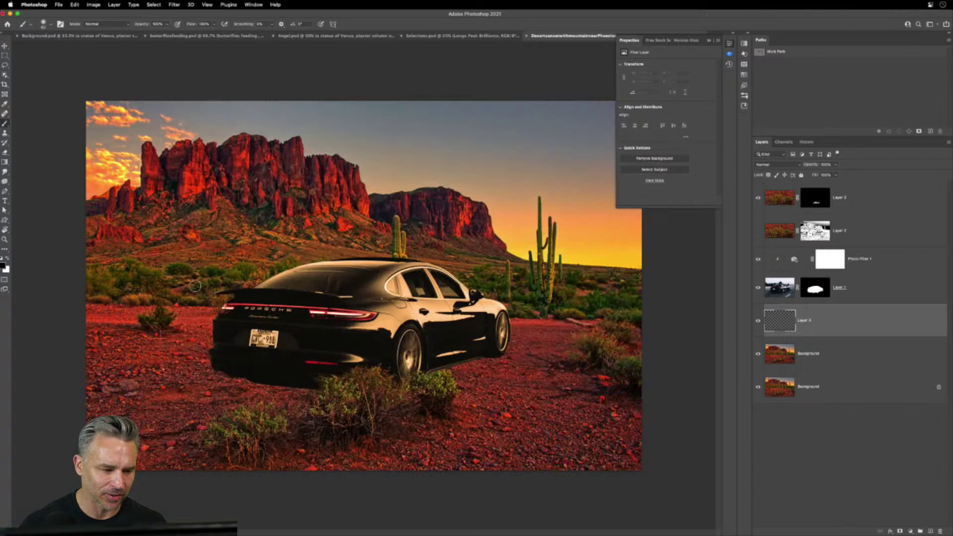
pyautogui.moveTo(247, 368)
pyautogui.mouseDown()
pyautogui.moveTo(348, 378)
pyautogui.moveTo(332, 363)
pyautogui.moveTo(373, 373)
pyautogui.moveTo(486, 339)
pyautogui.moveTo(319, 385)
pyautogui.mouseUp()
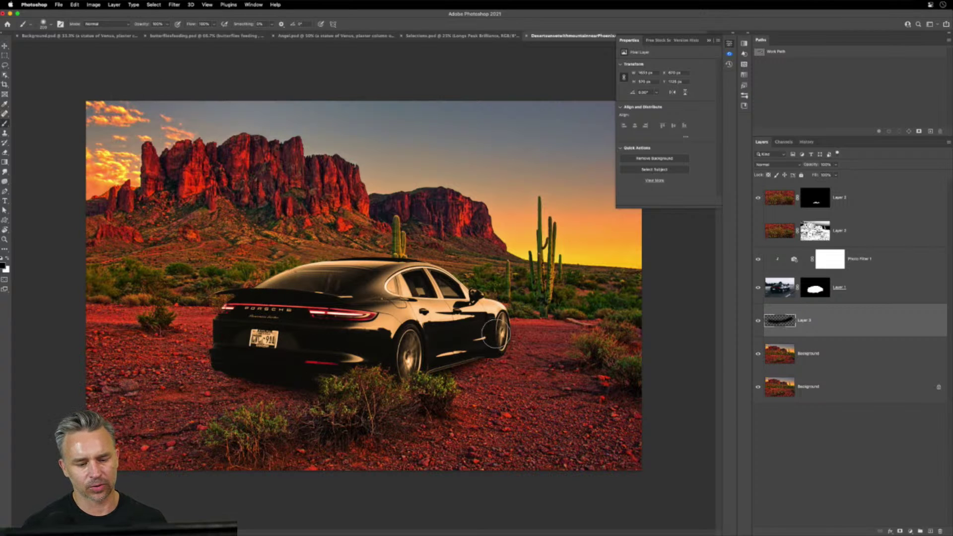
pyautogui.moveTo(493, 332)
pyautogui.mouseDown()
pyautogui.moveTo(444, 338)
pyautogui.moveTo(419, 327)
pyautogui.mouseUp()
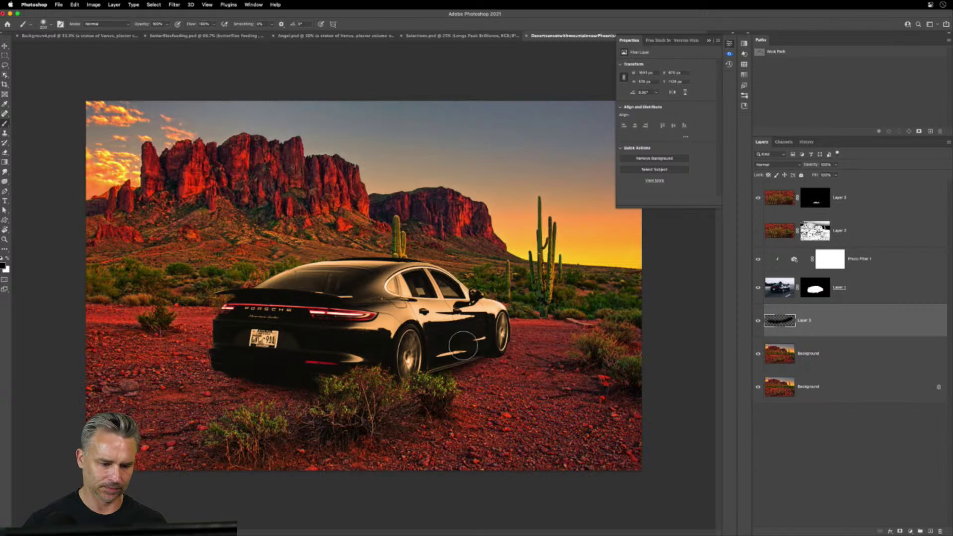
pyautogui.moveTo(497, 347)
pyautogui.mouseDown()
pyautogui.moveTo(482, 348)
pyautogui.moveTo(492, 342)
pyautogui.mouseUp()
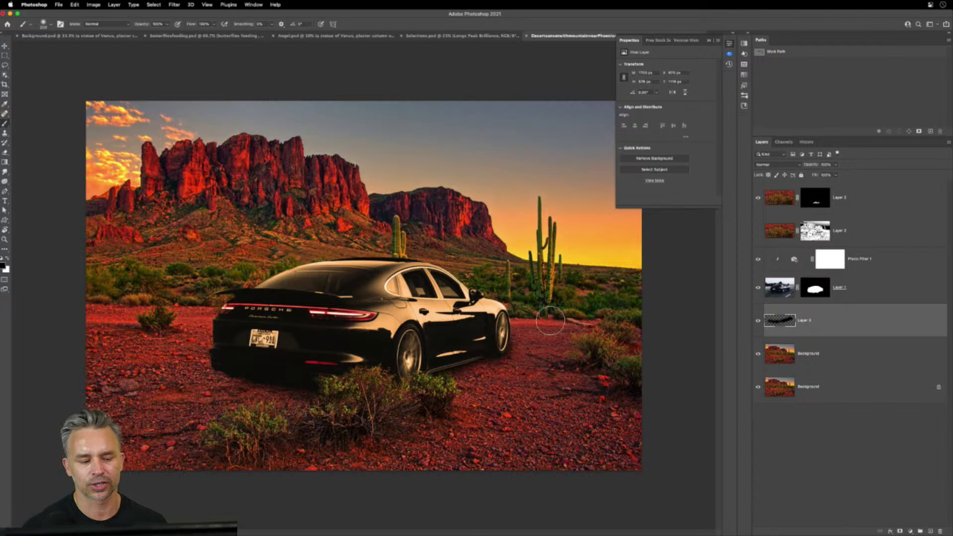
# Duplicate the upper Background layer, move the copy above the Photo Filter layer and clip it to the car
pyautogui.click(827, 350)
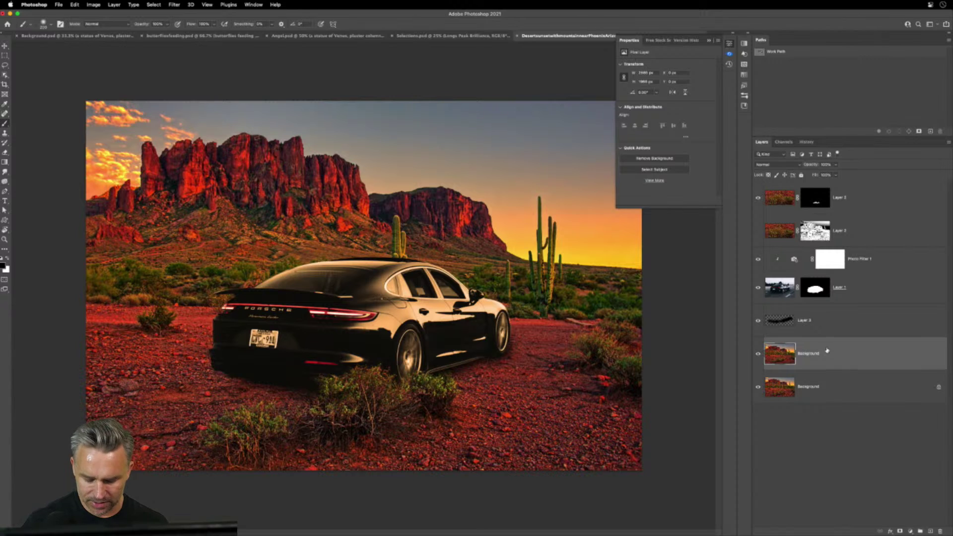
pyautogui.press('super+j')
pyautogui.moveTo(801, 354); pyautogui.dragTo(780, 252)
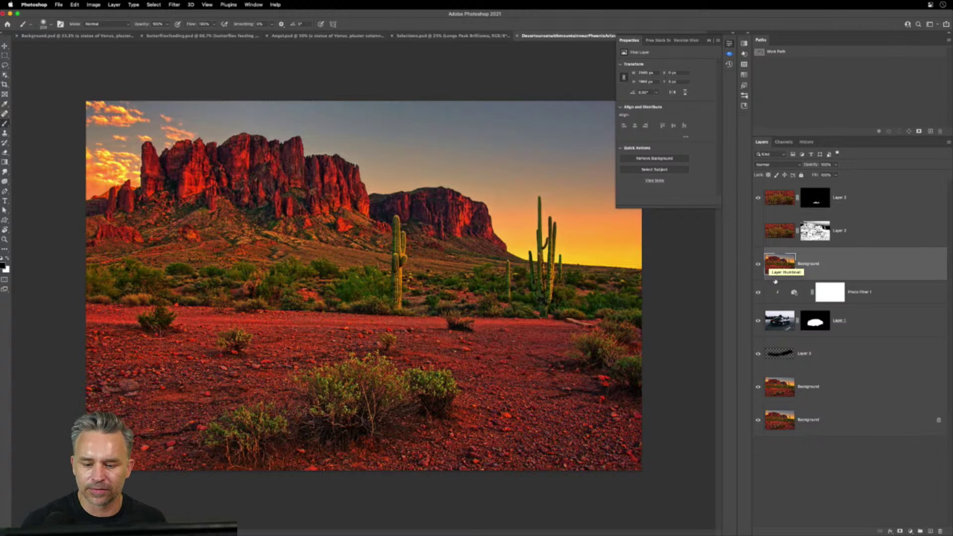
pyautogui.moveTo(825, 276); pyautogui.dragTo(762, 214)
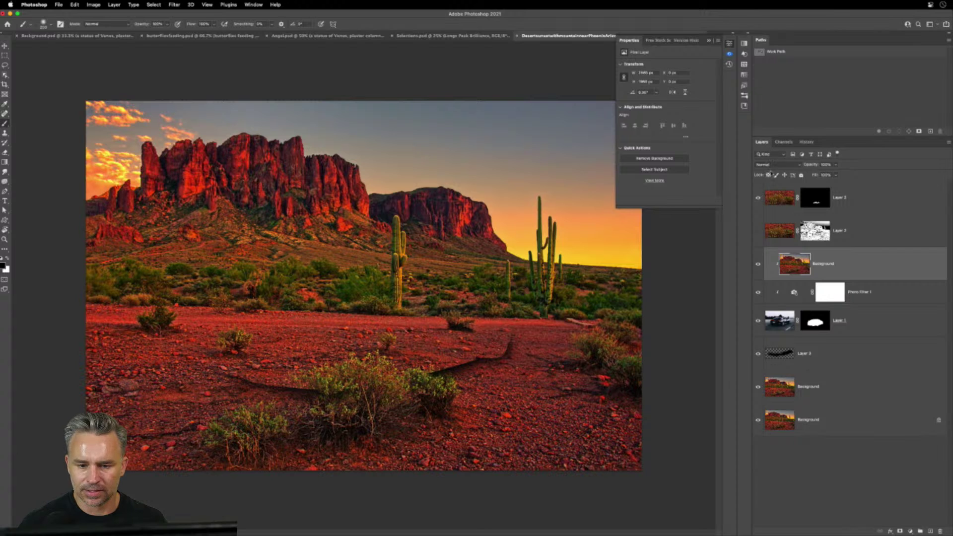
# Keep the clipped Background copy in Normal blend mode, add a layer mask to it and invert the mask to black
pyautogui.click(770, 165)
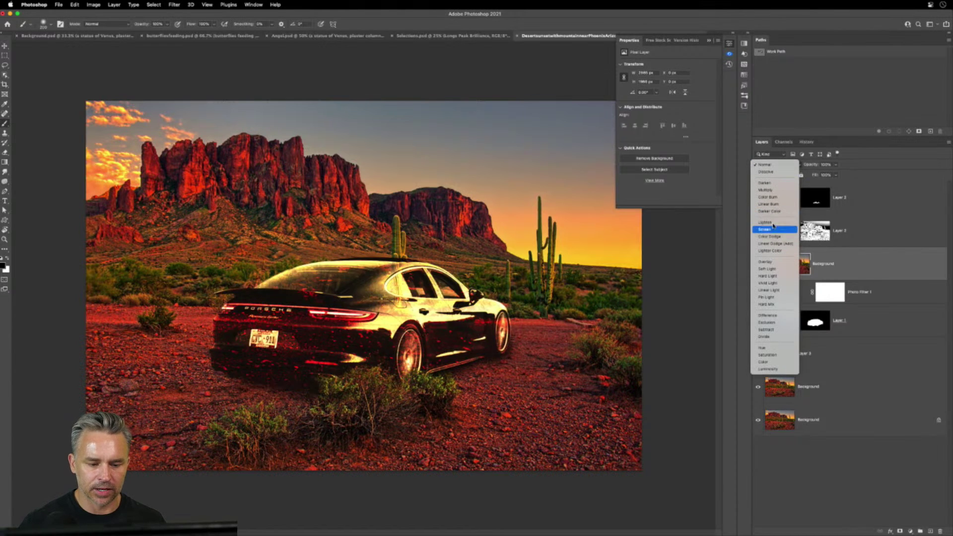
pyautogui.click(767, 165)
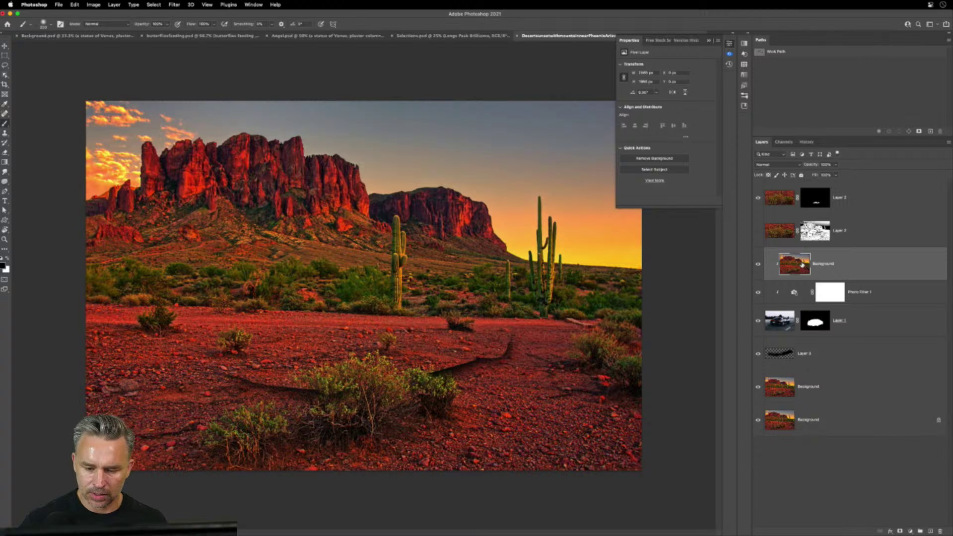
pyautogui.click(899, 531)
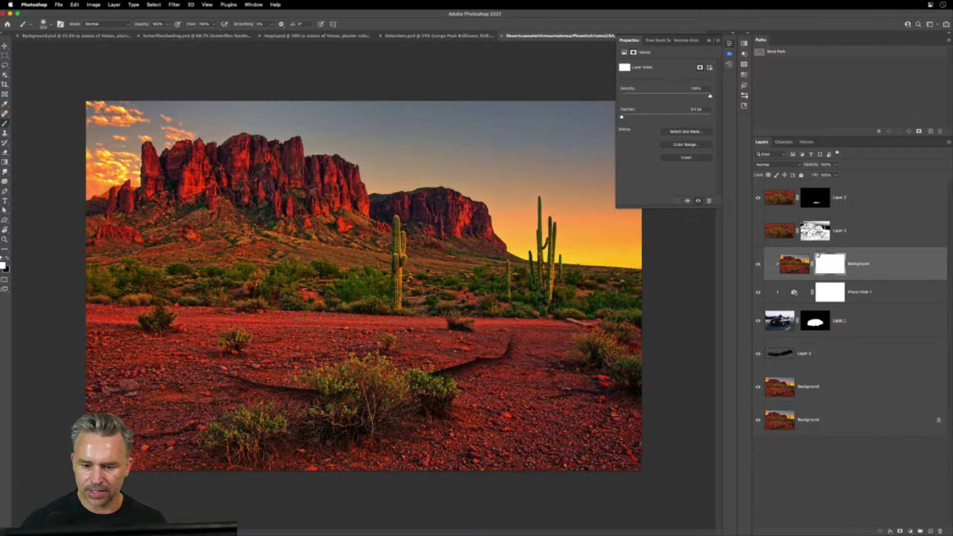
pyautogui.press('super+i')
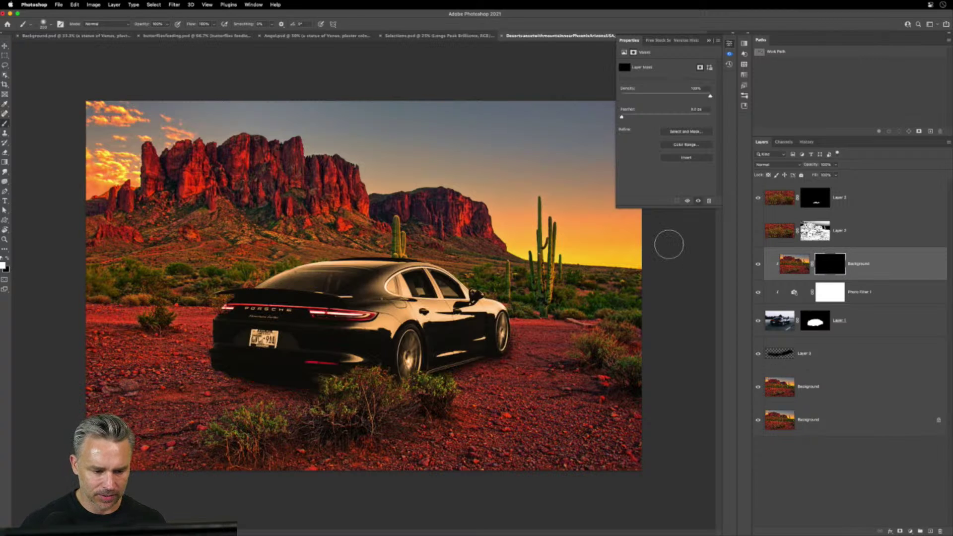
# Paint white with a soft brush on the Background copy's mask to reveal the desert image on the car's side doors
pyautogui.press('super+equal')
pyautogui.hscroll(5, 587, 281)
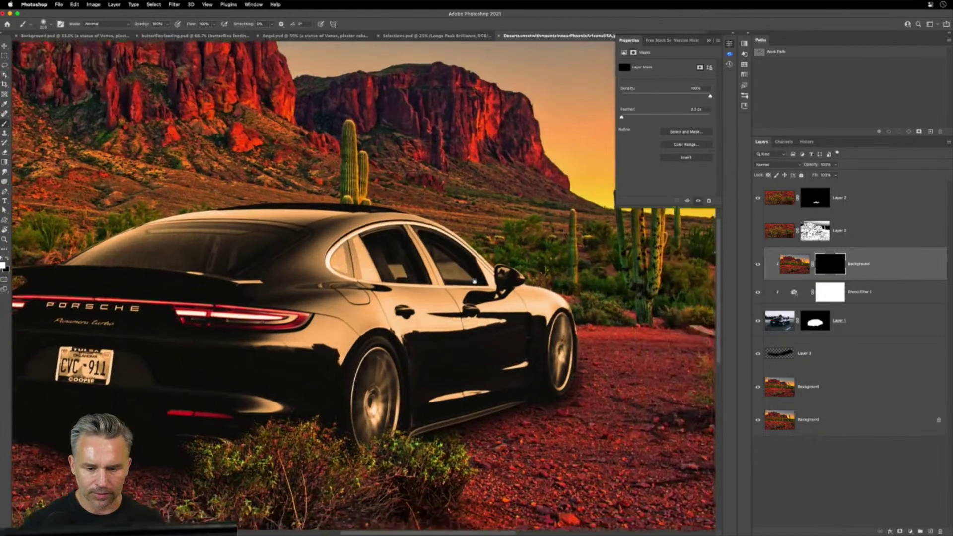
pyautogui.press('[')
pyautogui.press('[')
pyautogui.press('[')
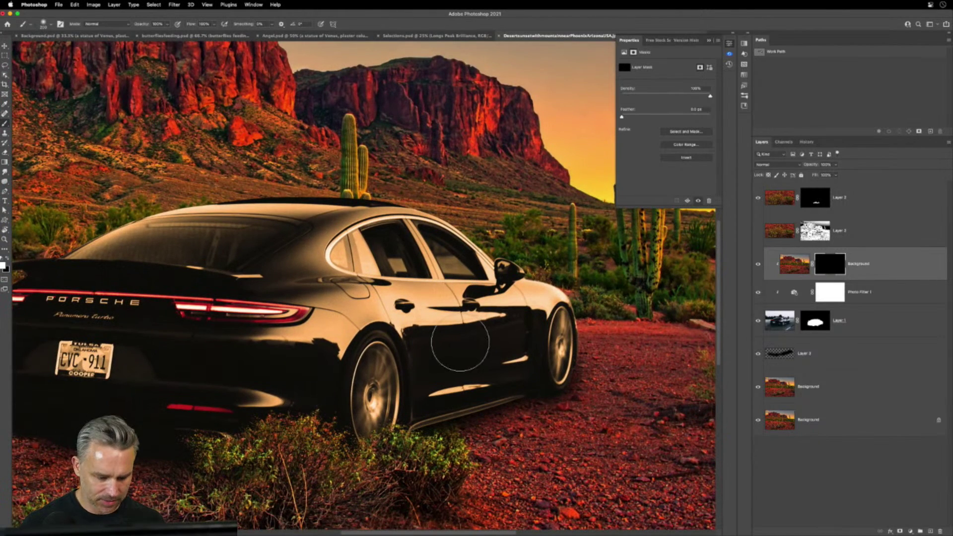
pyautogui.press(']')
pyautogui.press(']')
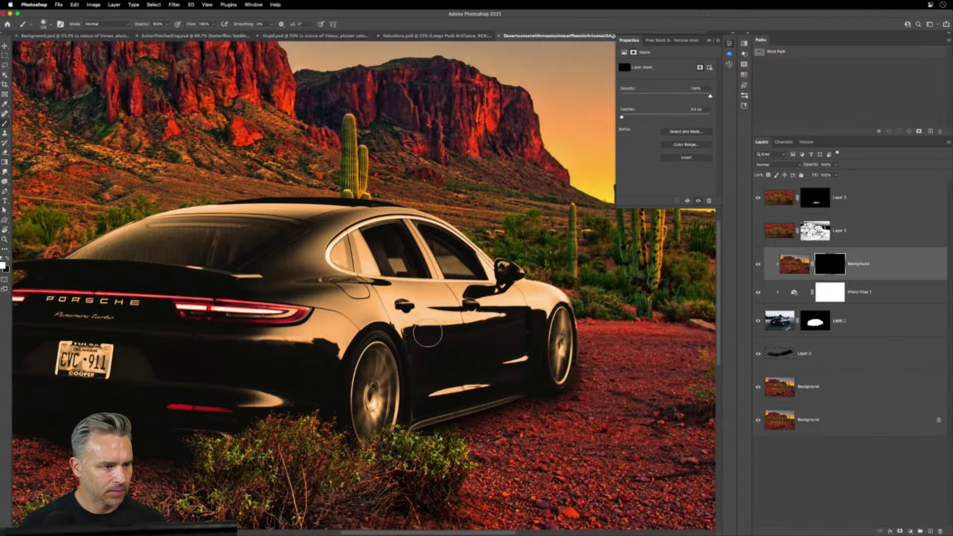
pyautogui.moveTo(421, 333)
pyautogui.mouseDown()
pyautogui.moveTo(515, 329)
pyautogui.moveTo(433, 341)
pyautogui.moveTo(508, 322)
pyautogui.moveTo(479, 320)
pyautogui.moveTo(436, 341)
pyautogui.mouseUp()
# Distort the clipped Background copy by pulling all four corners so the desert image slants along the car's side, and apply the transform
pyautogui.click(794, 266)
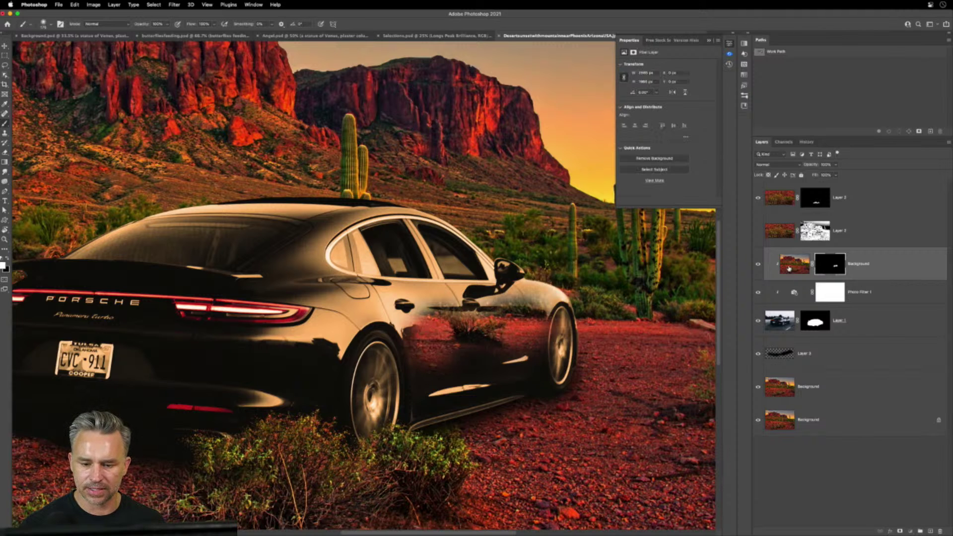
pyautogui.press('super+t')
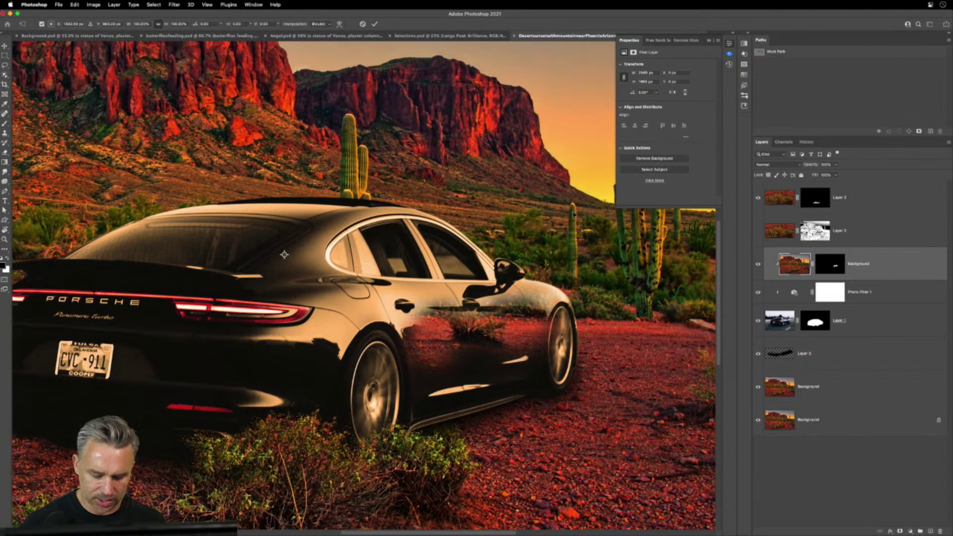
pyautogui.press('super+0')
pyautogui.rightClick(171, 174)
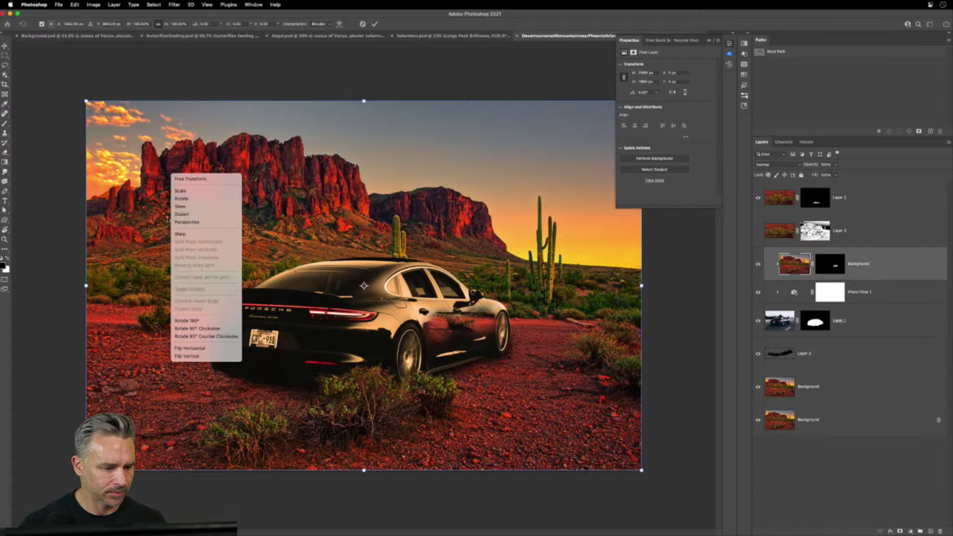
pyautogui.moveTo(87, 102); pyautogui.dragTo(126, 239)
pyautogui.moveTo(87, 471); pyautogui.dragTo(206, 534)
pyautogui.click(710, 42)
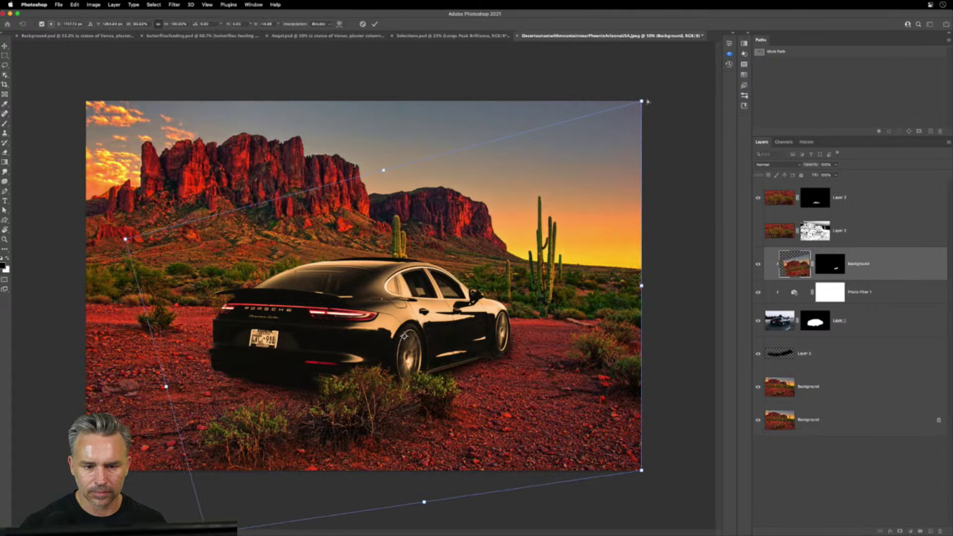
pyautogui.moveTo(641, 102); pyautogui.dragTo(588, 248)
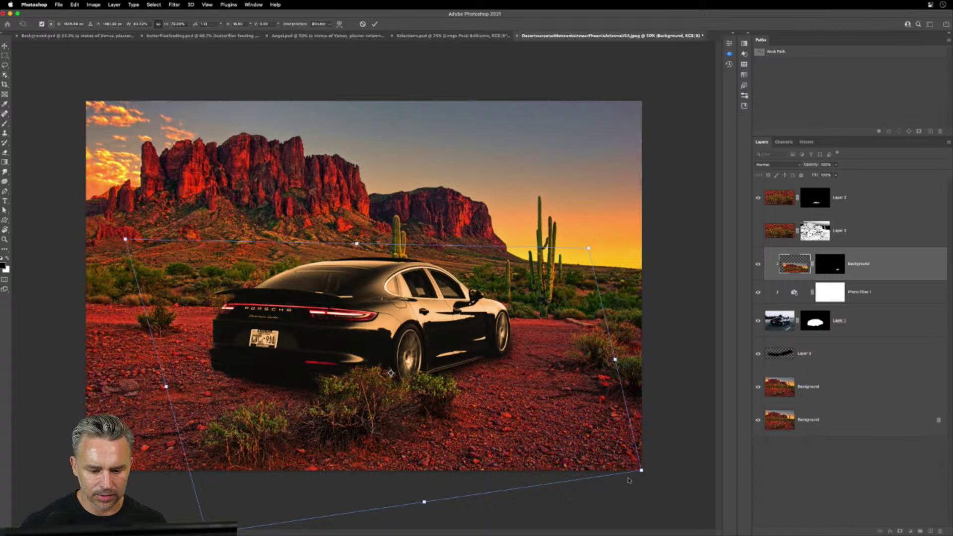
pyautogui.moveTo(641, 470)
pyautogui.mouseDown()
pyautogui.moveTo(621, 427)
pyautogui.moveTo(496, 432)
pyautogui.moveTo(517, 428)
pyautogui.mouseUp()
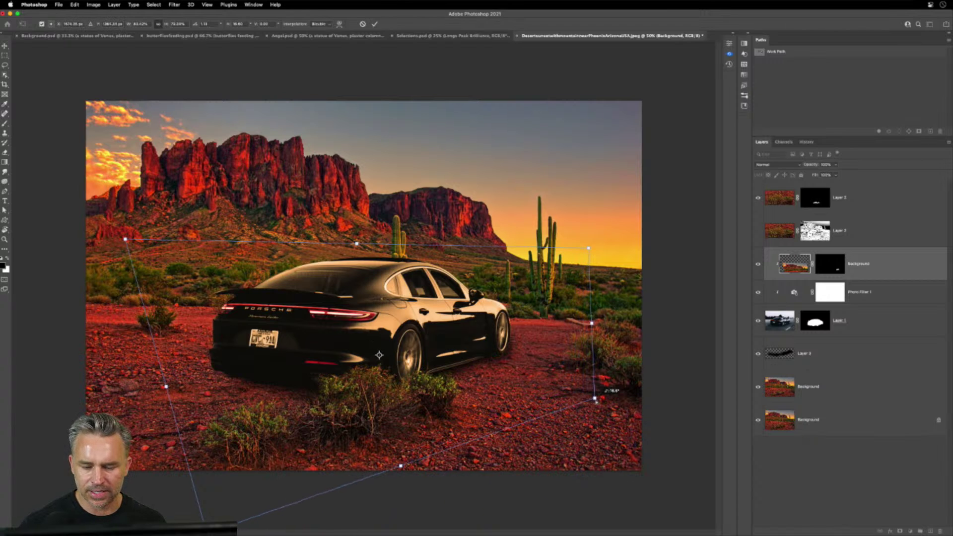
pyautogui.press('Return')
pyautogui.press('b')
# Disable the layer mask of the distorted Background copy
pyautogui.rightClick(830, 266)
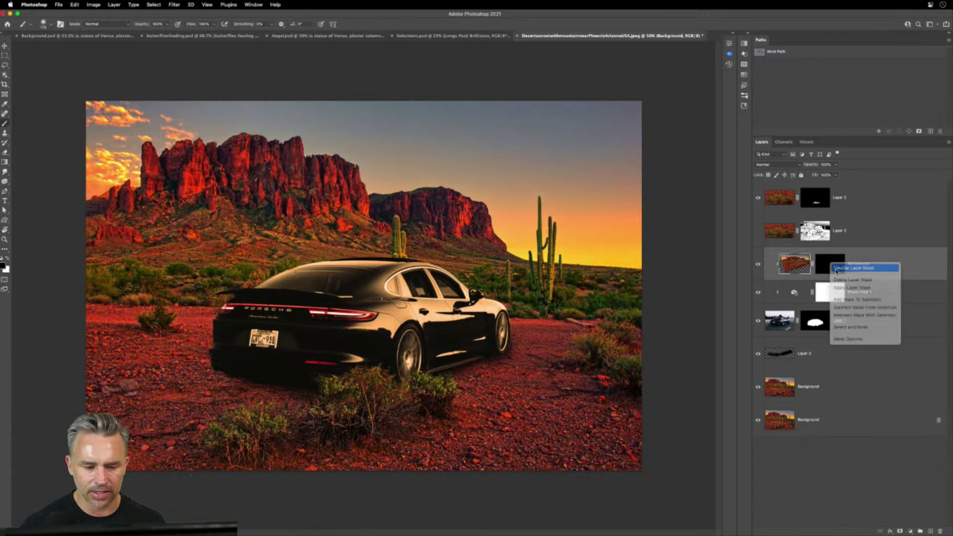
pyautogui.click(844, 267)
pyautogui.press('super+equal')
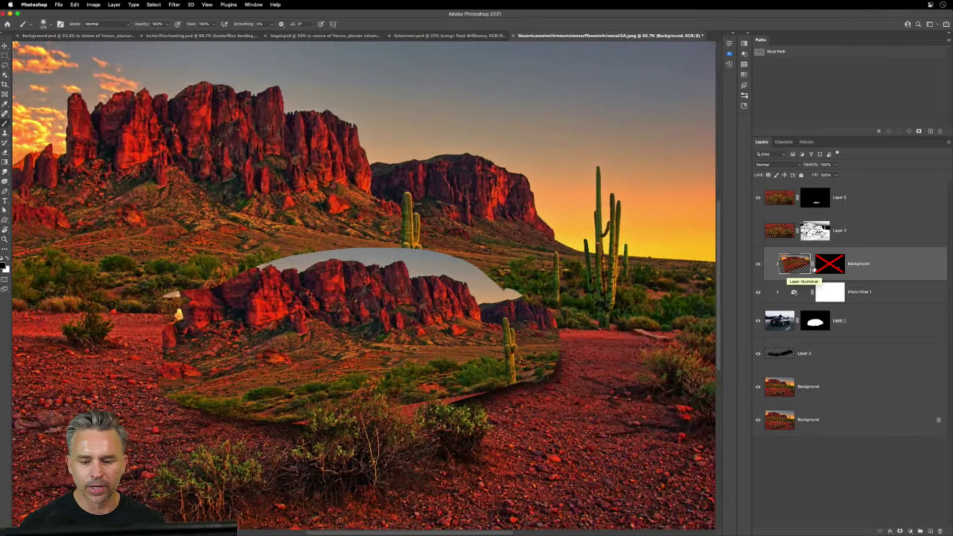
# Release the Background copy from its clipping, move it down and right over the car, and clip it to the car again
pyautogui.keyDown('alt'); pyautogui.click(878, 278); pyautogui.keyUp('alt')
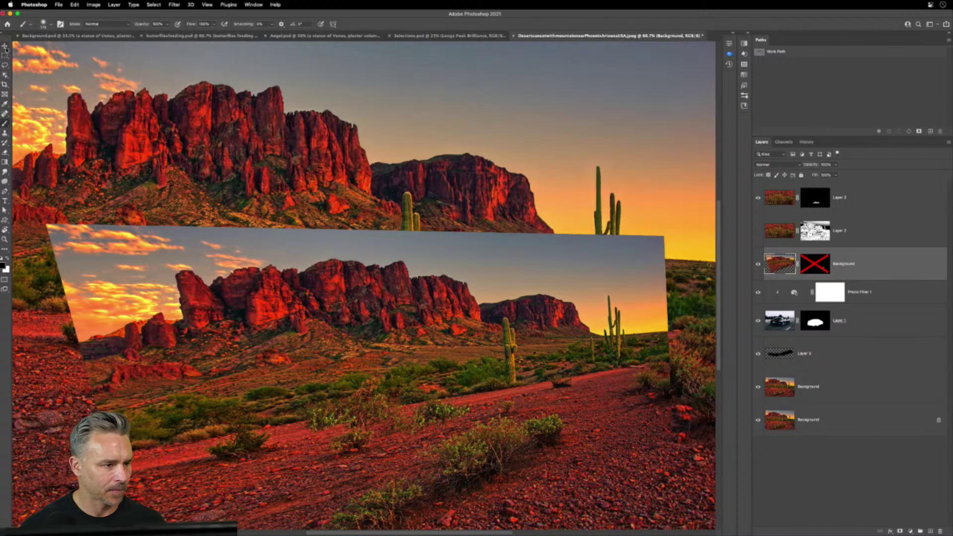
pyautogui.click(5, 46)
pyautogui.moveTo(347, 322)
pyautogui.mouseDown()
pyautogui.moveTo(433, 502)
pyautogui.moveTo(467, 358)
pyautogui.moveTo(447, 356)
pyautogui.mouseUp()
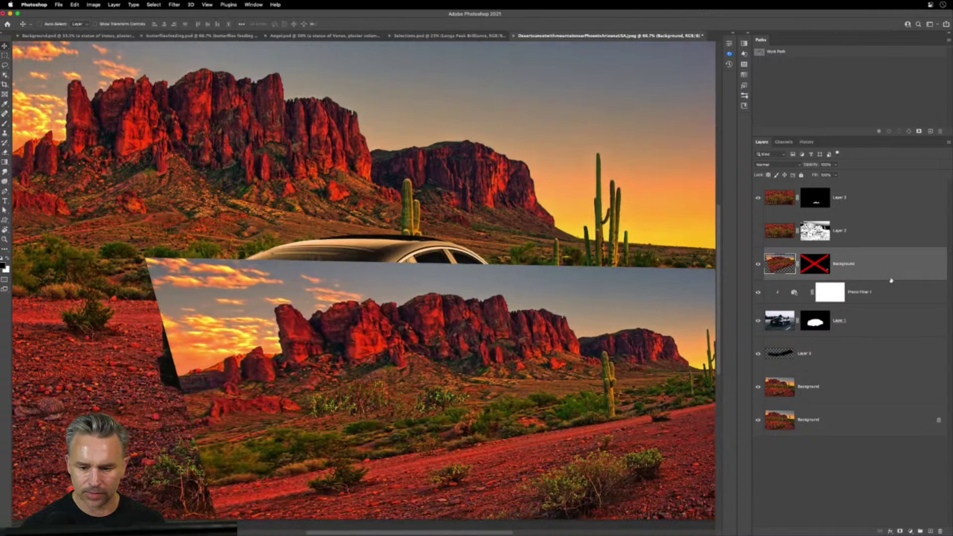
pyautogui.keyDown('alt'); pyautogui.click(869, 279); pyautogui.keyUp('alt')
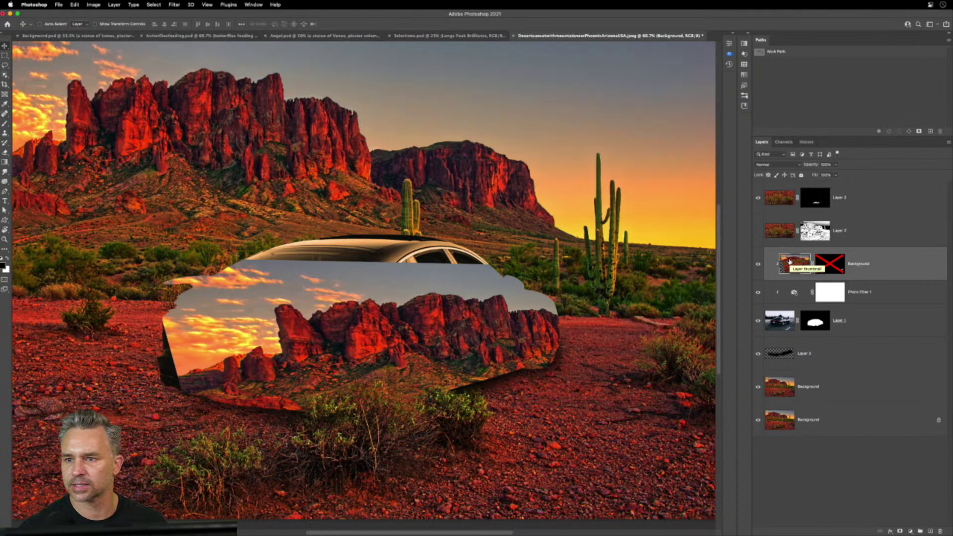
# Set the clipped Background copy to Linear Dodge (Add), re-enable its mask and fill the mask entirely with white
pyautogui.click(773, 165)
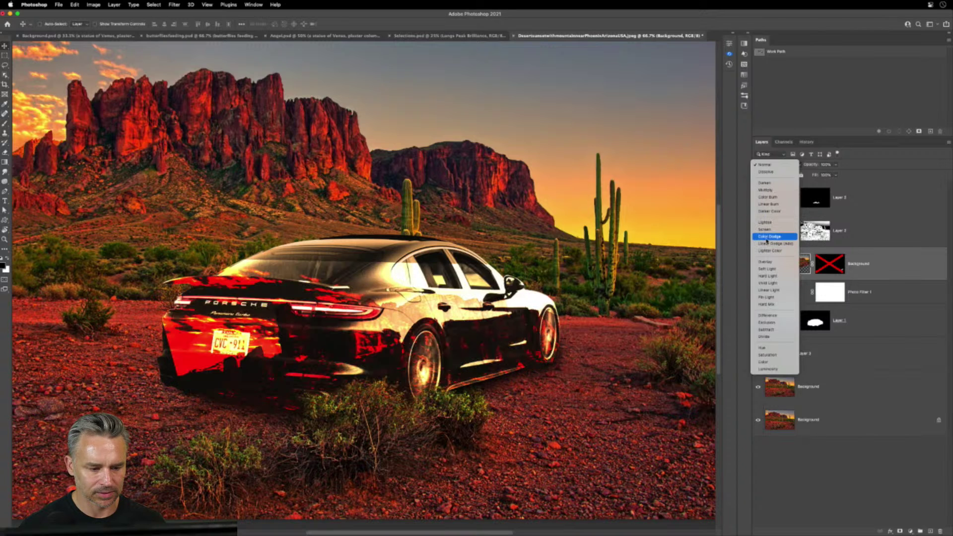
pyautogui.click(774, 243)
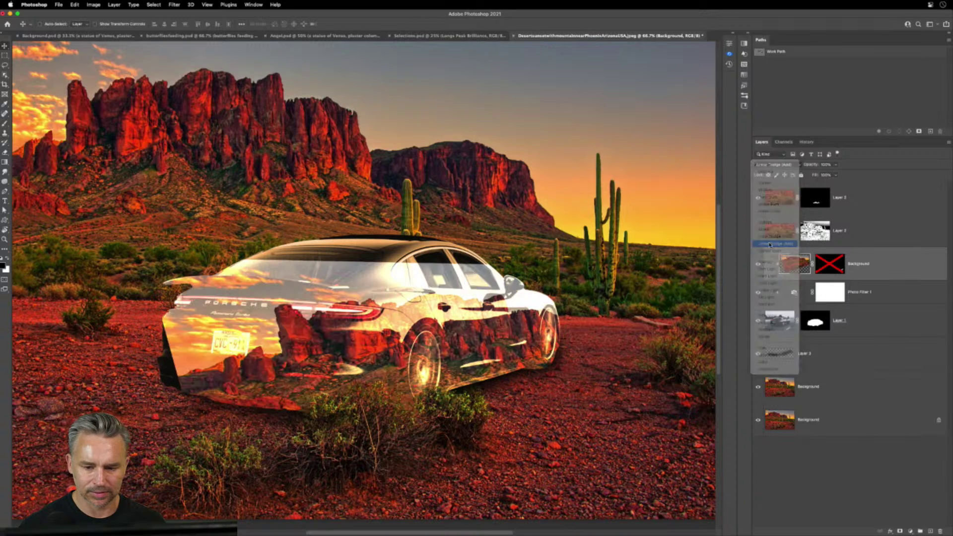
pyautogui.click(833, 267)
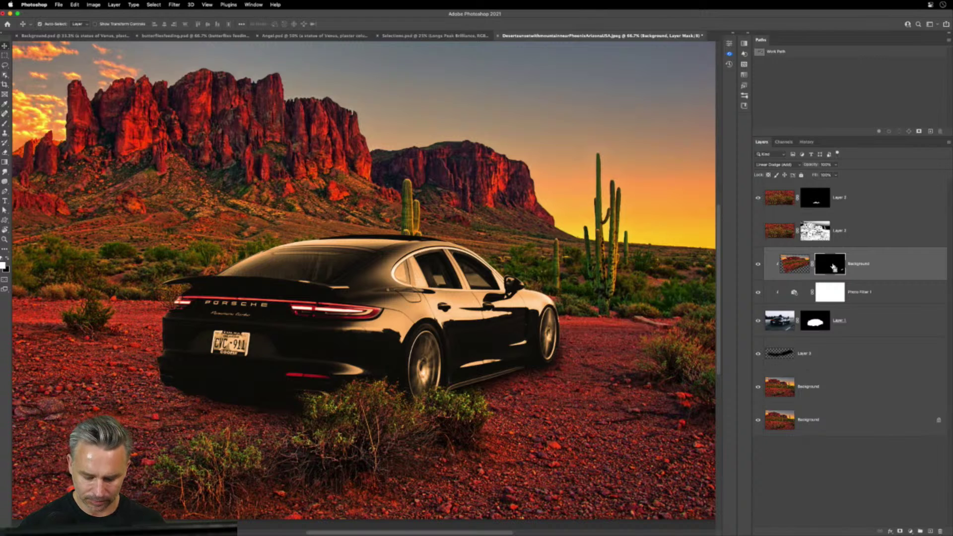
pyautogui.press('super+a')
pyautogui.hotkey('shift', 'BackSpace')
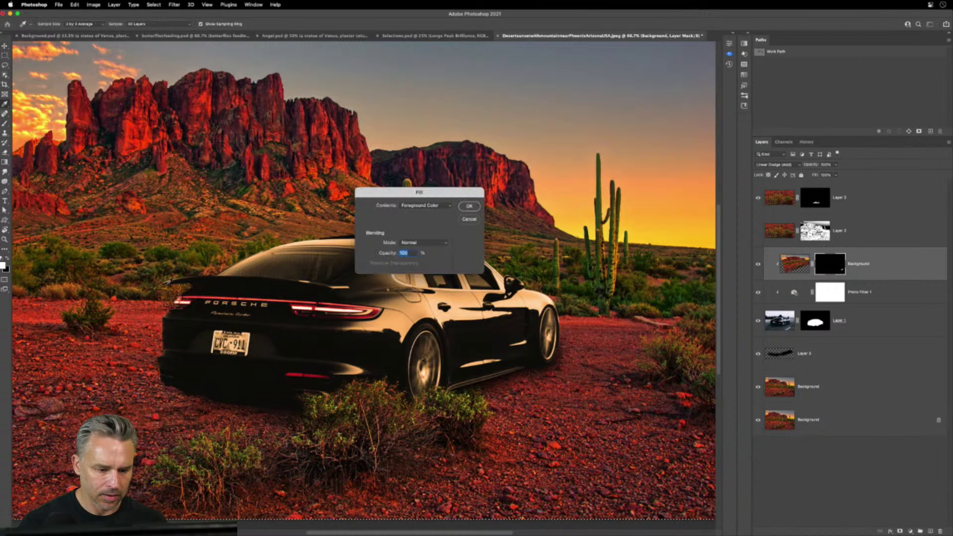
pyautogui.press('Return')
pyautogui.press('super+d')
pyautogui.press('v')
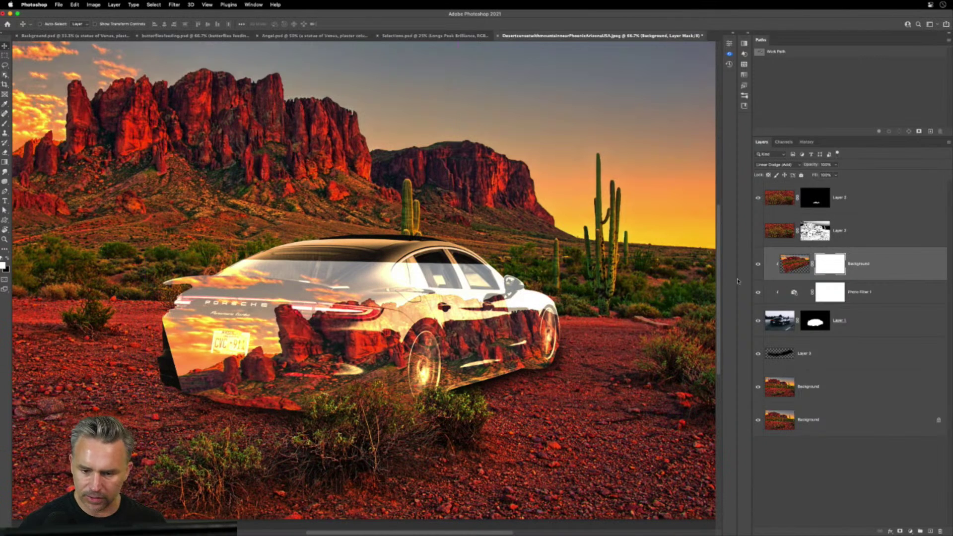
# Paint black with a soft brush on the Background copy's mask to hide the reflection from the car's roof, windows and rear
pyautogui.press('b')
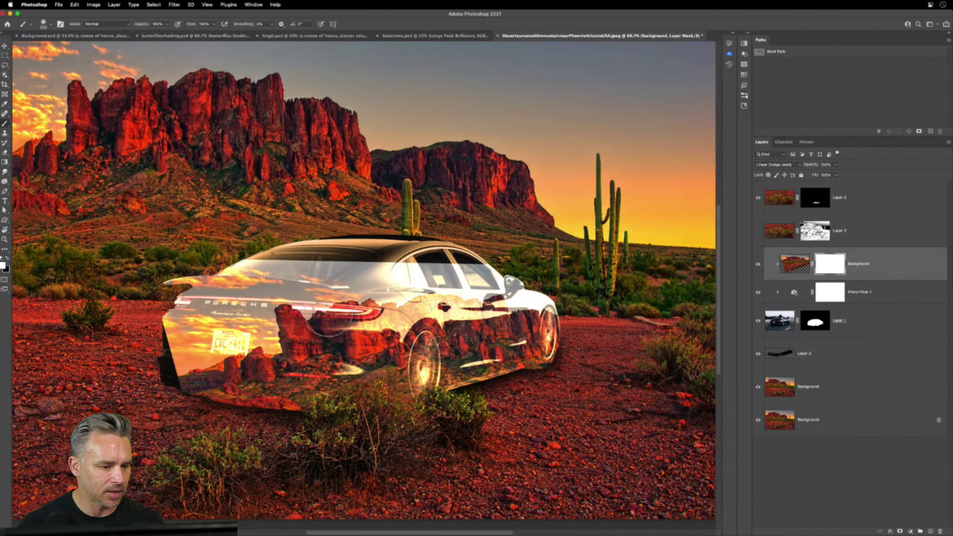
pyautogui.click(8, 257)
pyautogui.moveTo(196, 254); pyautogui.dragTo(536, 266)
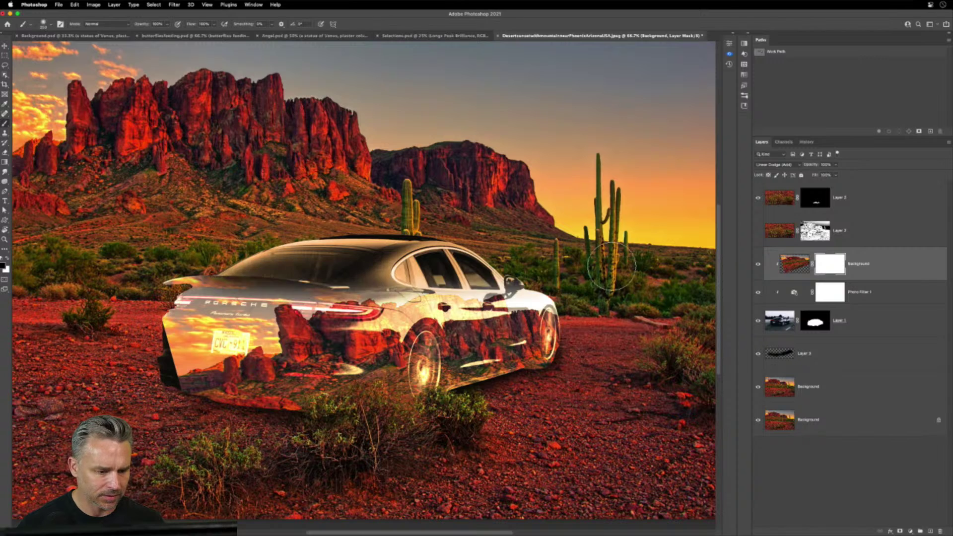
pyautogui.moveTo(259, 290); pyautogui.dragTo(551, 298)
pyautogui.moveTo(397, 280)
pyautogui.mouseDown()
pyautogui.moveTo(179, 283)
pyautogui.moveTo(188, 397)
pyautogui.moveTo(165, 373)
pyautogui.moveTo(278, 348)
pyautogui.moveTo(330, 383)
pyautogui.moveTo(368, 317)
pyautogui.moveTo(441, 430)
pyautogui.mouseUp()
# Mask the reflection off the car's front and rear wheels with a smaller black brush, leaving it on the side panels
pyautogui.press(']')
pyautogui.press(']')
pyautogui.press('[')
pyautogui.press('[')
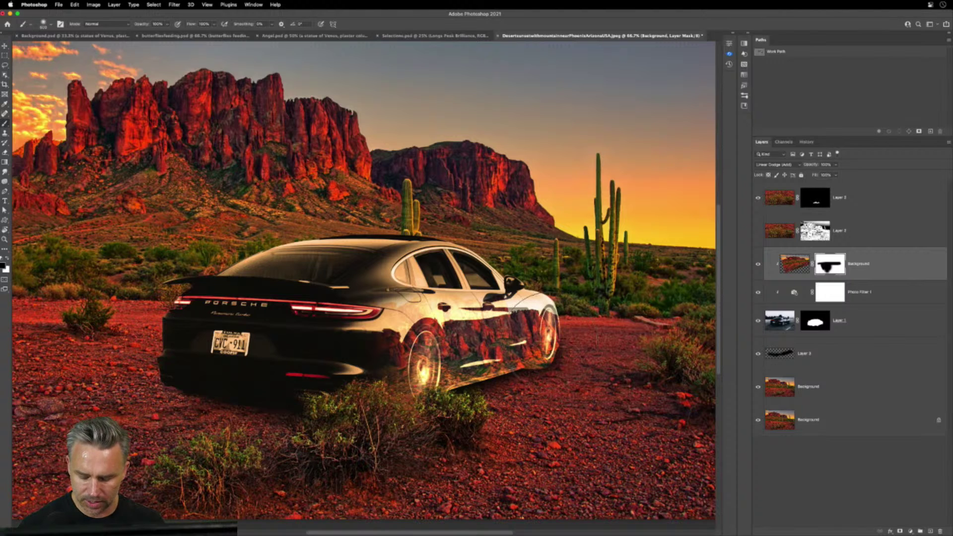
pyautogui.moveTo(548, 312)
pyautogui.mouseDown()
pyautogui.moveTo(552, 348)
pyautogui.moveTo(541, 328)
pyautogui.moveTo(536, 359)
pyautogui.mouseUp()
pyautogui.moveTo(407, 342)
pyautogui.mouseDown()
pyautogui.moveTo(413, 386)
pyautogui.moveTo(409, 339)
pyautogui.moveTo(427, 326)
pyautogui.moveTo(445, 363)
pyautogui.moveTo(415, 354)
pyautogui.moveTo(420, 327)
pyautogui.moveTo(439, 328)
pyautogui.moveTo(431, 412)
pyautogui.moveTo(542, 350)
pyautogui.moveTo(542, 369)
pyautogui.moveTo(519, 378)
pyautogui.mouseUp()
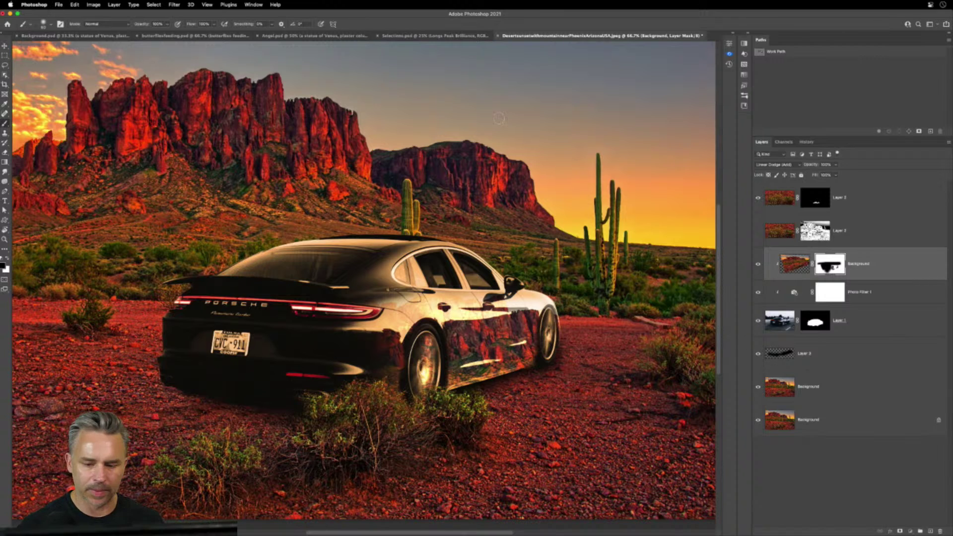
pyautogui.click(75, 4)
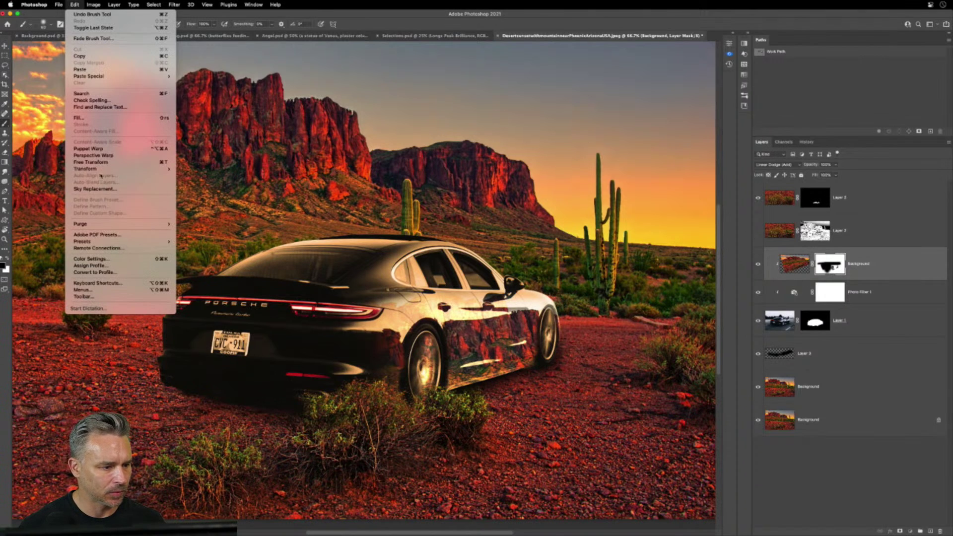
pyautogui.moveTo(109, 169)
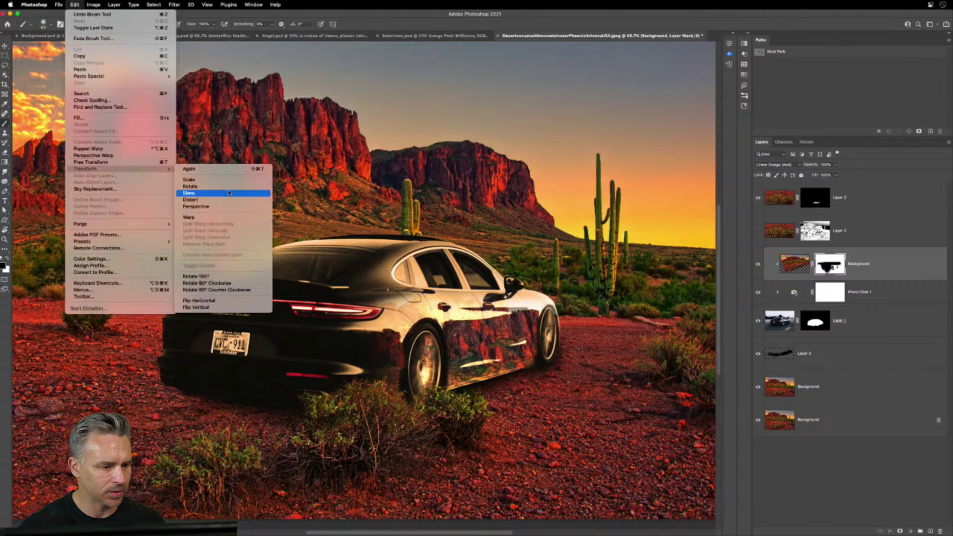
pyautogui.click(213, 217)
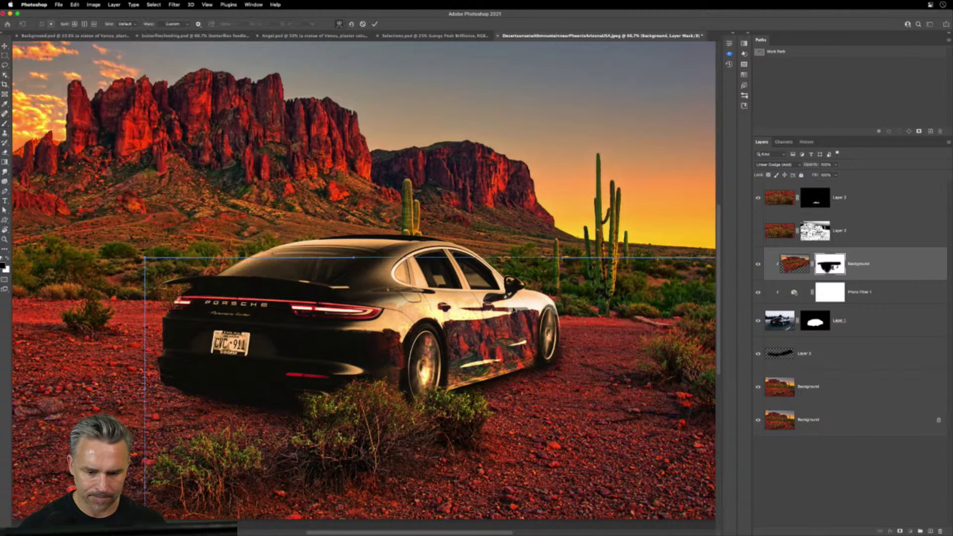
pyautogui.press('Return')
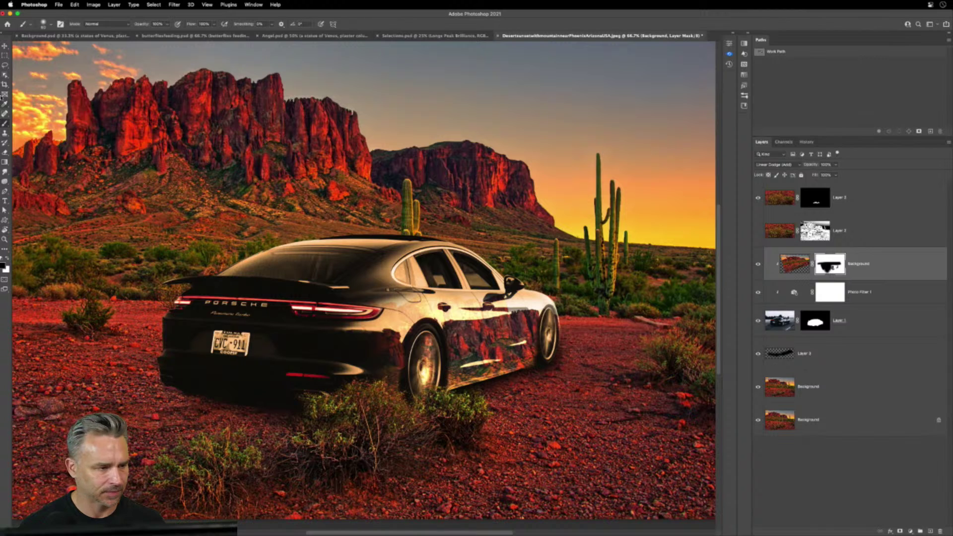
# Cut the rectangular area around the car out of the clipped Background copy's image and paste it as a new layer
pyautogui.click(4, 55)
pyautogui.keyDown('super'); pyautogui.click(797, 265); pyautogui.keyUp('super')
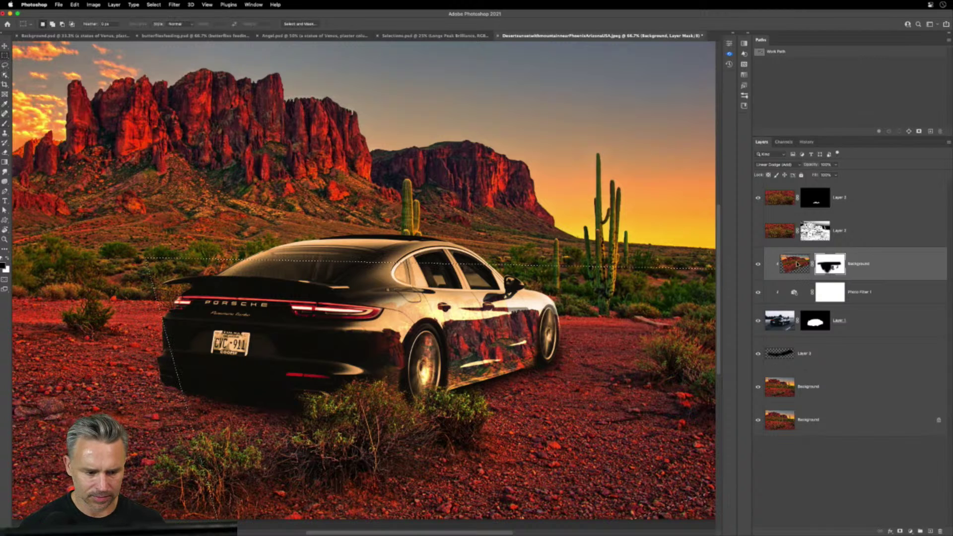
pyautogui.press('super+d')
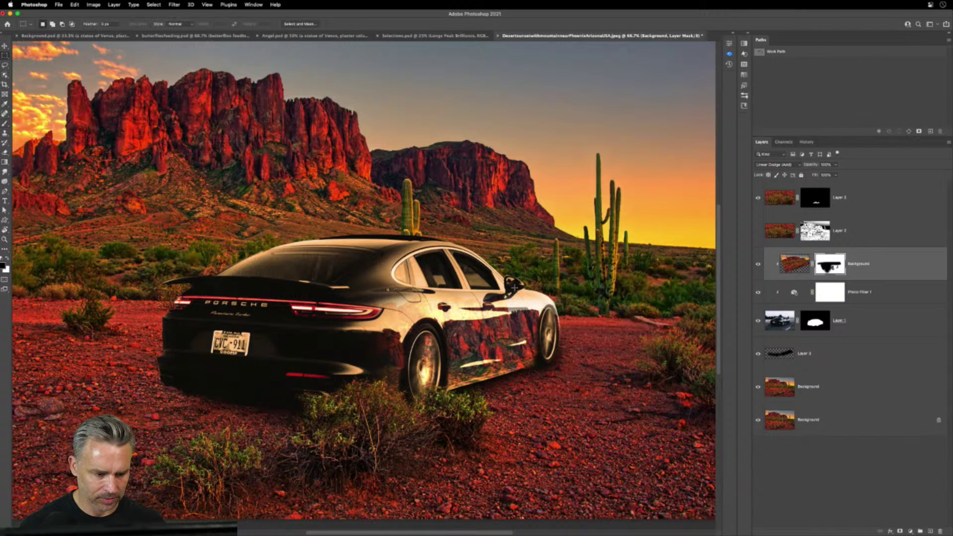
pyautogui.moveTo(214, 213); pyautogui.dragTo(639, 492)
pyautogui.press('super+v')
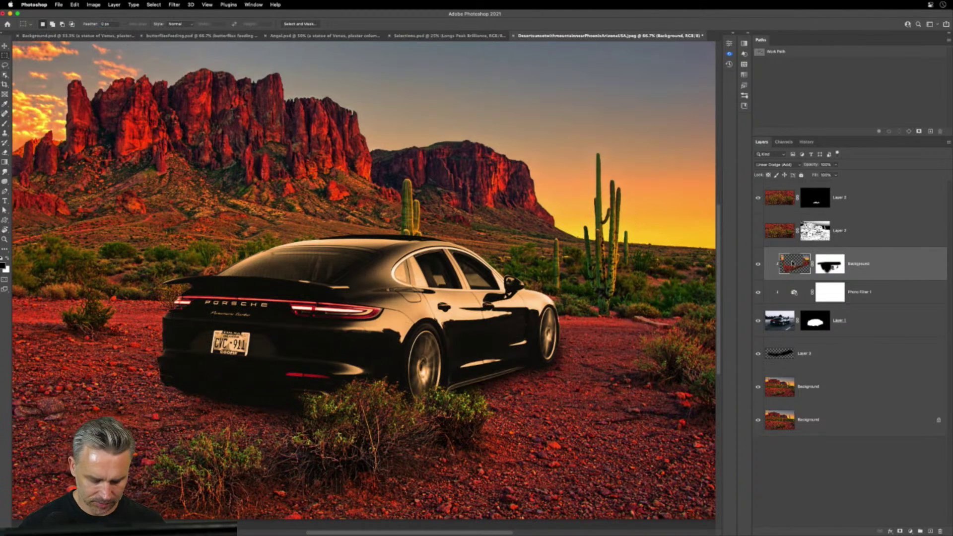
# Transfer the Background copy's clipping and layer mask to the pasted Layer 4 and delete the leftover copy
pyautogui.keyDown('alt'); pyautogui.click(819, 280); pyautogui.keyUp('alt')
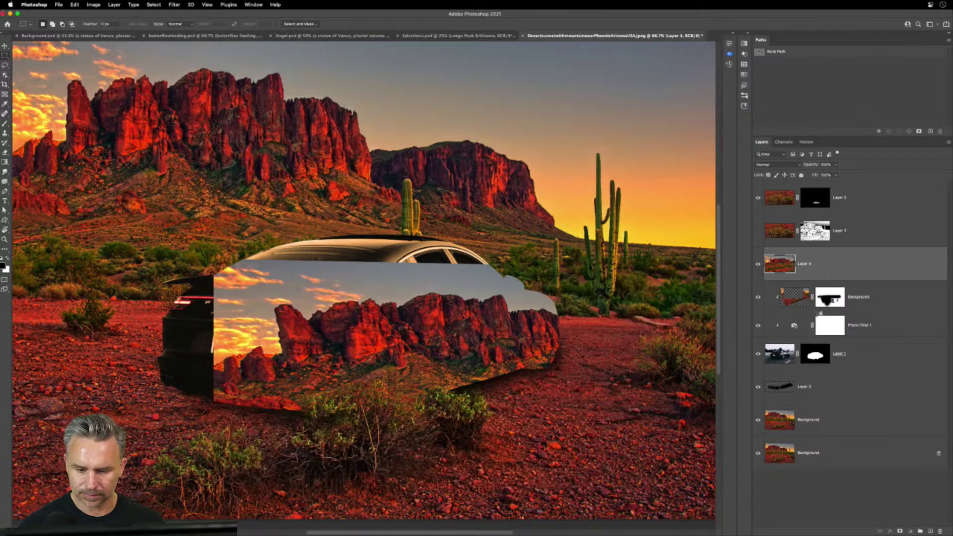
pyautogui.moveTo(829, 297); pyautogui.dragTo(826, 265)
pyautogui.moveTo(885, 292); pyautogui.dragTo(891, 515)
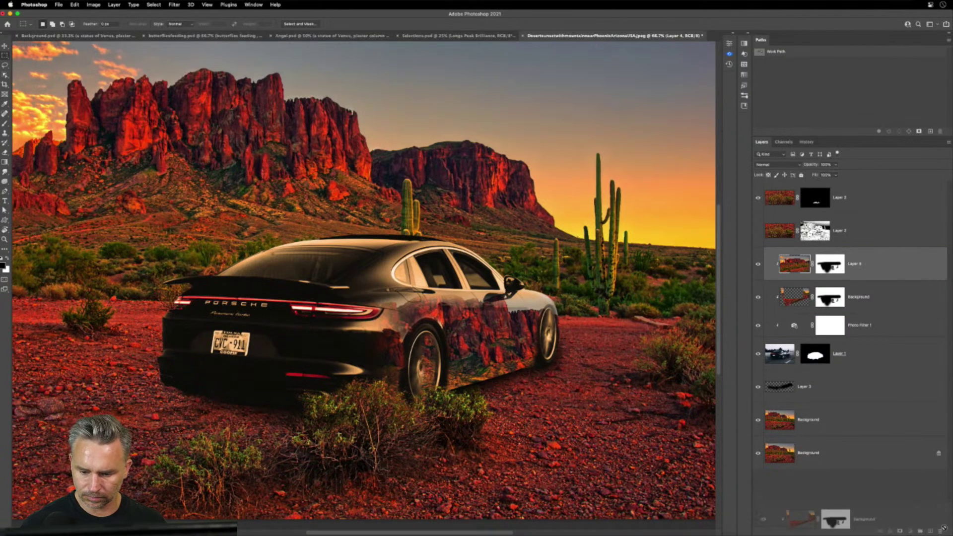
pyautogui.moveTo(941, 531); pyautogui.dragTo(940, 530)
pyautogui.press('super+plus')
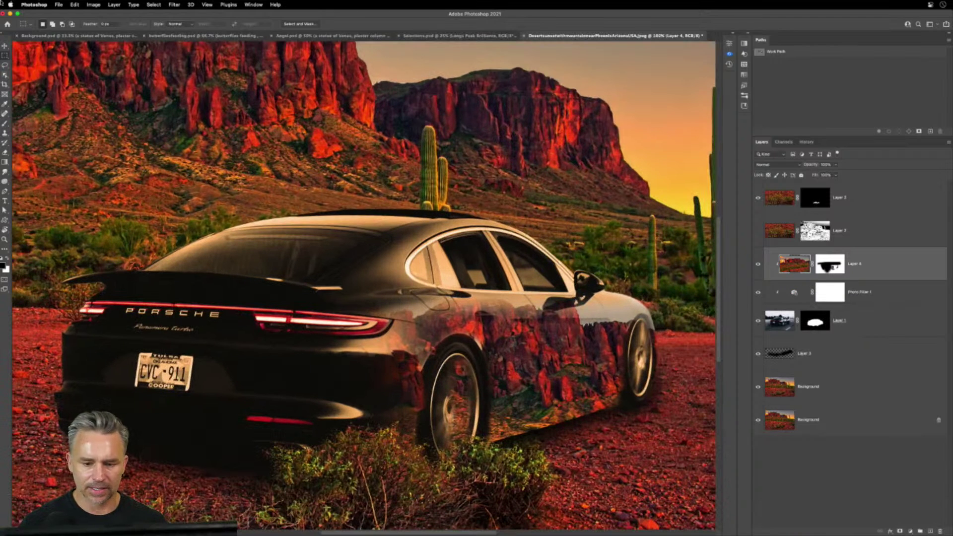
pyautogui.press('super+t')
pyautogui.scroll(-8, 420, 248)
pyautogui.hscroll(3, 419, 248)
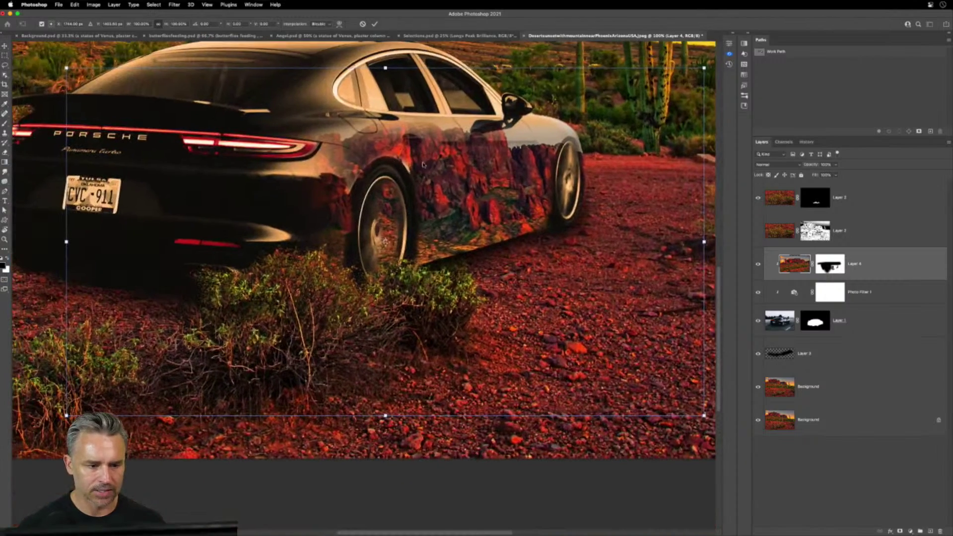
pyautogui.rightClick(424, 164)
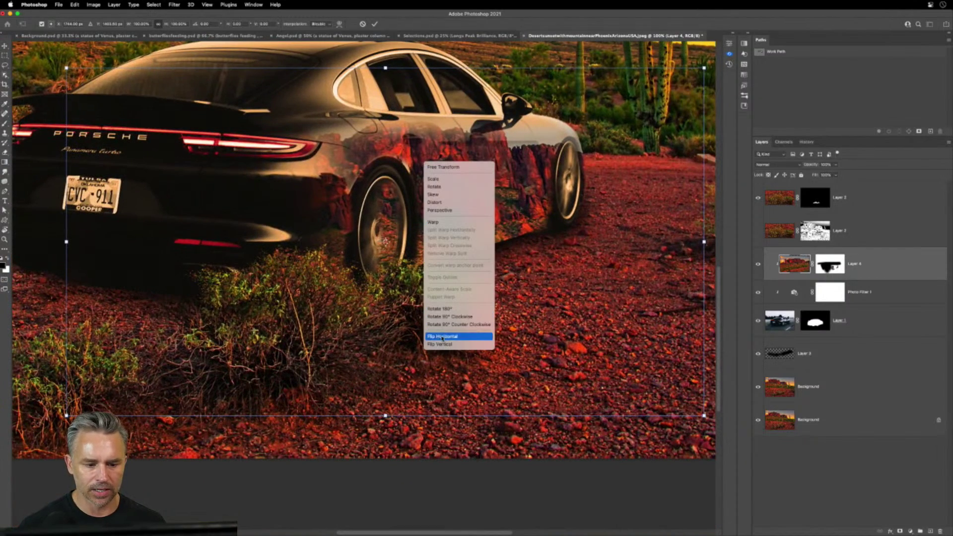
pyautogui.click(429, 224)
pyautogui.scroll(2, 368, 185)
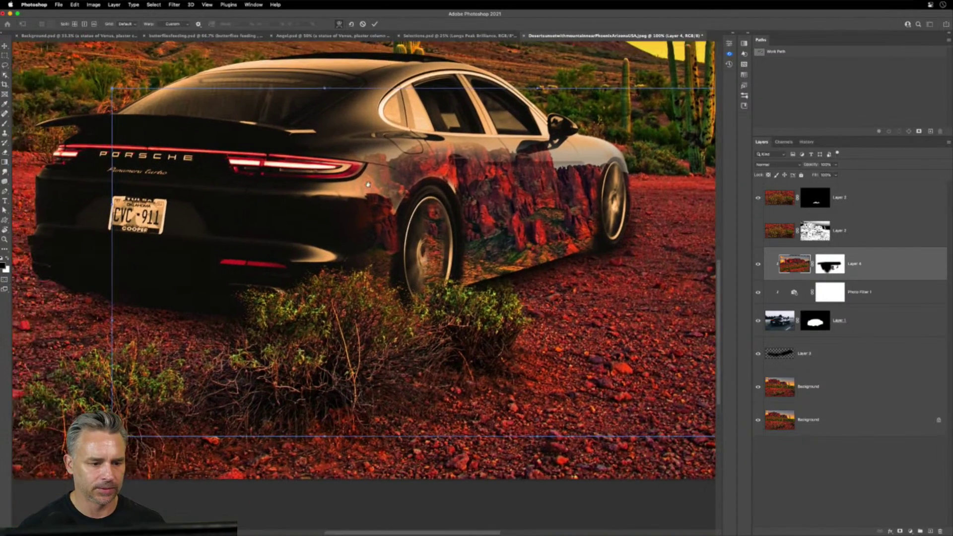
pyautogui.moveTo(112, 241); pyautogui.dragTo(248, 238)
pyautogui.moveTo(447, 219); pyautogui.dragTo(573, 213)
pyautogui.hscroll(5, 574, 214)
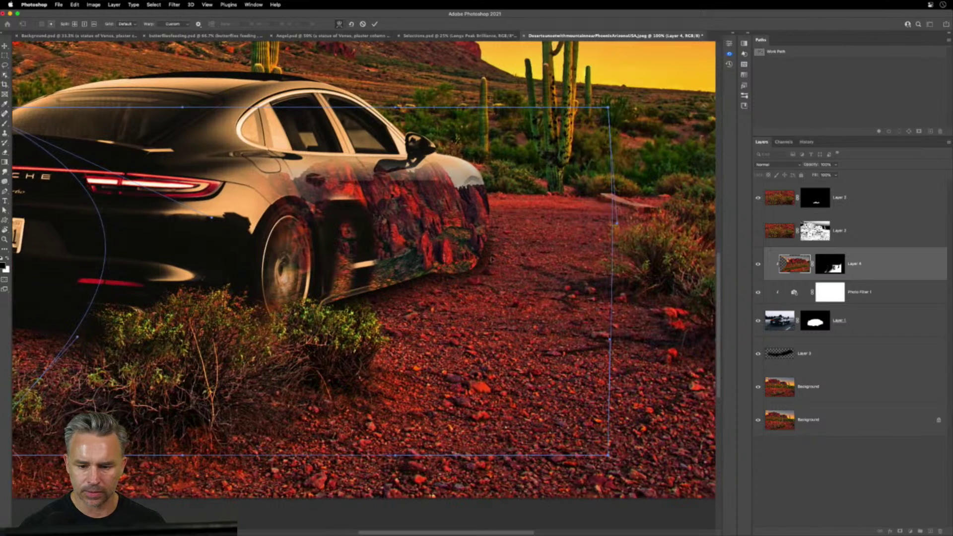
pyautogui.press('Return')
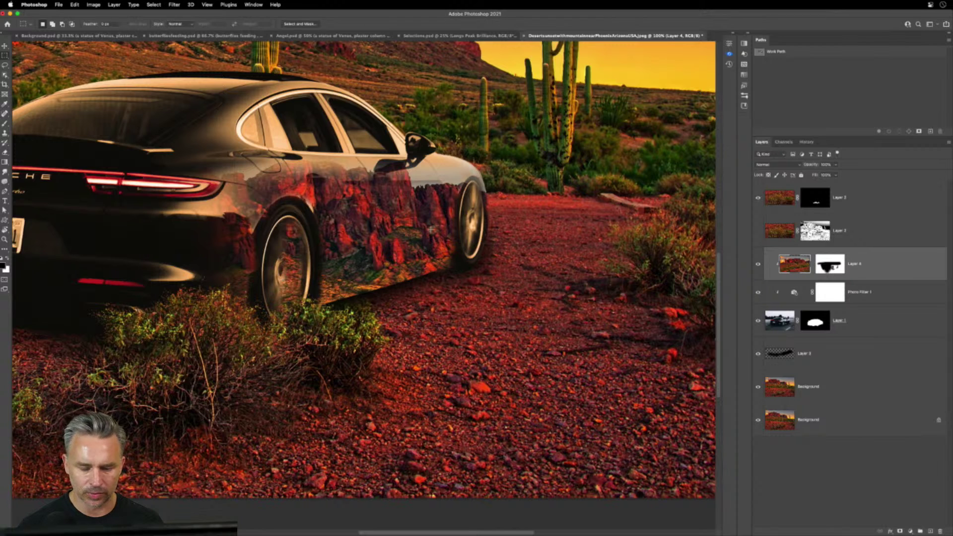
# Warp Layer 4 so the reflected red rocks follow the shape of the car's side panels
pyautogui.press('super+t')
pyautogui.rightClick(245, 240)
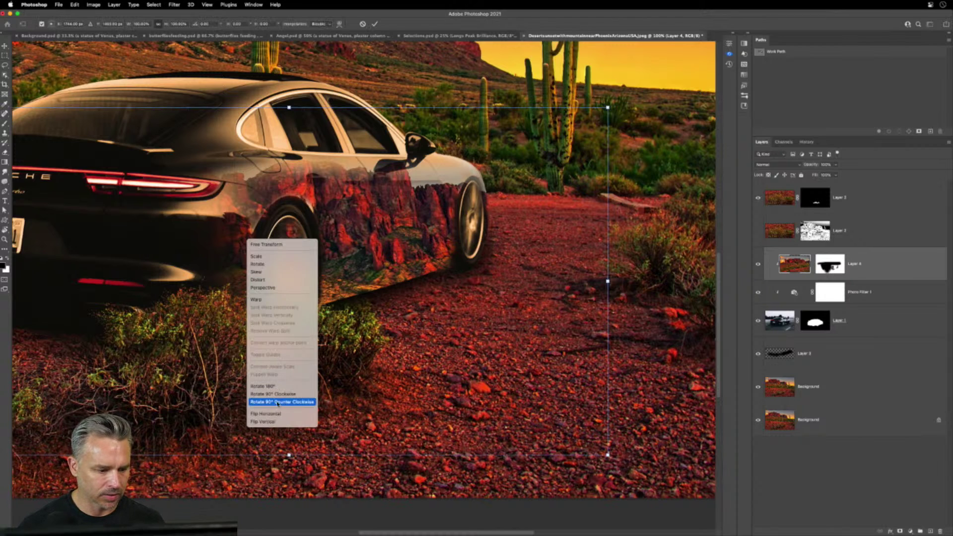
pyautogui.click(255, 299)
pyautogui.hscroll(-10, 230, 273)
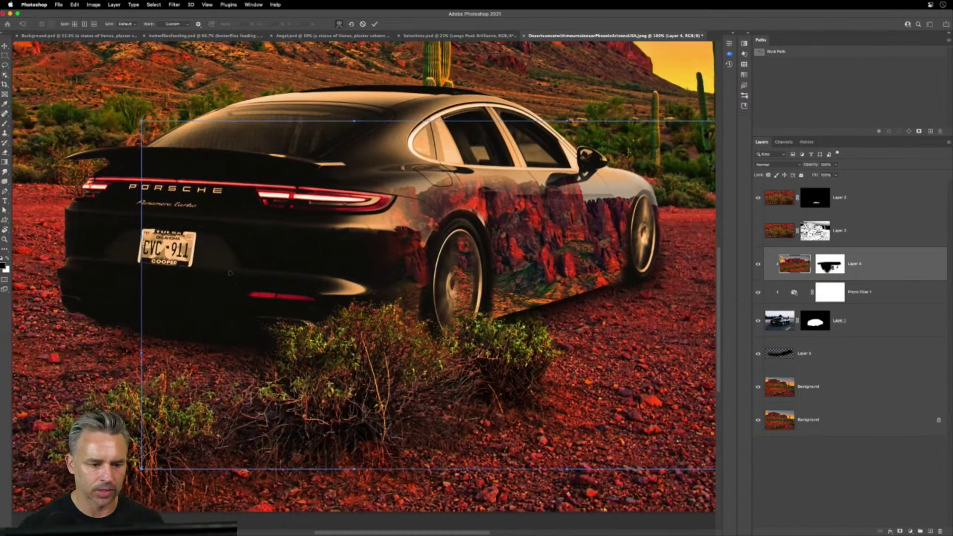
pyautogui.moveTo(422, 259); pyautogui.dragTo(710, 238)
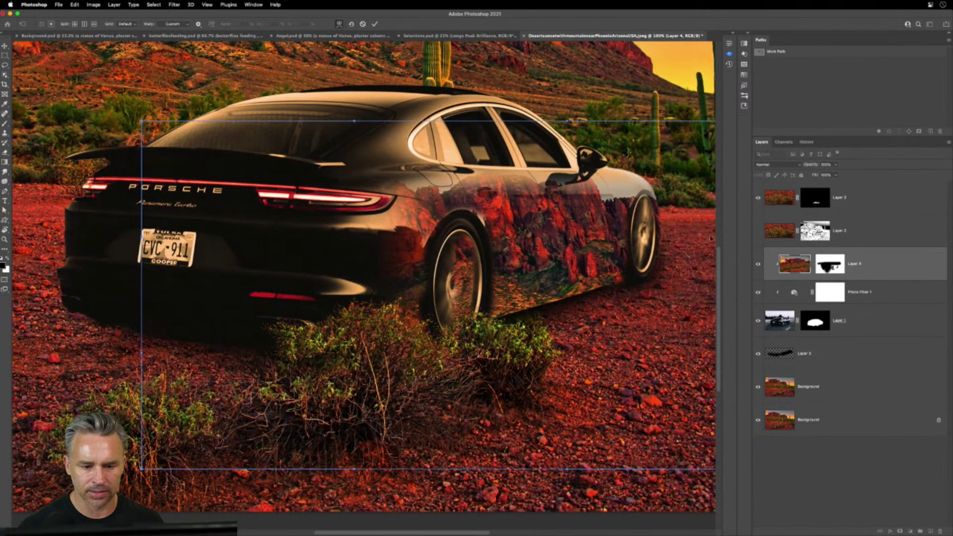
pyautogui.moveTo(648, 229); pyautogui.dragTo(440, 177)
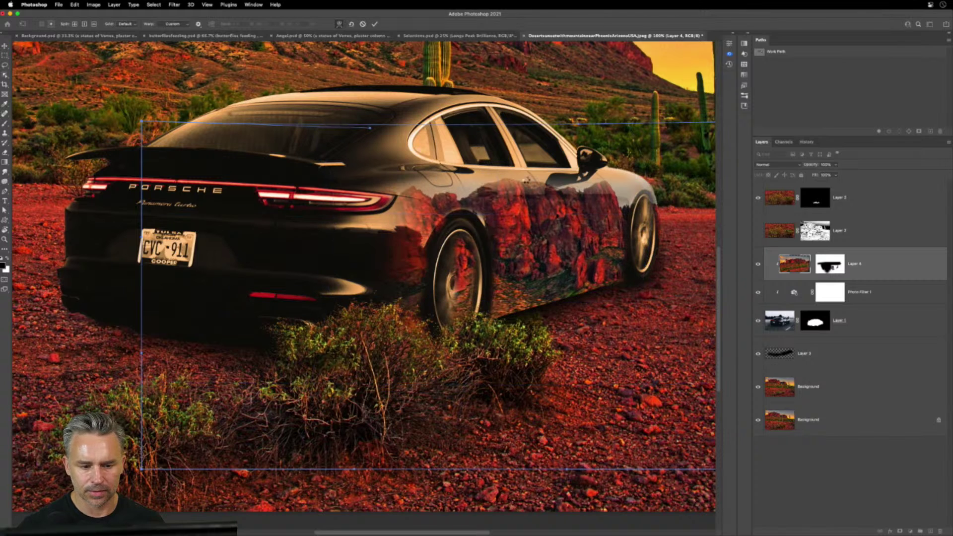
pyautogui.press('Return')
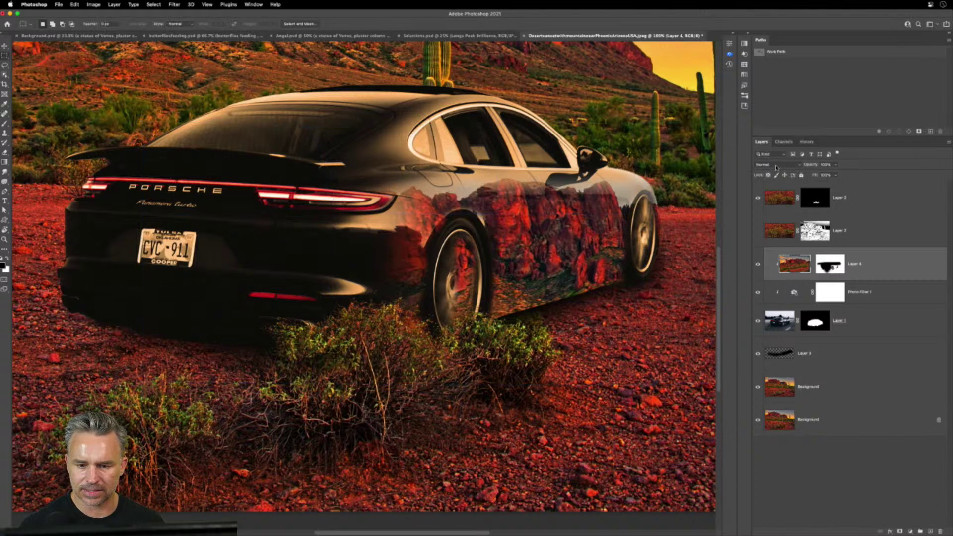
# Set Layer 4's blend mode to Screen and paint black on its mask over the rear and front wheels
pyautogui.click(777, 167)
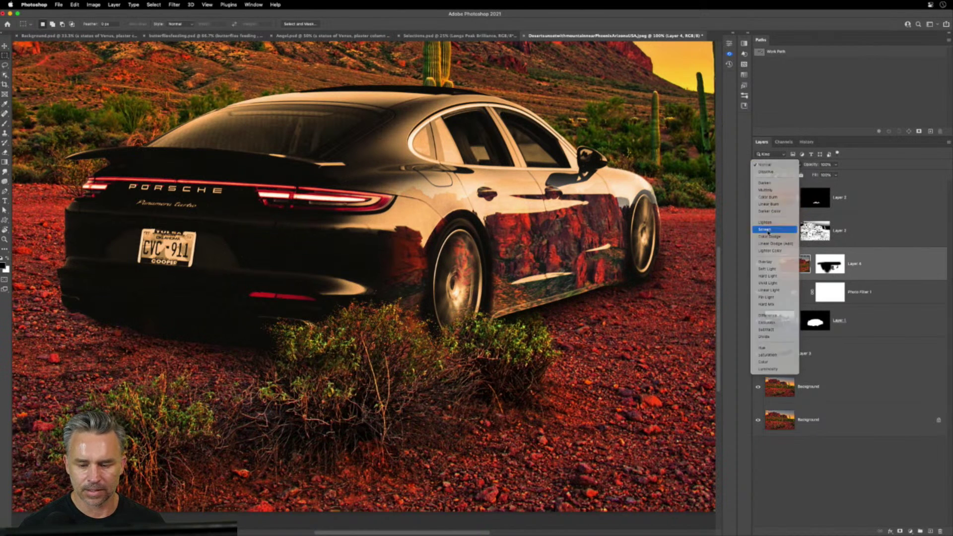
pyautogui.click(773, 229)
pyautogui.click(829, 264)
pyautogui.press('b')
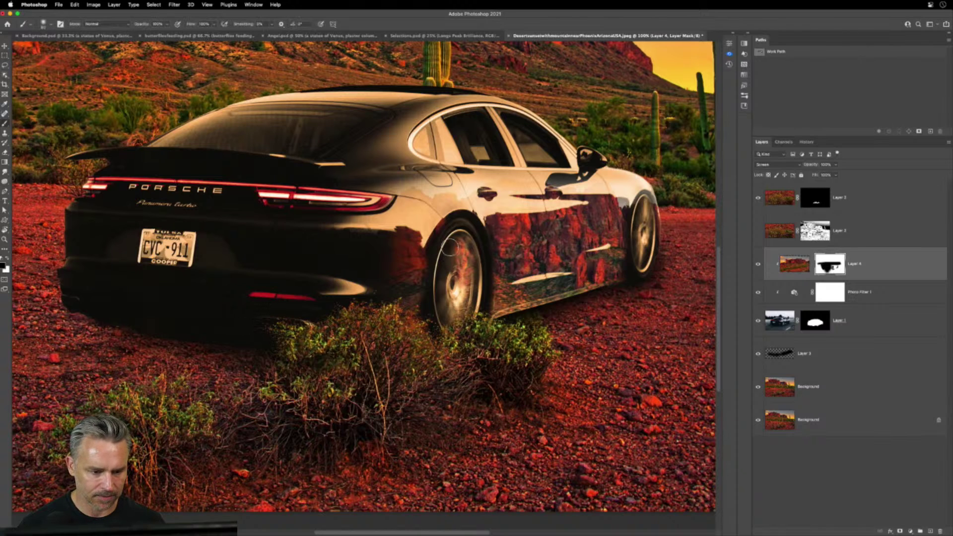
pyautogui.moveTo(453, 248)
pyautogui.mouseDown()
pyautogui.moveTo(455, 325)
pyautogui.moveTo(450, 224)
pyautogui.moveTo(440, 265)
pyautogui.mouseUp()
pyautogui.moveTo(662, 223)
pyautogui.mouseDown()
pyautogui.moveTo(645, 204)
pyautogui.moveTo(650, 259)
pyautogui.moveTo(642, 253)
pyautogui.mouseUp()
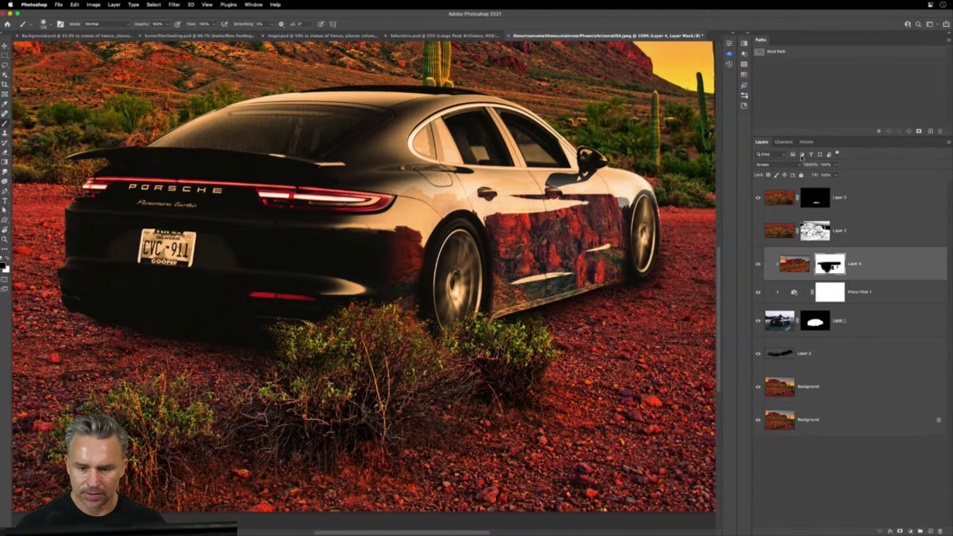
# Lower Layer 4's opacity to soften the desert reflection on the car's side
pyautogui.press('Down')
pyautogui.press('Down')
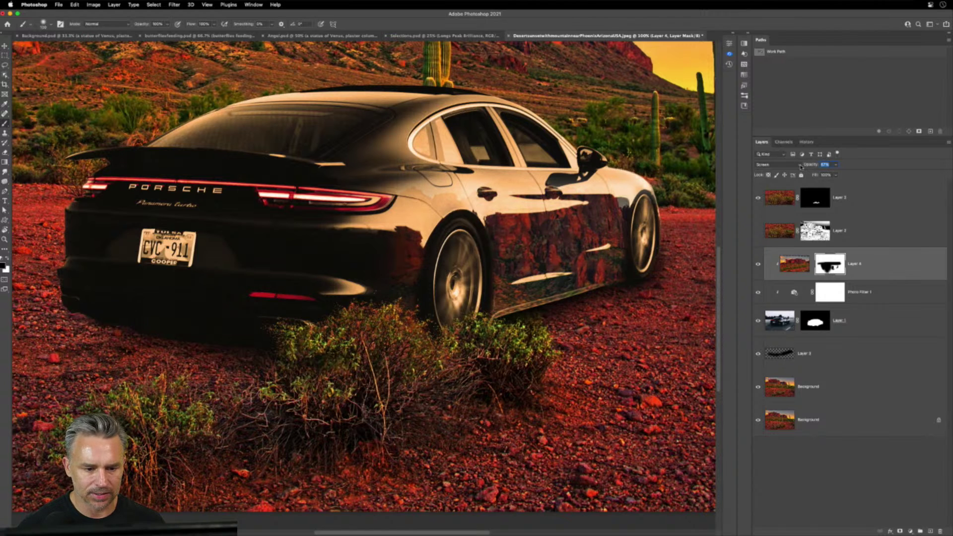
pyautogui.press('Down')
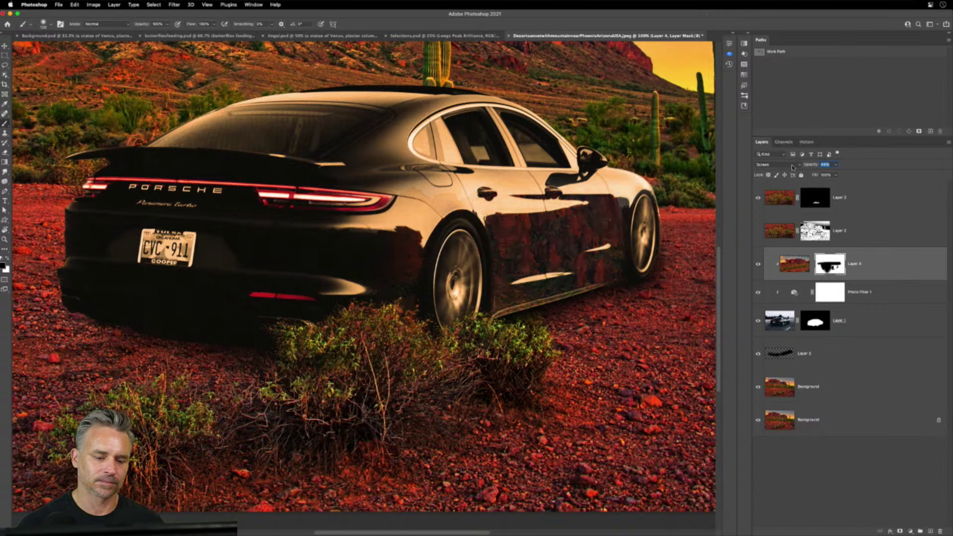
pyautogui.press('Return')
pyautogui.press('super+minus')
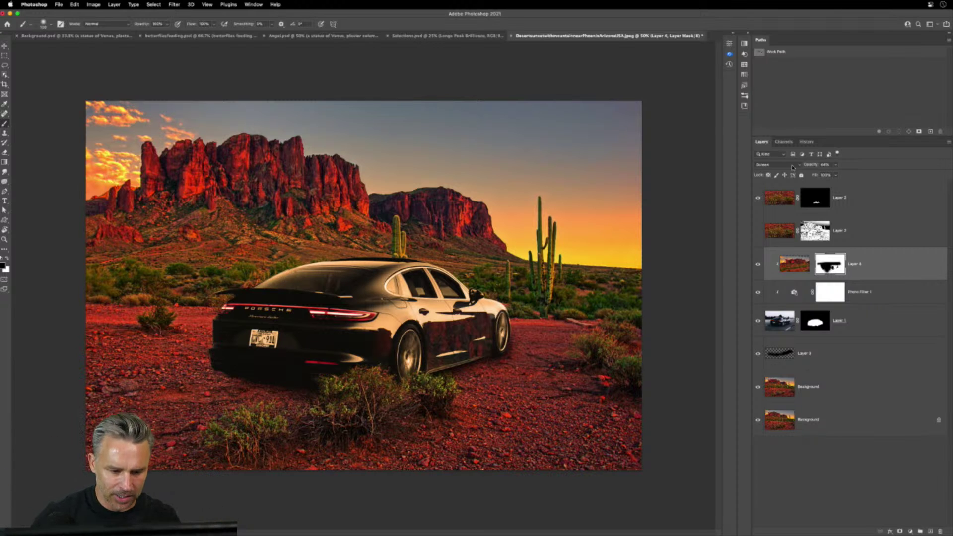
pyautogui.press('super+plus')
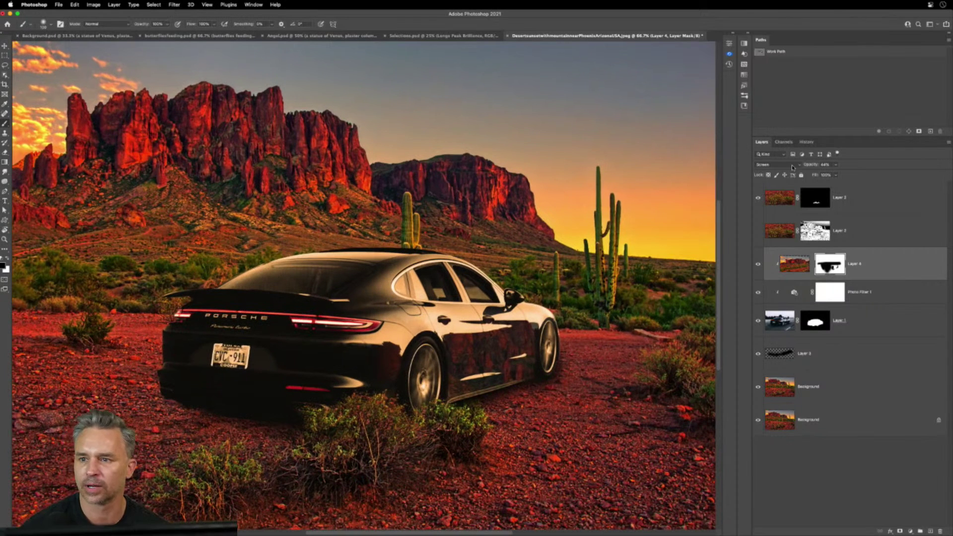
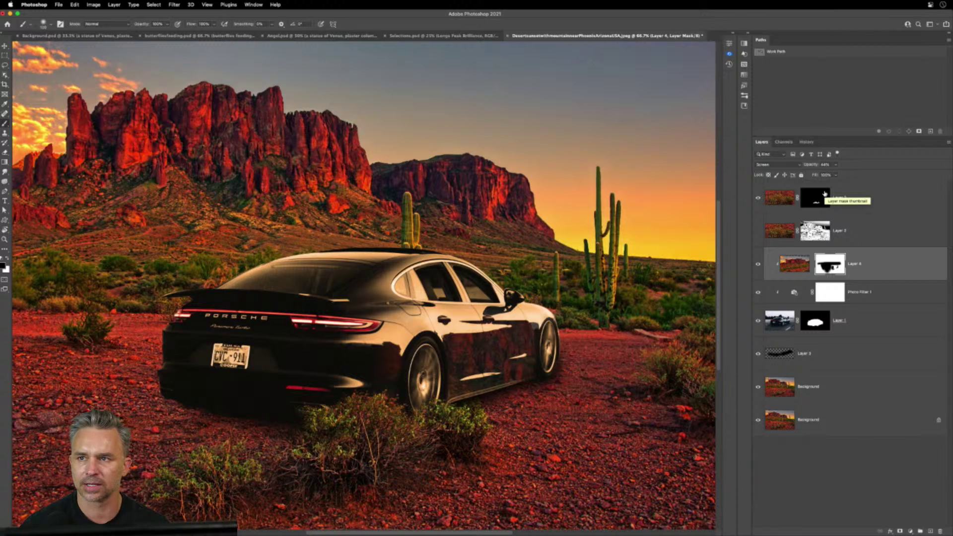
# Select the shadow layer beneath the car and examine the side reflection and ground shadow up close and in the full composite
pyautogui.click(772, 356)
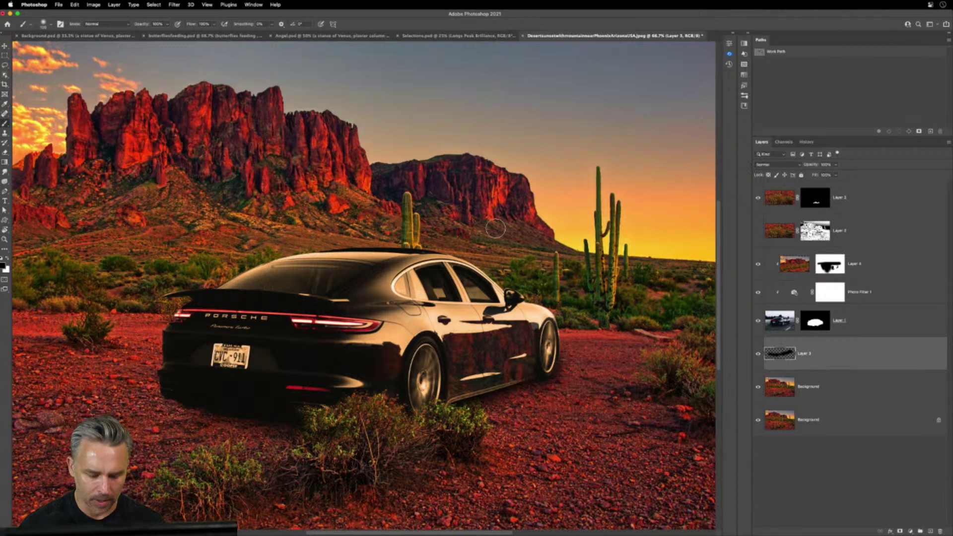
pyautogui.scroll(5, 495, 229)
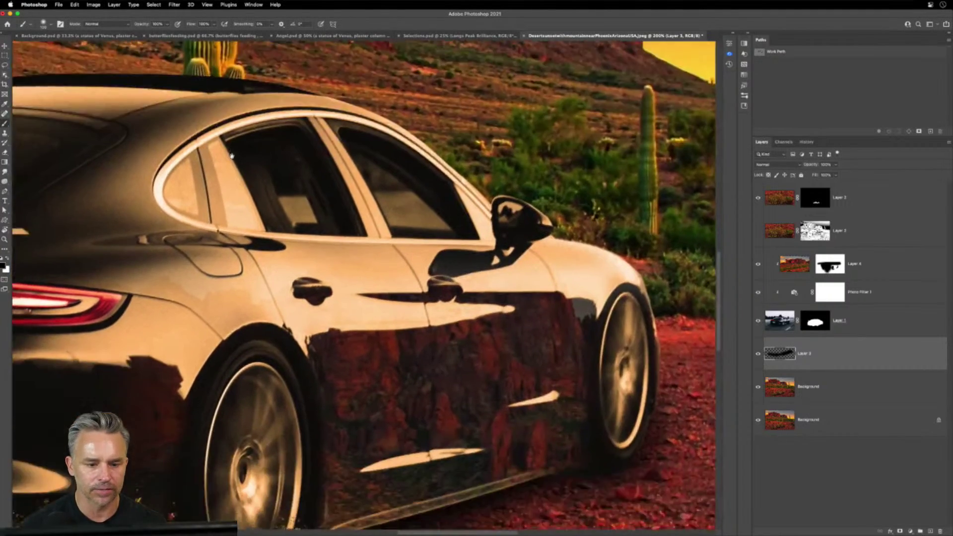
pyautogui.hscroll(5, 232, 156)
pyautogui.scroll(-2, 232, 156)
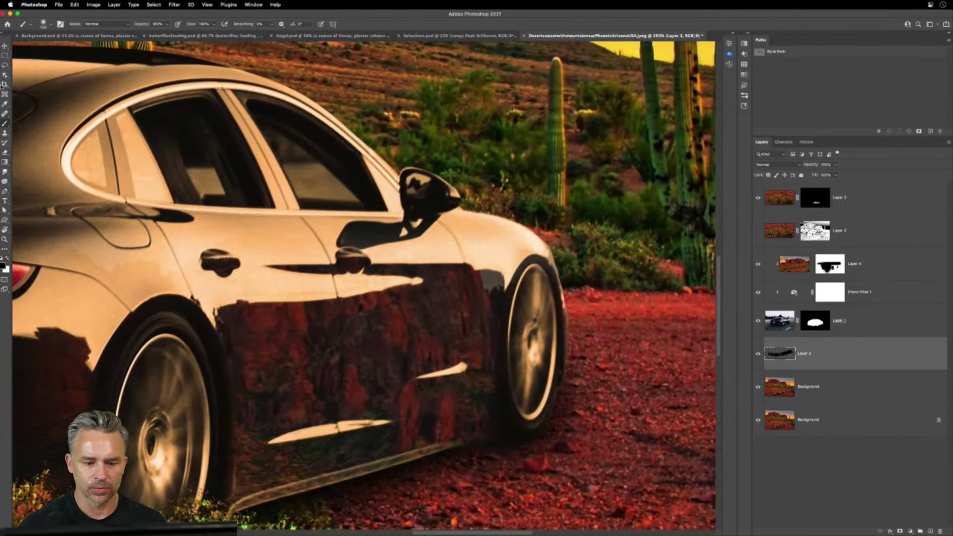
pyautogui.click(5, 46)
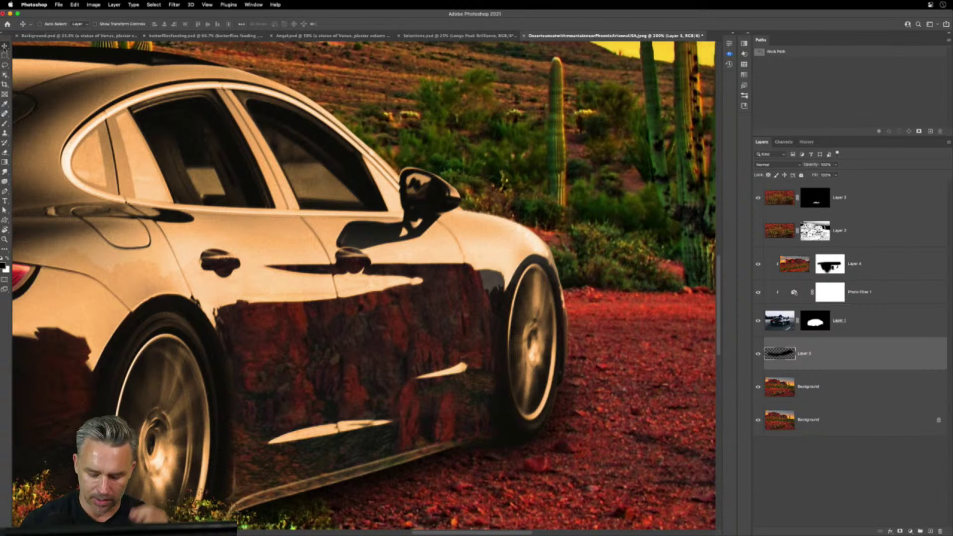
pyautogui.press('super+0')
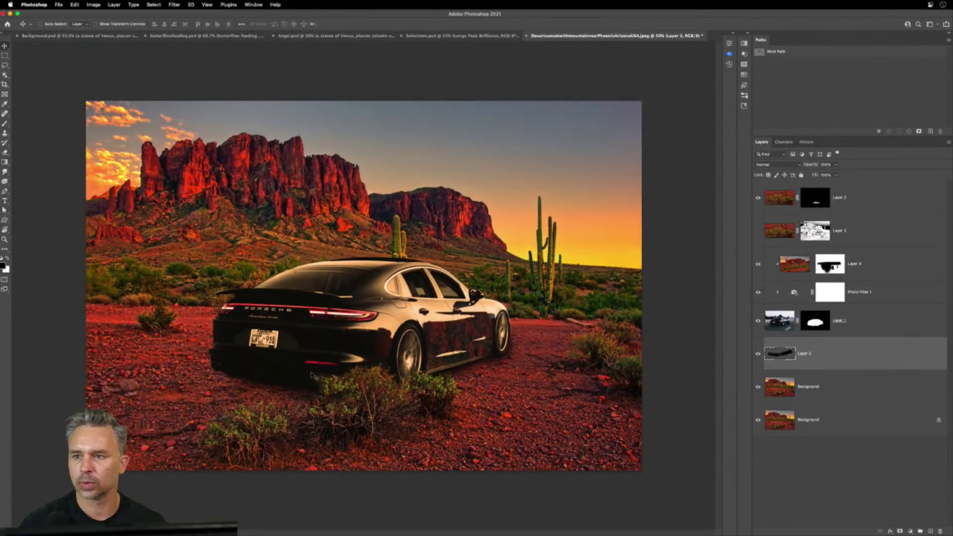
pyautogui.scroll(1, 312, 376)
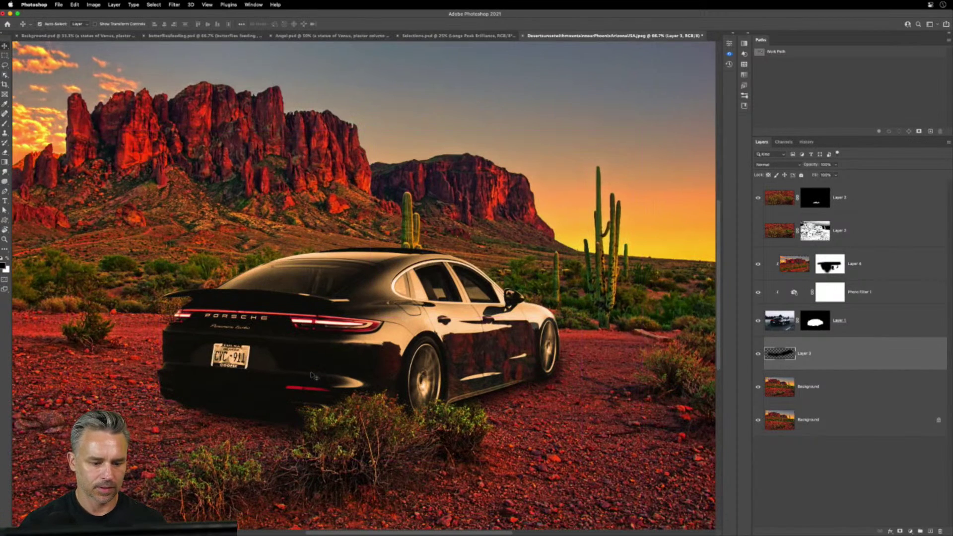
pyautogui.scroll(-1, 312, 376)
pyautogui.press('e')
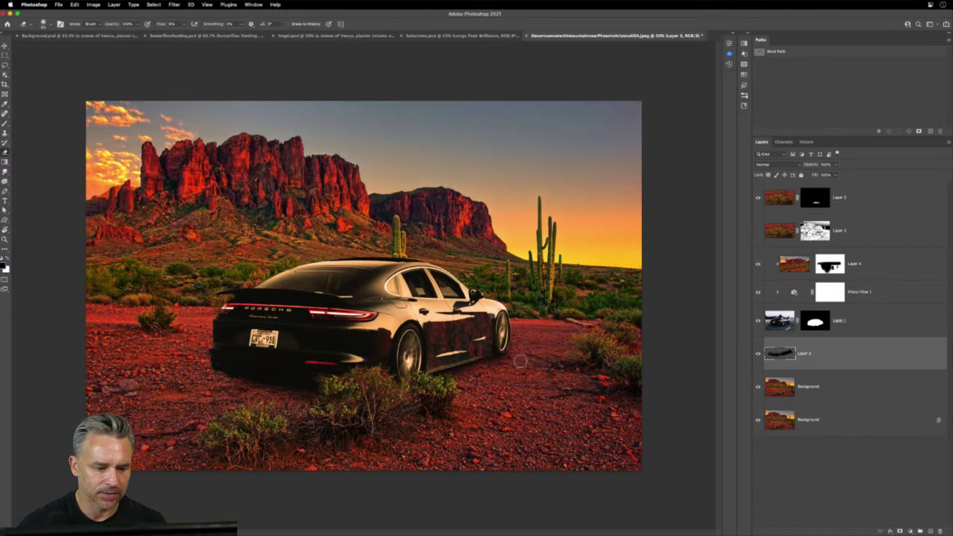
pyautogui.click(5, 46)
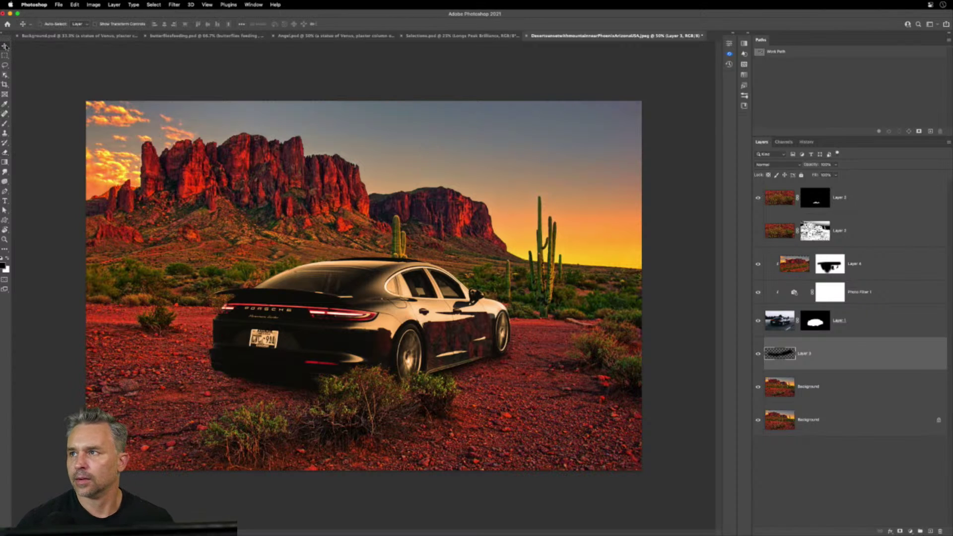
# Review the other open masking examples: Background.psd, butterfliesfeeding.psd and Angel.psd
pyautogui.click(66, 37)
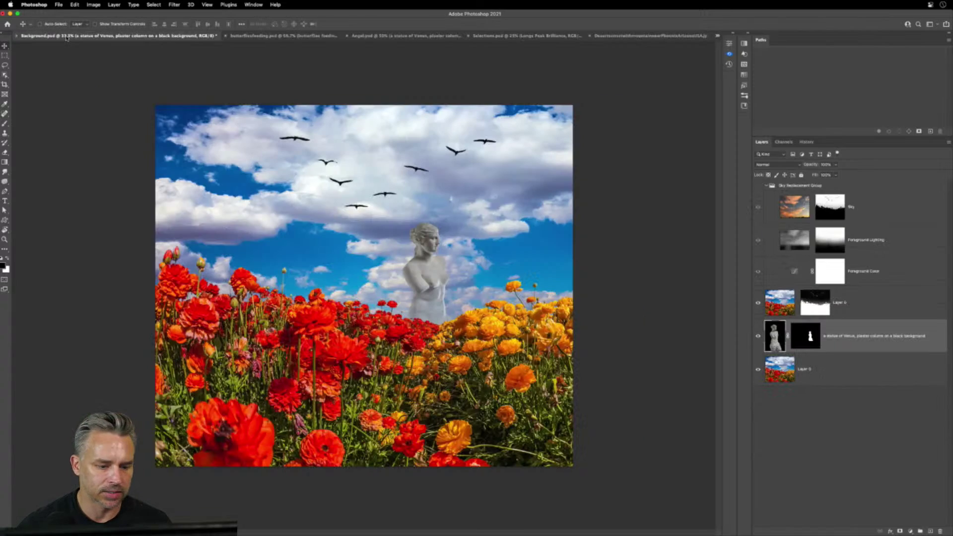
pyautogui.click(257, 37)
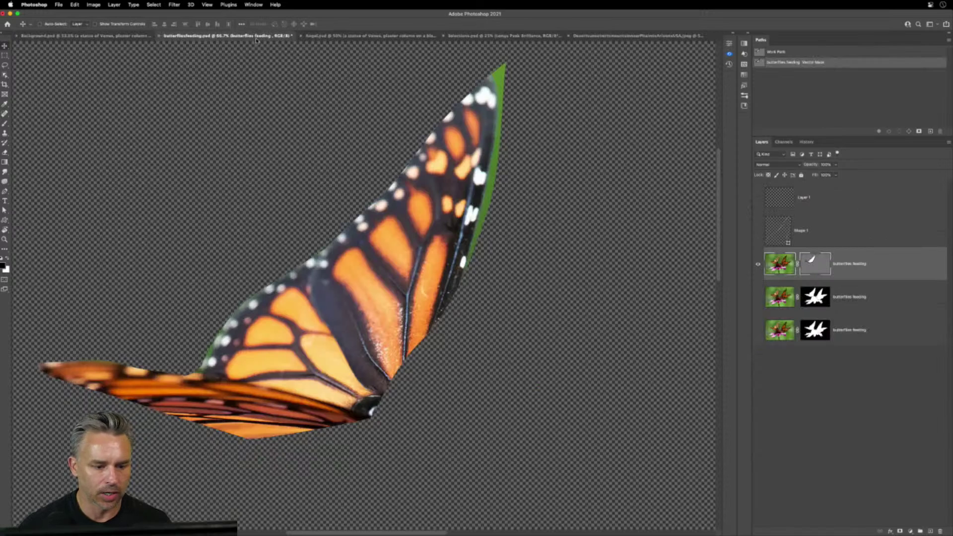
pyautogui.click(358, 37)
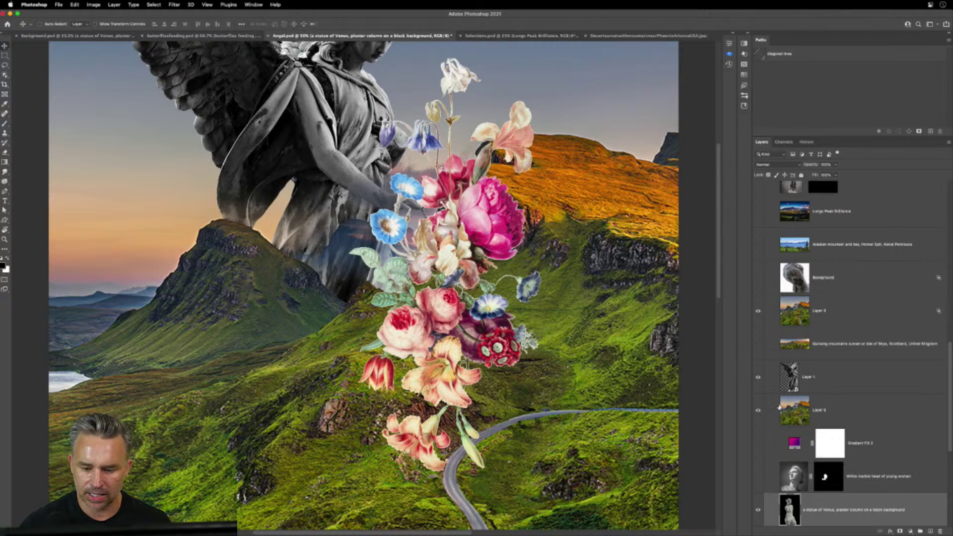
# Hide the winged angel statue layer (Layer 1) and the visible green mountain landscape layers above and below it in Angel.psd
pyautogui.scroll(-3, 810, 411)
pyautogui.scroll(5, 784, 308)
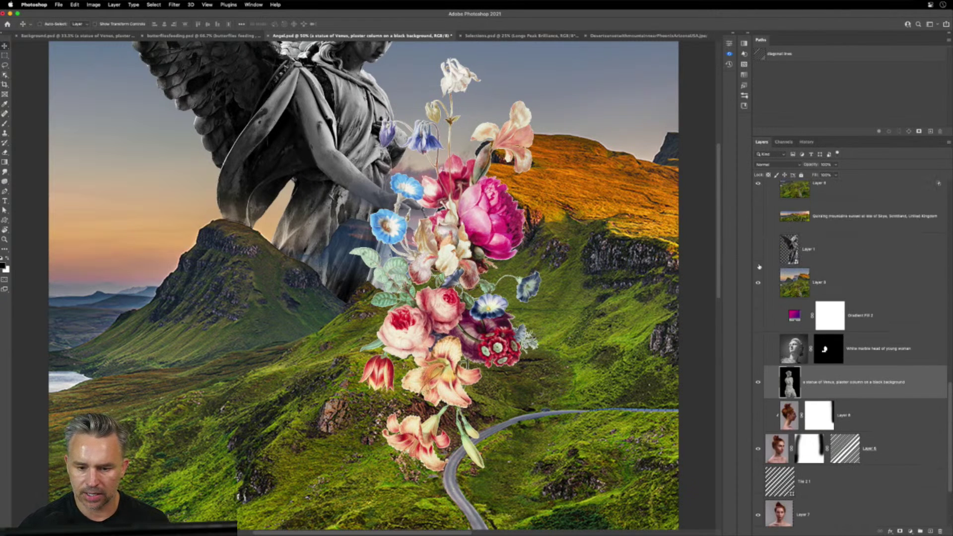
pyautogui.click(759, 288)
pyautogui.click(759, 322)
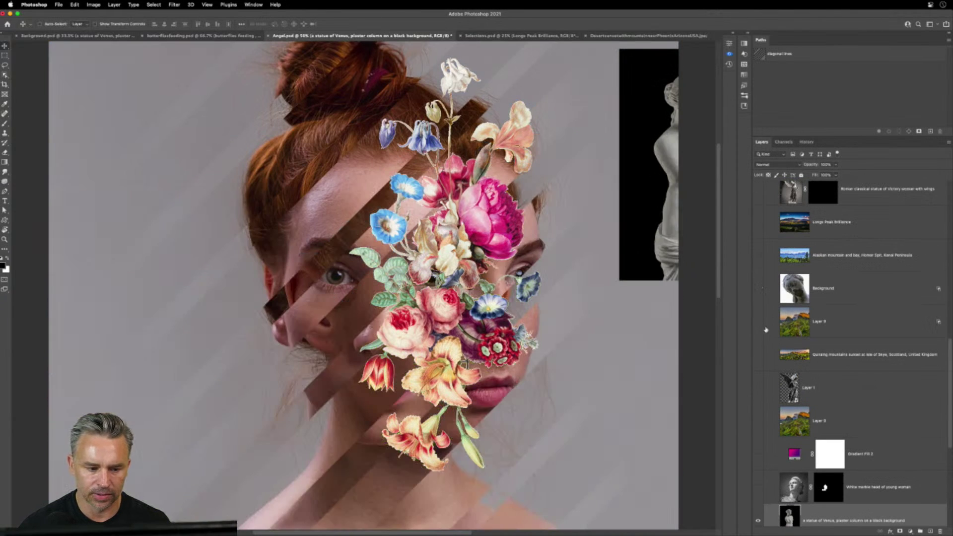
# Hide the visible Flowers layer so the bouquet no longer covers the woman's face
pyautogui.scroll(6, 766, 330)
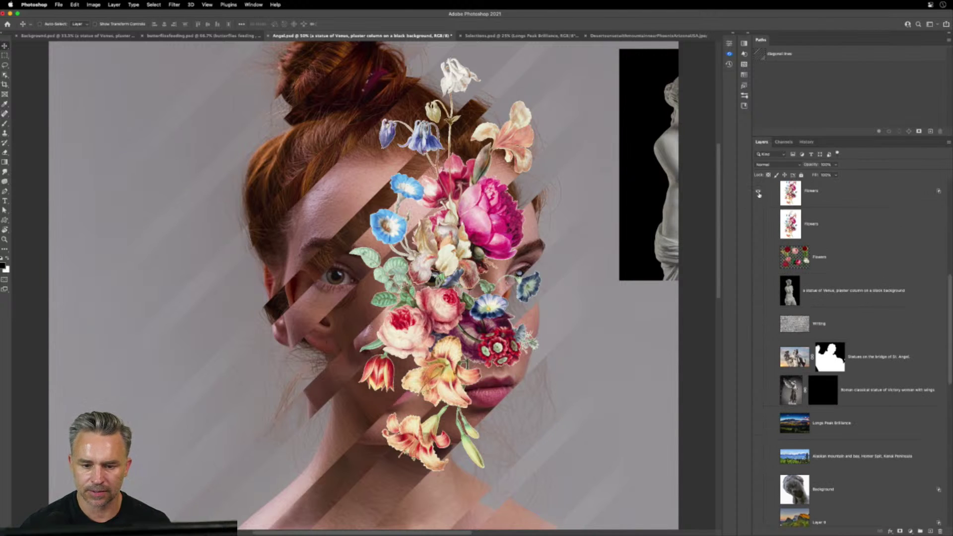
pyautogui.click(759, 192)
pyautogui.click(759, 193)
pyautogui.click(759, 194)
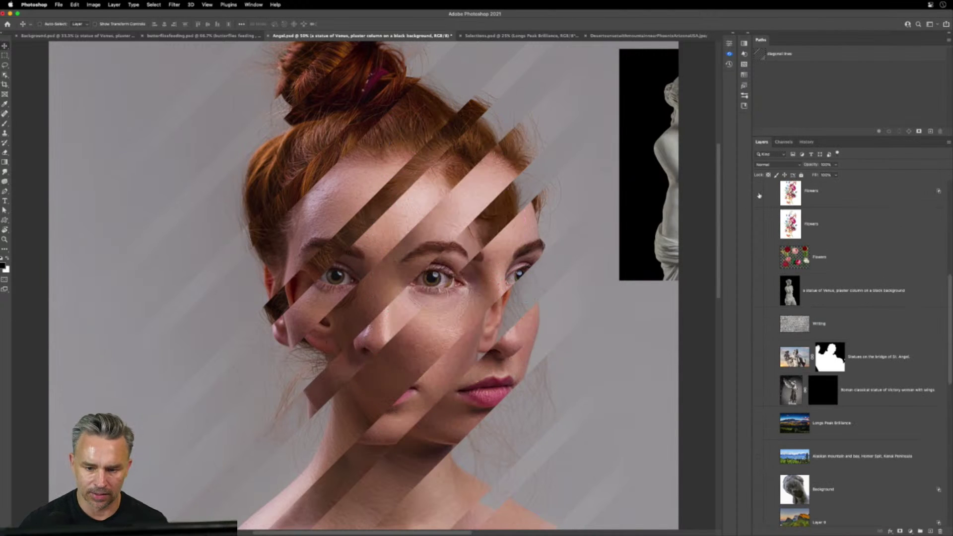
# Hide the statue of Venus layer above the portrait layers and examine the diagonally sliced portrait up close
pyautogui.scroll(6, 764, 206)
pyautogui.scroll(-5, 775, 213)
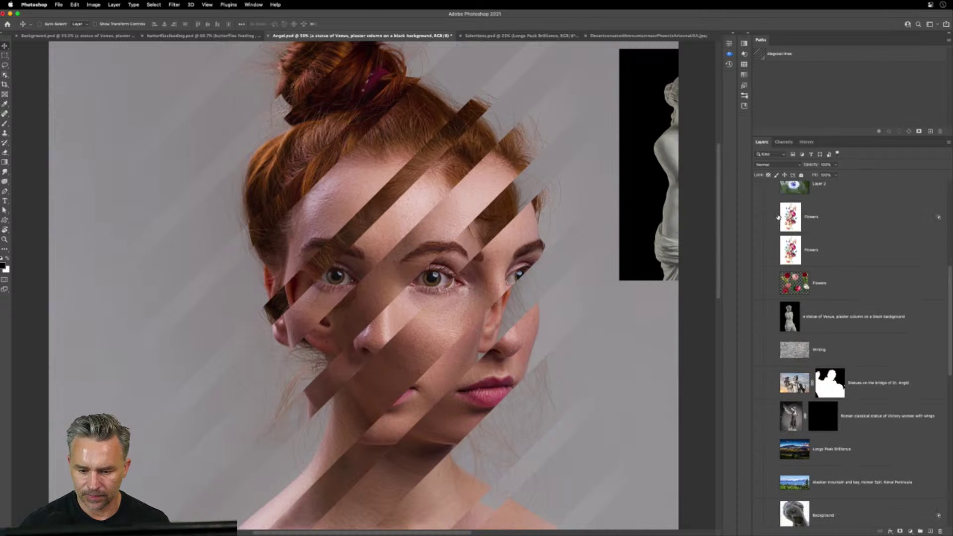
pyautogui.scroll(-5, 775, 238)
pyautogui.click(756, 278)
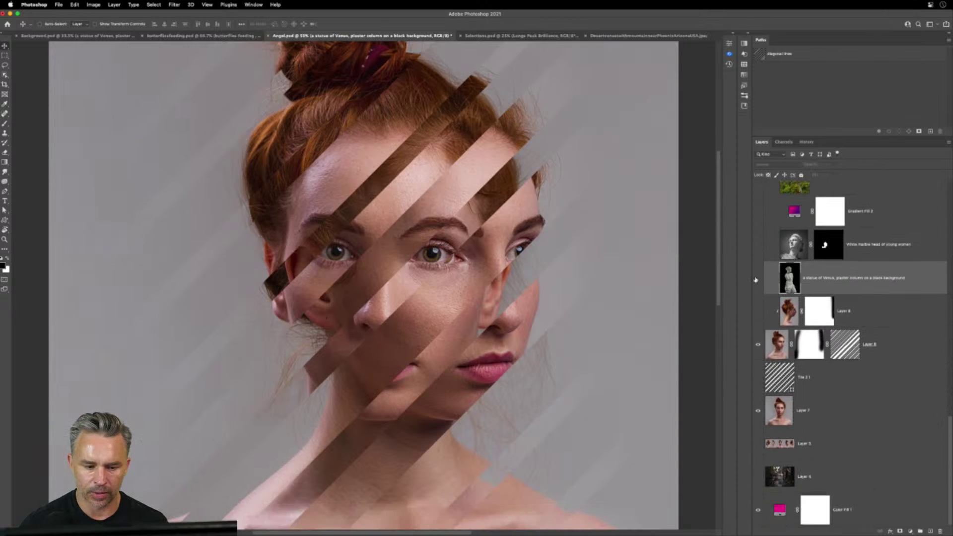
pyautogui.press('super+equal')
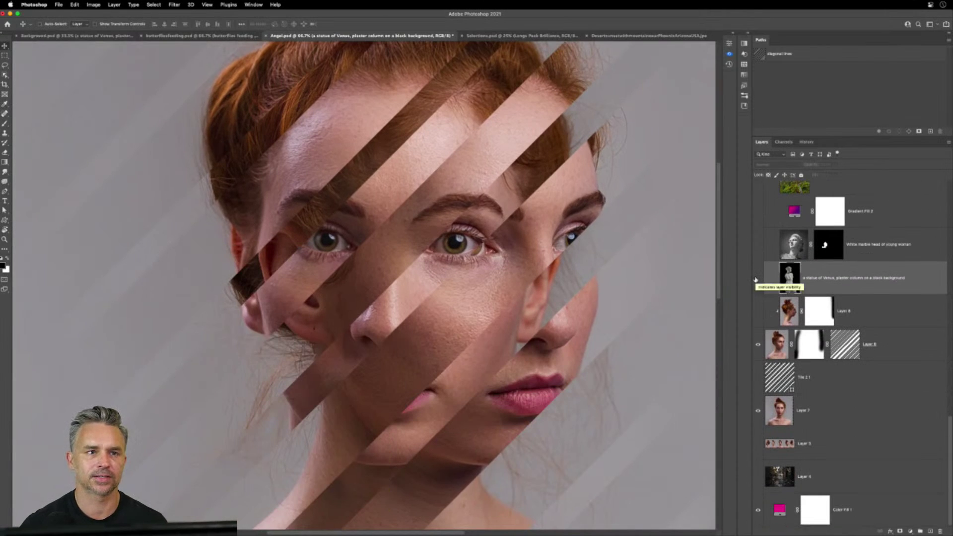